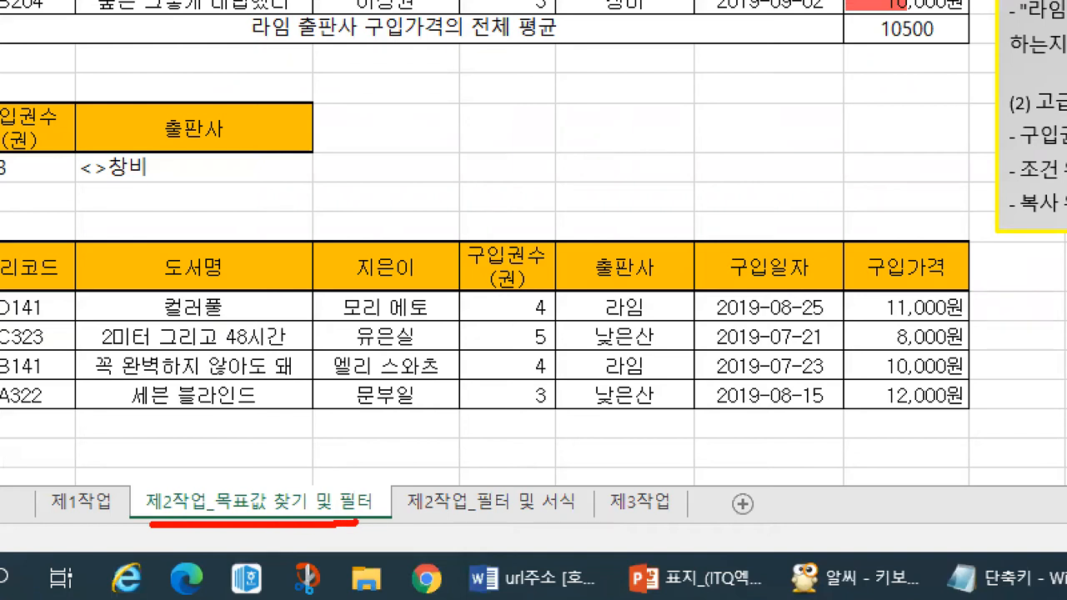
Step: Mark the advanced filter criteria for 출판사 and sketch an arrow from them to the extracted table beneath
mouse_move(188, 197)
left_mouse_down()
mouse_move(26, 125)
mouse_move(194, 69)
mouse_move(190, 197)
left_mouse_up()
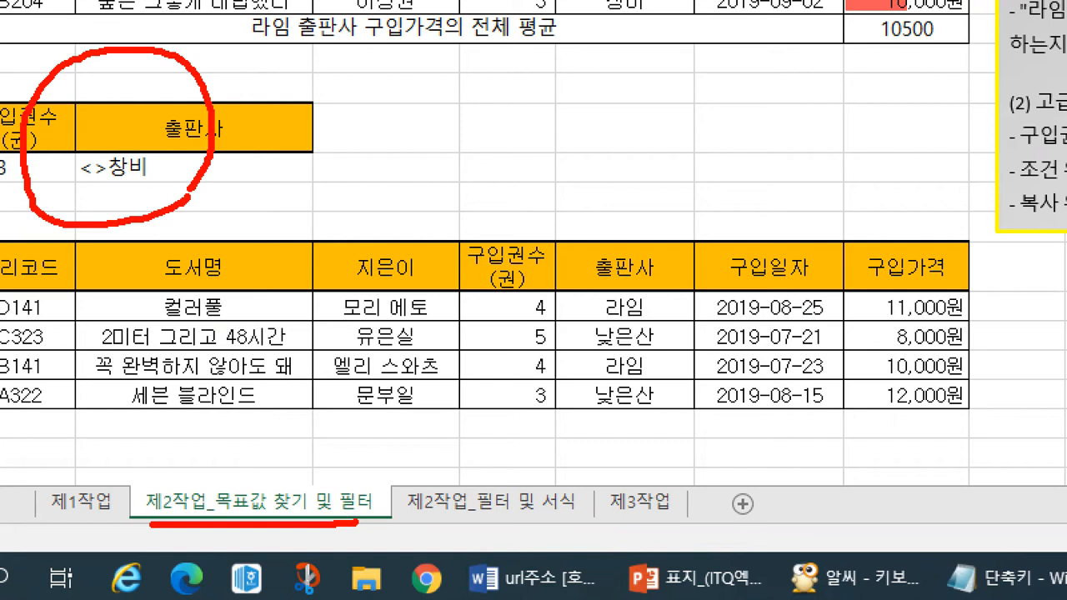
mouse_move(227, 173)
left_mouse_down()
mouse_move(279, 215)
mouse_move(274, 228)
mouse_move(292, 219)
left_mouse_up()
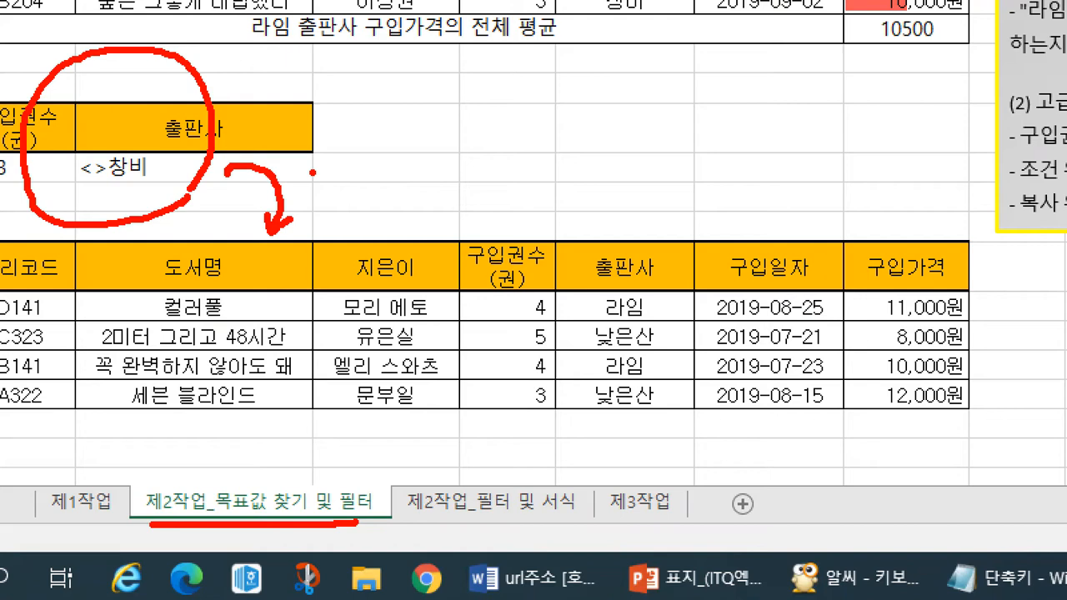
key("Escape")
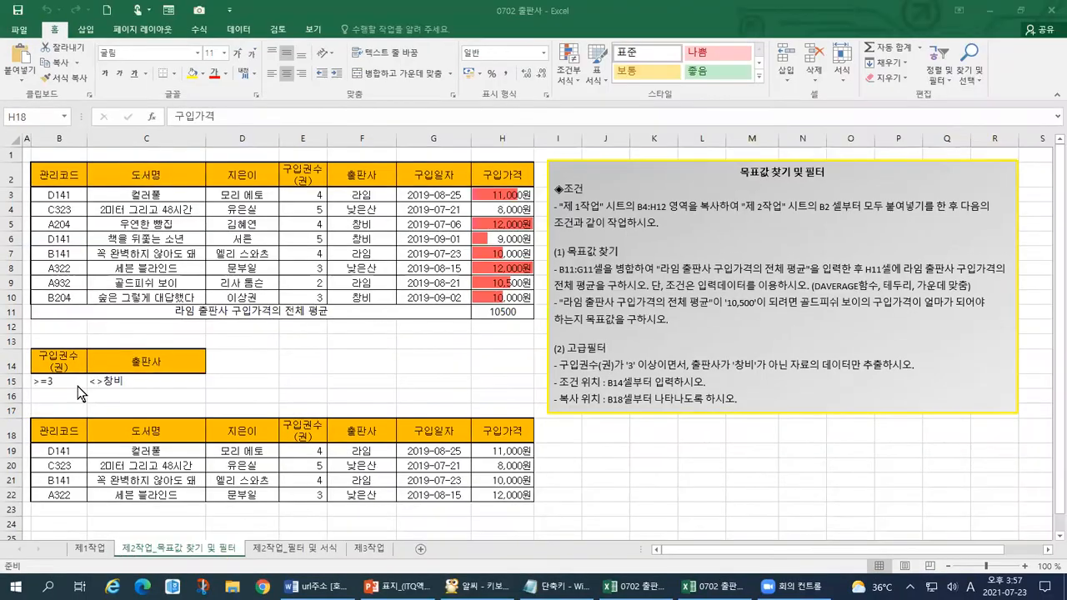
Step: Annotate the criteria range B14:C15 with "and" for its two conditions, and mark the extracted records in rows 19 to 22
key("ctrl+1")
left_click(47, 412)
mouse_move(81, 389)
left_mouse_down()
mouse_move(362, 379)
mouse_move(419, 250)
mouse_move(46, 254)
mouse_move(39, 399)
left_mouse_up()
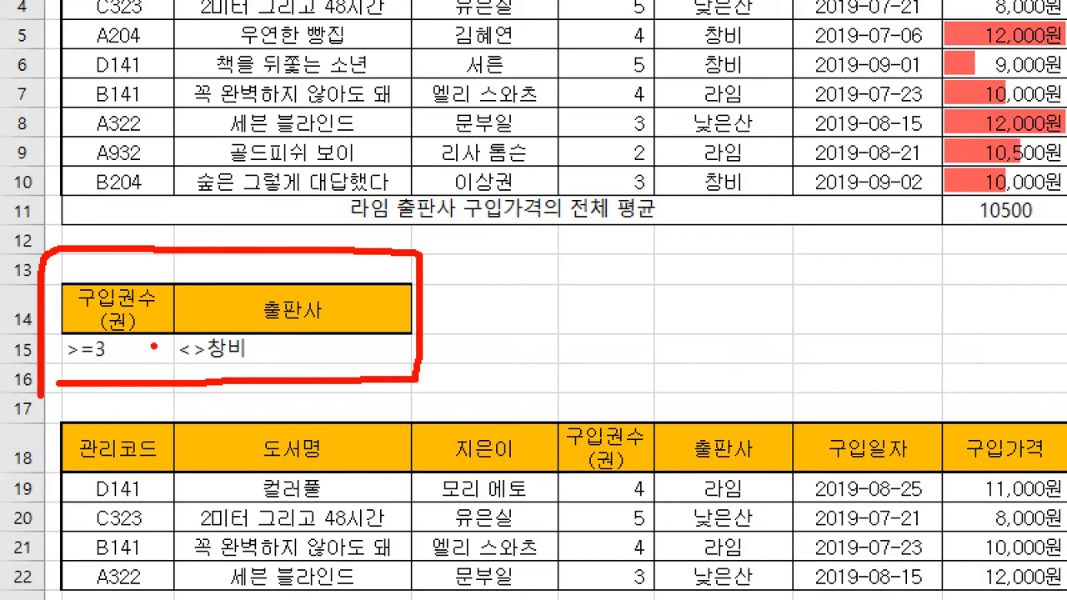
mouse_move(150, 355)
left_mouse_down()
mouse_move(180, 356)
mouse_move(167, 347)
left_mouse_up()
left_click_drag(155, 239, 198, 265)
mouse_move(239, 210)
left_mouse_down()
mouse_move(239, 259)
mouse_move(210, 260)
mouse_move(244, 263)
left_mouse_up()
mouse_move(112, 389)
left_mouse_down()
mouse_move(75, 394)
mouse_move(76, 261)
mouse_move(171, 325)
mouse_move(100, 398)
left_mouse_up()
left_click_drag(116, 276, 222, 269)
mouse_move(300, 397)
left_mouse_down()
mouse_move(167, 405)
mouse_move(258, 280)
mouse_move(346, 340)
mouse_move(284, 394)
left_mouse_up()
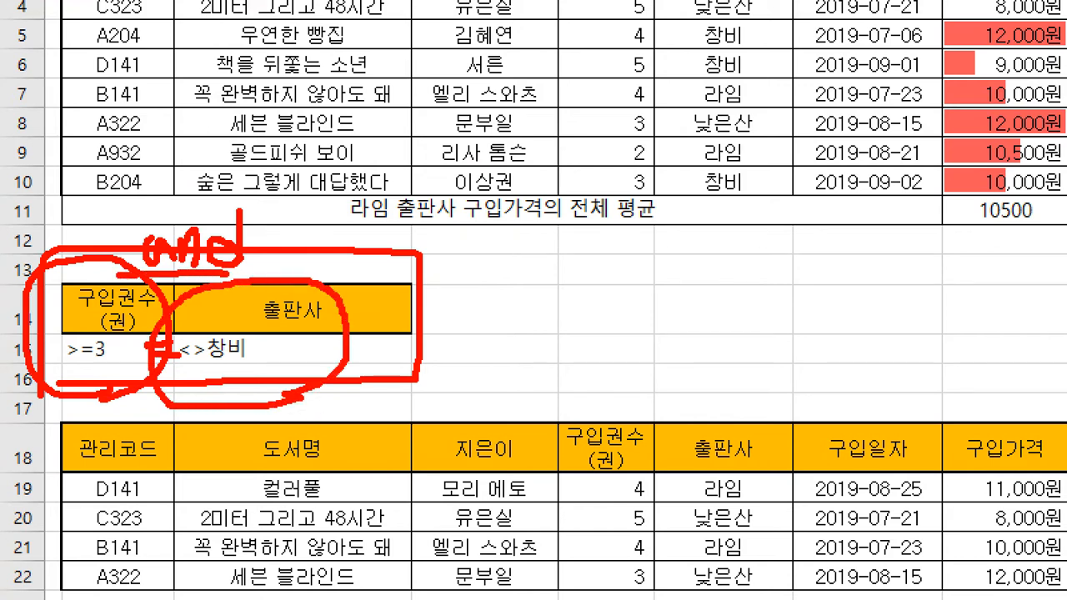
left_click_drag(81, 483, 80, 527)
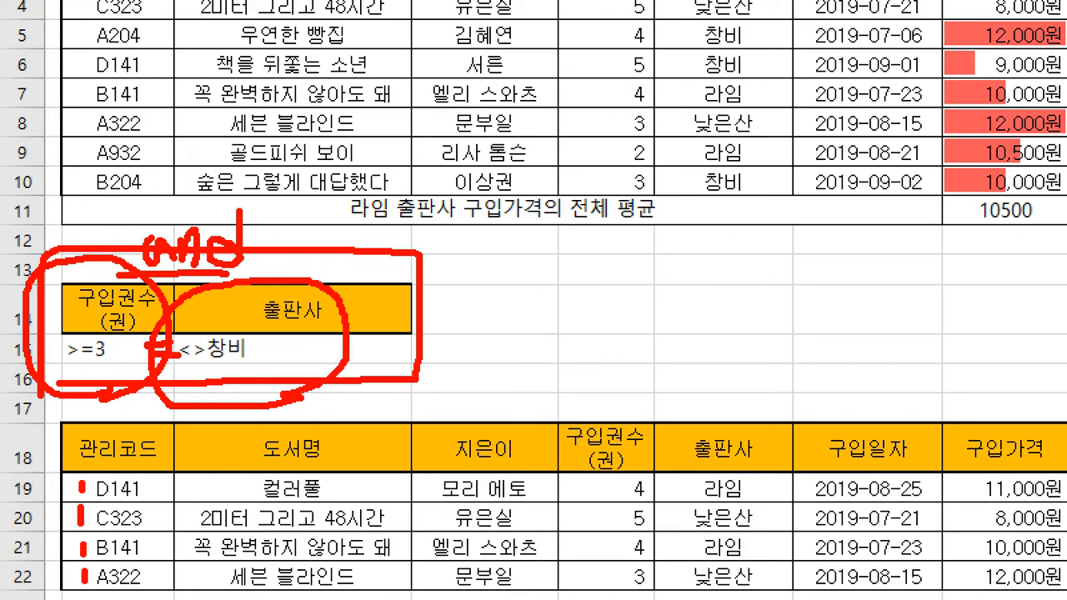
key("Escape")
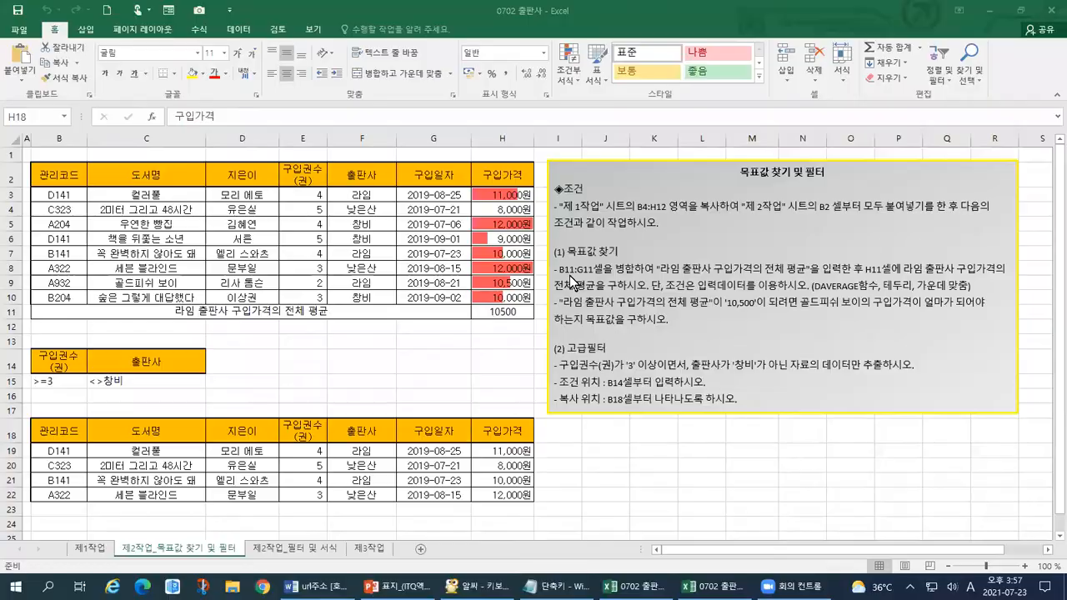
Step: Circle the 고급필터 instructions in the task box and underline the conditions on 구입권수(권) and 출판사
key("ctrl+1")
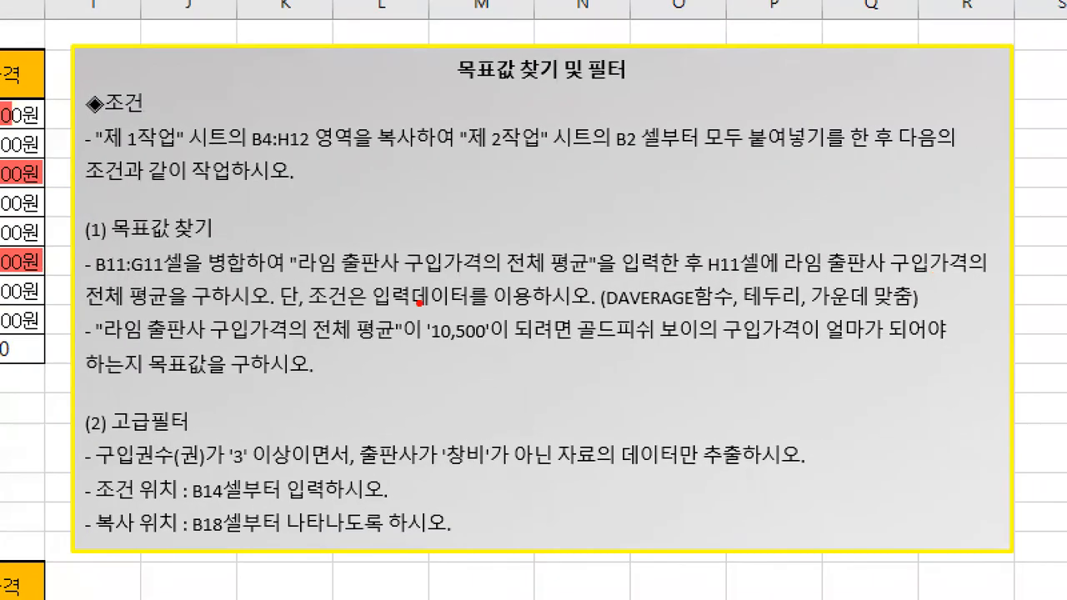
mouse_move(204, 548)
left_mouse_down()
mouse_move(81, 555)
mouse_move(317, 409)
mouse_move(765, 406)
mouse_move(633, 579)
mouse_move(158, 560)
left_mouse_up()
left_click_drag(94, 469, 266, 465)
left_click_drag(368, 468, 592, 476)
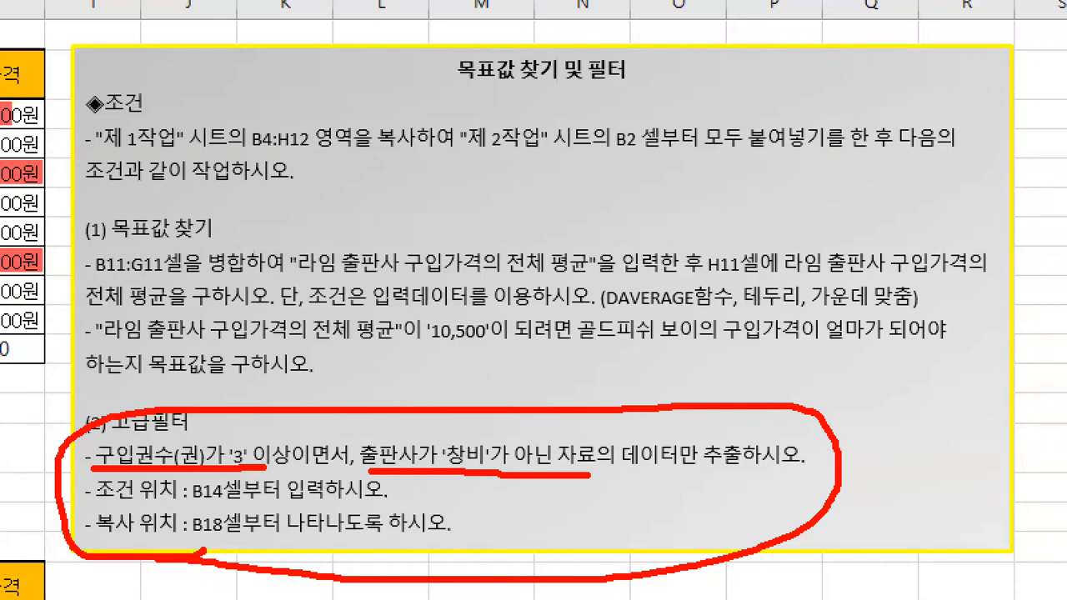
key("Escape")
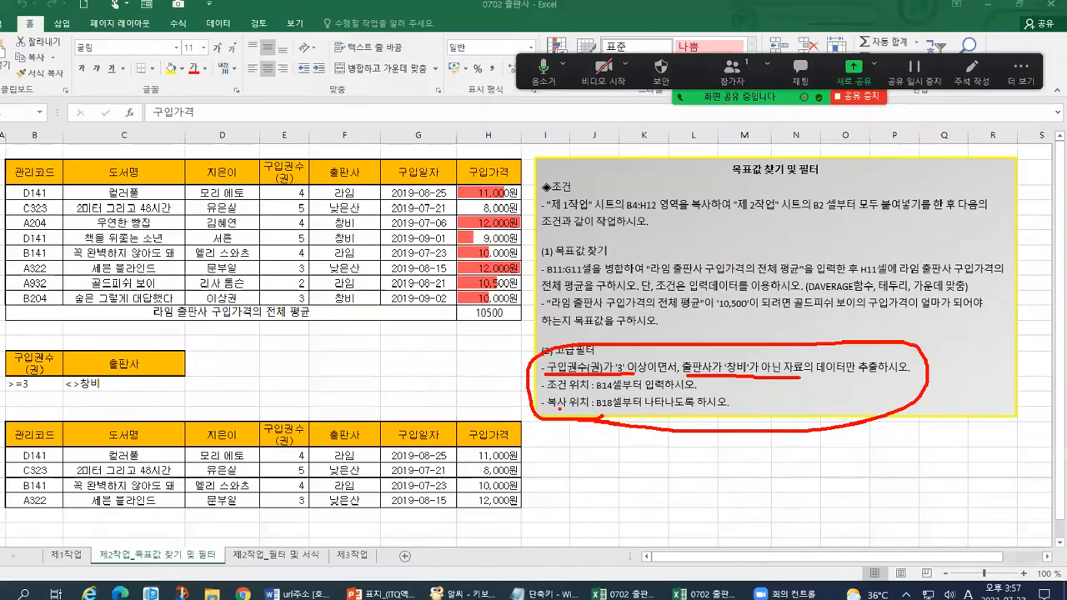
Step: Circle the source book table on the sheet and sketch a funnel leading from it toward the extracted table
key("ctrl+1")
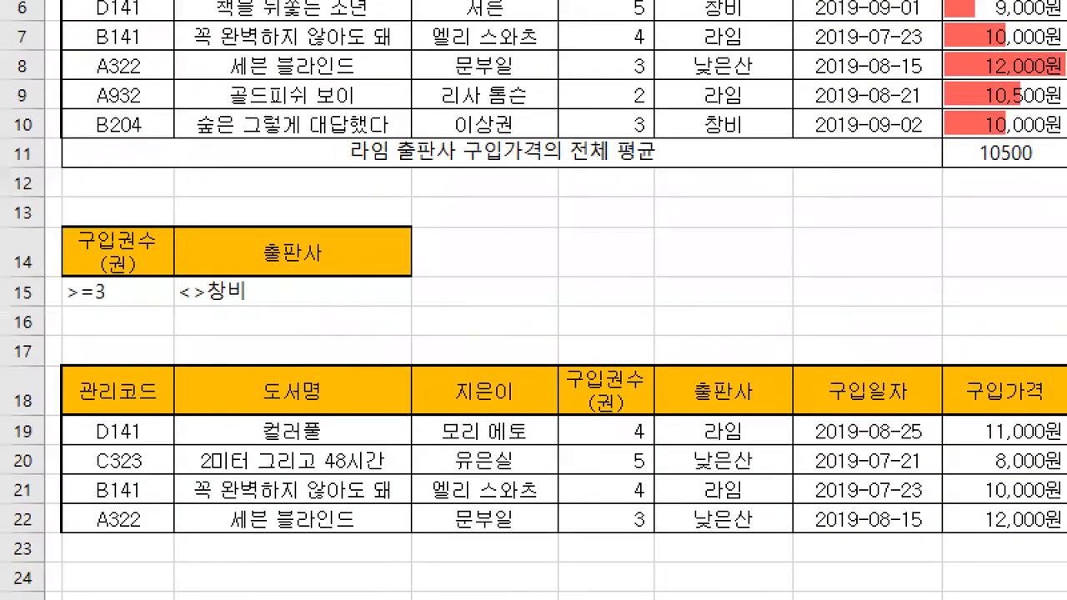
mouse_move(2, 547)
left_mouse_down()
mouse_move(534, 544)
mouse_move(1061, 515)
mouse_move(682, 330)
mouse_move(80, 317)
mouse_move(2, 563)
left_mouse_up()
mouse_move(25, 313)
left_mouse_down()
mouse_move(185, 310)
mouse_move(367, 197)
mouse_move(2, 178)
mouse_move(2, 310)
mouse_move(57, 309)
left_mouse_up()
key("Escape")
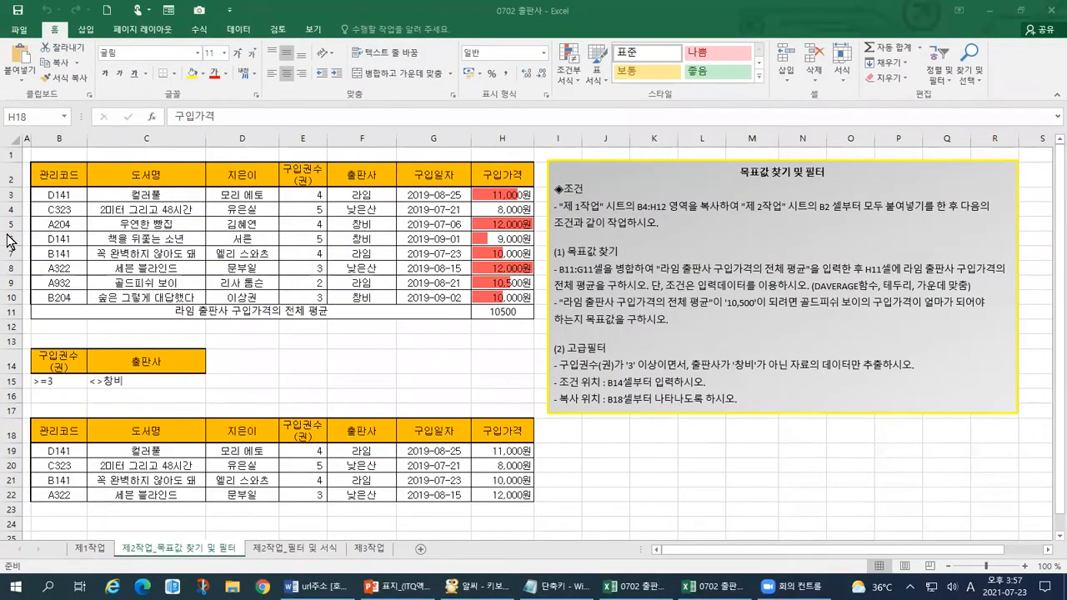
key("ctrl+1")
left_click(134, 250)
mouse_move(40, 48)
left_mouse_down()
mouse_move(20, 70)
mouse_move(133, 442)
mouse_move(851, 416)
mouse_move(967, 100)
mouse_move(305, 27)
mouse_move(28, 89)
left_mouse_up()
left_click_drag(22, 432, 102, 551)
mouse_move(547, 432)
left_mouse_down()
mouse_move(384, 524)
mouse_move(381, 598)
left_mouse_up()
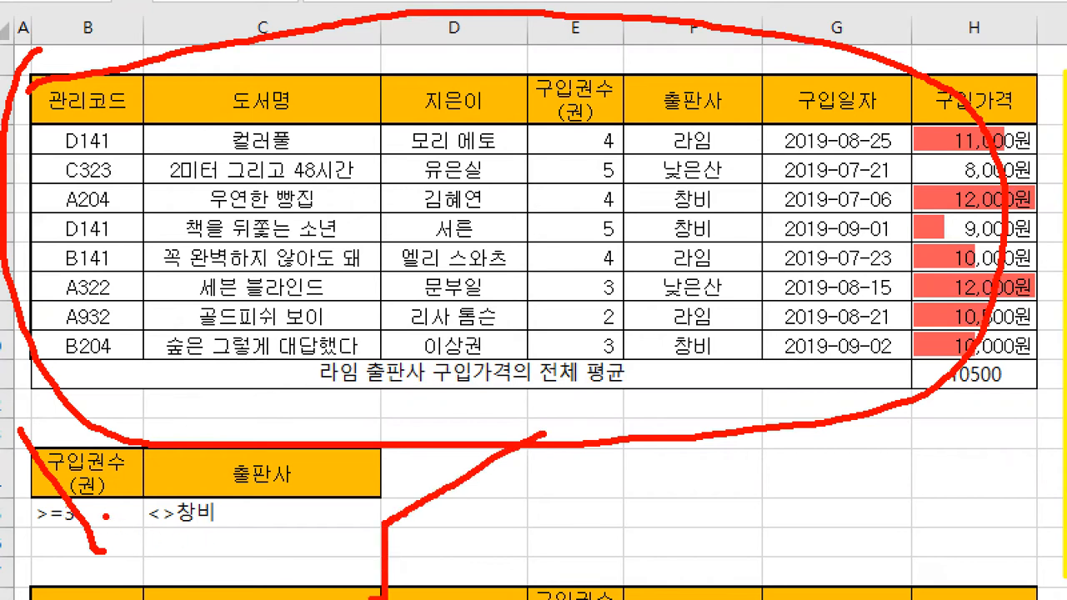
left_click_drag(106, 517, 109, 597)
key("Escape")
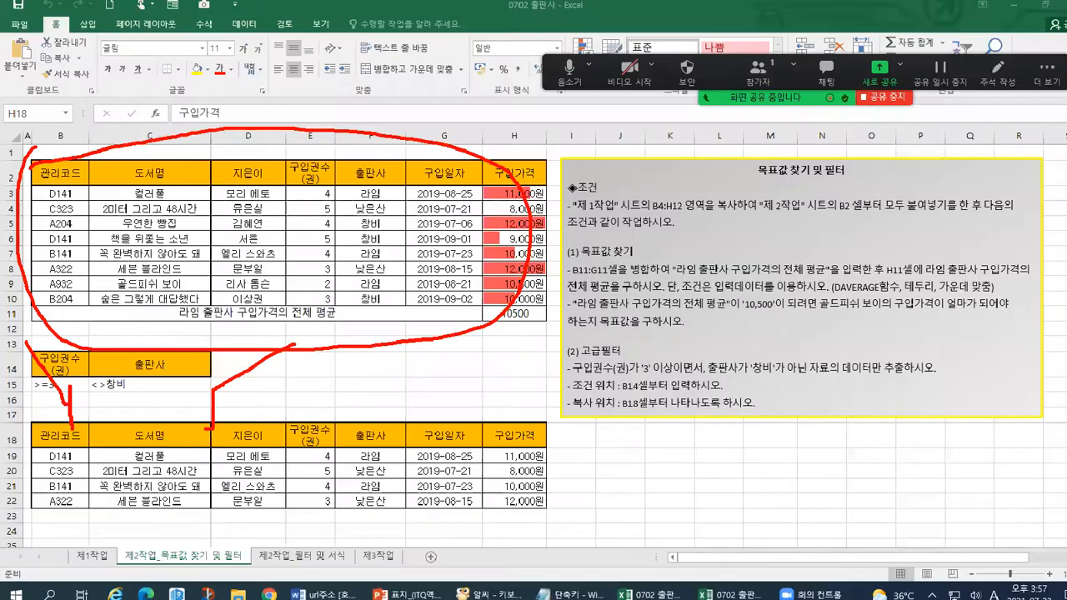
Step: Sketch a funnel through the criteria range from the source data to the results, and outline the extracted table in rows 18 to 22
key("ctrl+1")
left_click(59, 506)
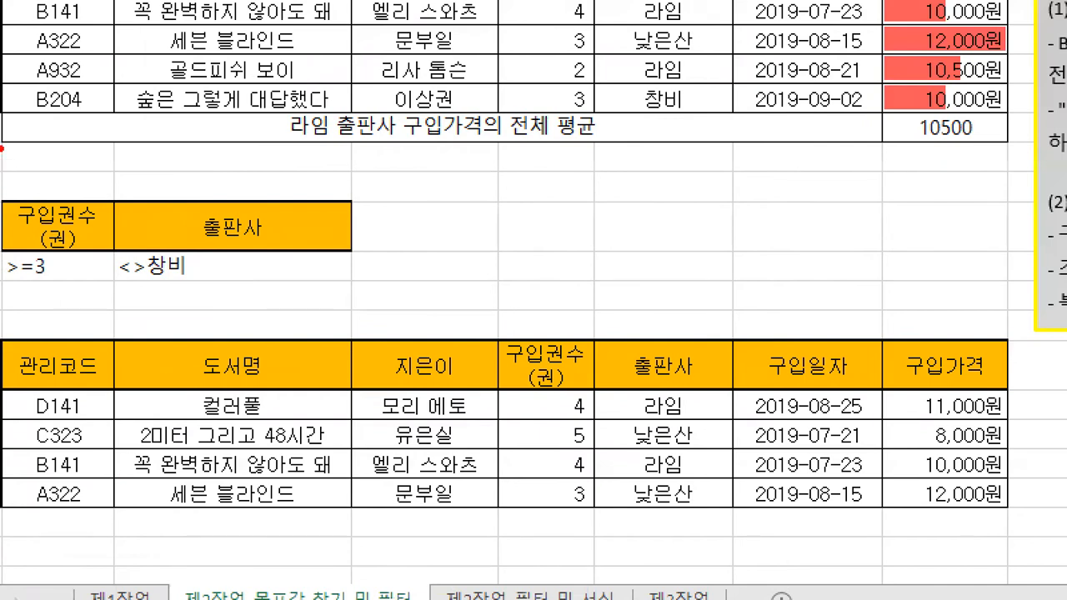
left_click_drag(2, 149, 60, 254)
mouse_move(419, 97)
left_mouse_down()
mouse_move(312, 237)
mouse_move(313, 318)
left_mouse_up()
left_click_drag(59, 241, 60, 325)
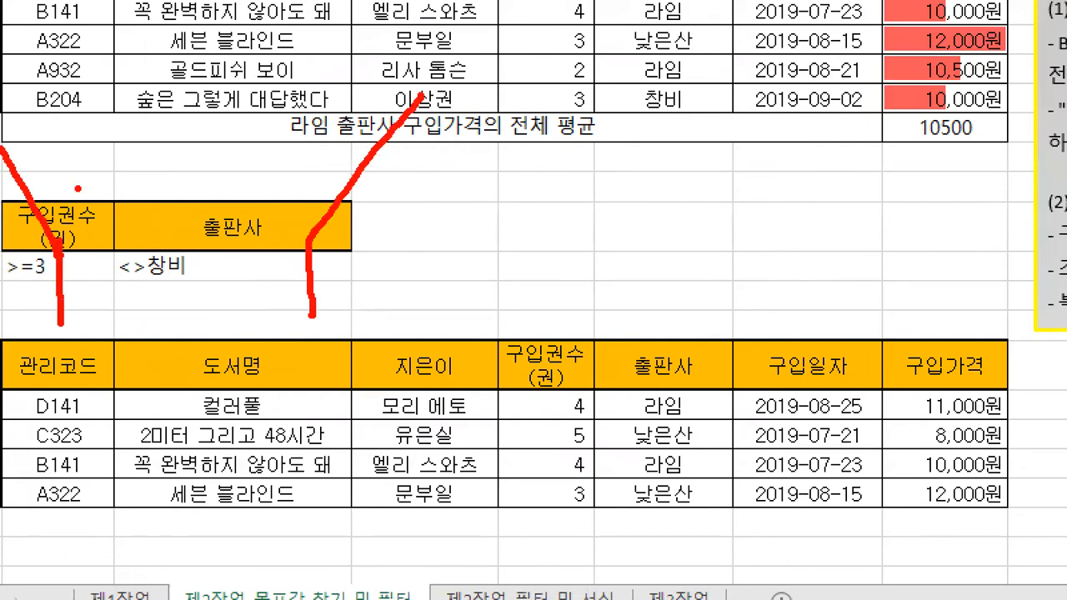
mouse_move(2, 144)
left_mouse_down()
mouse_move(399, 114)
mouse_move(102, 111)
mouse_move(421, 7)
mouse_move(892, 47)
mouse_move(392, 104)
mouse_move(254, 104)
left_mouse_up()
mouse_move(156, 314)
left_mouse_down()
mouse_move(185, 316)
mouse_move(155, 184)
mouse_move(227, 284)
mouse_move(144, 309)
mouse_move(151, 357)
left_mouse_up()
left_click_drag(171, 282, 170, 354)
left_click_drag(161, 318, 161, 355)
left_click_drag(125, 323, 137, 364)
left_click_drag(137, 364, 224, 328)
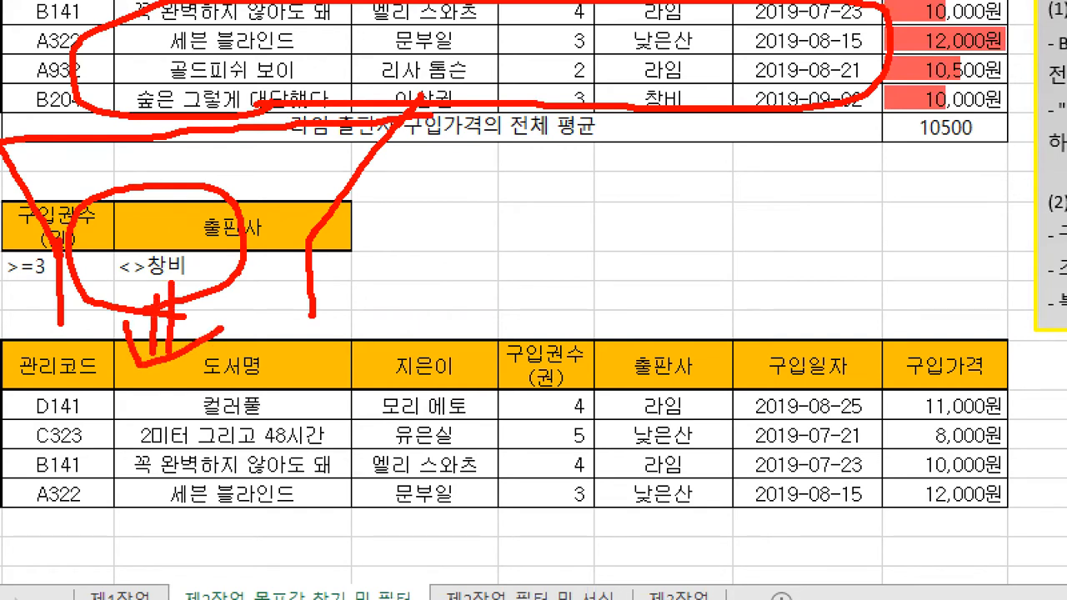
mouse_move(47, 321)
left_mouse_down()
mouse_move(38, 576)
mouse_move(570, 540)
mouse_move(937, 334)
mouse_move(450, 282)
mouse_move(275, 284)
left_mouse_up()
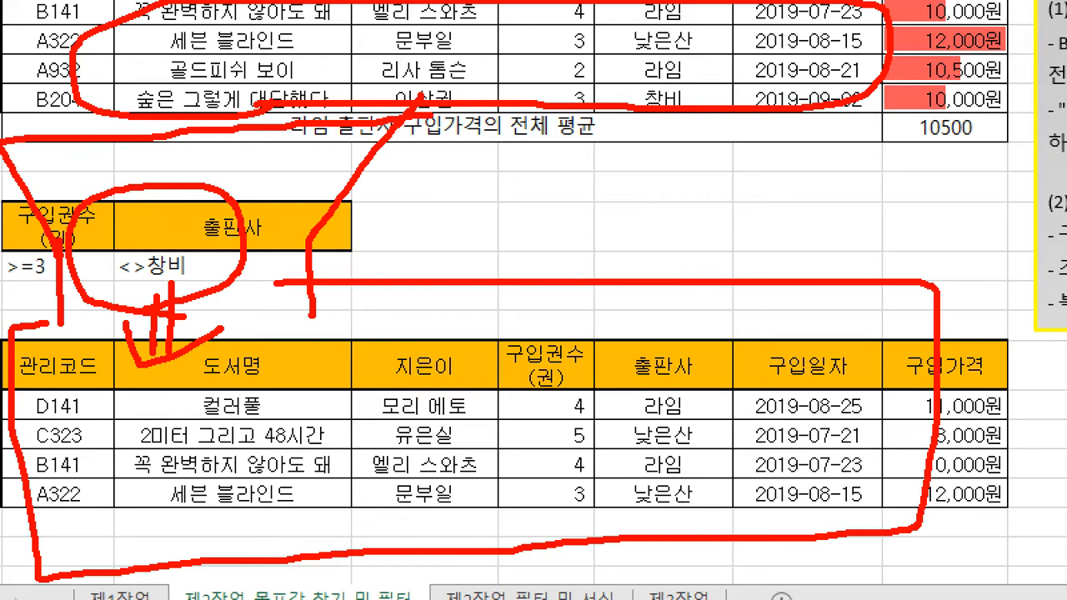
key("Escape")
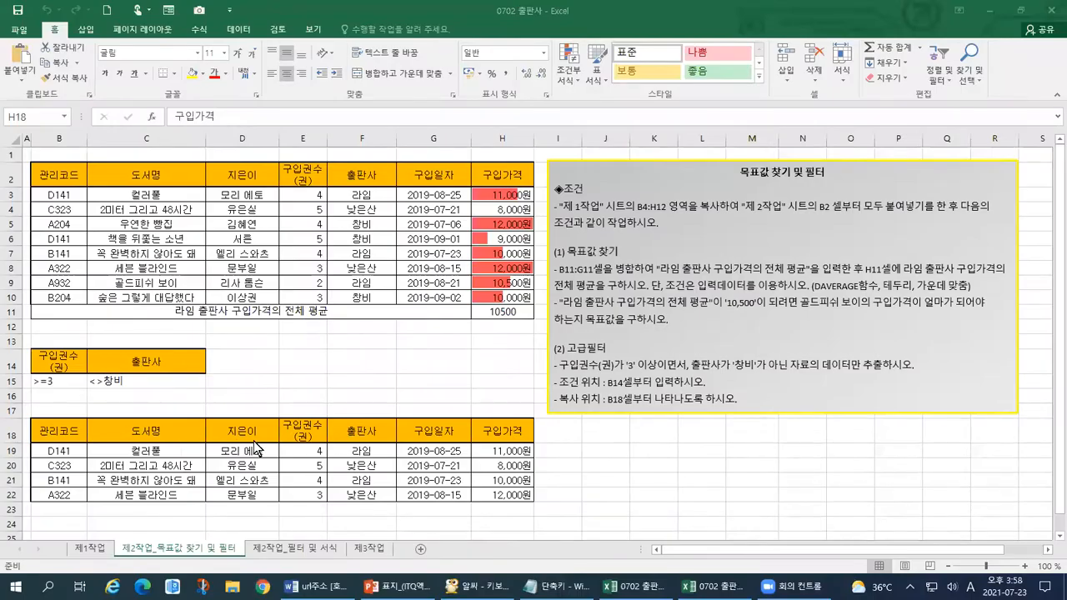
Step: Show the 제2작업_필터 및 서식 sheet and circle "및 서식" in its name
left_click(293, 549)
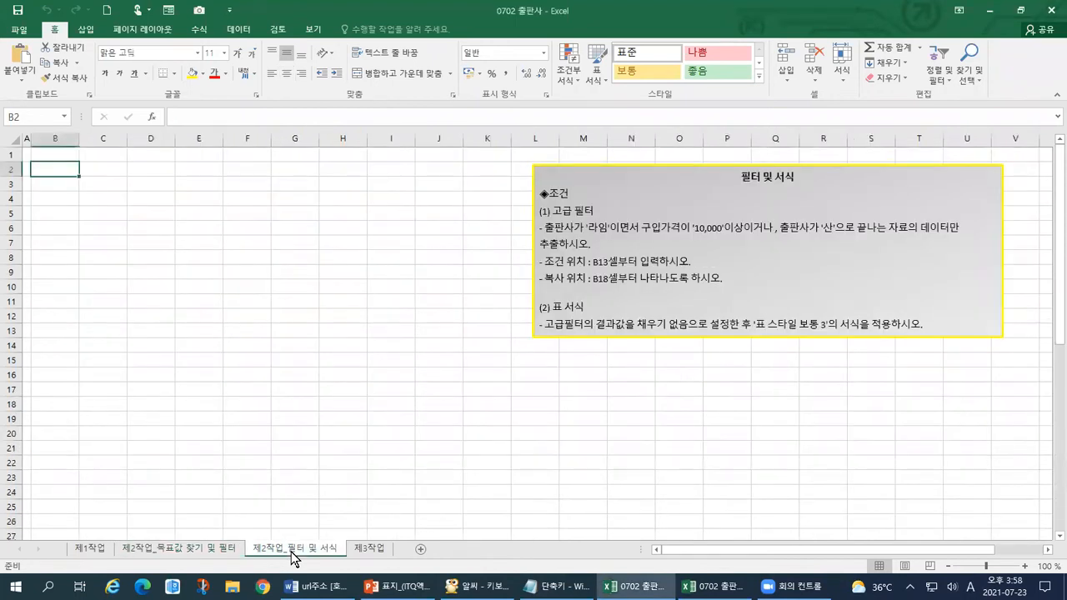
key("ctrl+1")
left_click(291, 527)
mouse_move(376, 544)
left_mouse_down()
mouse_move(343, 551)
mouse_move(351, 483)
mouse_move(400, 527)
mouse_move(380, 552)
left_mouse_up()
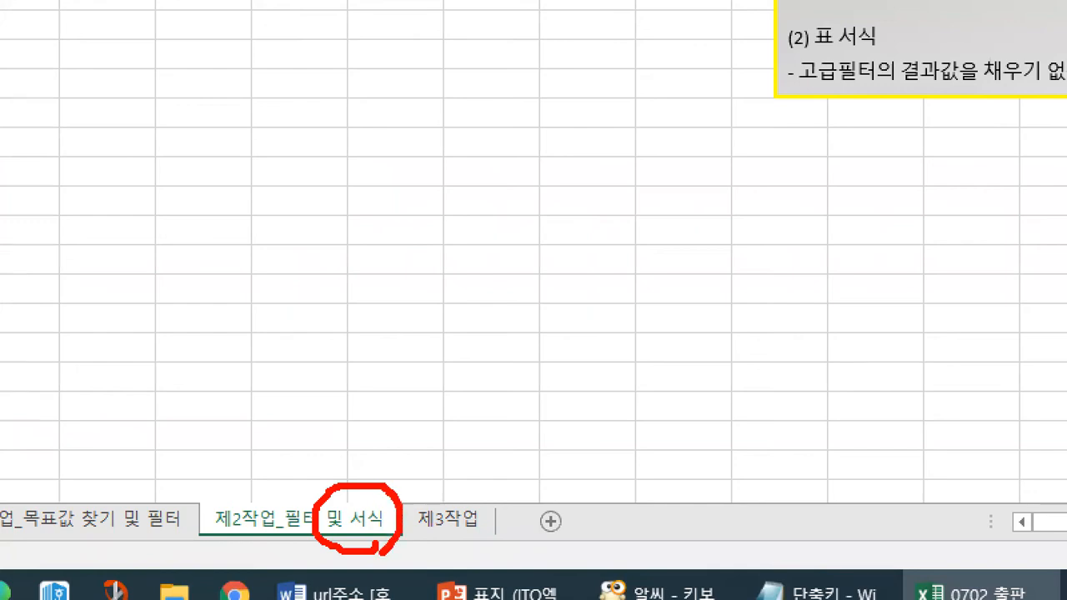
key("Escape")
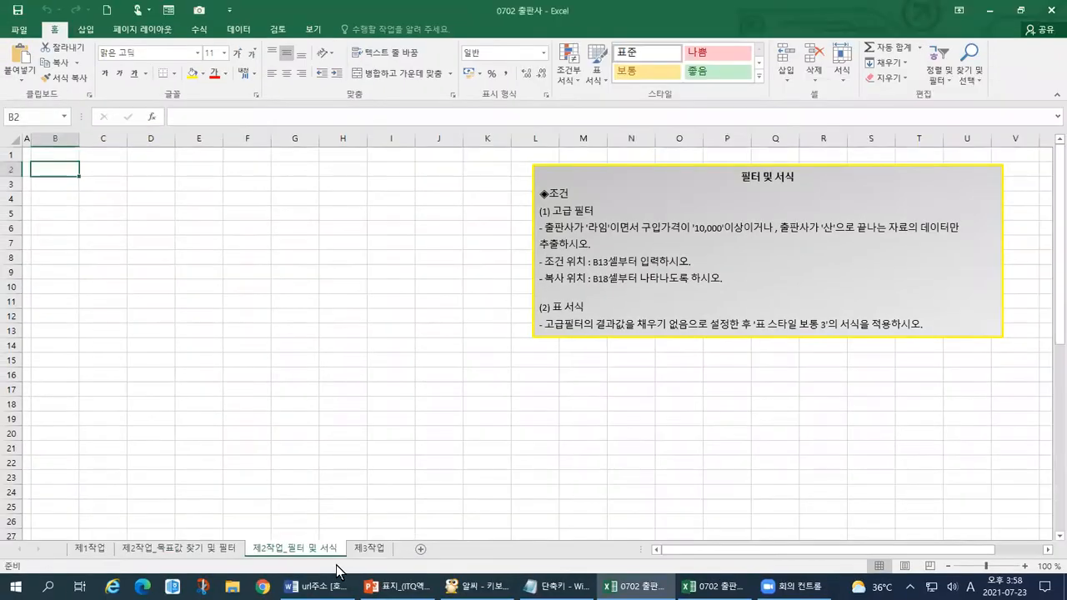
Step: Underline and tick '표 스타일 보통 3' in the 표 서식 instruction of the task box
key("ctrl+1")
left_click(750, 338)
left_click_drag(750, 338, 821, 337)
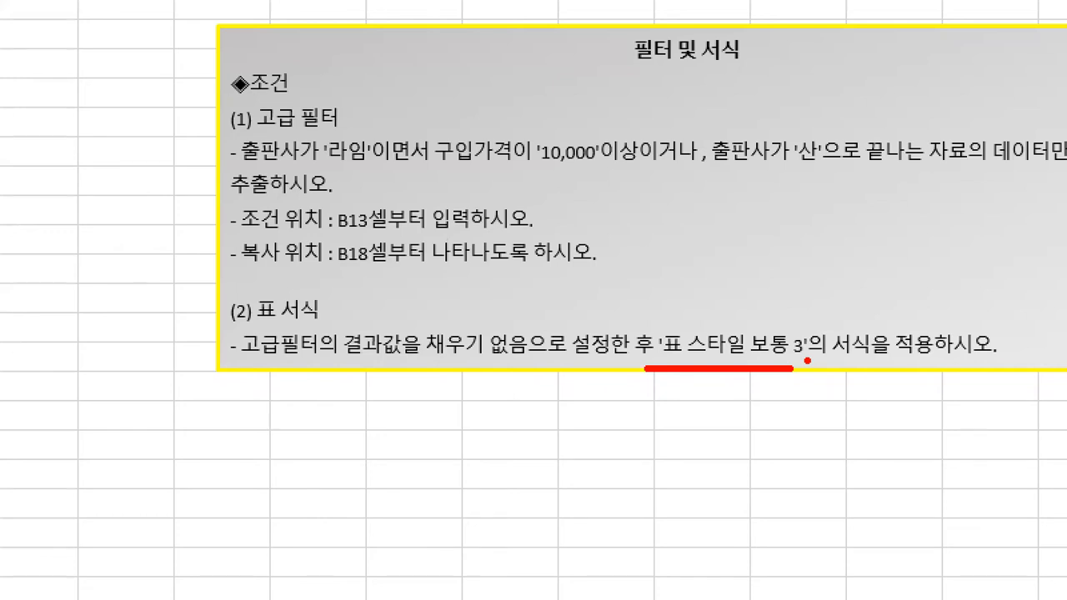
mouse_move(794, 300)
left_mouse_down()
mouse_move(802, 322)
mouse_move(814, 303)
mouse_move(837, 317)
mouse_move(858, 300)
mouse_move(882, 320)
mouse_move(898, 305)
left_mouse_up()
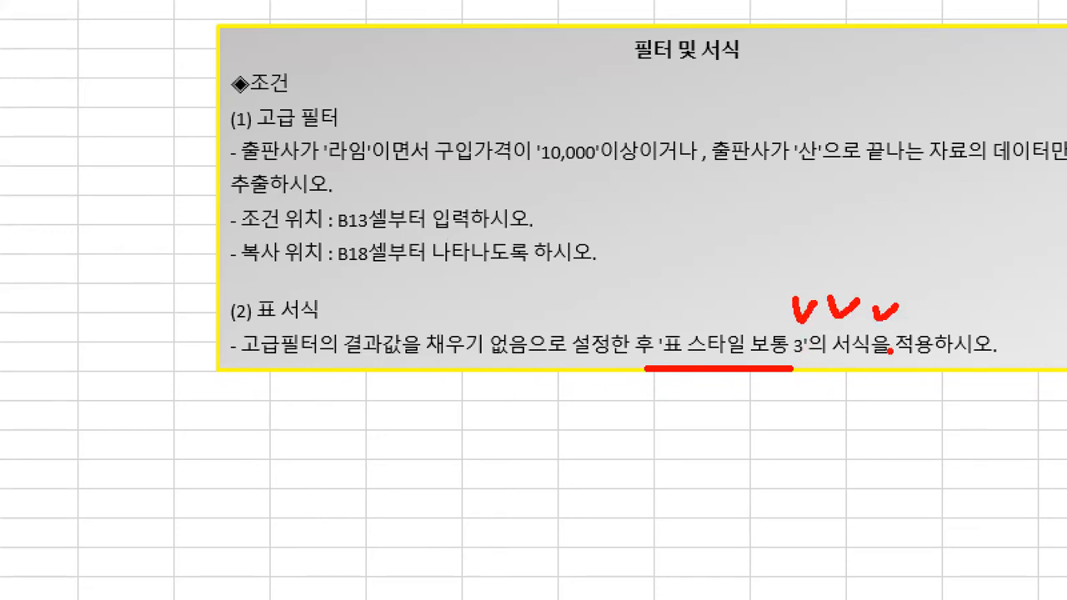
key("Escape")
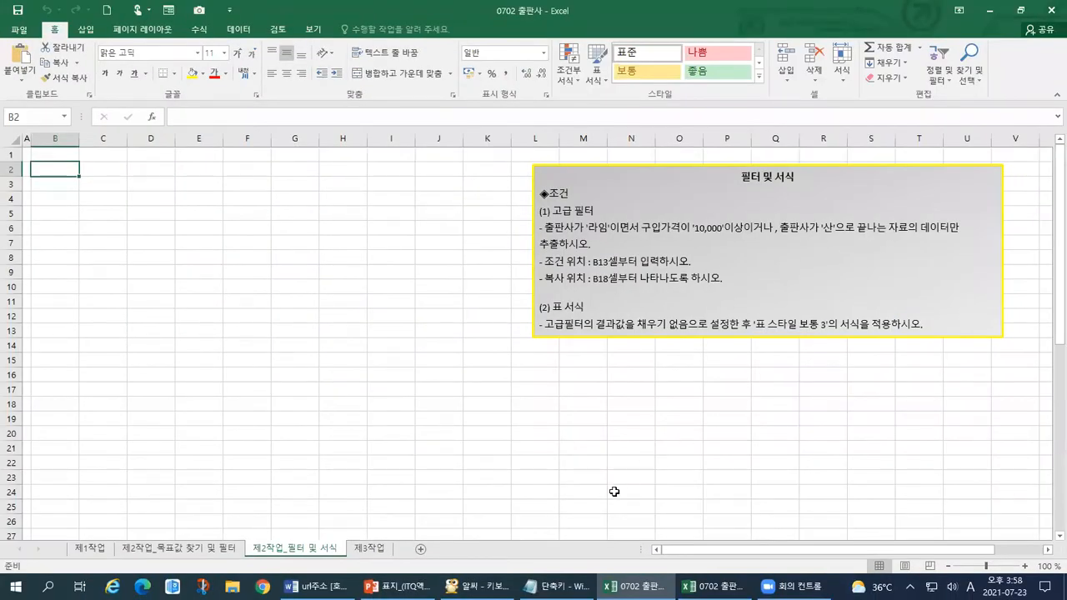
Step: Switch to the 0702 출판사 완료 workbook's 제2작업_필터 및 서식 sheet and link the table style instruction to the formatted result table
left_click(713, 586)
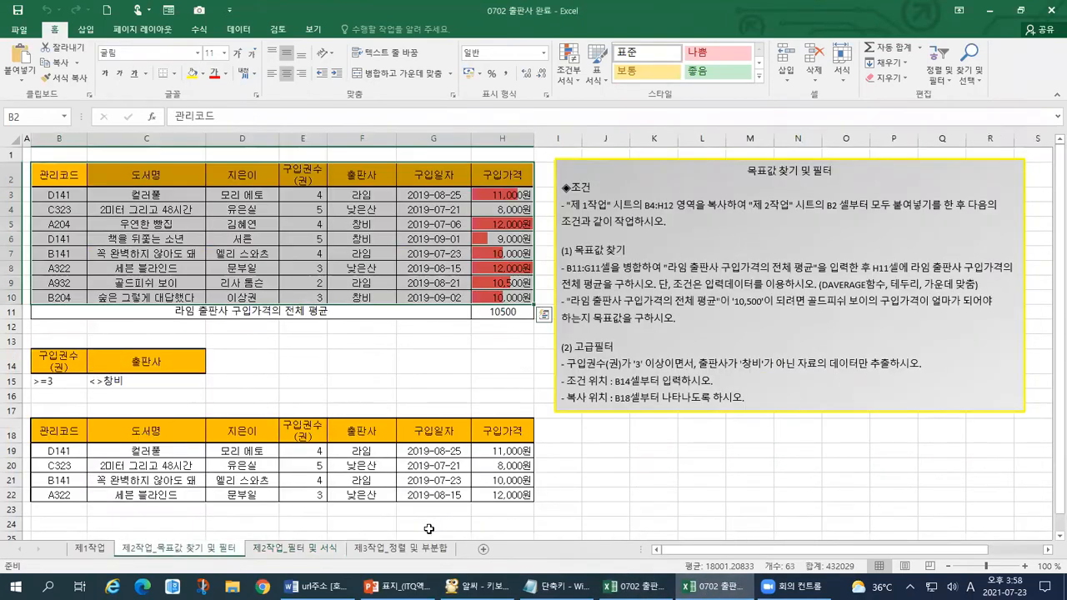
left_click(311, 550)
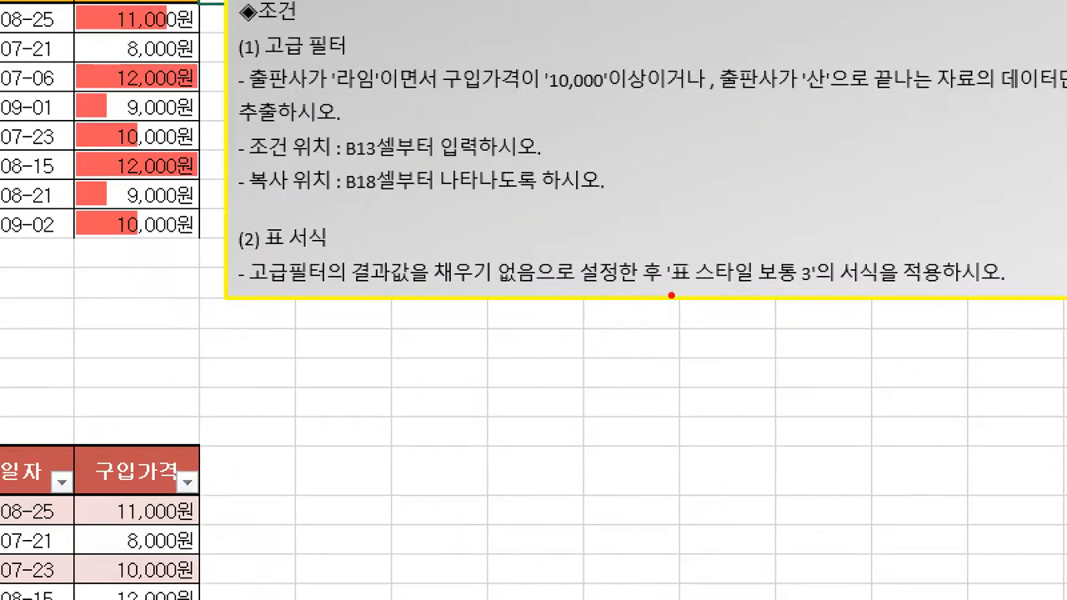
left_click_drag(672, 295, 862, 284)
left_click_drag(748, 296, 233, 465)
mouse_move(234, 426)
left_mouse_down()
mouse_move(231, 447)
mouse_move(307, 532)
left_mouse_up()
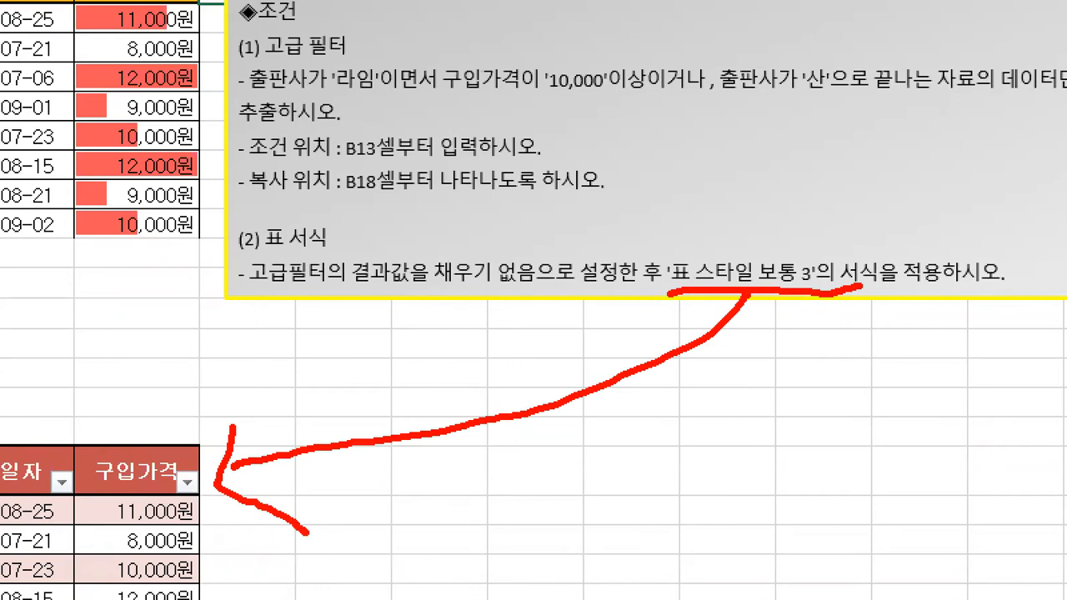
left_click_drag(98, 446, 98, 472)
left_click_drag(122, 445, 122, 470)
mouse_move(12, 439)
left_mouse_down()
mouse_move(13, 473)
mouse_move(25, 471)
left_mouse_up()
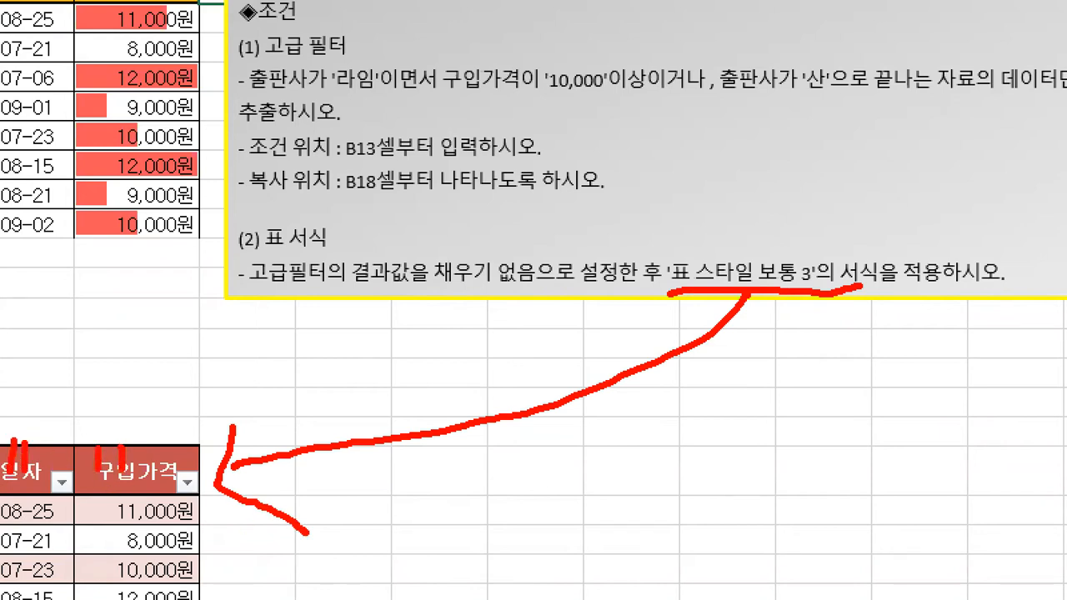
Step: Box the style name '표 스타일 보통 3' in the completed sheet's instructions and mark the area above the formatted table
mouse_move(791, 234)
left_mouse_down()
mouse_move(803, 258)
mouse_move(822, 230)
left_mouse_up()
mouse_move(667, 296)
left_mouse_down()
mouse_move(658, 252)
mouse_move(824, 247)
mouse_move(824, 292)
left_mouse_up()
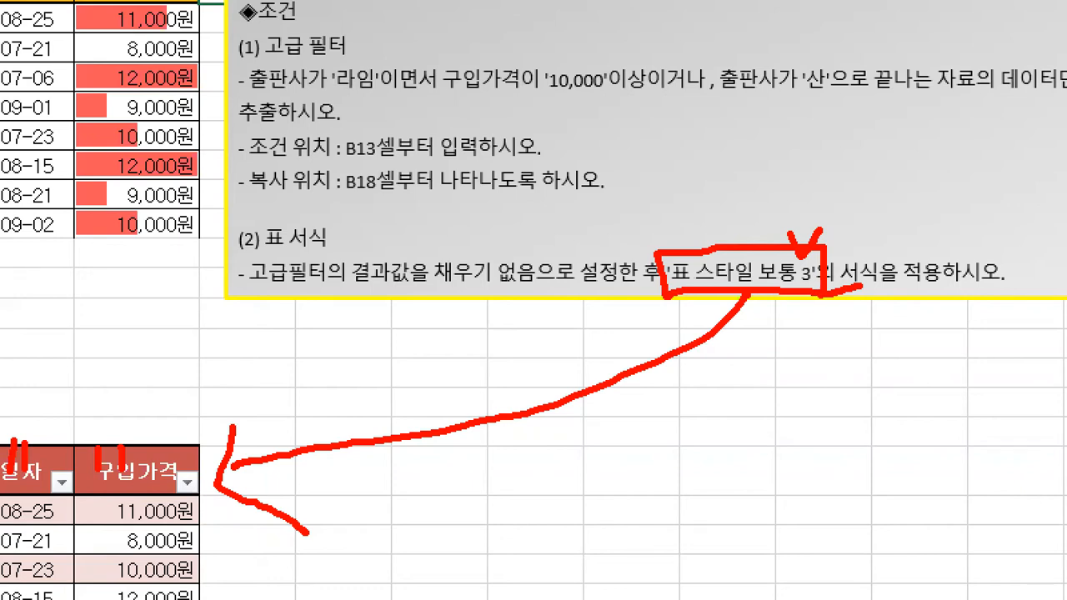
left_click_drag(174, 369, 127, 419)
mouse_move(122, 391)
left_mouse_down()
mouse_move(171, 423)
mouse_move(211, 423)
left_mouse_up()
key("Escape")
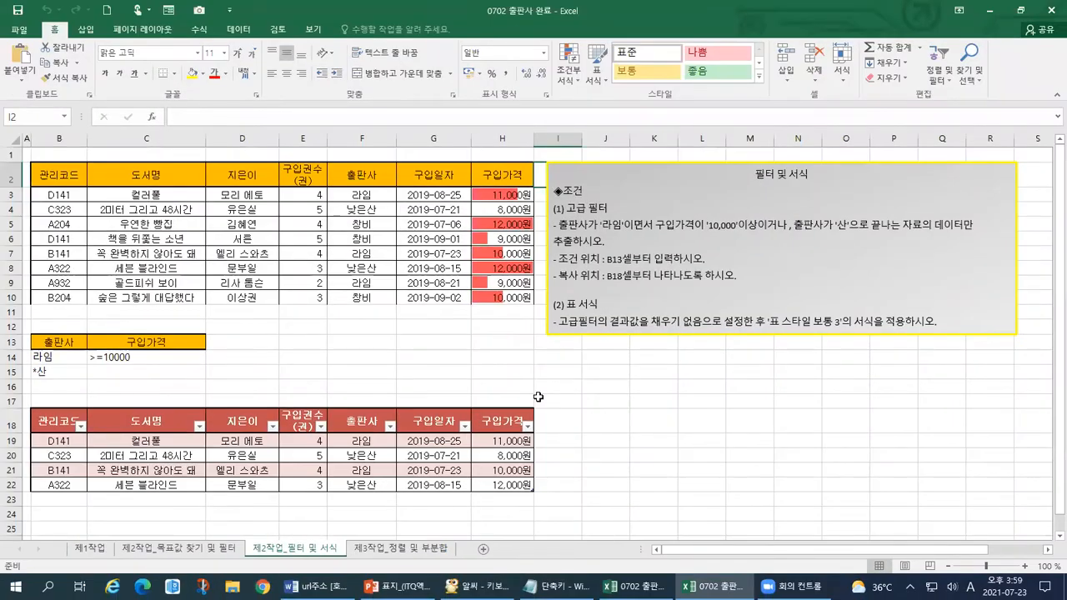
Step: Compare the 제2작업_목표값 찾기 및 필터 sheet with the 제2작업_필터 및 서식 sheet in the completed workbook
left_click(213, 548)
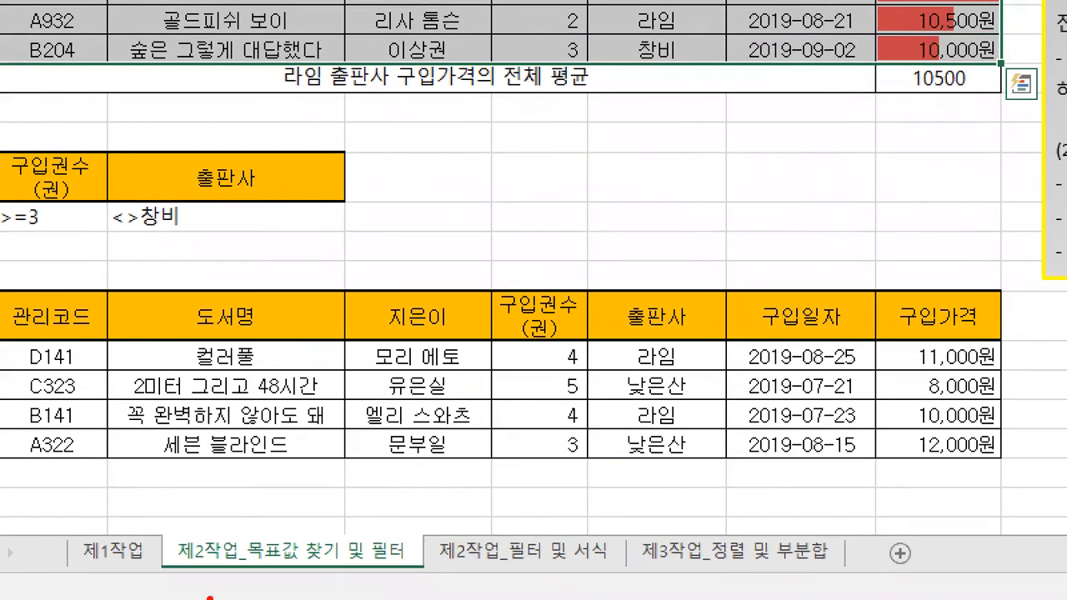
mouse_move(180, 573)
left_mouse_down()
mouse_move(315, 572)
mouse_move(409, 519)
mouse_move(165, 517)
mouse_move(168, 572)
left_mouse_up()
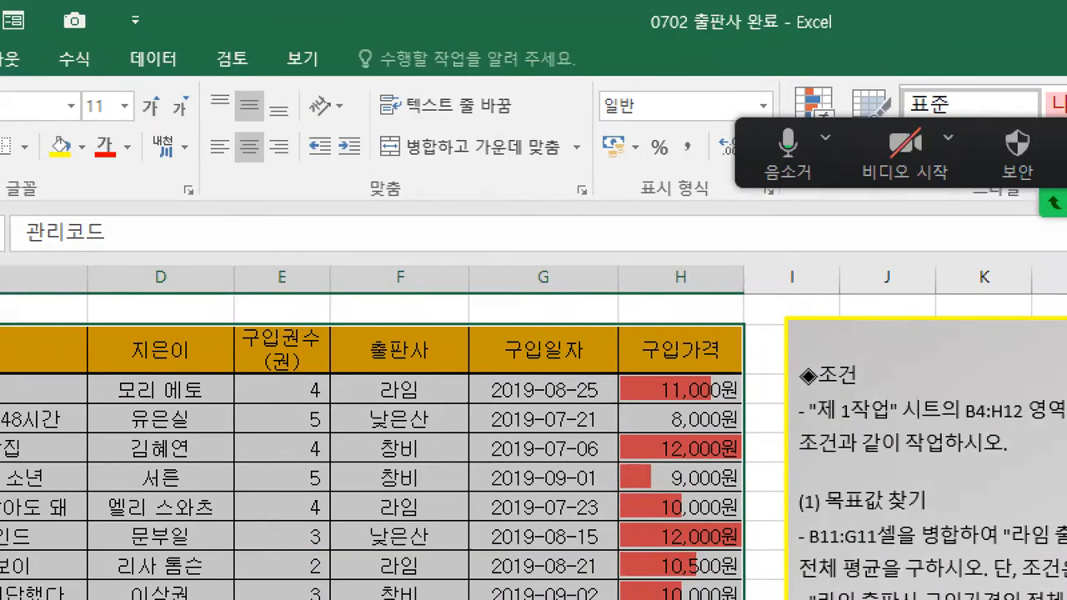
left_click_drag(594, 40, 677, 37)
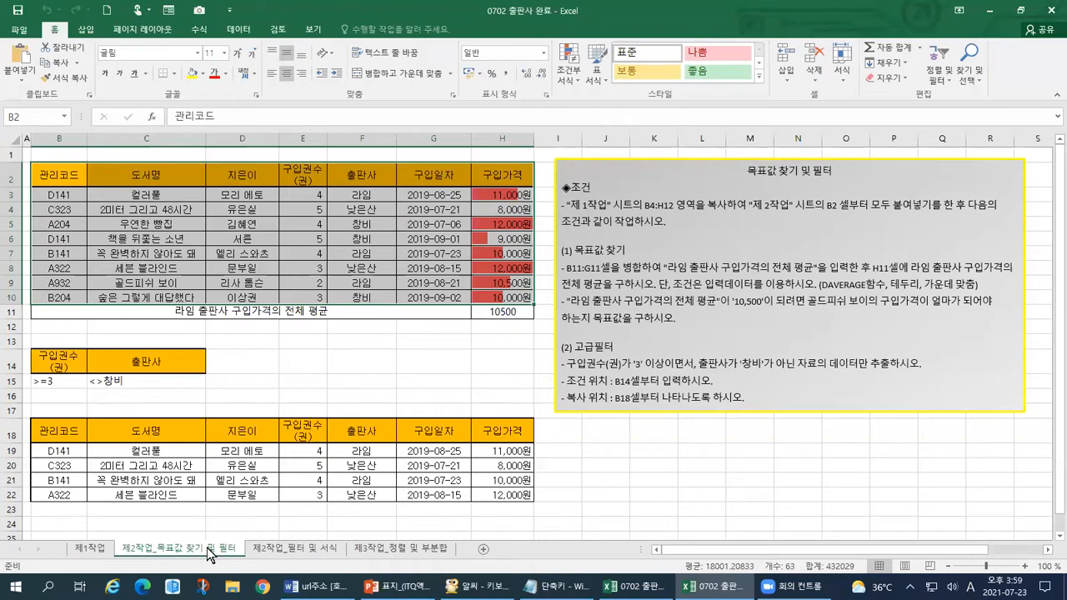
left_click(258, 551)
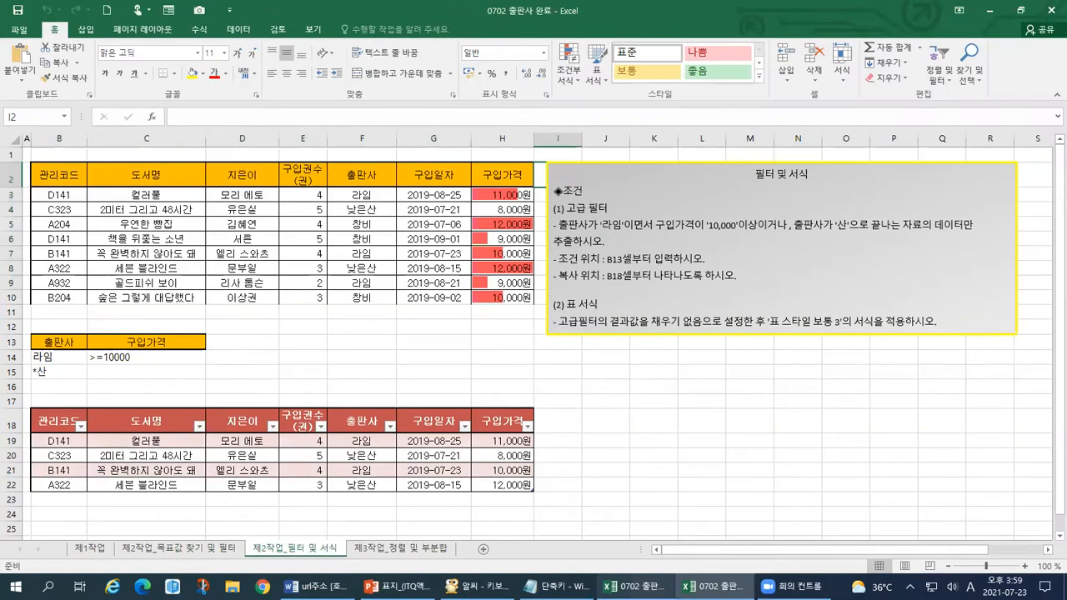
Step: Switch to the 0702 출판사 practice workbook, circle its 제2작업_필터 및 서식 sheet tab and outline the empty work area with a tick
left_click(638, 587)
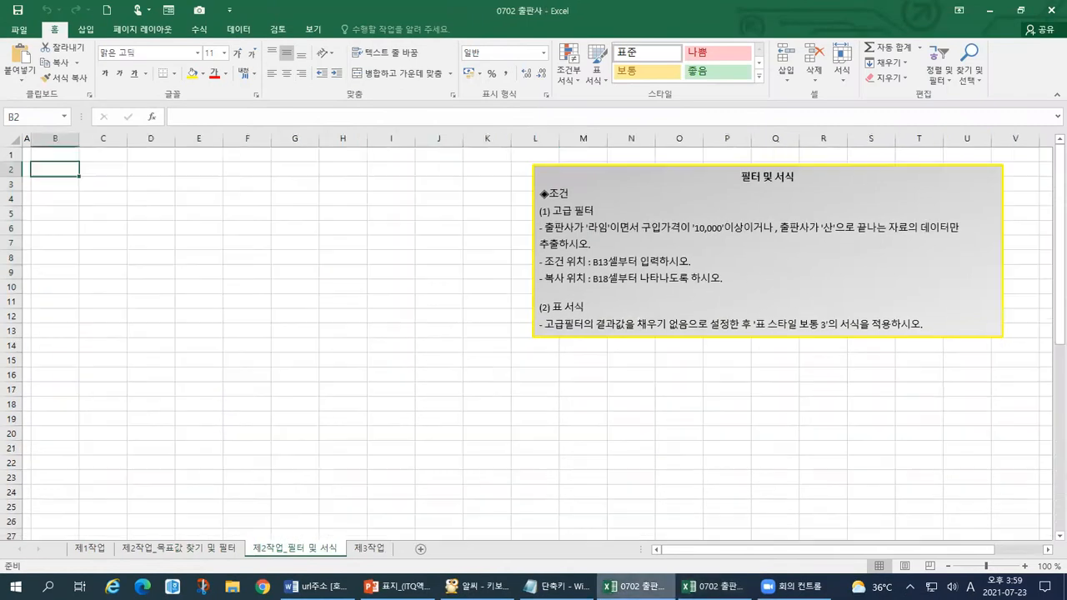
key("ctrl+1")
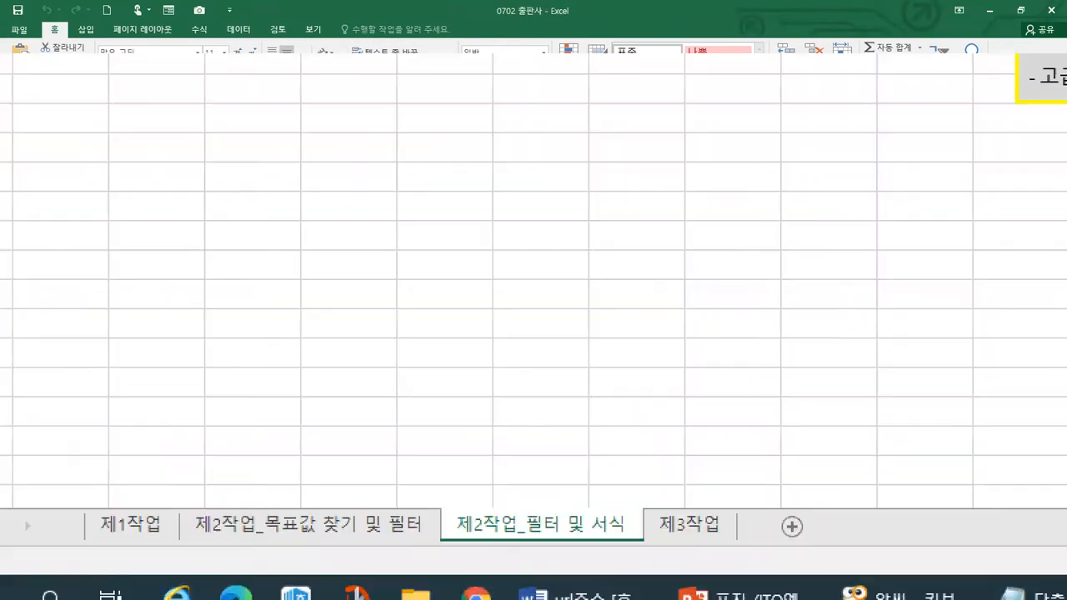
left_click(163, 518)
mouse_move(579, 558)
left_mouse_down()
mouse_move(476, 565)
mouse_move(544, 472)
mouse_move(602, 547)
mouse_move(555, 558)
left_mouse_up()
mouse_move(505, 212)
left_mouse_down()
mouse_move(59, 388)
mouse_move(825, 406)
mouse_move(916, 208)
mouse_move(472, 195)
left_mouse_up()
mouse_move(619, 129)
left_mouse_down()
mouse_move(622, 147)
mouse_move(647, 131)
left_mouse_up()
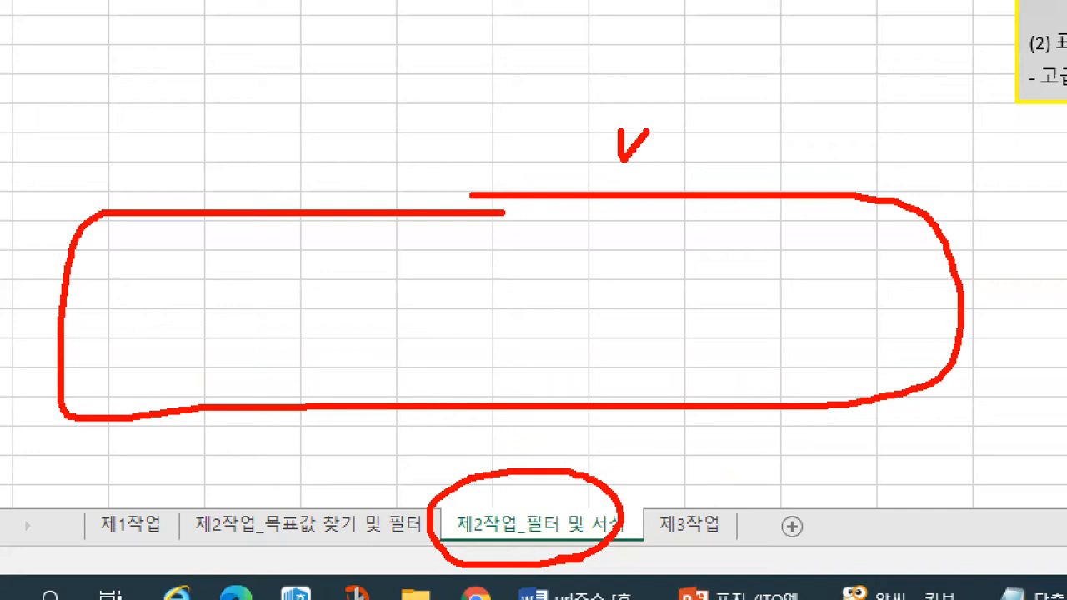
mouse_move(534, 489)
left_mouse_down()
mouse_move(540, 498)
mouse_move(569, 484)
left_mouse_up()
key("Escape")
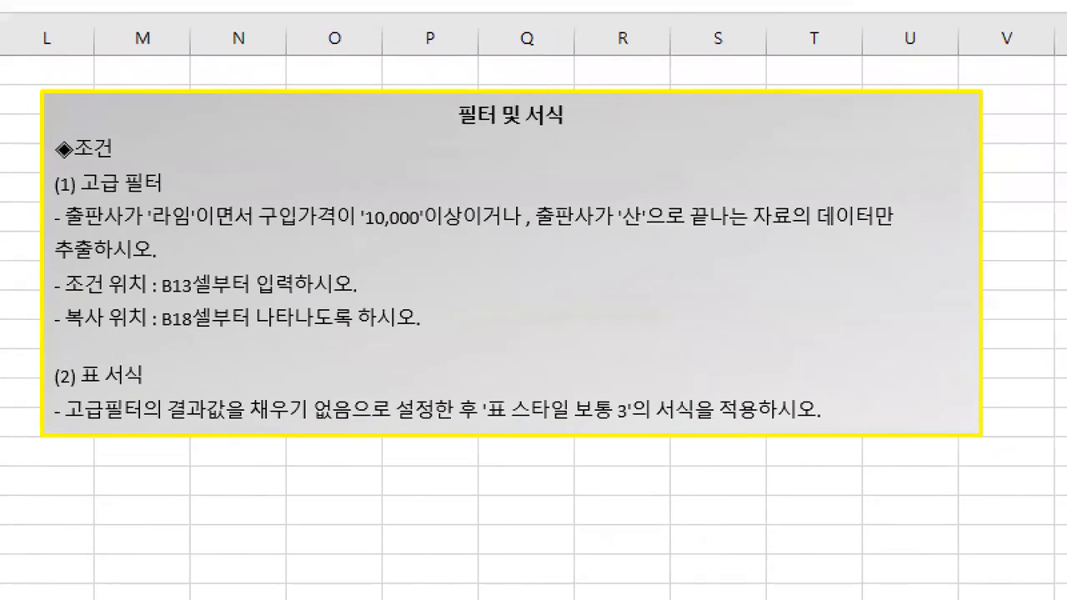
Step: Underline the '필터 및 서식' heading and bracket the 고급 필터 and 표 서식 instructions in the task box
left_click_drag(465, 147, 613, 134)
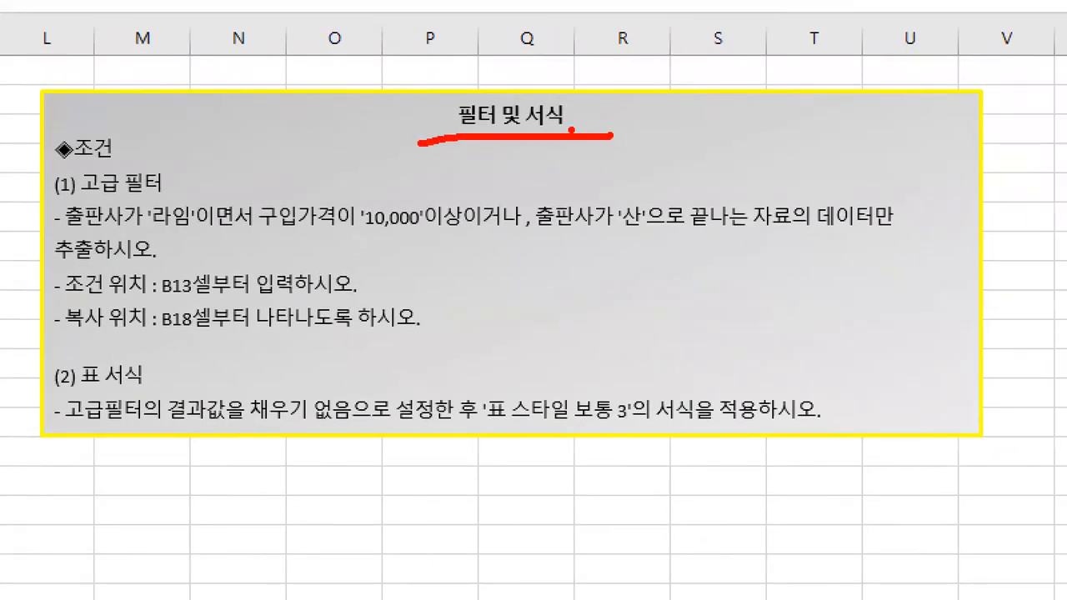
left_click_drag(26, 177, 43, 175)
mouse_move(40, 216)
left_mouse_down()
mouse_move(38, 338)
mouse_move(425, 349)
mouse_move(427, 280)
left_mouse_up()
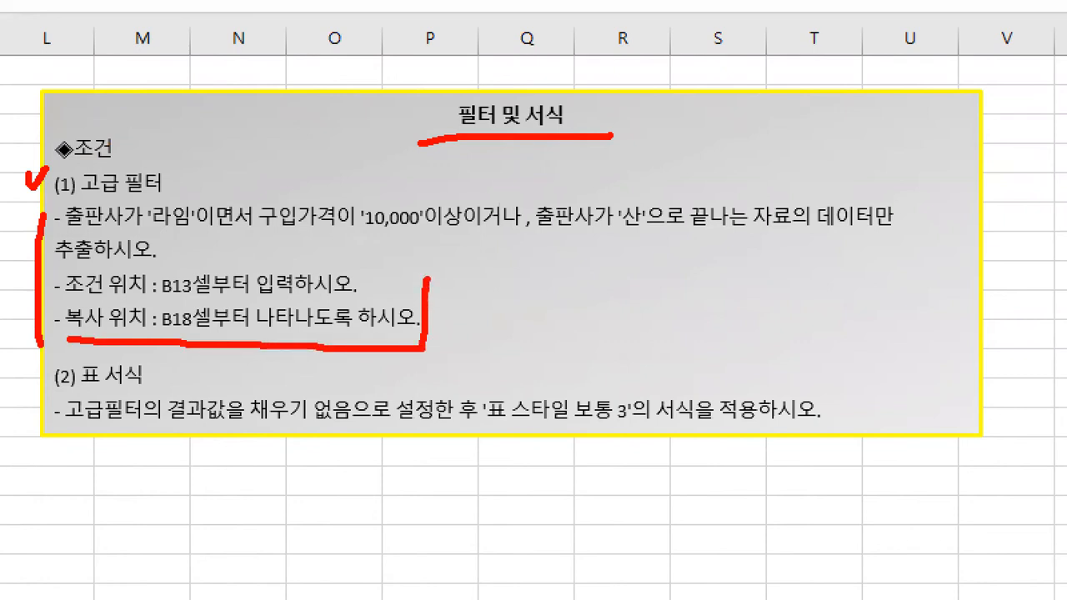
mouse_move(60, 377)
left_mouse_down()
mouse_move(17, 412)
mouse_move(239, 428)
mouse_move(772, 427)
mouse_move(826, 424)
mouse_move(833, 404)
mouse_move(842, 432)
left_mouse_up()
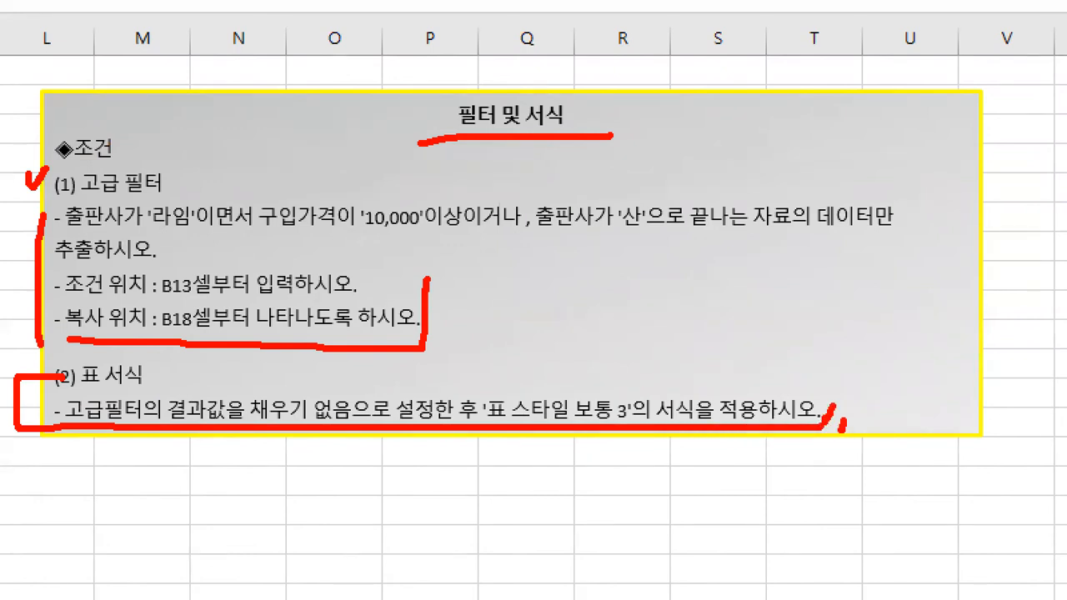
key("Escape")
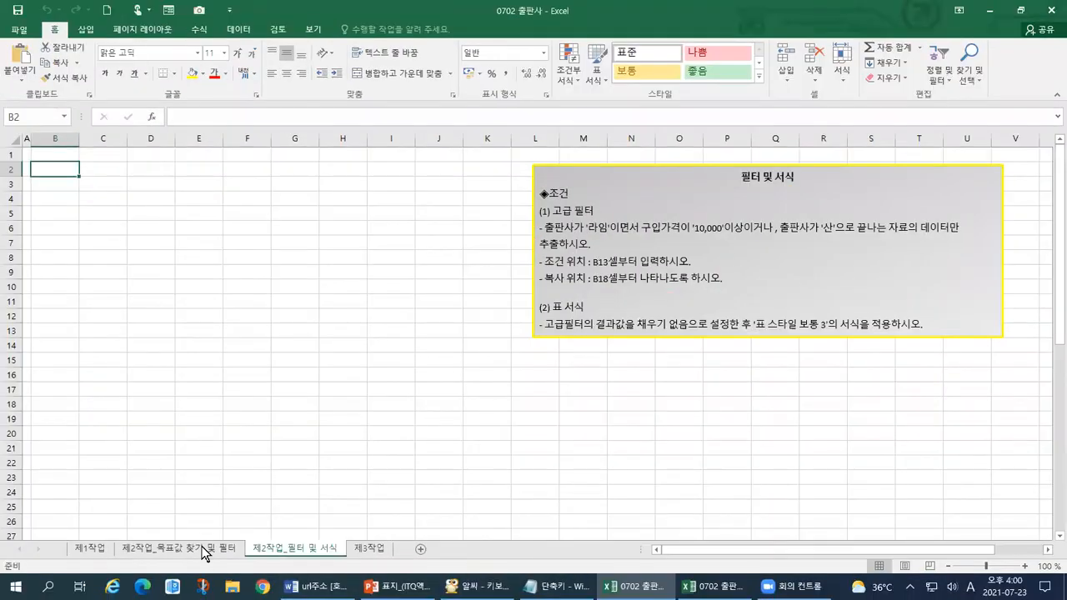
Step: Copy the ◈조건 paragraph from the 제2작업_목표값 찾기 및 필터 task box over the ◈조건 line in the completed workbook's 필터 및 서식 task box
left_click(204, 549)
left_click_drag(659, 223, 555, 190)
key("ctrl+c")
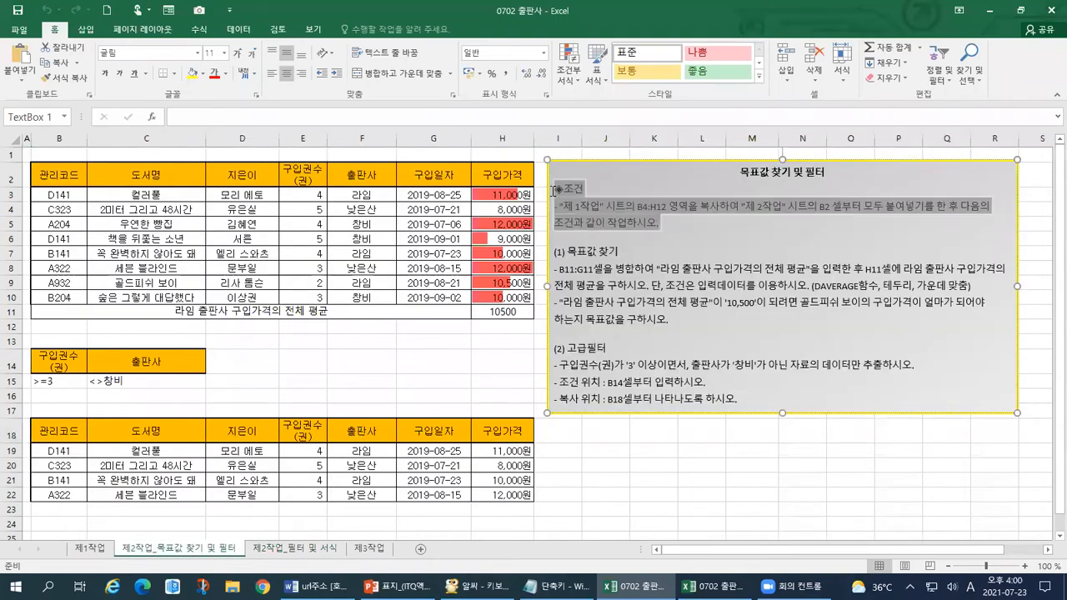
key("alt+Tab")
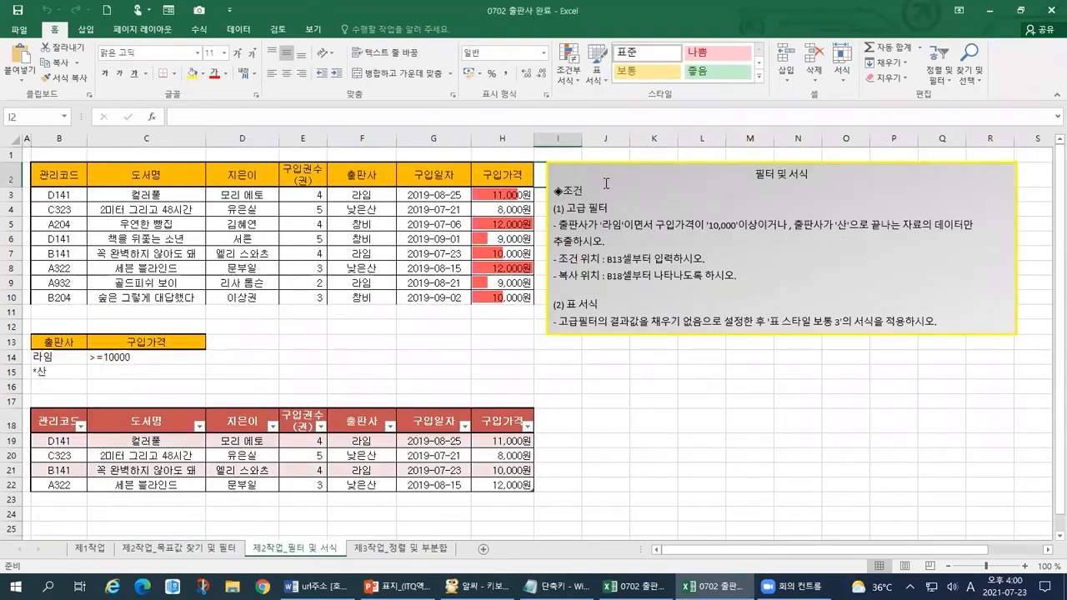
left_click(606, 182)
left_click(607, 183)
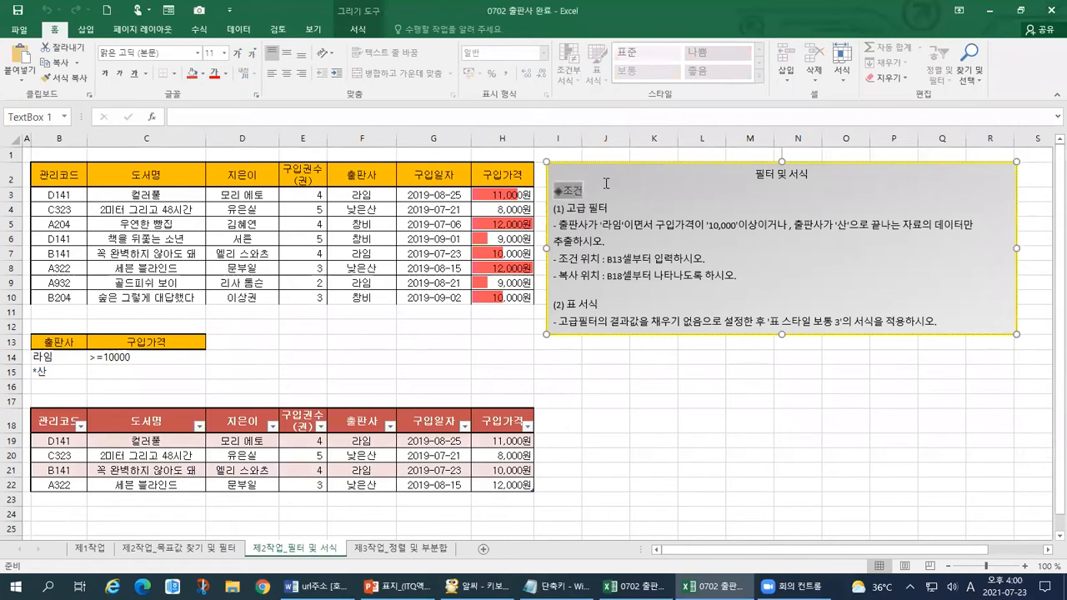
key("ctrl+v")
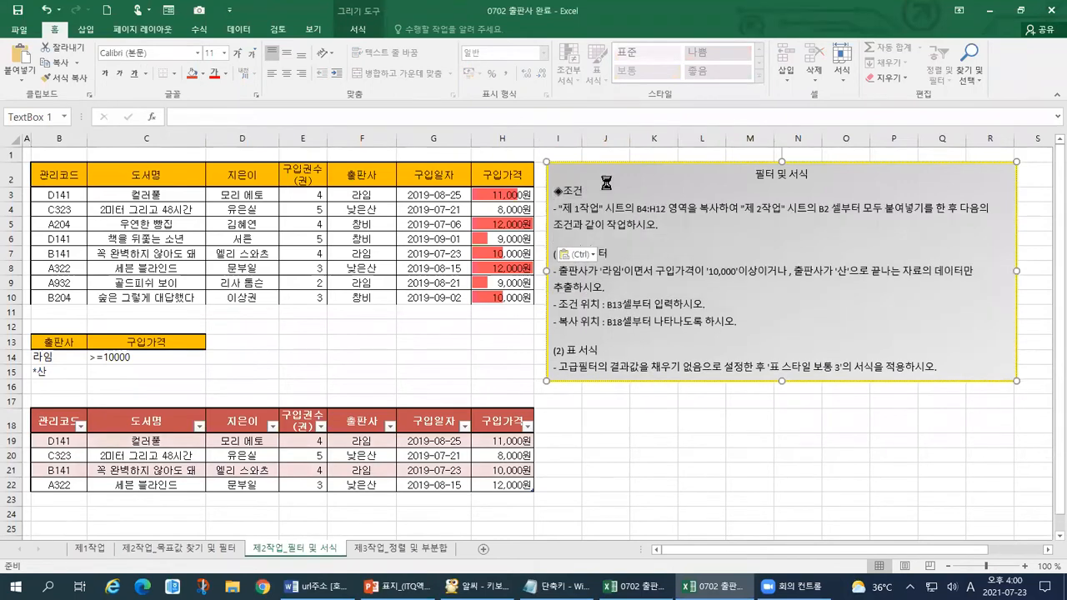
Step: Replace the ◈조건 line in the practice workbook's 제2작업_필터 및 서식 task box with the same paragraph about copying B4:H12 to B2
left_click_drag(671, 224, 538, 193)
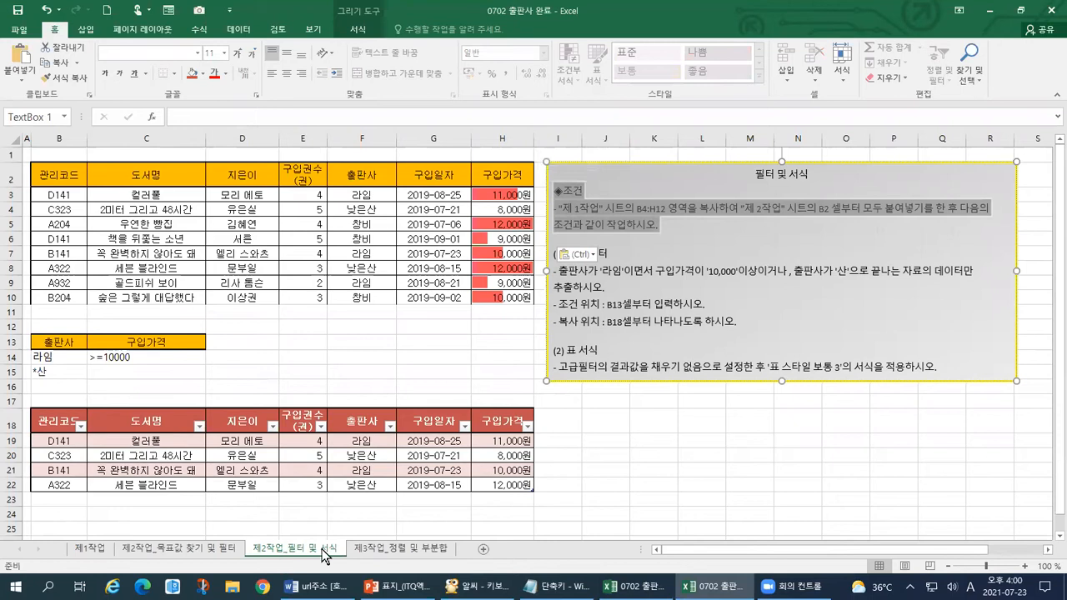
left_click(657, 585)
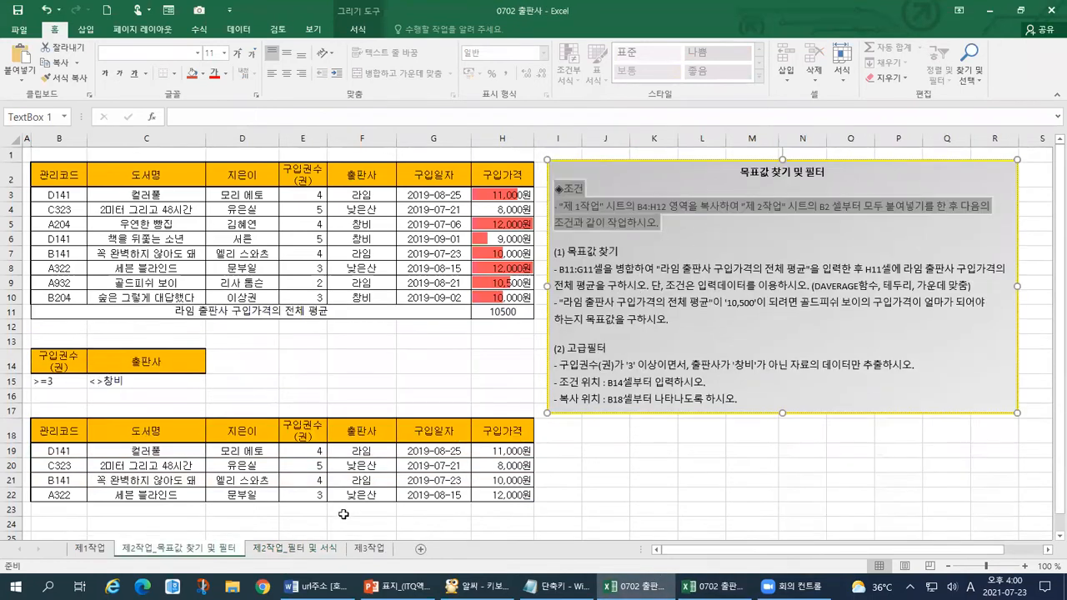
left_click(324, 550)
left_click(527, 198)
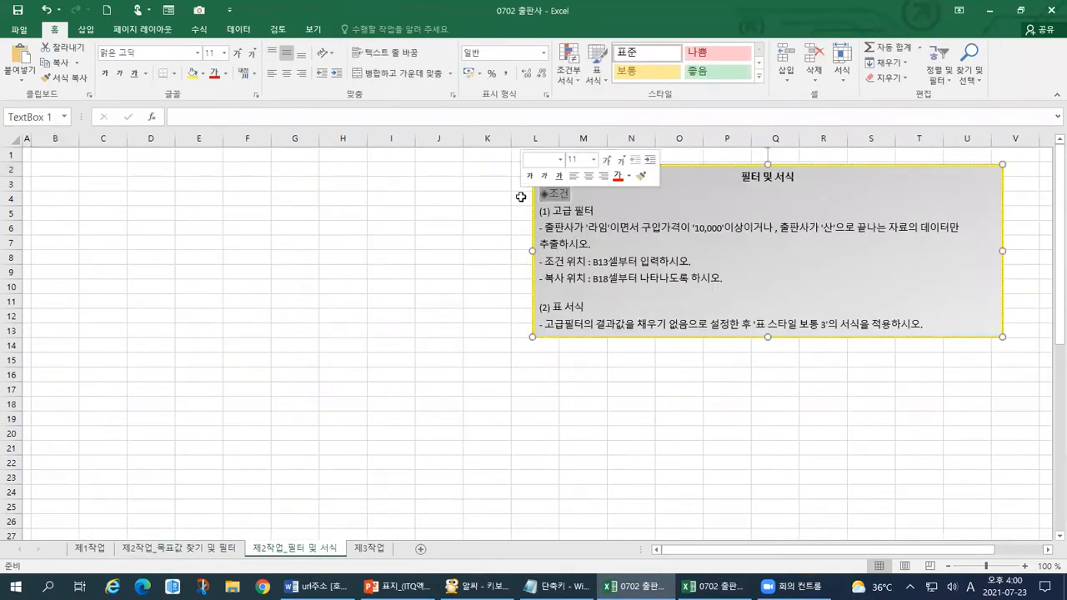
type("◈조건 - \"제 1작업\" 시트의 B4:H12 영역을 복사하여 \"제 2작업\" 시트의 B2 셀부터 모두 붙여넣기를 한 후 다음의 조건과 같이 작업하시오.")
key("Return")
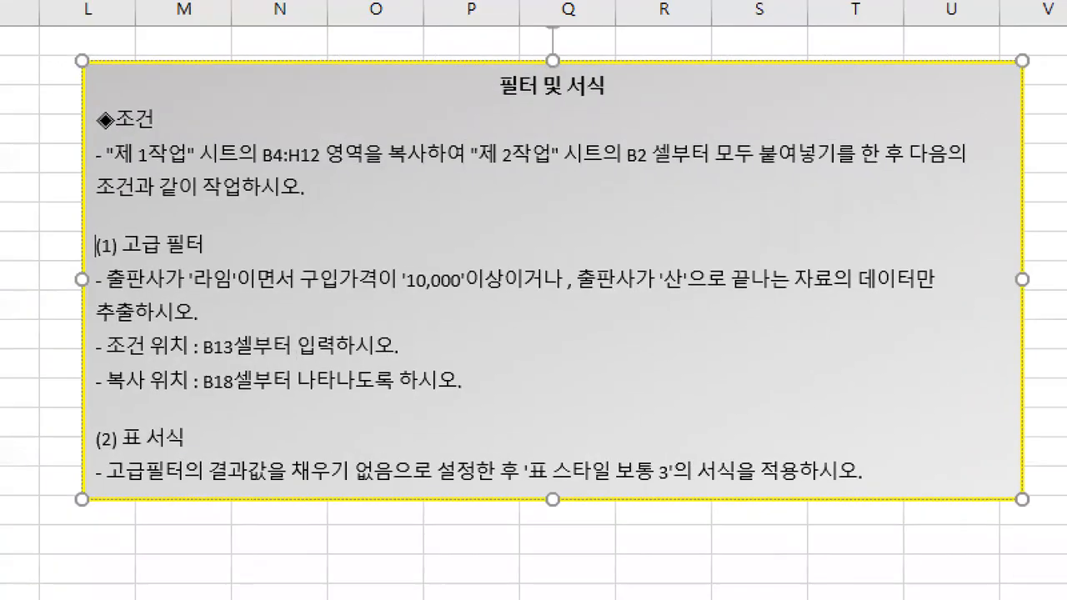
Step: Bracket the ◈조건 paragraph, mark off the instructions below it, and tick the 고급 필터 and 표 서식 items
mouse_move(121, 90)
left_mouse_down()
mouse_move(80, 188)
mouse_move(319, 210)
left_mouse_up()
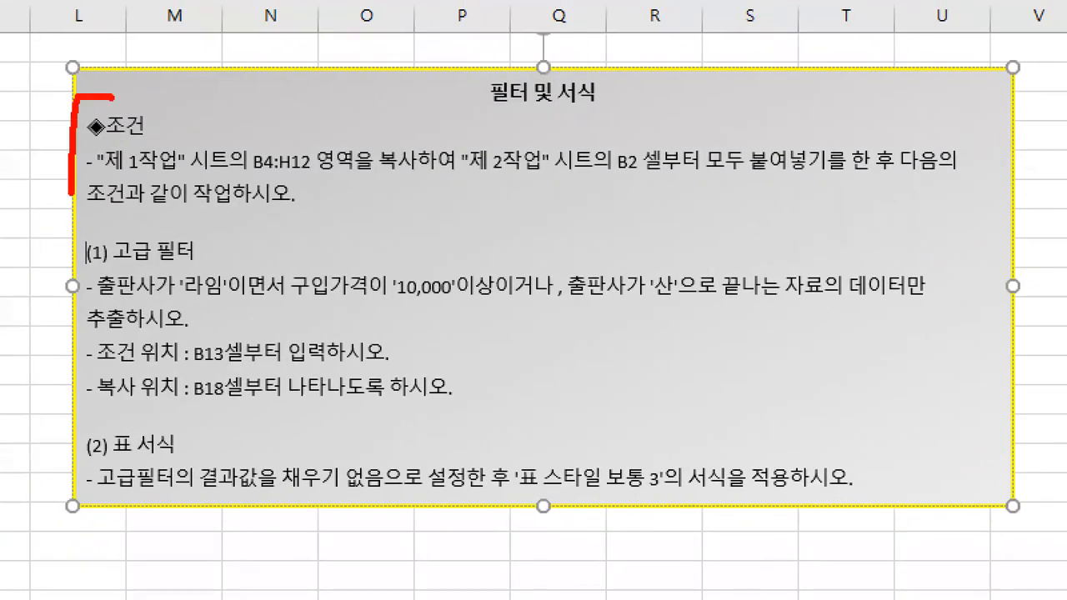
mouse_move(51, 215)
left_mouse_down()
mouse_move(40, 242)
mouse_move(46, 471)
mouse_move(76, 544)
left_mouse_up()
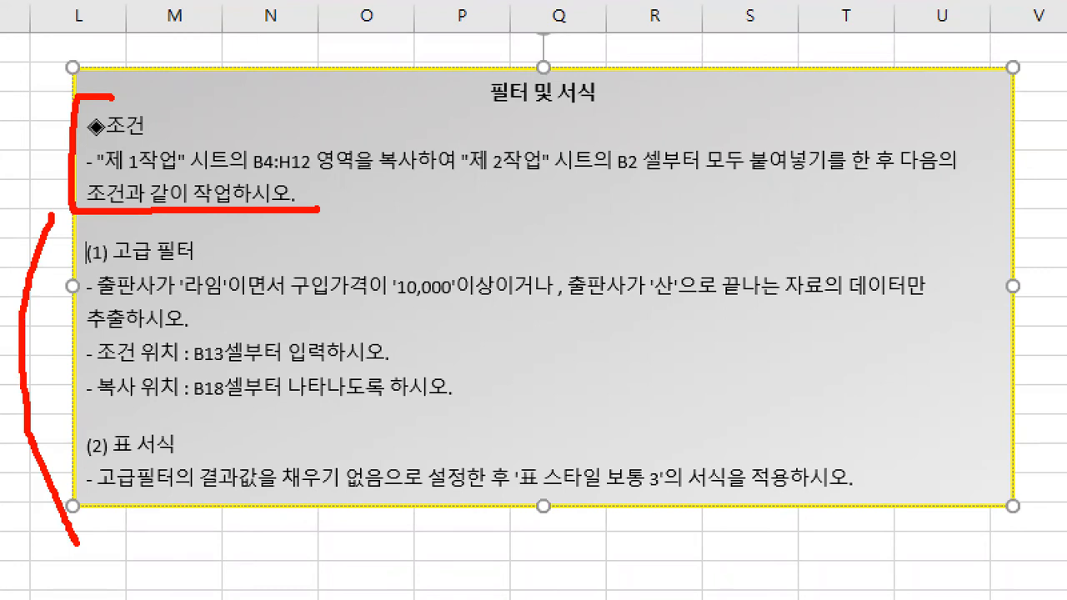
mouse_move(87, 236)
left_mouse_down()
mouse_move(98, 242)
mouse_move(109, 228)
left_mouse_up()
mouse_move(68, 430)
left_mouse_down()
mouse_move(74, 445)
mouse_move(87, 432)
left_mouse_up()
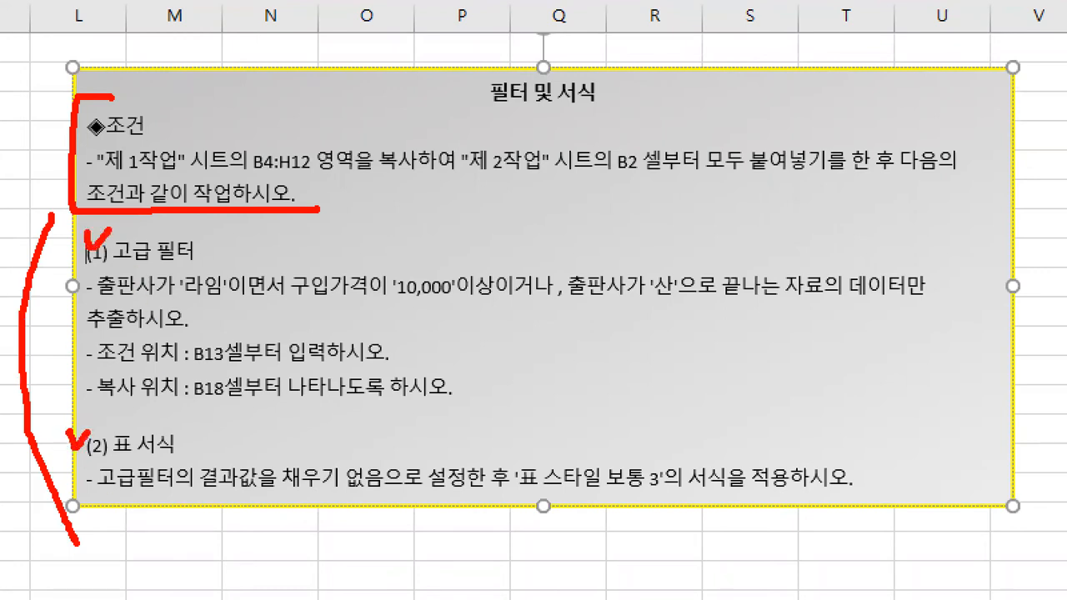
Step: Tick ◈조건 and underline the source sheet, range B4:H12, target cell B2 and 모두 붙여넣기, separating the phrases with slashes
mouse_move(131, 85)
left_mouse_down()
mouse_move(136, 102)
mouse_move(156, 81)
left_mouse_up()
left_click_drag(101, 178, 420, 178)
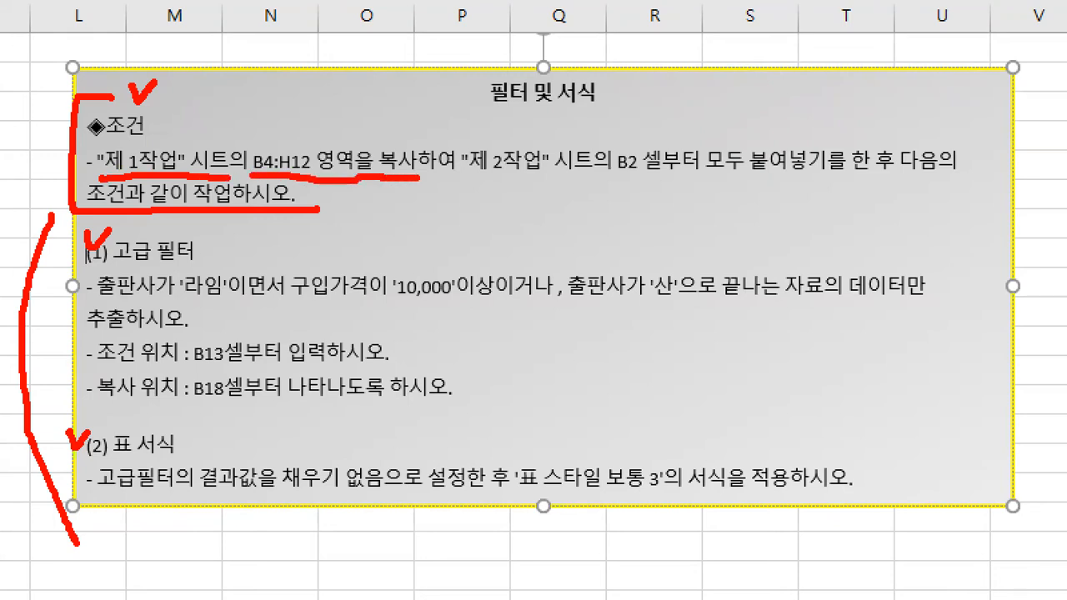
mouse_move(445, 103)
left_mouse_down()
mouse_move(417, 195)
mouse_move(625, 180)
mouse_move(881, 185)
left_mouse_up()
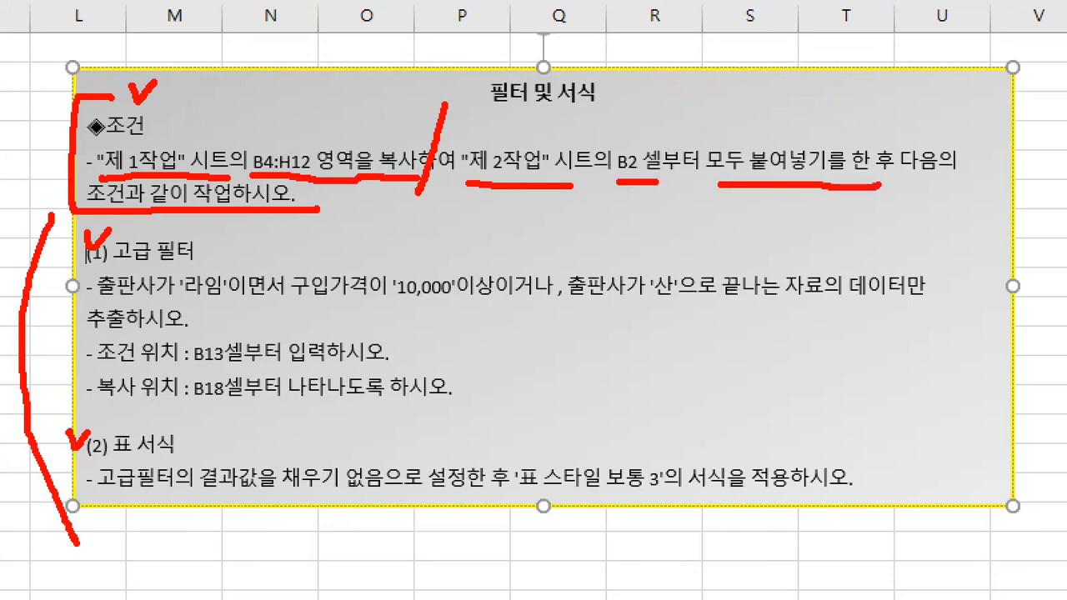
left_click_drag(911, 99, 889, 200)
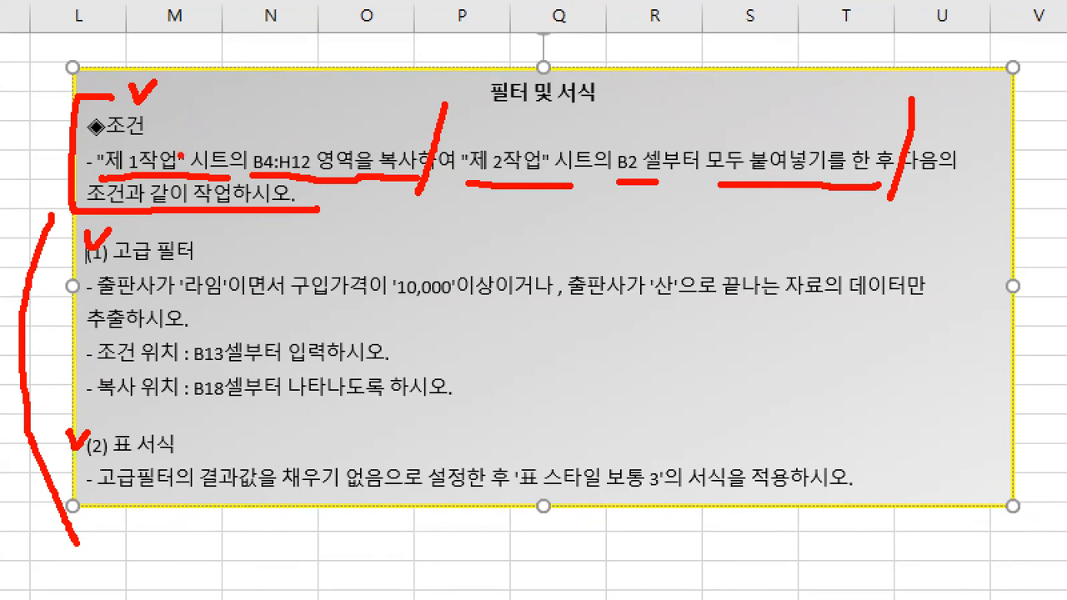
left_click_drag(163, 133, 187, 125)
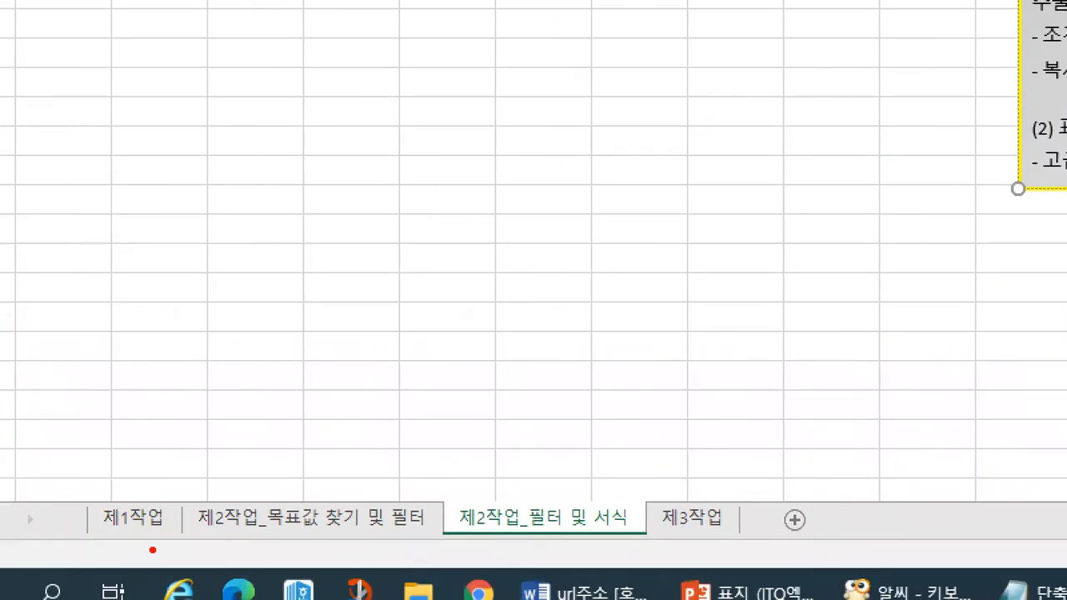
Step: Circle the four sheet tabs from 제1작업 to 제3작업 and handwrite '탭 시트' above them
mouse_move(152, 550)
left_mouse_down()
mouse_move(55, 498)
mouse_move(165, 507)
mouse_move(155, 550)
left_mouse_up()
mouse_move(296, 557)
left_mouse_down()
mouse_move(216, 509)
mouse_move(409, 482)
mouse_move(294, 554)
left_mouse_up()
mouse_move(537, 572)
left_mouse_down()
mouse_move(607, 464)
mouse_move(548, 565)
mouse_move(530, 564)
left_mouse_up()
mouse_move(713, 553)
left_mouse_down()
mouse_move(756, 493)
mouse_move(692, 555)
left_mouse_up()
mouse_move(496, 236)
left_mouse_down()
mouse_move(535, 236)
mouse_move(548, 277)
left_mouse_up()
mouse_move(549, 258)
left_mouse_down()
mouse_move(566, 276)
mouse_move(555, 309)
left_mouse_up()
mouse_move(565, 281)
left_mouse_down()
mouse_move(567, 310)
mouse_move(564, 294)
left_mouse_up()
left_click_drag(659, 240, 644, 298)
left_click_drag(649, 278, 662, 304)
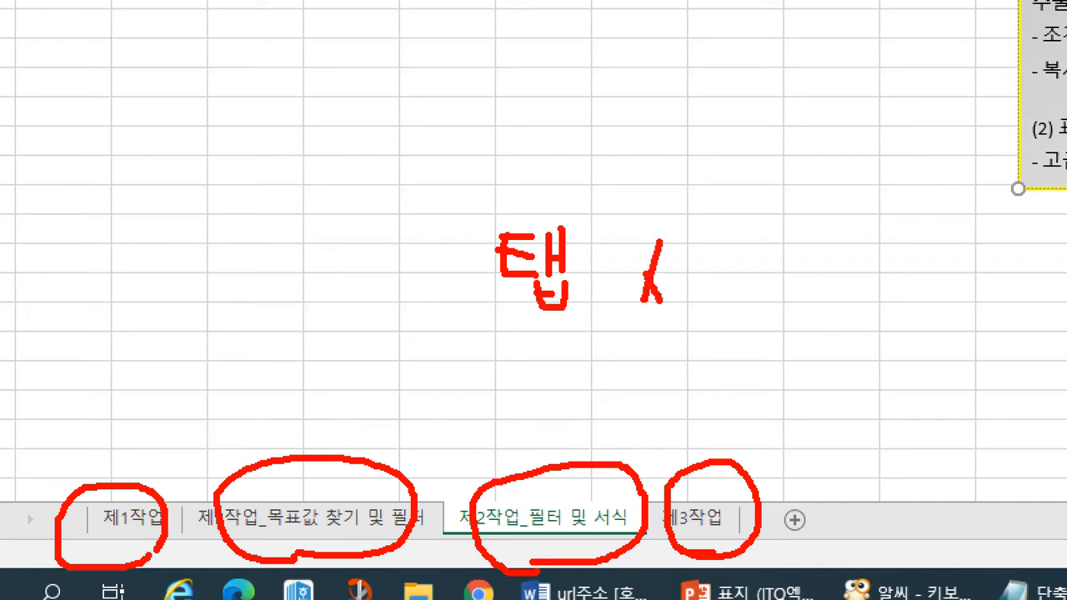
left_click_drag(682, 222, 692, 297)
left_click_drag(704, 241, 747, 237)
mouse_move(704, 239)
left_mouse_down()
mouse_move(705, 269)
mouse_move(739, 280)
left_mouse_up()
left_click_drag(707, 251, 735, 254)
left_click_drag(705, 303, 759, 304)
Step: Draw a tick above each of the four circled sheet tabs
left_click_drag(146, 461, 168, 444)
mouse_move(361, 429)
left_mouse_down()
mouse_move(373, 441)
mouse_move(387, 432)
left_mouse_up()
mouse_move(517, 426)
left_mouse_down()
mouse_move(545, 440)
mouse_move(567, 427)
left_mouse_up()
left_click_drag(667, 422, 692, 457)
left_click_drag(692, 457, 726, 442)
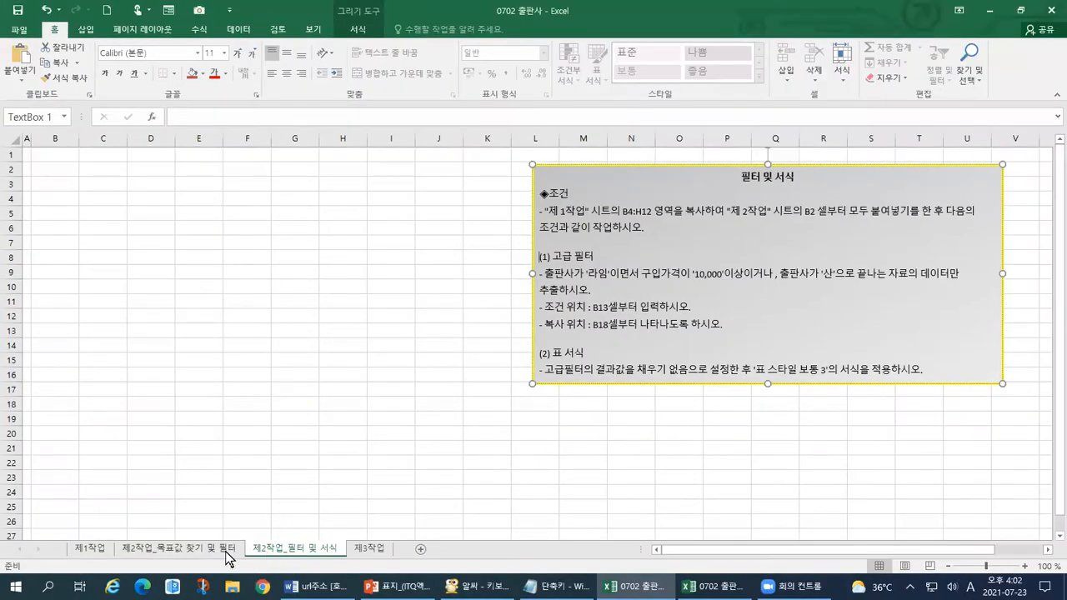
Step: Browse through the 제1작업, 제2작업 and 제3작업 sheets of the practice workbook, ending on 제2작업_목표값 찾기 및 필터
left_click(231, 548)
left_click(272, 548)
left_click(89, 551)
left_click(134, 553)
left_click(250, 548)
left_click(351, 547)
left_click(298, 548)
left_click(212, 554)
left_click(90, 549)
left_click(133, 553)
Step: Zoom in on the sheet names and tick 제1작업, both 제2작업 sheets and 제3작업
key("ctrl+1")
left_click(76, 544)
left_click_drag(177, 475, 193, 474)
left_click_drag(293, 480, 320, 479)
left_click_drag(566, 476, 582, 488)
mouse_move(722, 481)
left_mouse_down()
mouse_move(731, 491)
mouse_move(742, 481)
left_mouse_up()
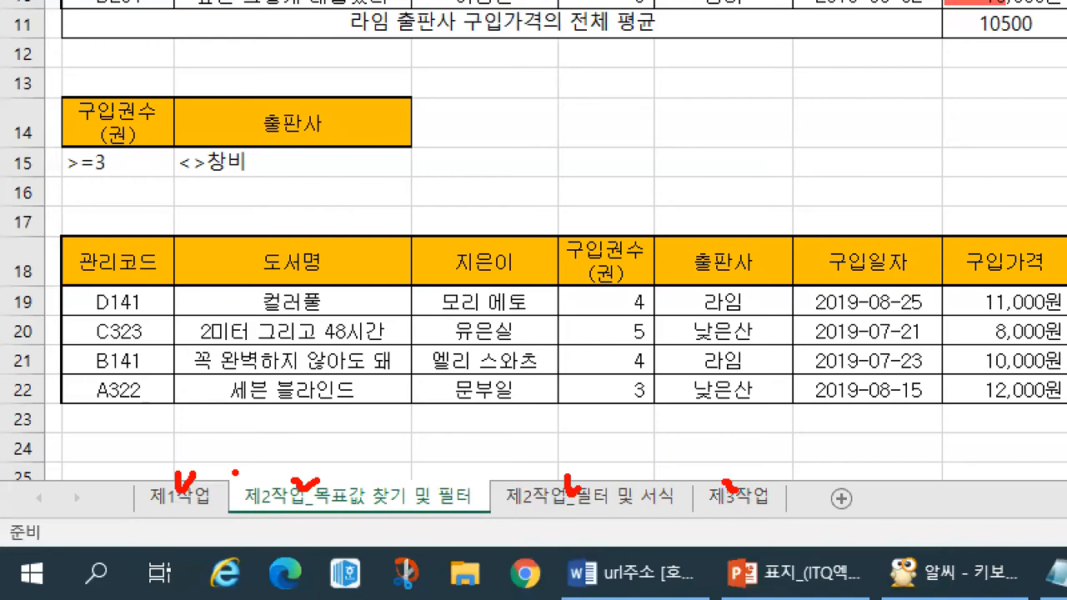
Step: Tick and underline the sheet name 제2작업_목표값 찾기 및 필터, emphasising the 목표값 찾기 및 필터 part
left_click_drag(238, 481, 258, 464)
left_click_drag(242, 517, 475, 516)
left_click_drag(394, 450, 439, 447)
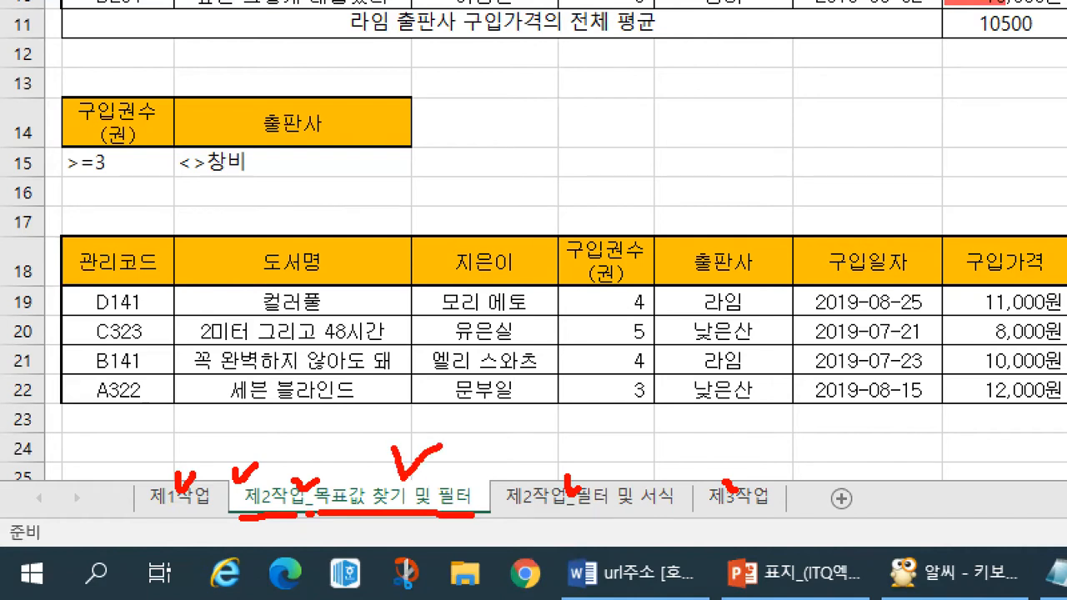
key("Escape")
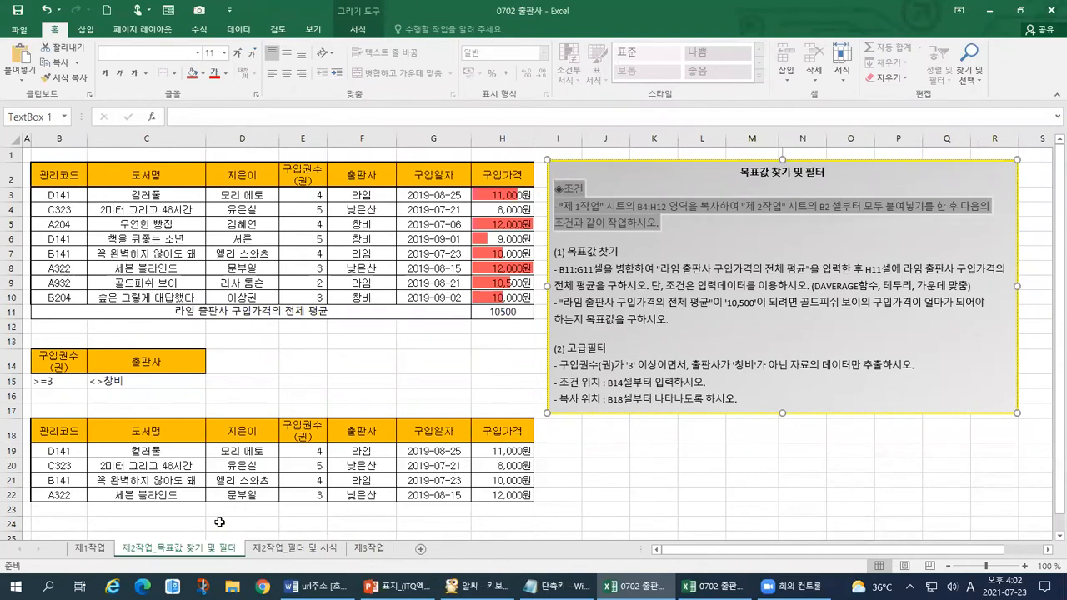
Step: Tick the 제1작업 sheet name and open that sheet
key("ctrl+1")
left_click(134, 526)
mouse_move(152, 501)
left_mouse_down()
mouse_move(158, 519)
mouse_move(176, 492)
left_mouse_up()
key("Escape")
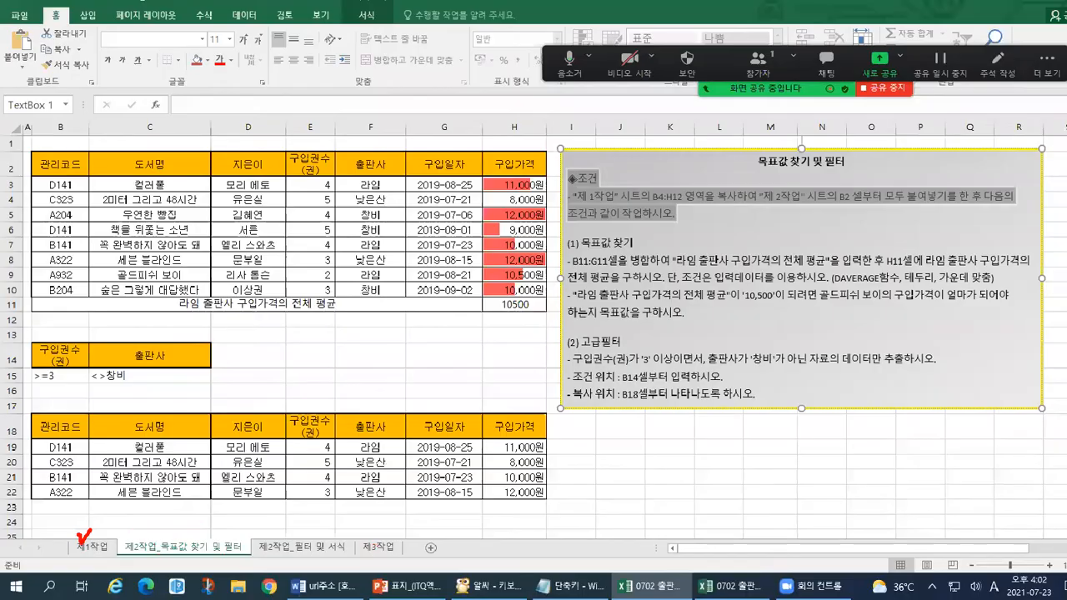
left_click(83, 547)
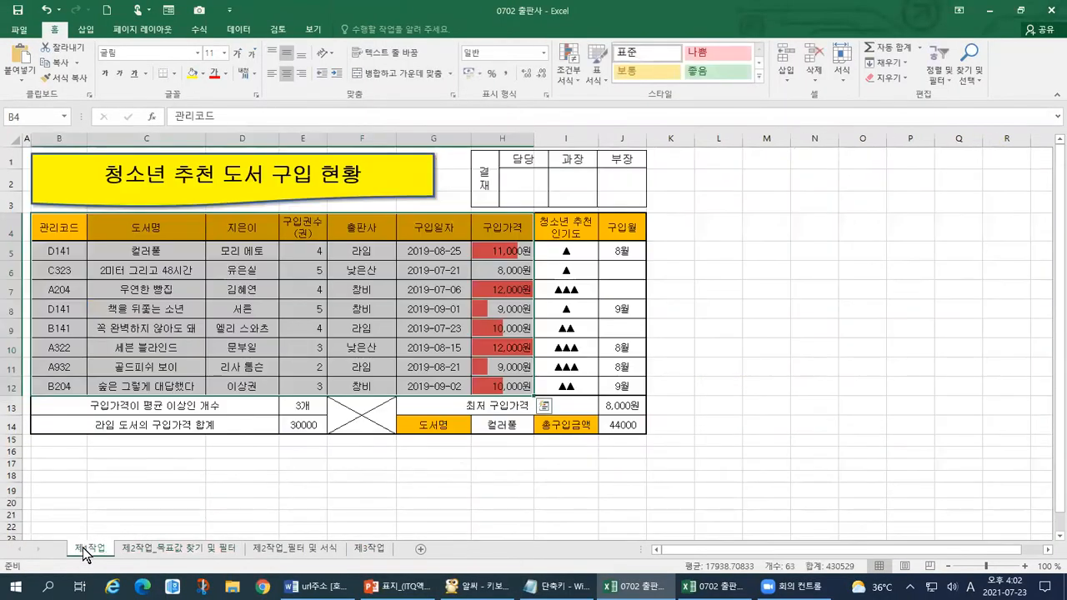
Step: Underline the title '청소년 추천 도서 구입 현황' and point an arrow to the circled 결재 box
key("ctrl+1")
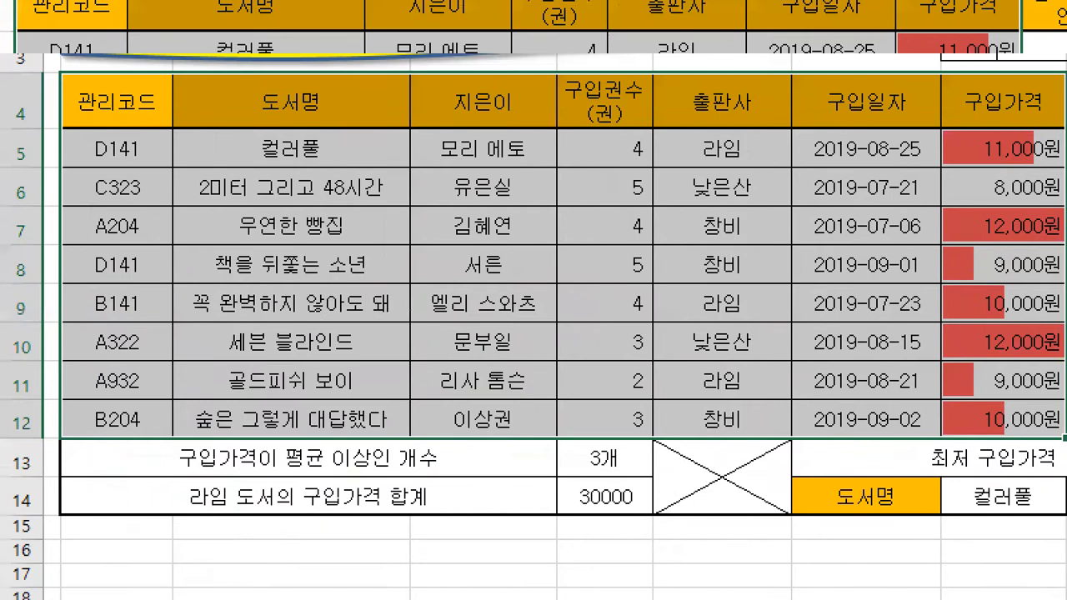
left_click(135, 239)
left_click_drag(136, 140, 704, 151)
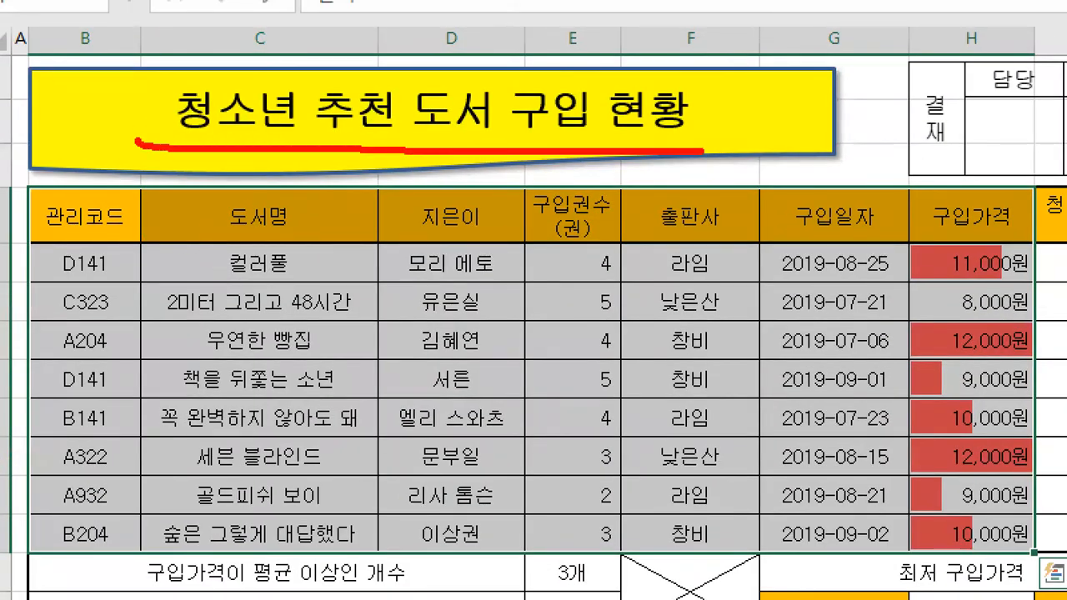
mouse_move(835, 145)
left_mouse_down()
mouse_move(890, 131)
mouse_move(877, 126)
mouse_move(884, 169)
left_mouse_up()
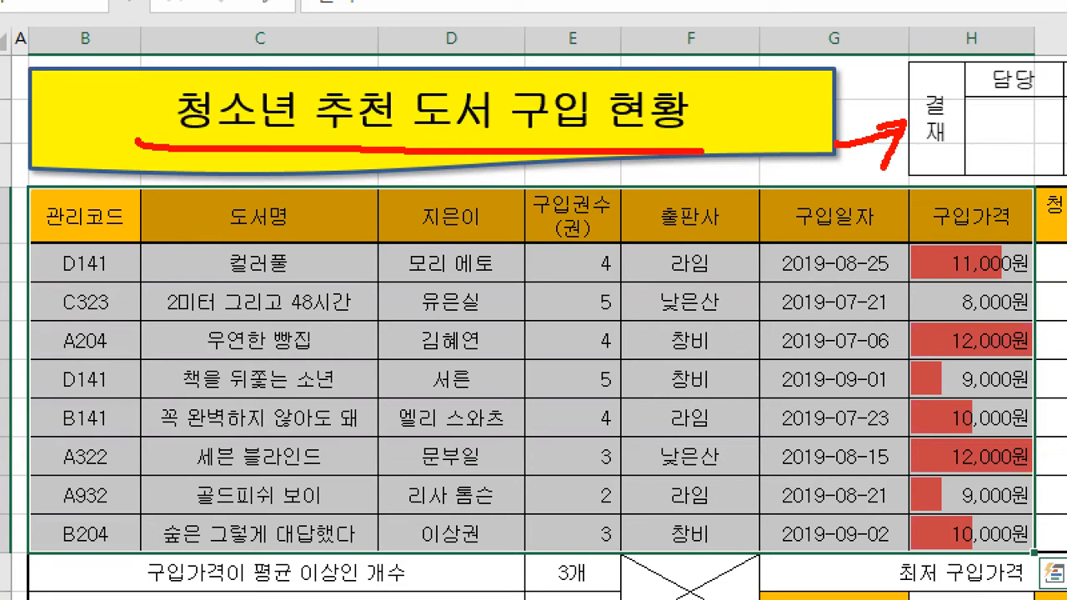
mouse_move(1054, 169)
left_mouse_down()
mouse_move(934, 144)
mouse_move(1031, 76)
mouse_move(1007, 163)
left_mouse_up()
Step: Outline the book table from 관리코드 to 구입가격 on the 제1작업 sheet and hatch its contents with diagonal strokes
mouse_move(267, 199)
left_mouse_down()
mouse_move(153, 198)
mouse_move(55, 270)
mouse_move(55, 554)
mouse_move(524, 550)
mouse_move(1013, 567)
mouse_move(1051, 223)
mouse_move(200, 190)
left_mouse_up()
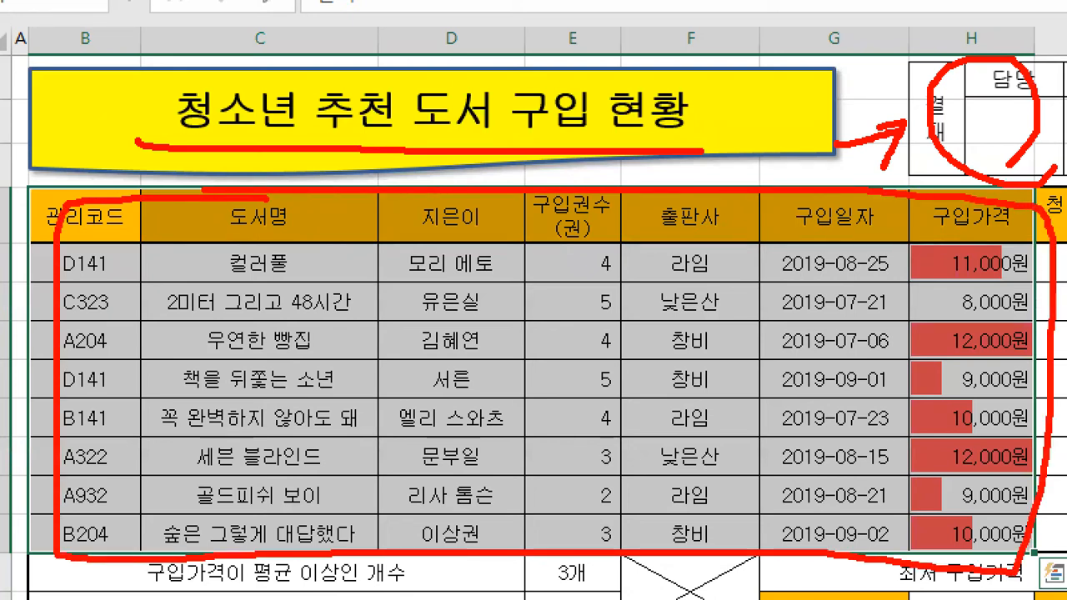
left_click_drag(254, 215, 79, 412)
left_click_drag(371, 242, 166, 487)
left_click_drag(538, 209, 292, 494)
left_click_drag(684, 255, 474, 477)
left_click_drag(852, 233, 618, 513)
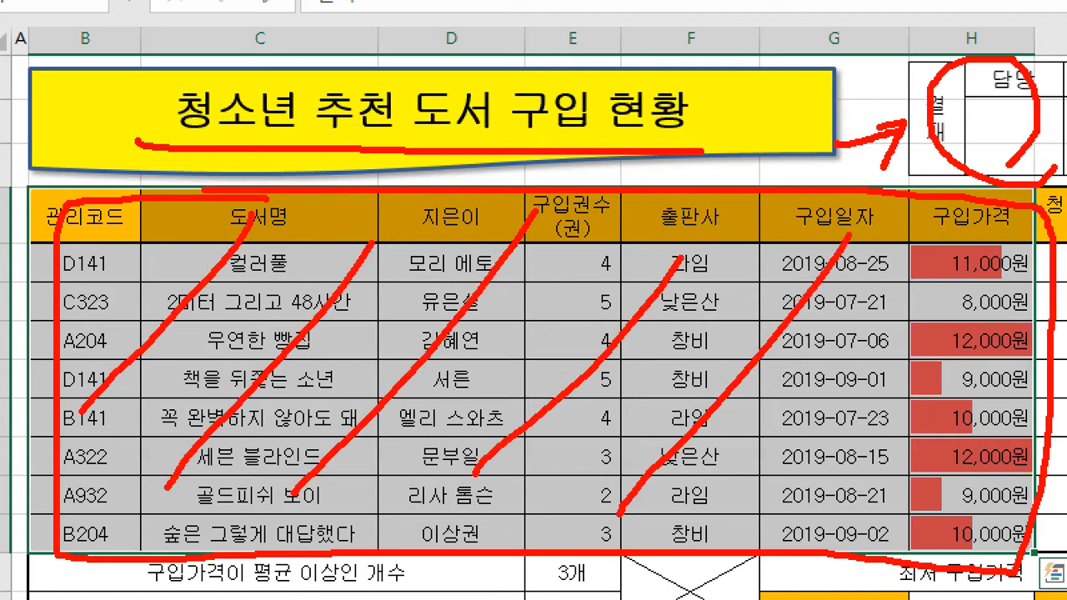
Step: Finish hatching the book table on the 제1작업 sheet with two more diagonal strokes and clear the annotations
left_click_drag(1010, 257, 825, 494)
left_click_drag(1046, 363, 930, 505)
key("Escape")
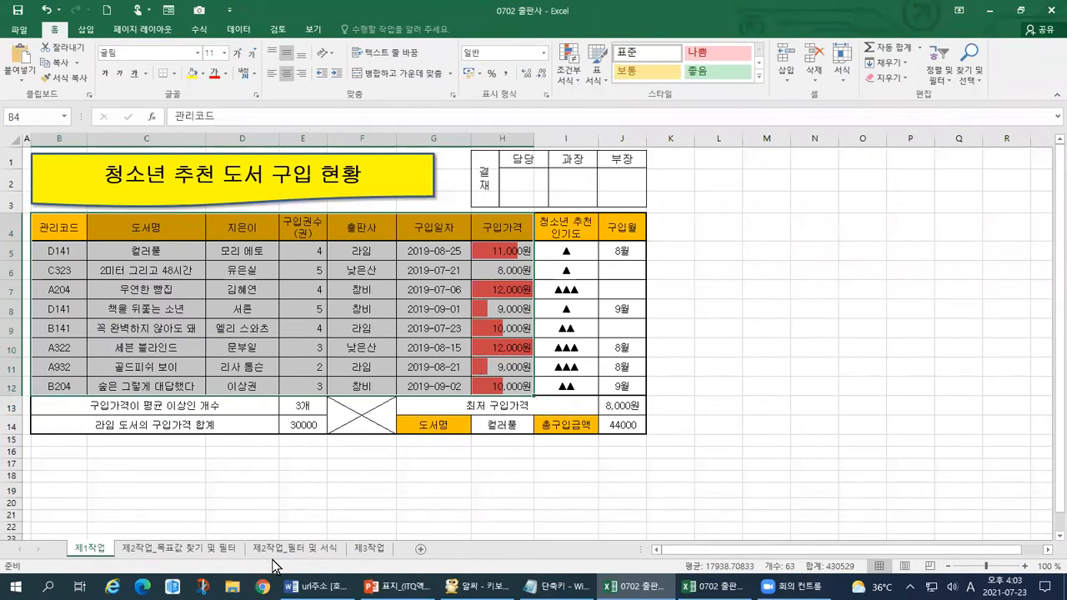
Step: Tick and underline the sheet name 제2작업_필터 및 서식 and open that sheet
key("ctrl+1")
left_click(276, 526)
mouse_move(274, 476)
left_mouse_down()
mouse_move(295, 485)
mouse_move(306, 474)
left_mouse_up()
left_click_drag(223, 542, 396, 534)
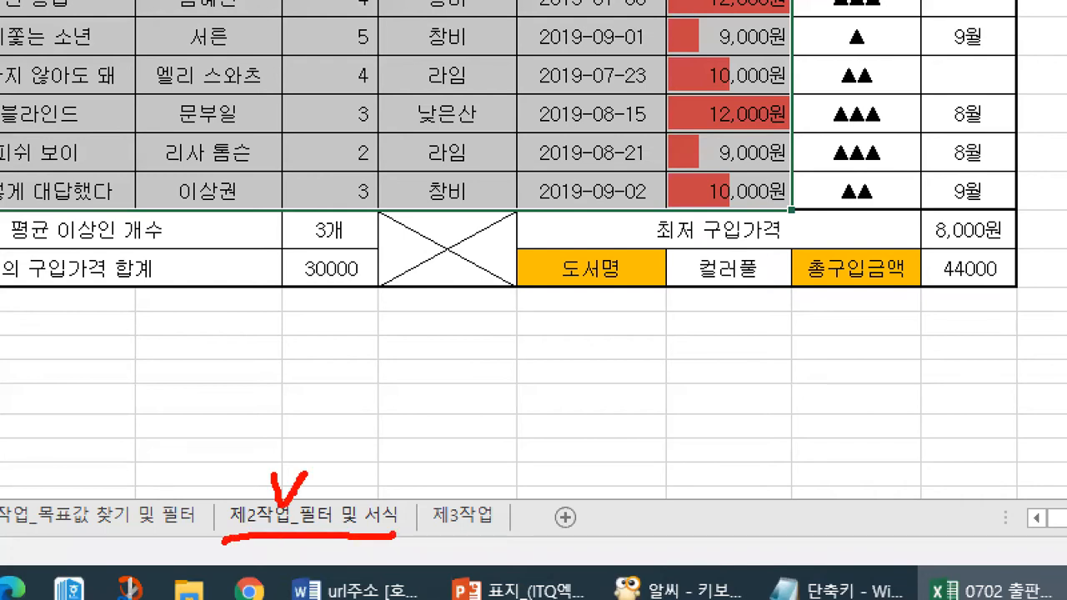
key("Escape")
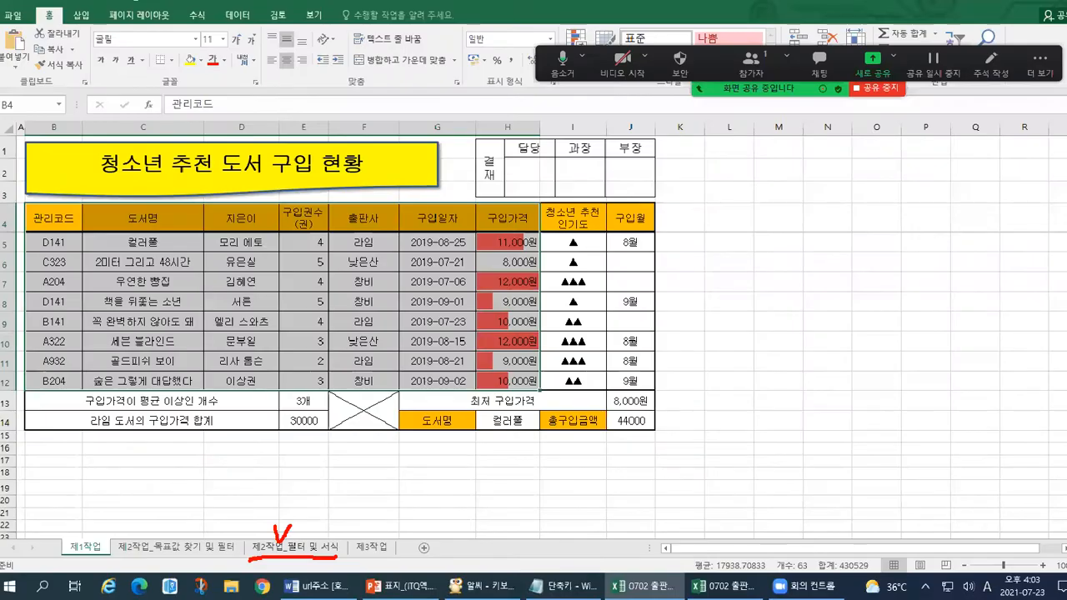
left_click(320, 551)
Step: Tick the open 제2작업_필터 및 서식 sheet name and draw an arrow pointing to the 필터 및 서식 condition box
key("ctrl+1")
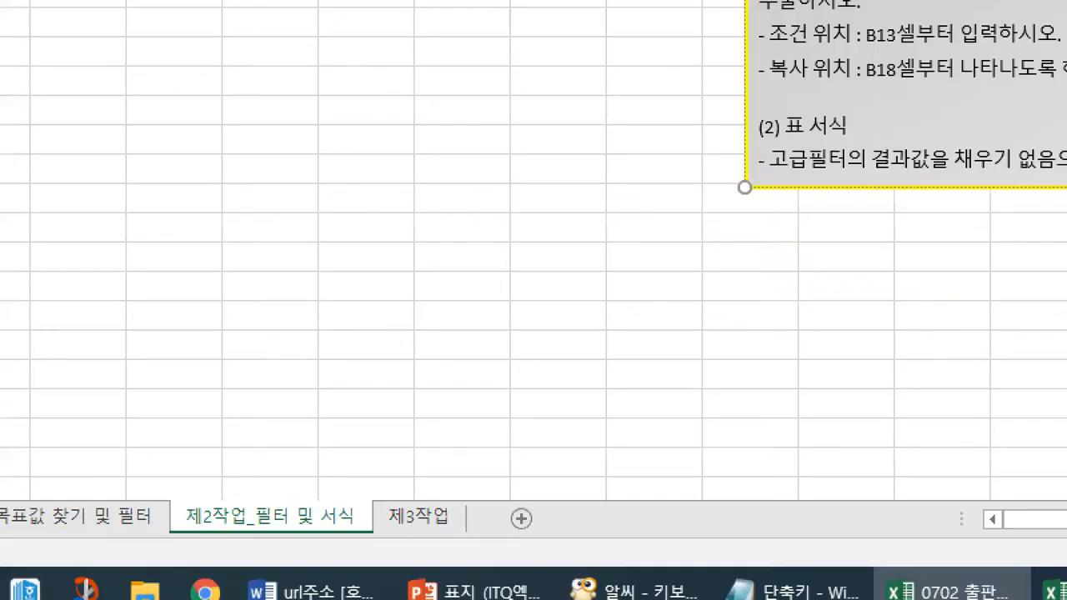
mouse_move(280, 482)
left_mouse_down()
mouse_move(283, 490)
mouse_move(303, 474)
left_mouse_up()
left_click_drag(636, 143, 708, 84)
key("Escape")
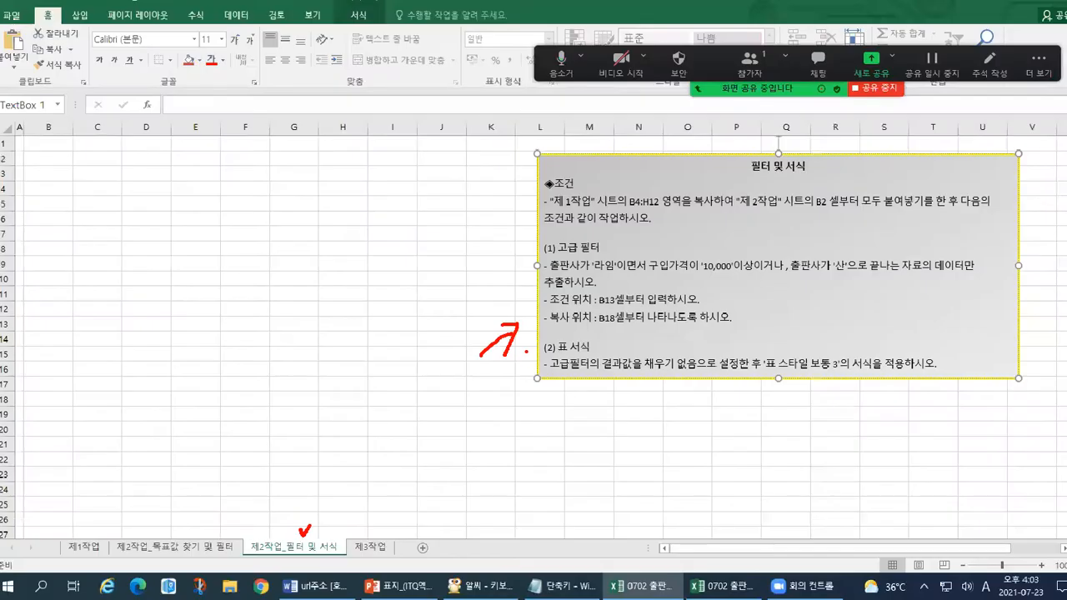
Step: Underline the first condition up to 복사 with a dividing slash, and circle 제 1작업 with an arrow pointing to it
key("ctrl+1")
left_click_drag(541, 220, 620, 220)
mouse_move(318, 210)
left_mouse_down()
mouse_move(490, 215)
mouse_move(467, 243)
left_mouse_up()
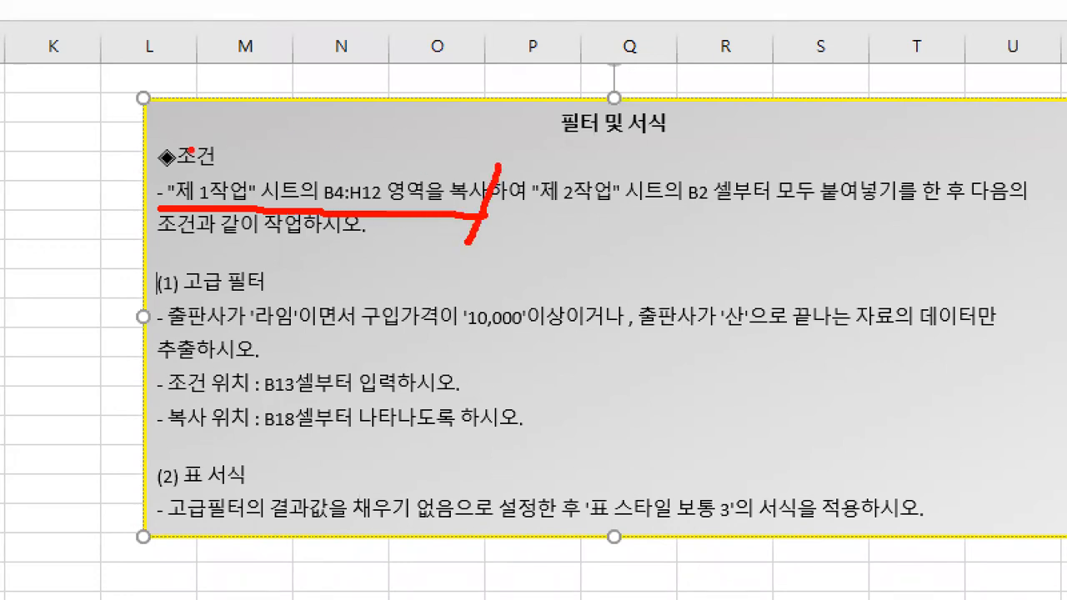
mouse_move(205, 202)
left_mouse_down()
mouse_move(188, 161)
mouse_move(244, 190)
mouse_move(231, 205)
left_mouse_up()
mouse_move(226, 95)
left_mouse_down()
mouse_move(222, 145)
mouse_move(242, 108)
left_mouse_up()
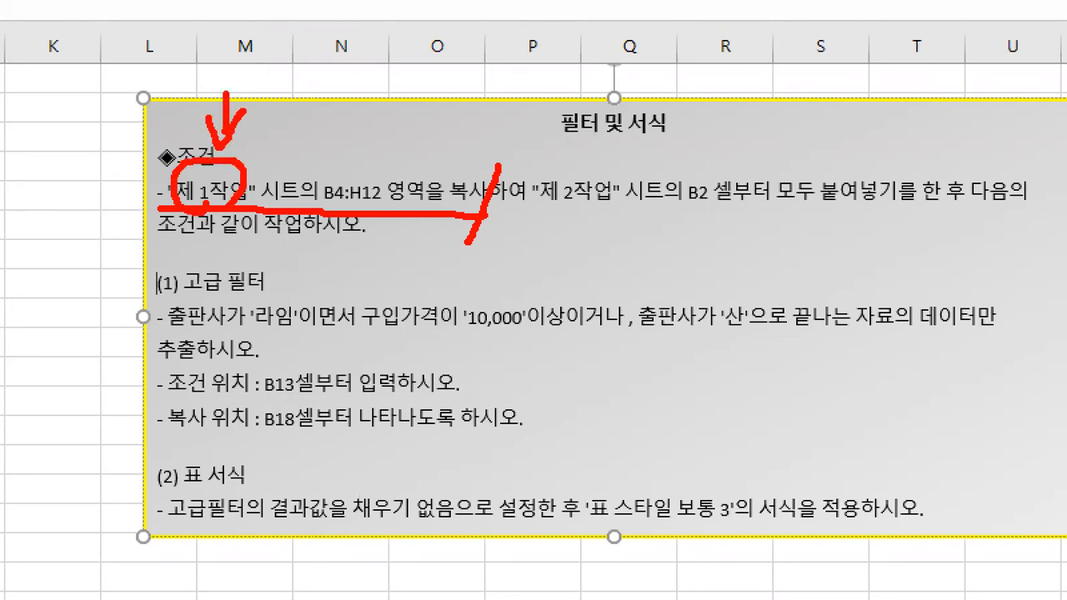
Step: Box the range B4:H12 in the first condition, add emphasis strokes above it and 영역을, and clear the annotations
left_click_drag(222, 177, 228, 175)
mouse_move(338, 210)
left_mouse_down()
mouse_move(317, 194)
mouse_move(348, 162)
mouse_move(391, 197)
mouse_move(362, 210)
left_mouse_up()
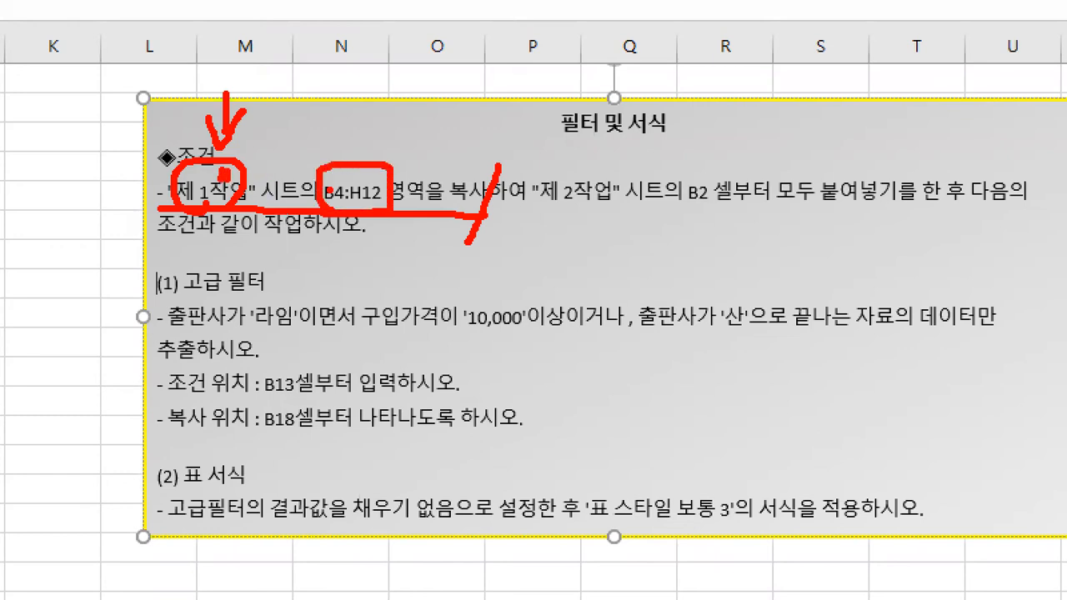
mouse_move(320, 127)
left_mouse_down()
mouse_move(319, 142)
mouse_move(332, 131)
left_mouse_up()
left_click_drag(371, 127, 373, 140)
left_click_drag(412, 172, 462, 173)
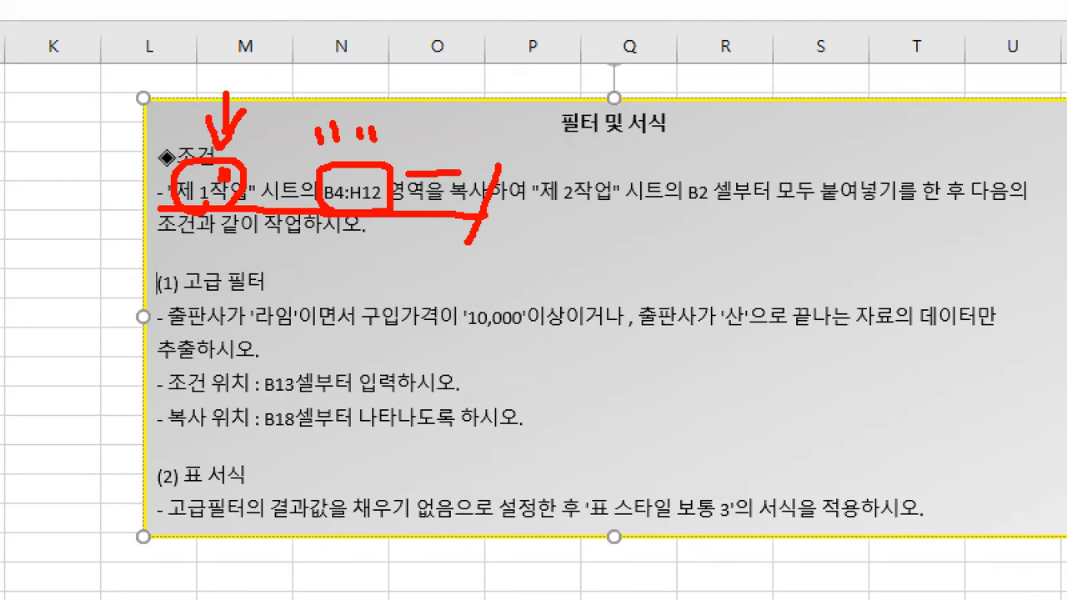
key("Escape")
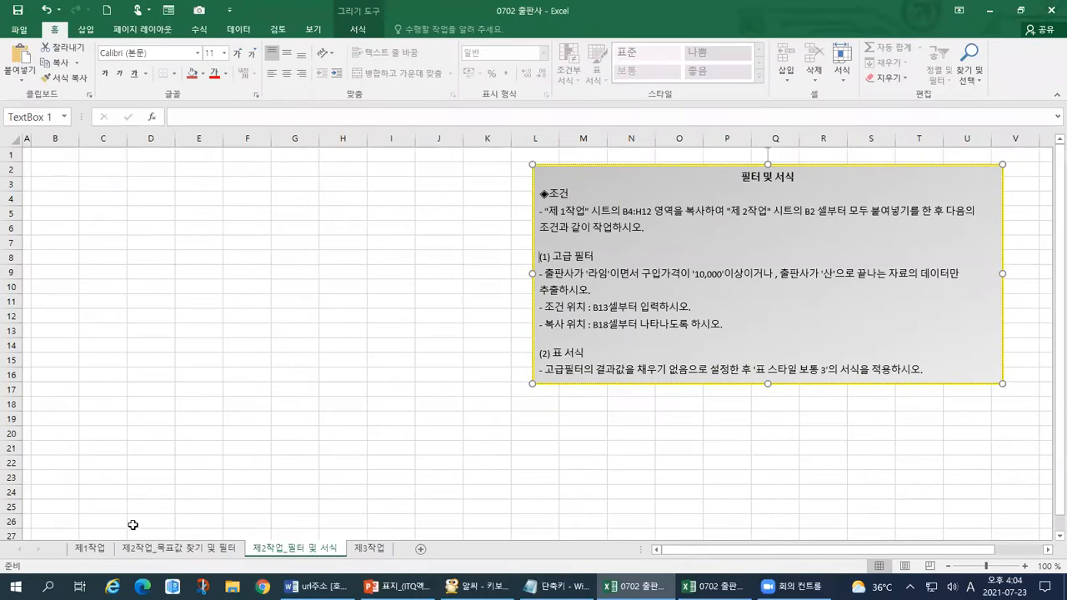
Step: Undo the last change to the condition text box, and tick and open the 제1작업 sheet
left_click(92, 549)
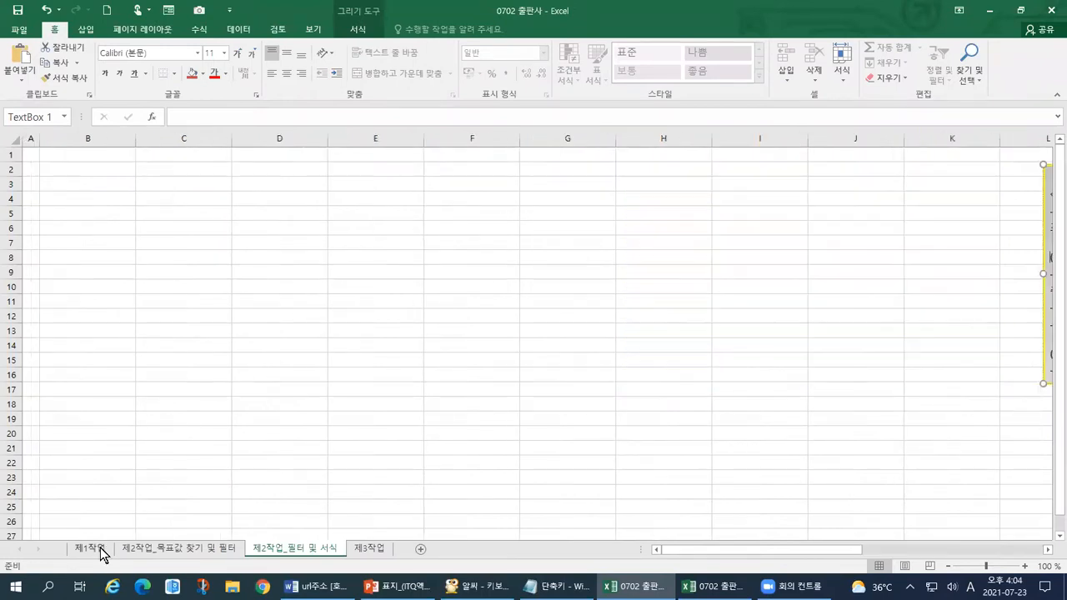
key("ctrl+z")
key("ctrl+1")
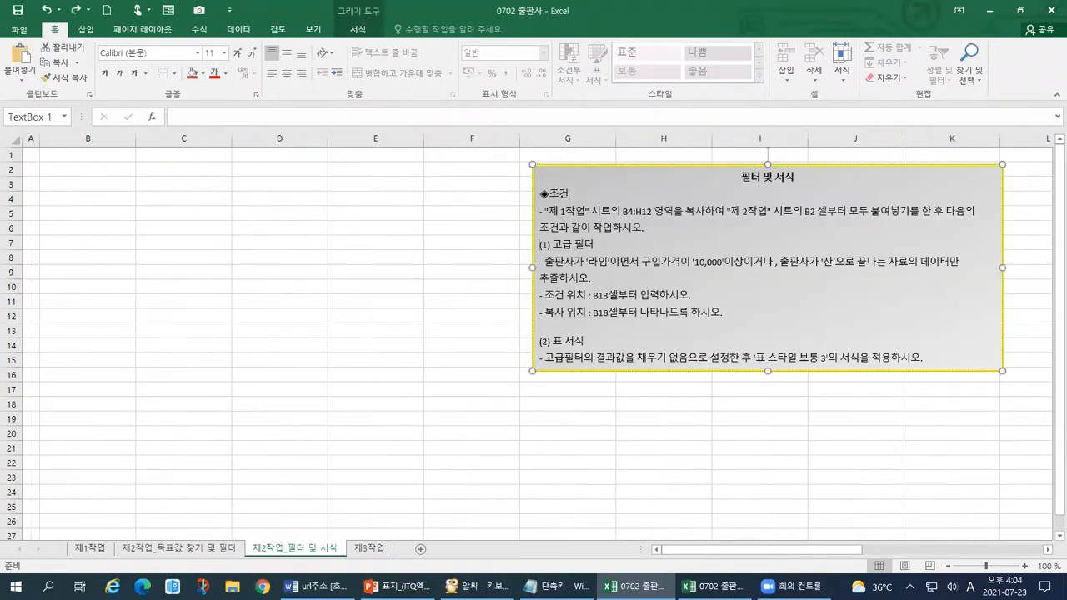
left_click(134, 525)
left_click_drag(130, 497, 146, 499)
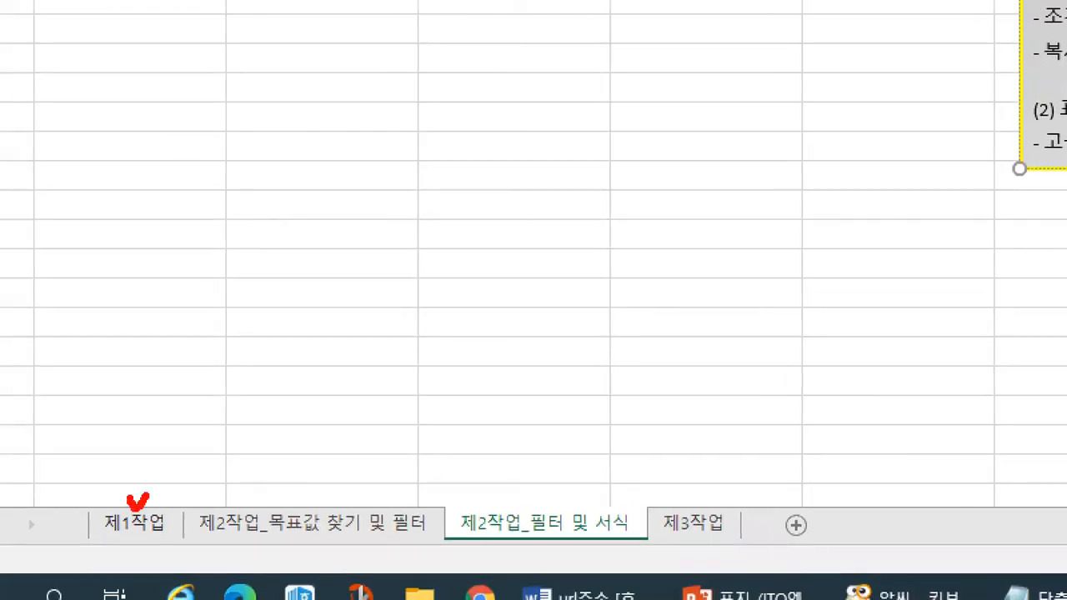
key("Escape")
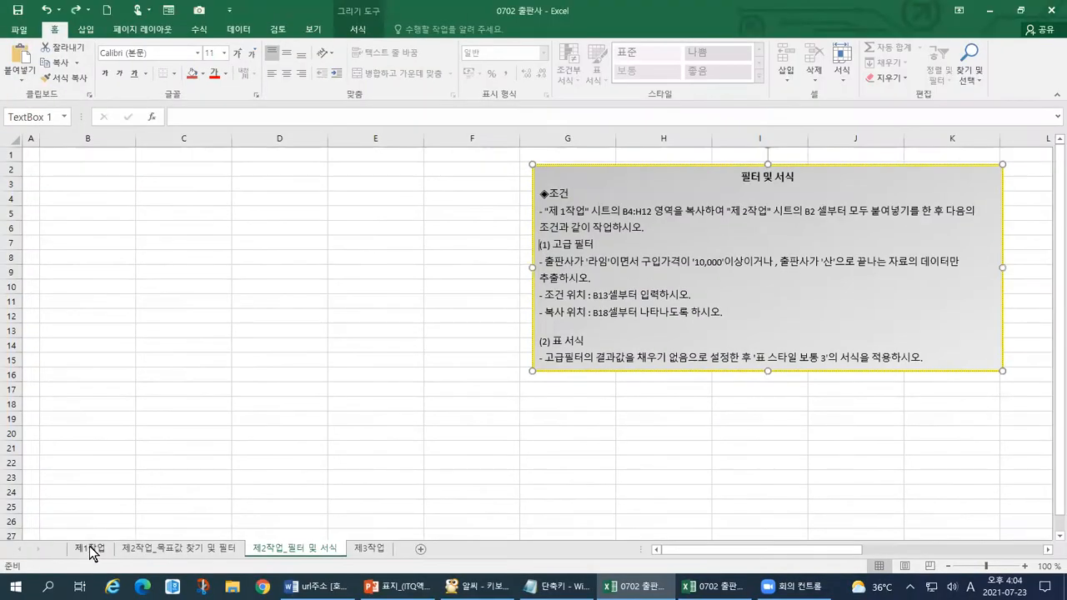
left_click(90, 549)
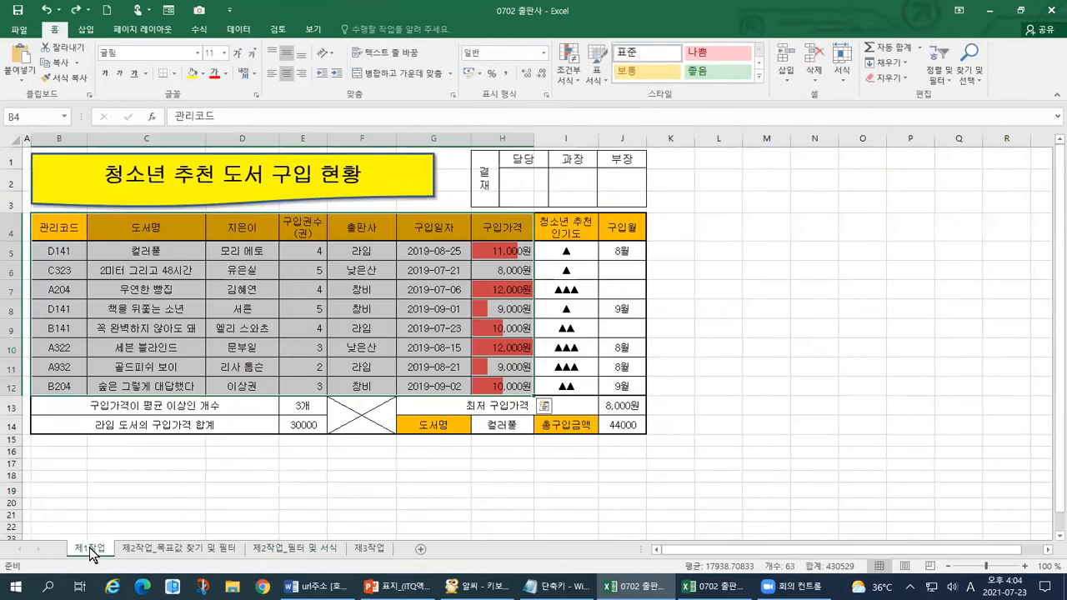
Step: Tick the 제1작업 sheet name, and circle column B, row 4 and the 관리코드 cell as the start of the range
key("ctrl+1")
left_click_drag(89, 535, 98, 534)
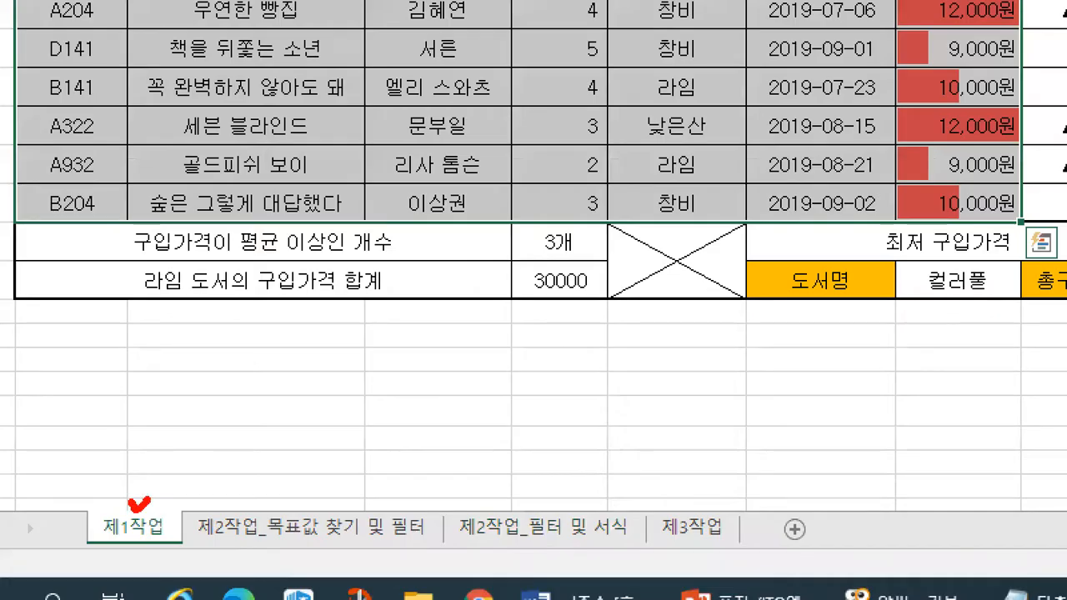
key("ctrl+1")
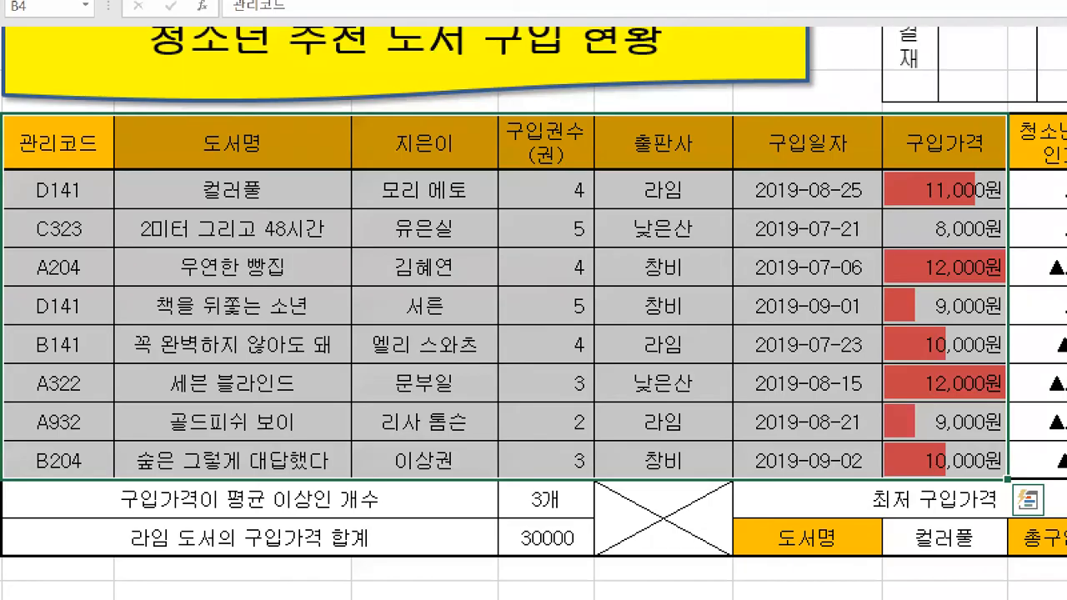
left_click(150, 42)
mouse_move(150, 41)
left_mouse_down()
mouse_move(108, 88)
mouse_move(82, 27)
mouse_move(134, 60)
mouse_move(129, 73)
left_mouse_up()
mouse_move(28, 252)
left_mouse_down()
mouse_move(13, 250)
mouse_move(24, 189)
mouse_move(37, 248)
left_mouse_up()
mouse_move(97, 198)
left_mouse_down()
mouse_move(65, 200)
mouse_move(93, 243)
mouse_move(157, 243)
mouse_move(163, 197)
mouse_move(99, 187)
left_mouse_up()
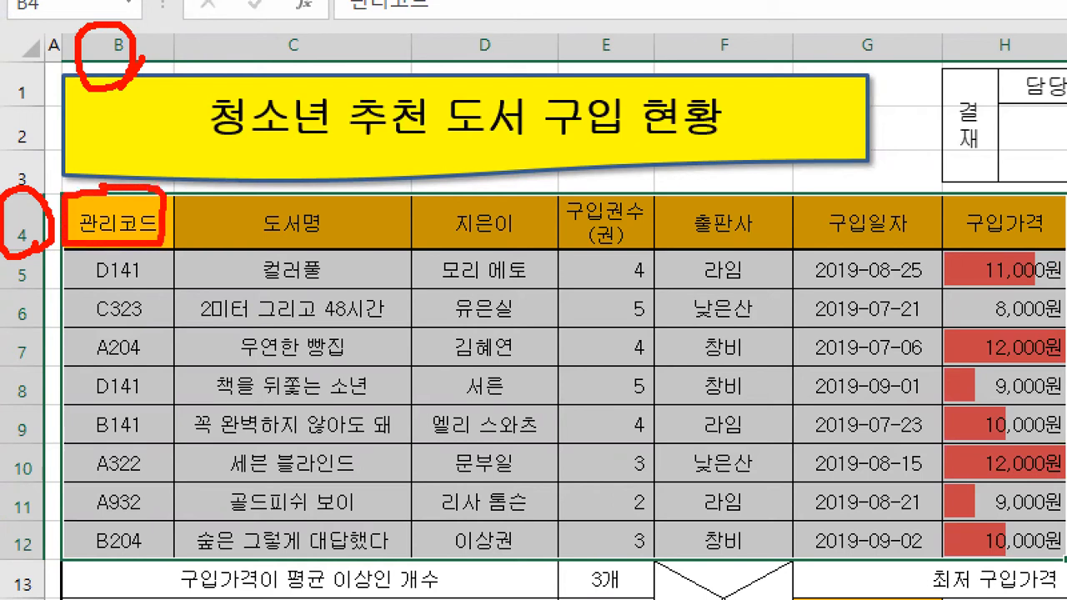
Step: Circle column H, row 12 and their intersecting cell, connect B4 to H12 with a diagonal line, and clear the annotations
mouse_move(1064, 51)
left_mouse_down()
mouse_move(937, 40)
mouse_move(1065, 63)
mouse_move(1052, 34)
left_mouse_up()
mouse_move(33, 539)
left_mouse_down()
mouse_move(10, 525)
mouse_move(1009, 546)
mouse_move(968, 565)
mouse_move(1063, 513)
mouse_move(1034, 557)
mouse_move(1012, 556)
left_mouse_up()
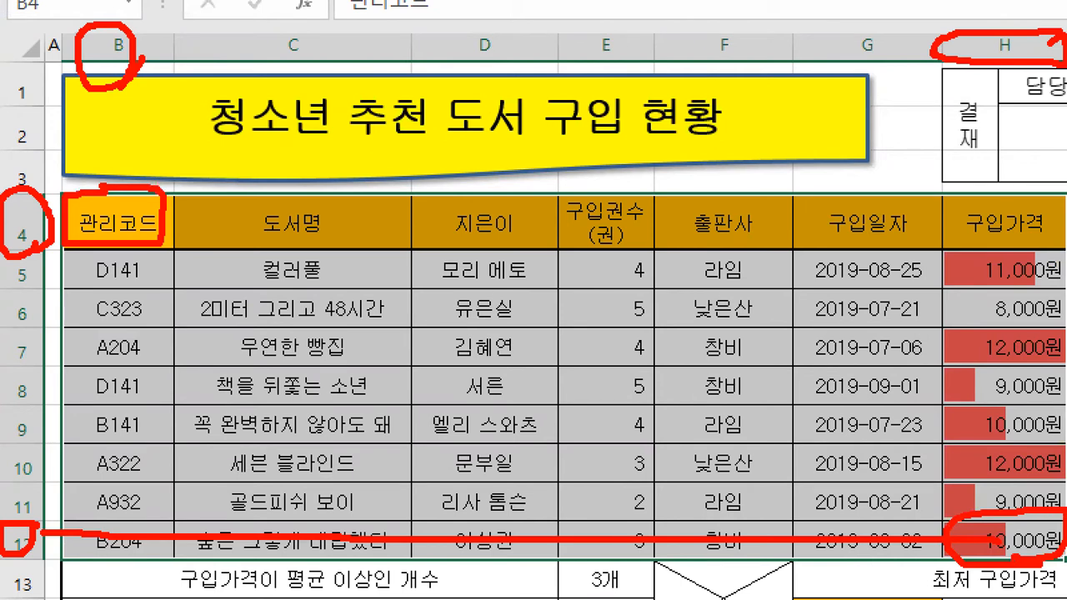
mouse_move(100, 188)
left_mouse_down()
mouse_move(627, 382)
mouse_move(941, 519)
left_mouse_up()
mouse_move(69, 198)
left_mouse_down()
mouse_move(88, 454)
mouse_move(511, 509)
mouse_move(942, 504)
mouse_move(1011, 204)
mouse_move(135, 225)
left_mouse_up()
key("Escape")
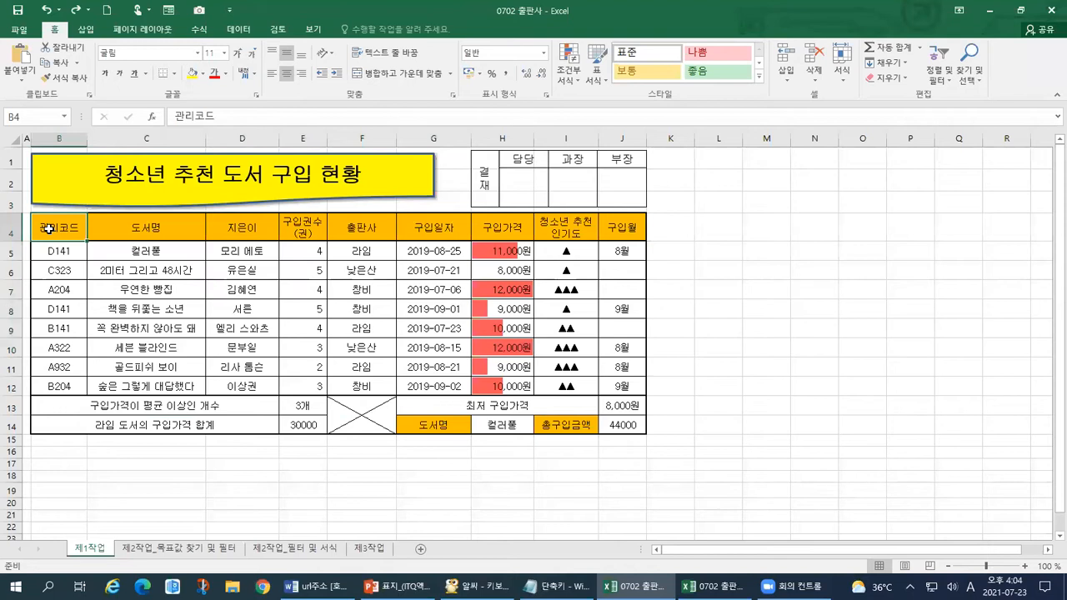
Step: Select the book table range B4:H12 on the 제1작업 sheet and magnify it
mouse_move(49, 229)
left_mouse_down()
mouse_move(250, 283)
mouse_move(500, 330)
mouse_move(548, 350)
mouse_move(541, 388)
mouse_move(527, 390)
left_mouse_up()
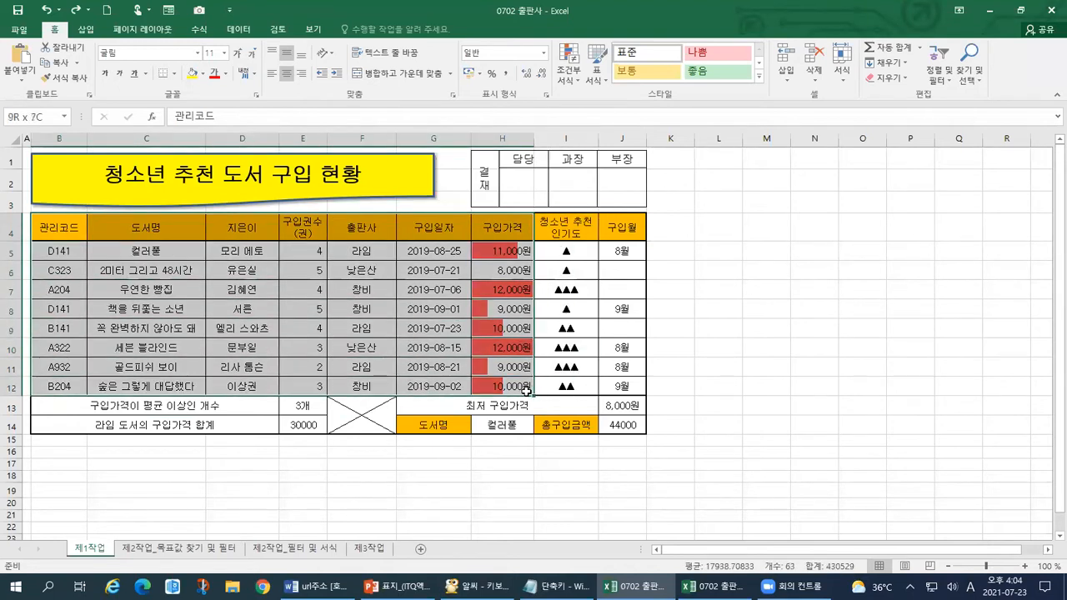
key("ctrl+1")
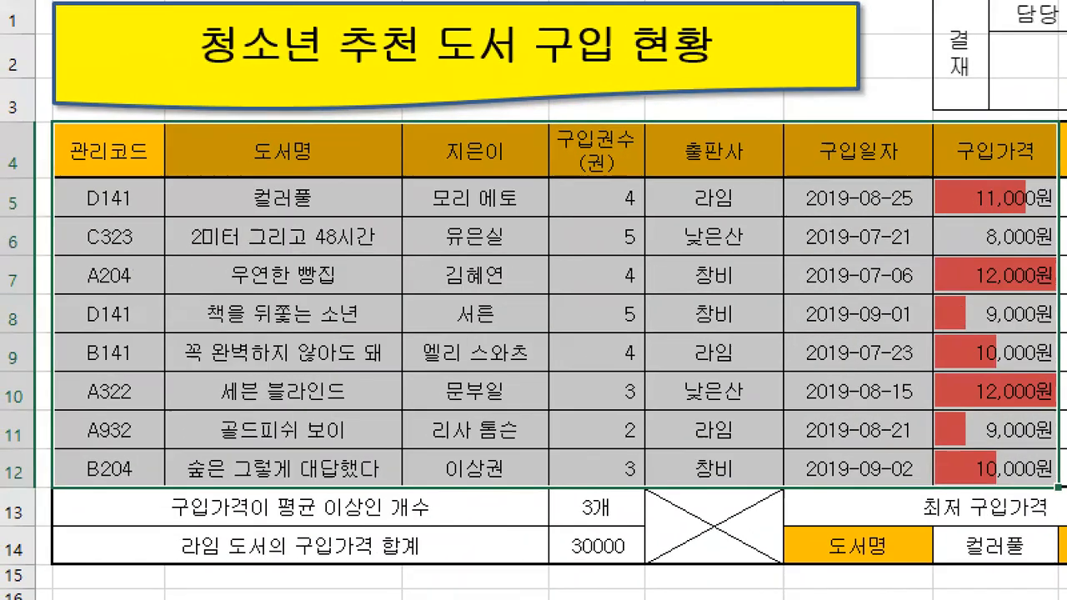
left_click(134, 304)
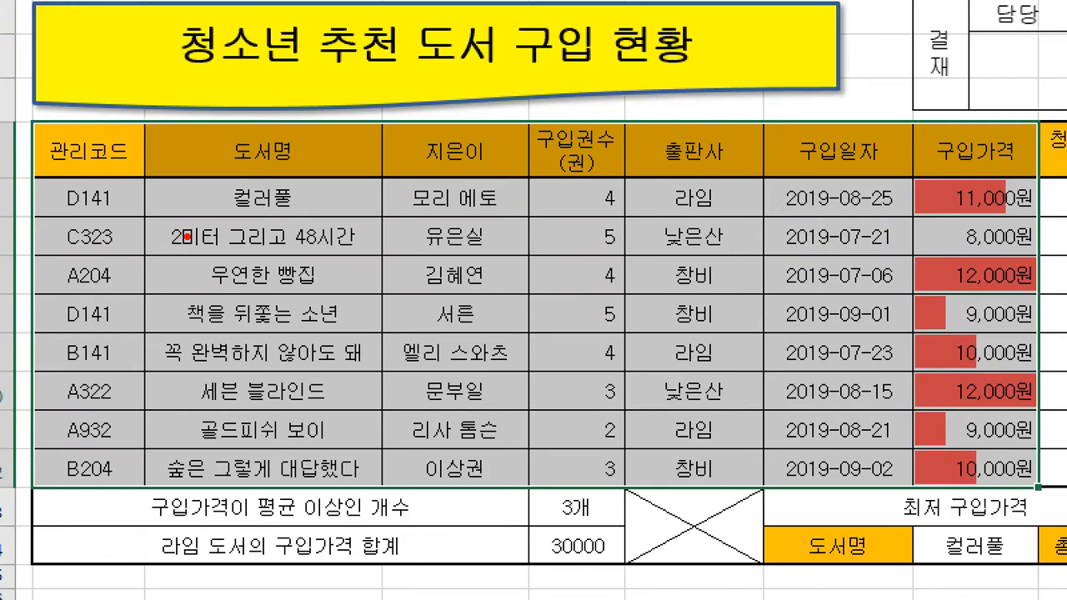
Step: Switch to the 단축키 note in Notepad and highlight Ctrl + S and the S of Save
key("alt+Tab")
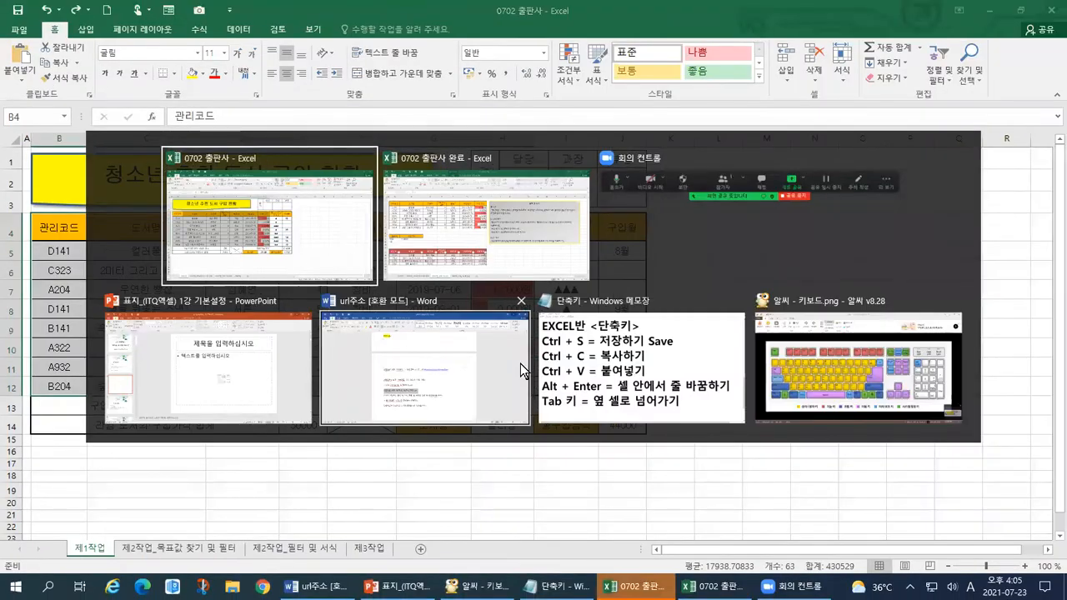
left_click(599, 364)
left_click_drag(8, 148, 240, 152)
left_click_drag(568, 150, 597, 150)
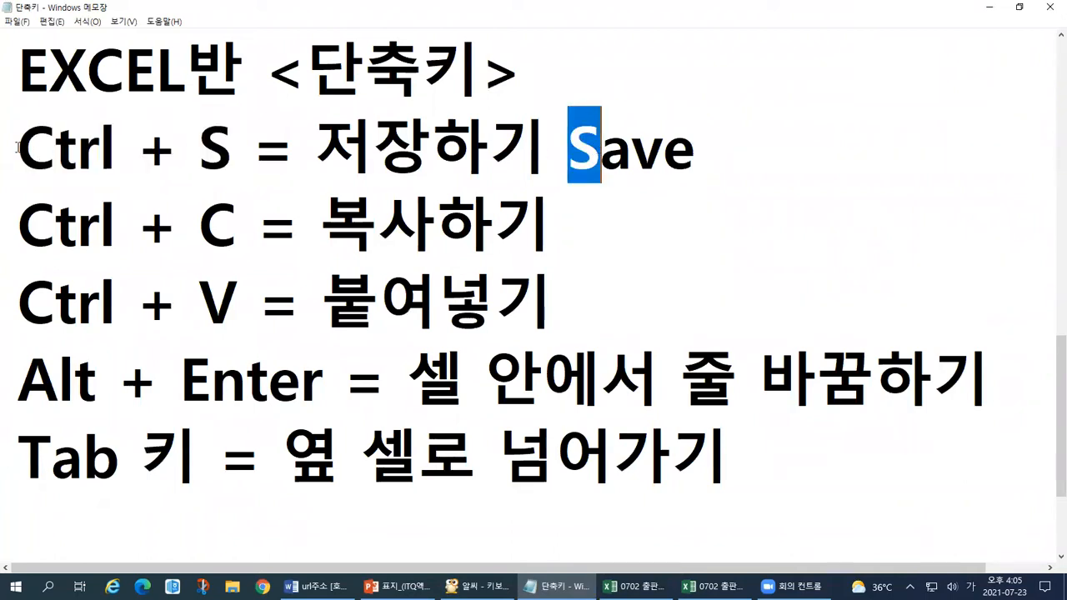
left_click_drag(18, 147, 235, 148)
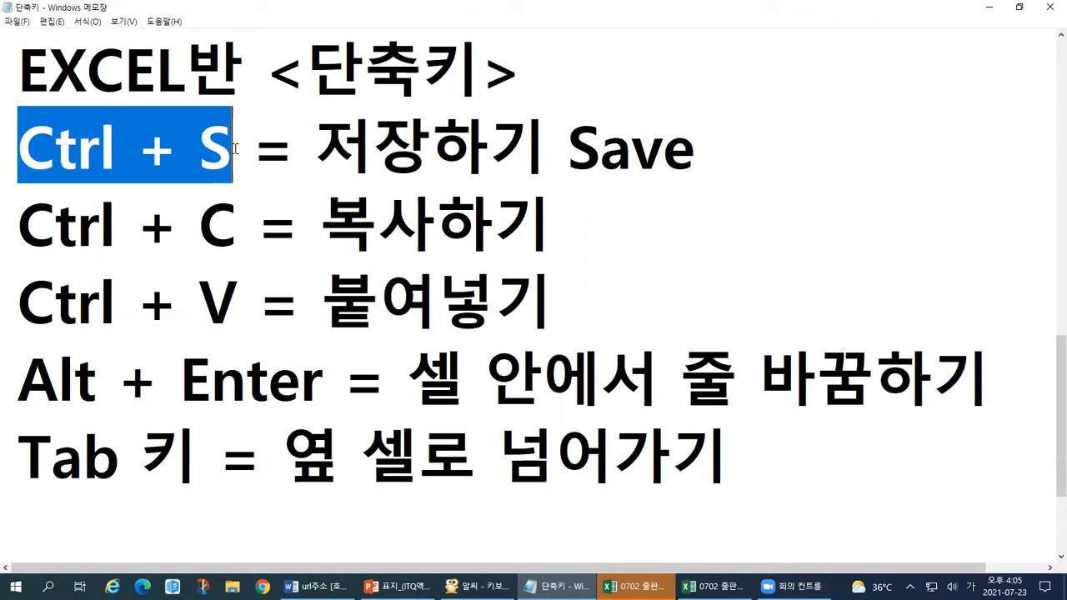
Step: Append the word Copy with a capital C to the line Ctrl + C = 복사하기
left_click(574, 219)
type("c")
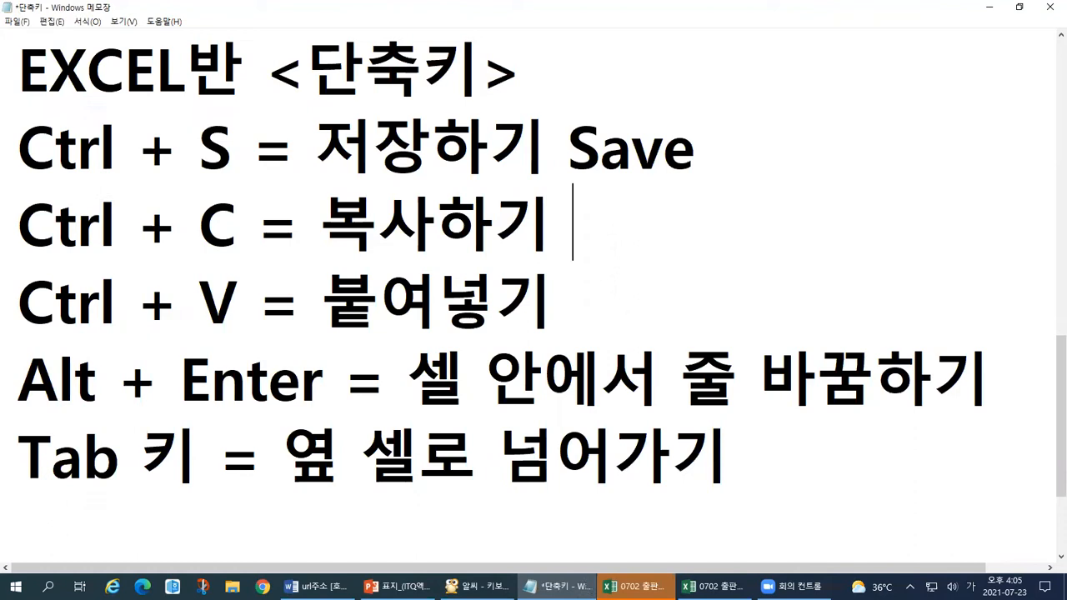
type("opy")
key("Left")
key("Left")
key("Left")
key("shift+Left")
type("ㅊ")
key("Hangul")
key("BackSpace")
type("C")
Step: Save the note, and highlight the C of Copy and the Ctrl + C text before leaving the note
key("shift+Left")
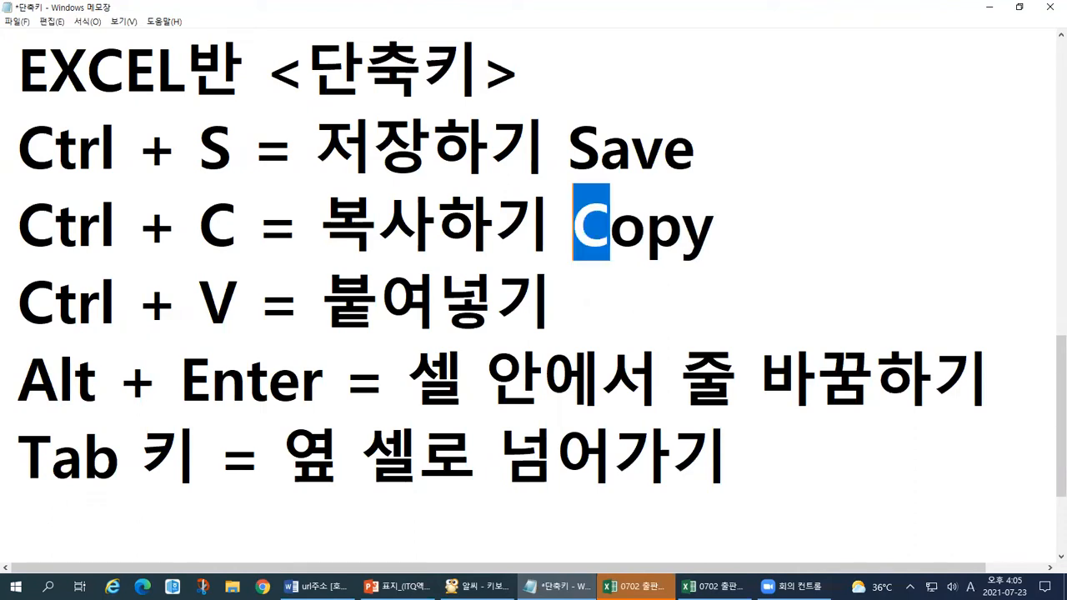
key("ctrl+s")
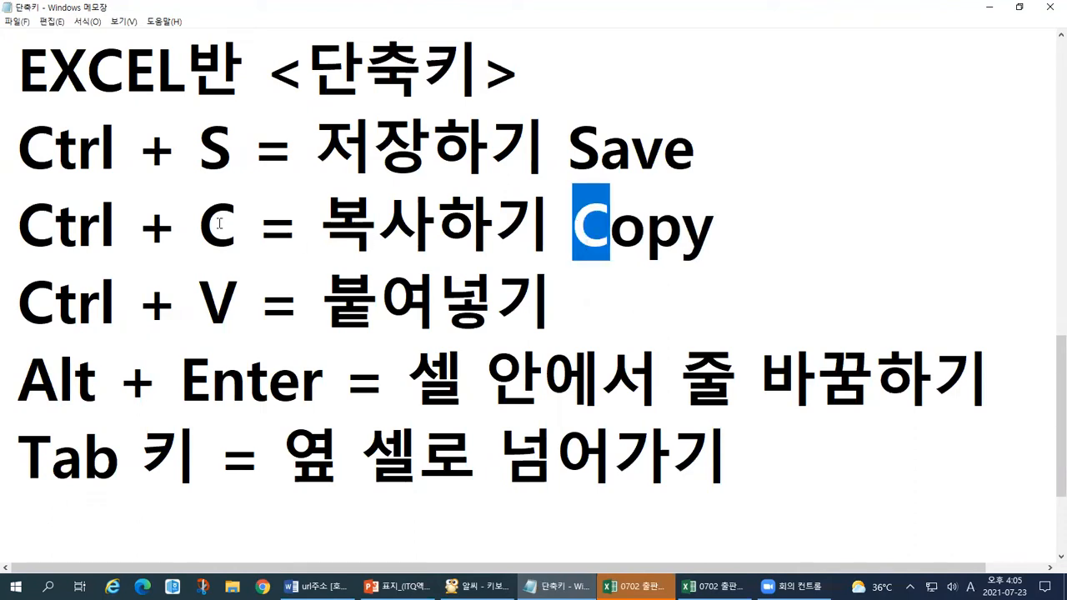
left_click_drag(17, 223, 238, 227)
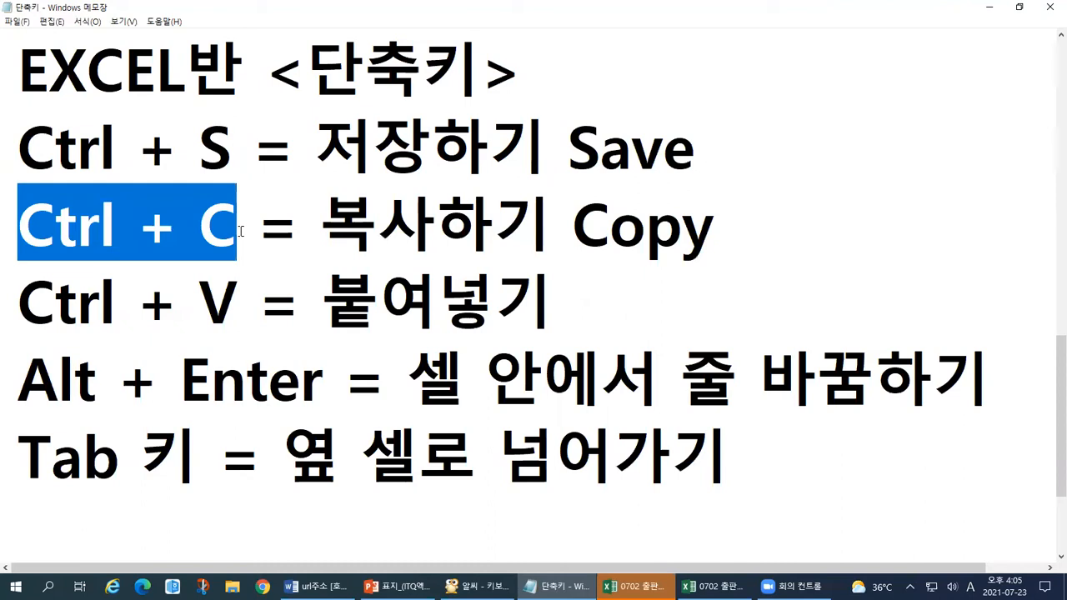
key("alt+Tab")
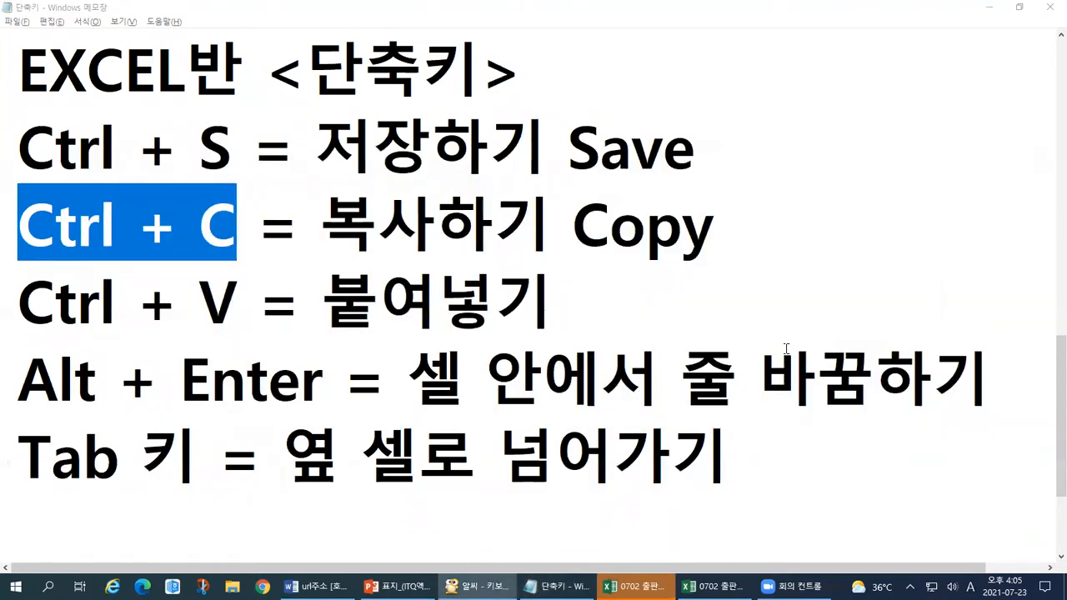
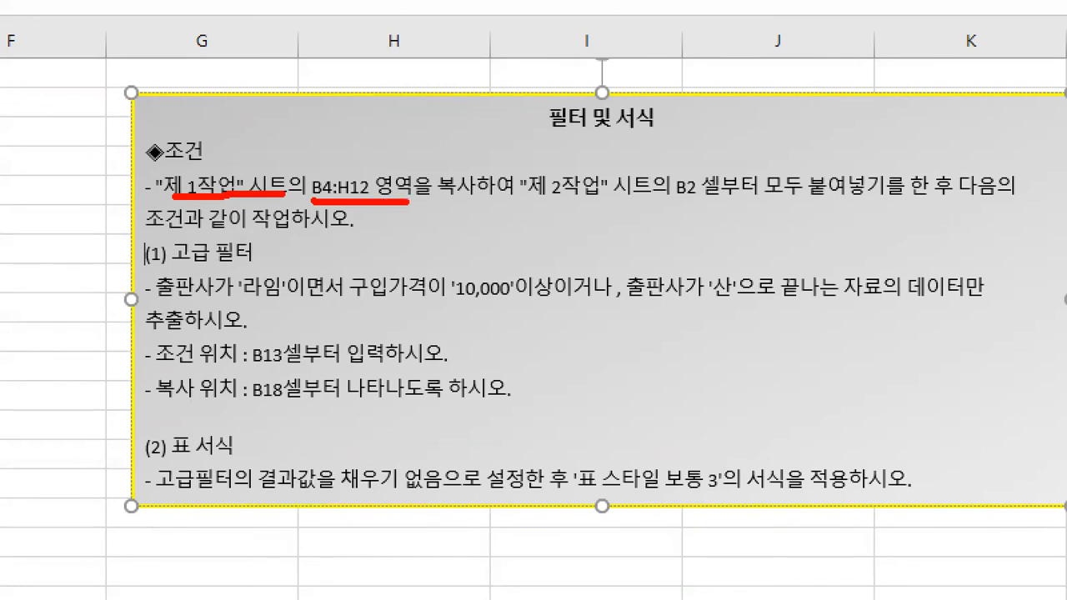
Step: Draw a slash after 복사 in the first condition and underline the part on pasting into 제 2작업 from cell B2
left_click_drag(493, 132, 459, 229)
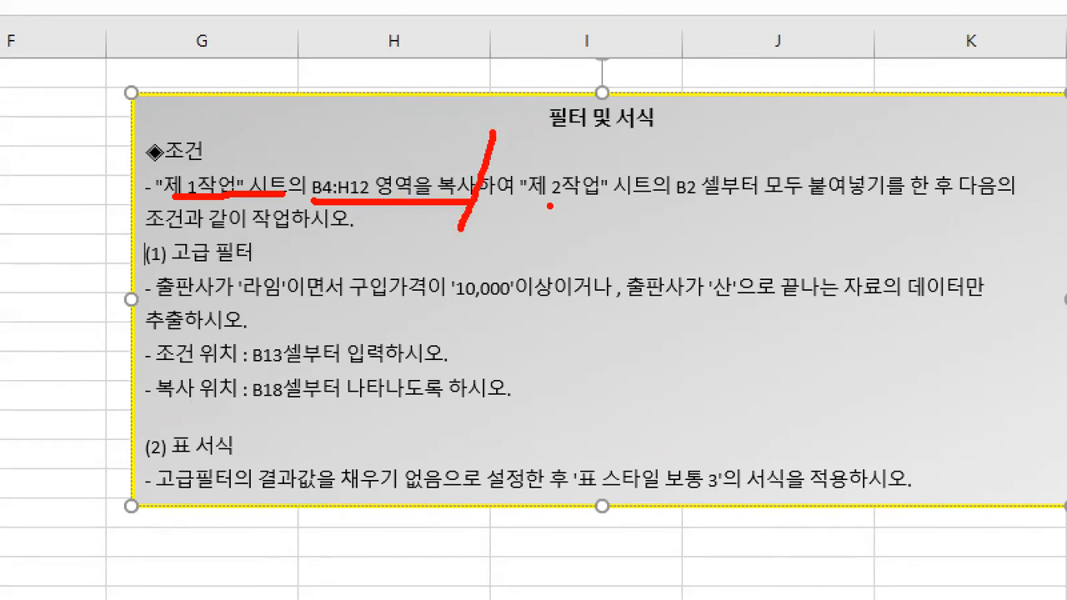
left_click_drag(529, 201, 649, 201)
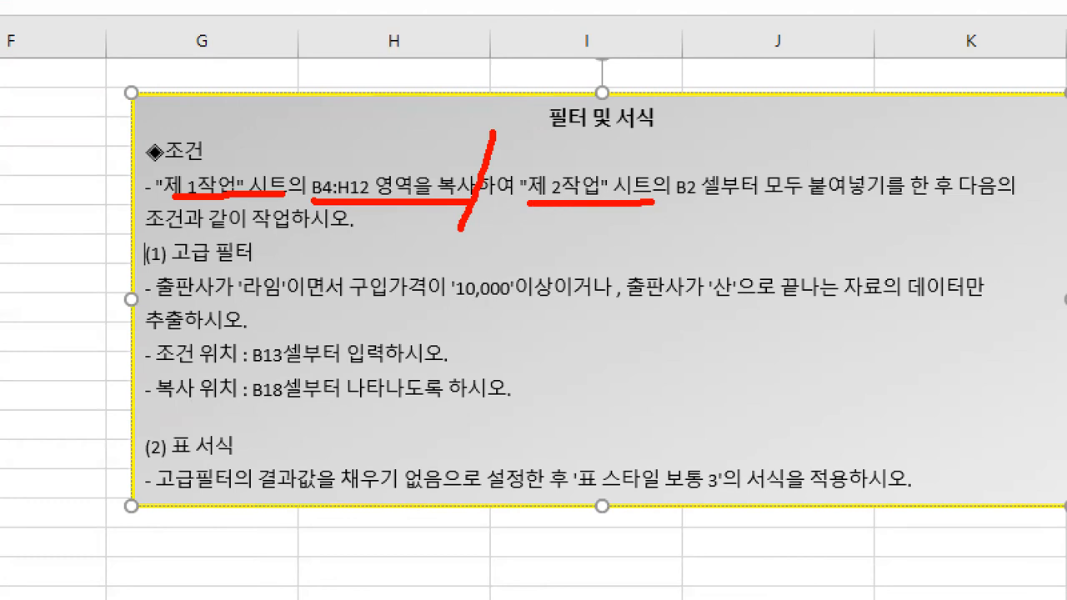
left_click_drag(653, 202, 942, 199)
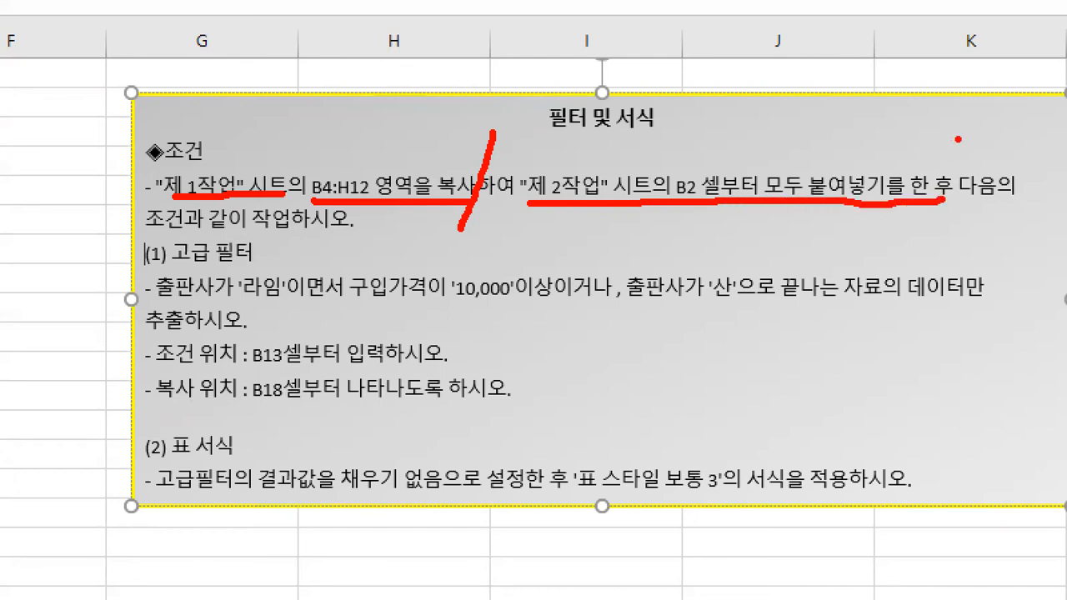
Step: Draw a slash after 한 후 in the first condition and add tick marks above the 제 1작업 and 제 2작업 sheet names
left_click_drag(961, 132, 936, 233)
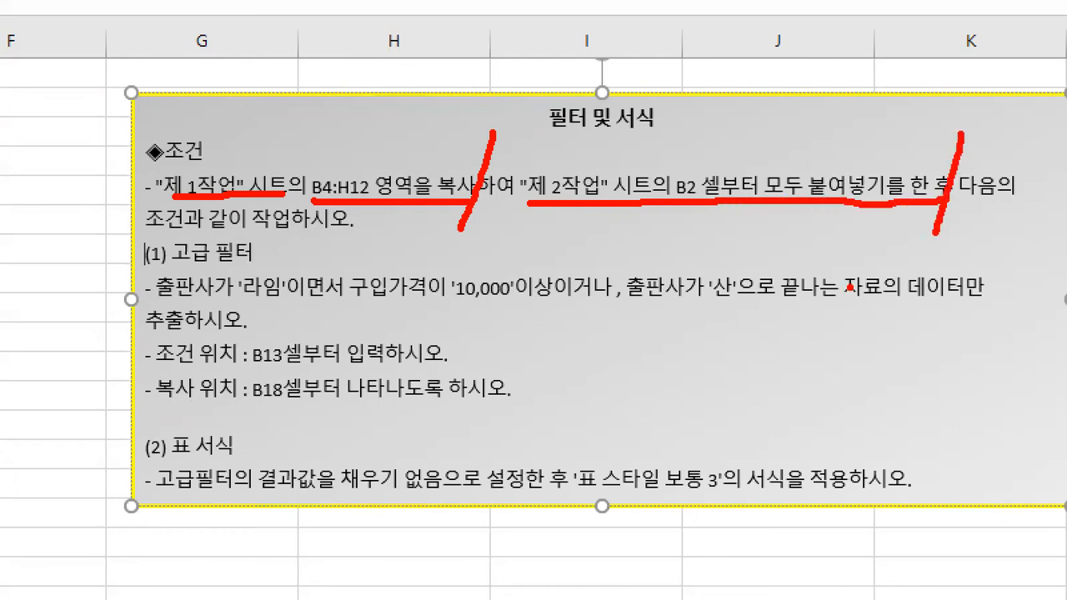
mouse_move(584, 149)
left_mouse_down()
mouse_move(594, 165)
mouse_move(613, 150)
left_mouse_up()
mouse_move(230, 141)
left_mouse_down()
mouse_move(234, 158)
mouse_move(253, 138)
left_mouse_up()
mouse_move(631, 139)
left_mouse_down()
mouse_move(640, 156)
mouse_move(663, 136)
left_mouse_up()
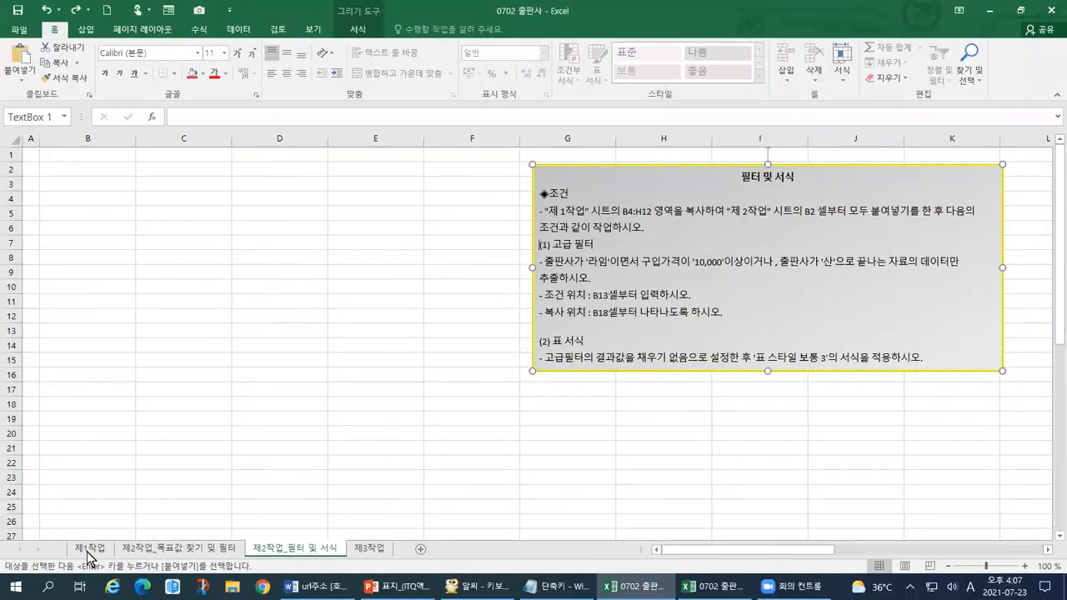
Step: Open the 제1작업 sheet and mark its sheet name and the copied range B4:H12 in red
left_click(87, 549)
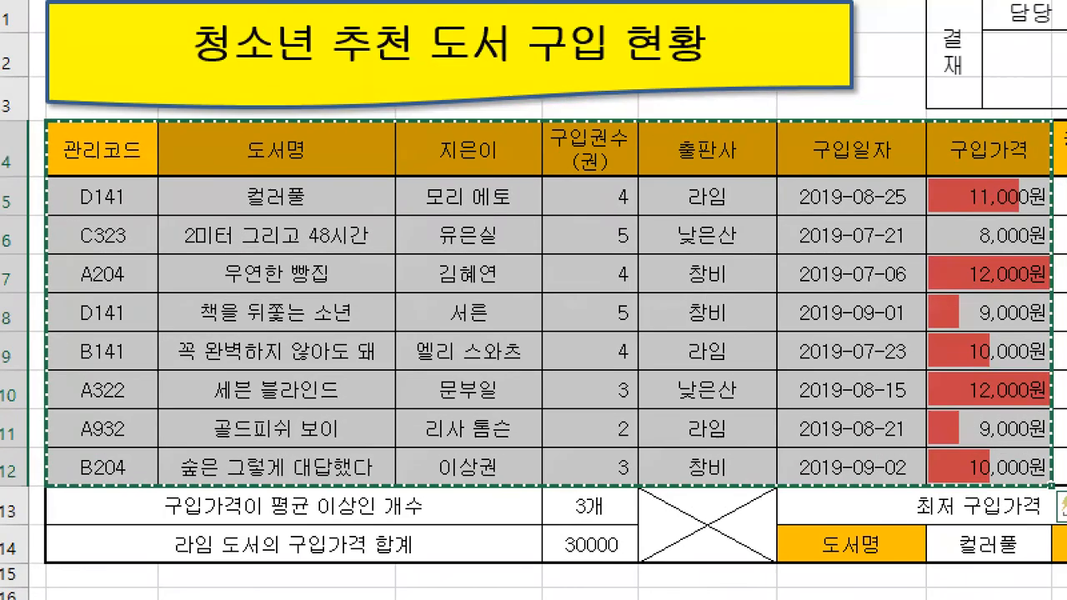
left_click_drag(36, 102, 72, 150)
left_click_drag(72, 150, 87, 129)
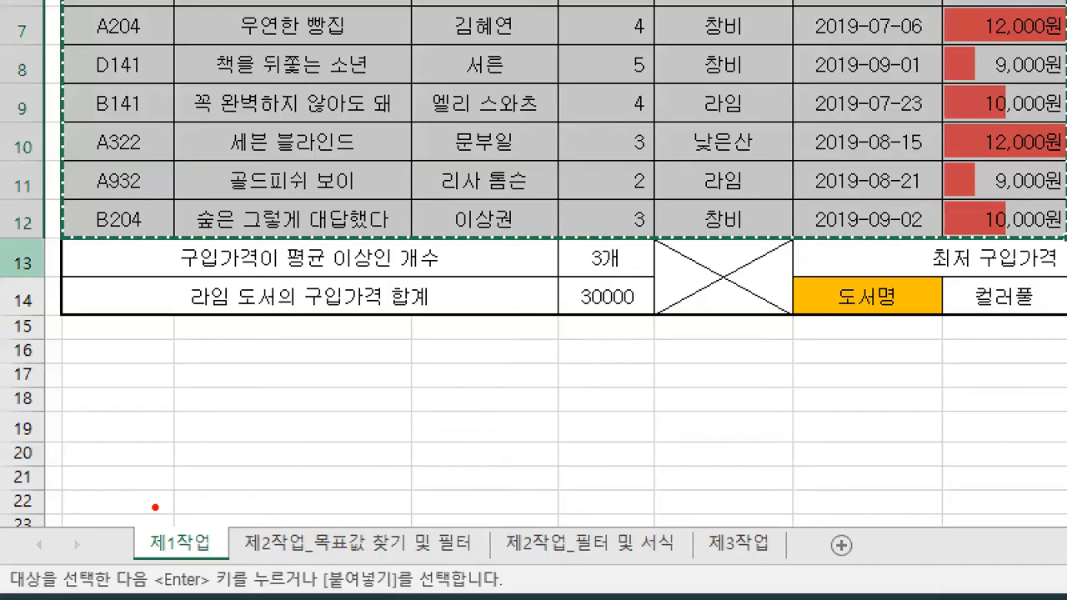
mouse_move(159, 542)
left_mouse_down()
mouse_move(167, 572)
mouse_move(225, 533)
mouse_move(166, 563)
left_mouse_up()
mouse_move(190, 367)
left_mouse_down()
mouse_move(191, 237)
mouse_move(166, 227)
mouse_move(215, 258)
left_mouse_up()
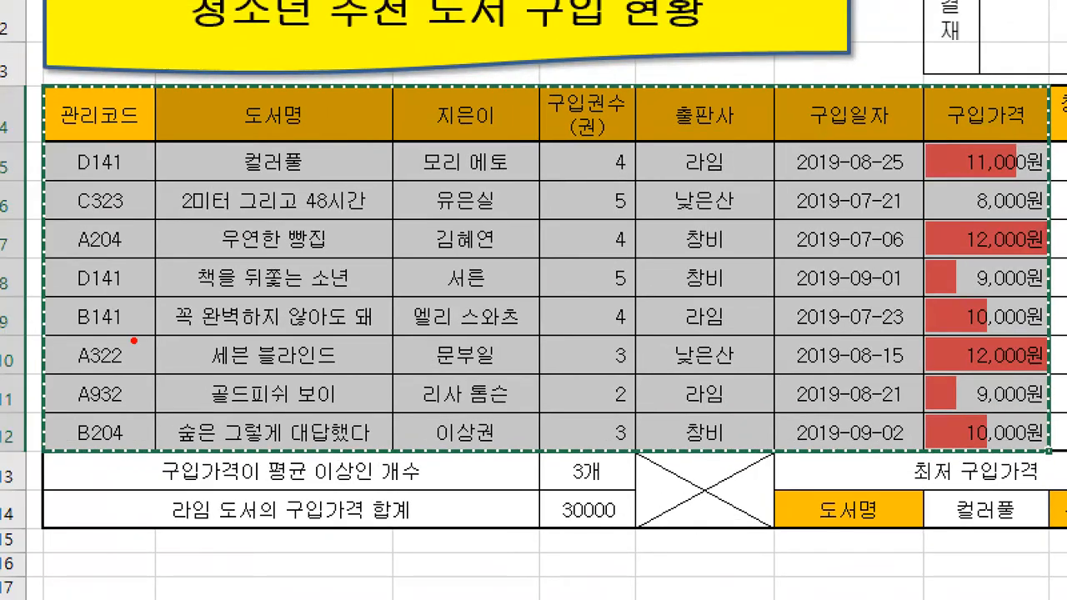
left_click_drag(399, 97, 739, 89)
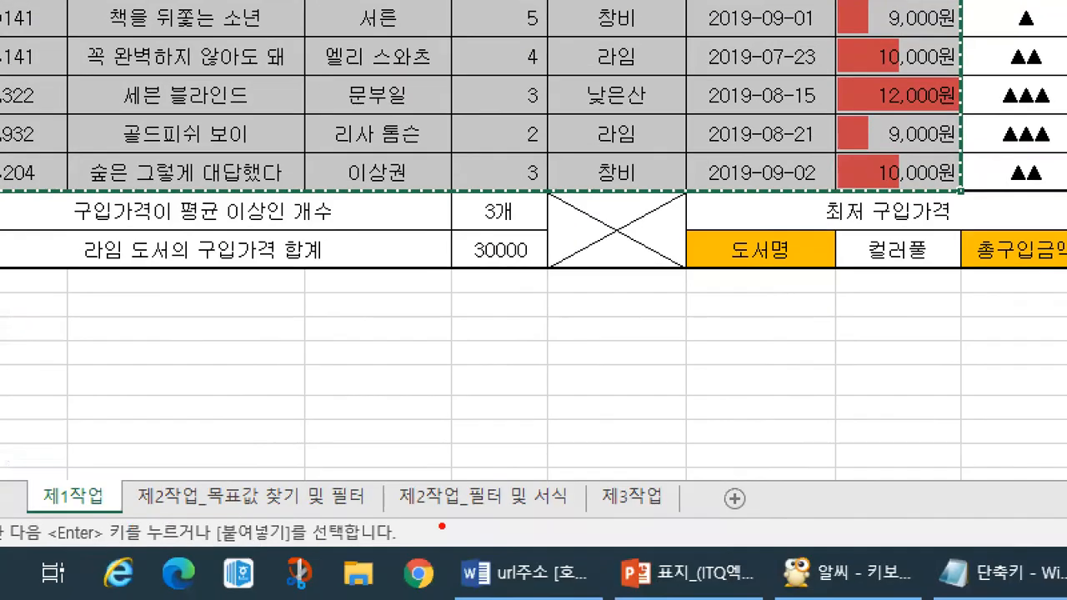
Step: Circle the 제2작업_필터 및 서식 sheet name, mark it with a V, and draw an arrow to it from the circled 제1작업
left_click_drag(278, 571, 269, 572)
mouse_move(417, 527)
left_mouse_down()
mouse_move(438, 460)
mouse_move(575, 479)
mouse_move(500, 522)
mouse_move(435, 524)
left_mouse_up()
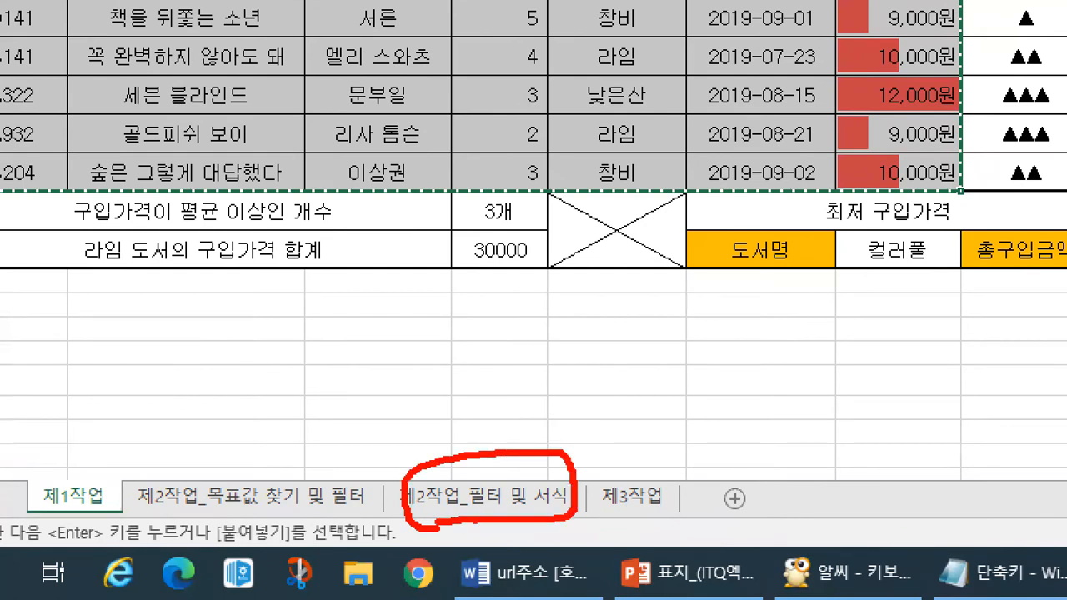
mouse_move(476, 419)
left_mouse_down()
mouse_move(495, 439)
mouse_move(511, 412)
left_mouse_up()
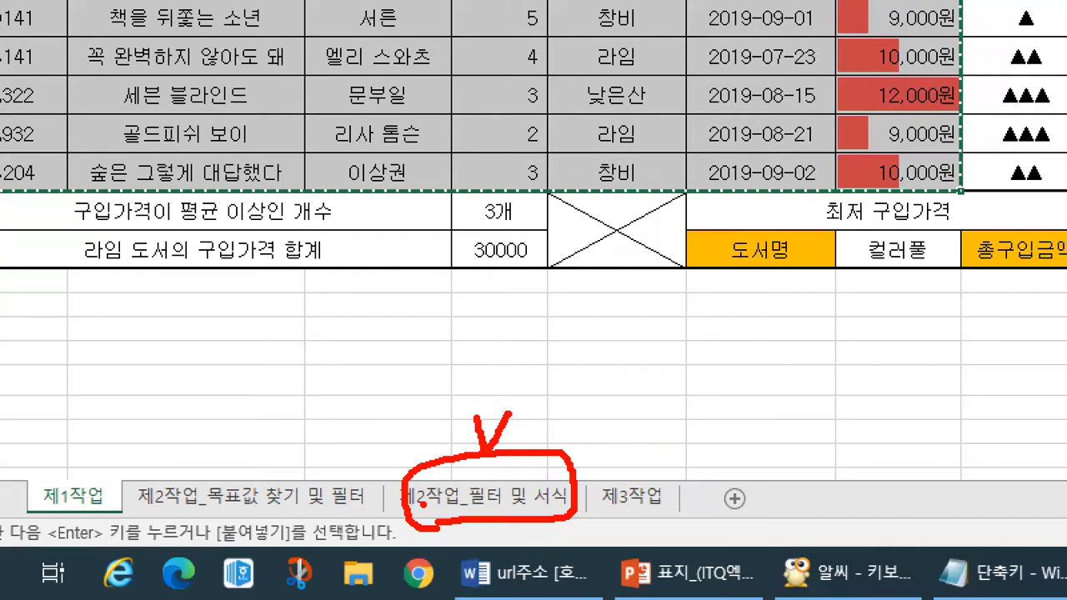
mouse_move(66, 522)
left_mouse_down()
mouse_move(42, 488)
mouse_move(110, 481)
mouse_move(79, 512)
mouse_move(58, 503)
mouse_move(158, 415)
mouse_move(405, 451)
mouse_move(436, 483)
mouse_move(440, 451)
left_mouse_up()
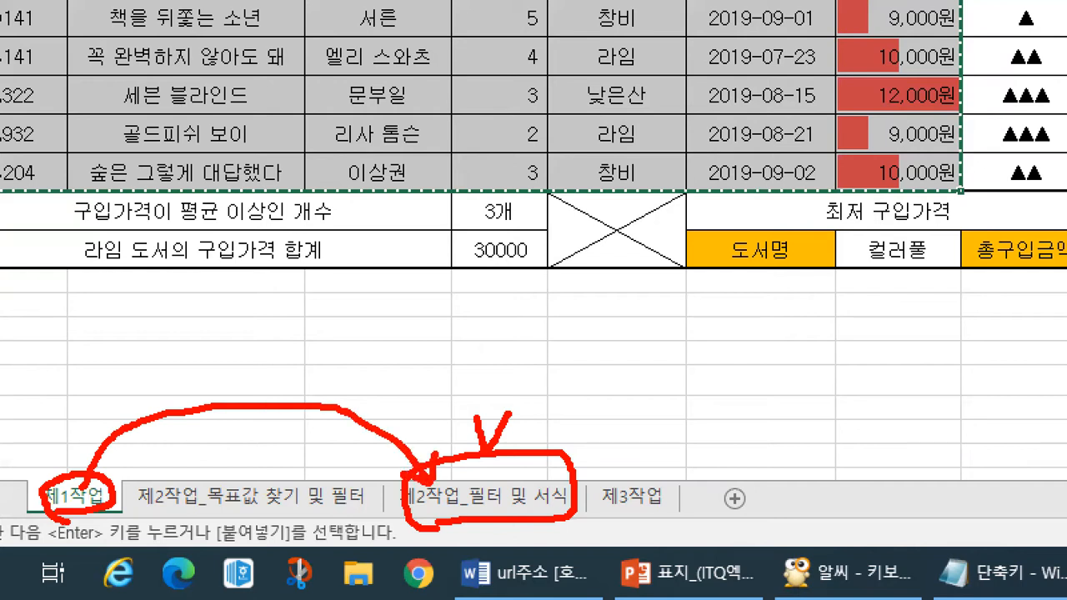
Step: Draw short red strokes over the 제2작업_목표값 찾기 및 필터 and 제2작업_필터 및 서식 sheet names
left_click_drag(242, 467, 213, 500)
left_click_drag(285, 467, 256, 508)
left_click_drag(332, 473, 323, 505)
left_click_drag(387, 475, 374, 507)
left_click_drag(504, 475, 493, 494)
mouse_move(518, 477)
left_mouse_down()
mouse_move(509, 494)
mouse_move(528, 492)
left_mouse_up()
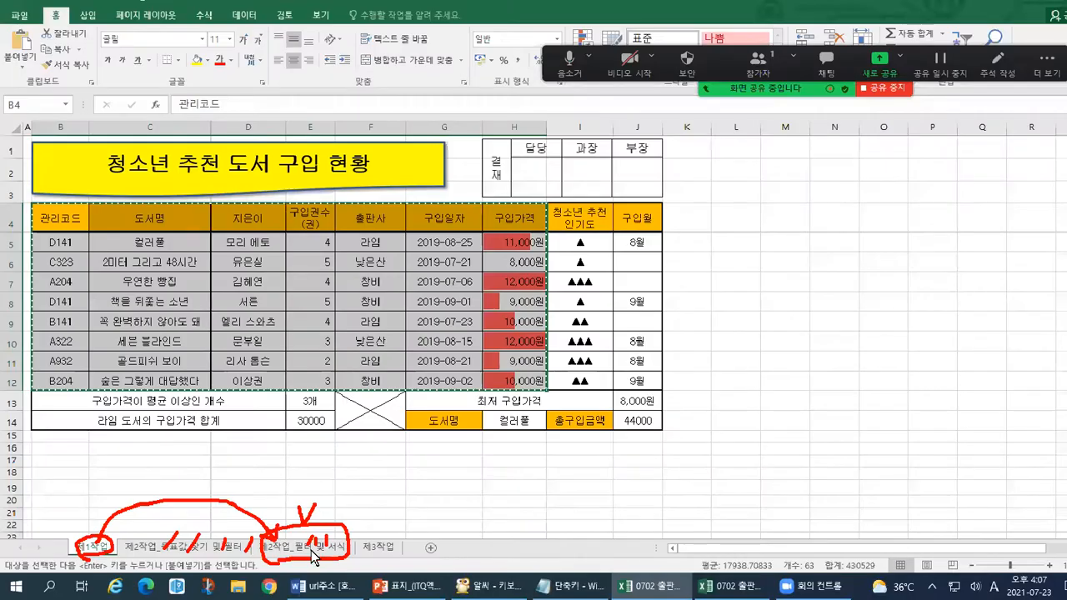
Step: Open the 제2작업_필터 및 서식 sheet and underline both parts of its name in red
left_click(307, 550)
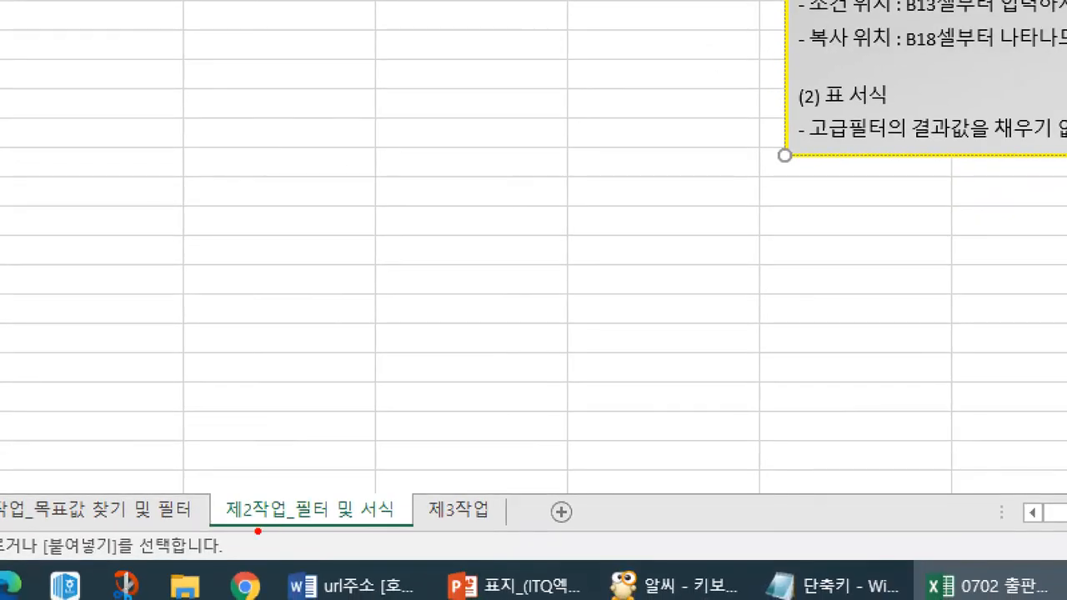
mouse_move(248, 556)
left_mouse_down()
mouse_move(277, 556)
mouse_move(315, 526)
mouse_move(398, 525)
left_mouse_up()
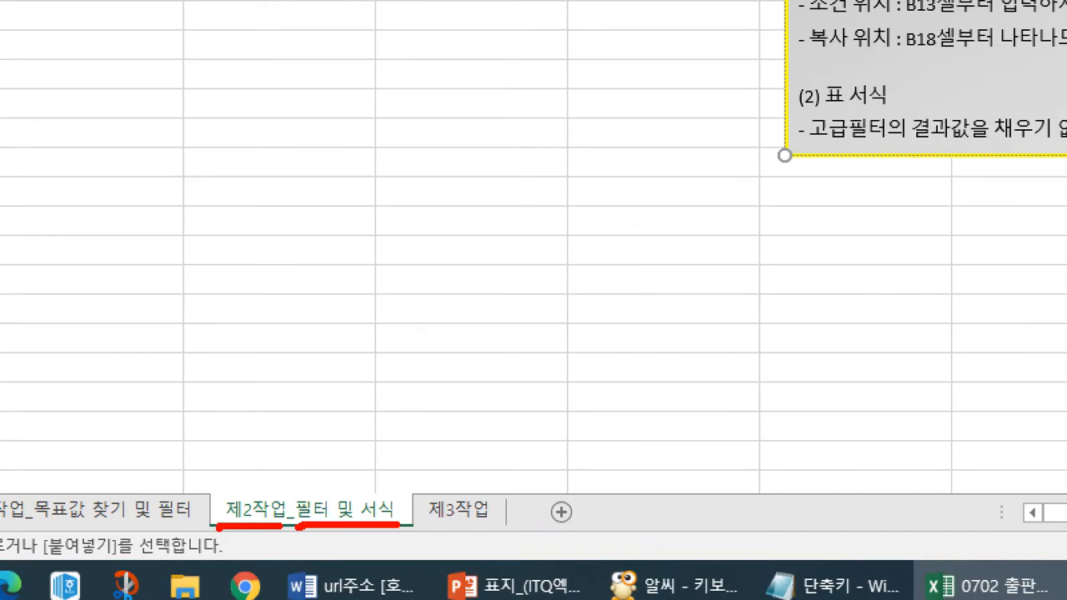
key("Escape")
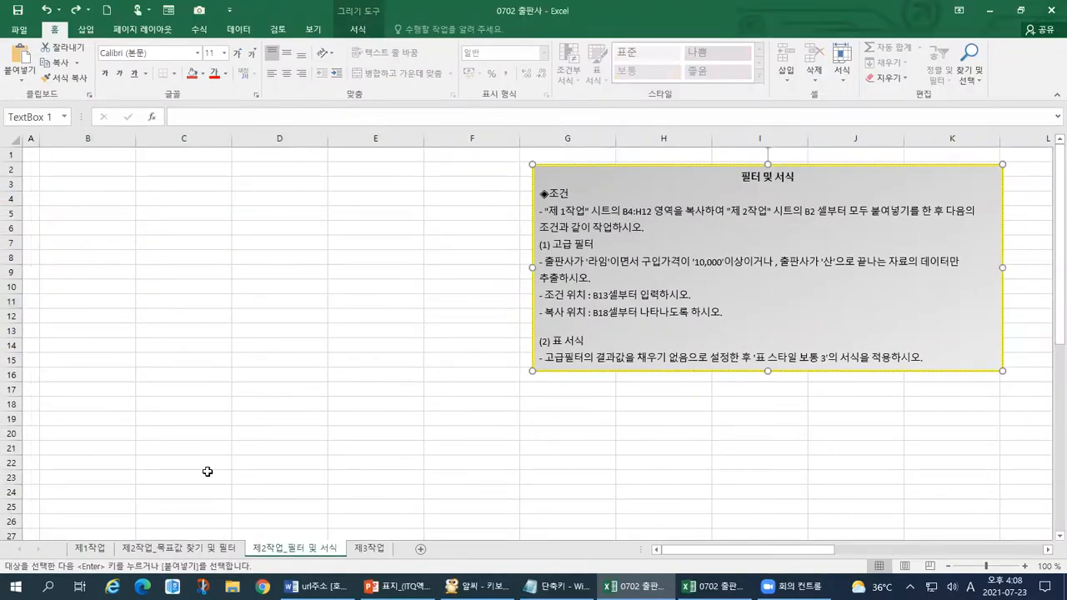
Step: Underline the part of the first condition on pasting everything into the 제 2작업 sheet from cell B2
key("ctrl+1")
left_click(974, 200)
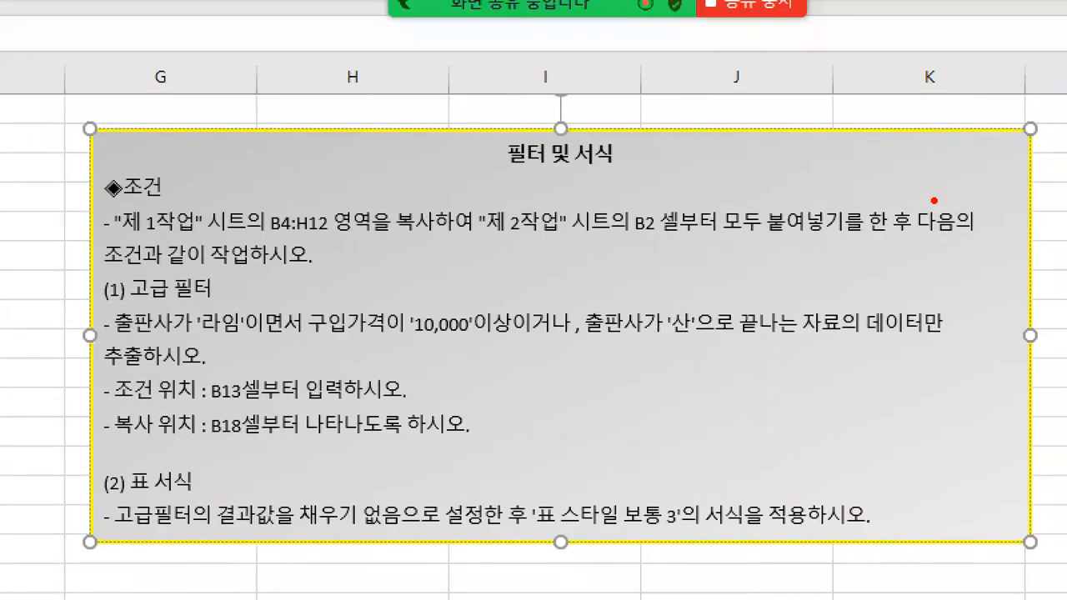
mouse_move(485, 247)
left_mouse_down()
mouse_move(640, 250)
mouse_move(617, 208)
mouse_move(699, 197)
mouse_move(673, 245)
mouse_move(837, 243)
left_mouse_up()
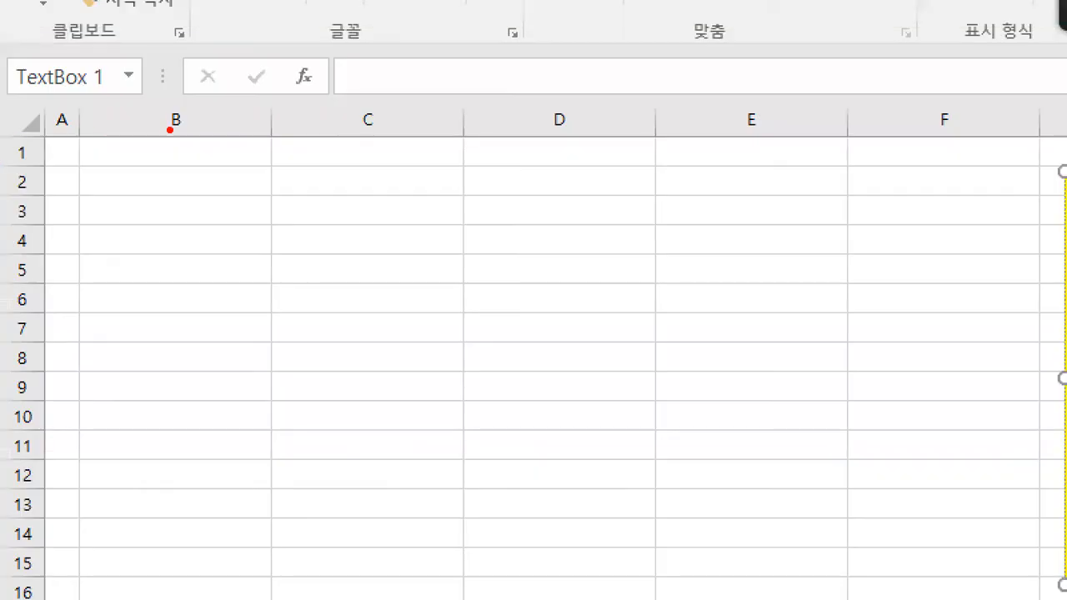
Step: Circle column letter B and row number 2, outline column B with vertical lines, and box and hatch cell B2
mouse_move(79, 144)
left_mouse_down()
mouse_move(50, 146)
mouse_move(81, 127)
left_mouse_up()
mouse_move(200, 136)
left_mouse_down()
mouse_move(209, 100)
mouse_move(236, 577)
left_mouse_up()
mouse_move(123, 133)
left_mouse_down()
mouse_move(106, 367)
mouse_move(115, 572)
left_mouse_up()
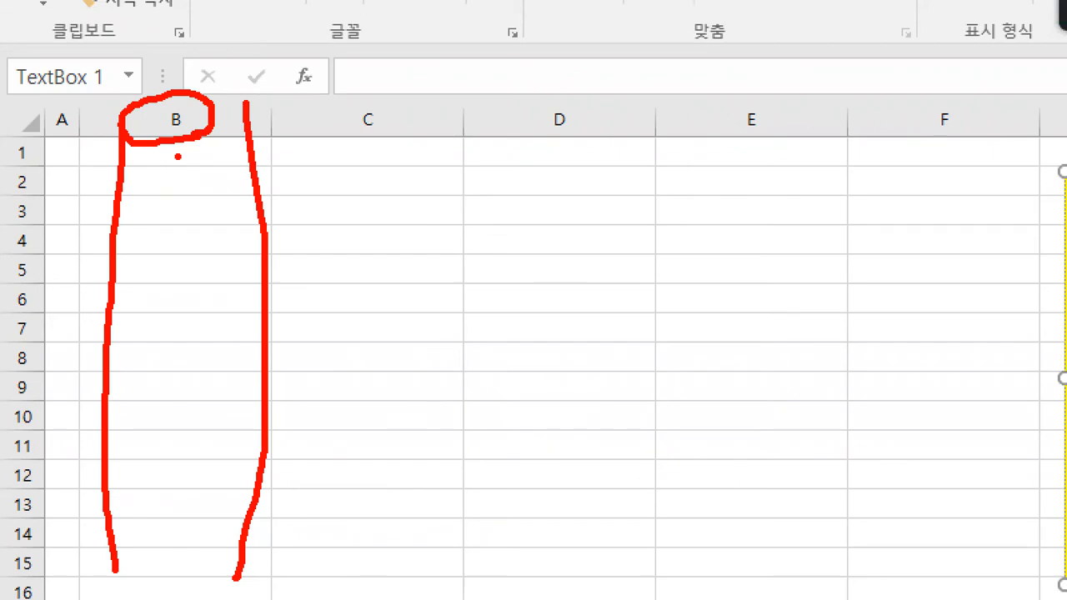
mouse_move(35, 190)
left_mouse_down()
mouse_move(6, 177)
mouse_move(38, 183)
mouse_move(31, 197)
left_mouse_up()
mouse_move(93, 162)
left_mouse_down()
mouse_move(93, 201)
mouse_move(240, 197)
mouse_move(248, 164)
mouse_move(105, 163)
mouse_move(113, 190)
left_mouse_up()
mouse_move(171, 166)
left_mouse_down()
mouse_move(140, 196)
mouse_move(213, 190)
left_mouse_up()
left_click(219, 172)
key("Escape")
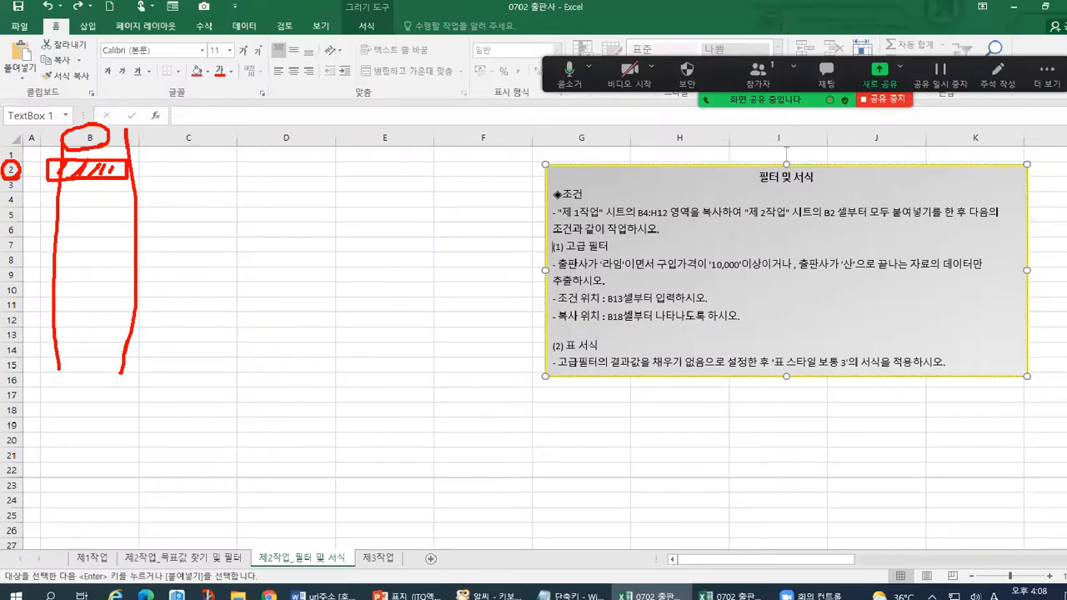
Step: Select cell B2 as the paste destination and draw a red check mark on it
left_click(165, 185)
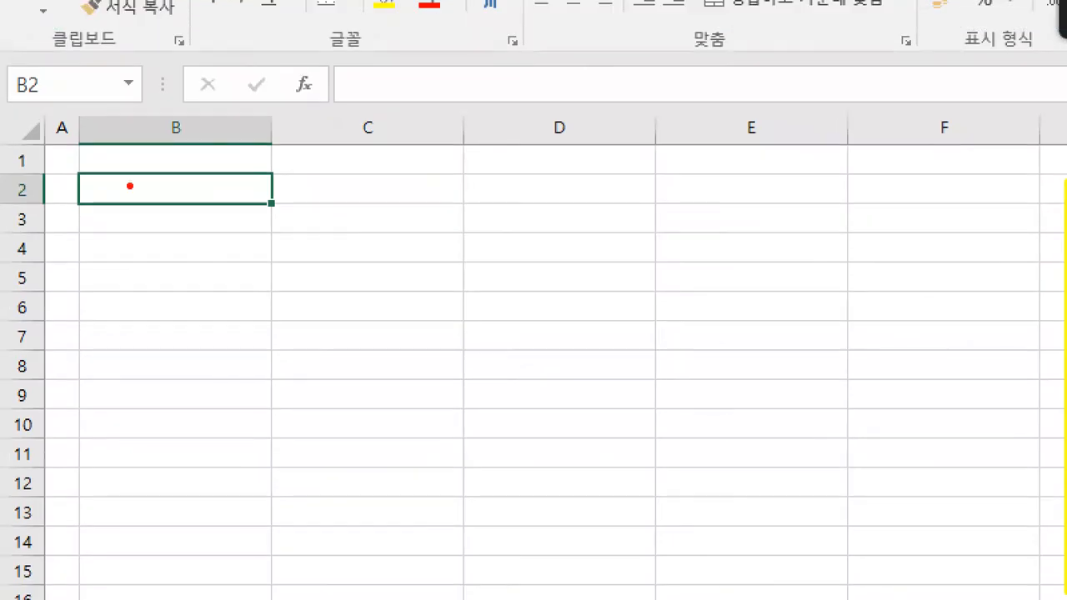
left_click_drag(70, 162, 83, 162)
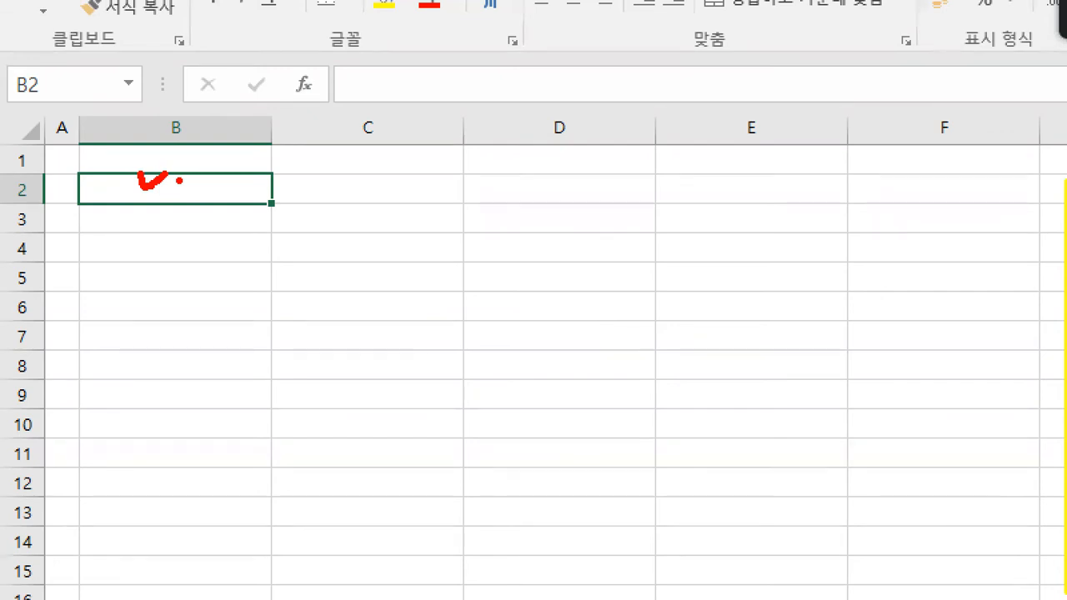
key("Escape")
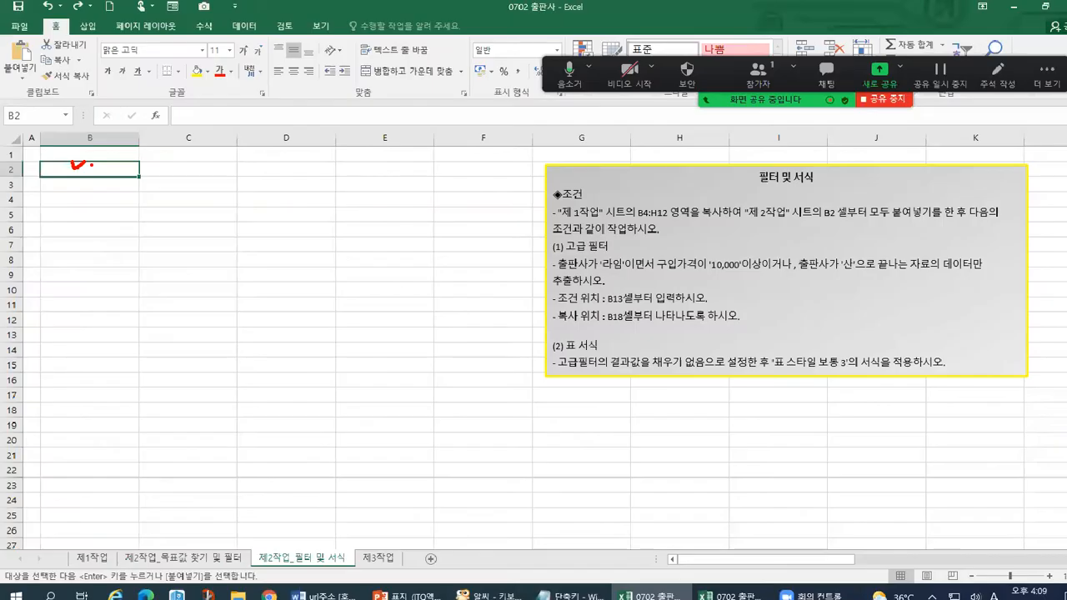
Step: Switch to the 단축키 note in Notepad and place the cursor at the end of the Ctrl + V = 붙여넣기 line
key("alt+Tab")
key("alt+Tab")
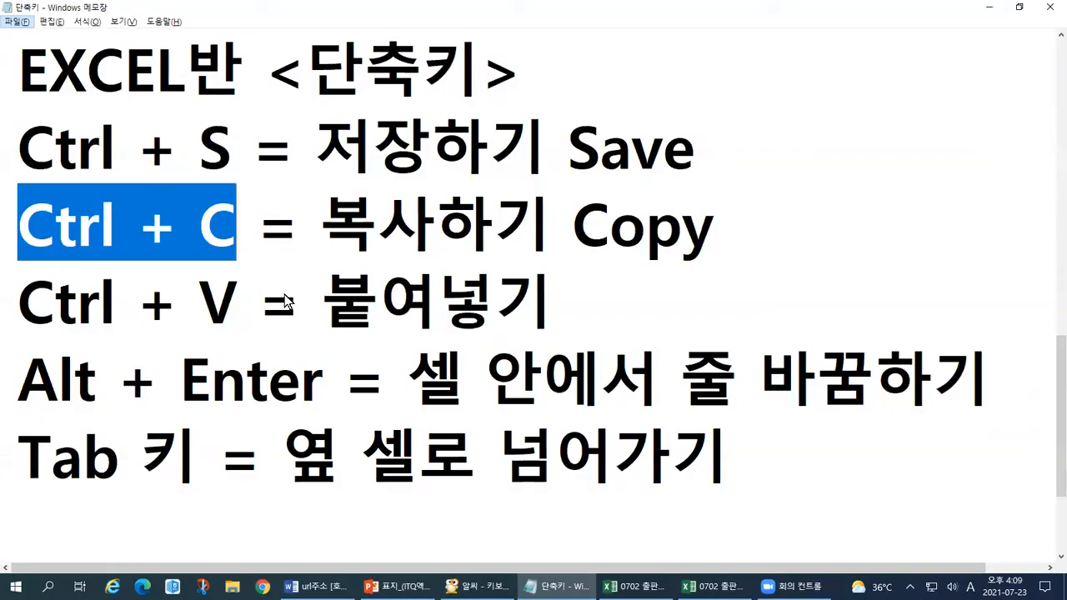
left_click(375, 322)
left_click(598, 291)
Step: Try adding Voo after 붙여넣기 on the Ctrl + V line, and delete it again
type("패")
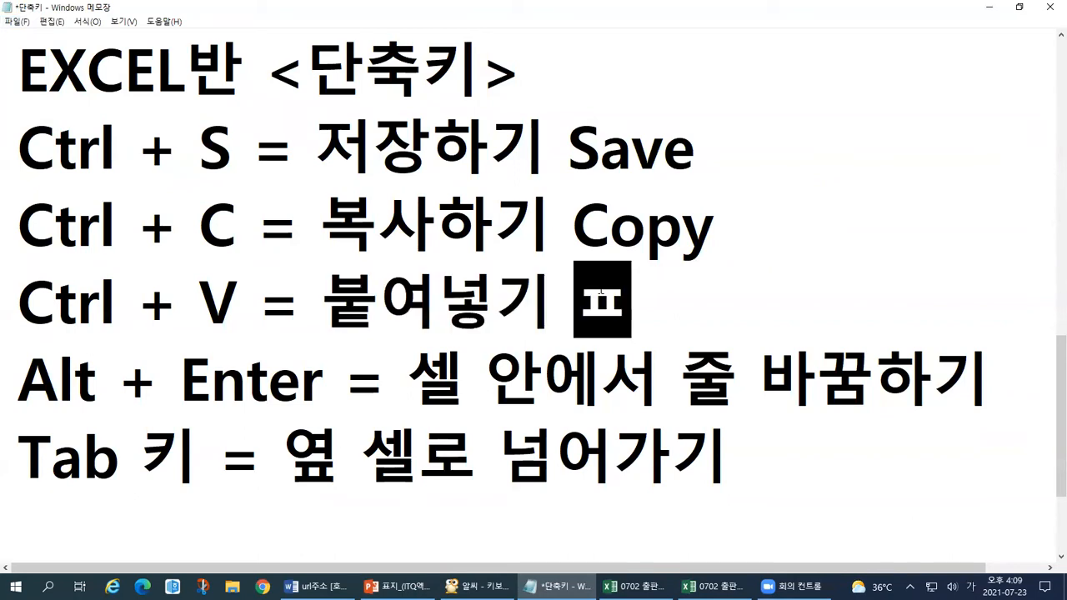
key("BackSpace")
key("Hangul")
type("v")
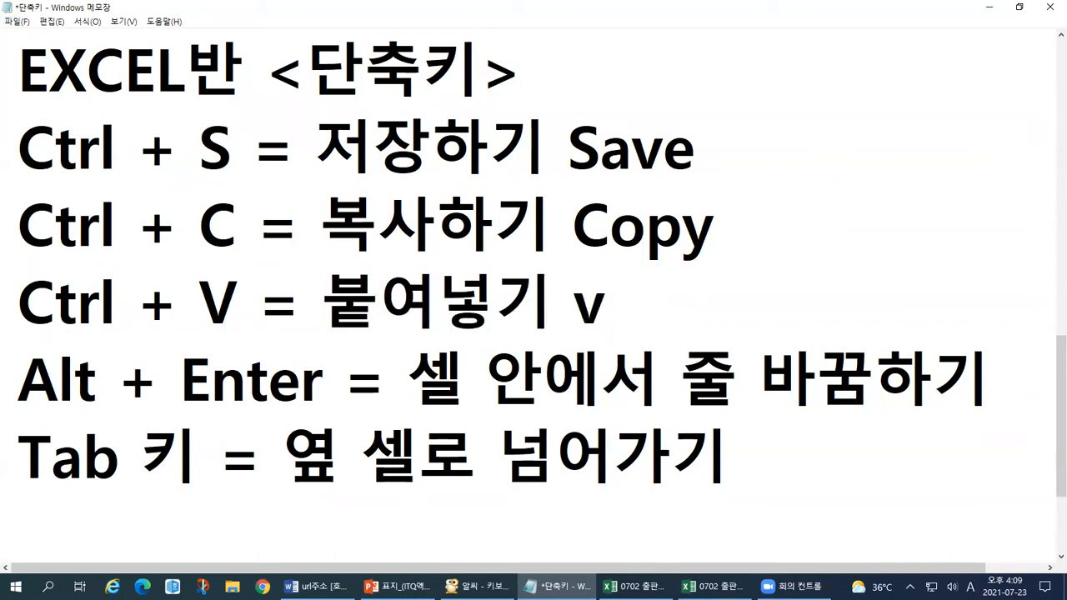
key("BackSpace")
type("Voo")
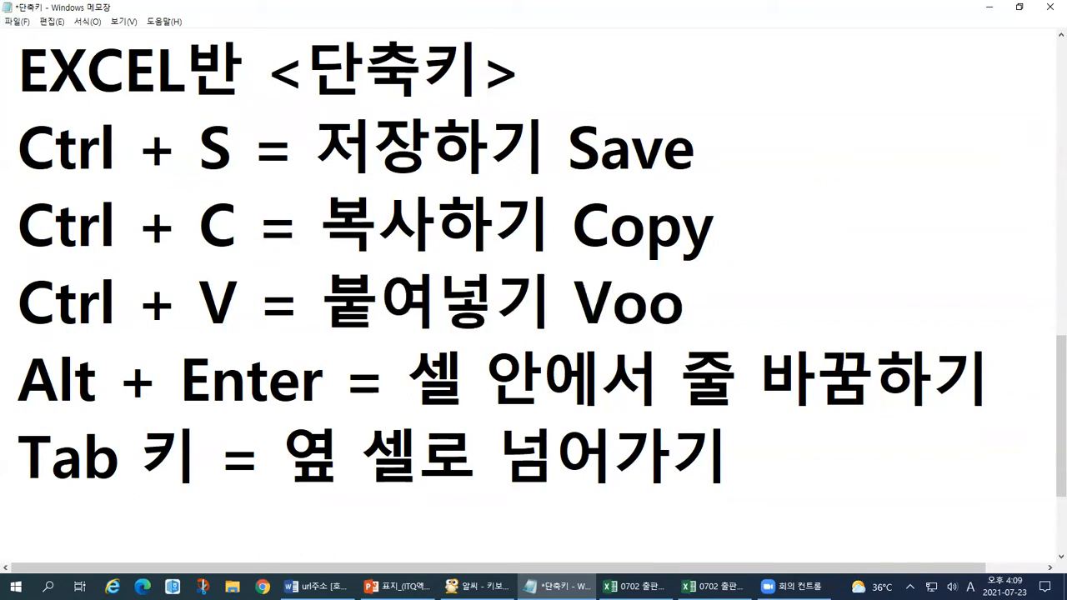
key("BackSpace")
key("BackSpace")
key("BackSpace")
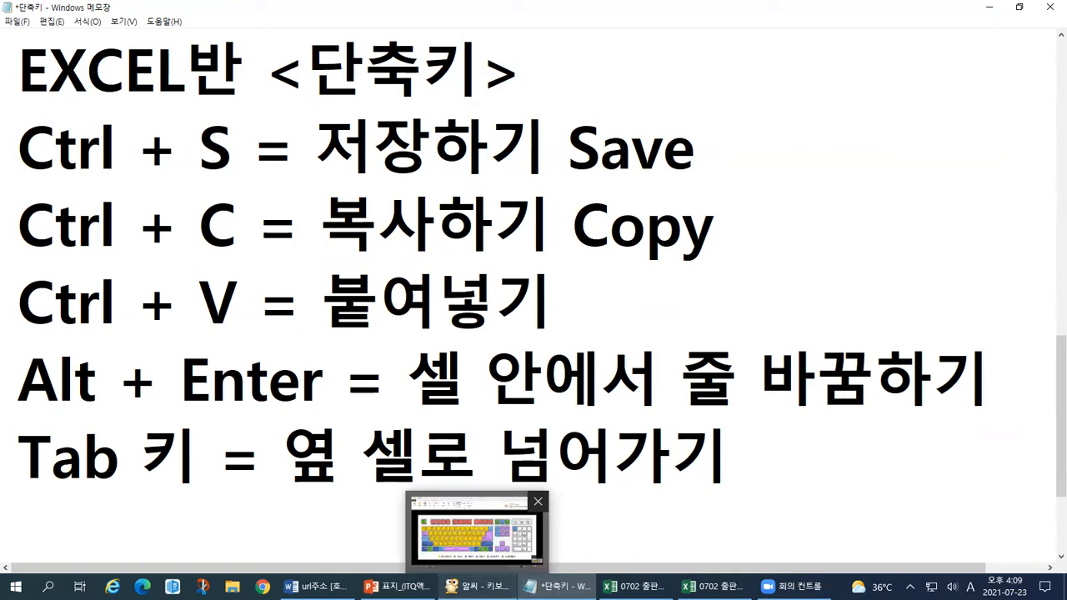
type("Voo")
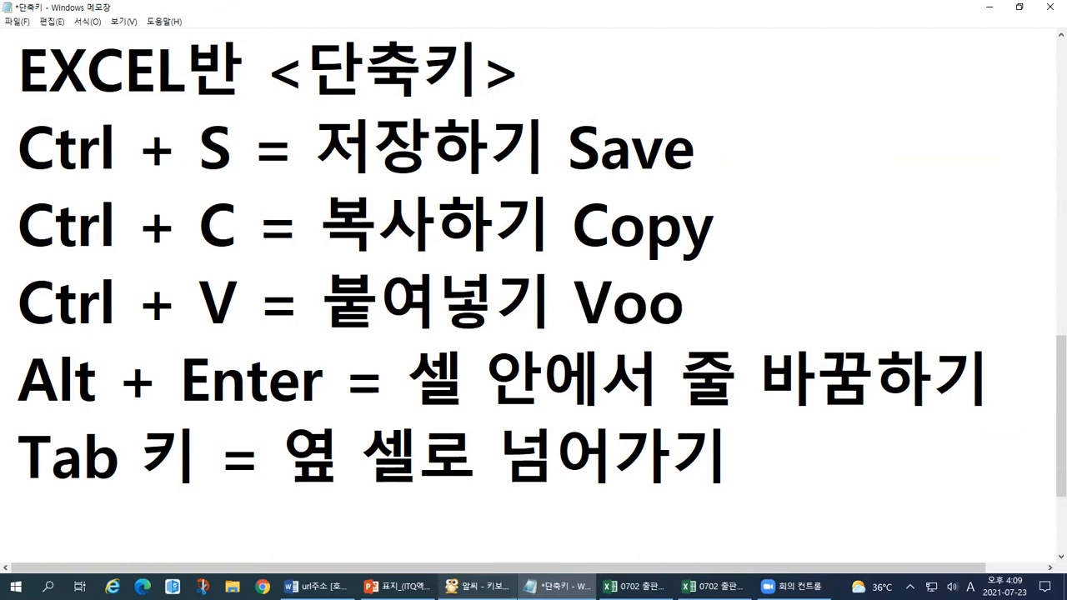
key("shift+Left")
key("shift+Left")
key("shift+Left")
key("BackSpace")
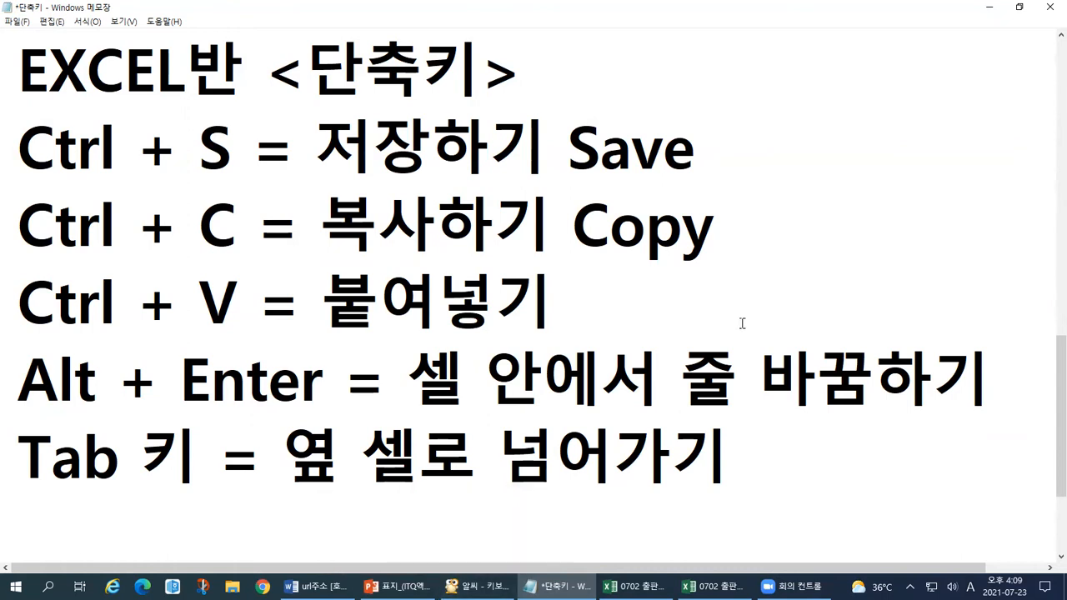
Step: Try adding the word paste after 붙여넣기, select its letters one by one, and delete it
type("paste")
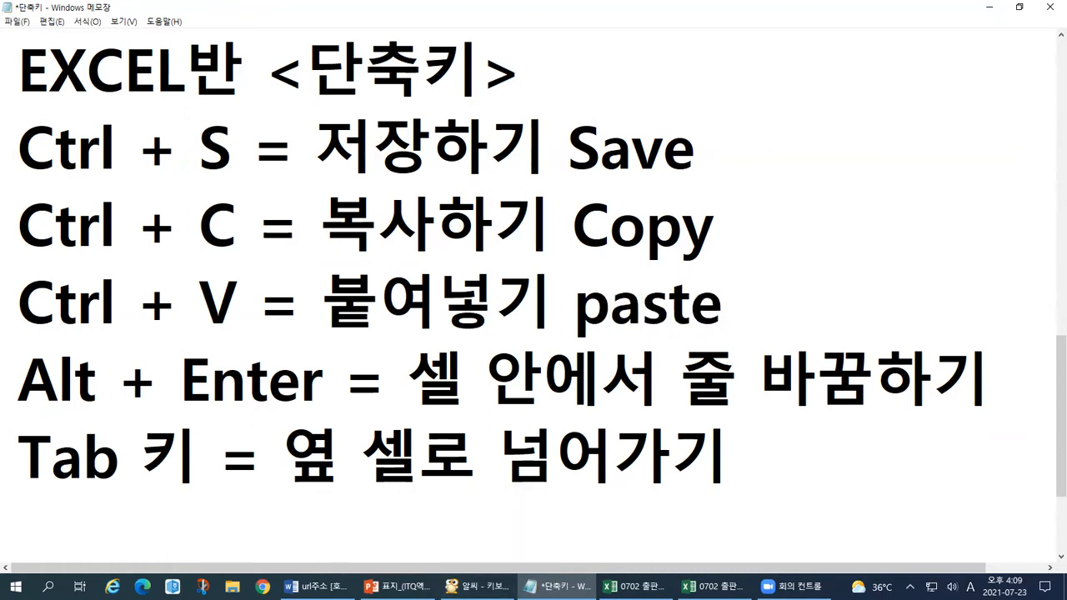
key("shift+Left")
key("shift+Left")
key("shift+Left")
key("shift+Left")
key("shift+Left")
key("shift+Left")
key("shift+Right")
key("shift+Right")
key("shift+Left")
key("Right")
key("Left")
key("Left")
key("Left")
key("Left")
key("shift+Left")
key("Delete")
key("shift+Right")
key("shift+Right")
key("shift+Right")
key("shift+Right")
key("Delete")
Step: Highlight the C of Copy, and the V in the Ctrl + V line of the note
key("Up")
key("shift+Right")
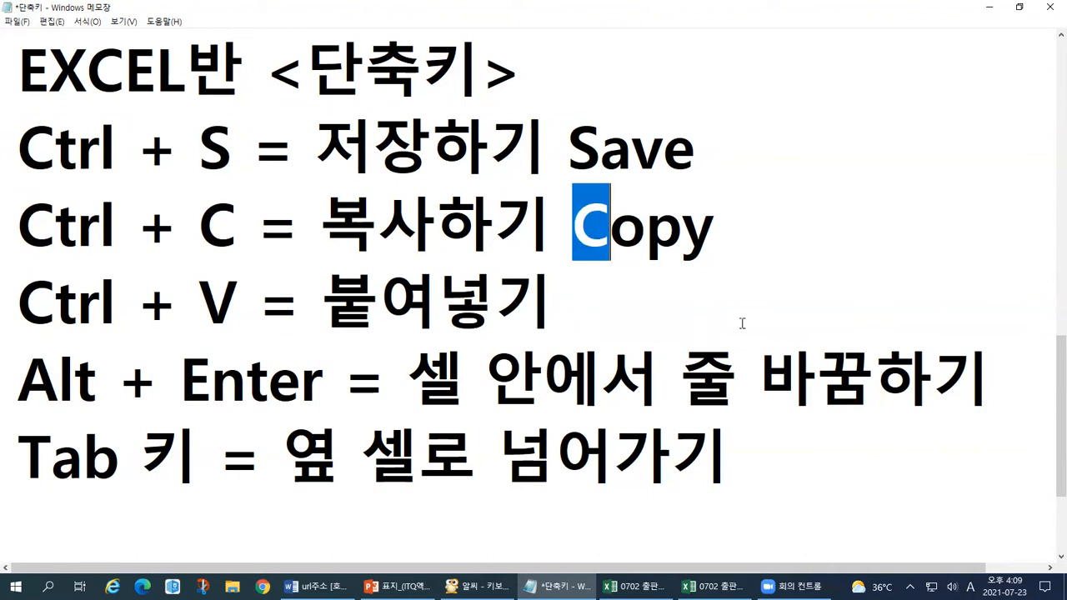
key("Down")
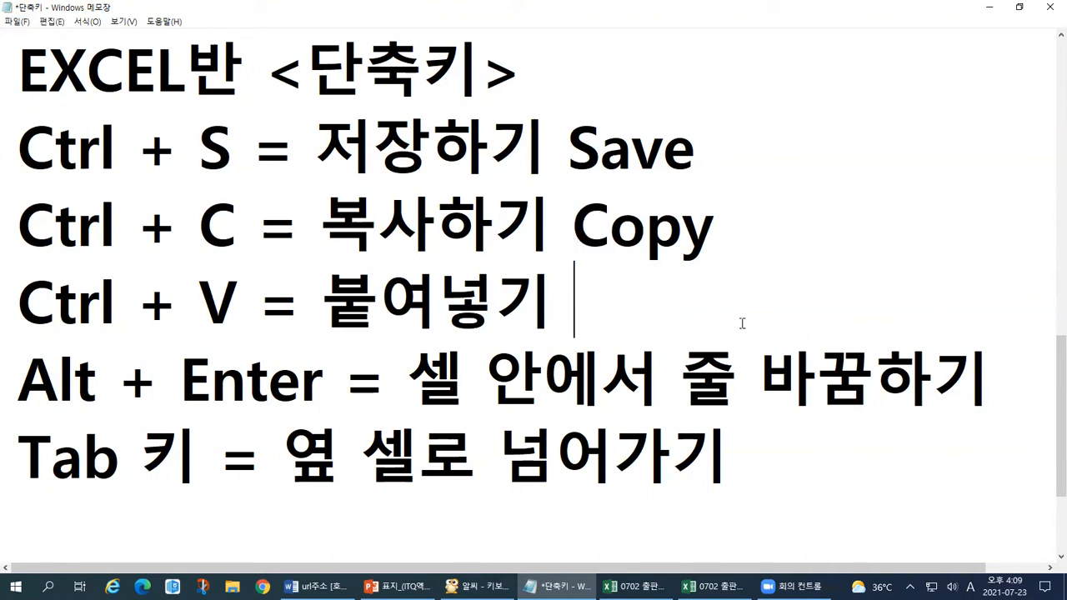
key("Right")
key("Up")
key("Right")
key("Right")
key("Right")
key("Right")
key("Right")
key("Right")
key("Right")
key("shift+Right")
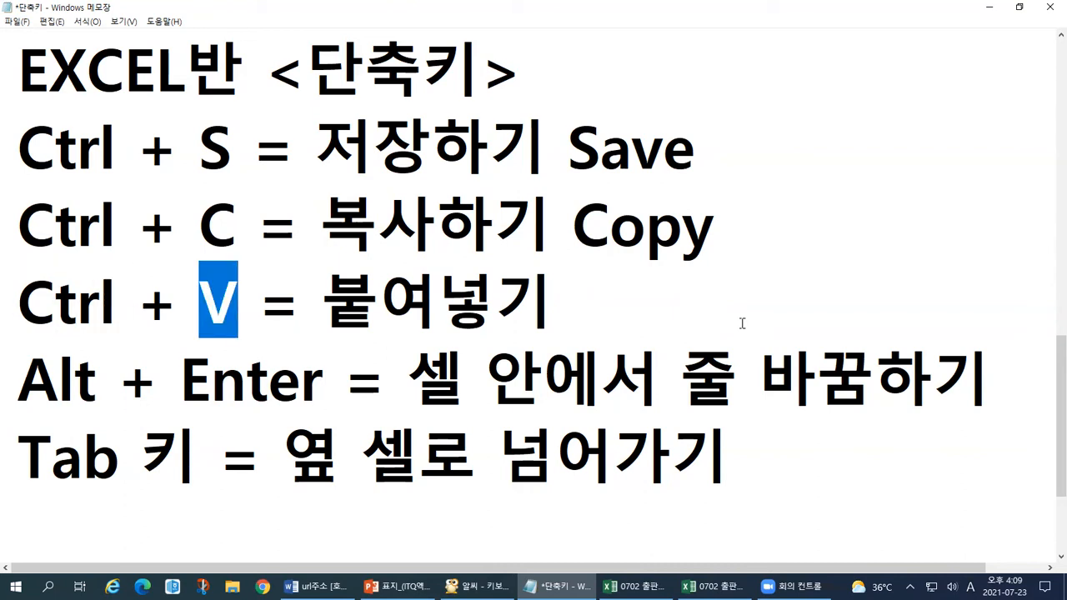
Step: Switch to the keyboard picture in 알씨, mark the Ctrl, C, V and P keys in red, and return to the Excel workbook
key("alt+Tab")
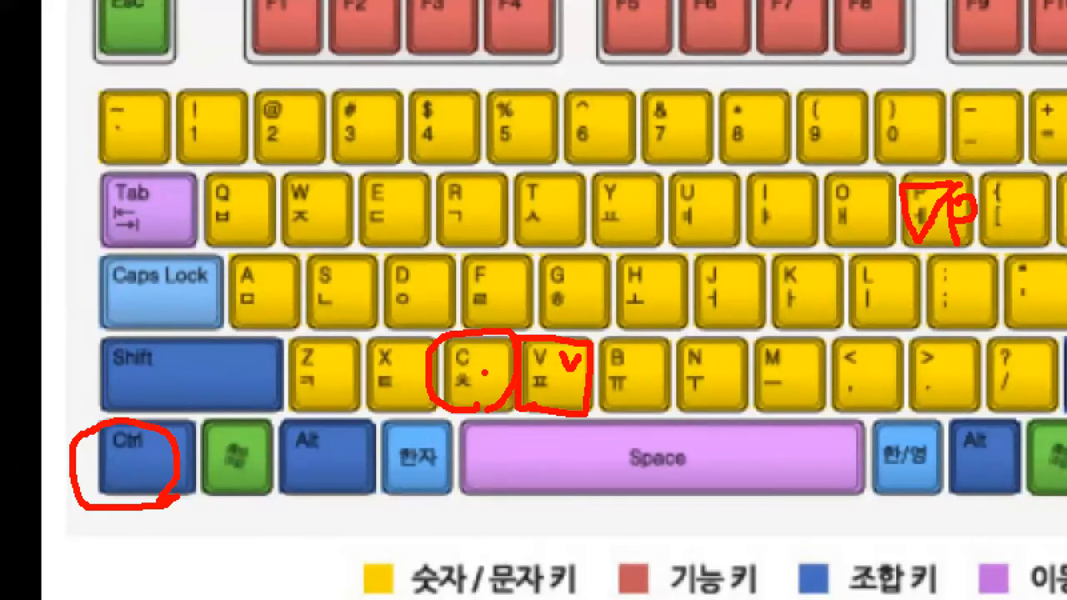
left_click_drag(490, 353, 497, 388)
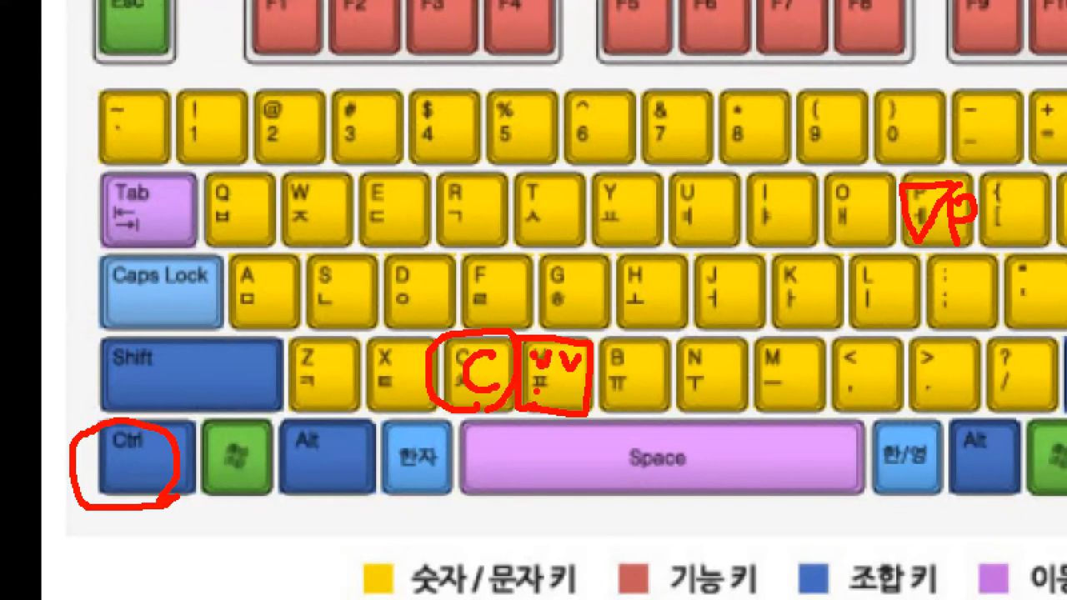
mouse_move(457, 315)
left_mouse_down()
mouse_move(536, 310)
mouse_move(529, 330)
mouse_move(551, 329)
left_mouse_up()
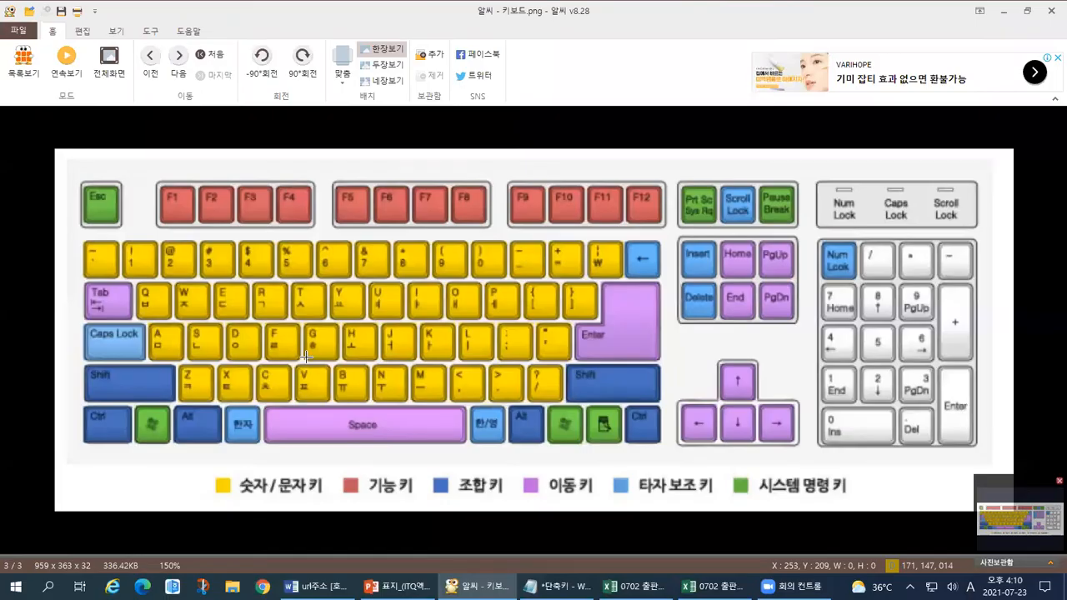
key("alt+Tab")
key("alt+Tab")
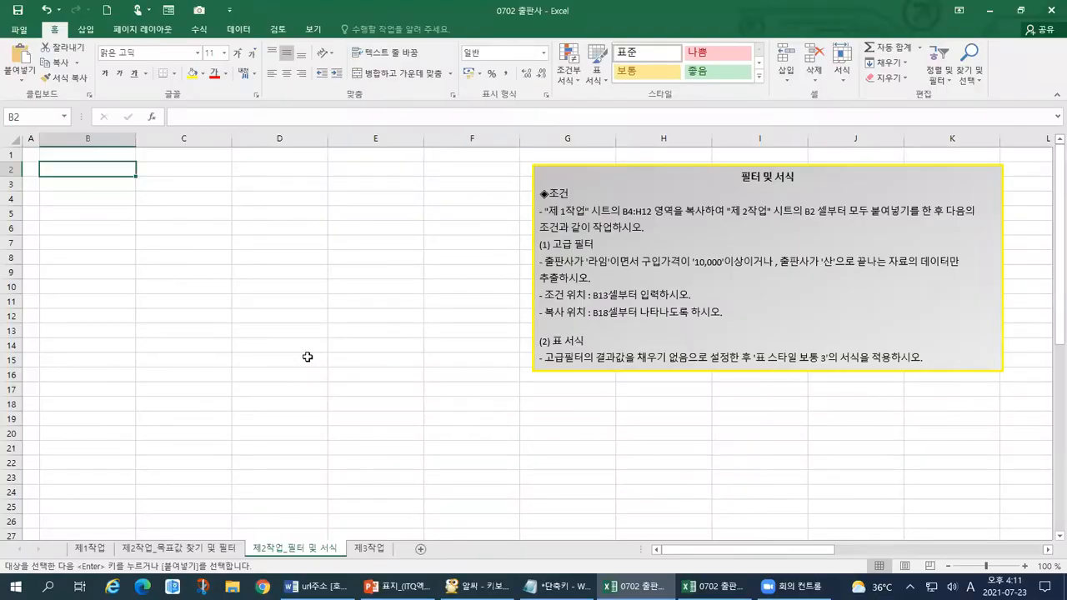
Step: Underline B2 셀 and 모두 붙여넣기 in red in the 필터 및 서식 instructions, and clear the marks
left_click_drag(793, 217, 827, 219)
left_click_drag(855, 258, 963, 261)
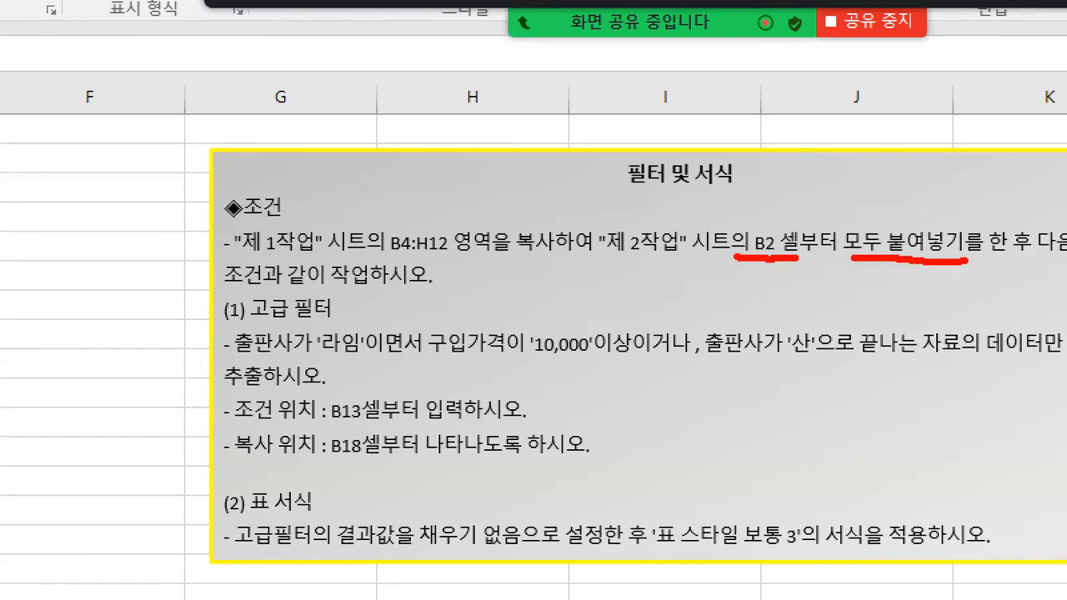
key("Escape")
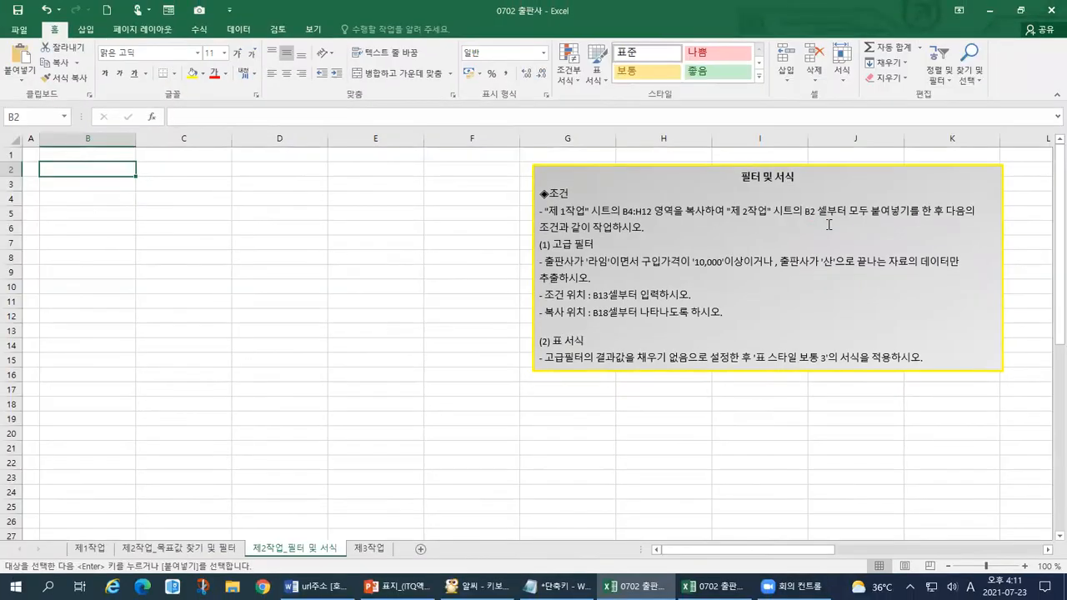
Step: Check the column width setting of column A and close it without a change
left_click_drag(51, 141, 500, 142)
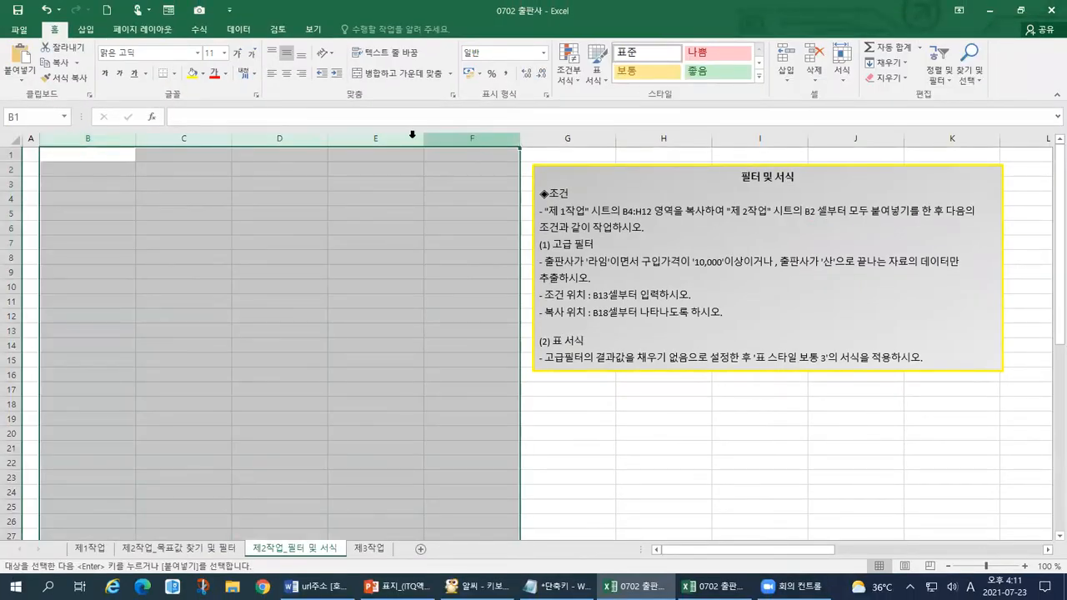
left_click(14, 141)
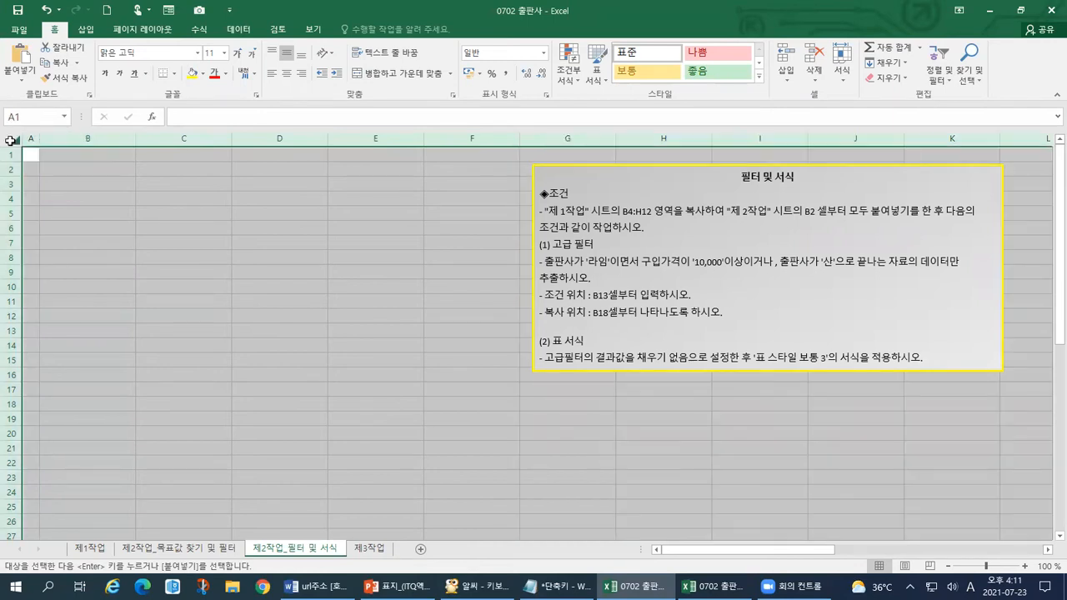
left_click(32, 140)
right_click(32, 139)
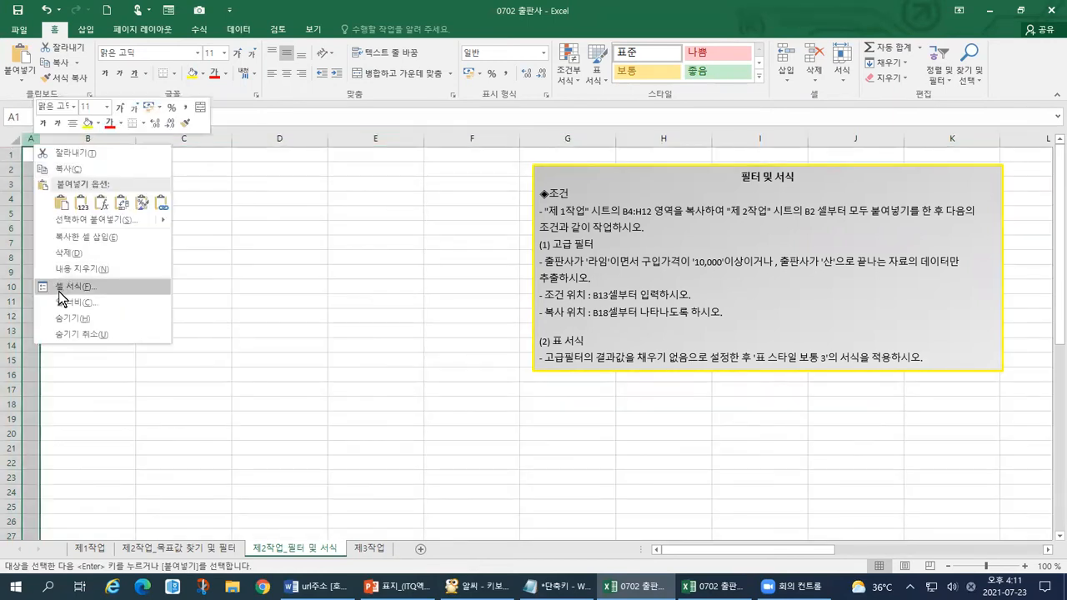
left_click(117, 341)
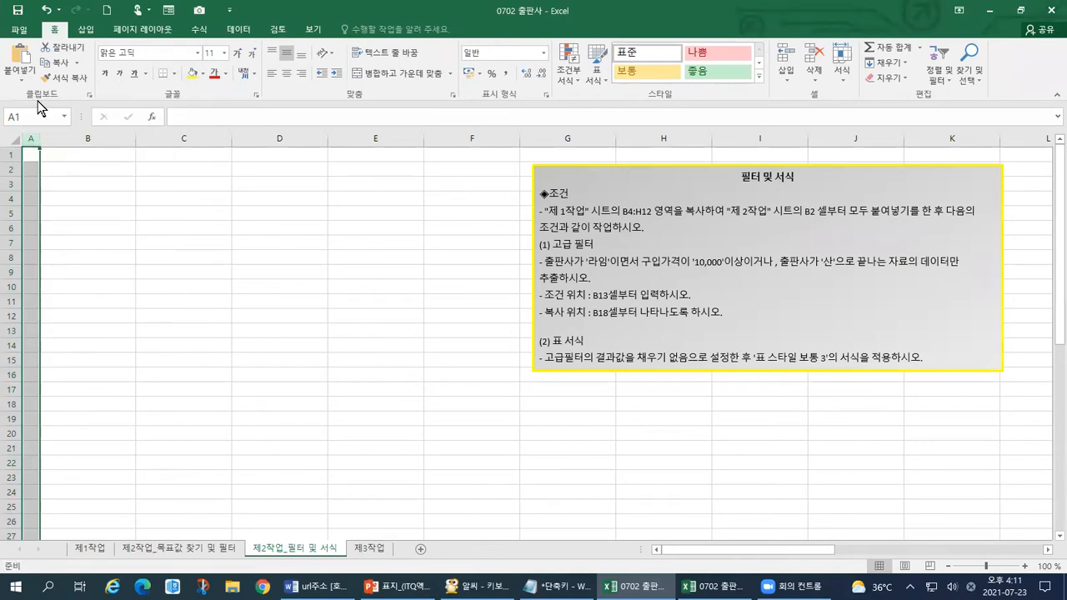
left_click(33, 274)
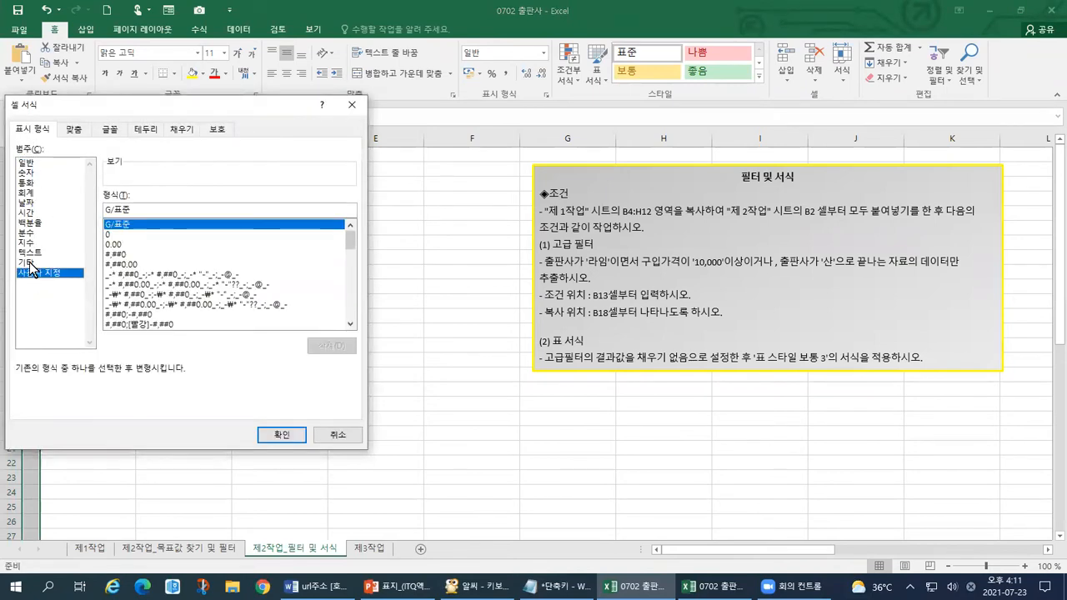
key("Escape")
right_click(35, 198)
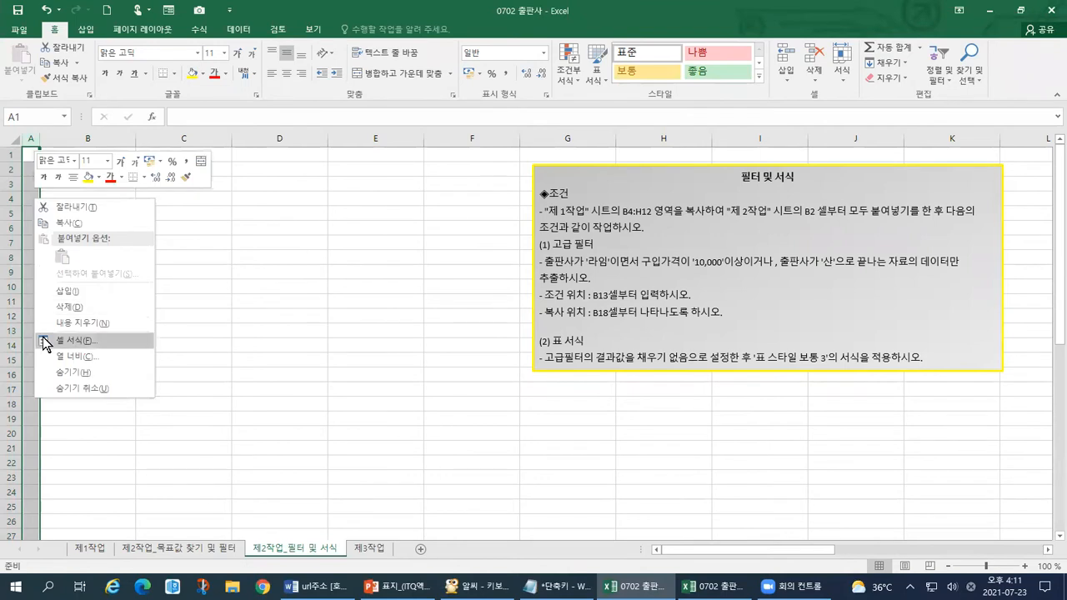
left_click(77, 356)
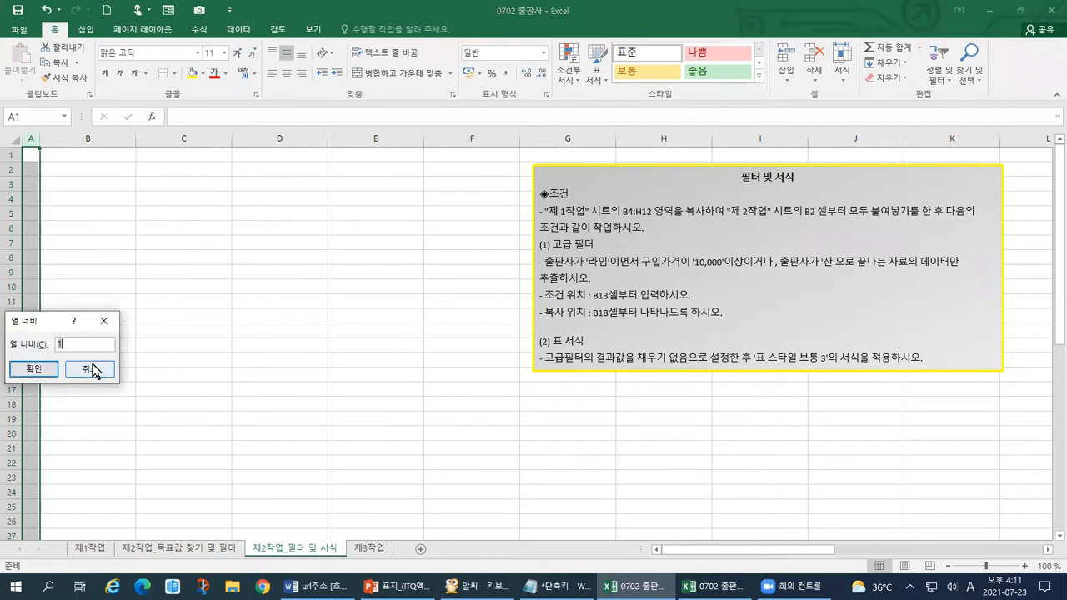
left_click(89, 369)
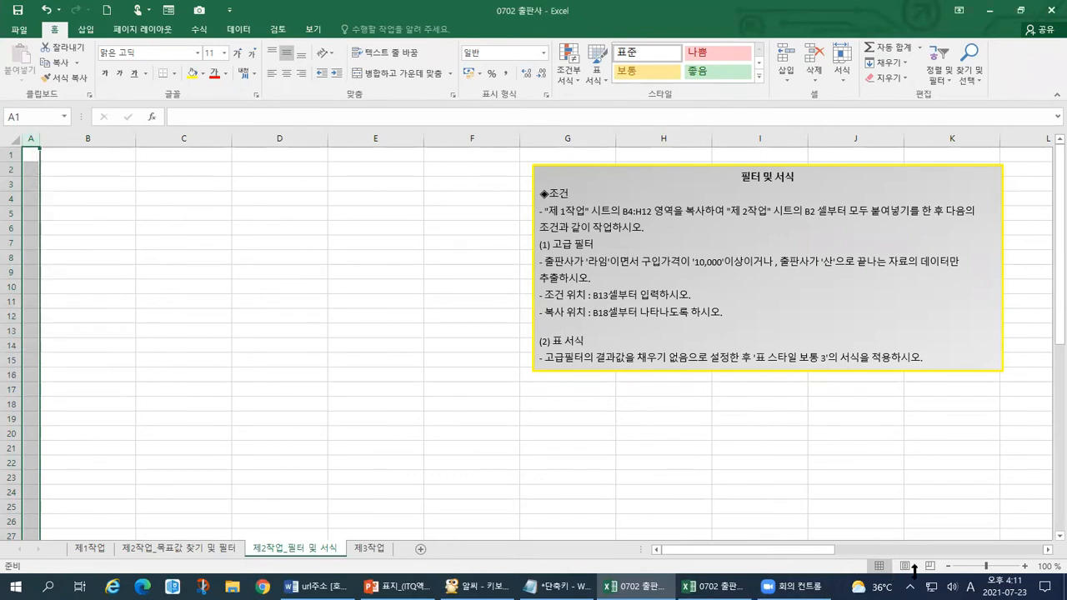
Step: Select columns B to P together and check their column width setting, keeping the existing value
left_click(948, 567)
left_click(948, 567)
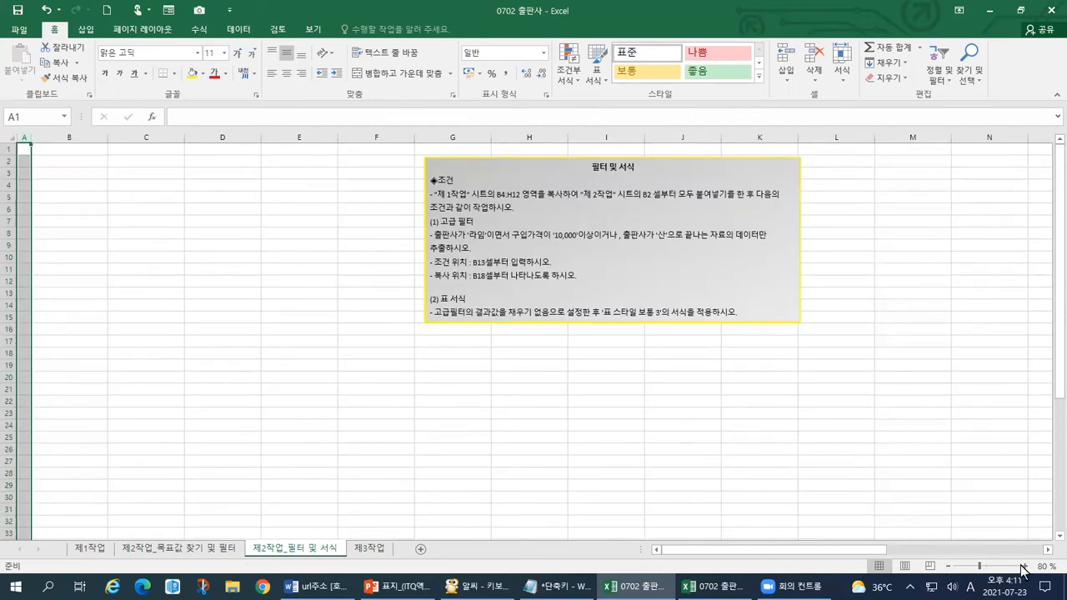
left_click(1023, 568)
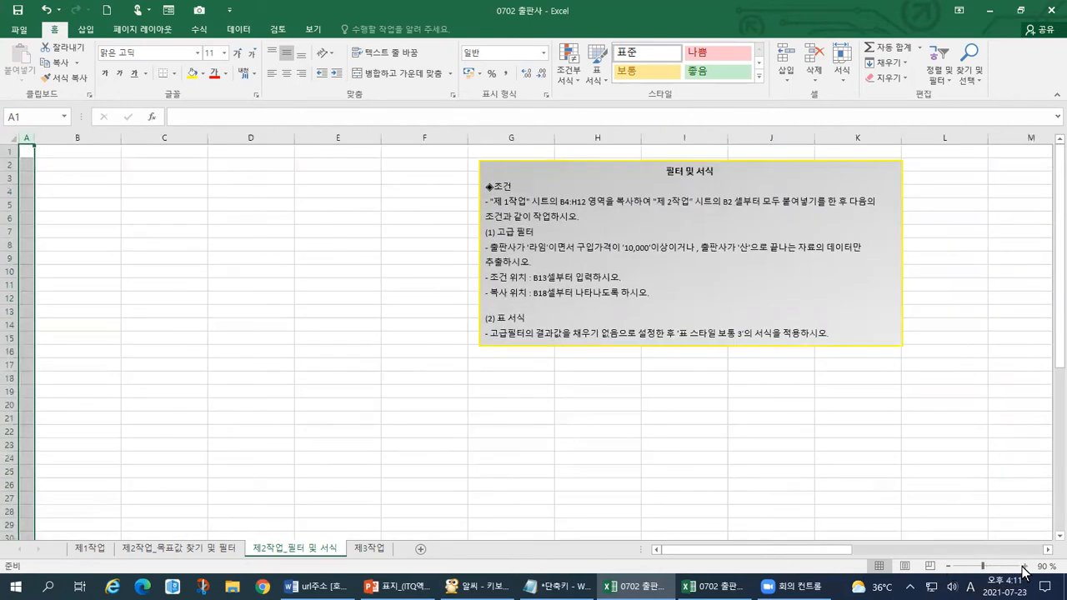
left_click(1024, 568)
left_click_drag(75, 139, 970, 140)
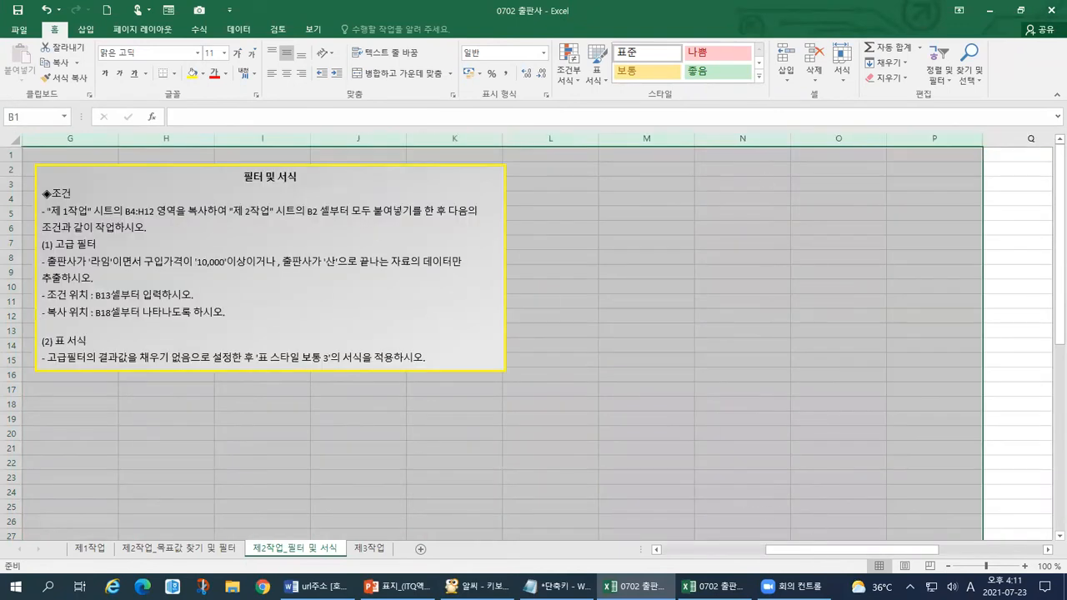
left_click(754, 551)
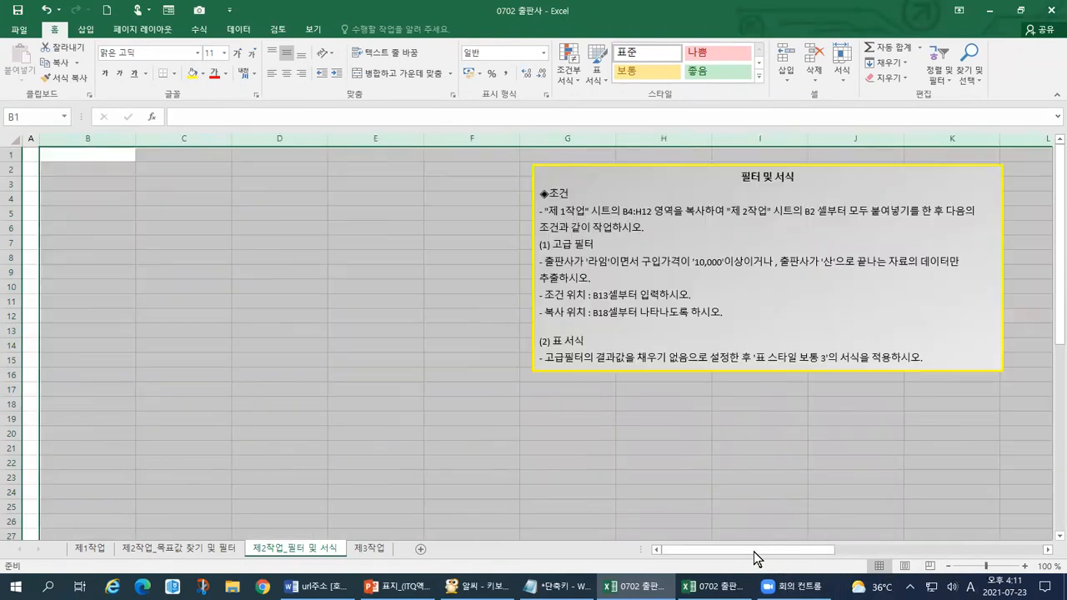
right_click(96, 141)
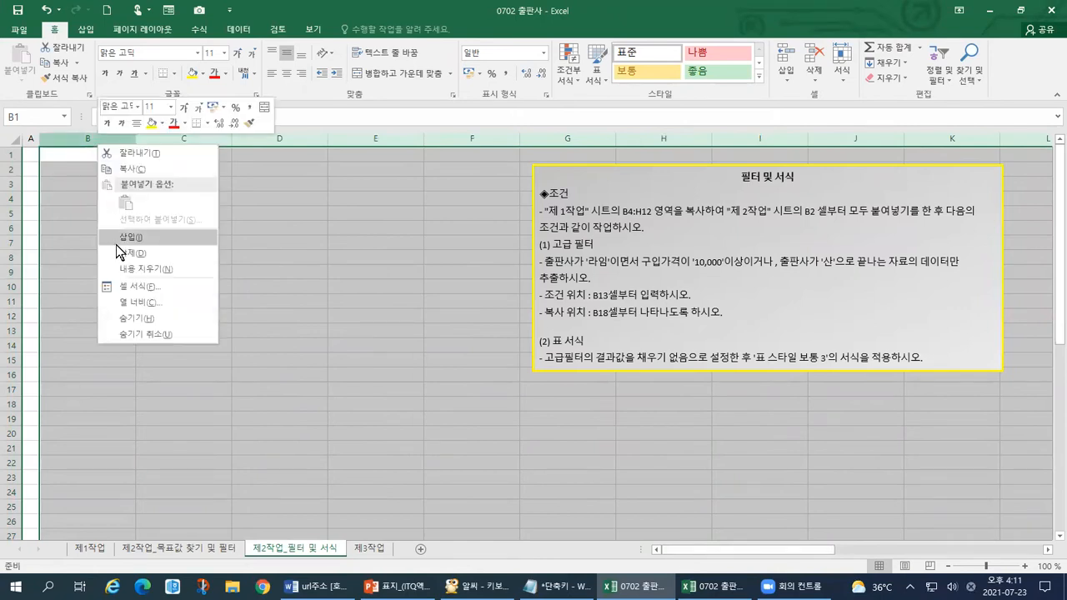
left_click(115, 287)
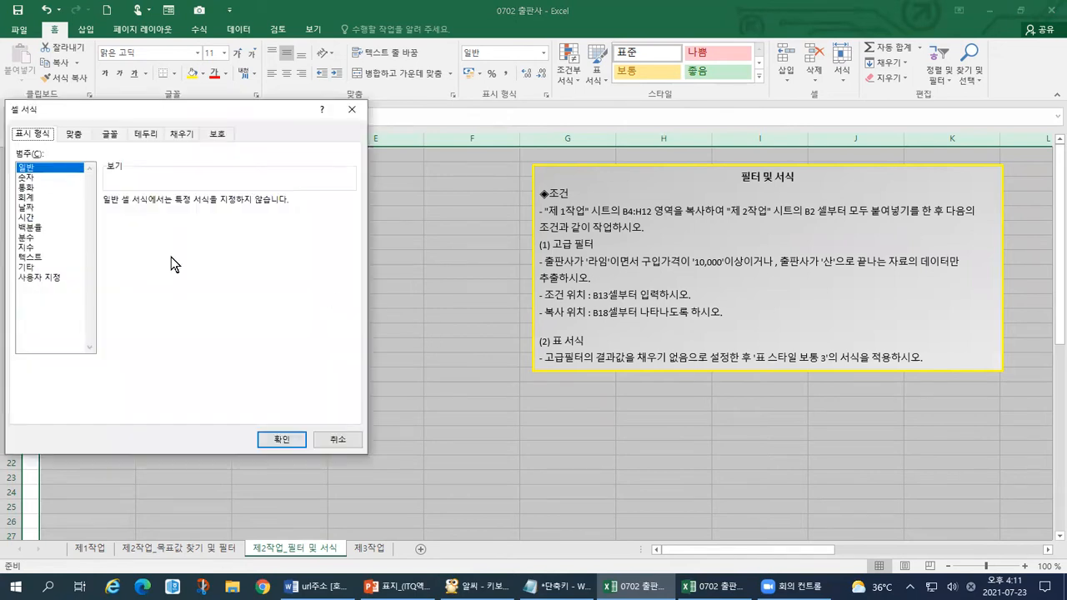
key("Escape")
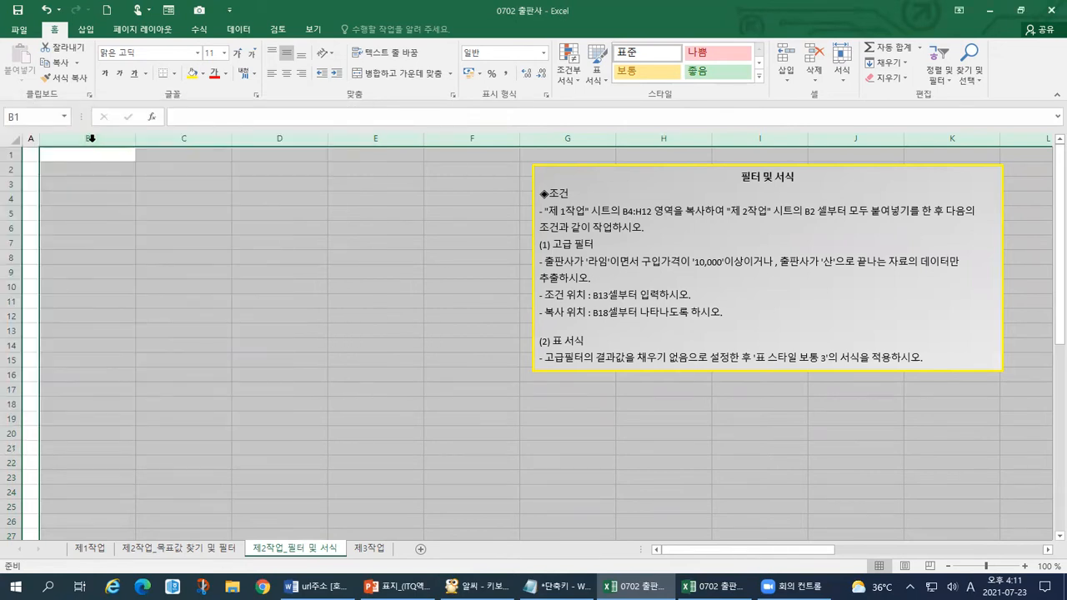
right_click(91, 138)
left_click(129, 298)
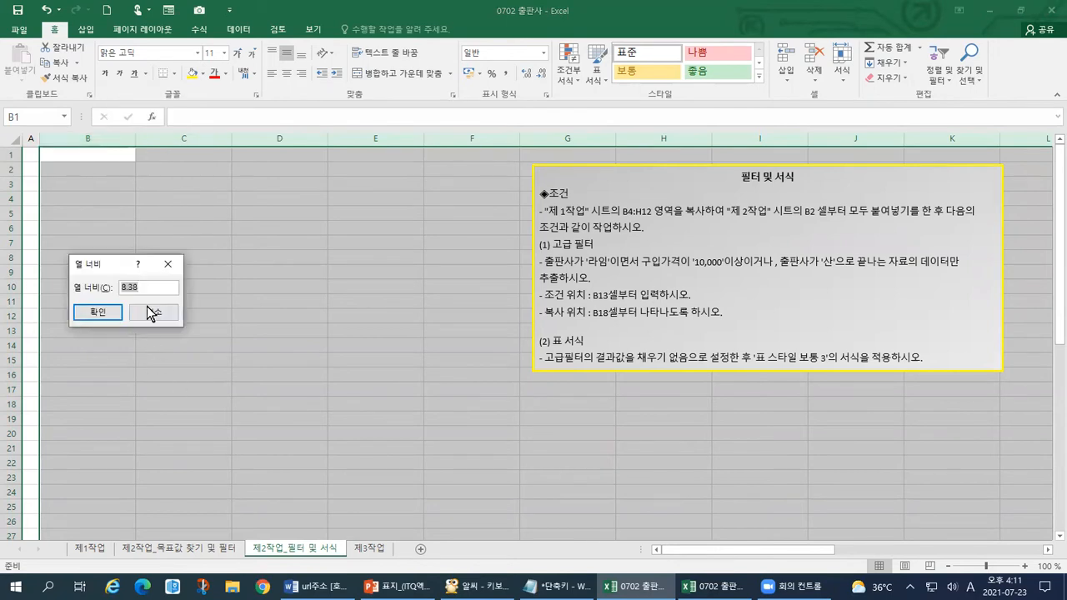
key("Return")
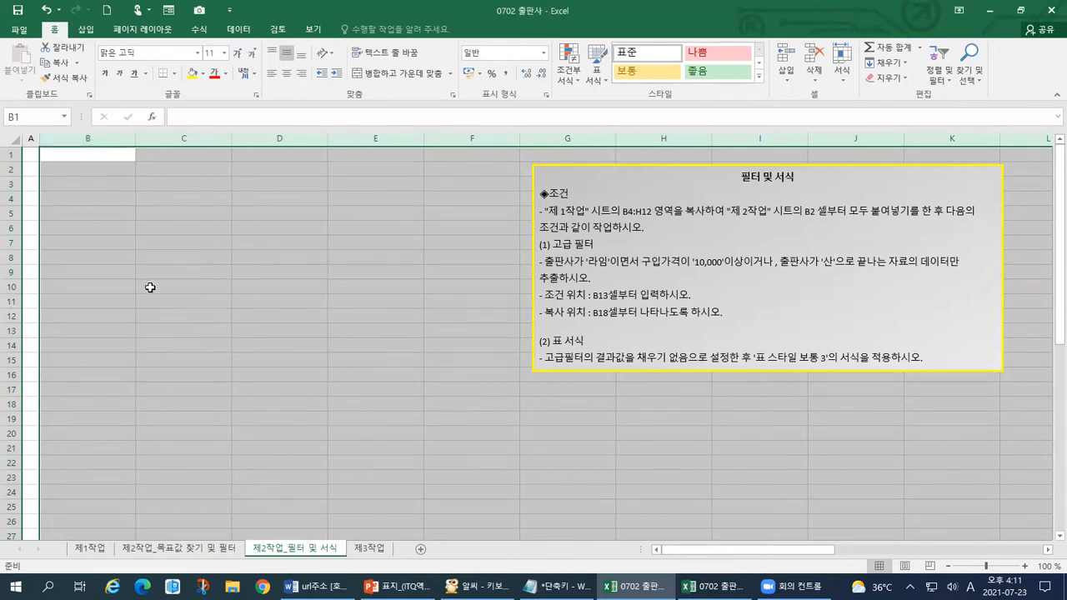
Step: Try narrowing columns B to E together, undo it, and try the same on columns B to K
left_click(92, 154)
left_click_drag(87, 139, 357, 139)
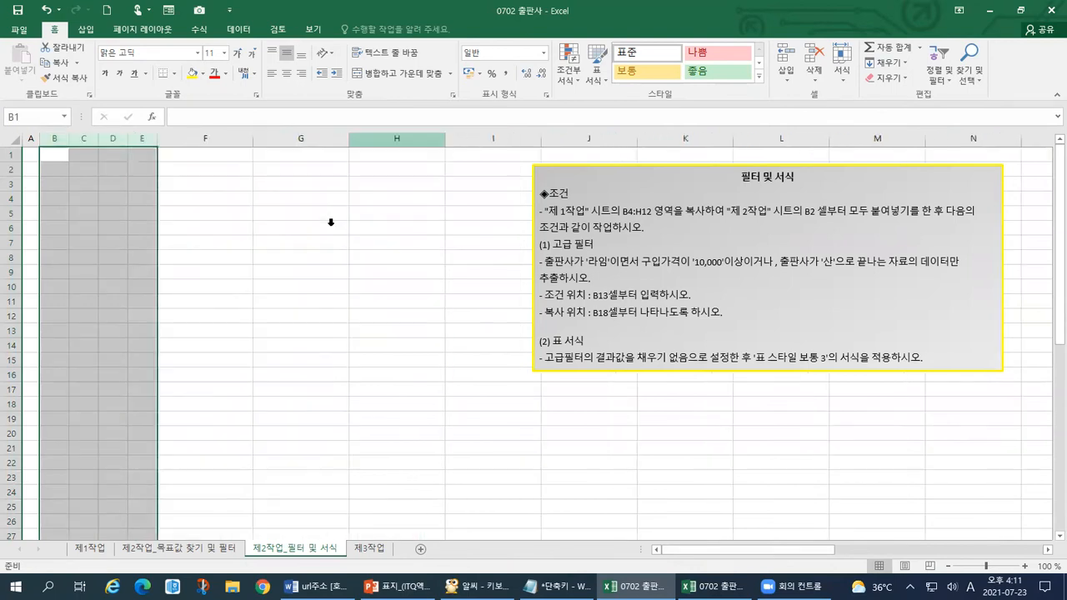
key("ctrl+z")
left_click_drag(117, 139, 953, 138)
left_click_drag(231, 139, 196, 138)
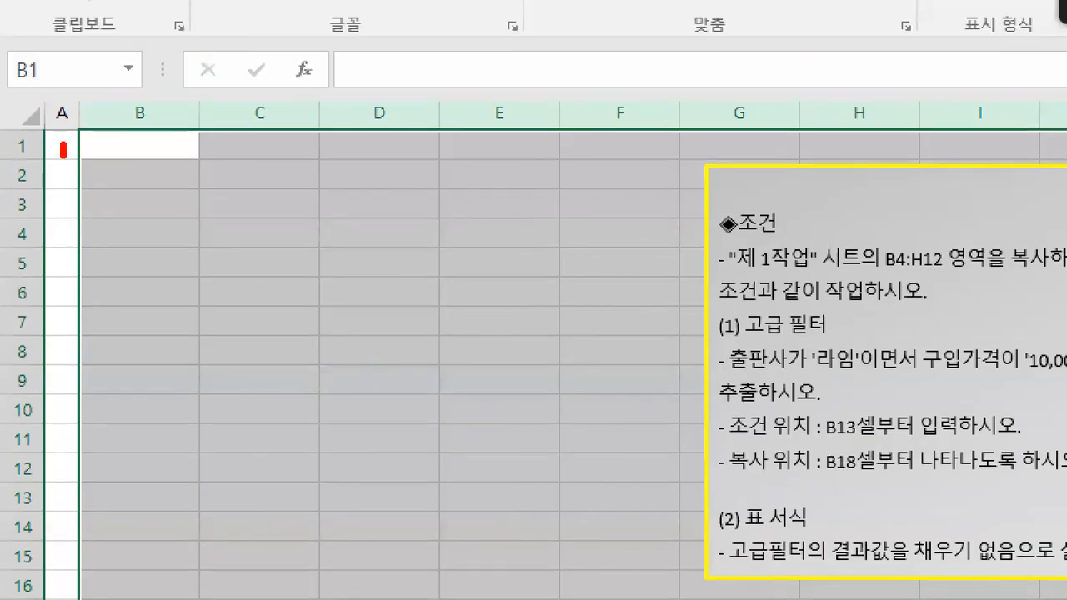
Step: Mark column A in red with a circled header, a downward arrow and a 1, draw arcs across the columns from B, and clear the marks
left_click_drag(63, 155, 65, 330)
mouse_move(64, 123)
left_mouse_down()
mouse_move(46, 134)
mouse_move(70, 90)
mouse_move(73, 132)
left_mouse_up()
mouse_move(46, 335)
left_mouse_down()
mouse_move(57, 356)
mouse_move(76, 336)
left_mouse_up()
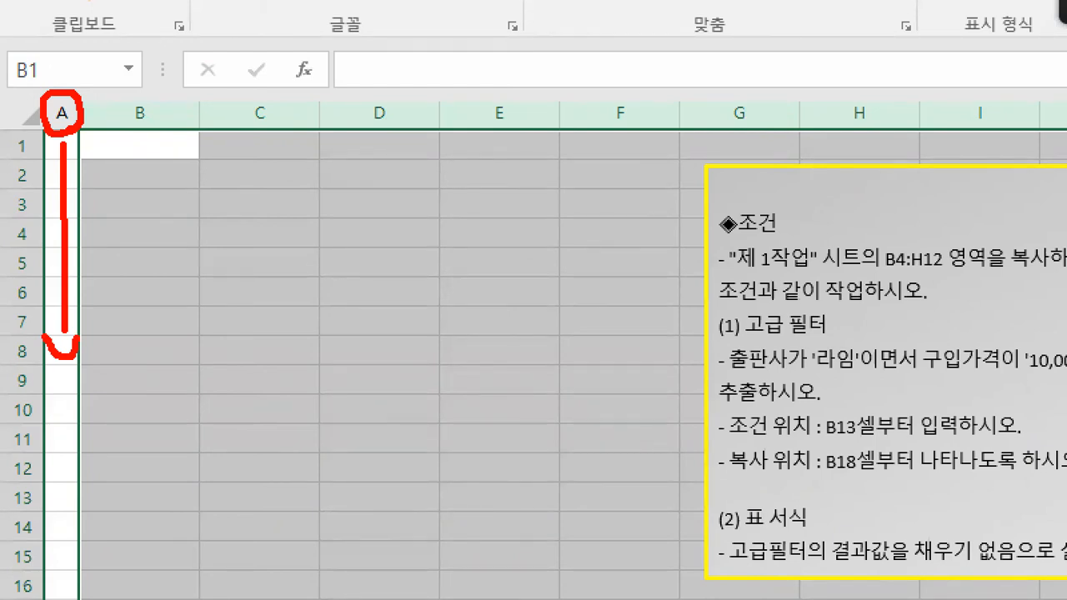
left_click_drag(58, 389, 64, 415)
mouse_move(97, 155)
left_mouse_down()
mouse_move(199, 173)
mouse_move(421, 108)
mouse_move(584, 152)
mouse_move(627, 178)
left_mouse_up()
key("Escape")
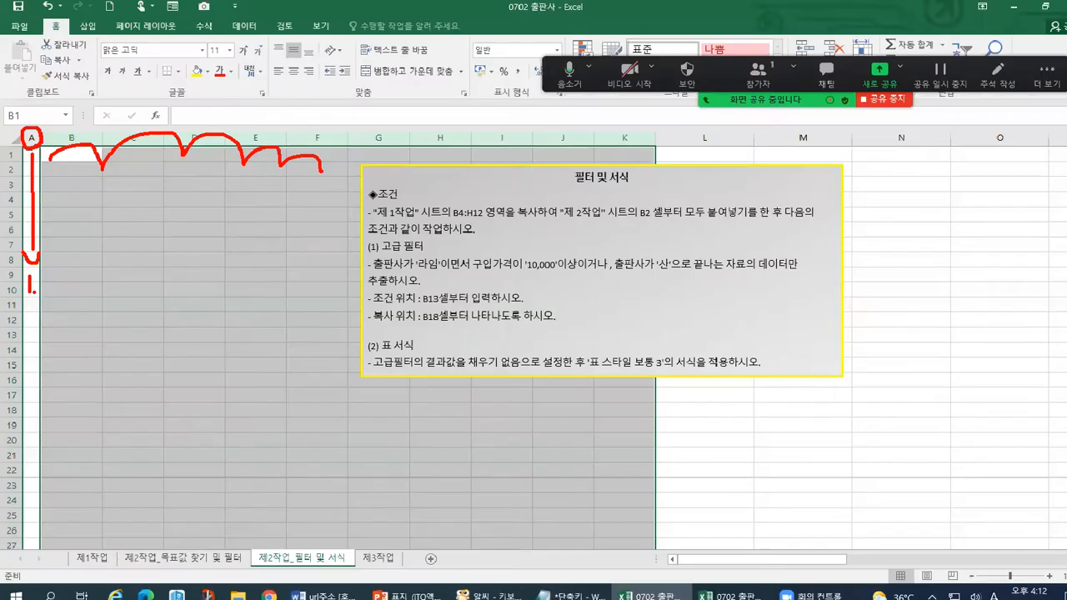
Step: Undo the last column width change, narrow columns B to K together again, and select cell B2
key("ctrl+z")
key("ctrl+z")
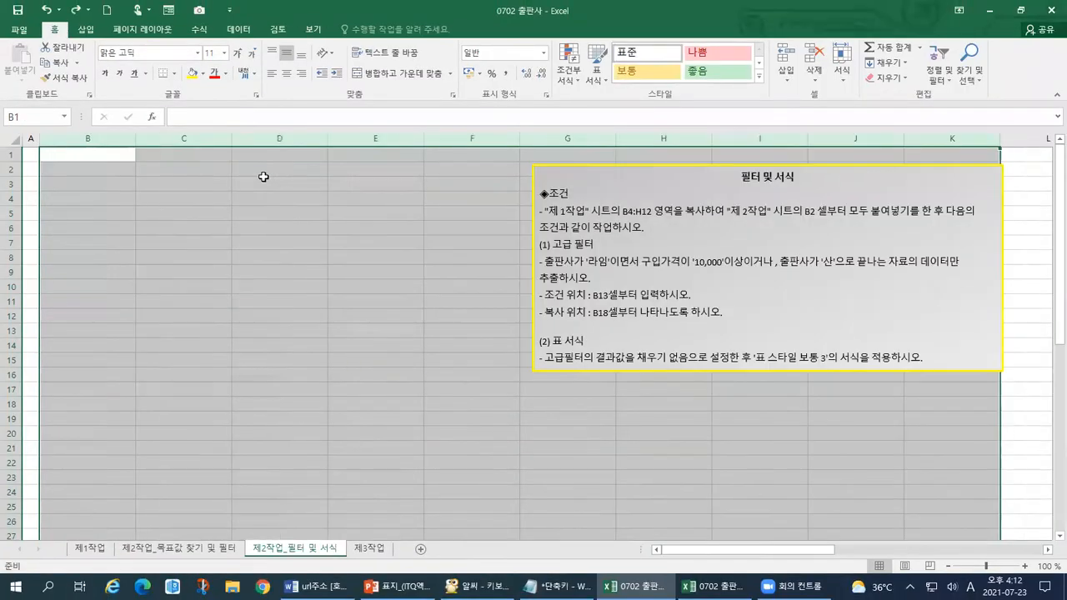
left_click_drag(136, 142, 109, 198)
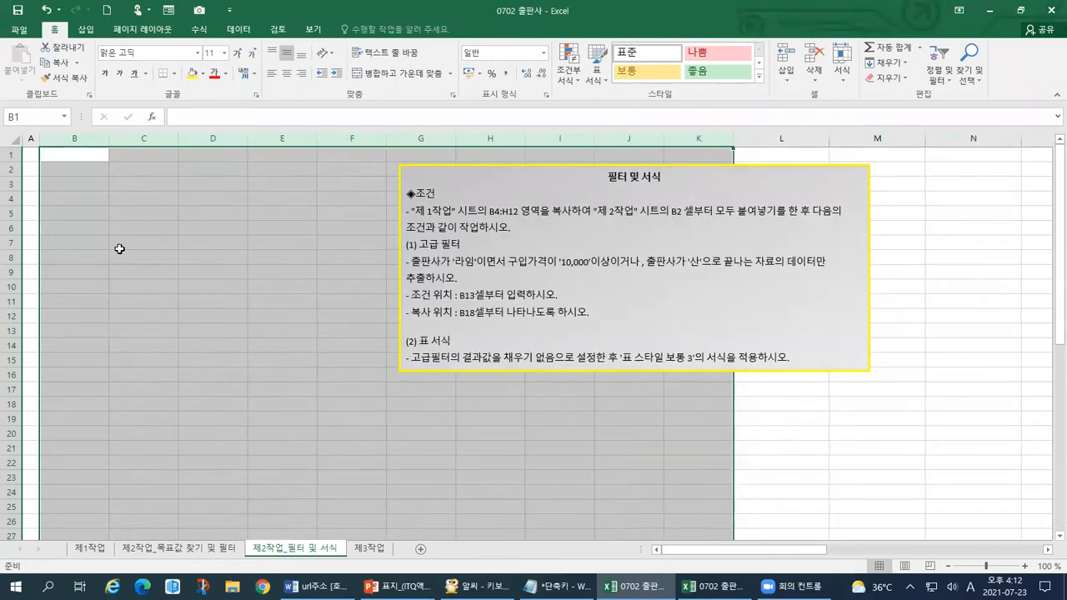
left_click(75, 174)
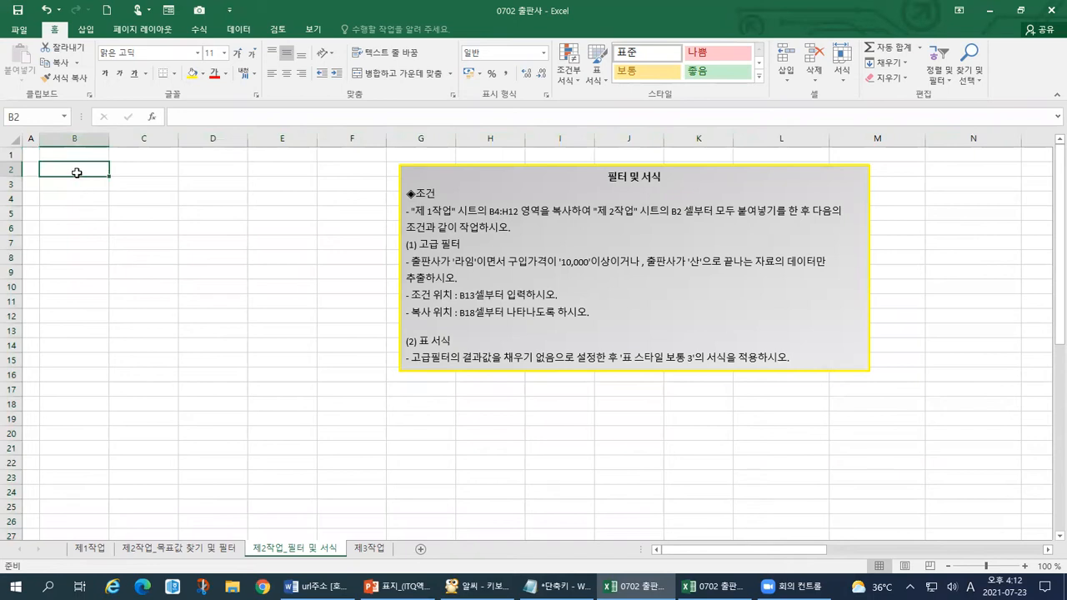
Step: Copy range B4:H12 on the 제1작업 sheet, glancing at the keyboard picture in 알씨, and return to the 제2작업_필터 및 서식 sheet
key("alt+Tab")
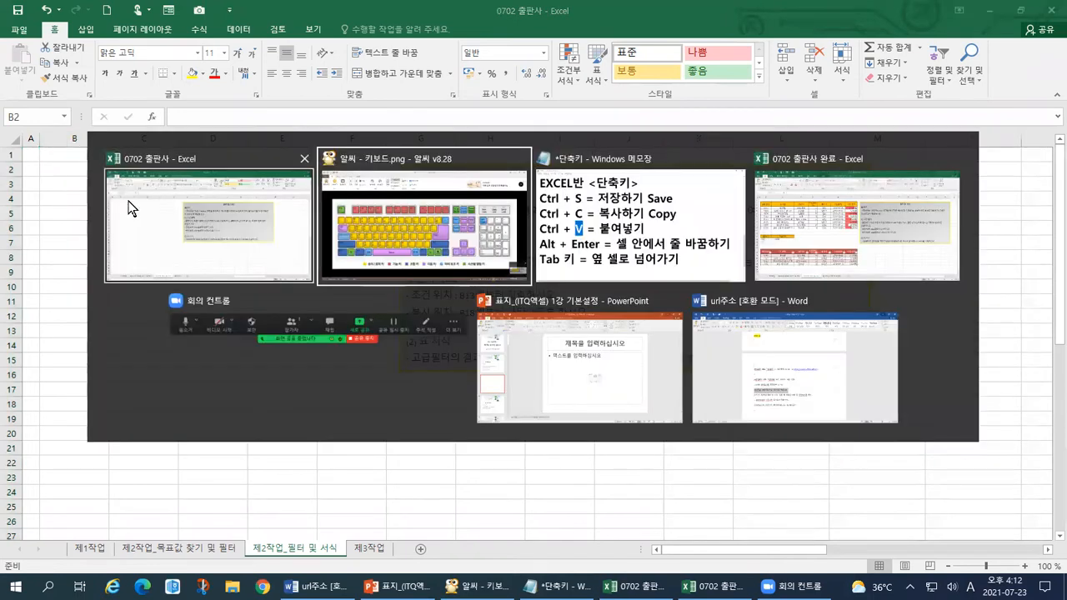
left_click(131, 208)
left_click(93, 548)
key("alt+Tab")
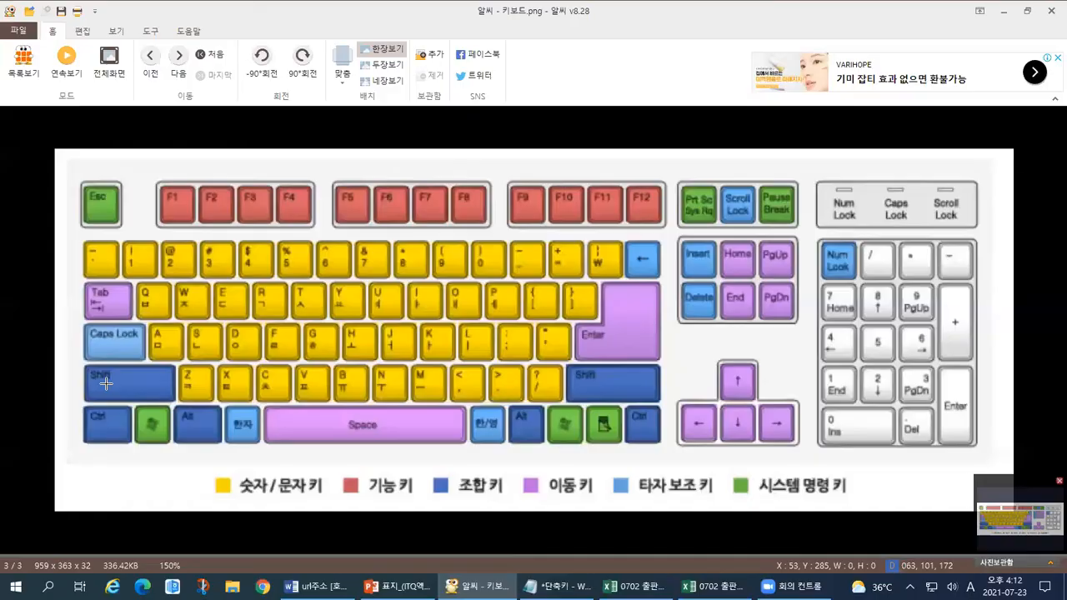
key("alt+Tab")
left_click(264, 550)
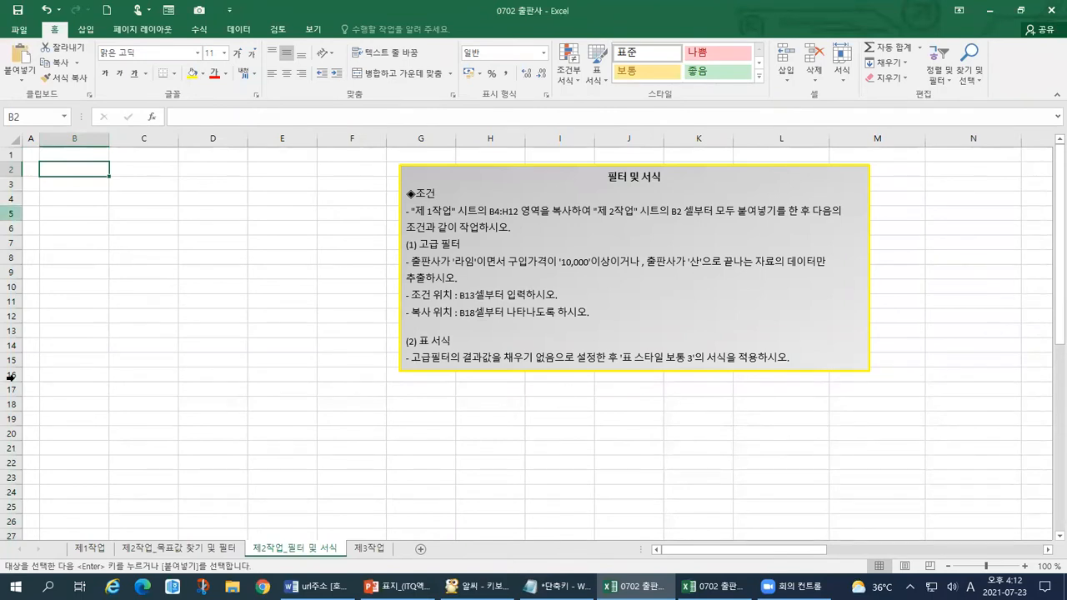
Step: On the 제1작업 sheet, draw red arcs along the columns of the copied table to point out their differing widths, and clear the marks
left_click(91, 549)
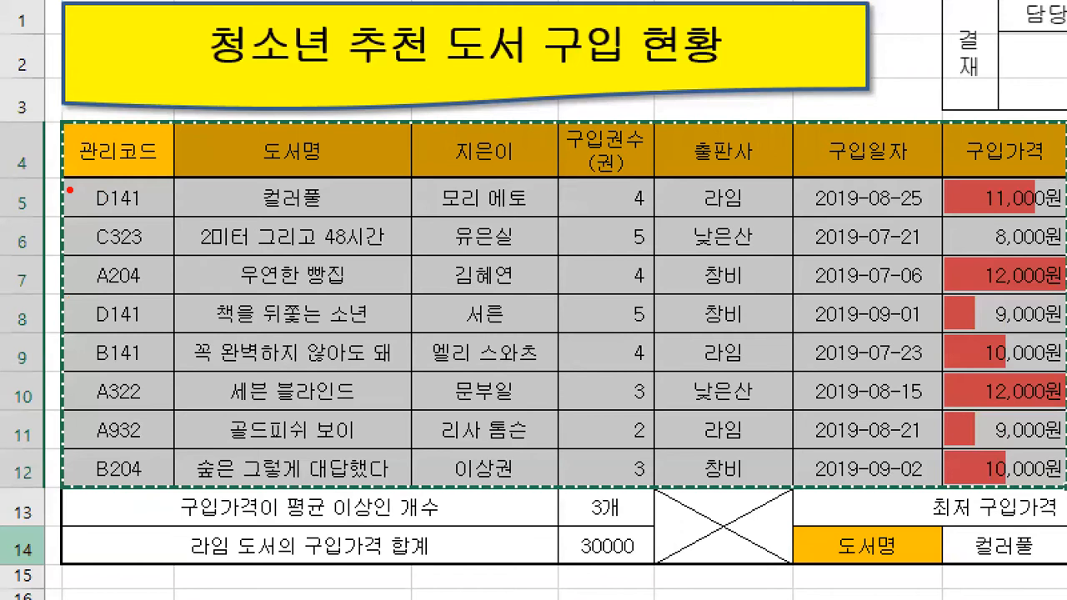
mouse_move(50, 176)
left_mouse_down()
mouse_move(171, 180)
mouse_move(185, 205)
mouse_move(419, 198)
mouse_move(559, 179)
mouse_move(600, 217)
mouse_move(656, 176)
mouse_move(767, 210)
mouse_move(932, 179)
mouse_move(1049, 233)
mouse_move(1066, 176)
mouse_move(989, 106)
mouse_move(946, 134)
mouse_move(804, 125)
mouse_move(710, 90)
mouse_move(567, 132)
mouse_move(419, 143)
left_mouse_up()
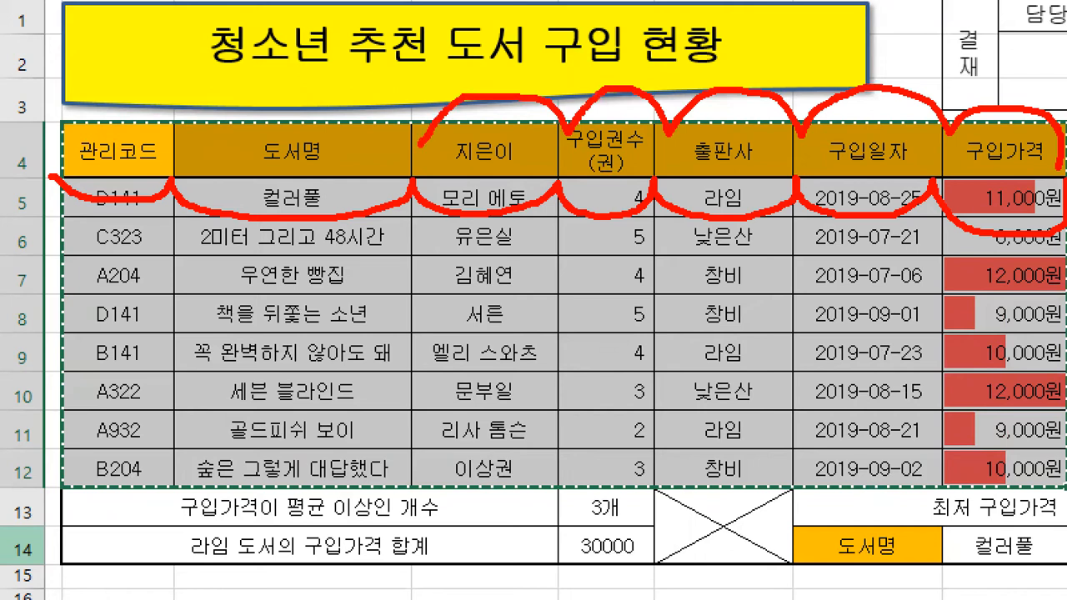
key("Escape")
Step: Paste the copied table at B2 of the 제2작업_필터 및 서식 sheet, and move the instruction text box off it to start around column I
key("alt+Tab")
key("alt+Tab")
left_click(270, 546)
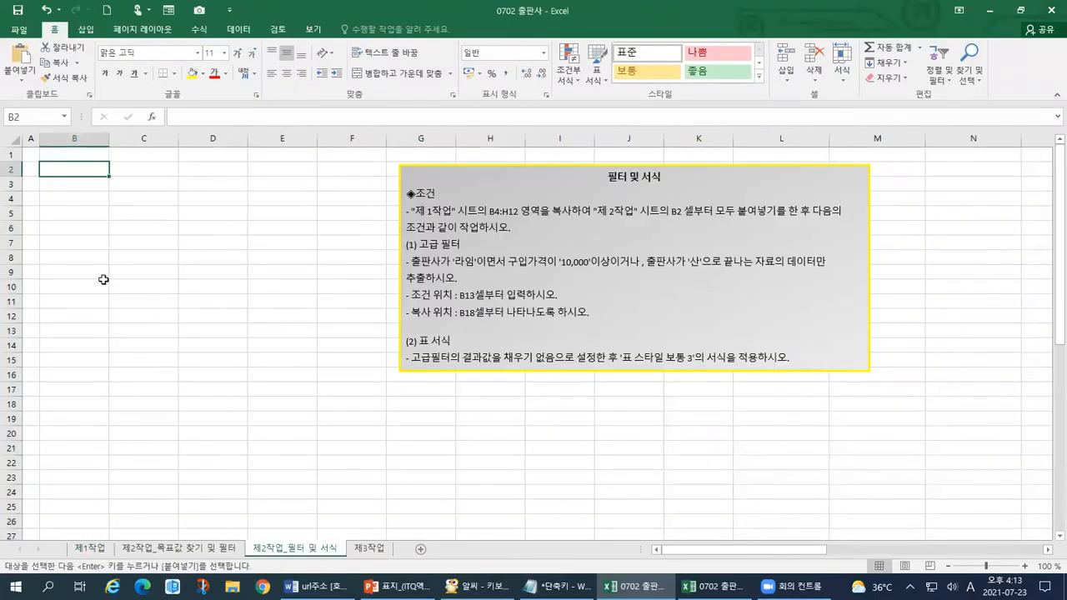
key("ctrl+v")
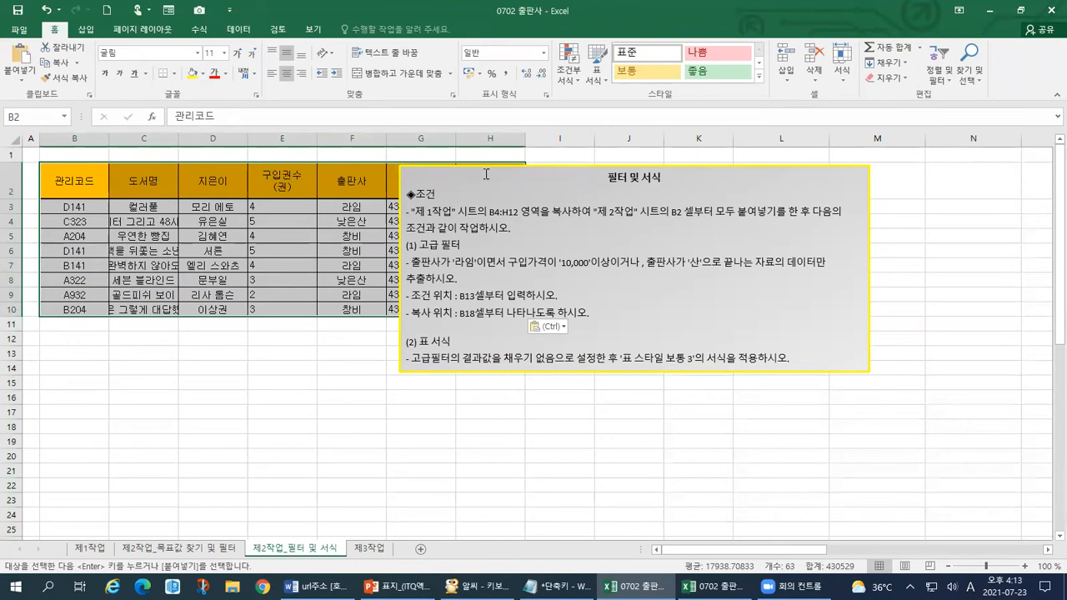
left_click(517, 166)
left_click_drag(567, 167, 720, 157)
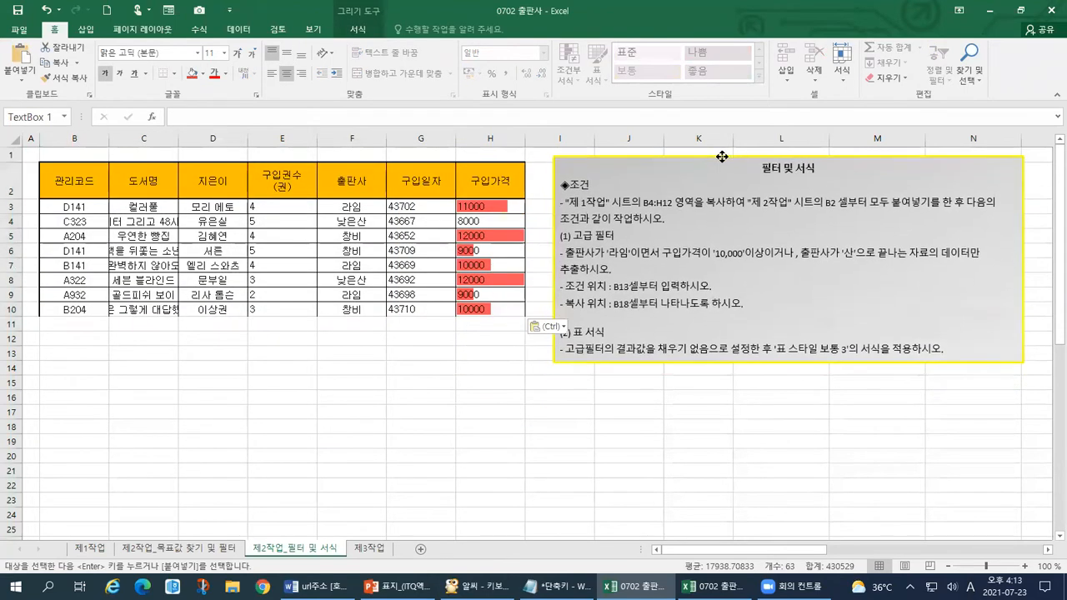
Step: Narrow columns B to H of the pasted table and draw red strokes over the cut-off columns
left_click_drag(84, 138, 420, 139)
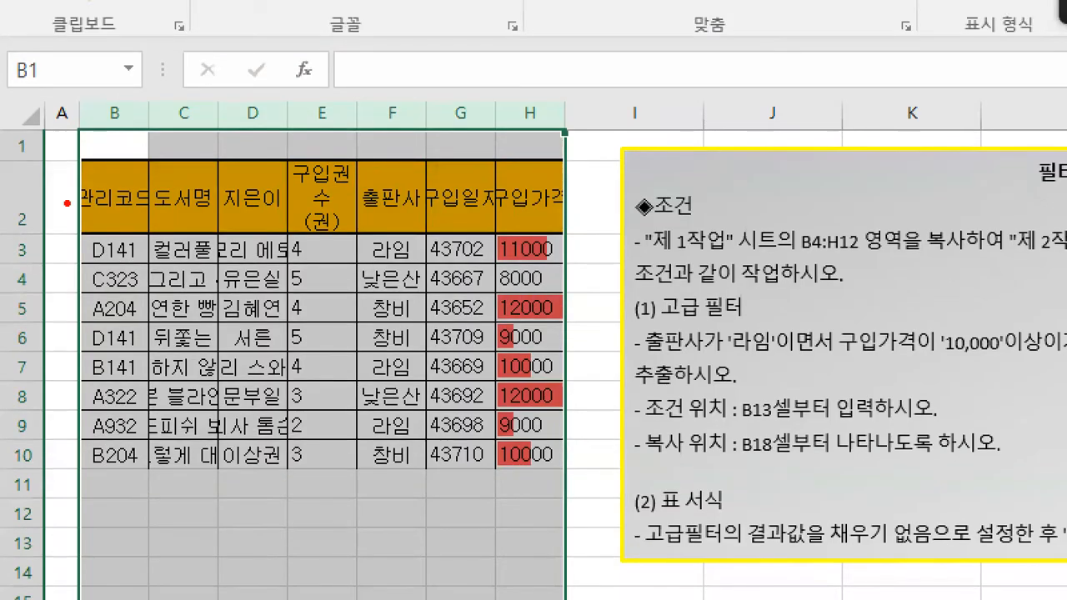
mouse_move(220, 234)
left_mouse_down()
mouse_move(220, 373)
mouse_move(265, 444)
mouse_move(309, 335)
mouse_move(222, 235)
mouse_move(131, 241)
mouse_move(143, 429)
mouse_move(205, 429)
left_mouse_up()
left_click_drag(448, 239, 457, 443)
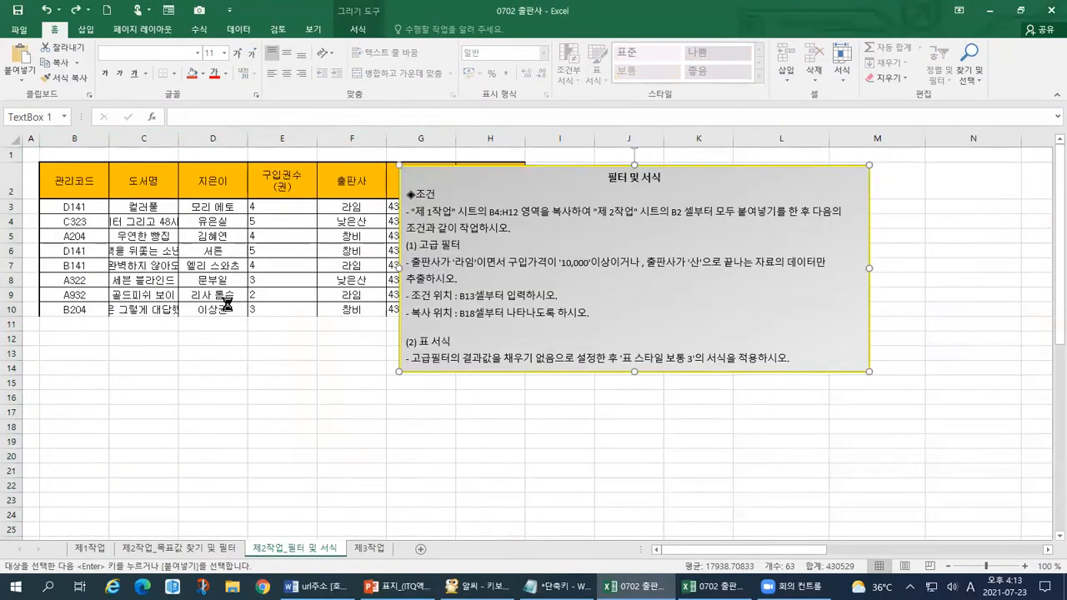
Step: Undo the column narrowing and the table paste, and move the instruction text box to start around column I
key("ctrl+z")
left_click(553, 162)
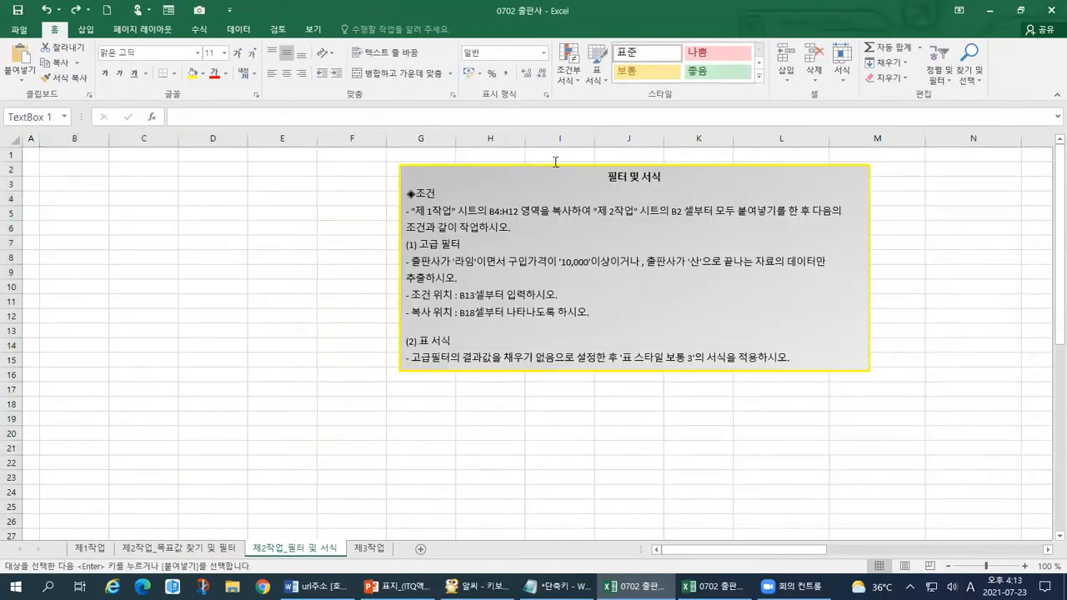
left_click_drag(543, 162, 676, 156)
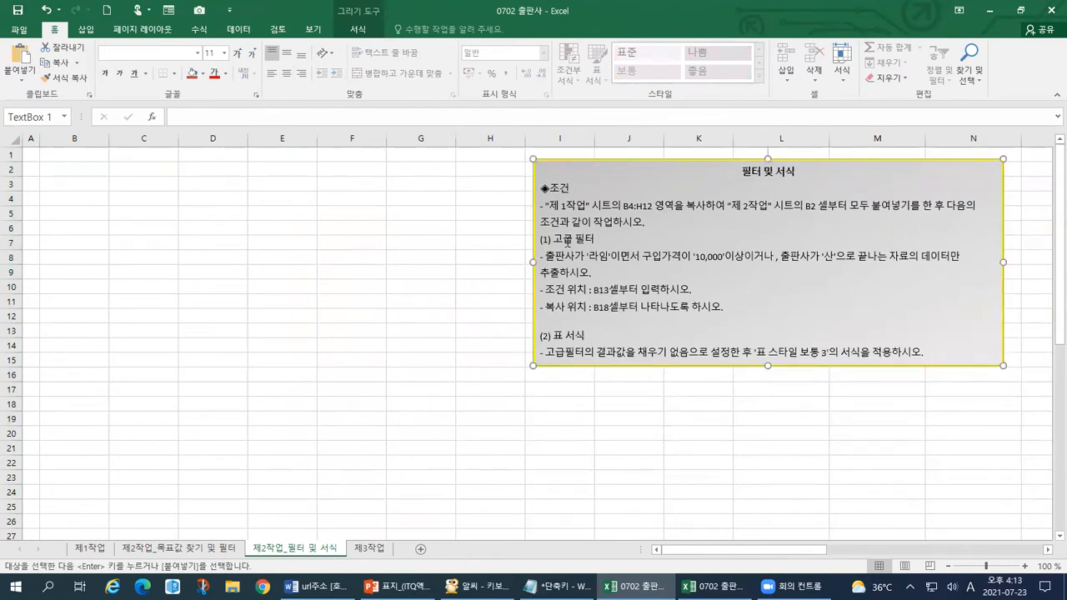
Step: Show the 제1작업 sheet and draw a red mark across the columns of the copied range B4:H12
left_click(214, 551)
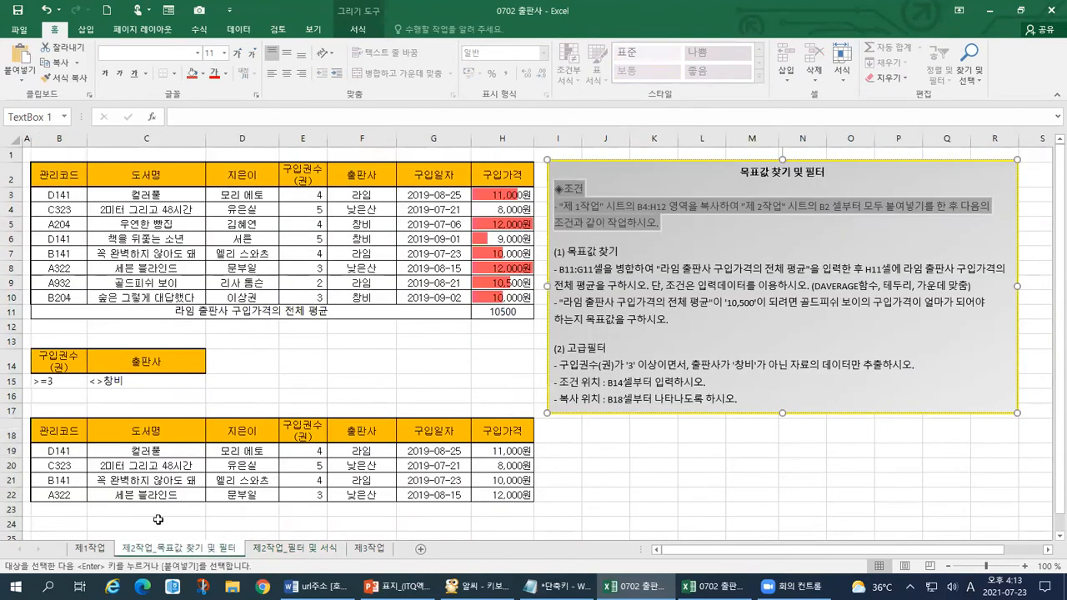
left_click(96, 551)
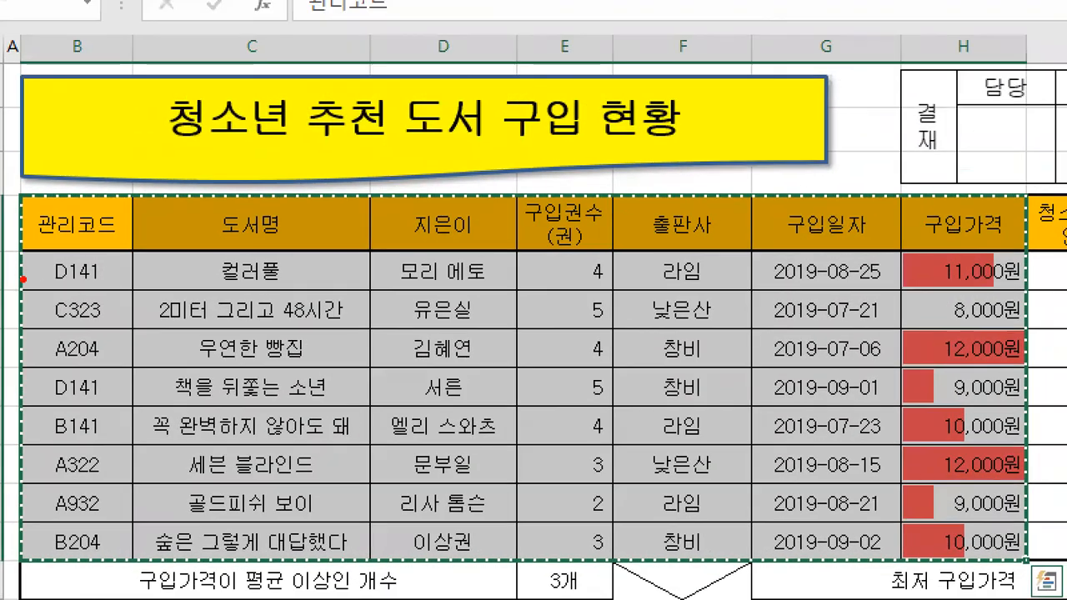
mouse_move(19, 227)
left_mouse_down()
mouse_move(99, 174)
mouse_move(129, 200)
mouse_move(275, 143)
mouse_move(359, 185)
mouse_move(445, 149)
mouse_move(518, 198)
mouse_move(620, 159)
mouse_move(623, 208)
mouse_move(756, 197)
mouse_move(867, 156)
mouse_move(907, 194)
mouse_move(1003, 175)
mouse_move(1024, 198)
left_mouse_up()
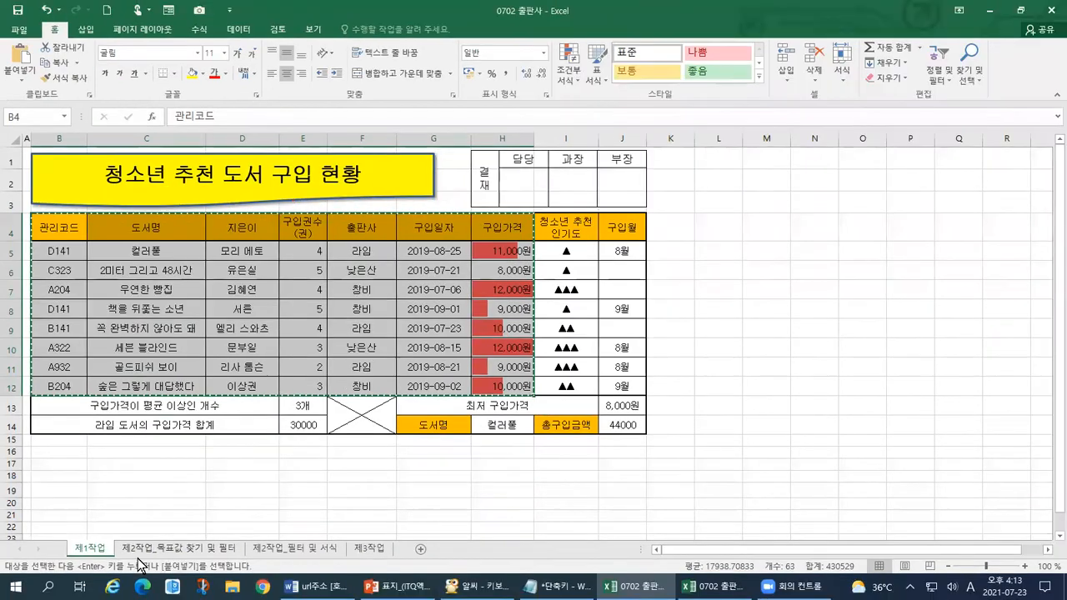
Step: Return to the 제2작업_필터 및 서식 sheet, select cell B2, and circle the 홈 and 붙여넣기 commands in red
left_click(266, 554)
left_click(70, 167)
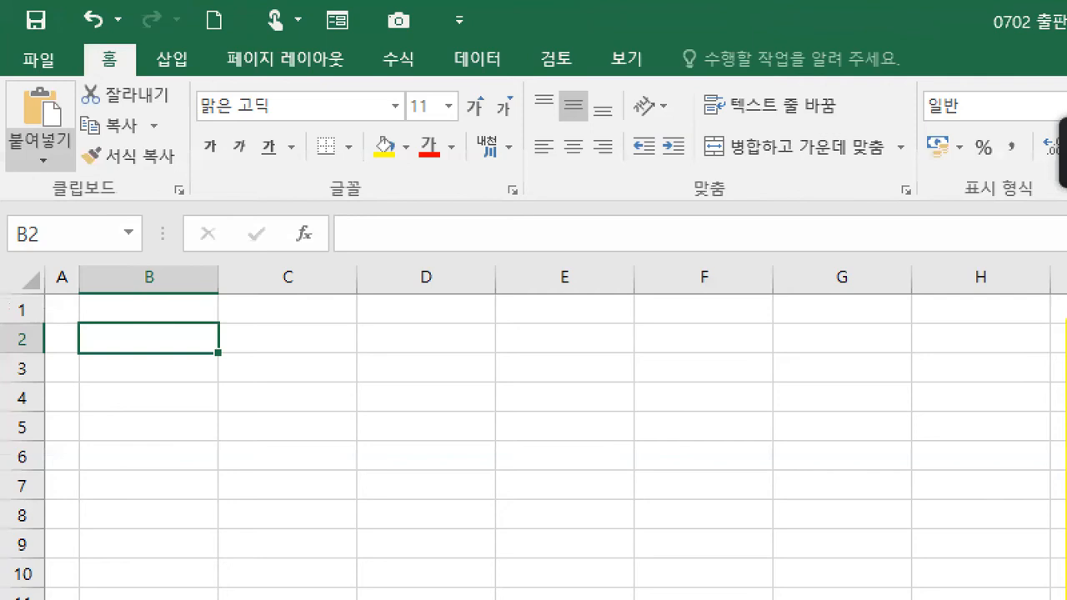
left_click_drag(126, 79, 83, 72)
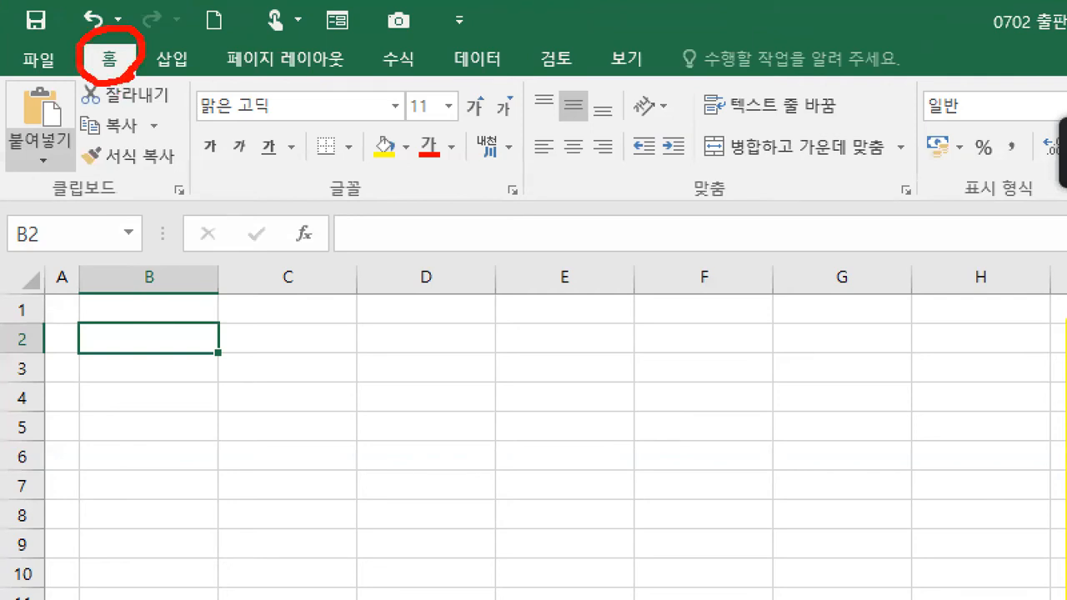
mouse_move(89, 171)
left_mouse_down()
mouse_move(36, 195)
mouse_move(2, 73)
left_mouse_up()
left_click_drag(55, 45, 71, 199)
mouse_move(53, 163)
left_mouse_down()
mouse_move(50, 175)
mouse_move(25, 158)
mouse_move(48, 150)
mouse_move(53, 161)
left_mouse_up()
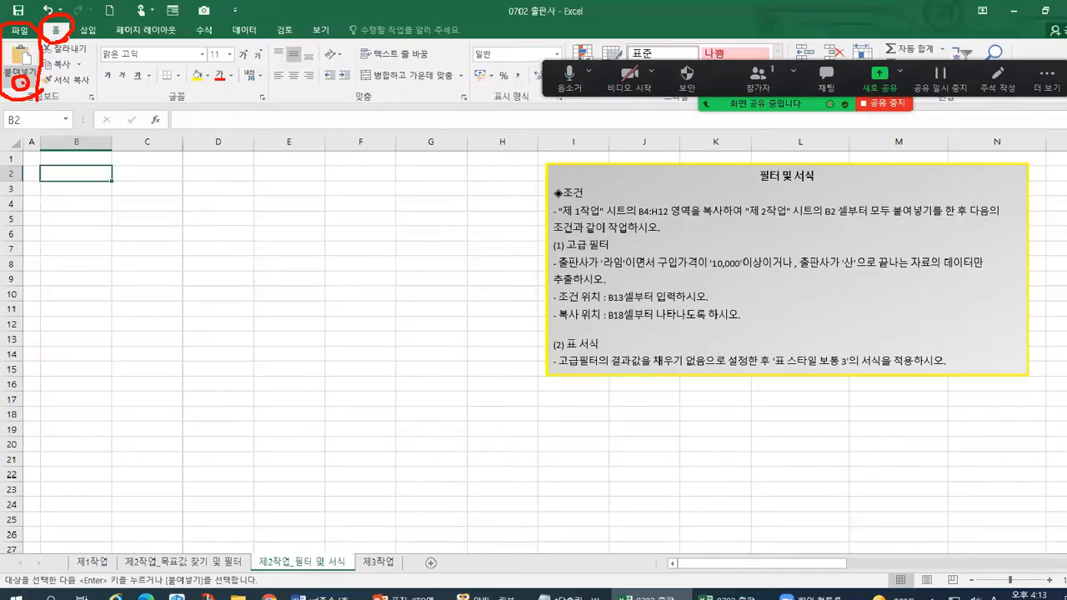
Step: Show the paste options and mark the list and its 선택하여 붙여넣기 entry in red
left_click(42, 160)
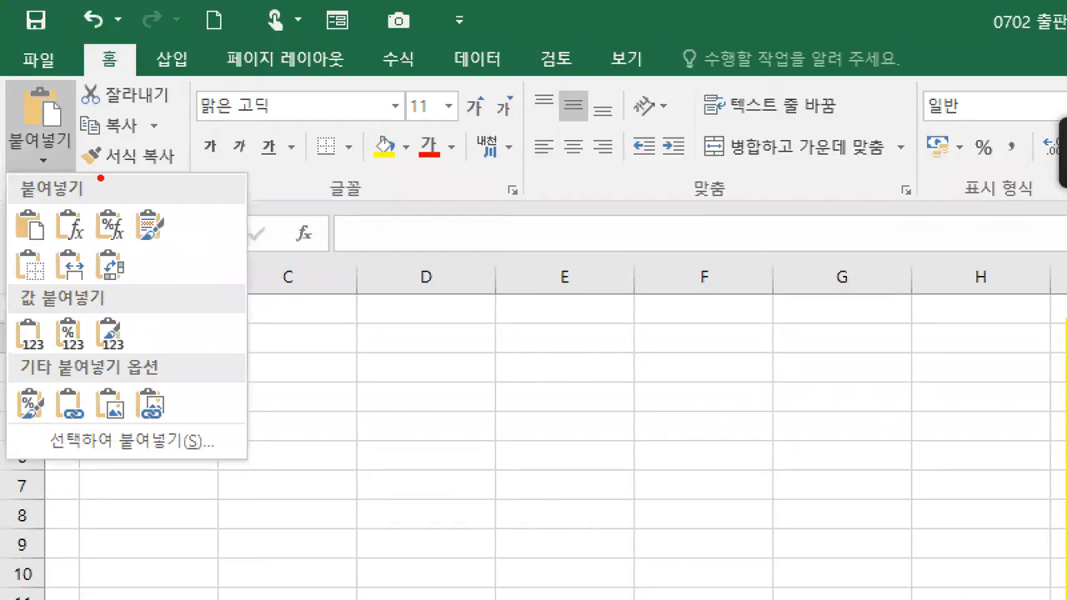
mouse_move(100, 177)
left_mouse_down()
mouse_move(221, 302)
mouse_move(218, 427)
mouse_move(185, 478)
left_mouse_up()
mouse_move(35, 456)
left_mouse_down()
mouse_move(203, 457)
mouse_move(160, 417)
mouse_move(40, 416)
mouse_move(48, 472)
left_mouse_up()
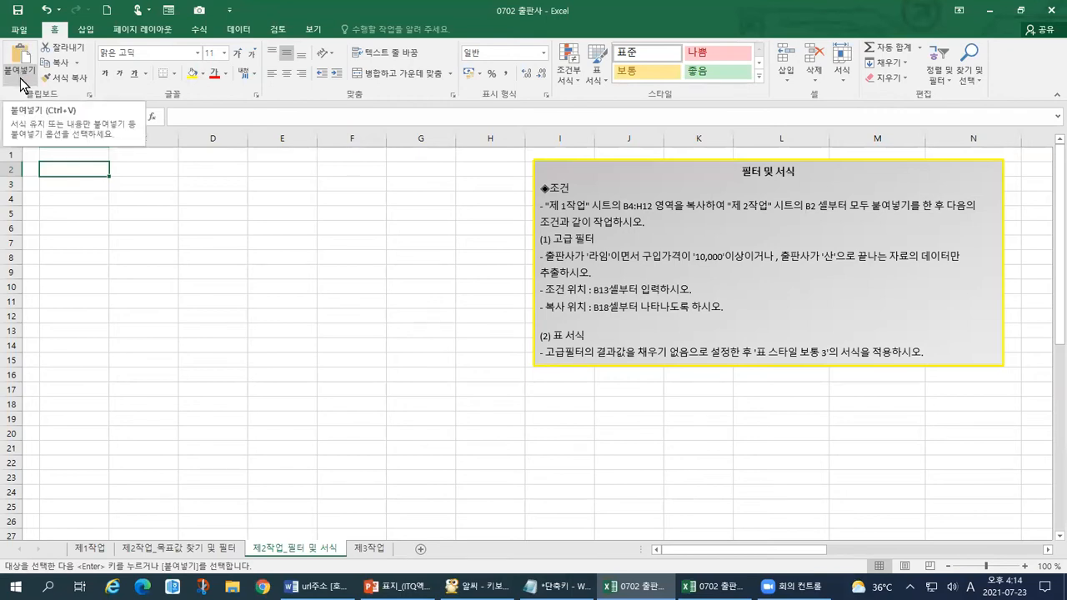
Step: Open the 선택하여 붙여넣기 dialog for cell B2 and mark its options in red, including 모두 and 열 너비
left_click(20, 77)
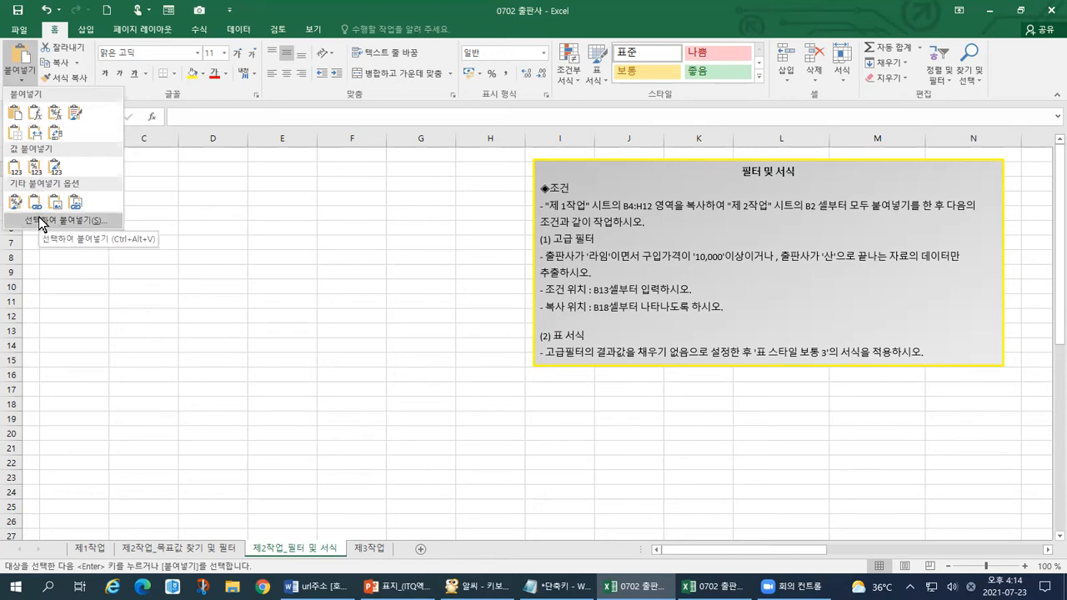
left_click(39, 222)
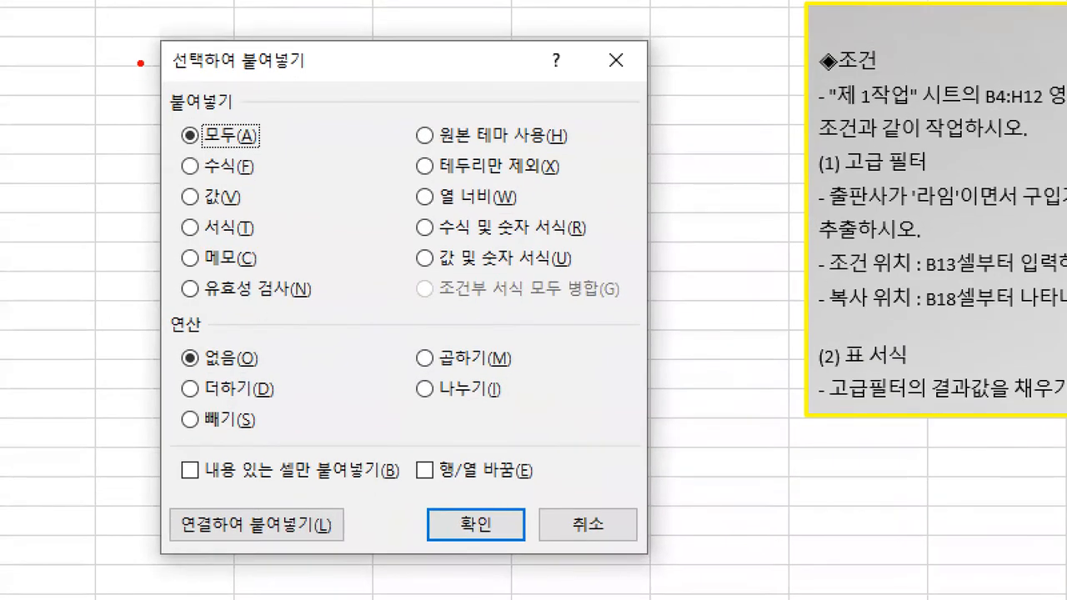
mouse_move(173, 25)
left_mouse_down()
mouse_move(125, 202)
mouse_move(188, 552)
left_mouse_up()
left_click_drag(246, 121, 262, 109)
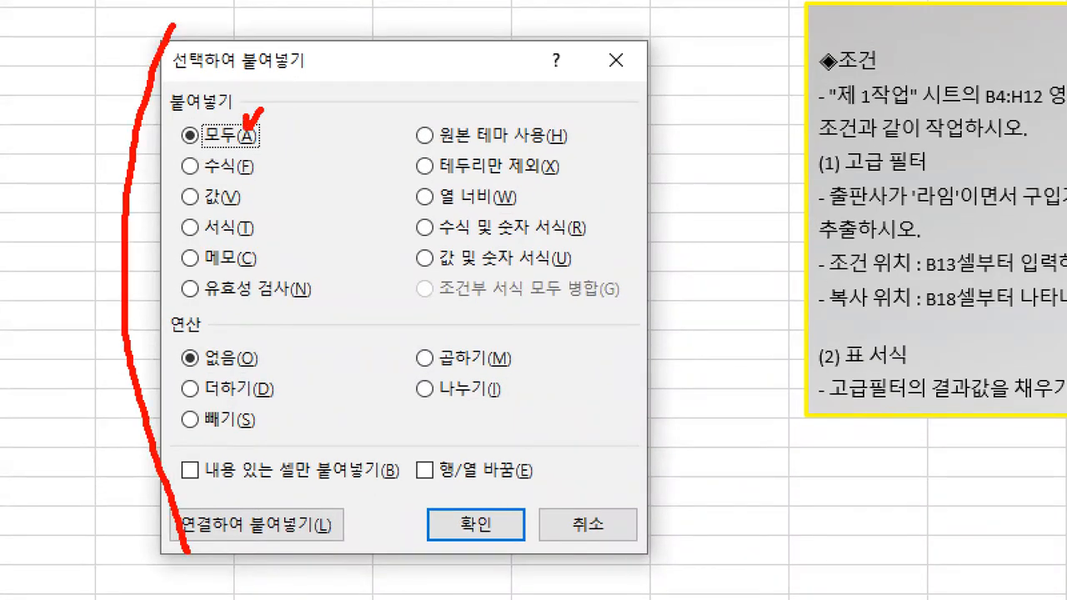
mouse_move(407, 210)
left_mouse_down()
mouse_move(467, 215)
mouse_move(529, 174)
mouse_move(379, 200)
mouse_move(421, 213)
left_mouse_up()
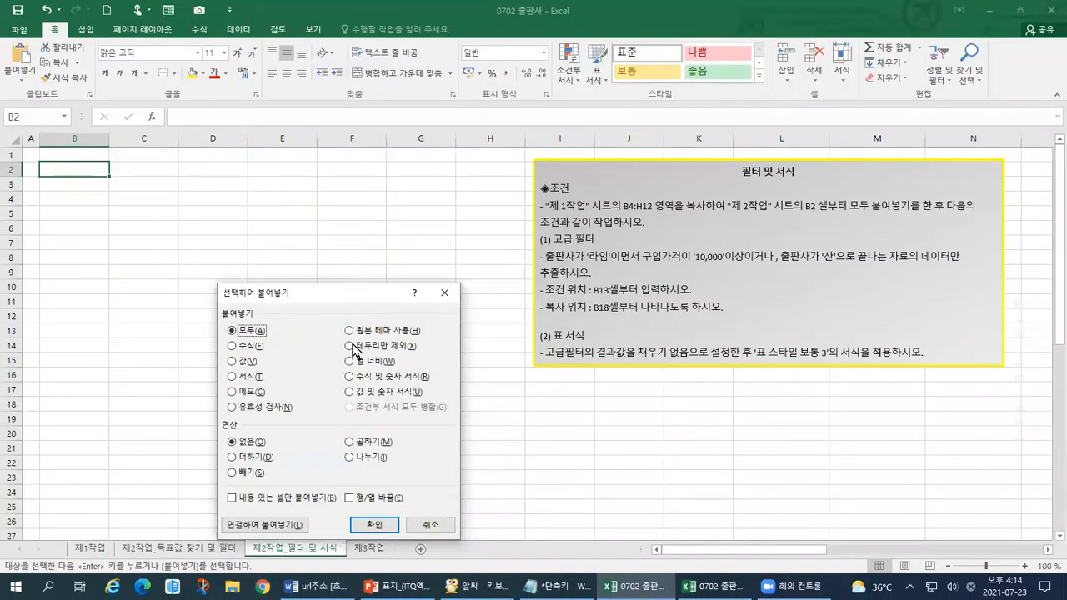
Step: Choose 열 너비 as the paste type, reposition the dialog, underline that choice, and strike through the other options in red
left_click(424, 197)
left_click_drag(331, 292, 328, 182)
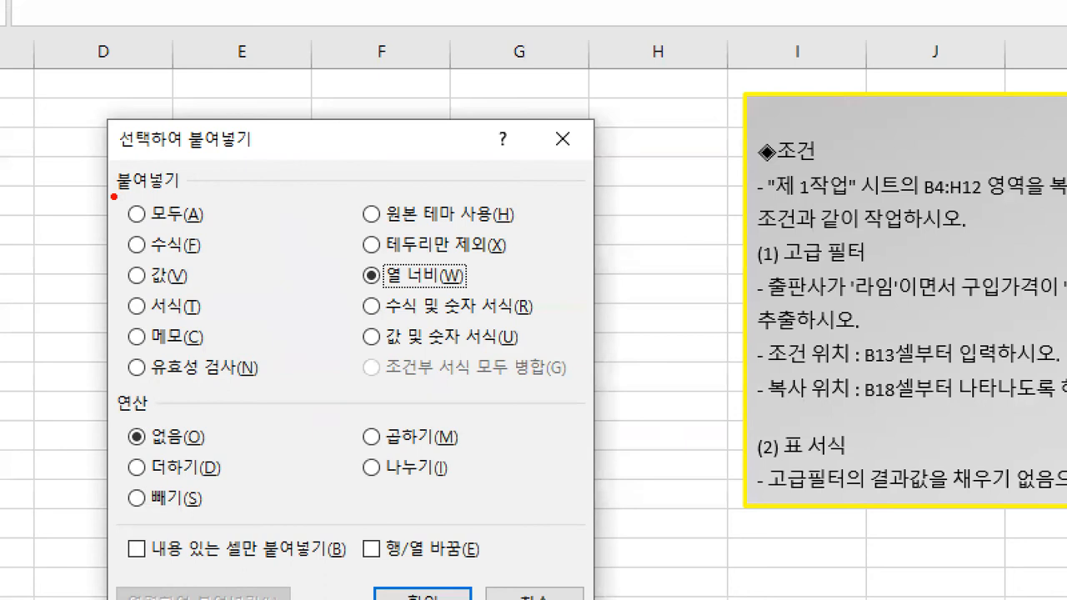
left_click_drag(113, 197, 187, 198)
left_click_drag(361, 290, 465, 292)
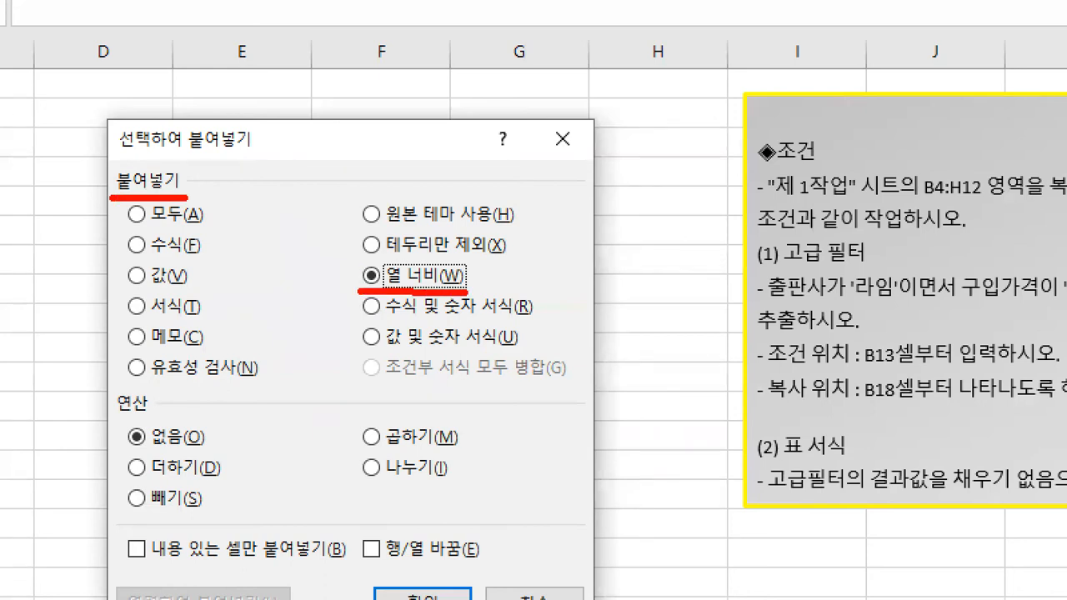
left_click_drag(285, 198, 165, 333)
left_click_drag(326, 256, 171, 471)
left_click_drag(390, 369, 265, 499)
left_click_drag(404, 430, 321, 531)
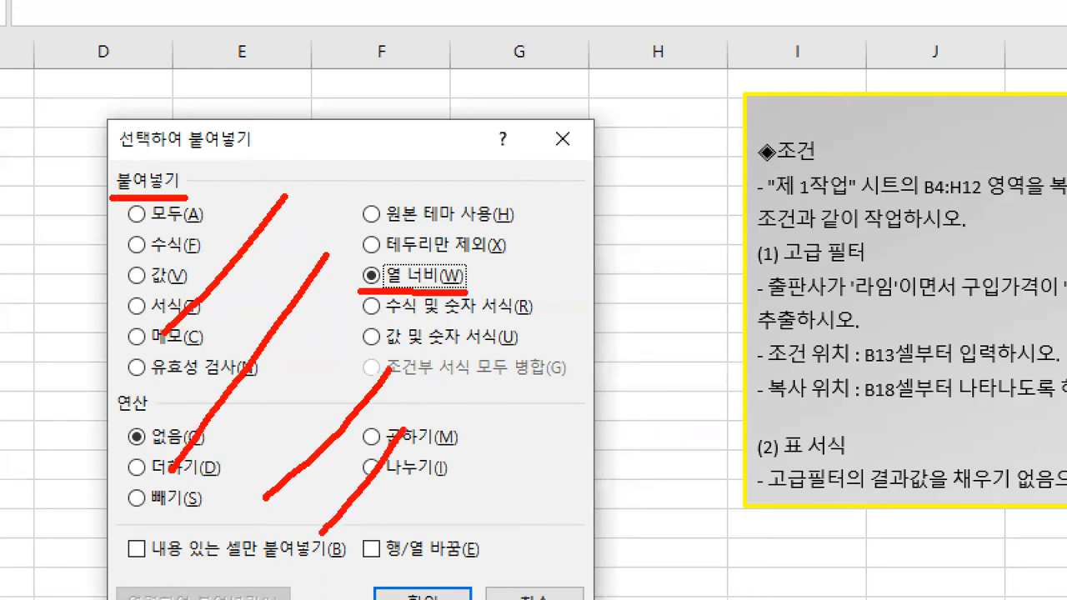
Step: Underline 열 너비 and 확인 in red, clear the marks, and paste only the copied column widths from B2
left_click_drag(443, 584, 474, 572)
key("Escape")
key("ctrl+1")
left_click(457, 291)
left_click_drag(424, 179, 566, 171)
mouse_move(439, 511)
left_mouse_down()
mouse_move(421, 515)
mouse_move(534, 506)
left_mouse_up()
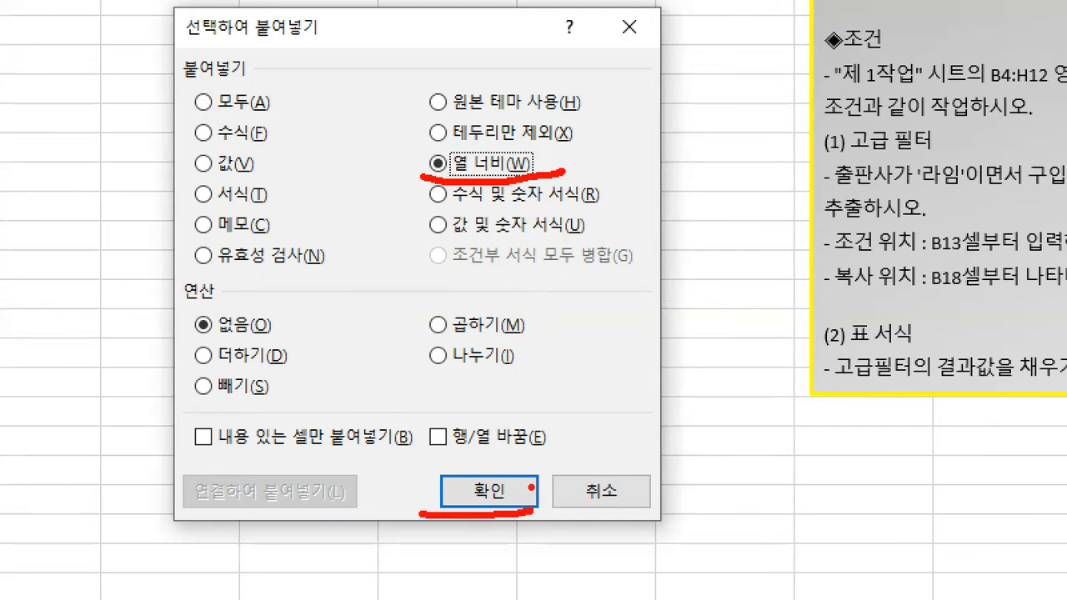
key("Escape")
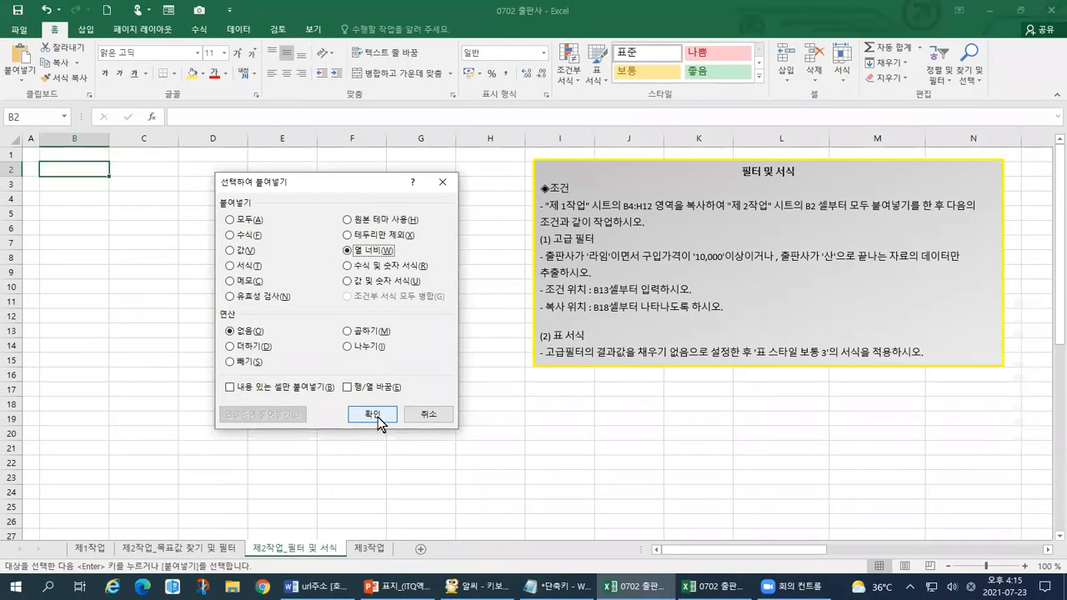
left_click(373, 415)
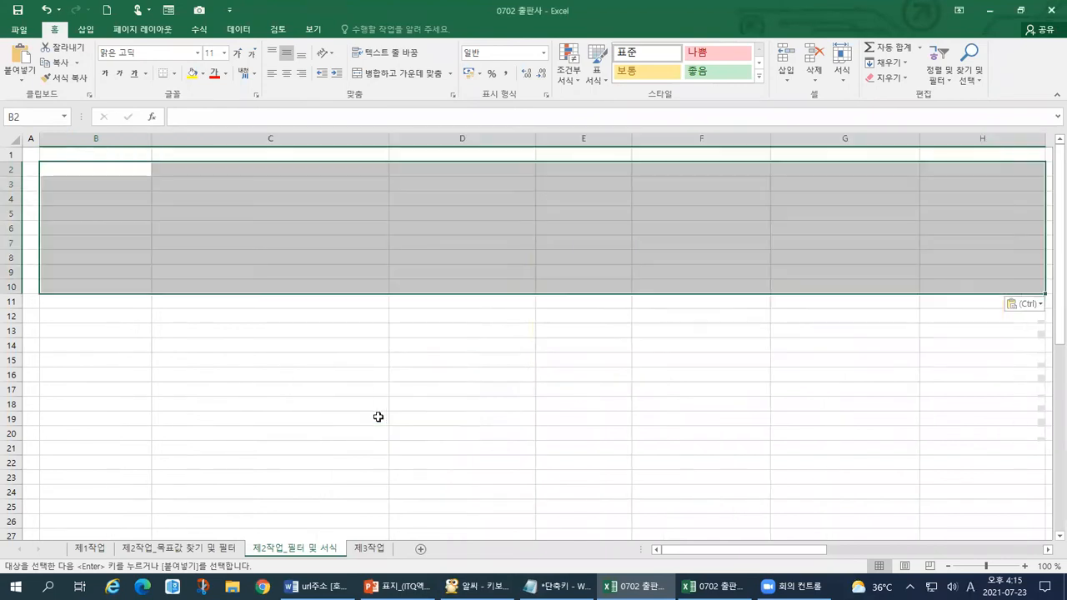
Step: Turn off the formula display on the 제2작업_필터 및 서식 sheet and draw a red mark across its columns
key("ctrl+1")
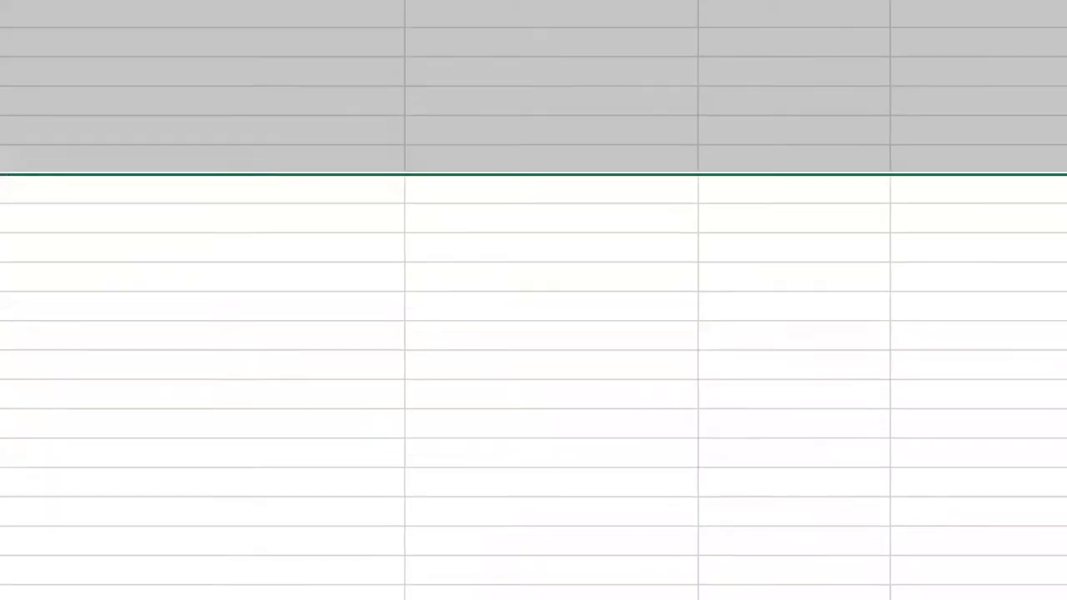
key("Escape")
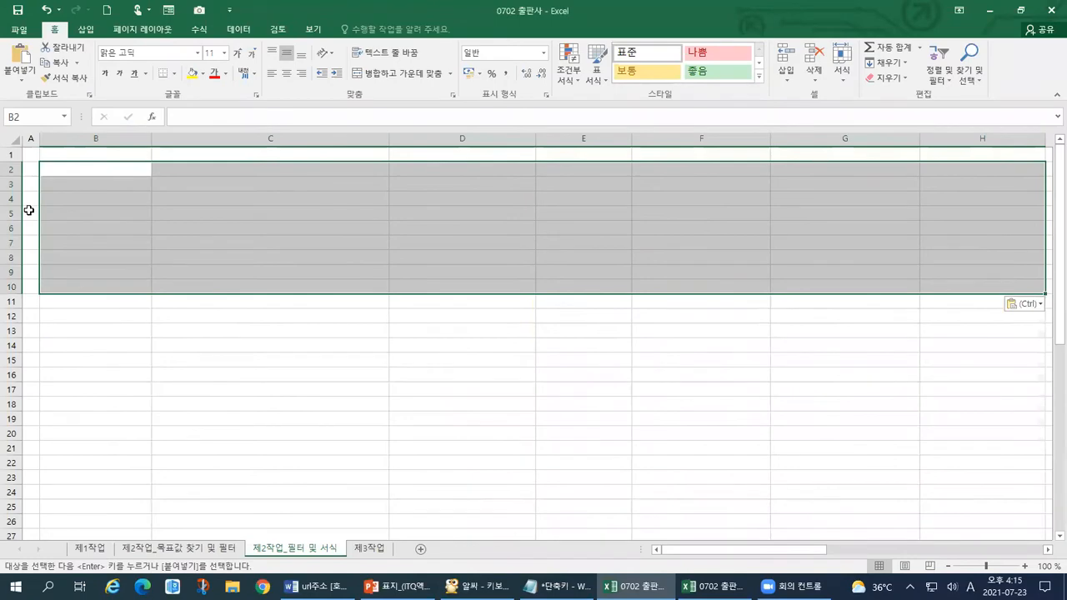
key("ctrl+z")
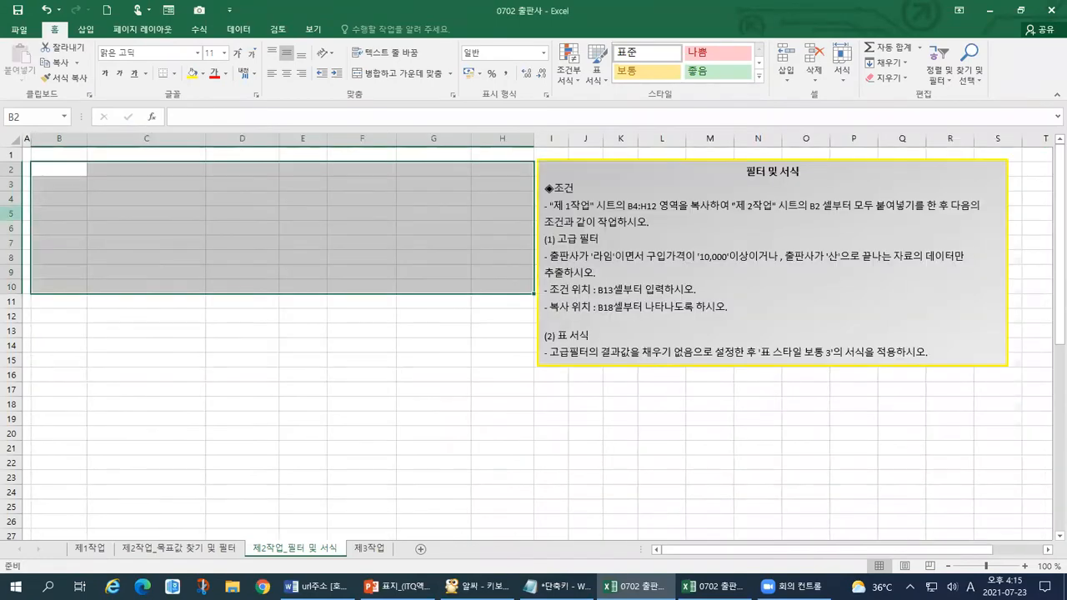
key("ctrl+1")
left_click(7, 181)
mouse_move(67, 139)
left_mouse_down()
mouse_move(114, 123)
mouse_move(177, 144)
mouse_move(315, 121)
mouse_move(412, 140)
mouse_move(518, 116)
mouse_move(655, 138)
mouse_move(762, 115)
mouse_move(792, 143)
left_mouse_up()
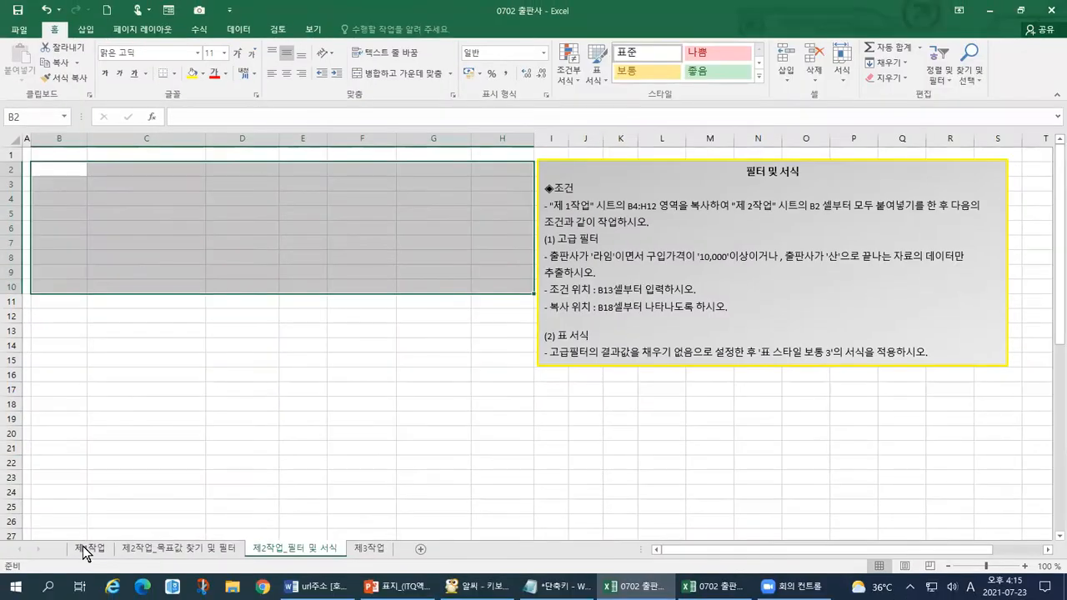
Step: On the 제1작업 sheet, draw red arcs beneath the headers of columns B to H to point out their widths
left_click(92, 557)
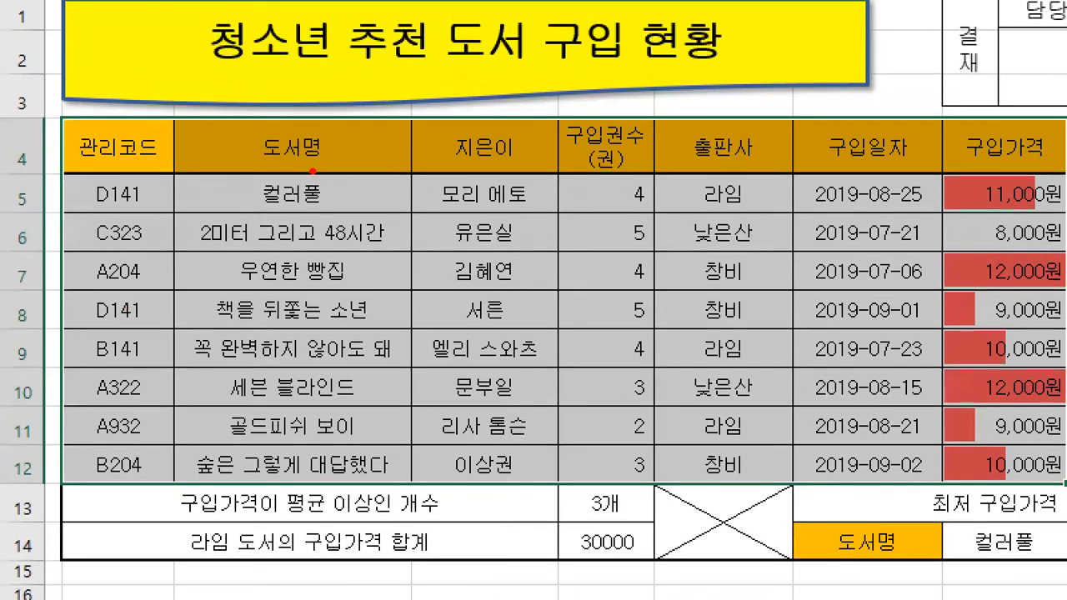
mouse_move(73, 165)
left_mouse_down()
mouse_move(166, 157)
mouse_move(367, 213)
mouse_move(408, 190)
mouse_move(533, 167)
mouse_move(965, 160)
mouse_move(1066, 204)
left_mouse_up()
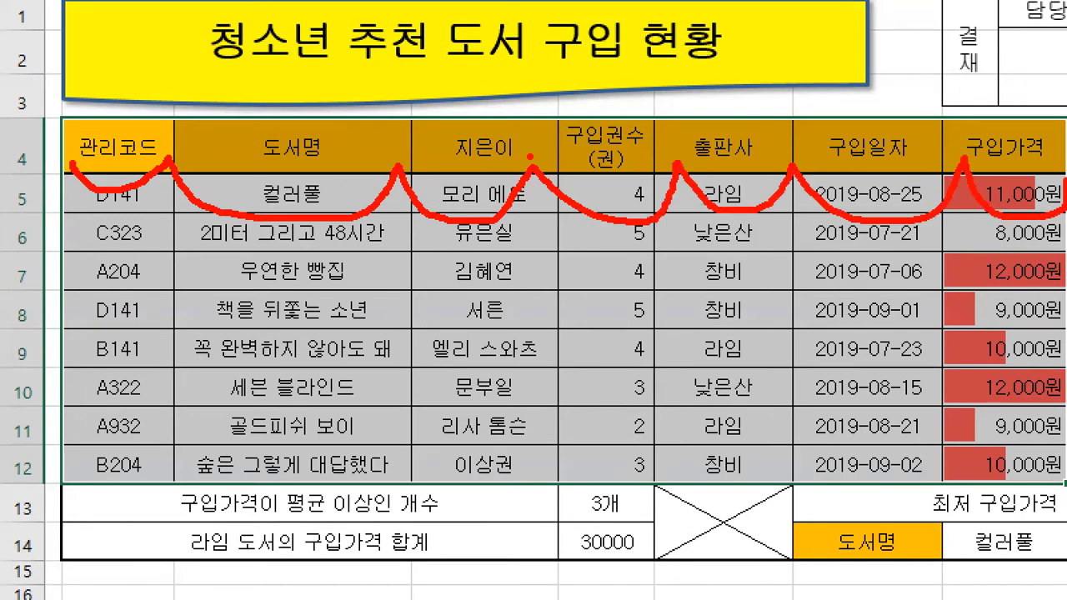
mouse_move(192, 163)
left_mouse_down()
mouse_move(407, 175)
mouse_move(557, 163)
left_mouse_up()
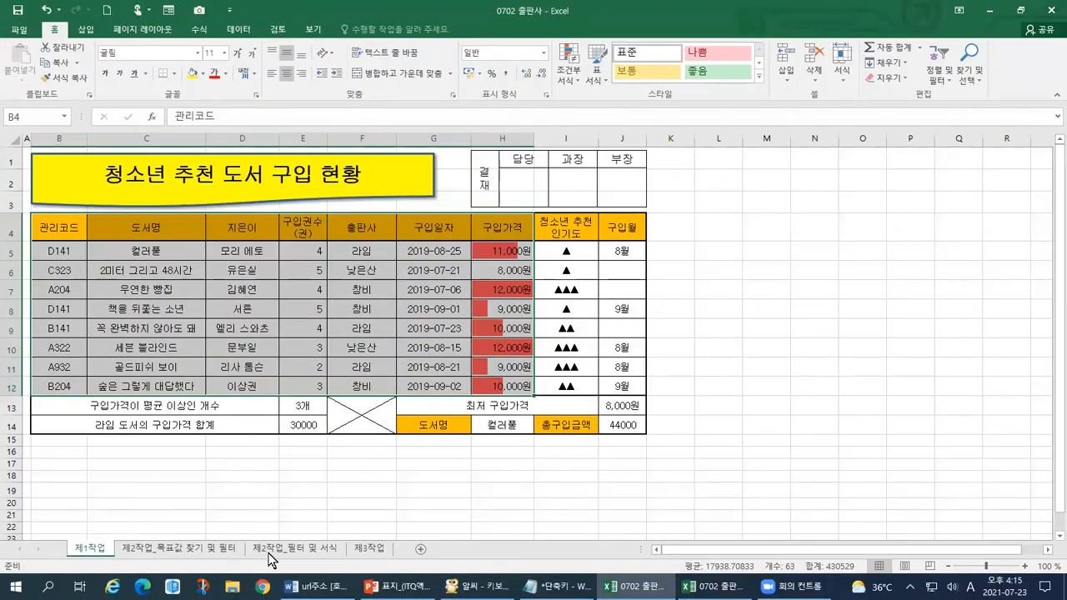
Step: On the 제2작업_필터 및 서식 sheet, draw matching red arcs across empty columns B to H, and clear the marks
left_click(287, 550)
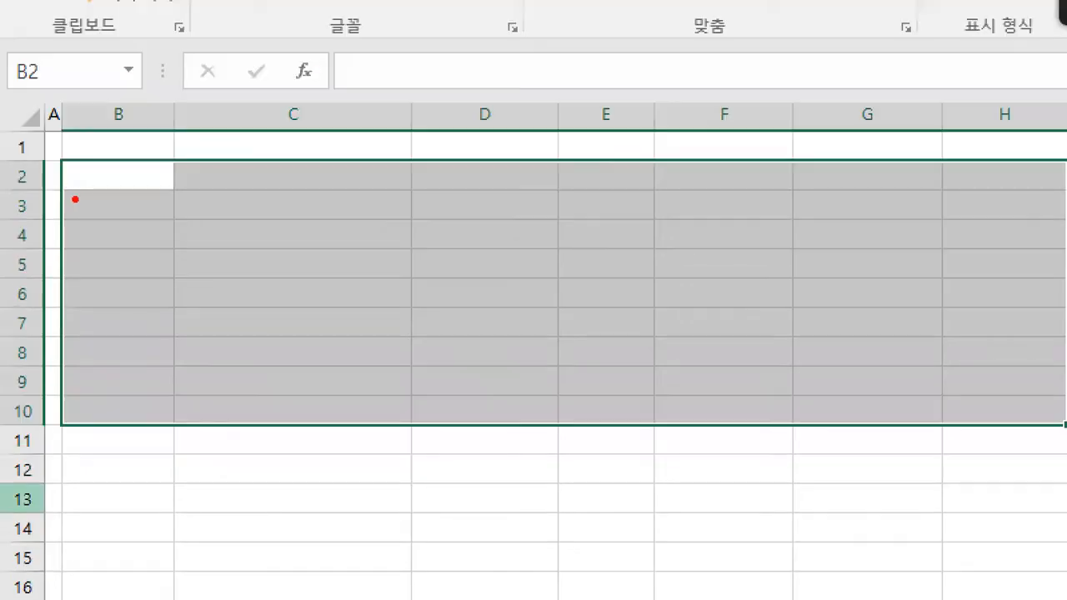
left_click_drag(36, 180, 48, 188)
mouse_move(96, 215)
left_mouse_down()
mouse_move(173, 202)
mouse_move(374, 203)
mouse_move(476, 245)
mouse_move(556, 203)
mouse_move(575, 233)
mouse_move(788, 191)
mouse_move(1019, 247)
mouse_move(1059, 194)
left_mouse_up()
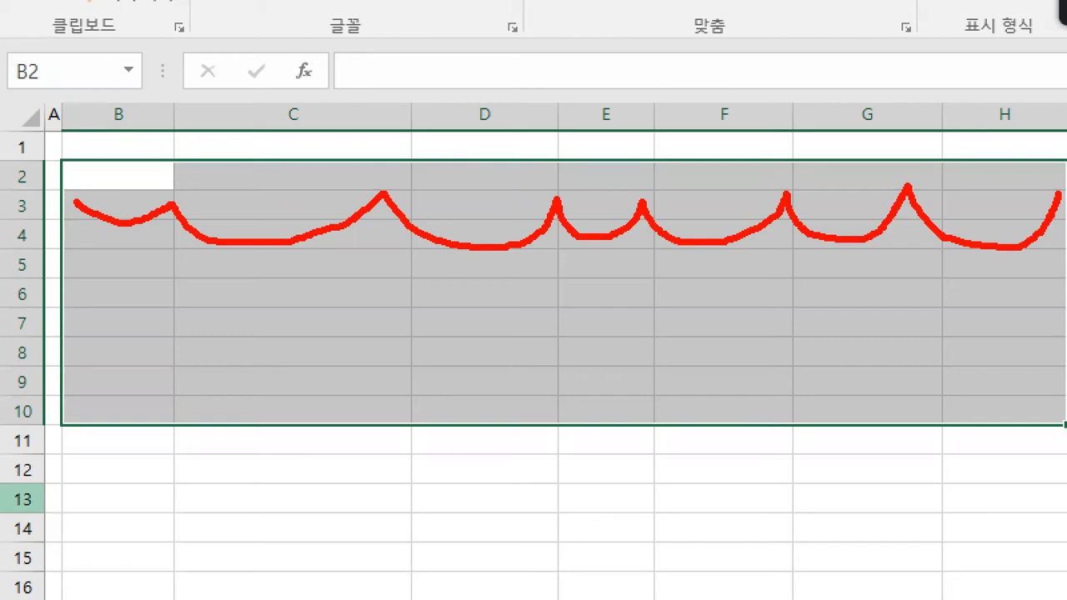
key("Escape")
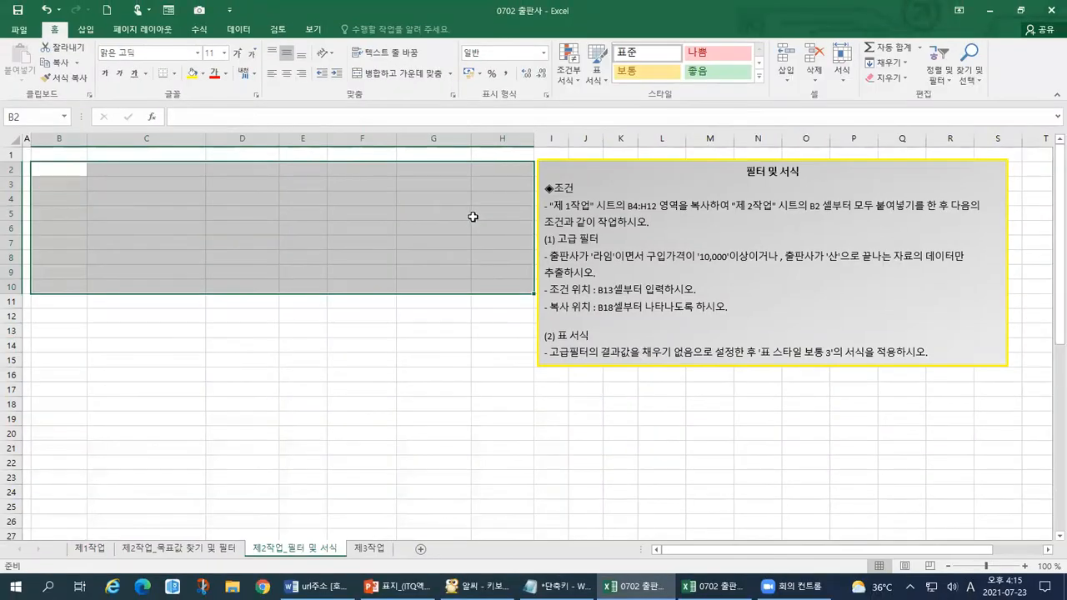
Step: Copy range B4:H12 on the 제1작업 sheet again and paste it at B2 of the 제2작업_필터 및 서식 sheet
left_click(105, 548)
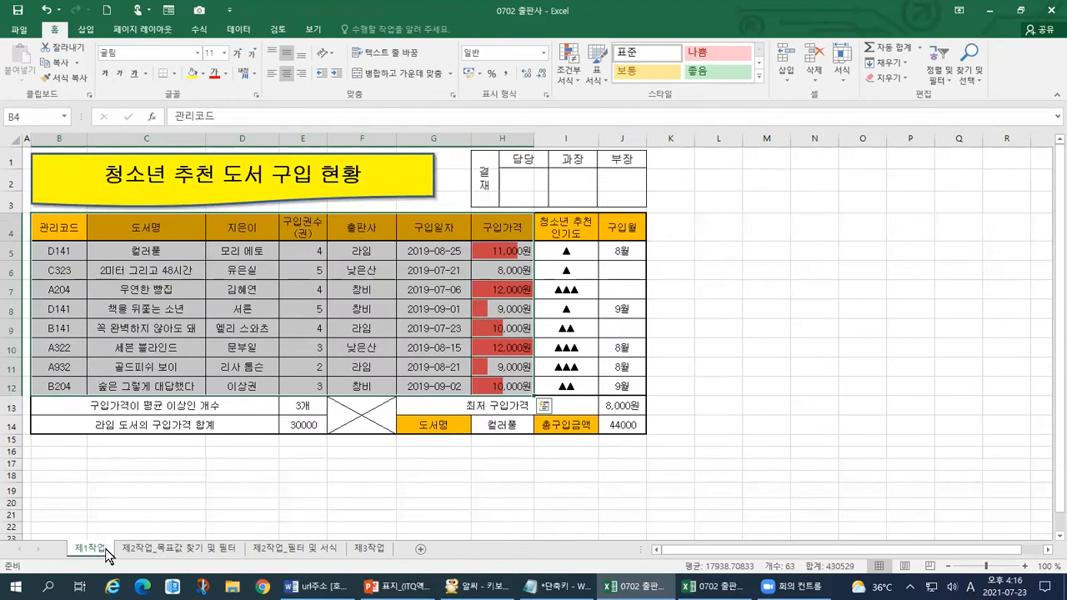
key("ctrl+c")
left_click(282, 550)
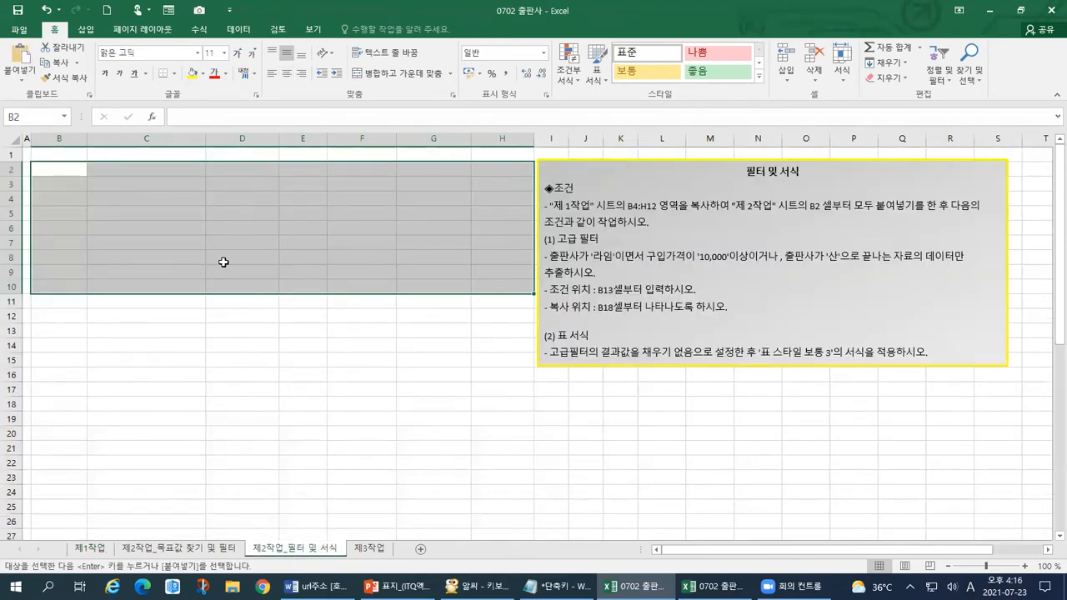
key("ctrl+v")
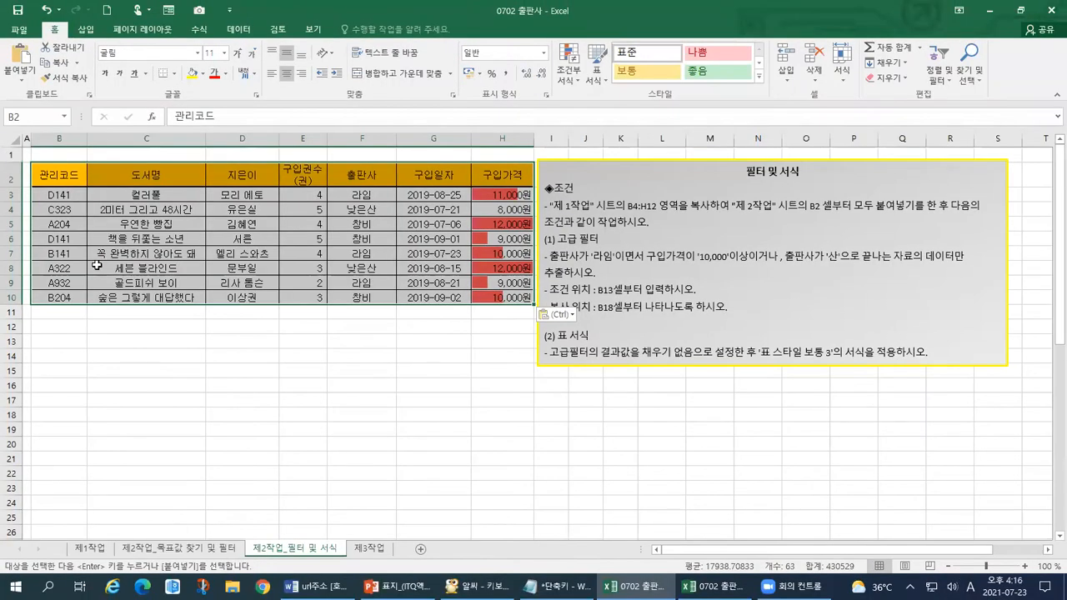
Step: With formula display turned on, paste 제1작업 range B4:H12 at B2 of the 제2작업_필터 및 서식 sheet in place of the previous paste
key("ctrl+z")
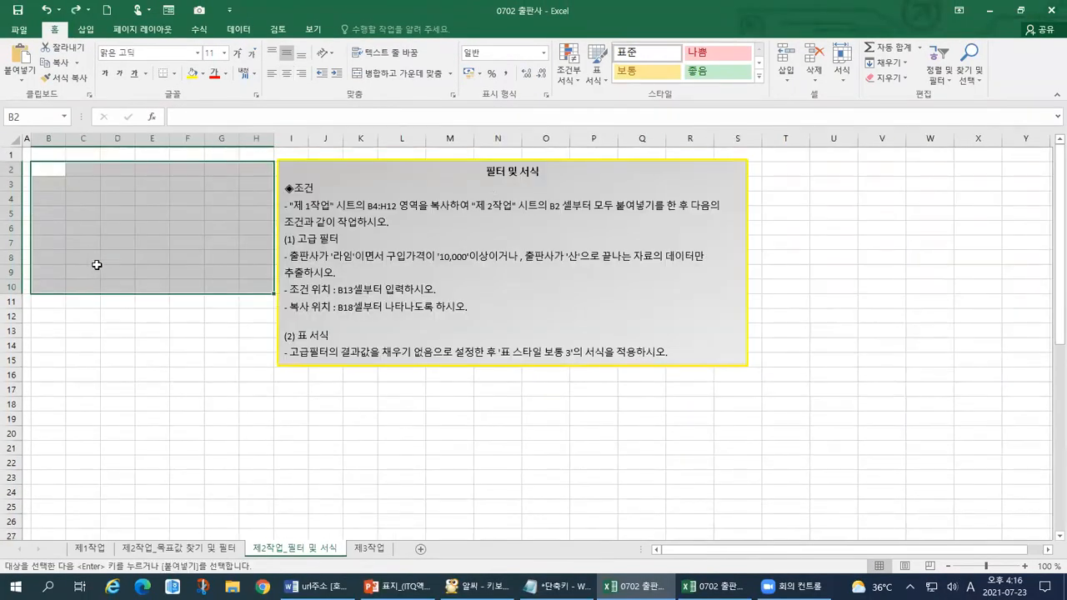
key("ctrl+grave")
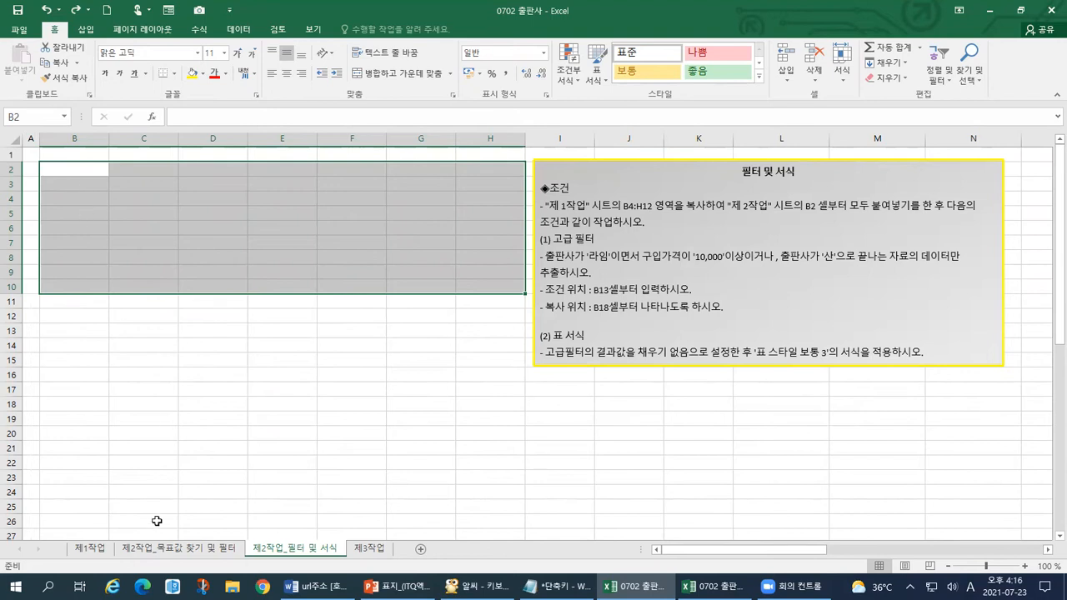
left_click(103, 546)
key("ctrl+c")
left_click(294, 548)
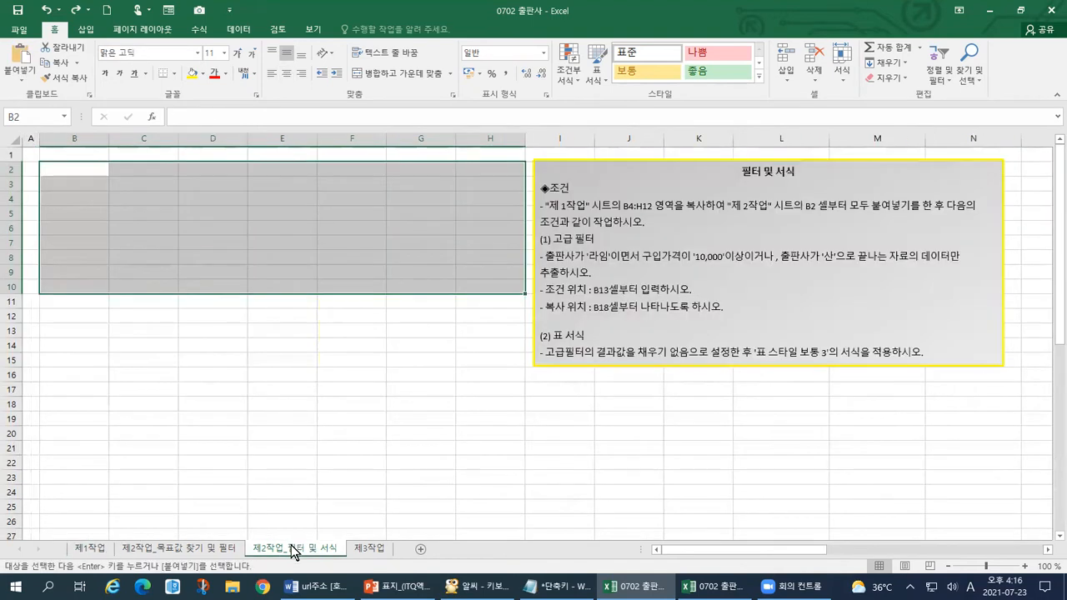
key("ctrl+v")
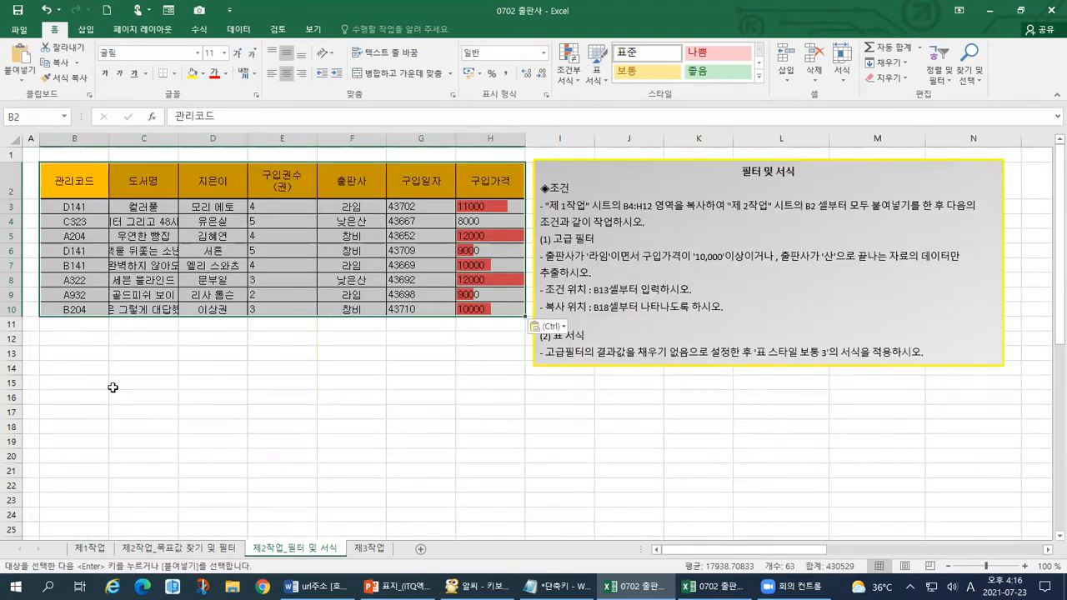
Step: Draw red marks around the 관리코드 header and 도서명 entries, and red slashes over the 구입일자 and 구입가격 values
key("ctrl+1")
left_click(77, 207)
mouse_move(7, 194)
left_mouse_down()
mouse_move(129, 163)
mouse_move(146, 178)
mouse_move(143, 403)
mouse_move(242, 467)
mouse_move(283, 220)
mouse_move(138, 204)
left_mouse_up()
left_click_drag(767, 194, 706, 268)
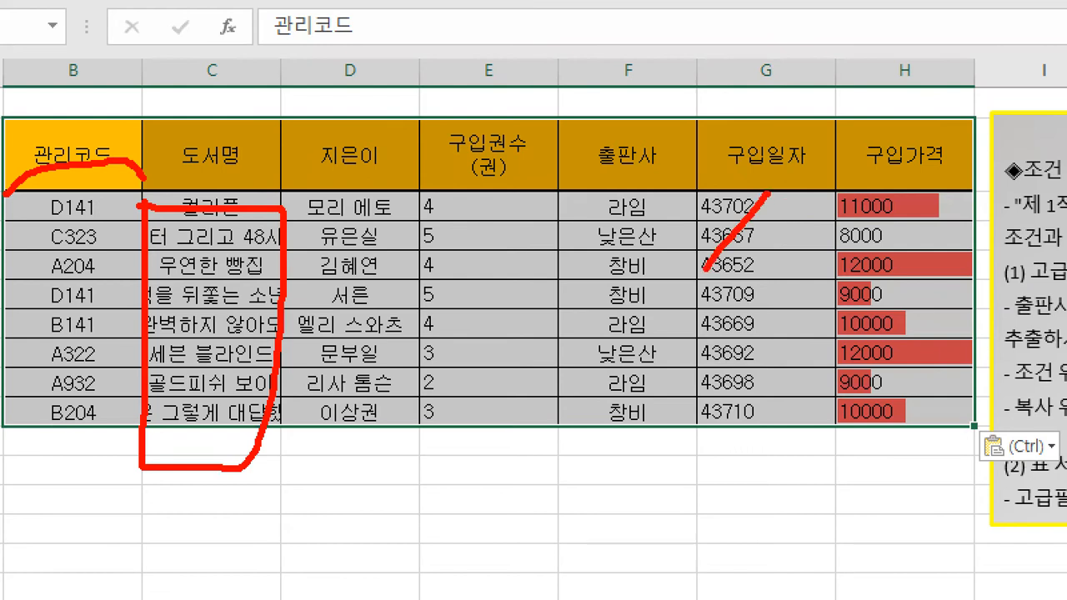
left_click_drag(804, 236, 709, 345)
left_click_drag(814, 281, 708, 393)
left_click_drag(805, 356, 755, 429)
left_click_drag(939, 212, 846, 324)
left_click_drag(918, 328, 863, 414)
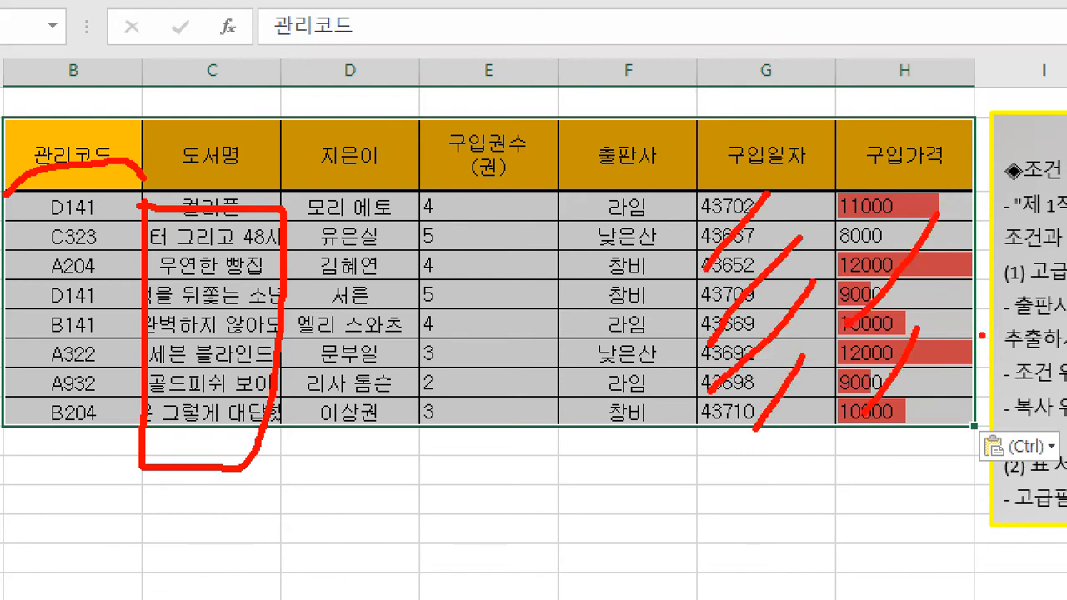
left_click_drag(975, 359, 925, 426)
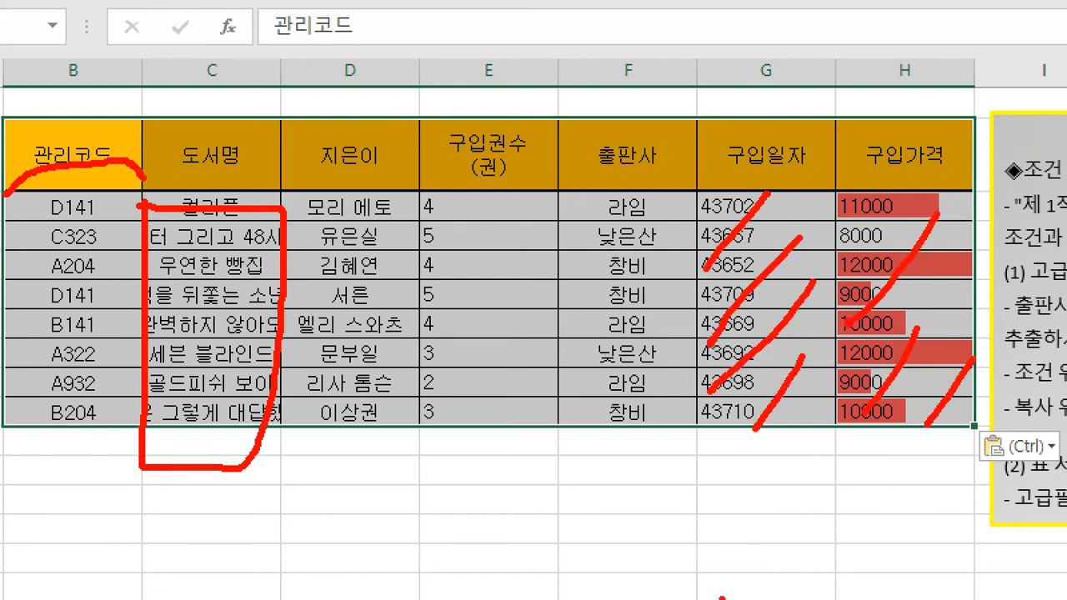
Step: Draw a row of three red hash symbols below the table, and clear all the marks
left_click_drag(553, 469, 518, 539)
left_click_drag(567, 471, 526, 551)
mouse_move(504, 478)
left_mouse_down()
mouse_move(565, 487)
mouse_move(584, 506)
mouse_move(584, 491)
left_mouse_up()
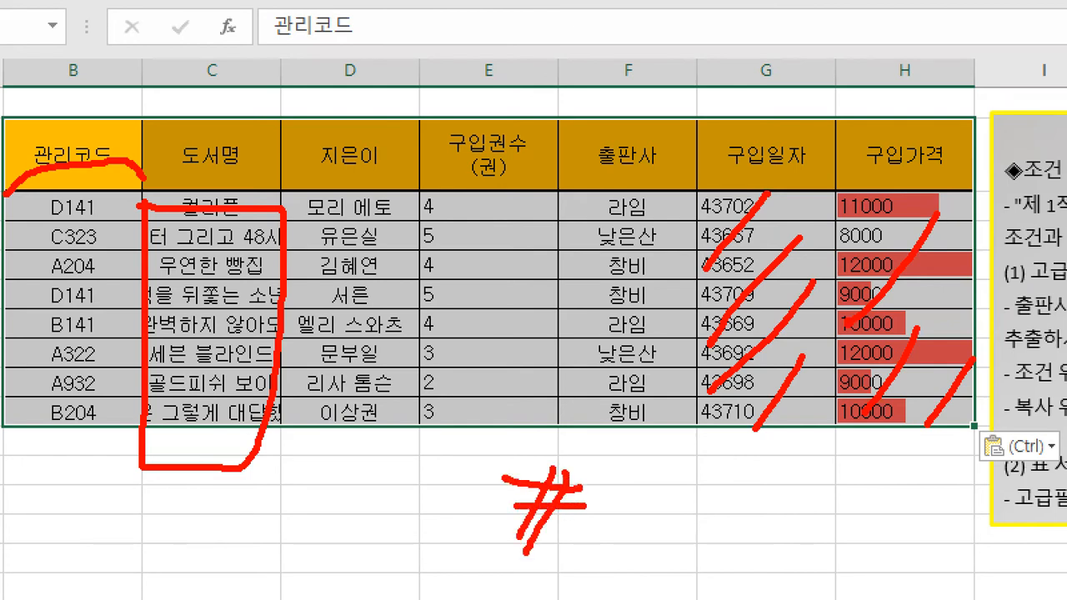
left_click_drag(627, 447, 572, 559)
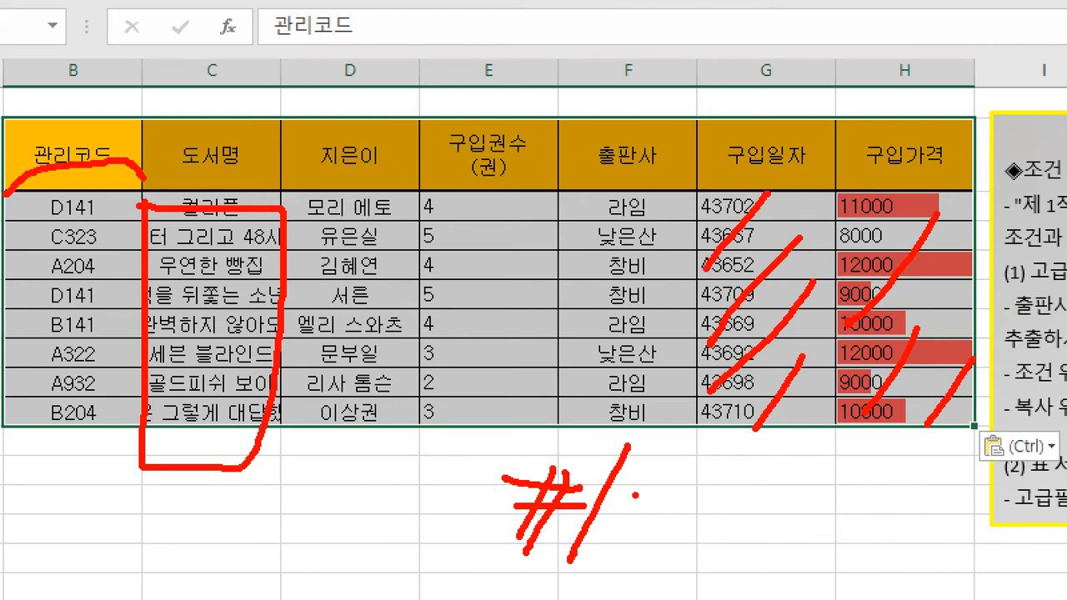
left_click_drag(667, 458, 599, 588)
left_click_drag(572, 500, 662, 491)
left_click_drag(567, 527, 676, 527)
mouse_move(706, 474)
left_mouse_down()
mouse_move(684, 546)
mouse_move(697, 567)
left_mouse_up()
mouse_move(673, 511)
left_mouse_down()
mouse_move(731, 509)
mouse_move(741, 523)
left_mouse_up()
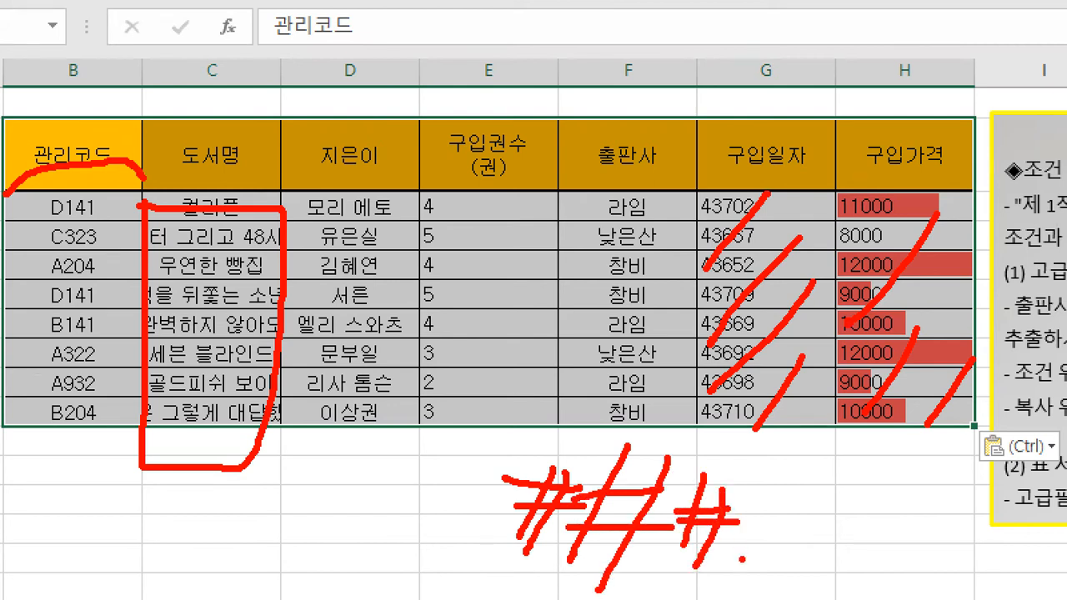
key("Escape")
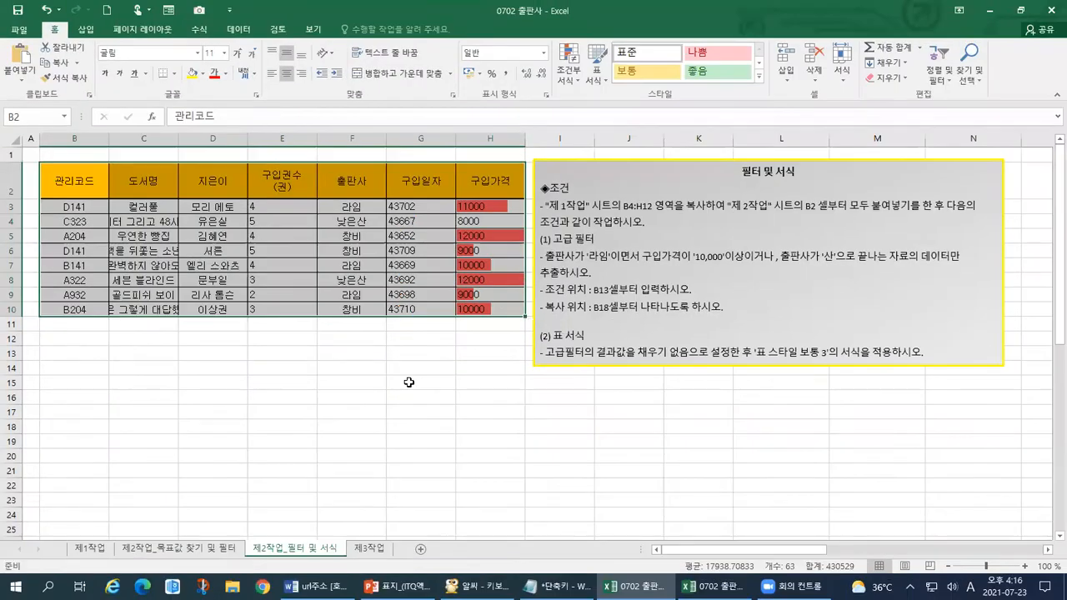
Step: Undo the paste, apply only the column widths of 제1작업 range B4:H12 from B2 with Paste Special, and turn off formula display
key("ctrl+z")
left_click(77, 552)
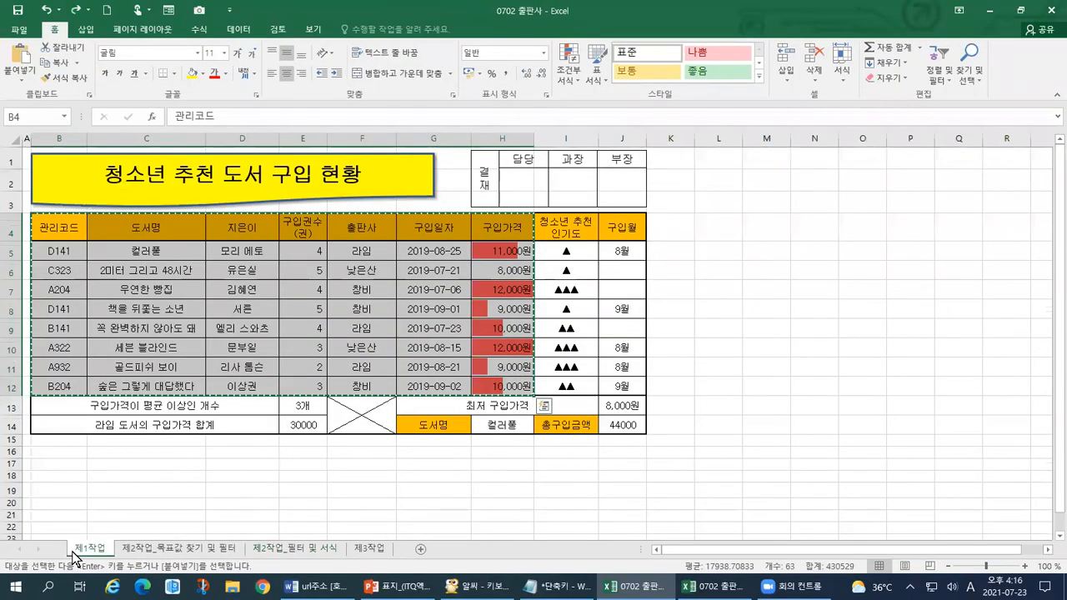
left_click(271, 553)
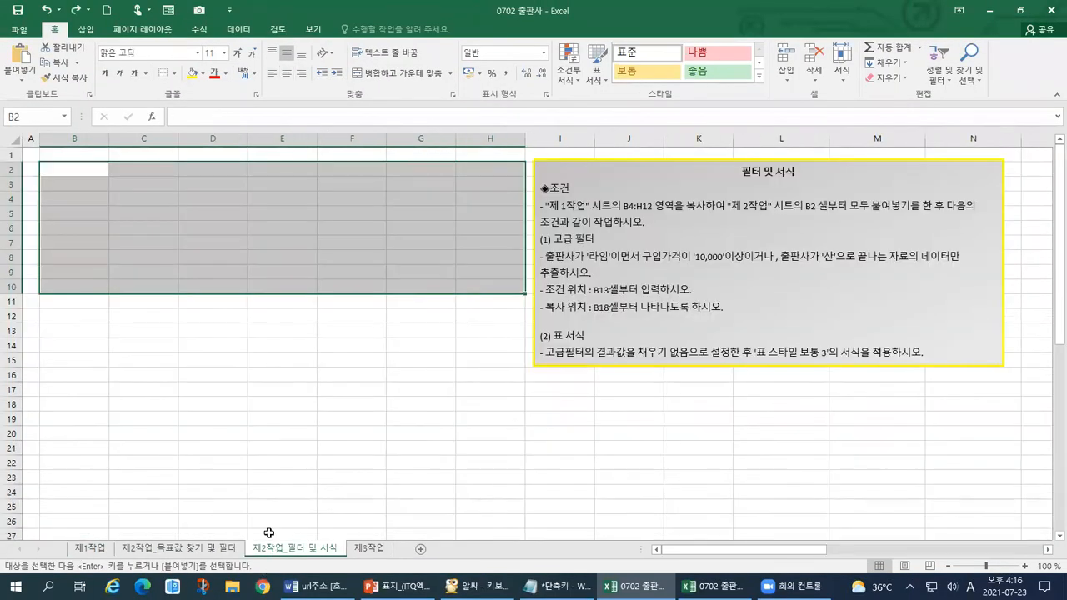
left_click(22, 77)
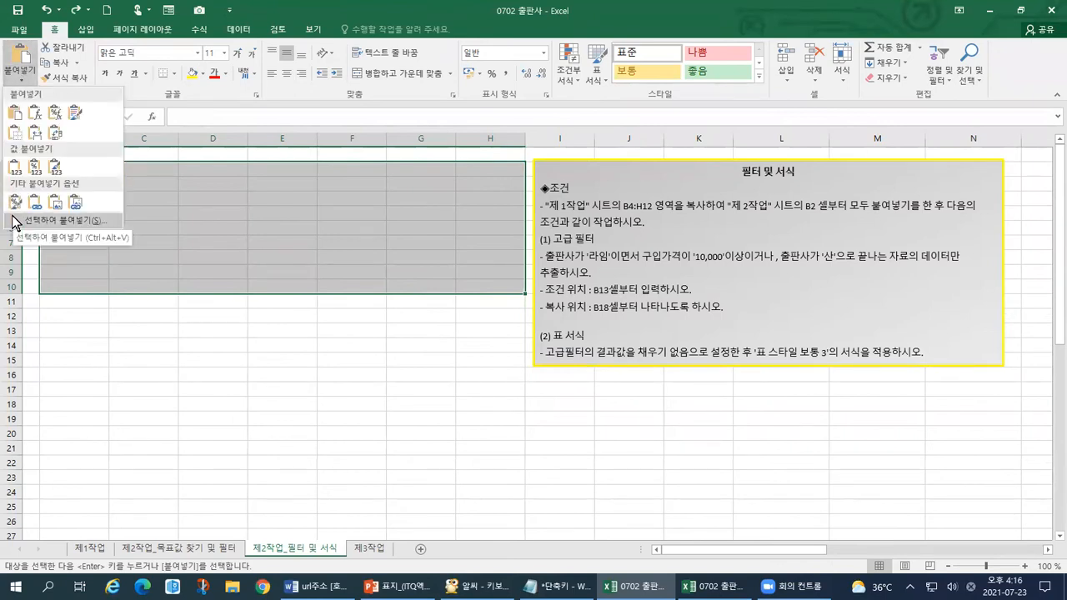
left_click(13, 222)
left_click(351, 251)
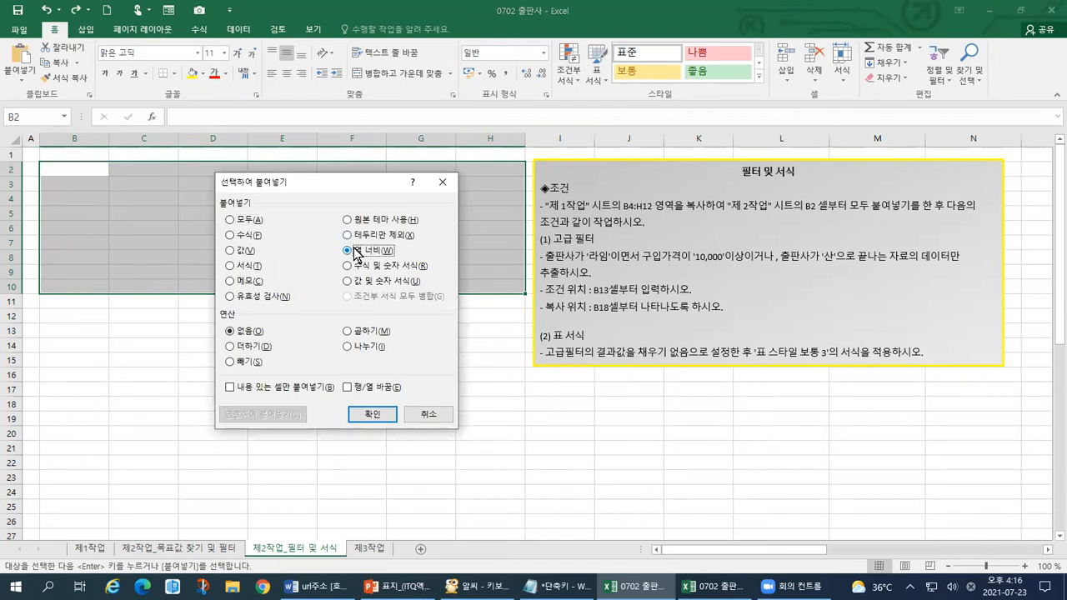
left_click(367, 415)
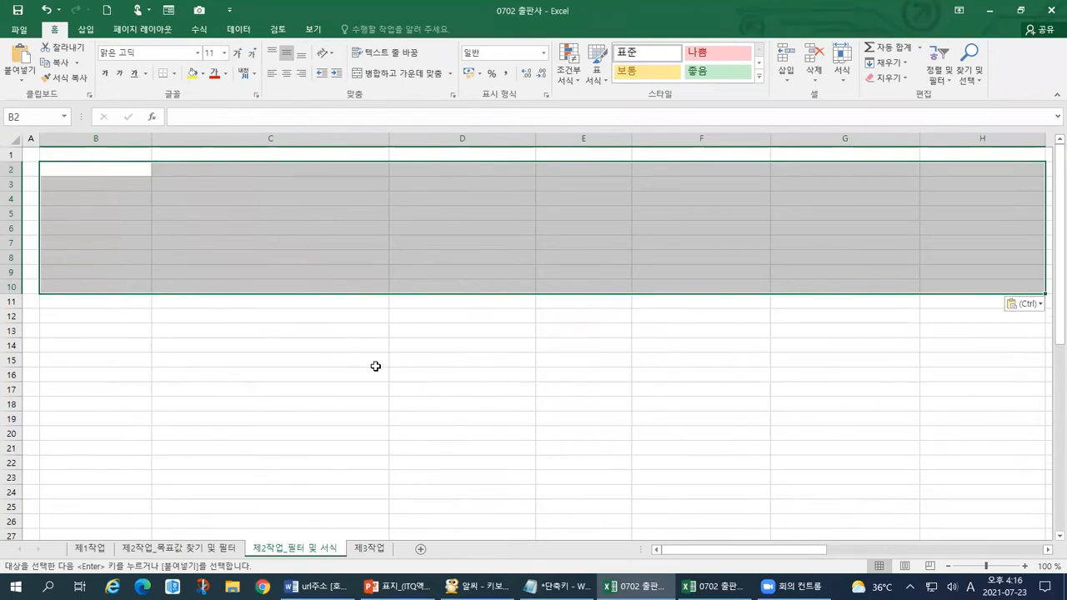
key("ctrl+z")
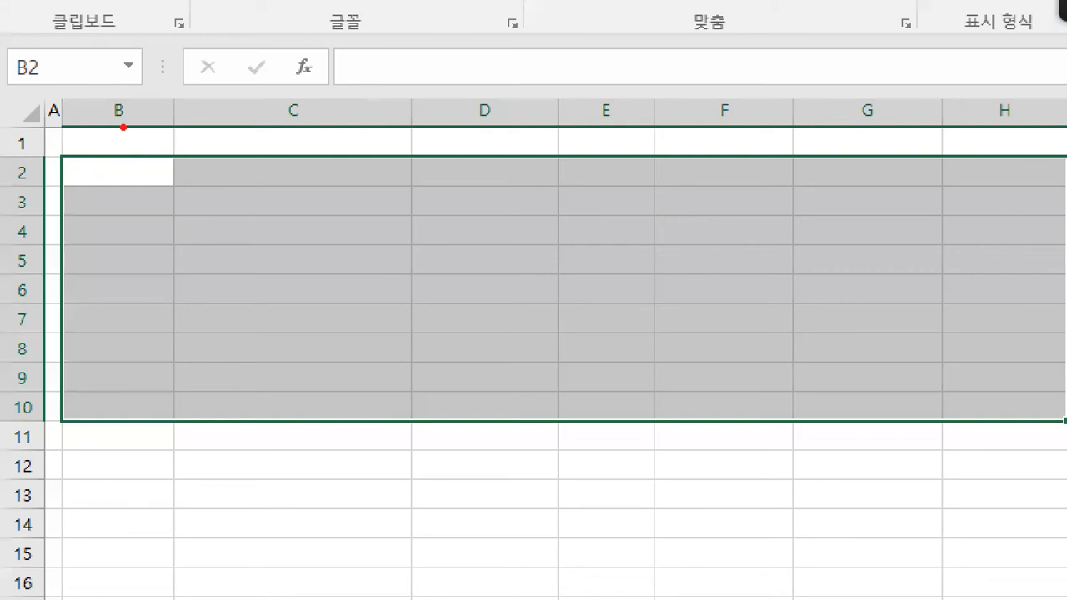
Step: Circle column header B and row header 2, tick cell B2, and mark the resized columns in red
mouse_move(124, 130)
left_mouse_down()
mouse_move(105, 97)
mouse_move(117, 136)
left_mouse_up()
mouse_move(39, 187)
left_mouse_down()
mouse_move(2, 181)
mouse_move(28, 194)
left_mouse_up()
left_click_drag(79, 152, 112, 150)
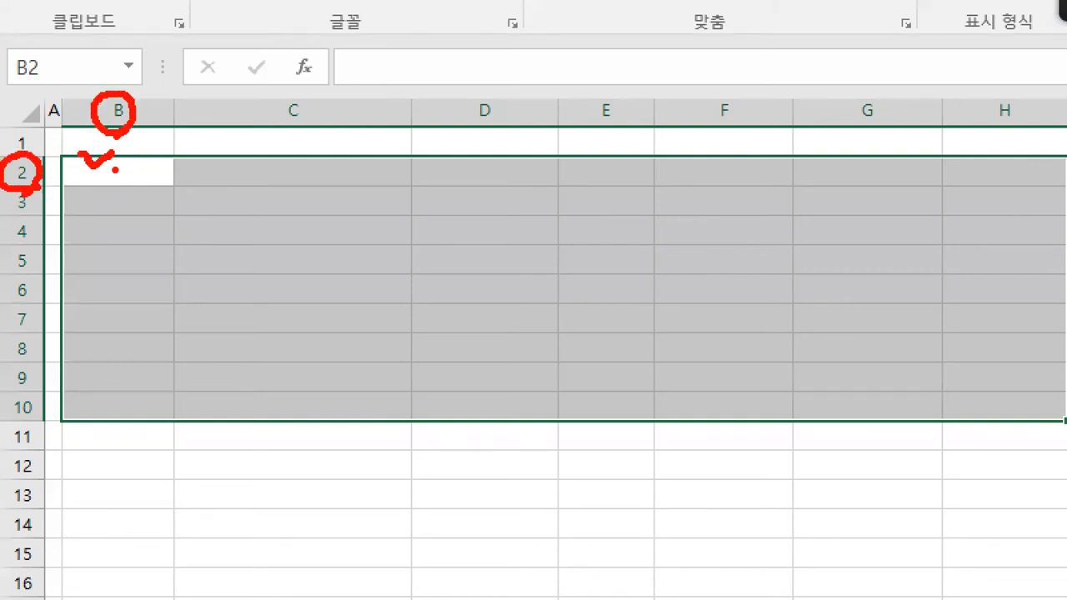
mouse_move(156, 140)
left_mouse_down()
mouse_move(69, 150)
mouse_move(66, 161)
mouse_move(225, 107)
mouse_move(417, 151)
mouse_move(513, 111)
mouse_move(558, 154)
mouse_move(654, 166)
mouse_move(802, 159)
mouse_move(988, 128)
mouse_move(1064, 155)
left_mouse_up()
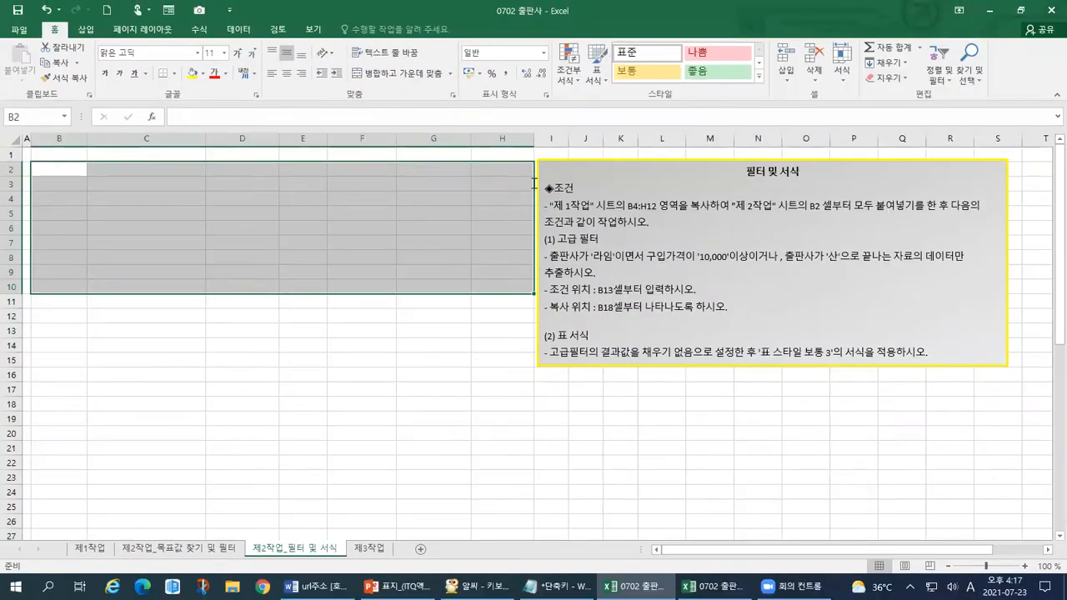
Step: Copy range B4:H12 on the 제1작업 sheet and paste it into the resized columns from B2 of the 제2작업_필터 및 서식 sheet
left_click(91, 548)
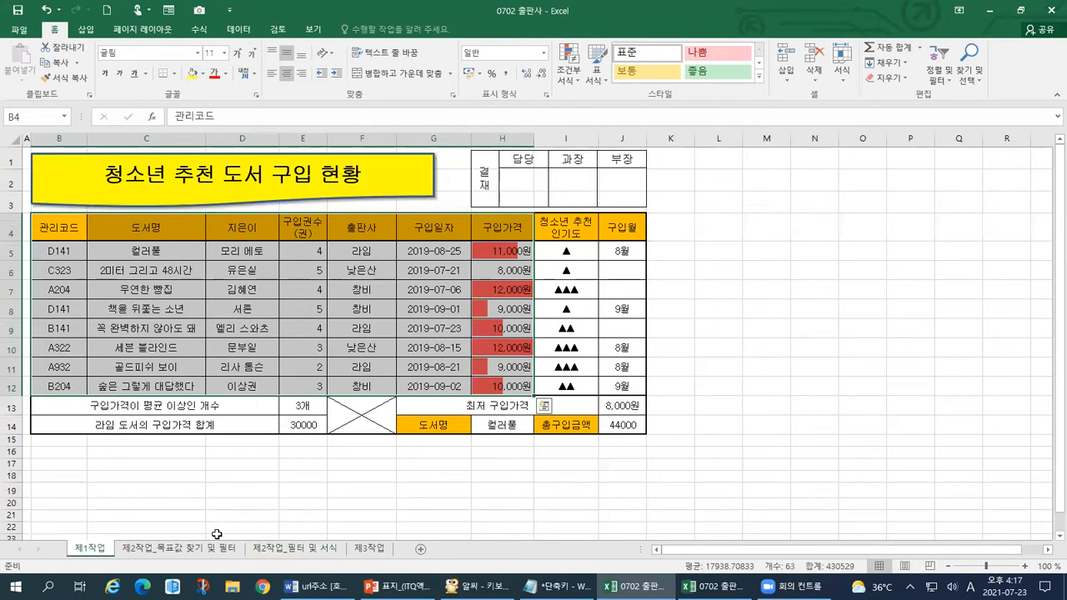
key("ctrl+c")
left_click(327, 547)
key("ctrl+v")
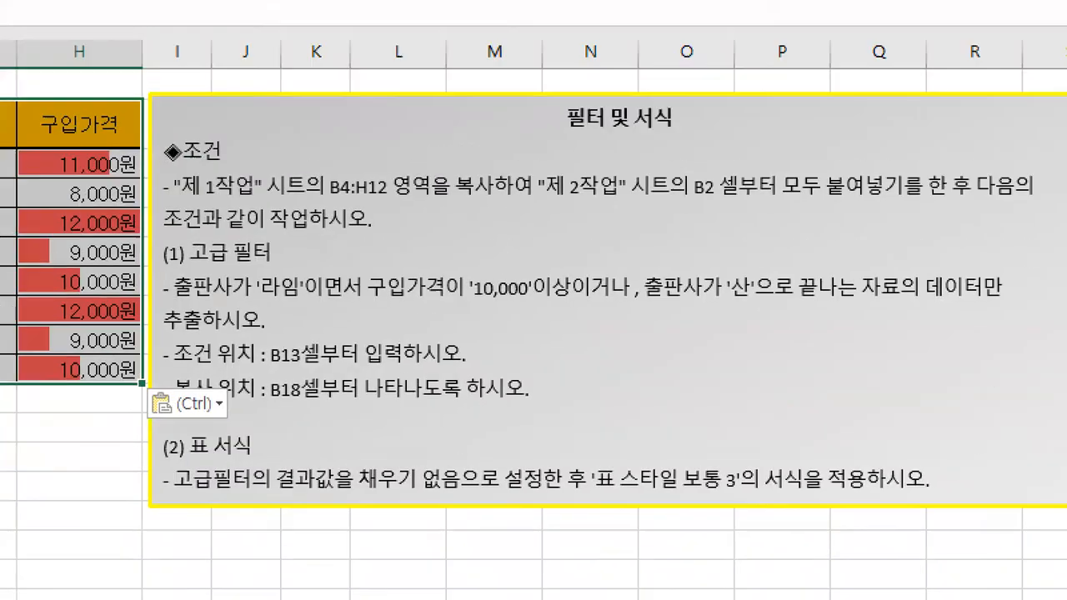
Step: Underline and divide in red the instruction about copying B4:H12 from 제1작업 and pasting everything at B2
left_click_drag(147, 205, 478, 222)
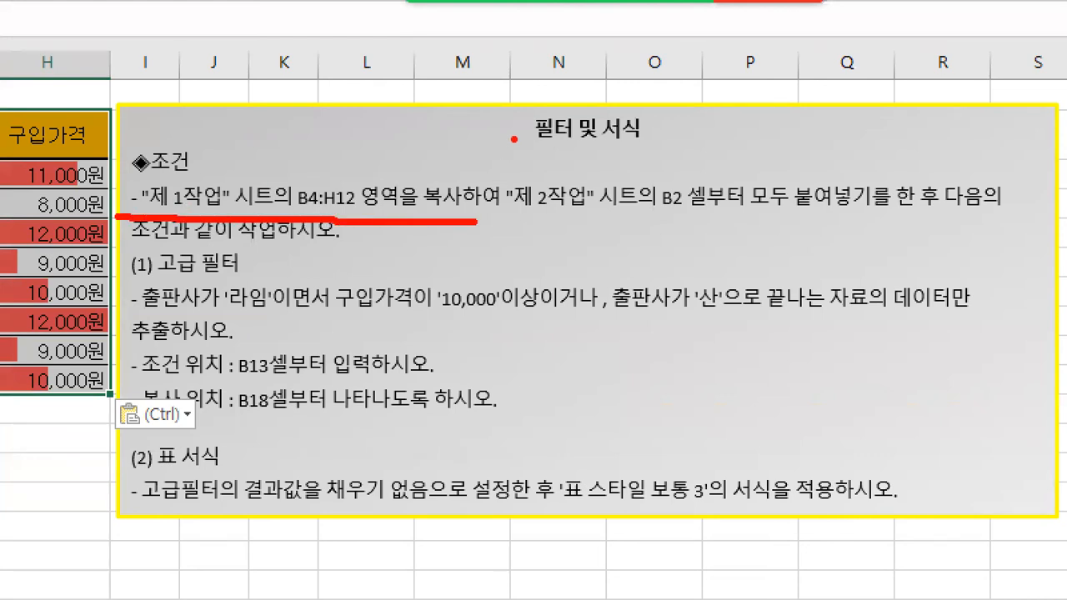
left_click_drag(515, 140, 468, 244)
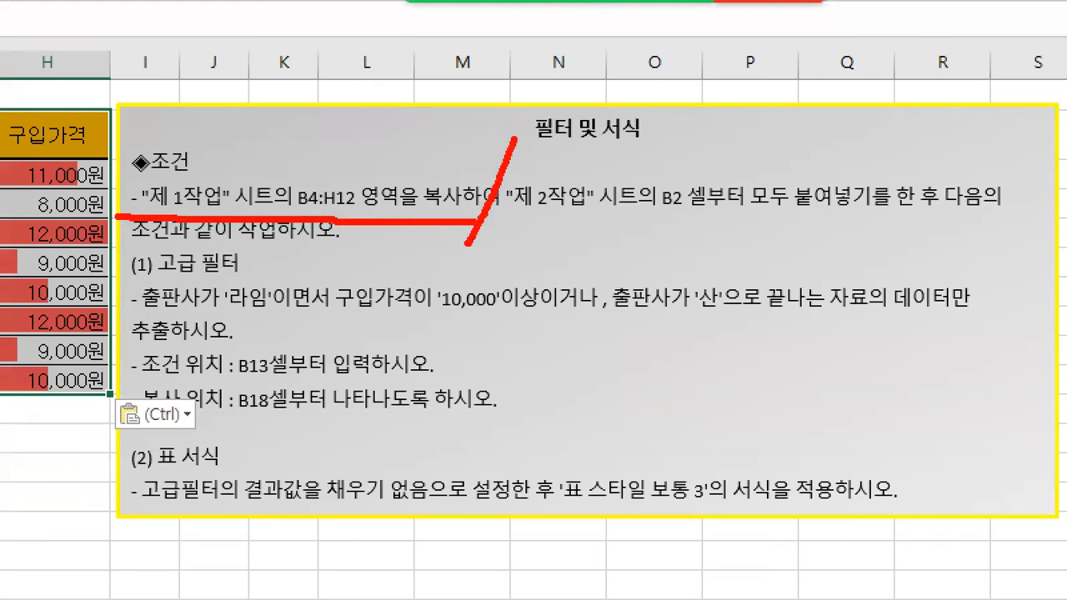
left_click_drag(512, 222, 859, 221)
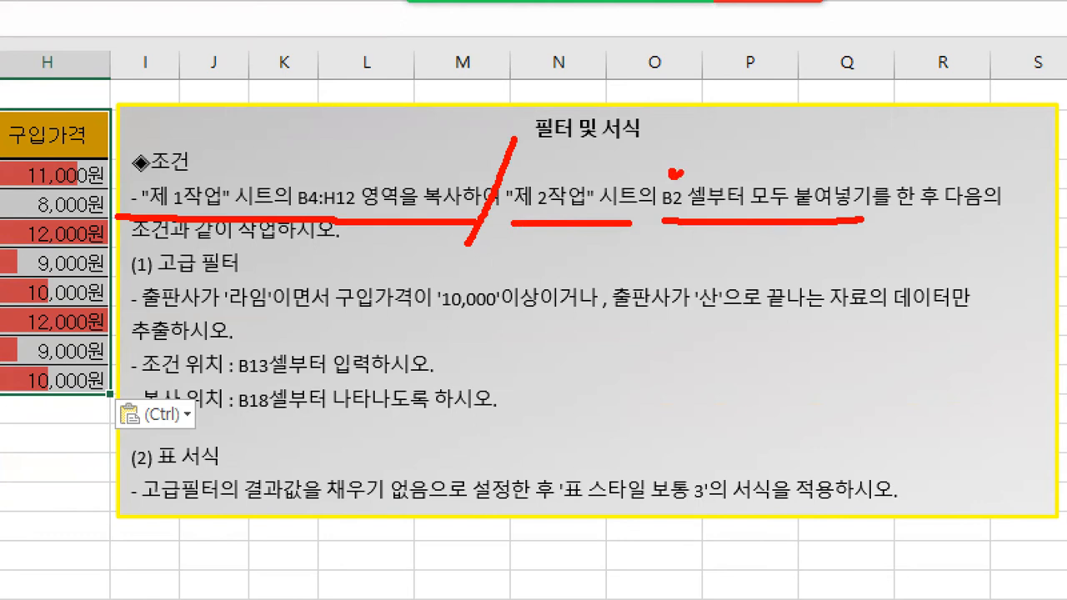
left_click_drag(935, 128, 867, 237)
mouse_move(217, 113)
left_mouse_down()
mouse_move(123, 117)
mouse_move(133, 133)
mouse_move(110, 209)
mouse_move(260, 241)
mouse_move(380, 243)
left_mouse_up()
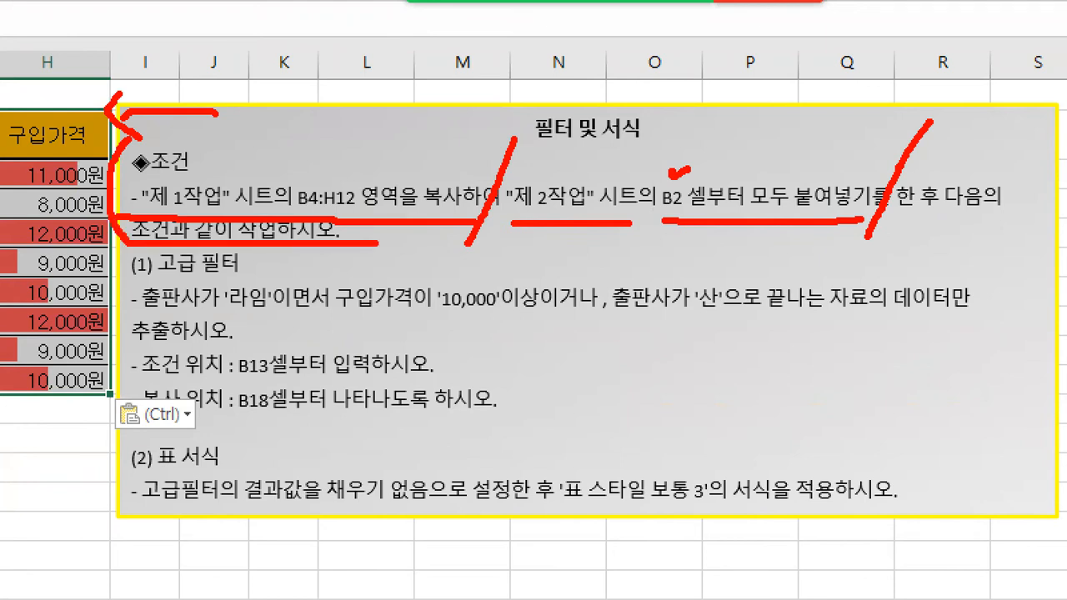
Step: Bracket the 고급 필터 instructions in red, circle the '라임' and '10,000'이상 conditions with an A between them, and clear the marks
mouse_move(129, 259)
left_mouse_down()
mouse_move(116, 356)
mouse_move(150, 419)
mouse_move(457, 428)
mouse_move(522, 385)
left_mouse_up()
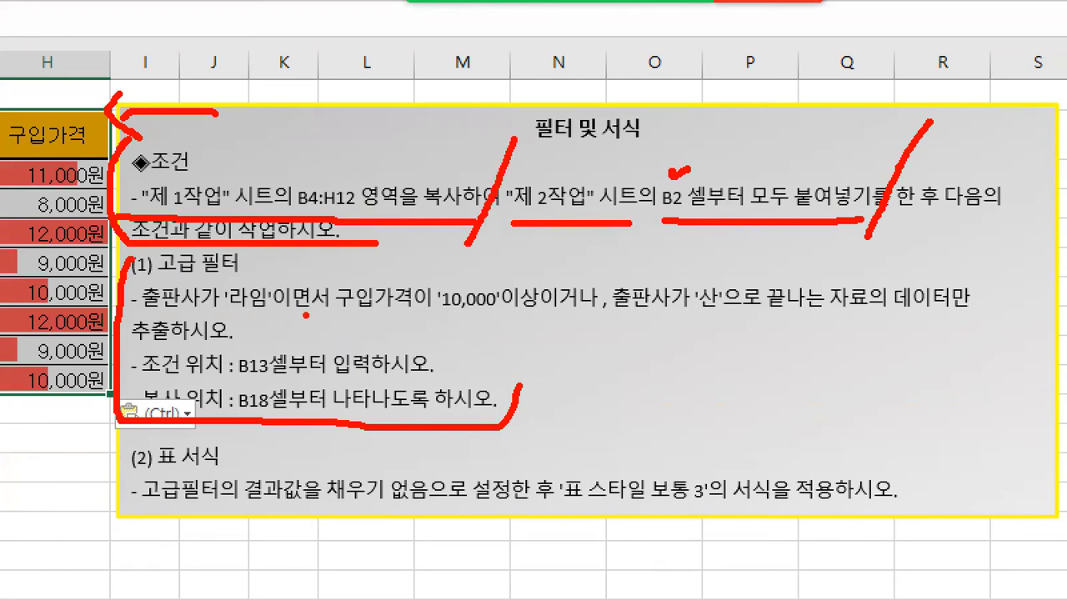
mouse_move(261, 317)
left_mouse_down()
mouse_move(158, 332)
mouse_move(227, 265)
mouse_move(299, 323)
mouse_move(255, 332)
left_mouse_up()
mouse_move(455, 325)
left_mouse_down()
mouse_move(346, 280)
mouse_move(552, 261)
mouse_move(438, 335)
left_mouse_up()
mouse_move(322, 340)
left_mouse_down()
mouse_move(319, 301)
mouse_move(334, 335)
mouse_move(330, 324)
left_mouse_up()
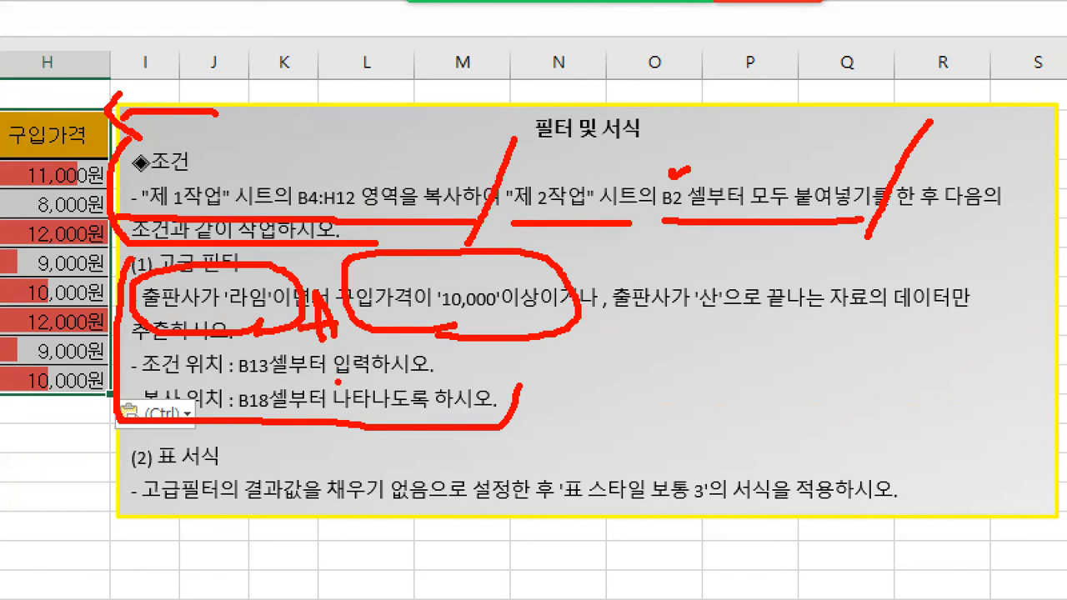
key("Escape")
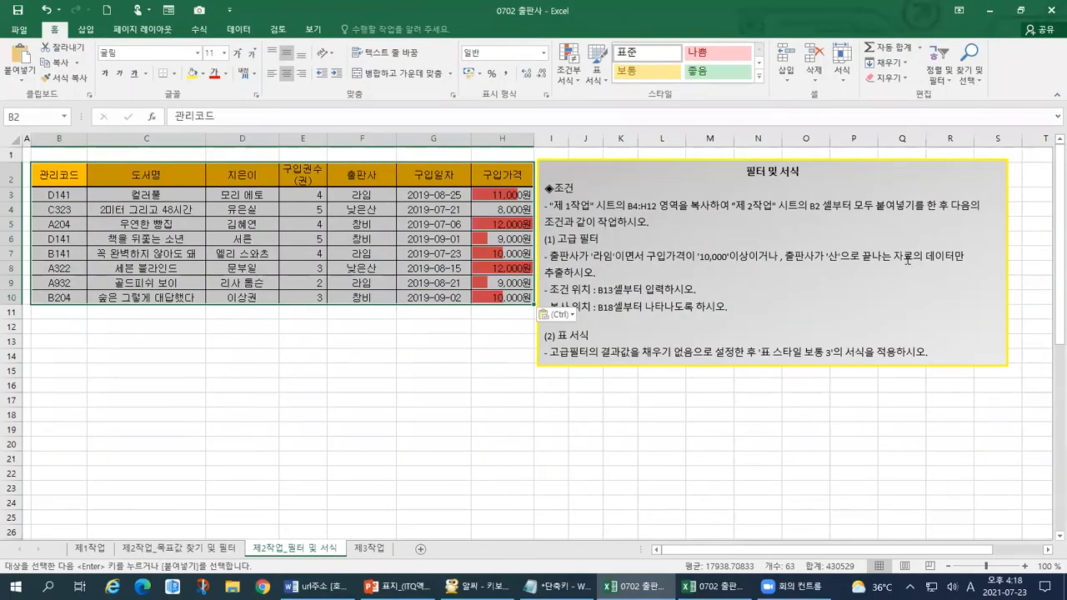
Step: Separate the two 고급 필터 alternatives with a red slash, and box the 라임 with 10,000이상 condition and the '산' condition
key("ctrl+1")
left_click_drag(517, 198, 483, 291)
mouse_move(37, 266)
left_mouse_down()
mouse_move(460, 265)
mouse_move(337, 227)
mouse_move(47, 225)
mouse_move(42, 264)
left_mouse_up()
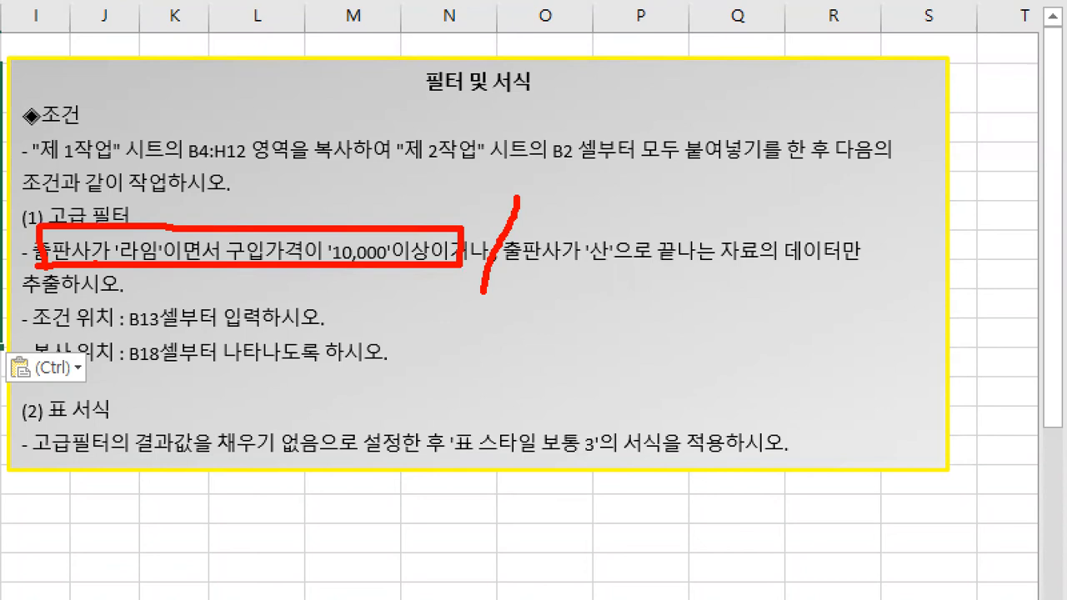
mouse_move(504, 271)
left_mouse_down()
mouse_move(738, 274)
mouse_move(557, 225)
mouse_move(509, 272)
left_mouse_up()
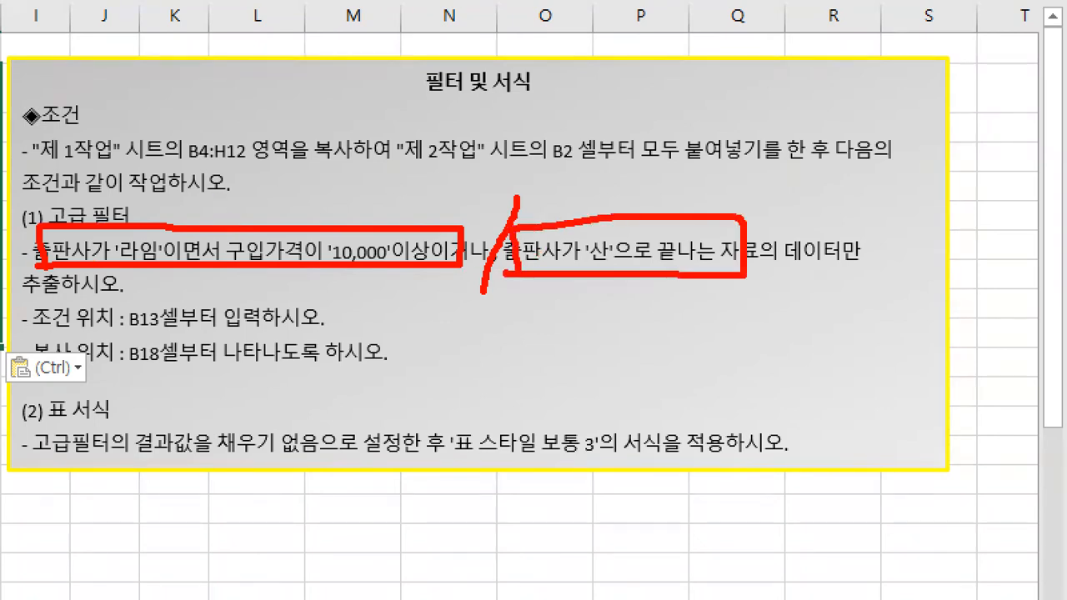
Step: Divide the first box between publisher and price, tick each of the three conditions, underline the '라임' condition, and clear the marks
left_click_drag(230, 220, 225, 260)
left_click_drag(186, 204, 201, 199)
left_click_drag(312, 206, 332, 207)
left_click_drag(608, 191, 622, 191)
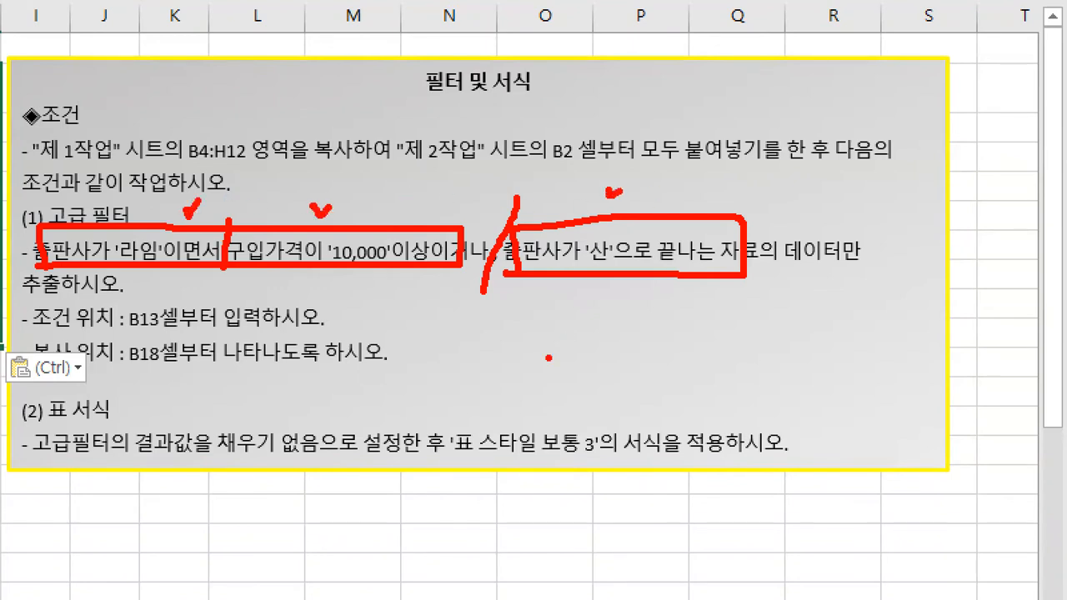
left_click_drag(28, 275, 197, 282)
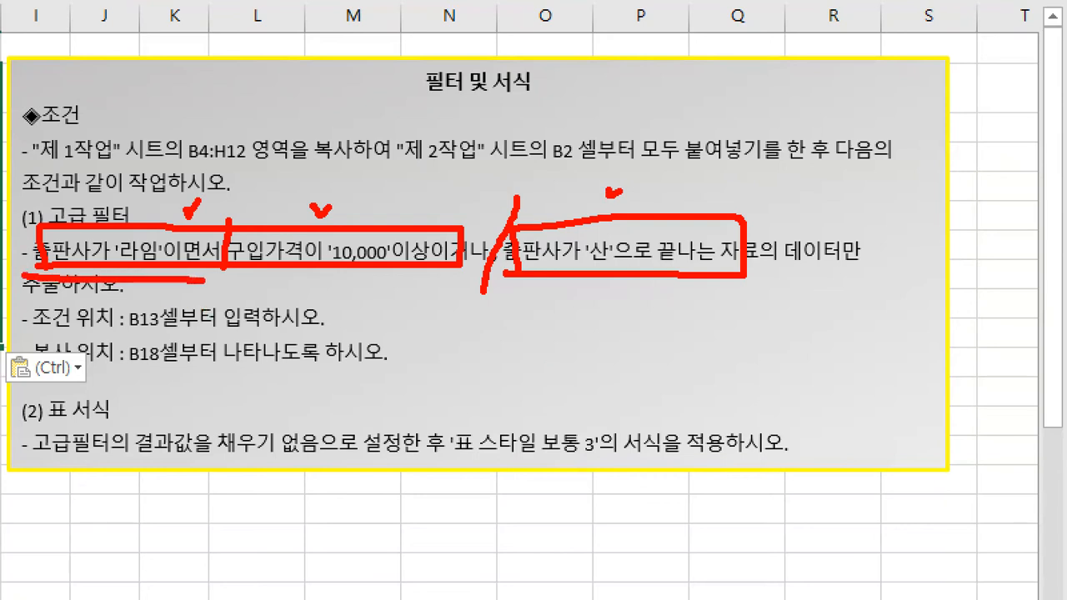
key("Escape")
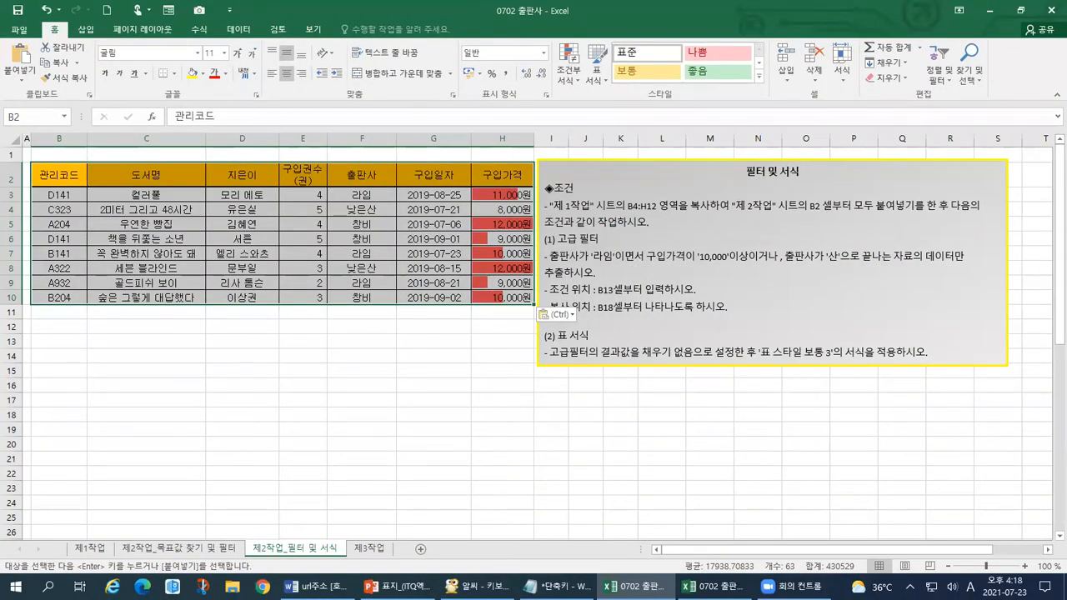
Step: Underline the field names 출판사 and 구입가격 in red in the 고급 필터 condition
key("ctrl+1")
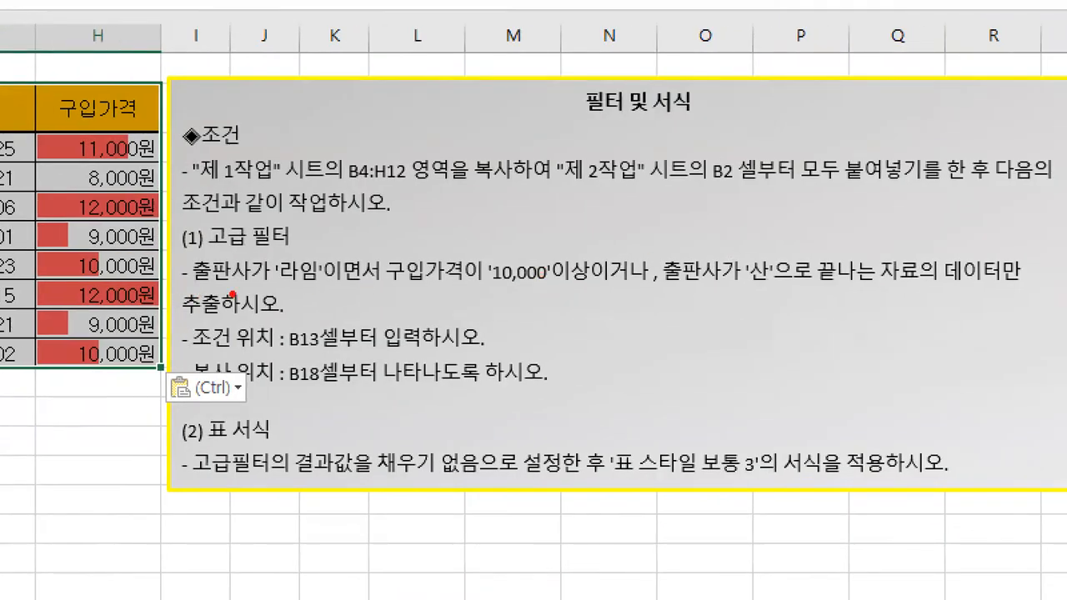
left_click_drag(191, 294, 263, 292)
left_click_drag(382, 294, 468, 294)
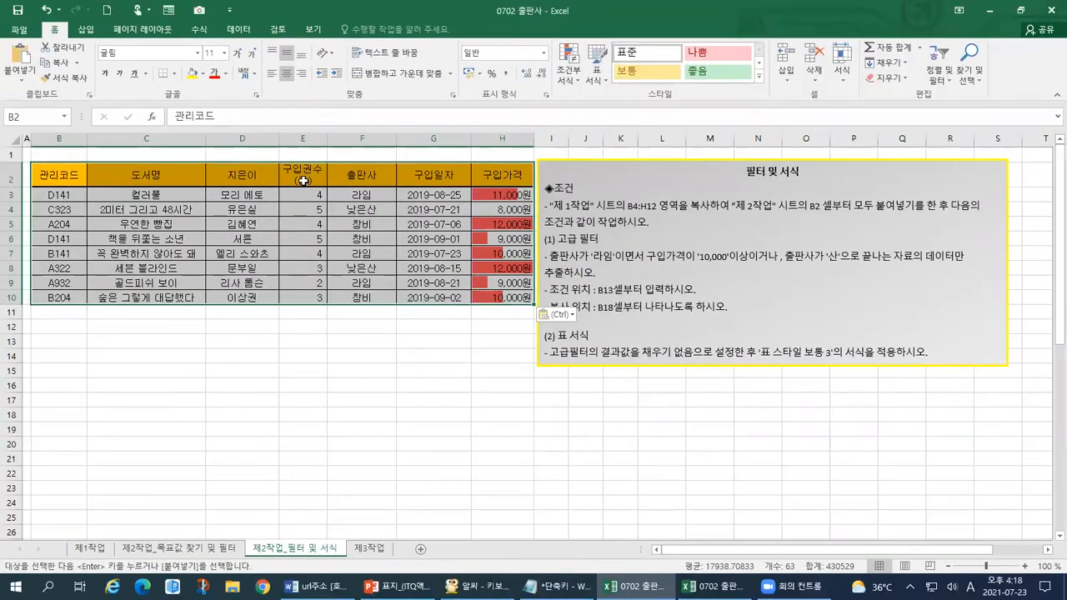
Step: Circle the 출판사 and 구입일자 headers of the pasted table in red, and clear the marks
left_click(349, 173)
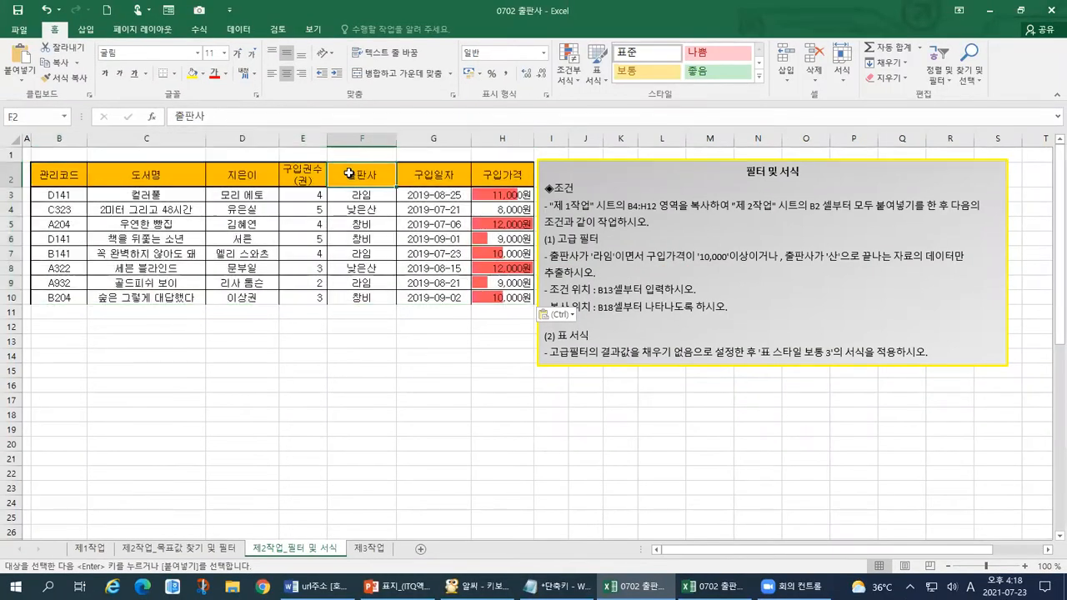
left_click(429, 173)
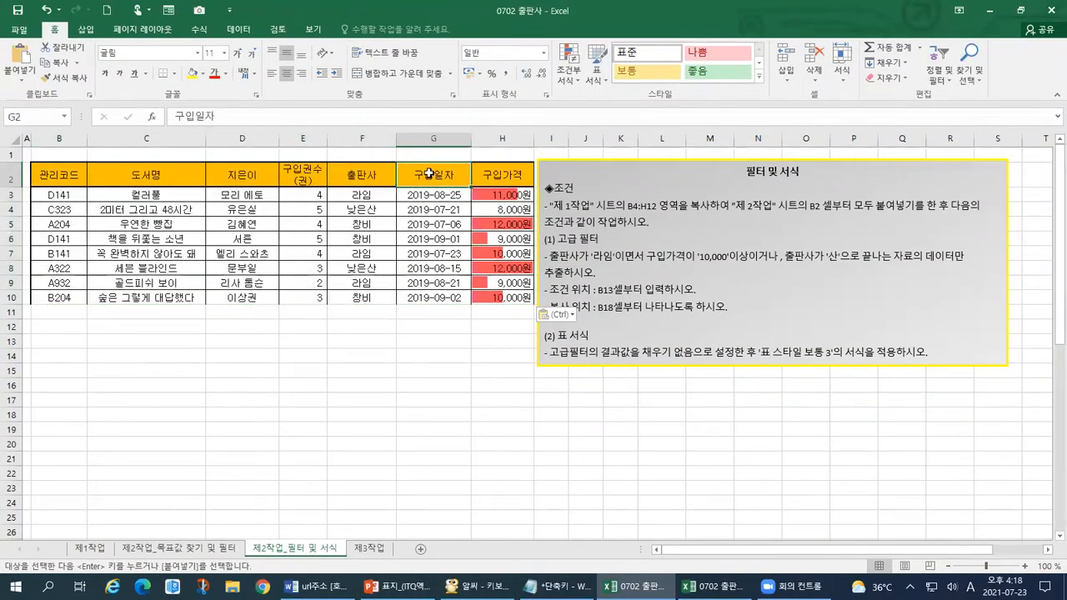
mouse_move(386, 185)
left_mouse_down()
mouse_move(348, 191)
mouse_move(367, 155)
mouse_move(373, 197)
left_mouse_up()
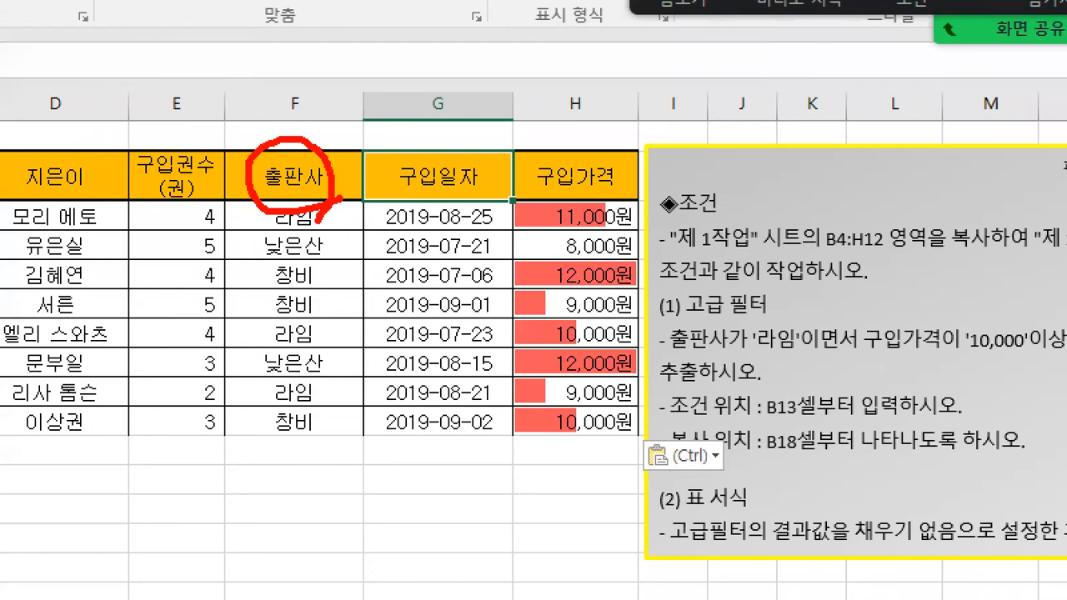
left_click_drag(320, 218, 326, 221)
mouse_move(477, 191)
left_mouse_down()
mouse_move(388, 158)
mouse_move(491, 182)
mouse_move(477, 210)
left_mouse_up()
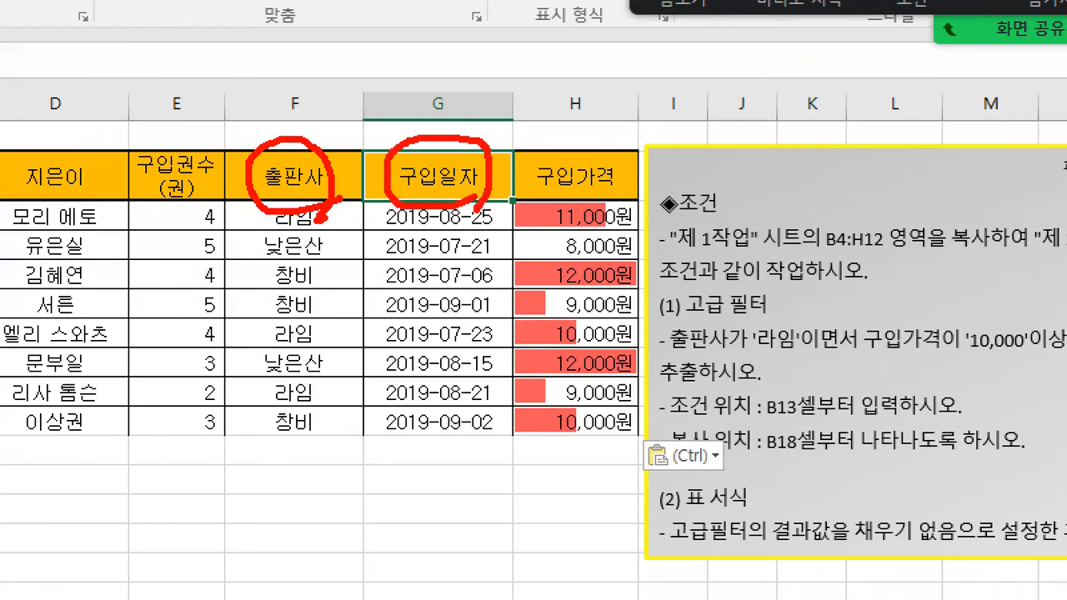
key("Escape")
Step: Select the 출판사 and 구입일자 headers individually and as one range, select headers C2:G2, and cancel the pending copy
left_click(264, 167)
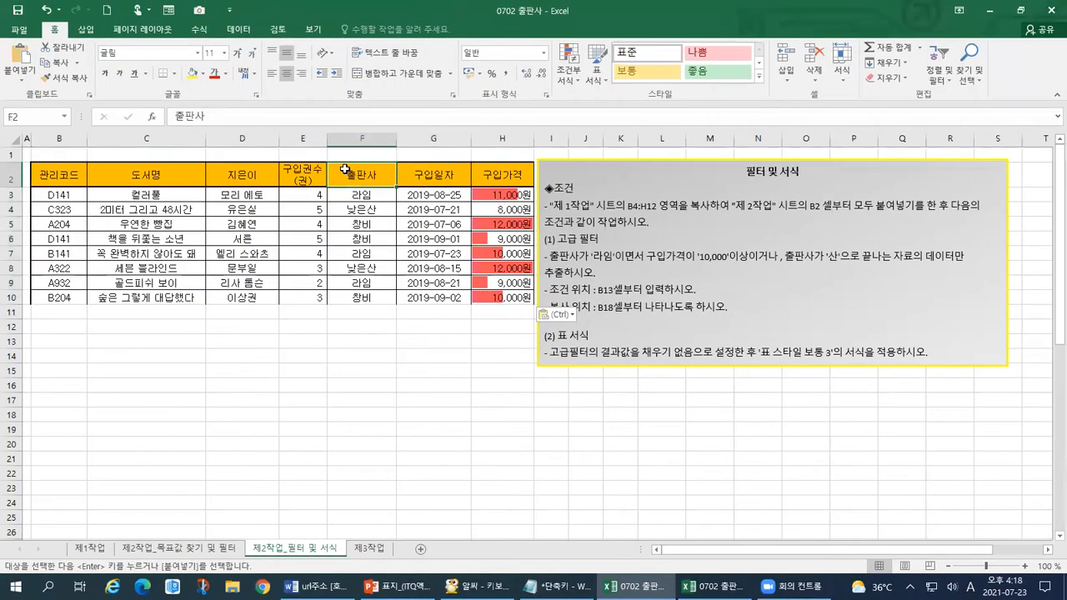
left_click(429, 176, "ctrl")
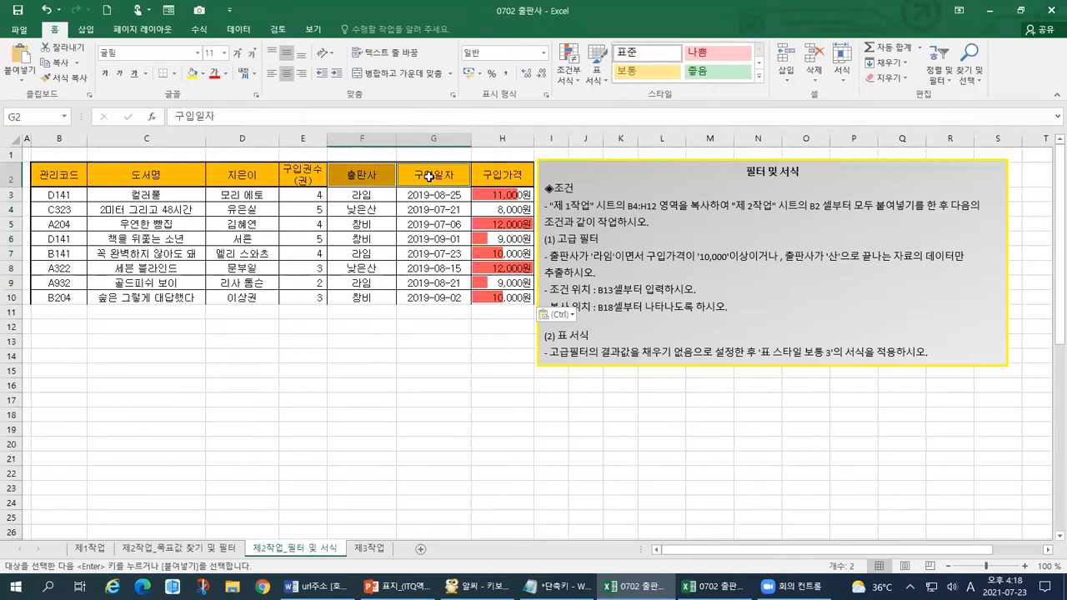
left_click(391, 170)
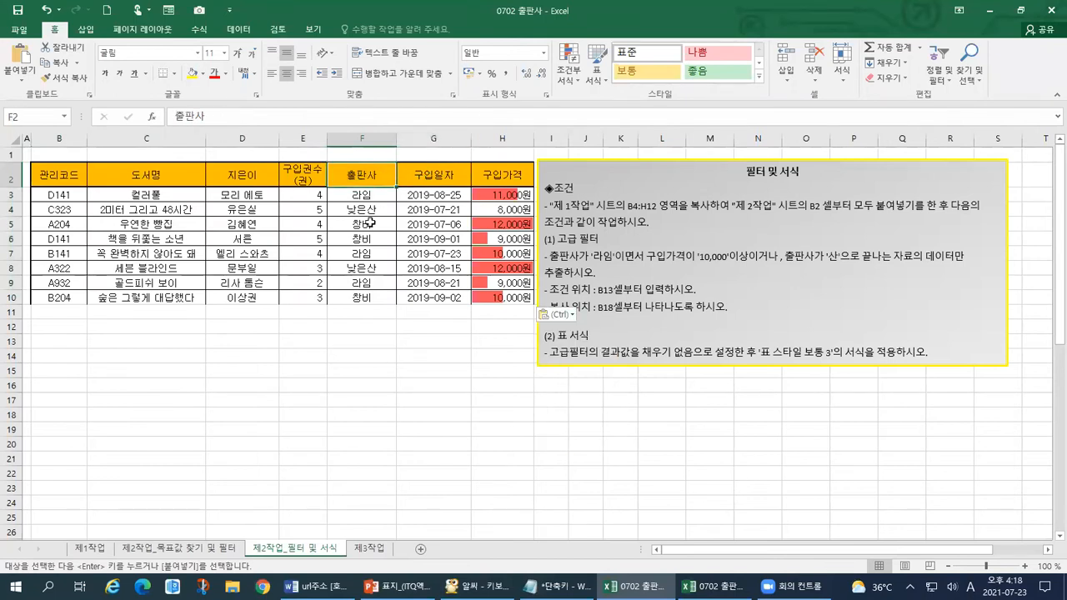
left_click_drag(353, 173, 423, 176)
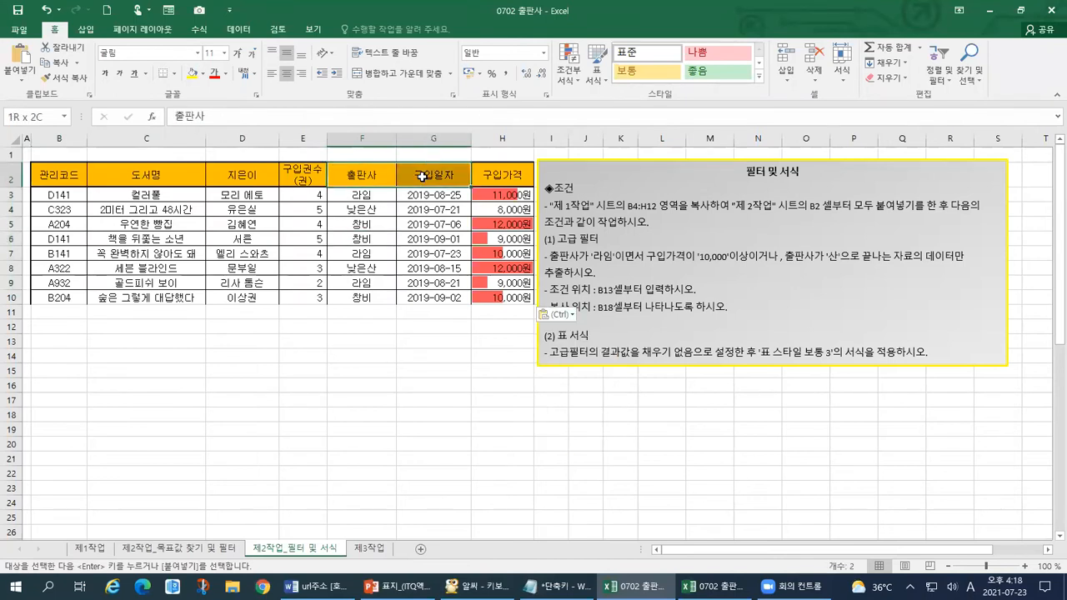
left_click_drag(159, 176, 417, 174)
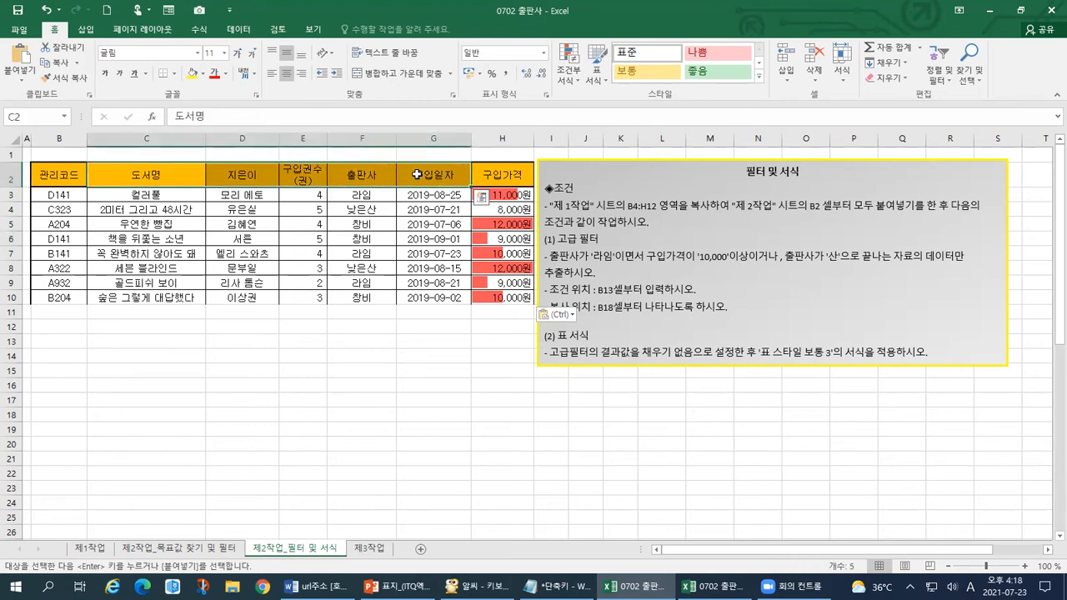
key("Escape")
left_click(373, 213)
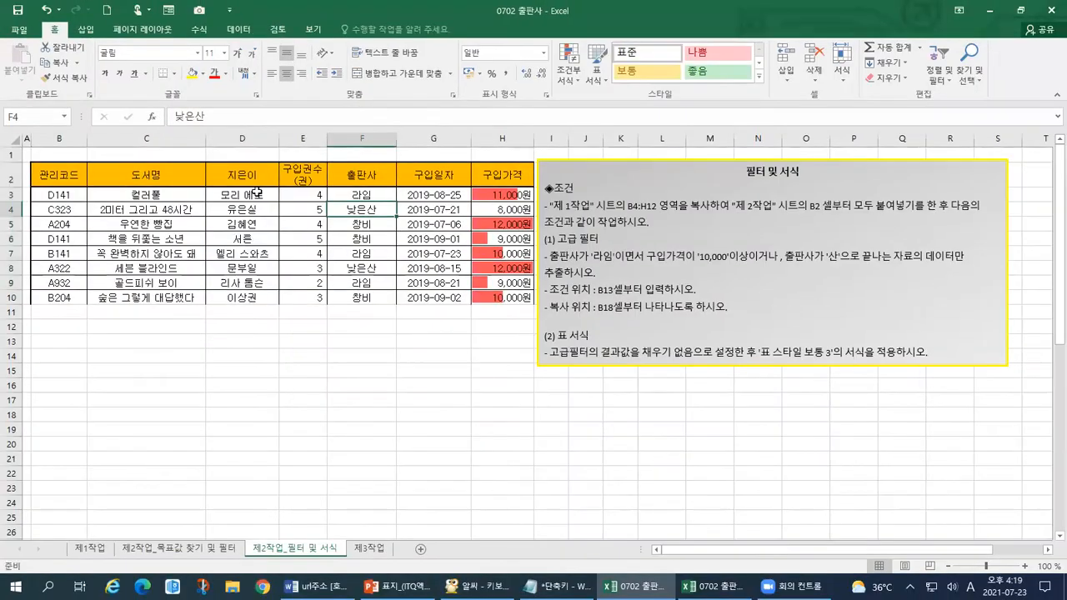
Step: Select the whole table B2:H10, reduce the selection to headers F2:G2, and circle 출판사 and 구입일자 in red
left_click_drag(59, 175, 505, 296)
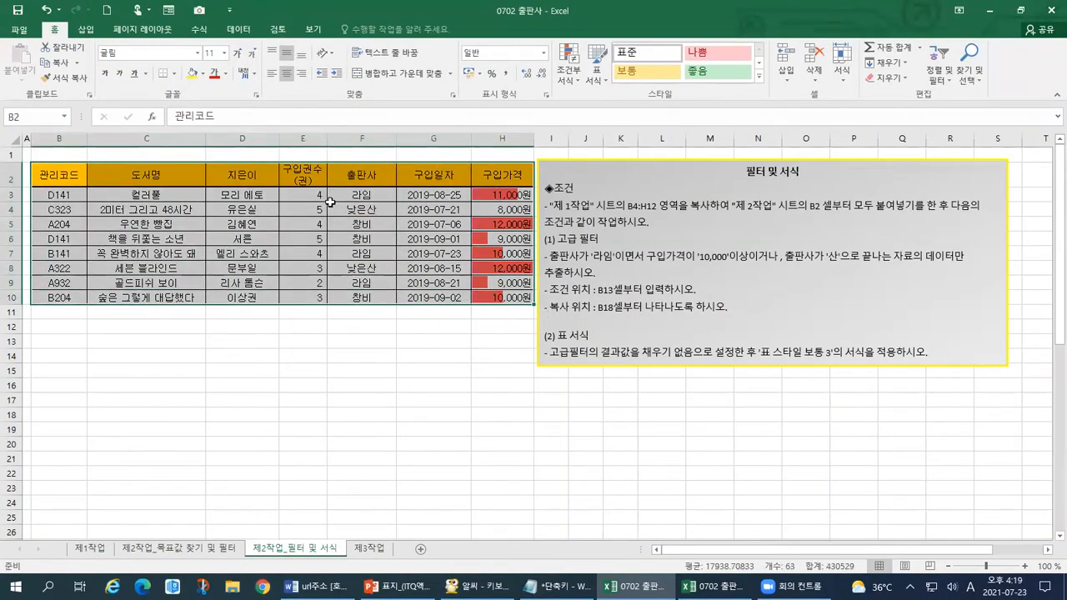
left_click(342, 178)
left_click_drag(342, 178, 447, 185)
key("ctrl+1")
left_click(406, 165)
mouse_move(354, 201)
left_mouse_down()
mouse_move(338, 214)
mouse_move(280, 156)
mouse_move(360, 215)
left_mouse_up()
mouse_move(476, 213)
left_mouse_down()
mouse_move(416, 224)
mouse_move(463, 150)
mouse_move(489, 213)
left_mouse_up()
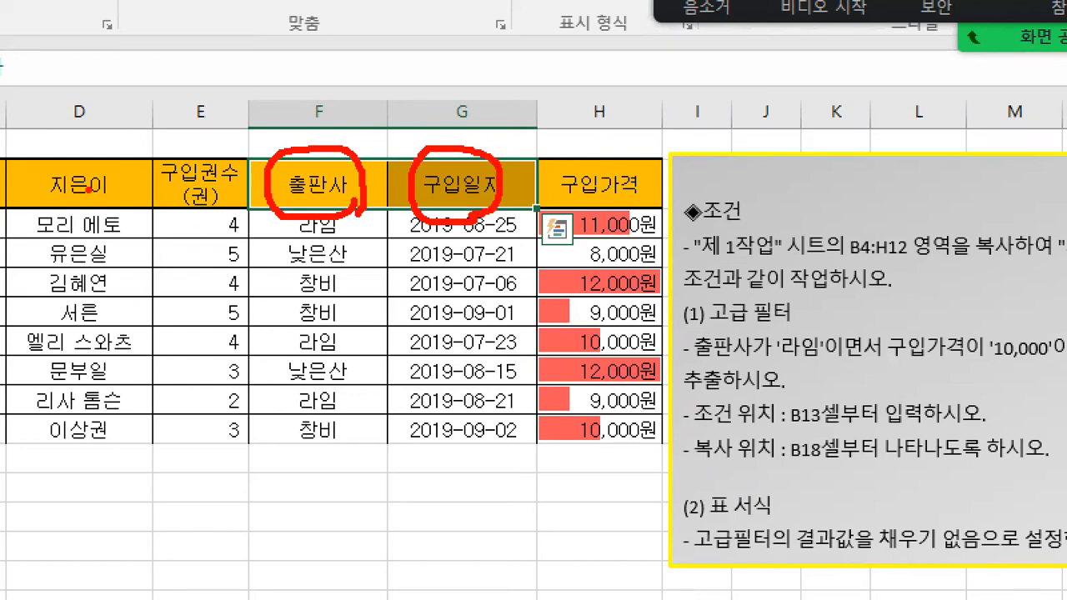
Step: Box the 지은이 and 출판사 headers in red, cross out 구입권수(권) between them, and clear the marks
mouse_move(47, 211)
left_mouse_down()
mouse_move(117, 157)
mouse_move(52, 200)
left_mouse_up()
mouse_move(254, 131)
left_mouse_down()
mouse_move(263, 177)
mouse_move(367, 115)
mouse_move(233, 135)
mouse_move(163, 220)
left_mouse_up()
left_click_drag(190, 134, 239, 242)
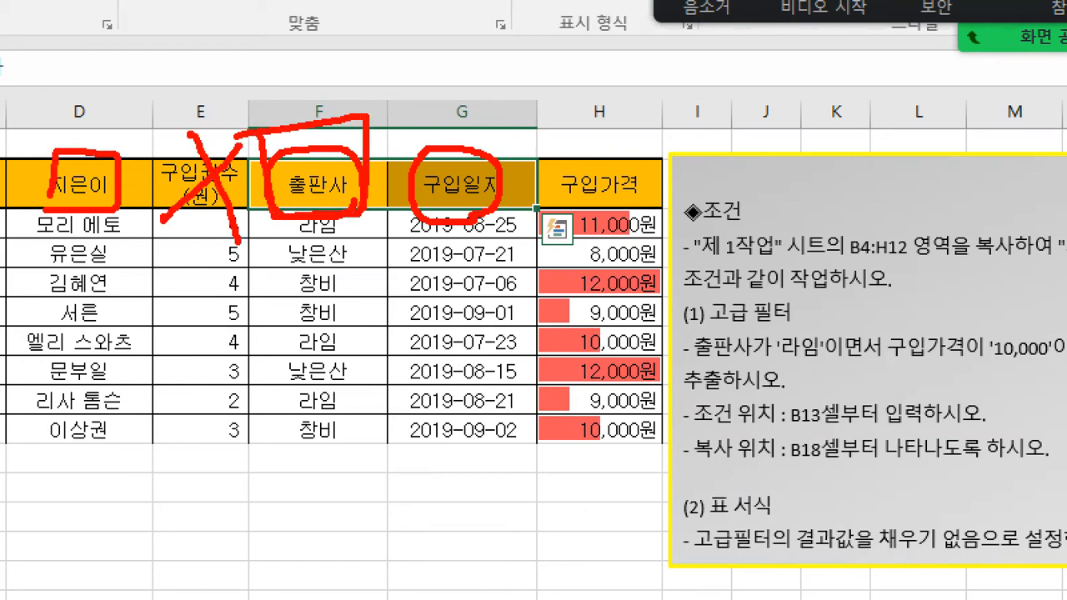
key("Escape")
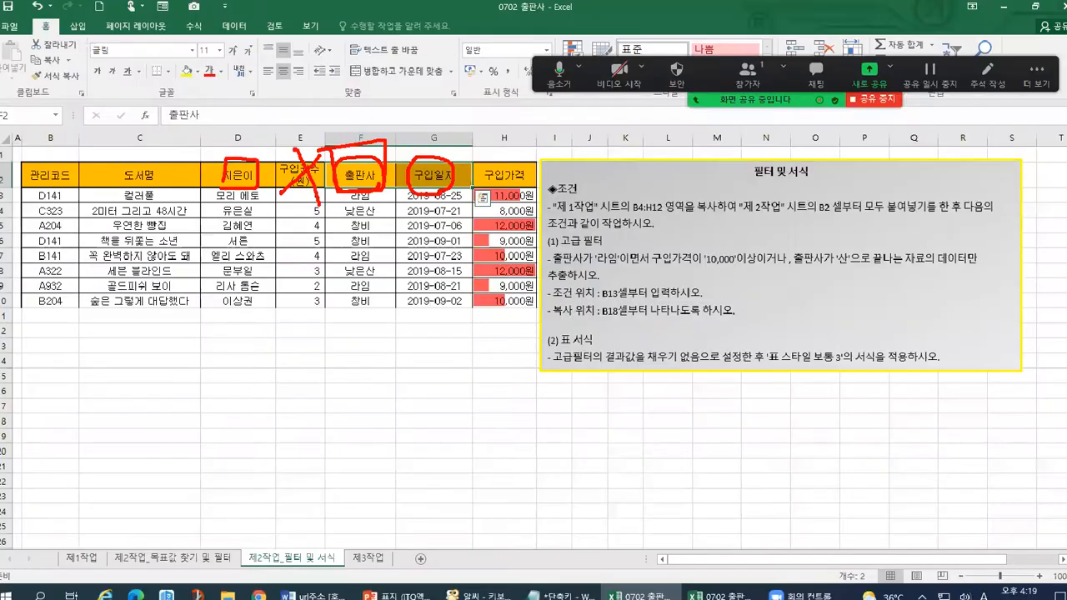
Step: Select the adjoining headers D2:F2, cross out 구입권수(권) in red, and tick 지은이 and 출판사
mouse_move(95, 191)
left_mouse_down()
mouse_move(312, 193)
mouse_move(299, 186)
mouse_move(379, 221)
left_mouse_up()
key("ctrl+1")
left_click(274, 185)
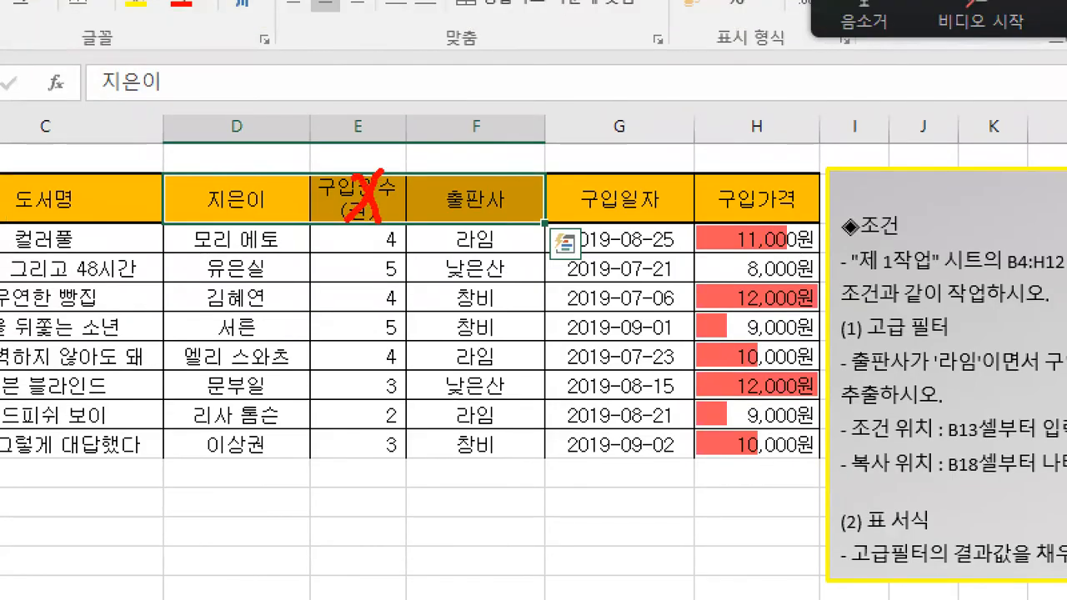
mouse_move(193, 170)
left_mouse_down()
mouse_move(287, 237)
mouse_move(186, 153)
left_mouse_up()
mouse_move(427, 163)
left_mouse_down()
mouse_move(518, 242)
mouse_move(451, 165)
left_mouse_up()
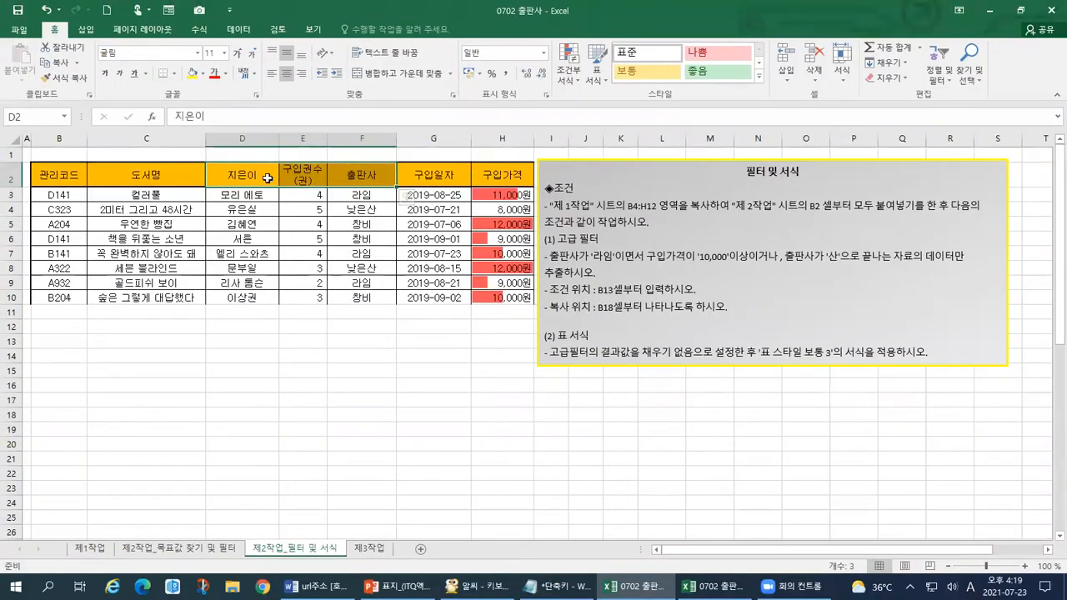
Step: Switch to the keyboard picture in 알씨, circle the Ctrl key in red, clear the marks, and return to the Excel workbook
left_click(477, 586)
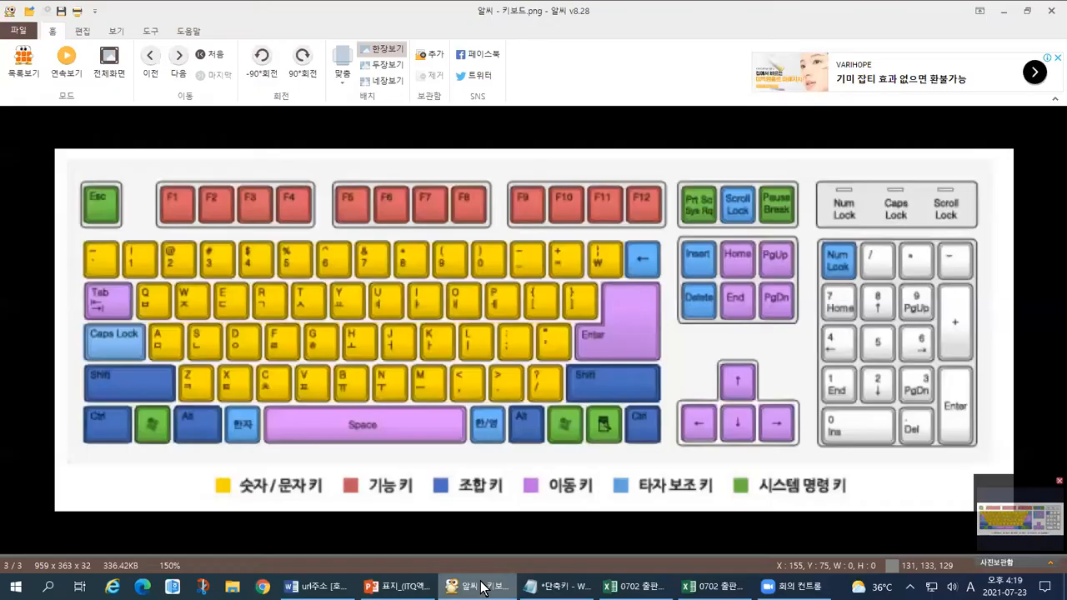
key("ctrl+1")
mouse_move(207, 458)
left_mouse_down()
mouse_move(141, 442)
mouse_move(212, 365)
left_mouse_up()
mouse_move(238, 415)
left_mouse_down()
mouse_move(220, 467)
mouse_move(193, 482)
left_mouse_up()
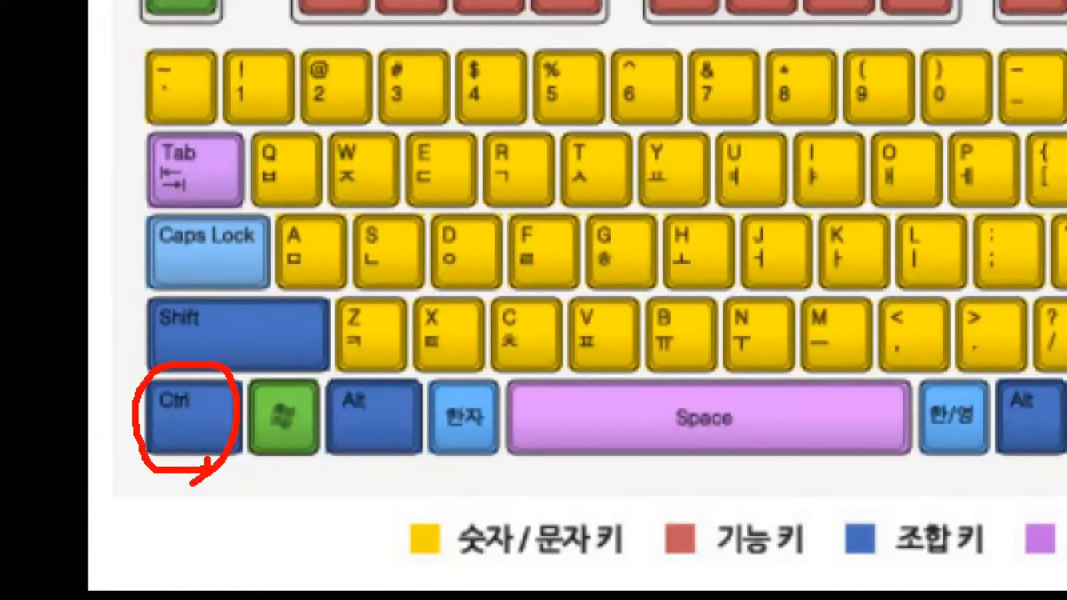
mouse_move(268, 506)
left_mouse_down()
mouse_move(287, 517)
mouse_move(299, 502)
left_mouse_up()
key("Escape")
key("alt+Tab")
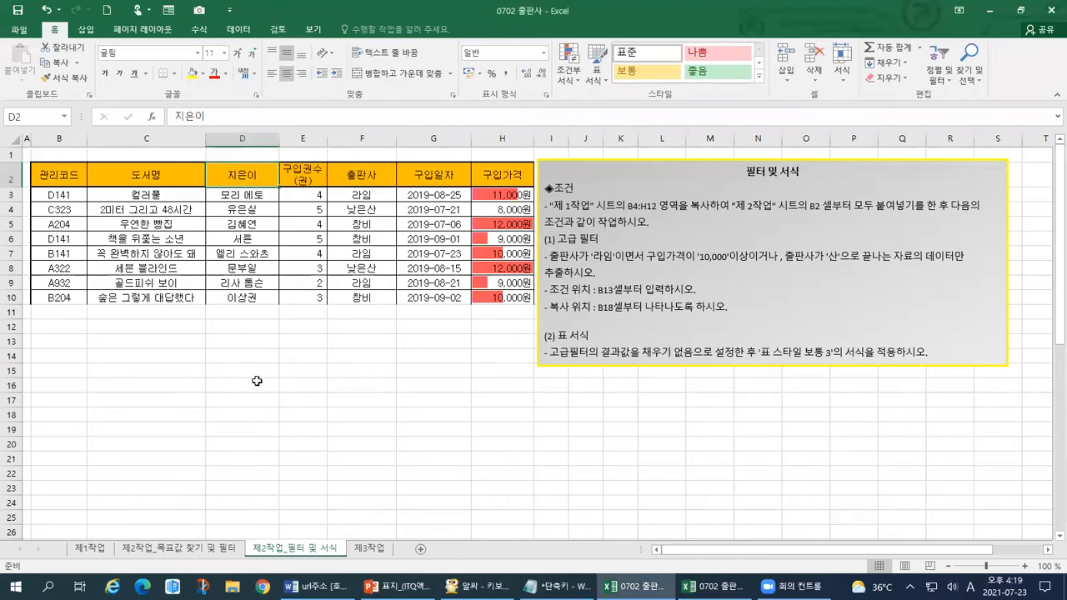
Step: Tick 지은이 and 출판사, cross out 구입권수(권), draw an arrow from 지은이 to 출판사, and clear the marks
key("ctrl+1")
left_click_drag(209, 169, 222, 167)
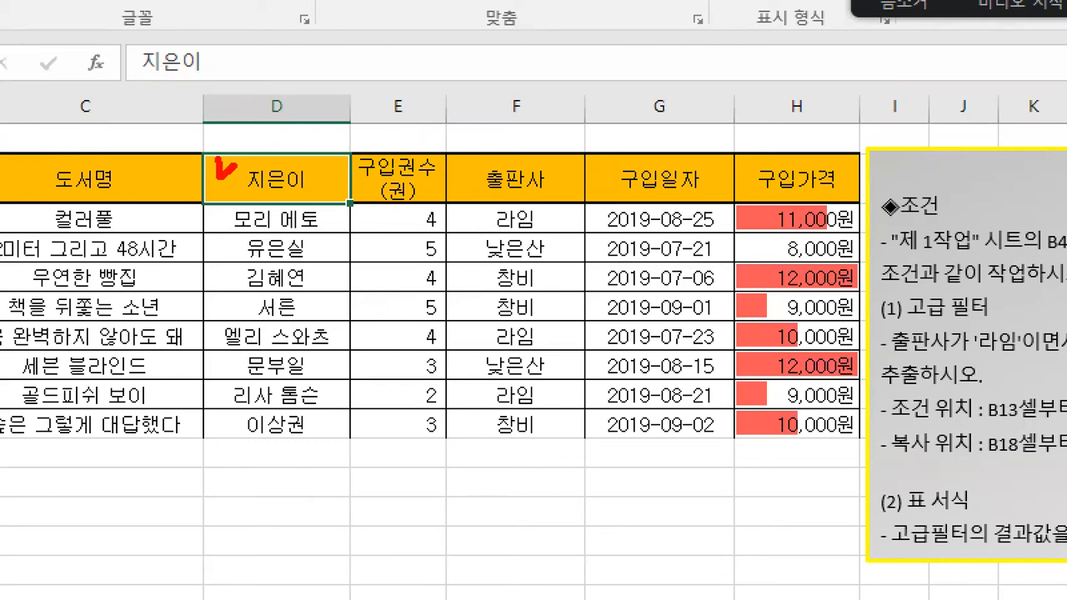
mouse_move(465, 167)
left_mouse_down()
mouse_move(475, 173)
mouse_move(486, 162)
left_mouse_up()
left_click_drag(425, 146, 369, 215)
left_click_drag(374, 151, 406, 215)
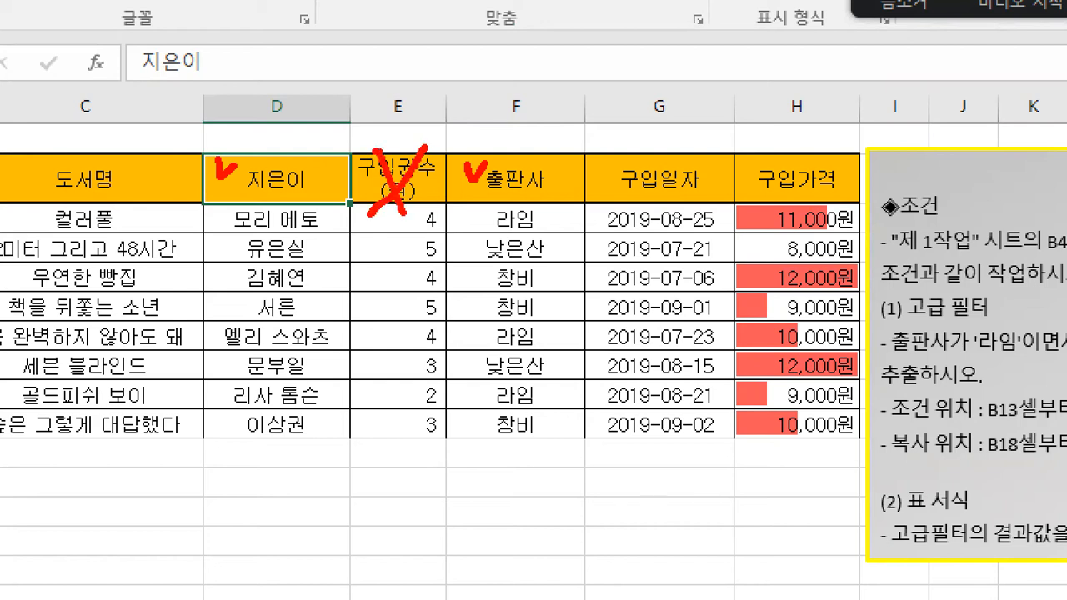
mouse_move(218, 161)
left_mouse_down()
mouse_move(564, 193)
mouse_move(531, 222)
left_mouse_up()
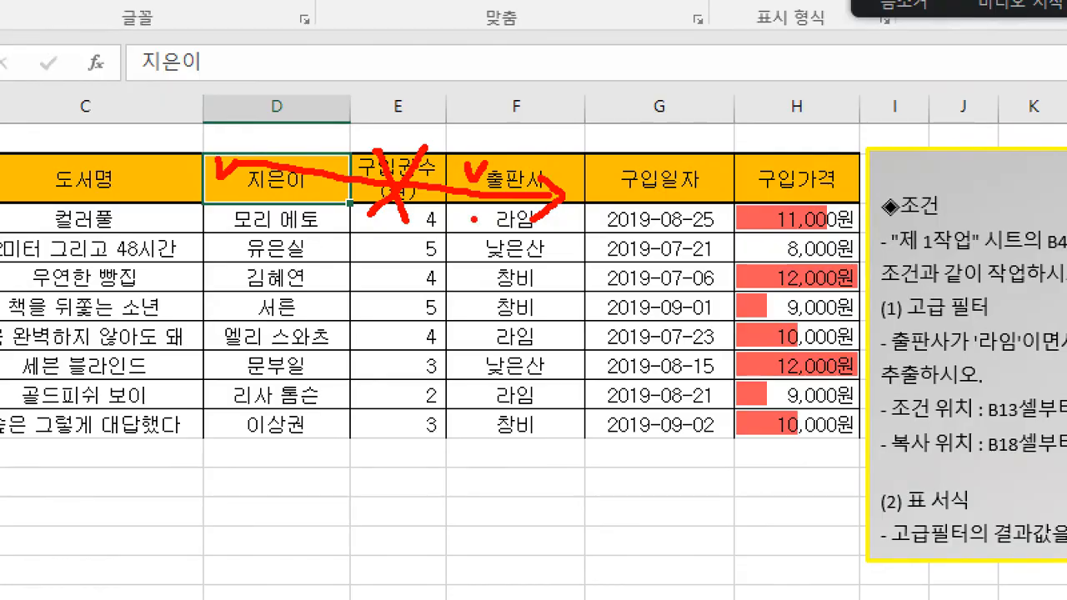
key("Escape")
Step: Tick the 출판사 header in red, clear the mark, and add that cell to the 지은이 selection without 구입권수(권)
key("ctrl+1")
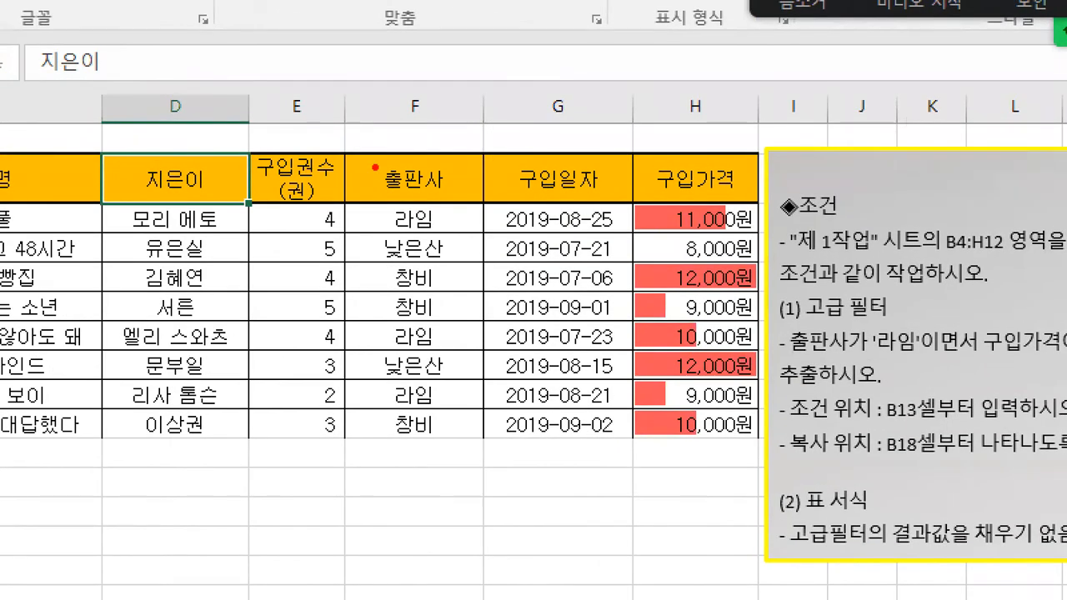
mouse_move(375, 167)
left_mouse_down()
mouse_move(382, 180)
mouse_move(406, 166)
left_mouse_up()
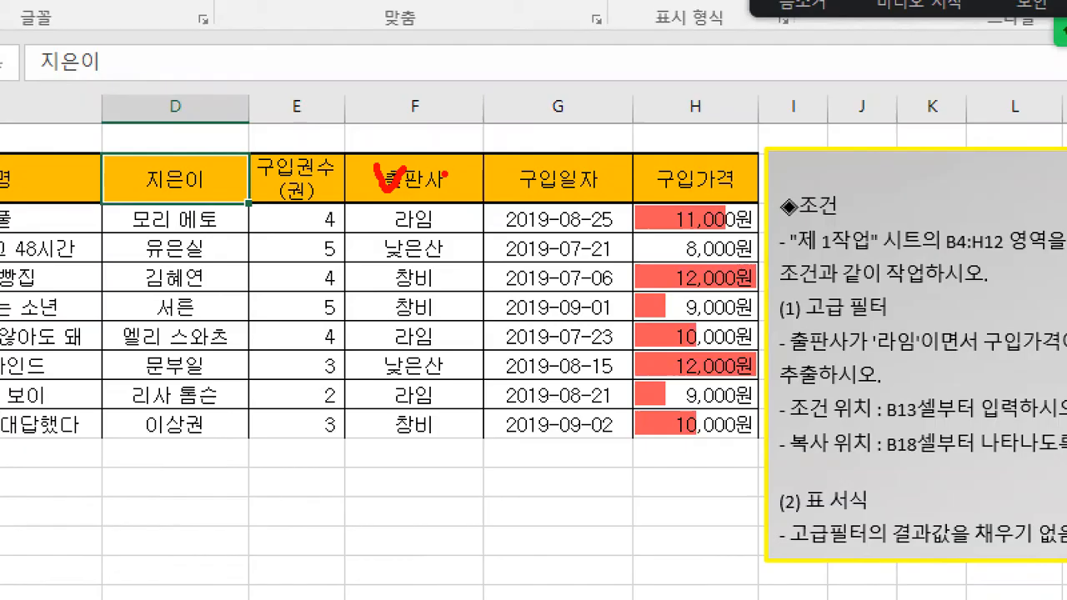
key("Escape")
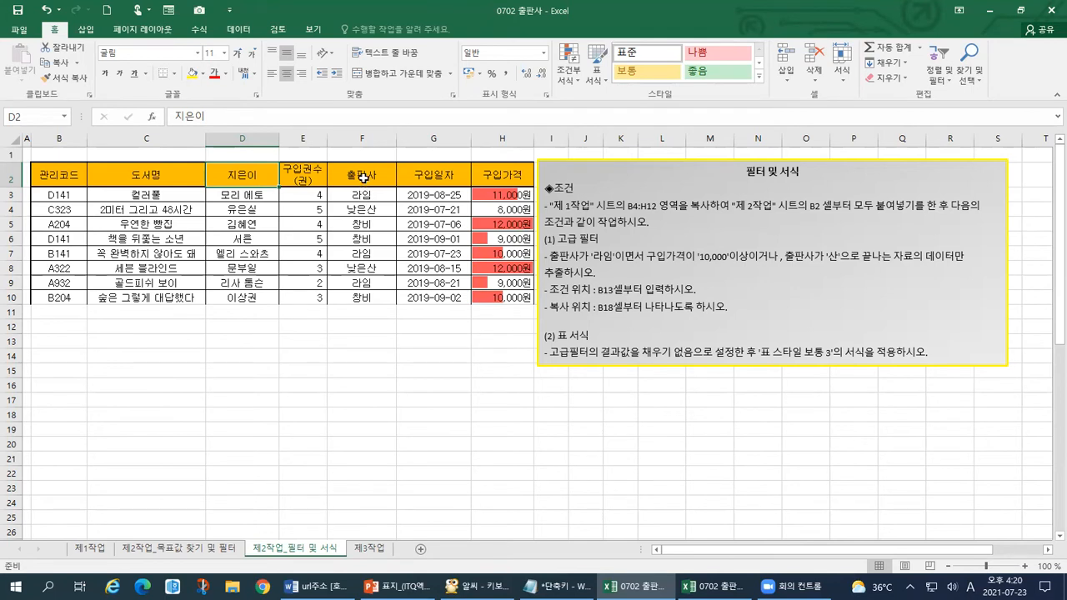
left_click(363, 176, "ctrl")
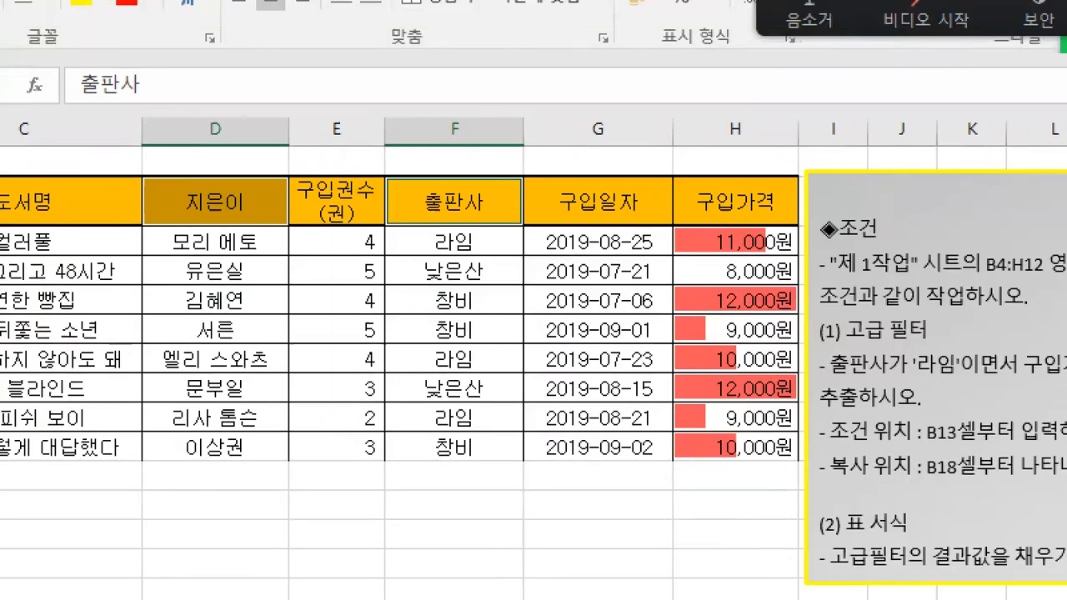
Step: Cross out the unselected 구입권수(권) header in red and tick the selected 지은이 and 출판사 headers
left_click_drag(382, 170, 334, 240)
left_click_drag(334, 164, 371, 244)
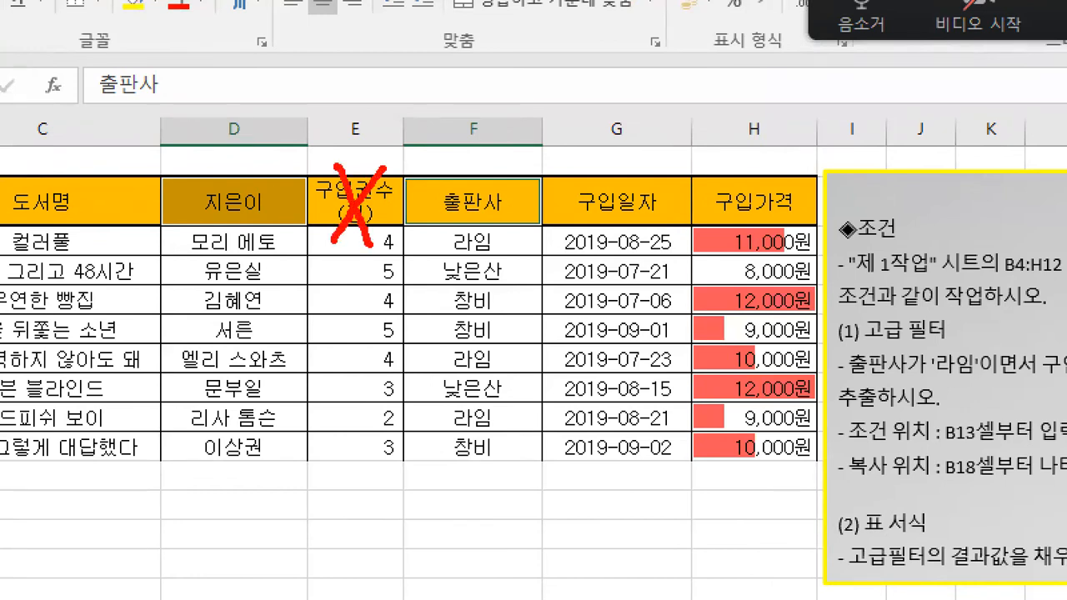
left_click_drag(256, 173, 285, 175)
left_click_drag(471, 171, 501, 169)
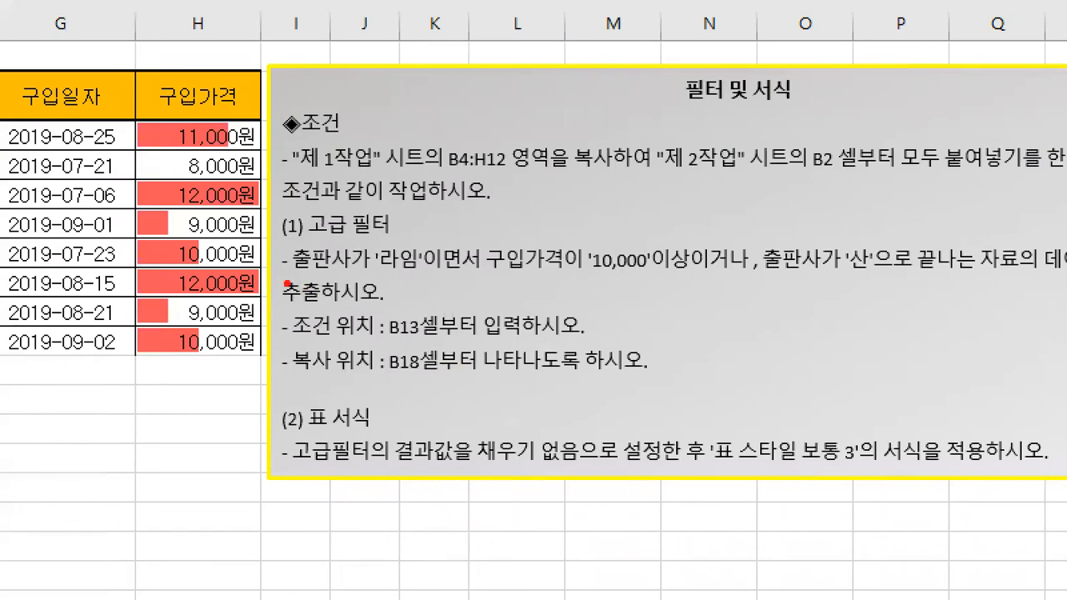
Step: Underline the field names 출판사 and 구입가격 in the 고급 필터 condition in red, and clear the marks
left_click_drag(283, 275, 366, 272)
left_click_drag(455, 271, 573, 278)
key("Escape")
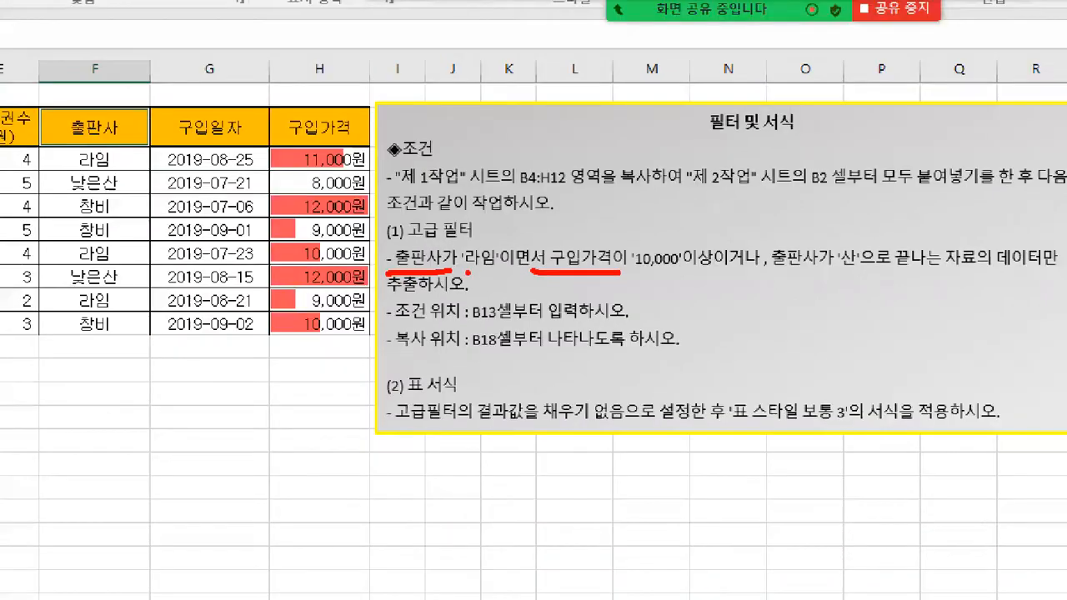
Step: Copy the adjacent 출판사 and 구입일자 headers, F2:G2
key("ctrl+1")
left_click(294, 187)
mouse_move(218, 128)
left_mouse_down()
mouse_move(209, 170)
mouse_move(462, 171)
mouse_move(316, 111)
mouse_move(208, 112)
mouse_move(405, 158)
mouse_move(436, 145)
mouse_move(448, 166)
left_mouse_up()
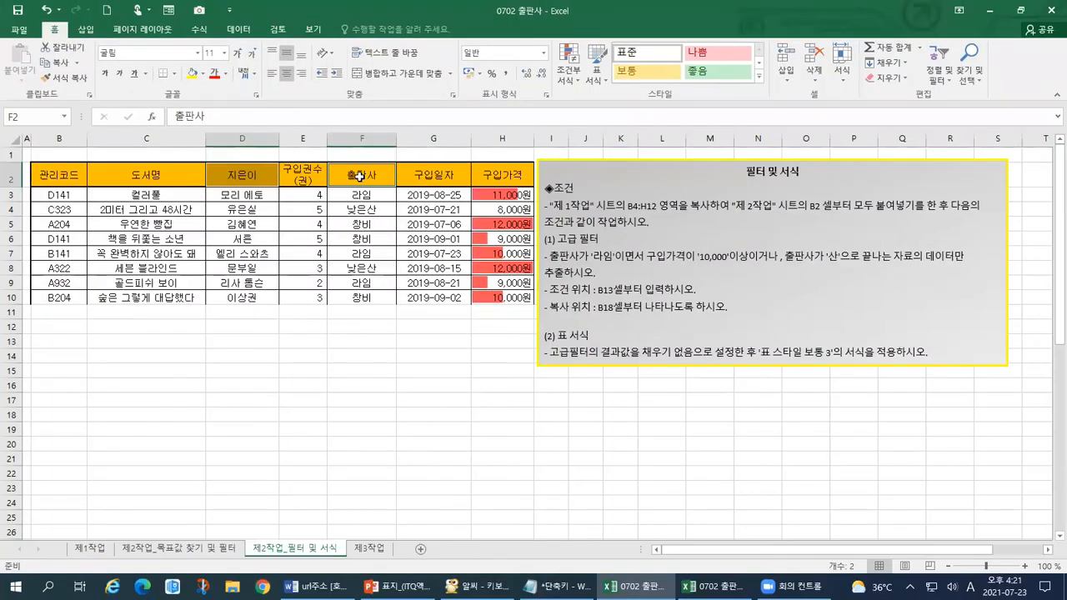
left_click_drag(359, 177, 442, 178)
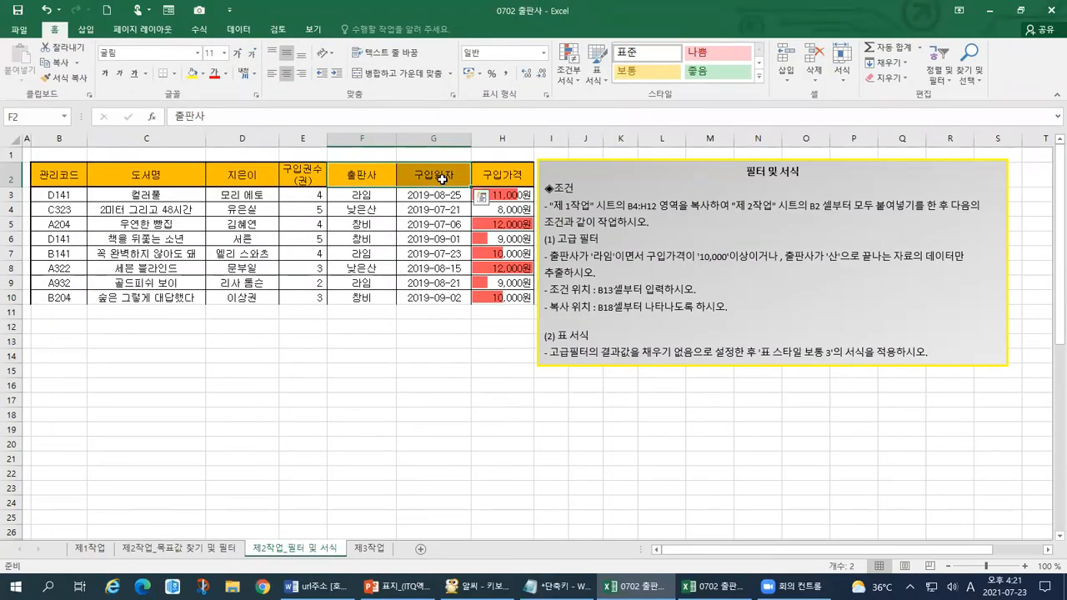
key("ctrl+c")
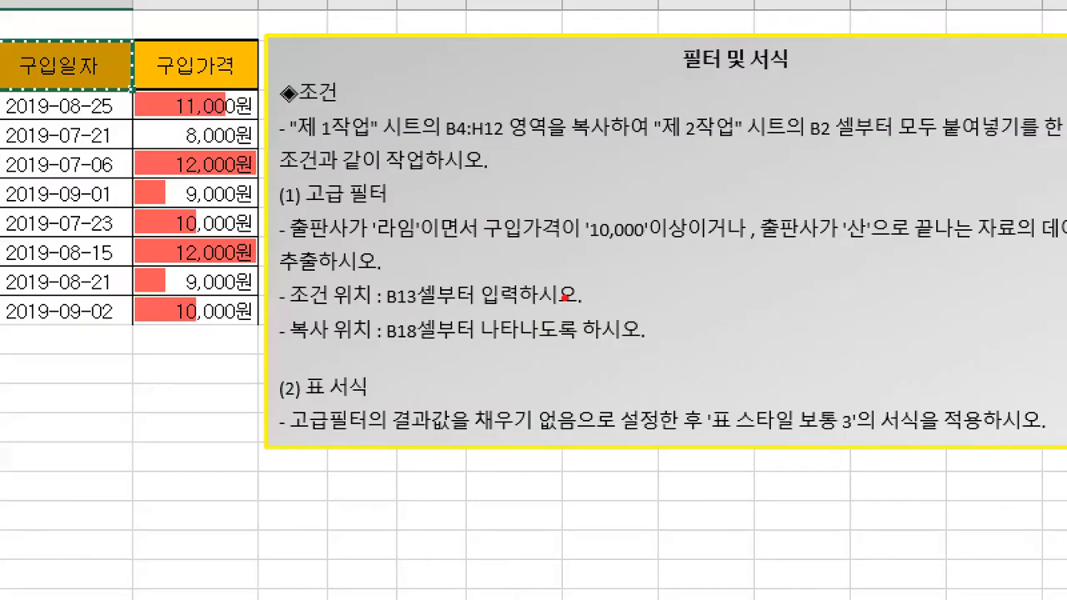
Step: Underline the 조건 위치 and 복사 위치 instructions and the first condition in red, circle B13, and clear the marks
left_click_drag(293, 315, 374, 309)
left_click_drag(290, 342, 632, 337)
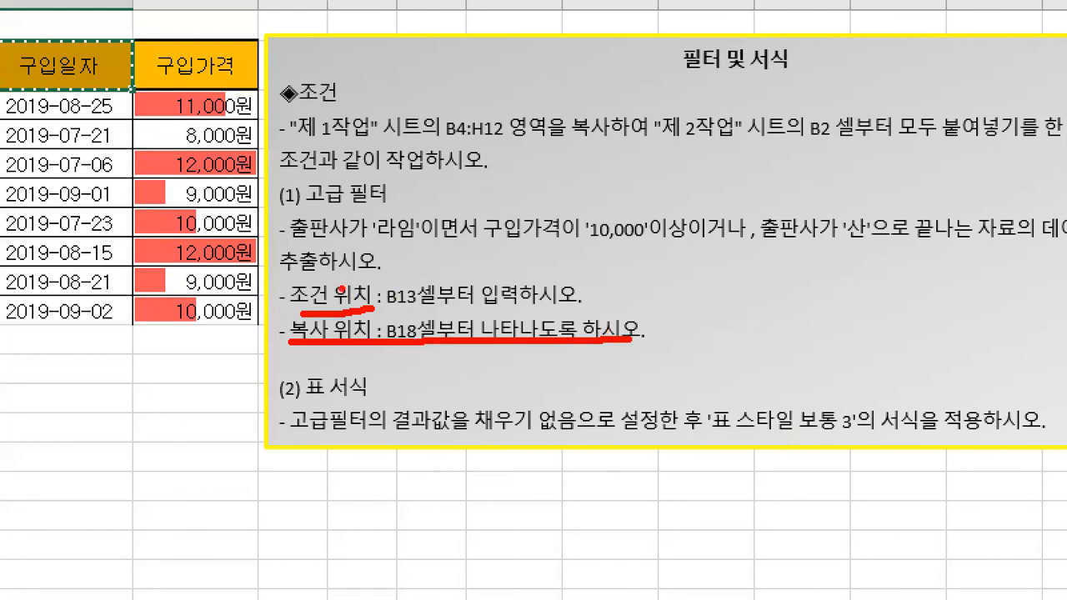
mouse_move(288, 279)
left_mouse_down()
mouse_move(293, 287)
mouse_move(469, 242)
mouse_move(653, 241)
left_mouse_up()
mouse_move(436, 303)
left_mouse_down()
mouse_move(387, 312)
mouse_move(440, 266)
mouse_move(437, 318)
left_mouse_up()
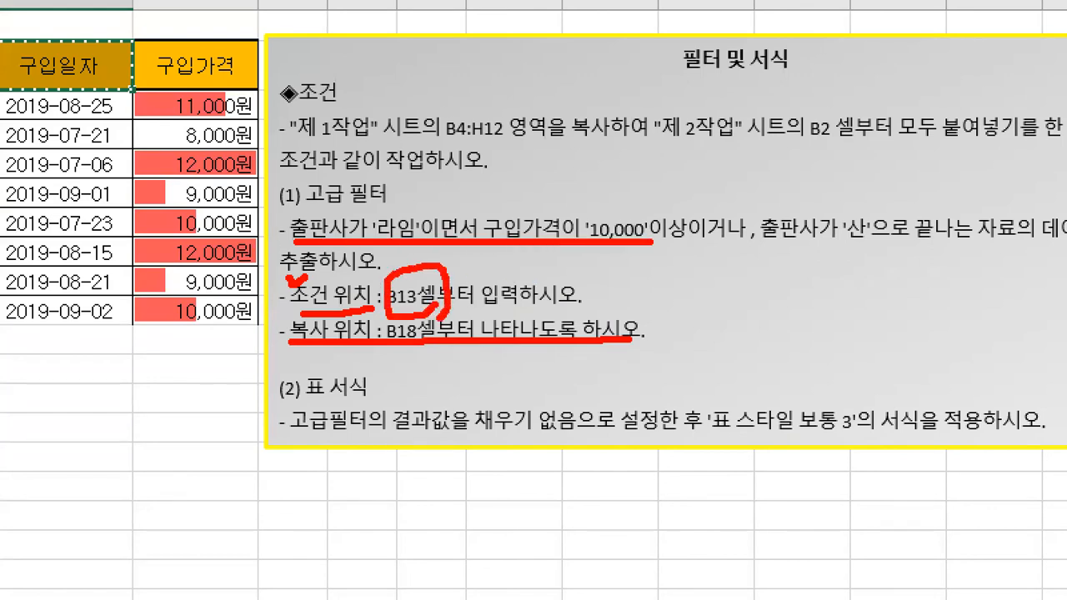
key("Escape")
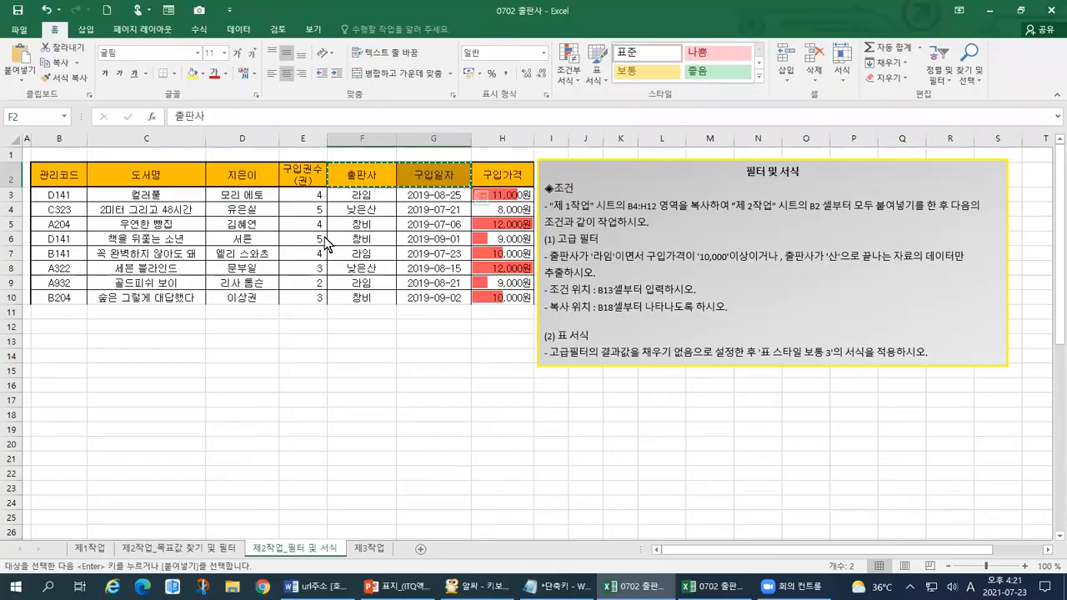
Step: Tick the copied 출판사 and 구입일자 headers in red, dot along their dashed copy border, and clear the marks
key("ctrl+1")
left_click(313, 182)
mouse_move(382, 129)
left_mouse_down()
mouse_move(394, 151)
mouse_move(415, 128)
left_mouse_up()
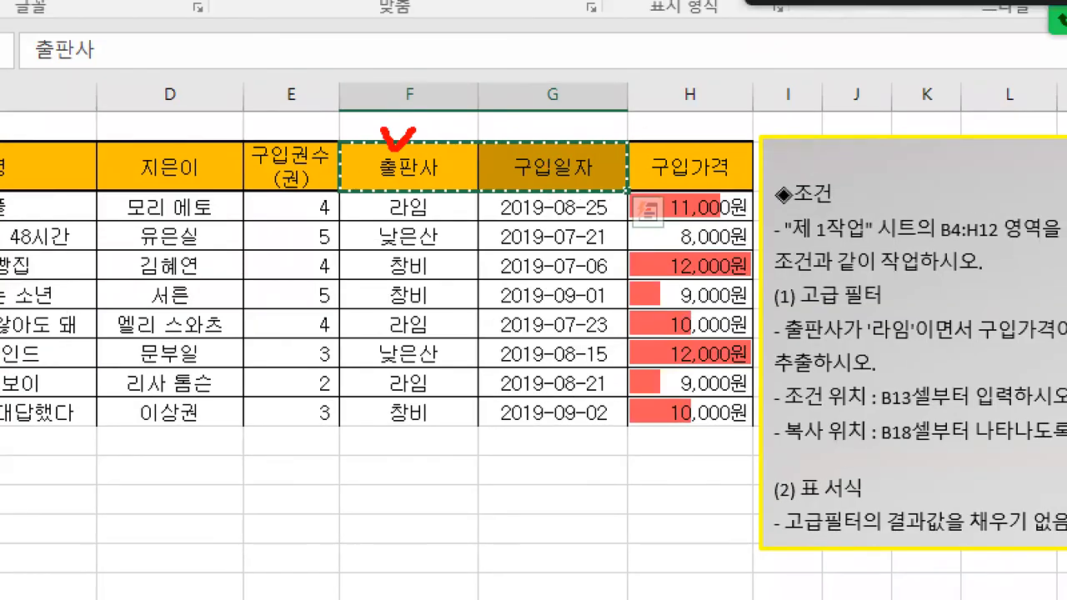
mouse_move(519, 140)
left_mouse_down()
mouse_move(533, 154)
mouse_move(554, 129)
left_mouse_up()
left_click(451, 136)
left_click_drag(465, 128, 484, 143)
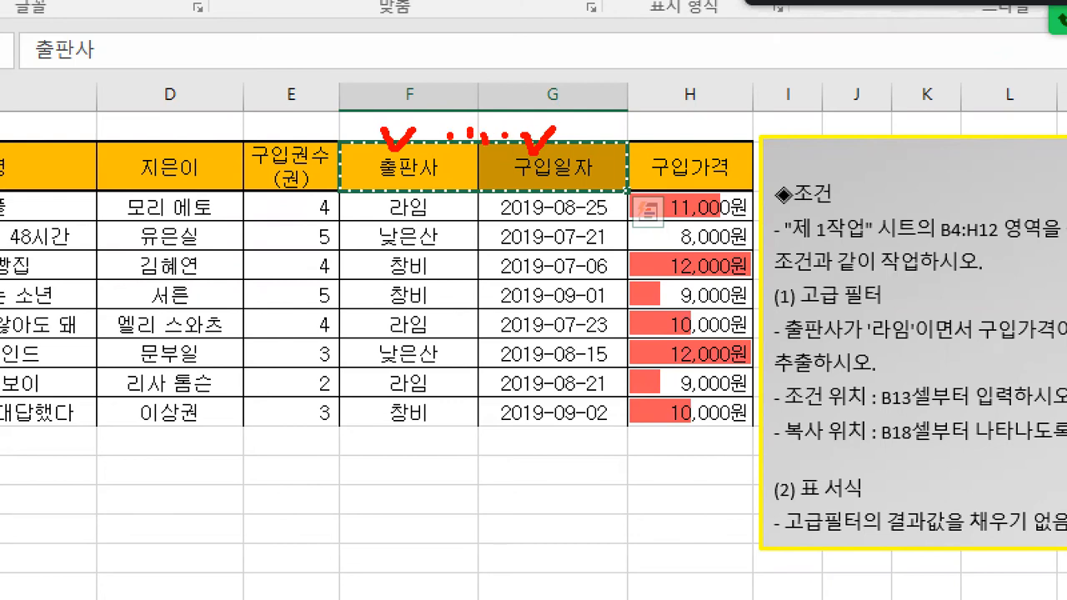
left_click_drag(582, 130, 593, 137)
left_click(608, 136)
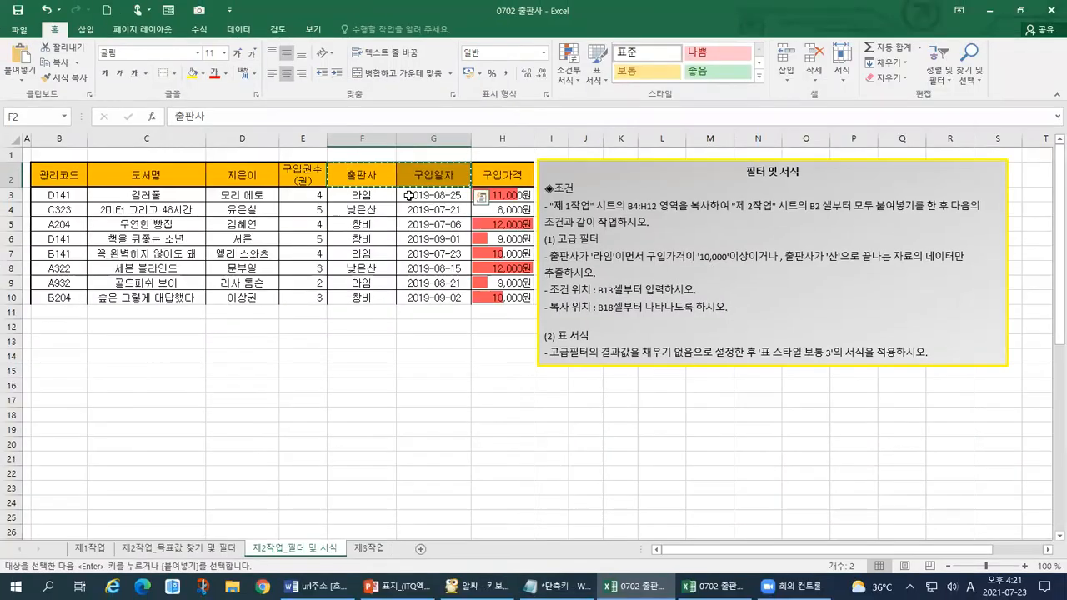
Step: Mark cell B13 in red with column B circled, clear the marks, and paste the copied 출판사 and 구입일자 headers there
left_click(53, 342)
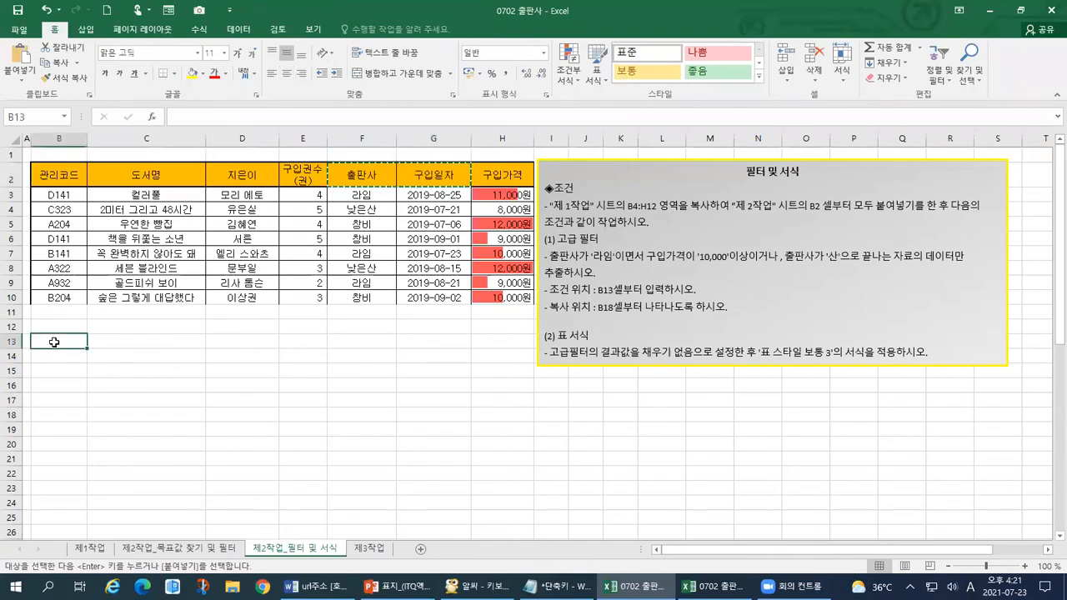
key("ctrl+1")
left_click(15, 336)
left_click_drag(36, 331, 39, 336)
left_click_drag(77, 430, 98, 419)
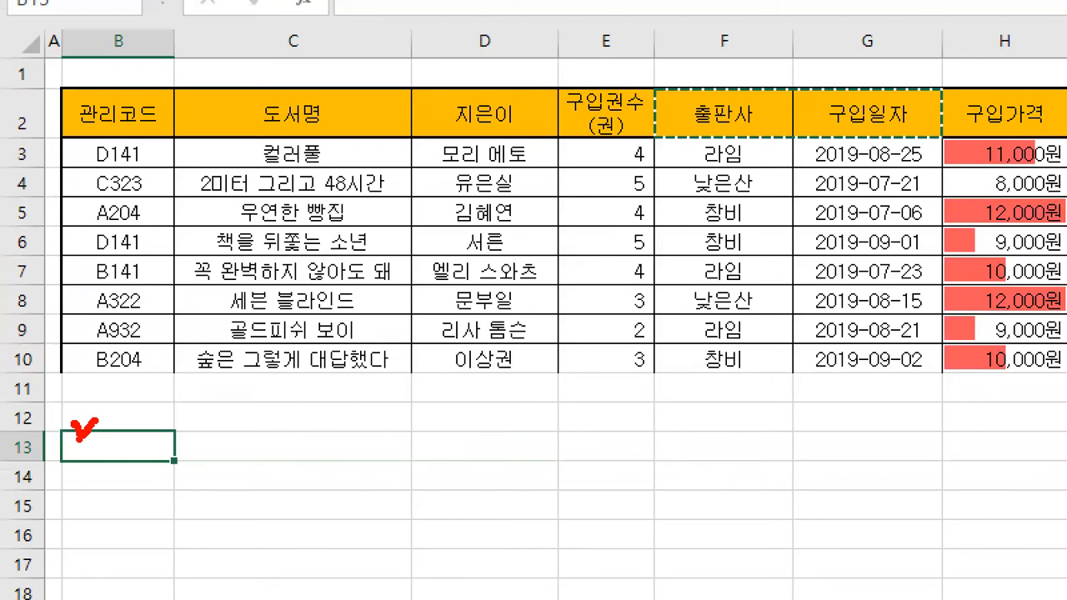
mouse_move(142, 42)
left_mouse_down()
mouse_move(127, 22)
mouse_move(108, 63)
left_mouse_up()
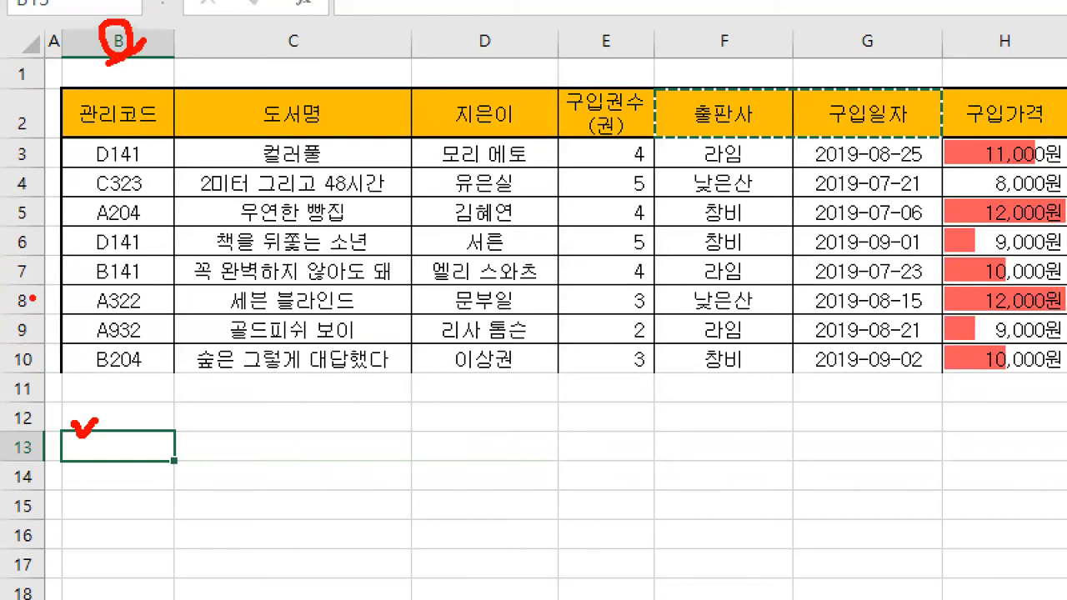
mouse_move(40, 461)
left_mouse_down()
mouse_move(4, 463)
mouse_move(42, 463)
left_mouse_up()
left_click_drag(117, 440, 132, 432)
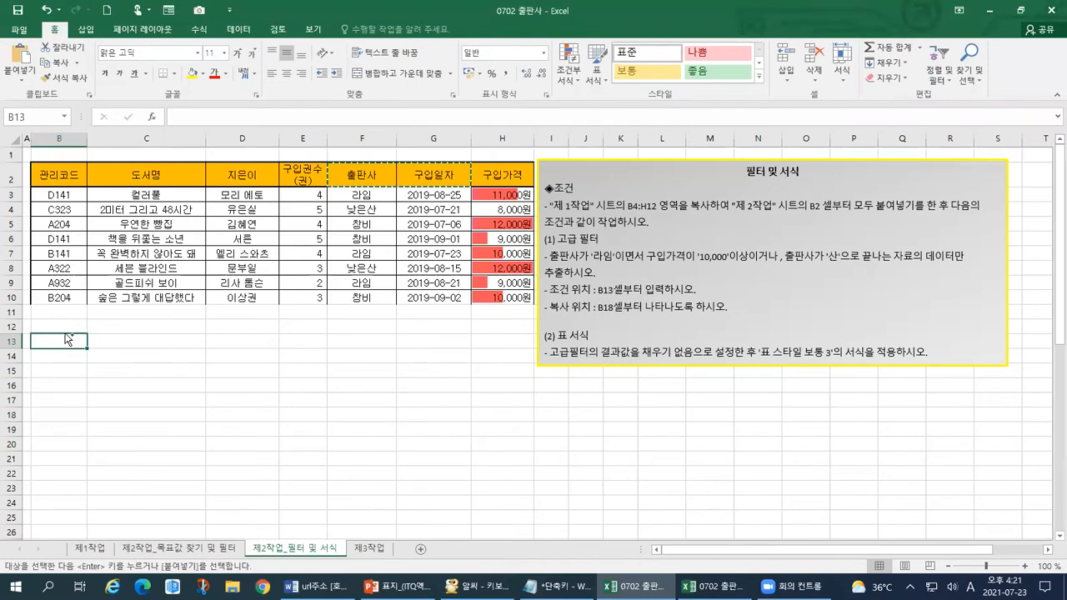
key("ctrl+v")
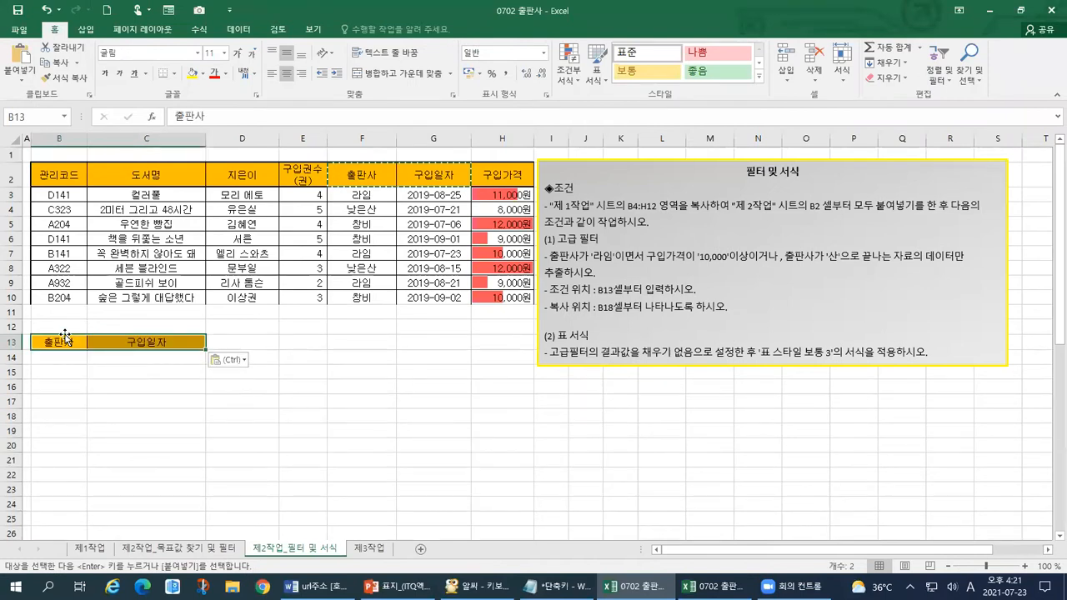
Step: Tick the pasted headers in B13:C13 in red, outline the original F2:G2 headers, and draw an arrow from them to the pasted ones
key("ctrl+1")
left_click(107, 348)
mouse_move(95, 321)
left_mouse_down()
mouse_move(106, 335)
mouse_move(125, 317)
left_mouse_up()
mouse_move(231, 321)
left_mouse_down()
mouse_move(244, 339)
mouse_move(275, 304)
left_mouse_up()
mouse_move(666, 36)
left_mouse_down()
mouse_move(904, 31)
mouse_move(710, 3)
mouse_move(696, 33)
mouse_move(332, 295)
left_mouse_up()
mouse_move(333, 274)
left_mouse_down()
mouse_move(311, 317)
mouse_move(356, 317)
left_mouse_up()
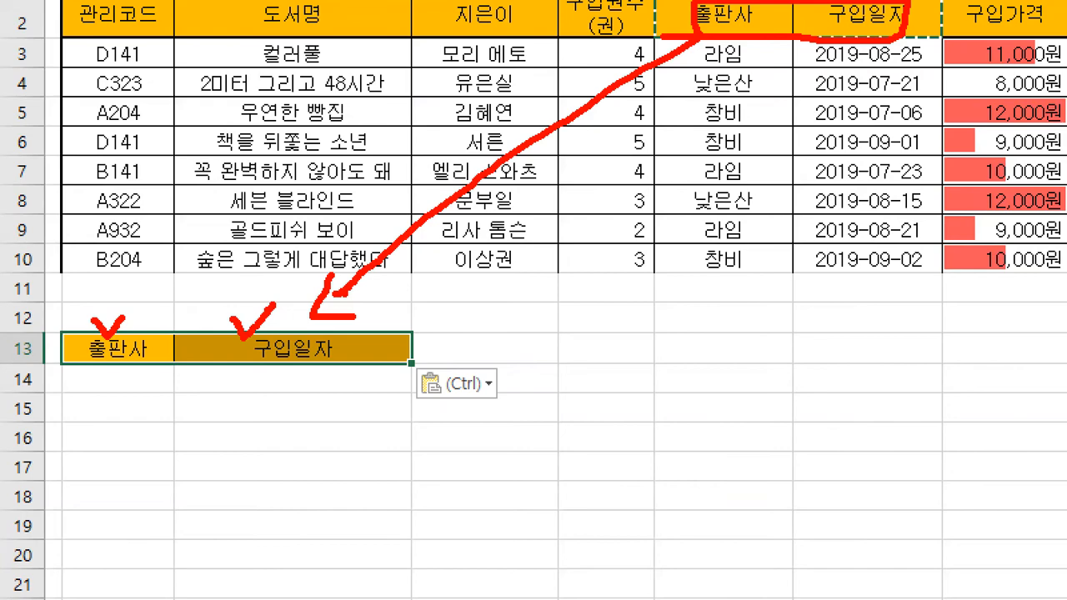
Step: Switch to the keyboard picture in 알씨, mark the Ctrl, C and V keys in red, and clear the marks
key("alt+Tab")
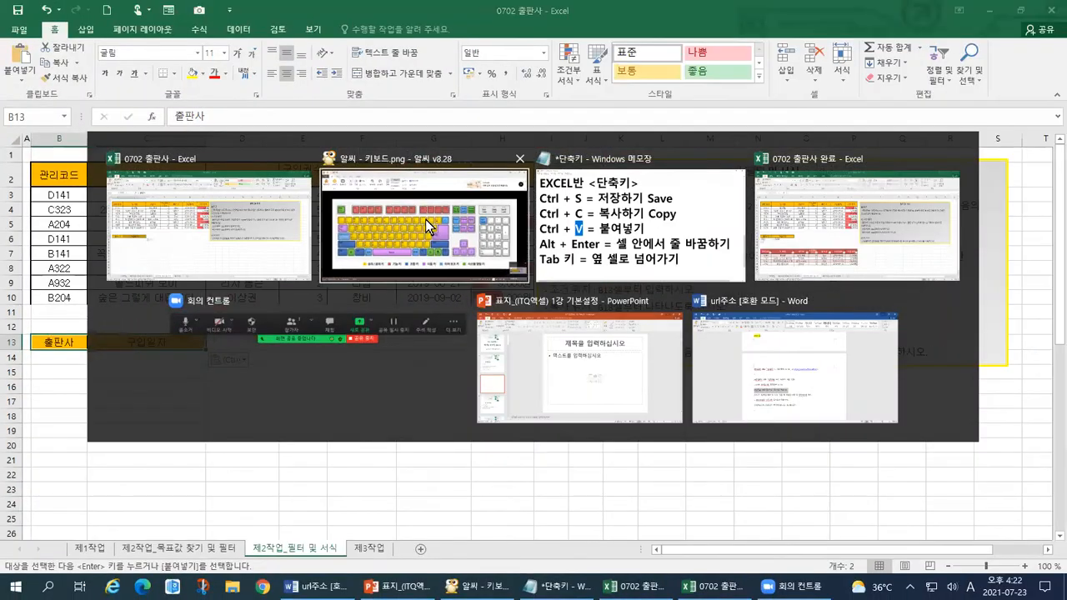
left_click(429, 225)
mouse_move(117, 442)
left_mouse_down()
mouse_move(85, 447)
mouse_move(106, 405)
mouse_move(120, 439)
left_mouse_up()
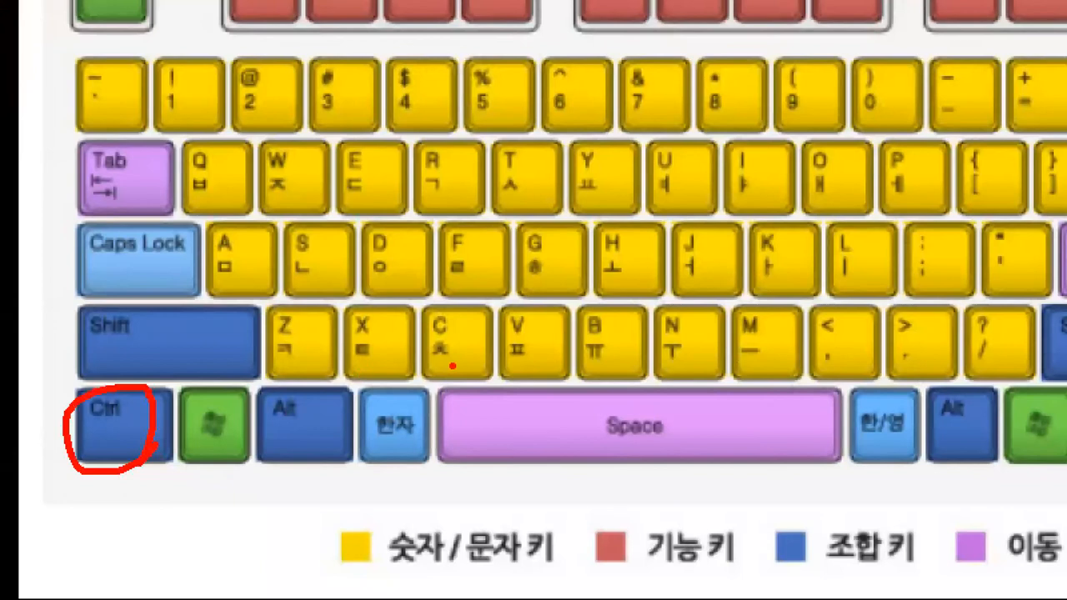
mouse_move(452, 366)
left_mouse_down()
mouse_move(426, 302)
mouse_move(460, 324)
mouse_move(442, 388)
left_mouse_up()
left_click_drag(147, 409, 183, 403)
mouse_move(513, 319)
left_mouse_down()
mouse_move(530, 332)
mouse_move(557, 315)
left_mouse_up()
left_click(538, 356)
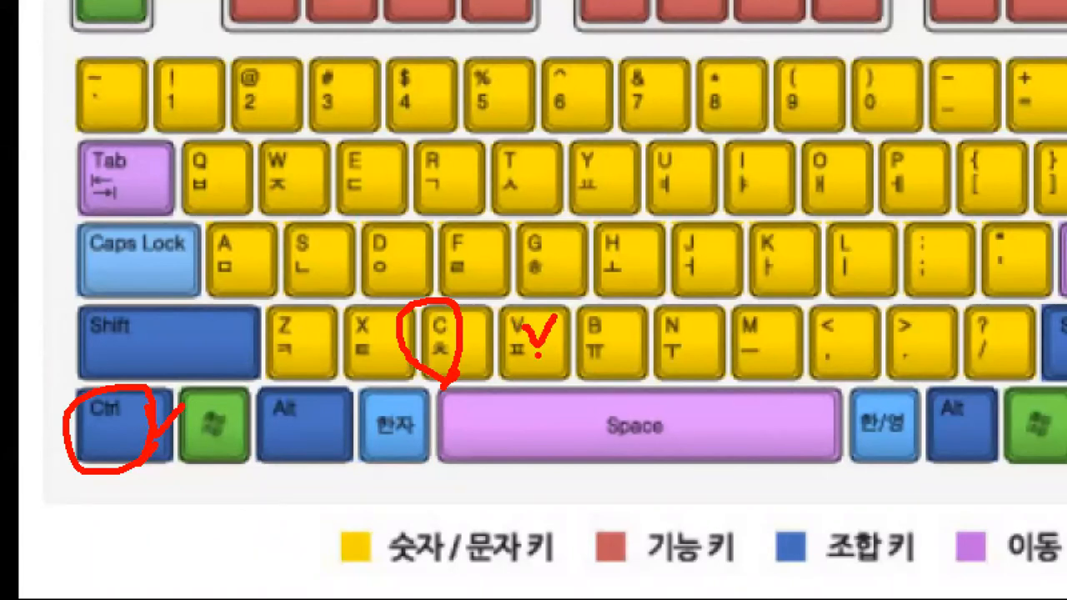
key("Escape")
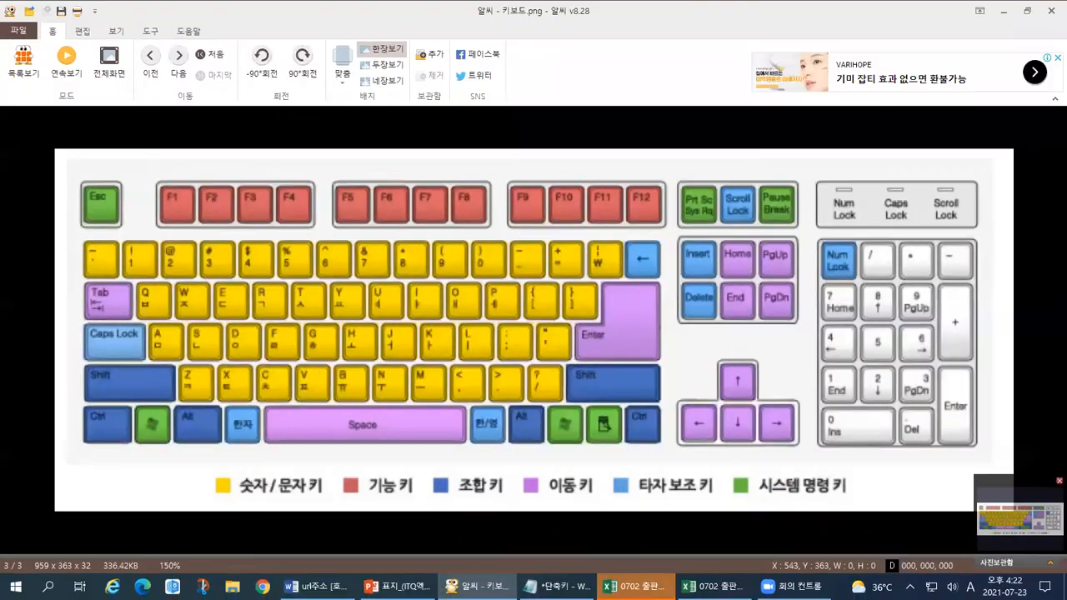
Step: Switch to the 단축키 shortcut list in Notepad
left_click(558, 586)
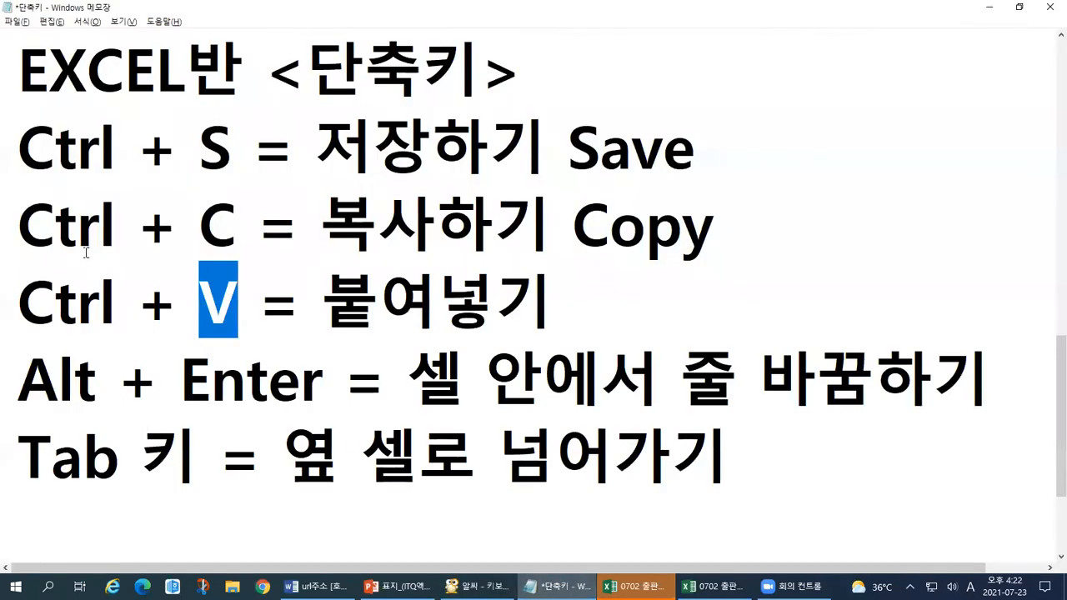
Step: Highlight the Ctrl + C and Ctrl + V lines in the shortcut notes and switch to the 0702 출판사 workbook in Excel
left_click_drag(20, 218, 600, 298)
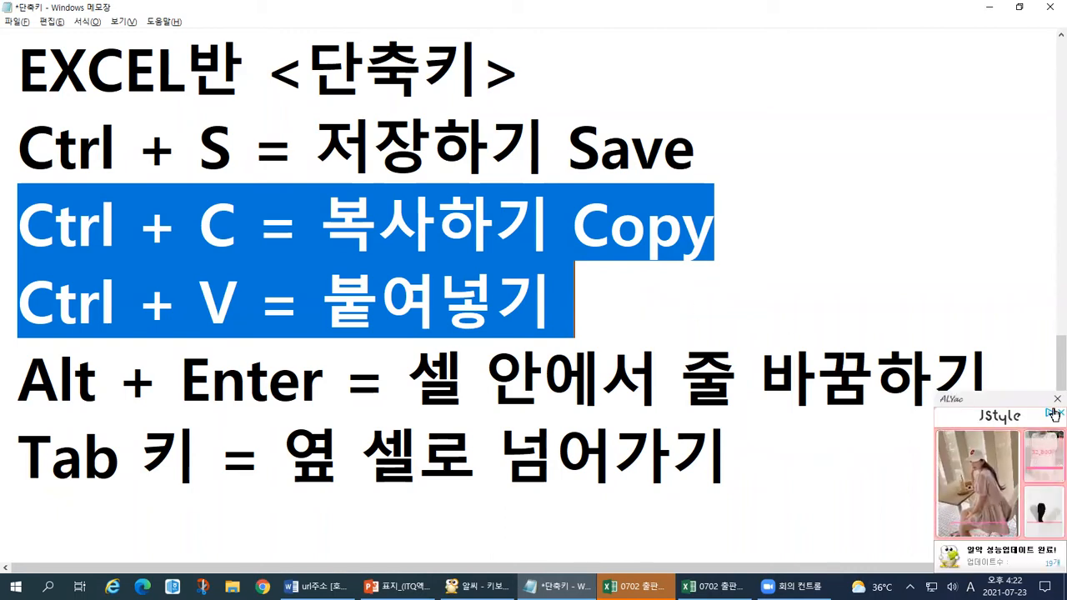
left_click(1053, 412)
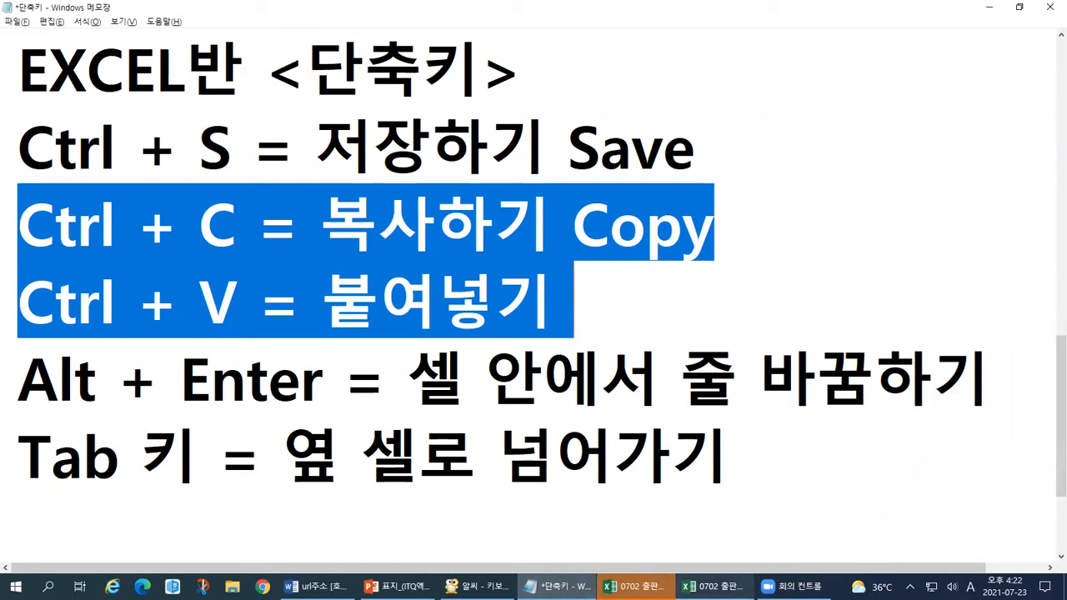
left_click(714, 587)
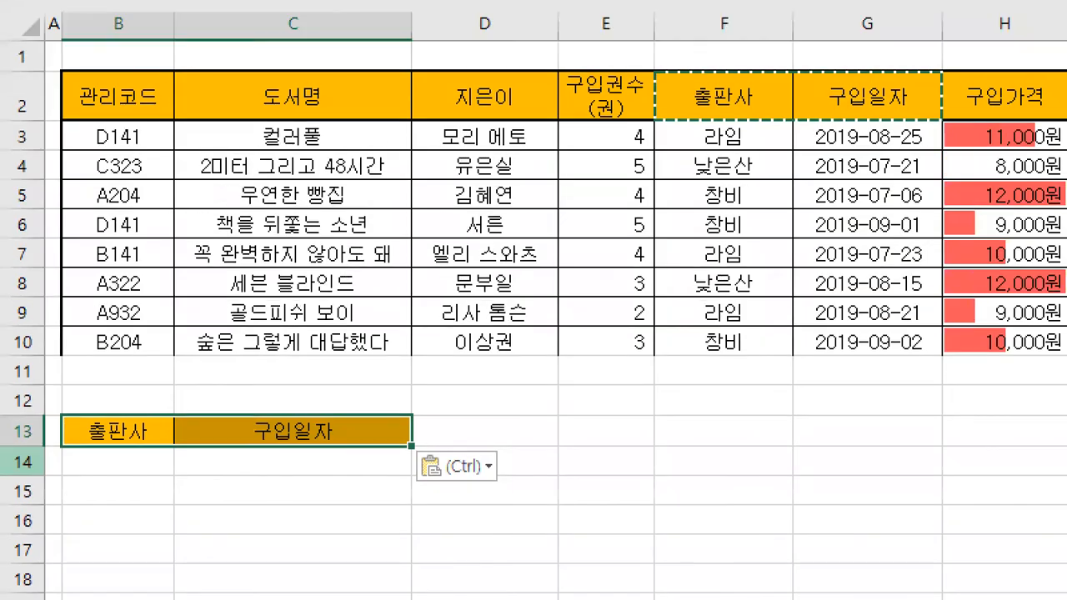
mouse_move(653, 116)
left_mouse_down()
mouse_move(880, 108)
mouse_move(959, 68)
mouse_move(667, 57)
mouse_move(614, 177)
mouse_move(263, 385)
left_mouse_up()
mouse_move(59, 395)
left_mouse_down()
mouse_move(52, 461)
mouse_move(175, 451)
mouse_move(92, 403)
mouse_move(57, 402)
mouse_move(75, 421)
mouse_move(89, 408)
left_mouse_up()
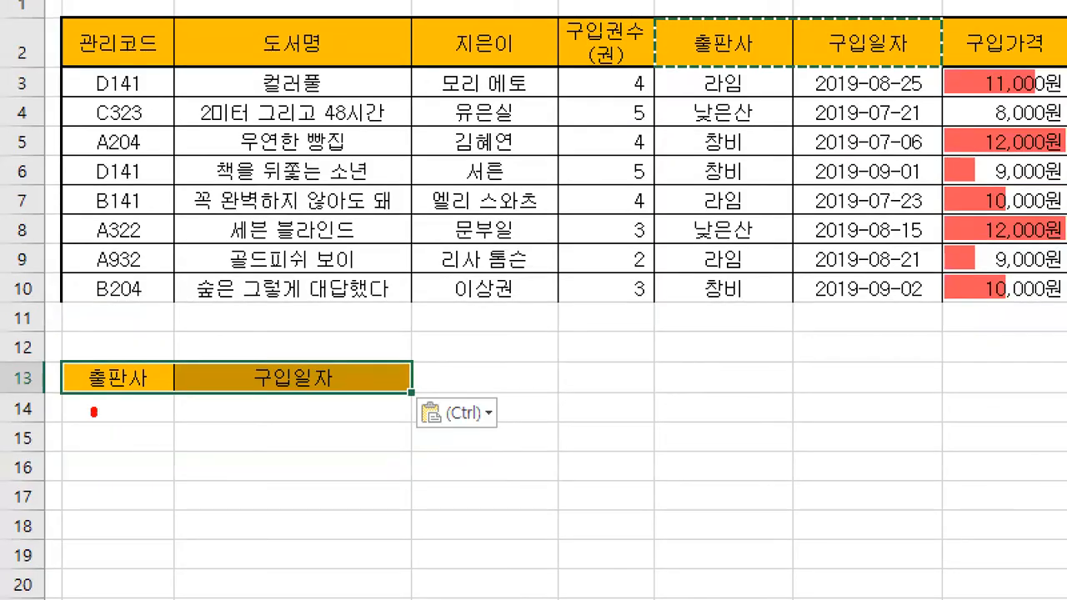
left_click_drag(47, 361, 61, 358)
mouse_move(288, 408)
left_mouse_down()
mouse_move(297, 426)
mouse_move(315, 406)
left_mouse_up()
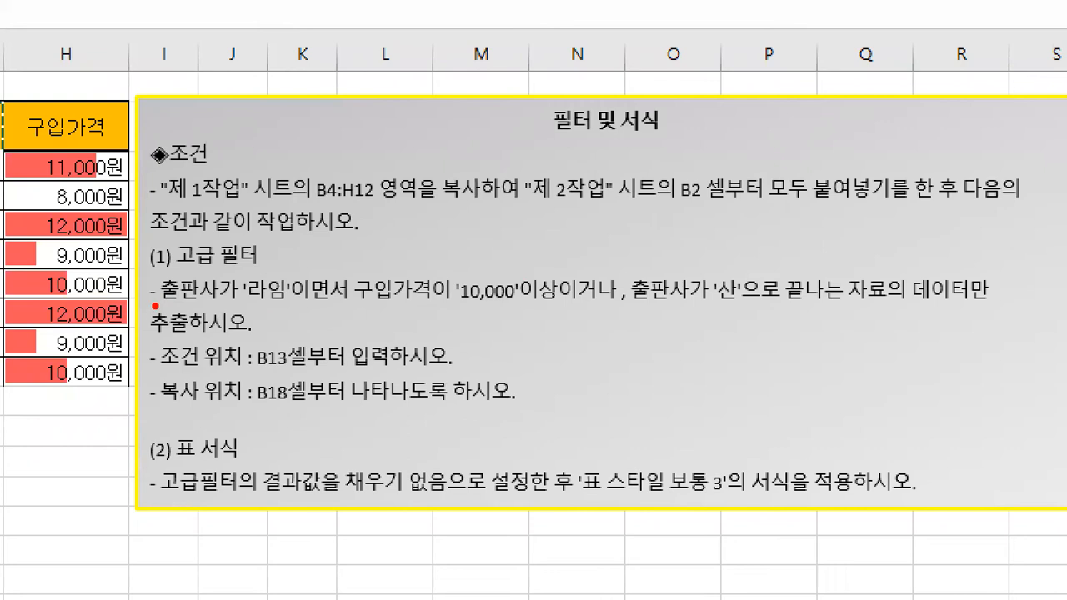
left_click_drag(154, 306, 337, 305)
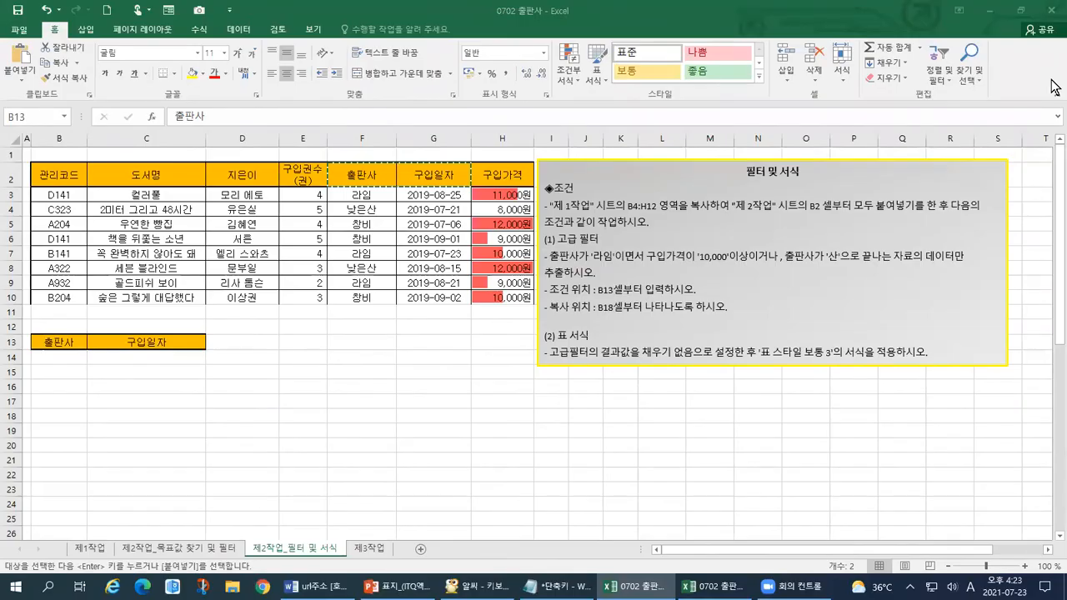
Step: Enter 라임 in cell B14 as the criterion under the 출판사 header
left_click(37, 356)
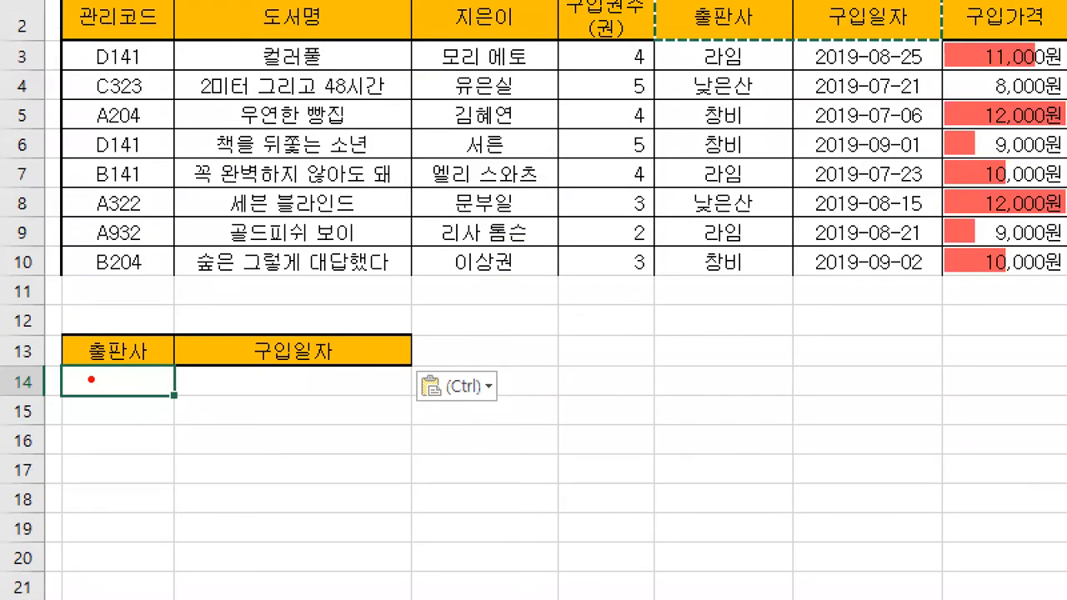
left_click_drag(84, 377, 98, 374)
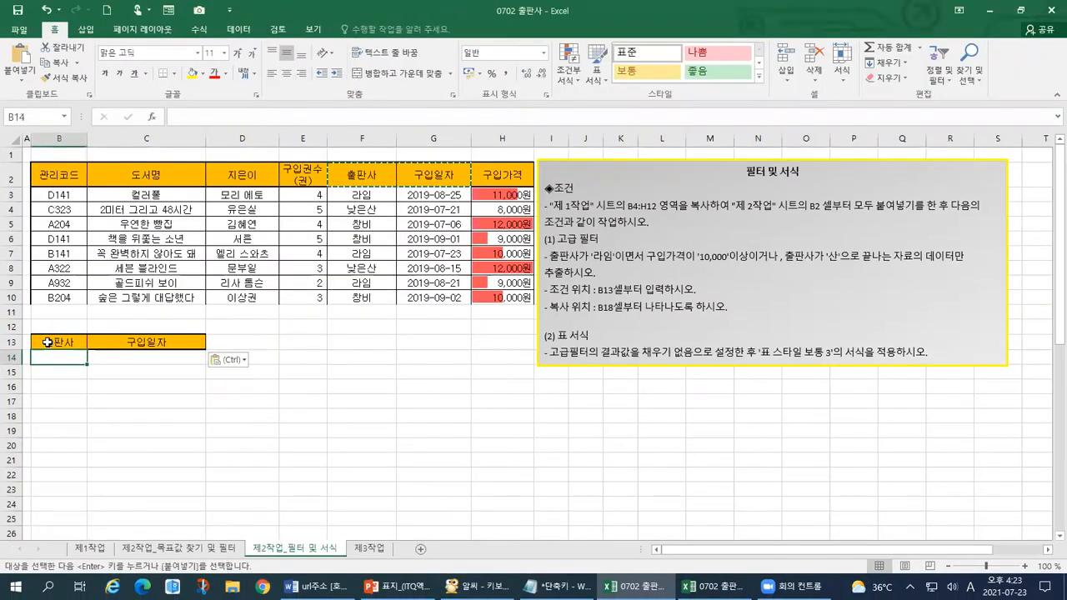
type("랑")
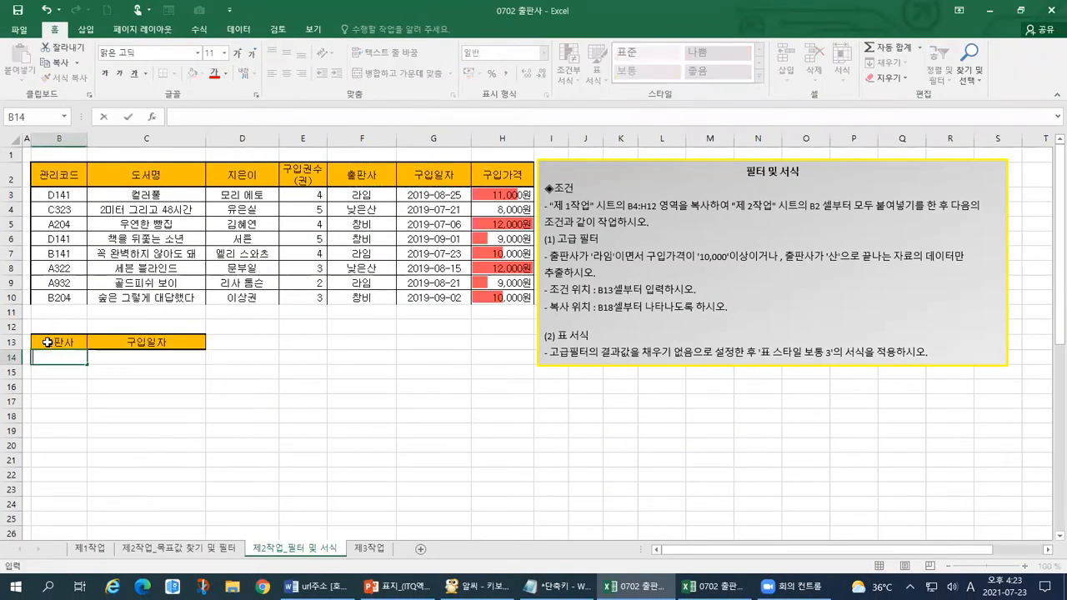
type("임")
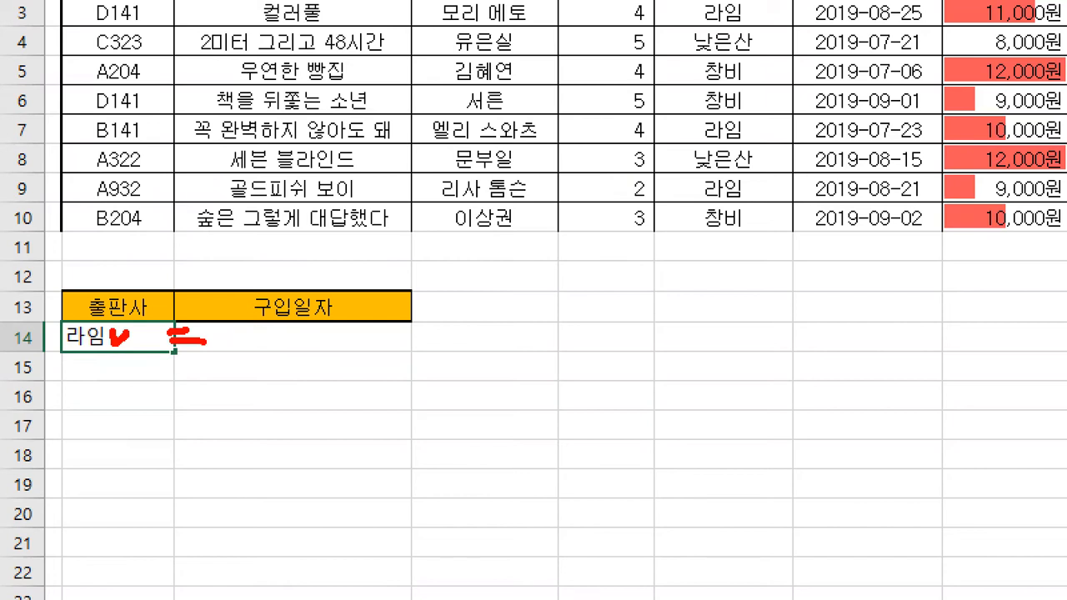
mouse_move(549, 255)
left_mouse_down()
mouse_move(540, 271)
mouse_move(568, 264)
mouse_move(546, 270)
left_mouse_up()
mouse_move(633, 246)
left_mouse_down()
mouse_move(641, 257)
mouse_move(688, 248)
left_mouse_up()
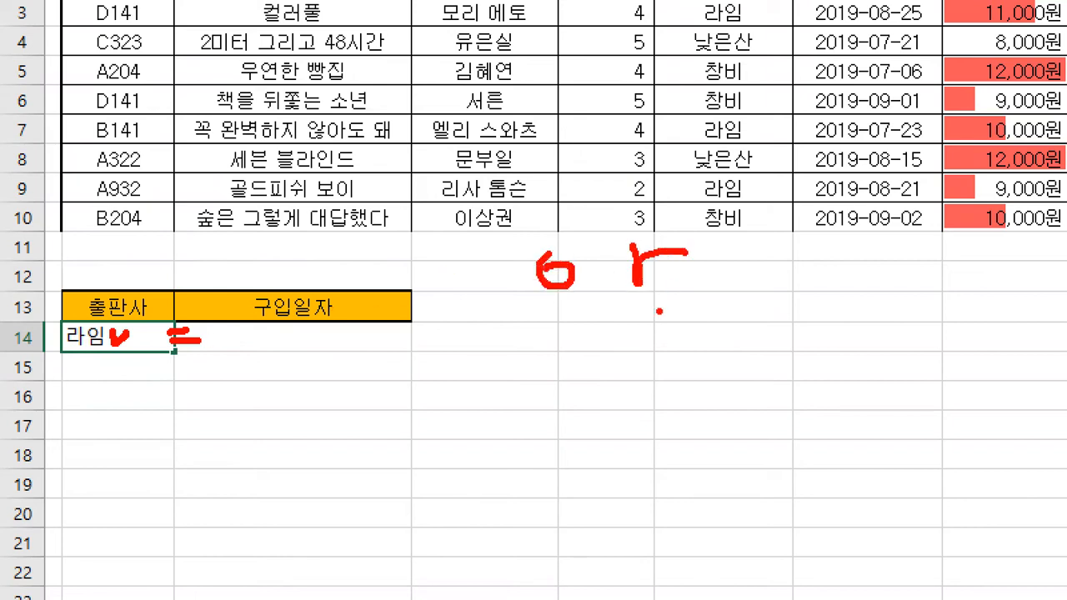
mouse_move(178, 365)
left_mouse_down()
mouse_move(313, 389)
mouse_move(414, 360)
mouse_move(176, 360)
left_mouse_up()
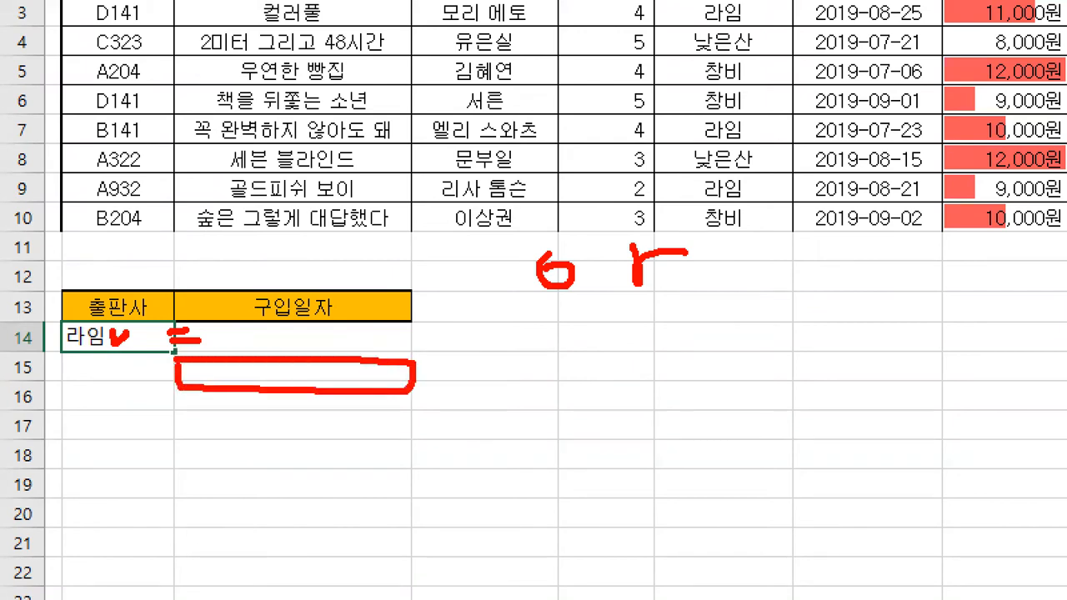
left_click_drag(509, 156, 503, 200)
left_click_drag(543, 358, 555, 369)
mouse_move(560, 343)
left_mouse_down()
mouse_move(574, 338)
mouse_move(621, 369)
left_mouse_up()
mouse_move(672, 301)
left_mouse_down()
mouse_move(647, 342)
mouse_move(659, 360)
left_mouse_up()
left_click_drag(57, 351, 415, 350)
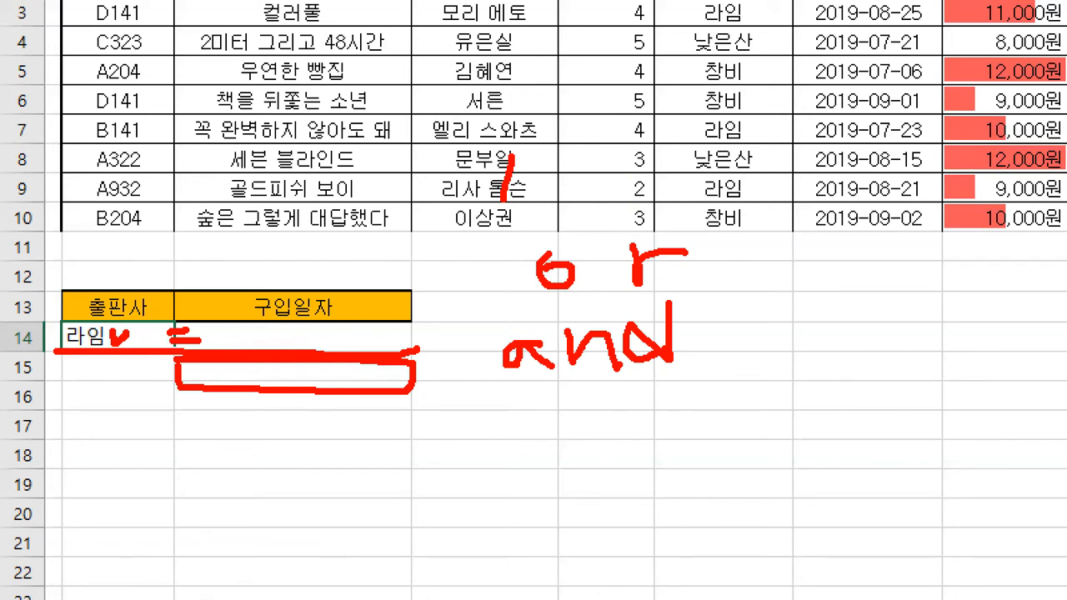
key("Escape")
key("ctrl+1")
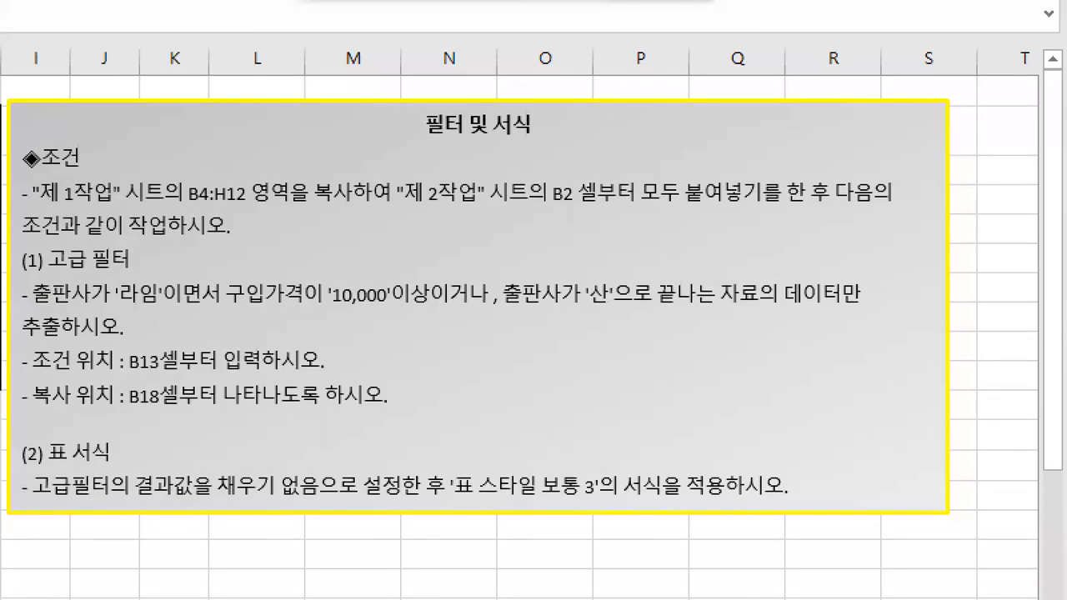
left_click_drag(162, 311, 206, 310)
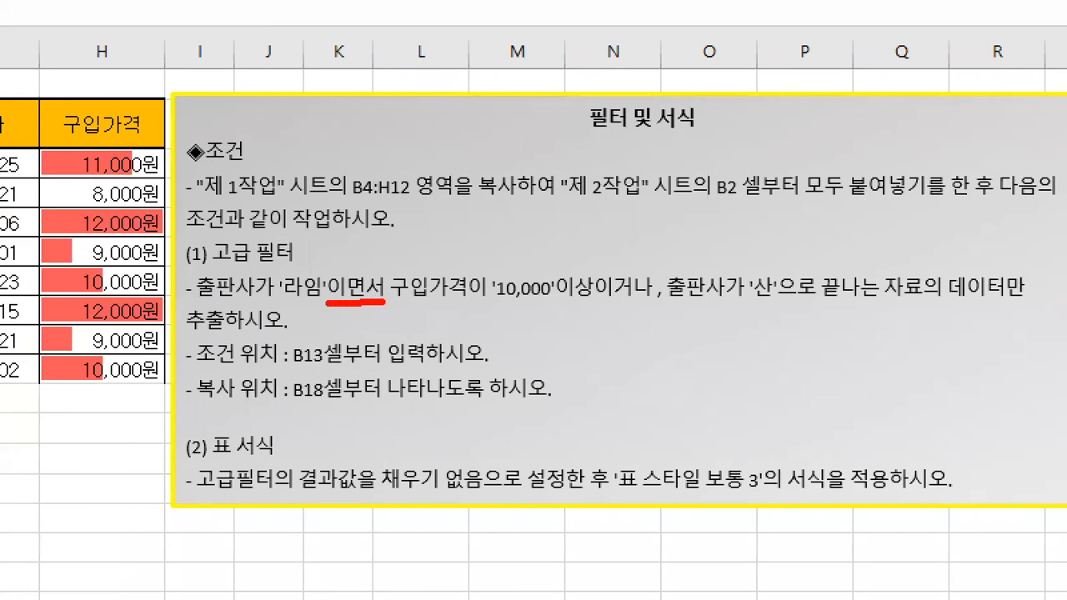
left_click_drag(194, 306, 321, 302)
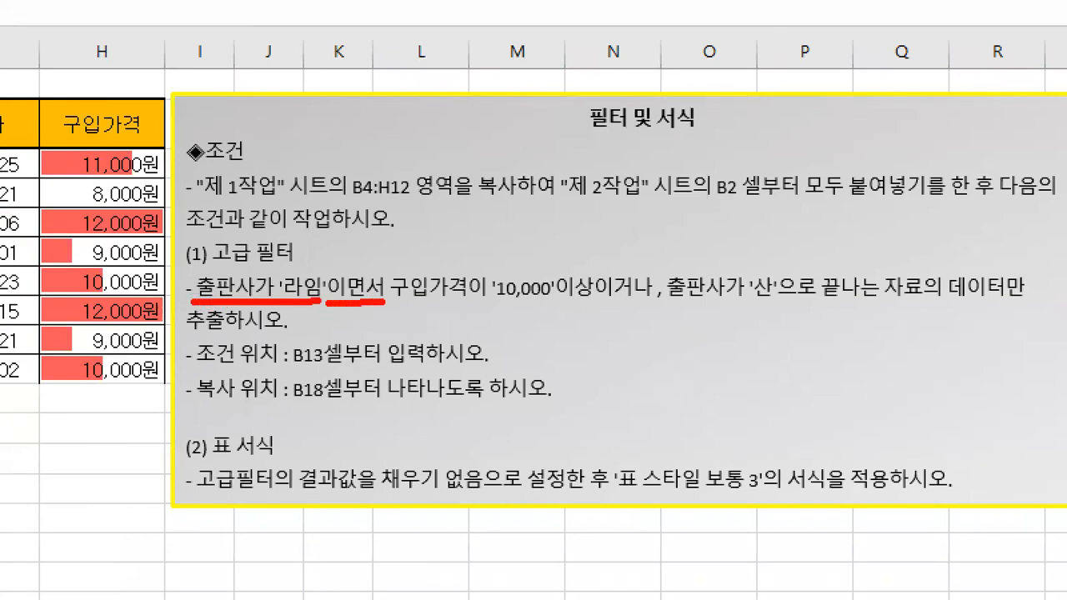
left_click_drag(376, 250, 399, 248)
mouse_move(401, 306)
left_mouse_down()
mouse_move(598, 309)
mouse_move(649, 288)
mouse_move(522, 269)
mouse_move(398, 269)
mouse_move(397, 306)
left_mouse_up()
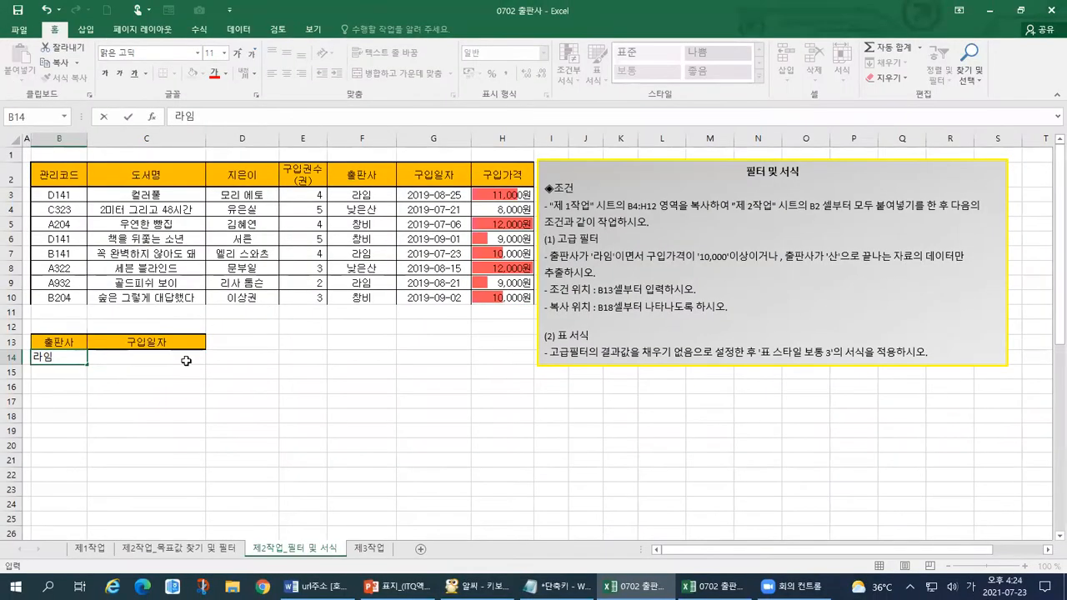
Step: Enter the criterion >=10000 in cell C14, on the same row as 라임
left_click(167, 367)
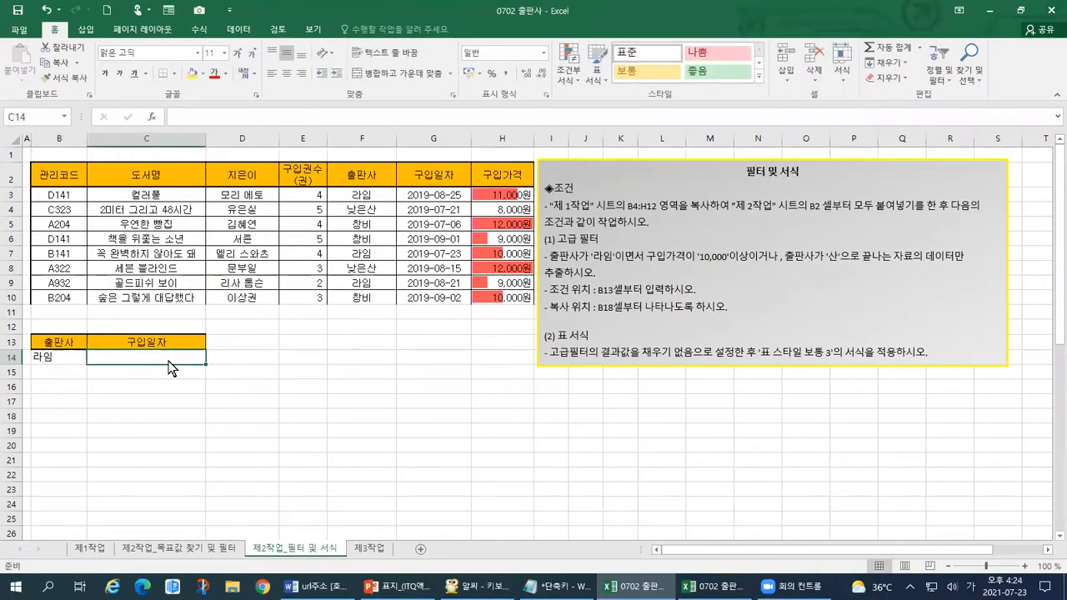
left_click_drag(109, 356, 119, 355)
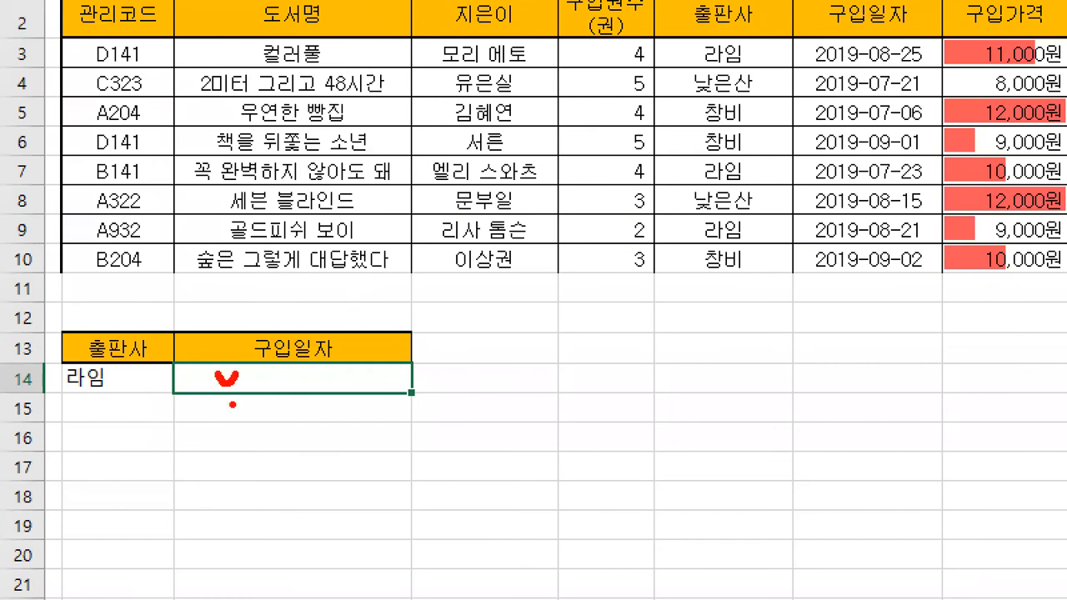
mouse_move(574, 325)
left_mouse_down()
mouse_move(660, 346)
mouse_move(577, 398)
mouse_move(681, 416)
left_mouse_up()
left_click_drag(594, 443, 678, 437)
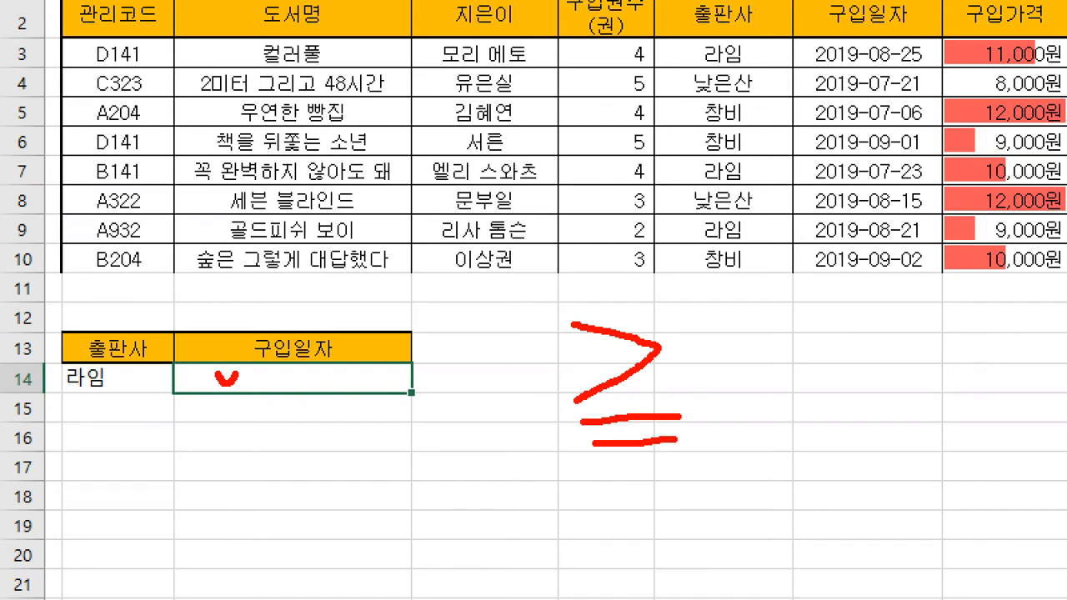
key("Escape")
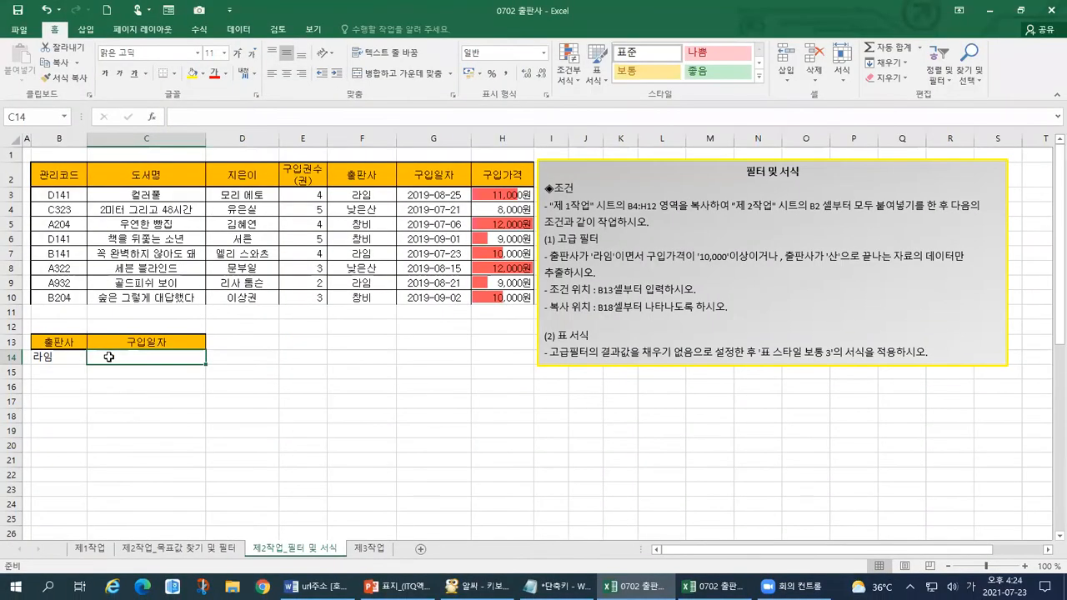
type(">=10000")
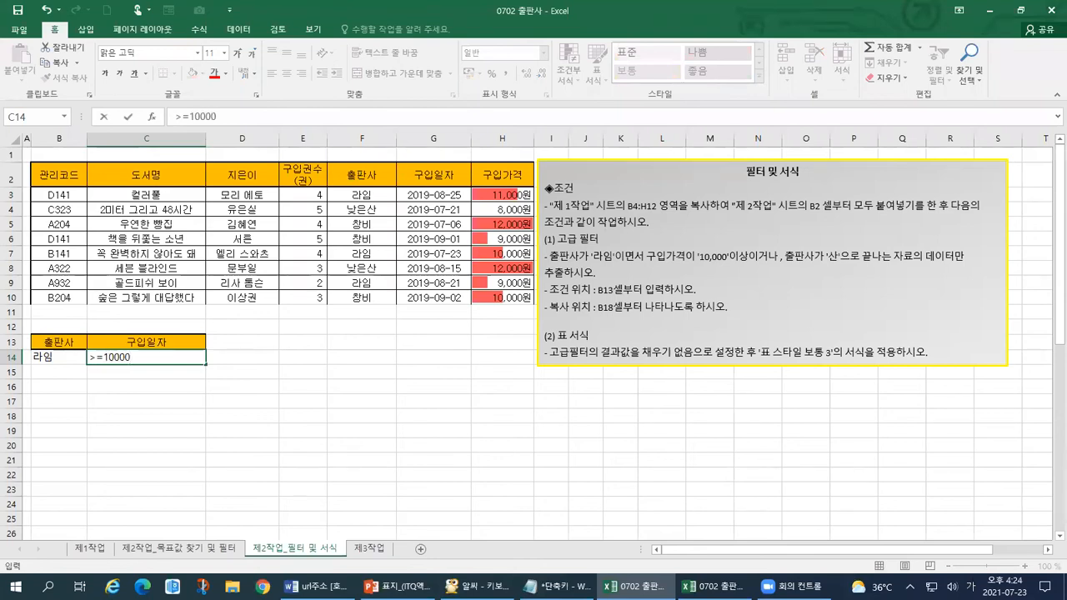
key("ctrl+1")
left_click(277, 323)
mouse_move(180, 375)
left_mouse_down()
mouse_move(191, 381)
mouse_move(182, 412)
mouse_move(252, 389)
left_mouse_up()
mouse_move(232, 406)
left_mouse_down()
mouse_move(360, 398)
mouse_move(416, 410)
mouse_move(388, 392)
left_mouse_up()
mouse_move(50, 385)
left_mouse_down()
mouse_move(79, 368)
mouse_move(337, 374)
mouse_move(404, 346)
mouse_move(143, 337)
mouse_move(30, 351)
mouse_move(79, 382)
left_mouse_up()
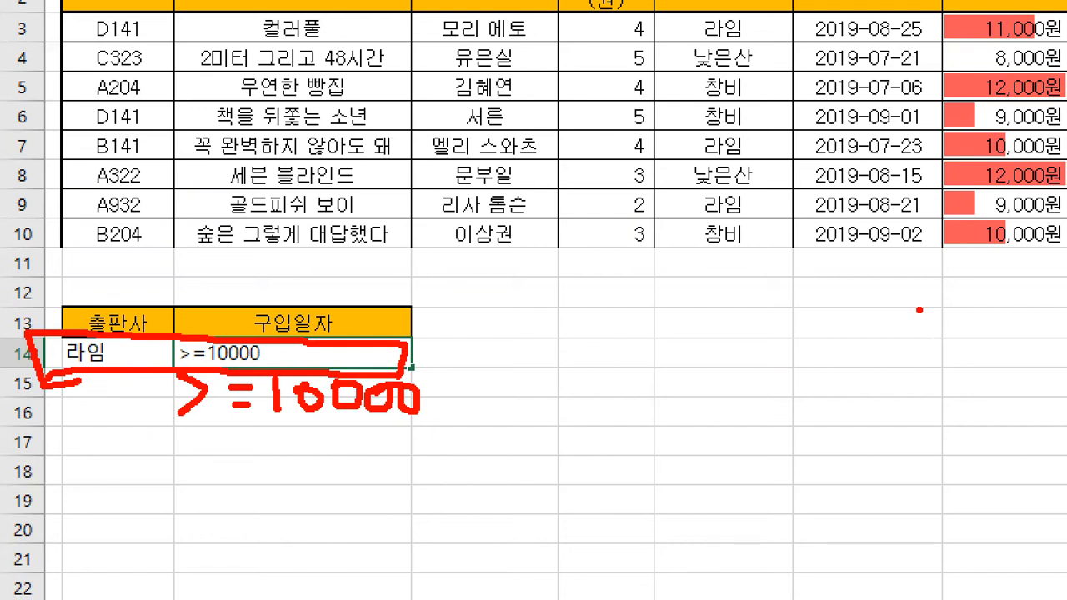
key("Escape")
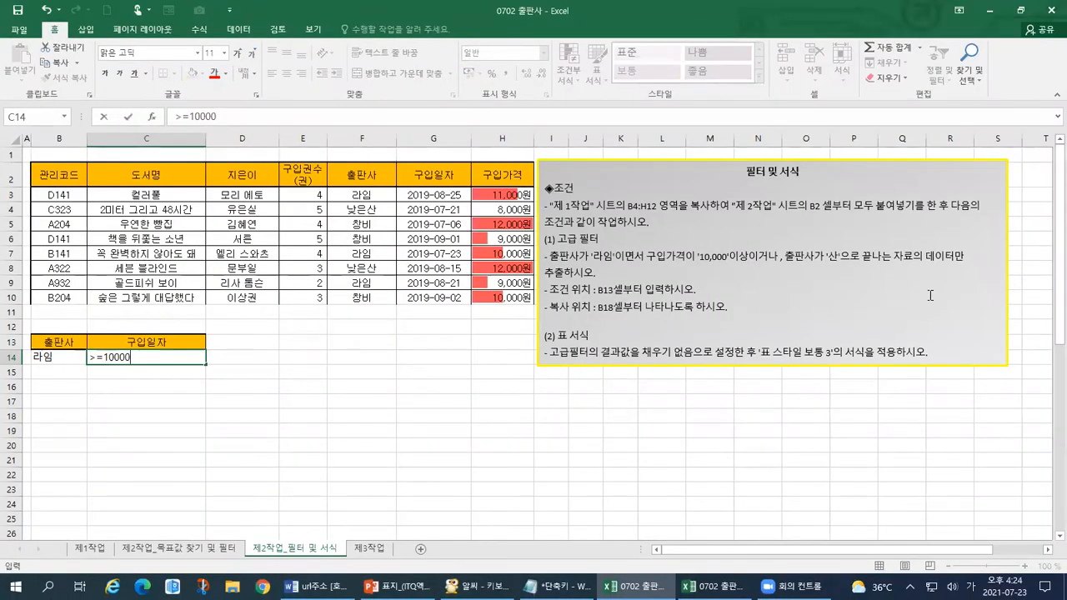
key("ctrl+1")
left_click(667, 269)
mouse_move(623, 234)
left_mouse_down()
mouse_move(574, 332)
mouse_move(872, 310)
left_mouse_up()
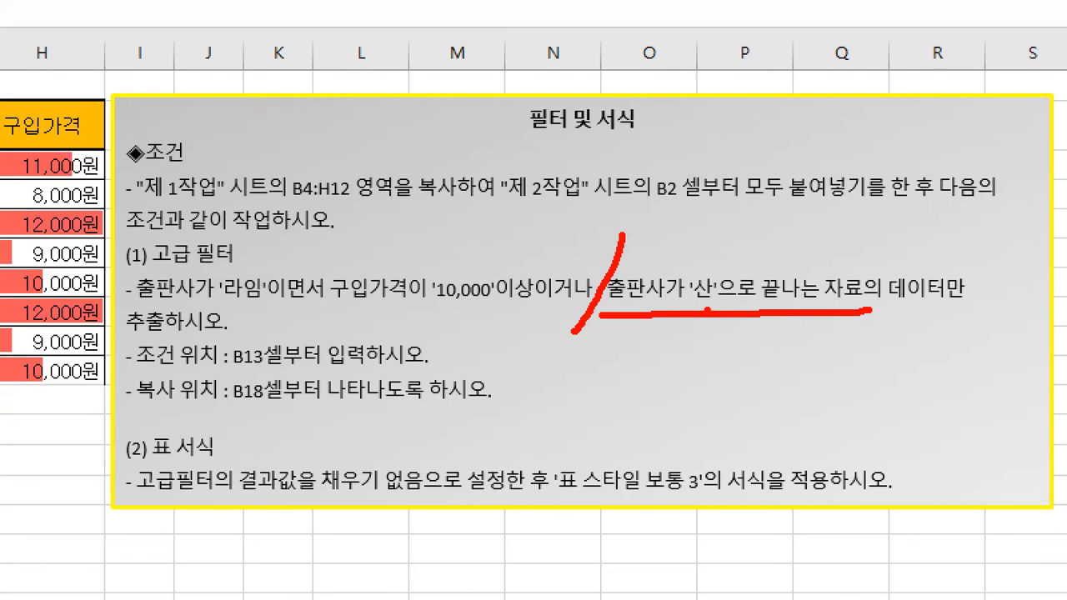
left_click_drag(697, 249, 721, 241)
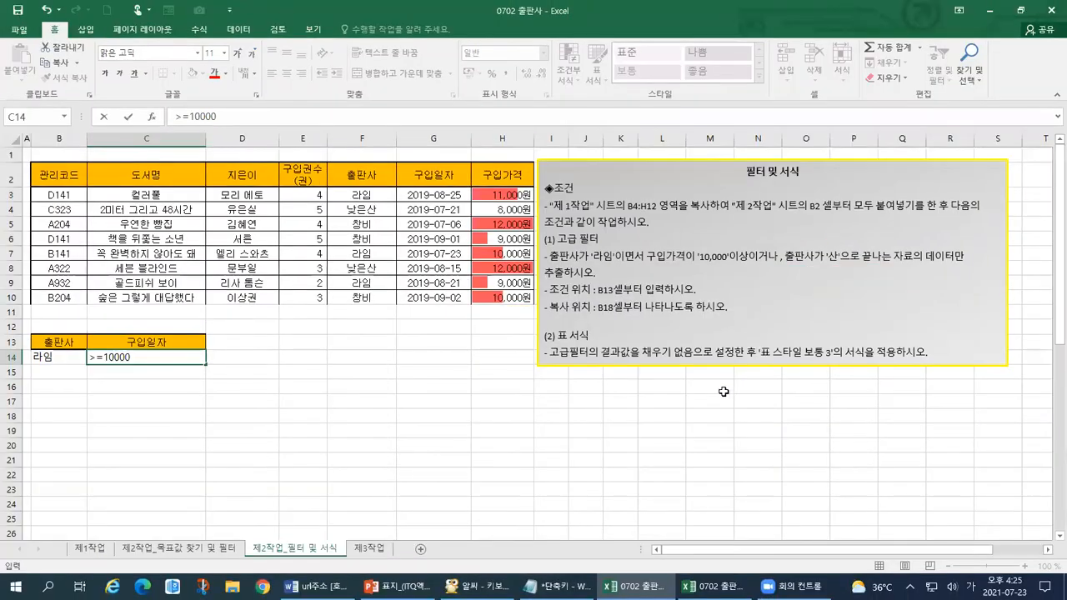
Step: Enter the wildcard example *산* in cell M16 and copy that cell
left_click(702, 391)
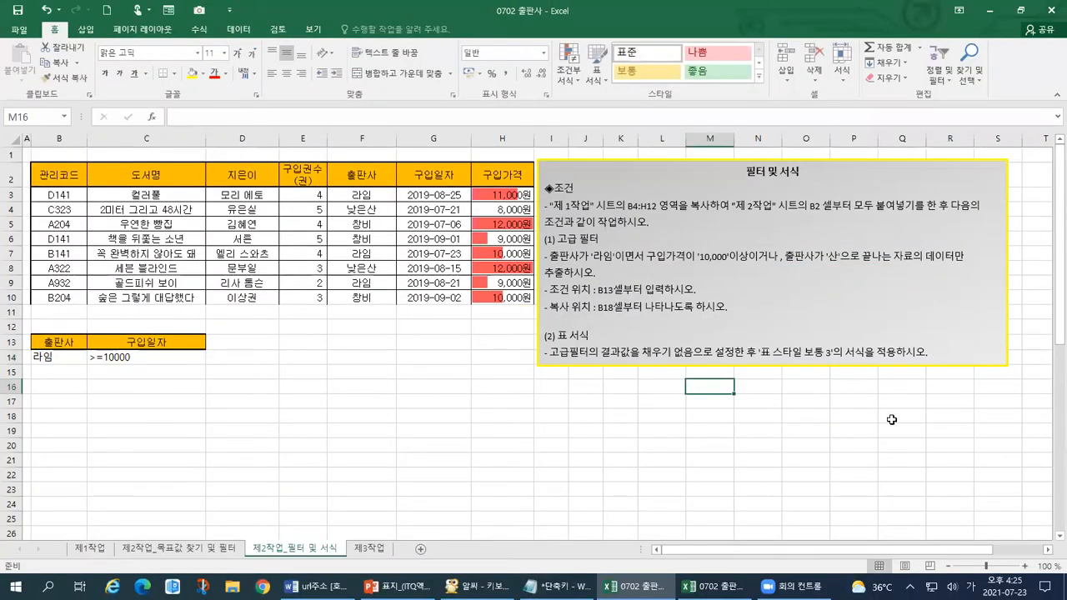
type("*")
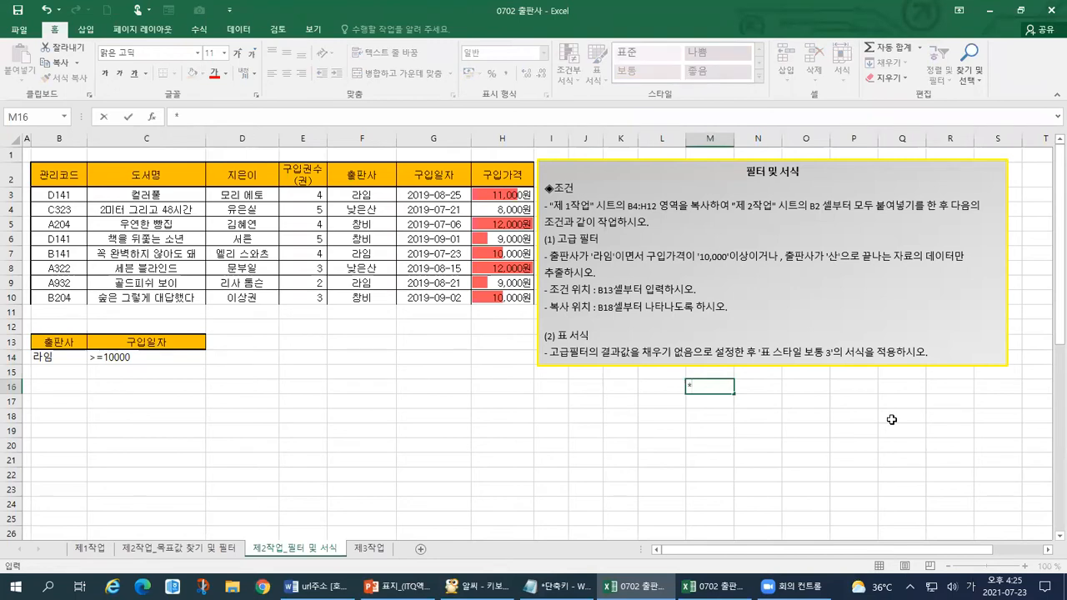
type("산*")
key("Return")
key("Up")
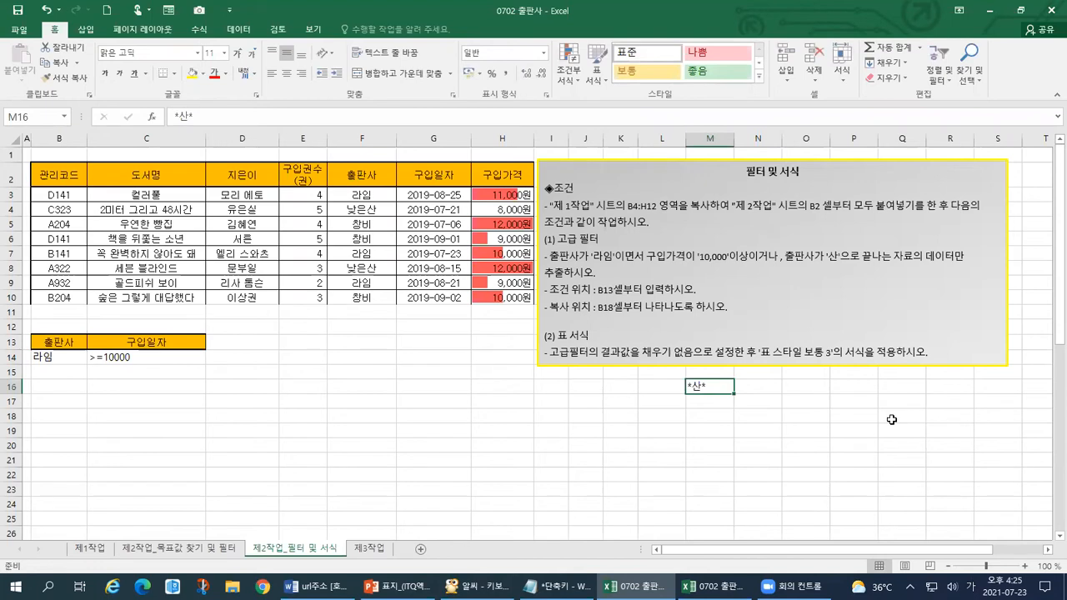
key("ctrl+c")
key("ctrl+Down")
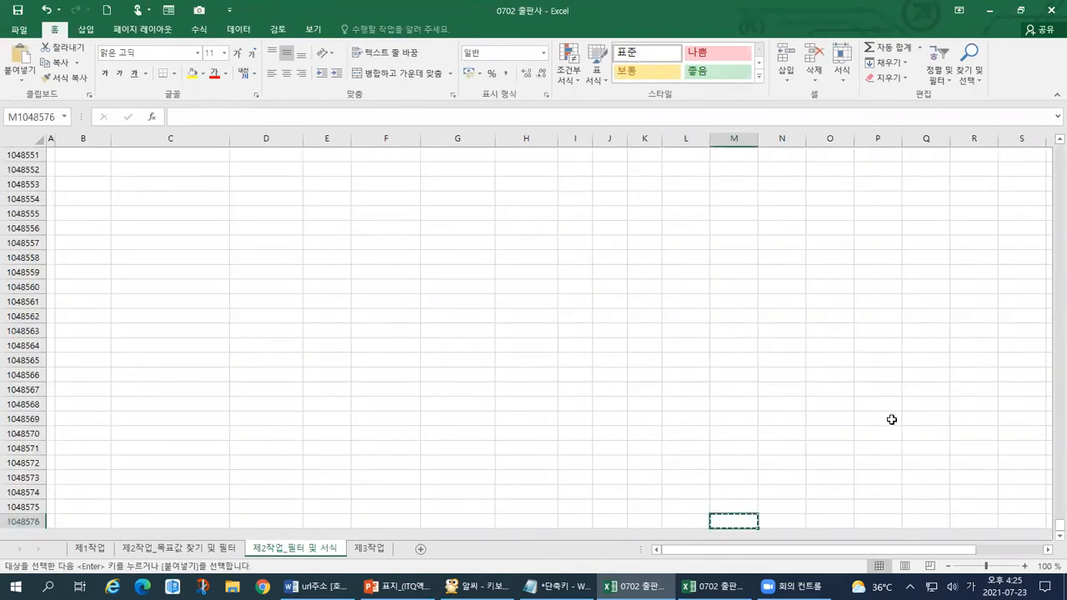
Step: Undo the wildcard example, the criteria entries, the criteria headers and the pasted book table
key("ctrl+z")
key("ctrl+z")
key("ctrl+z")
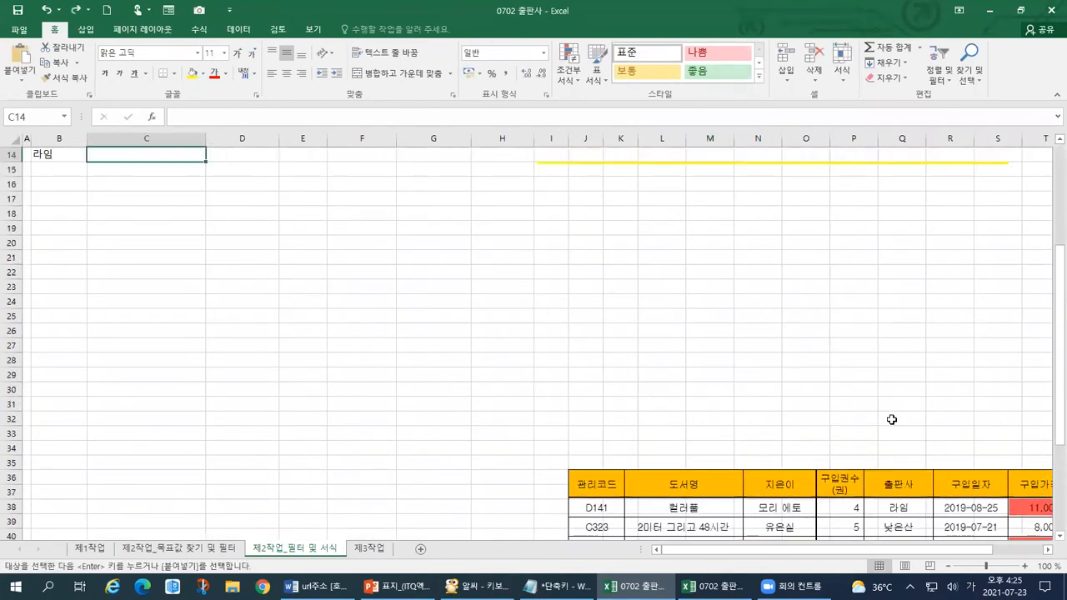
key("ctrl+z")
key("ctrl+z")
key("ctrl+z")
key("ctrl+z")
key("ctrl+z")
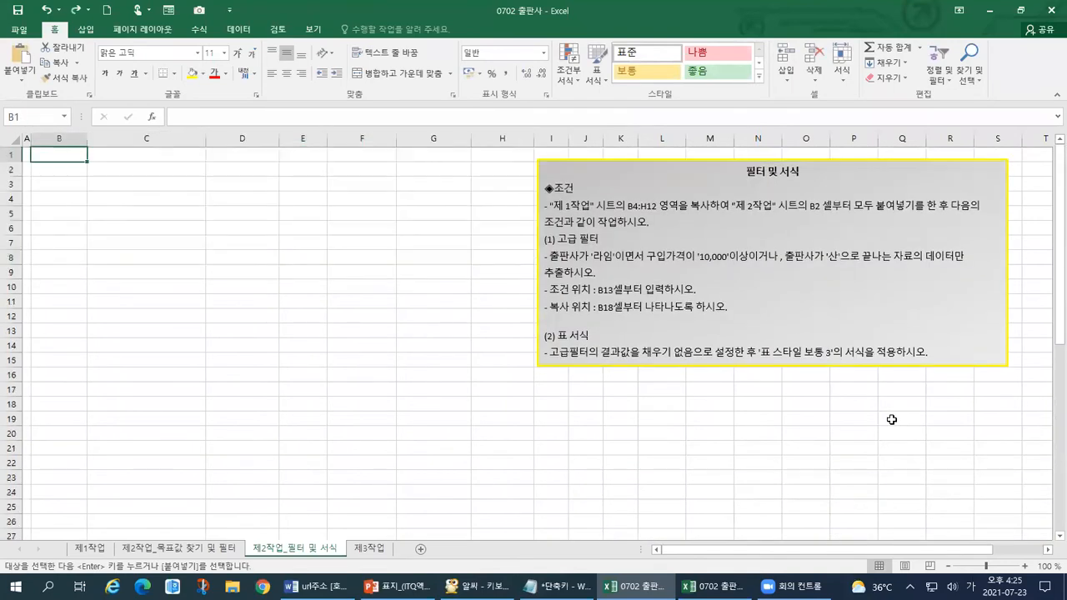
Step: Redo the pasted book table, the criteria headers and the 라임 and >=10000 entries, ending on cell C18
key("ctrl+y")
key("ctrl+y")
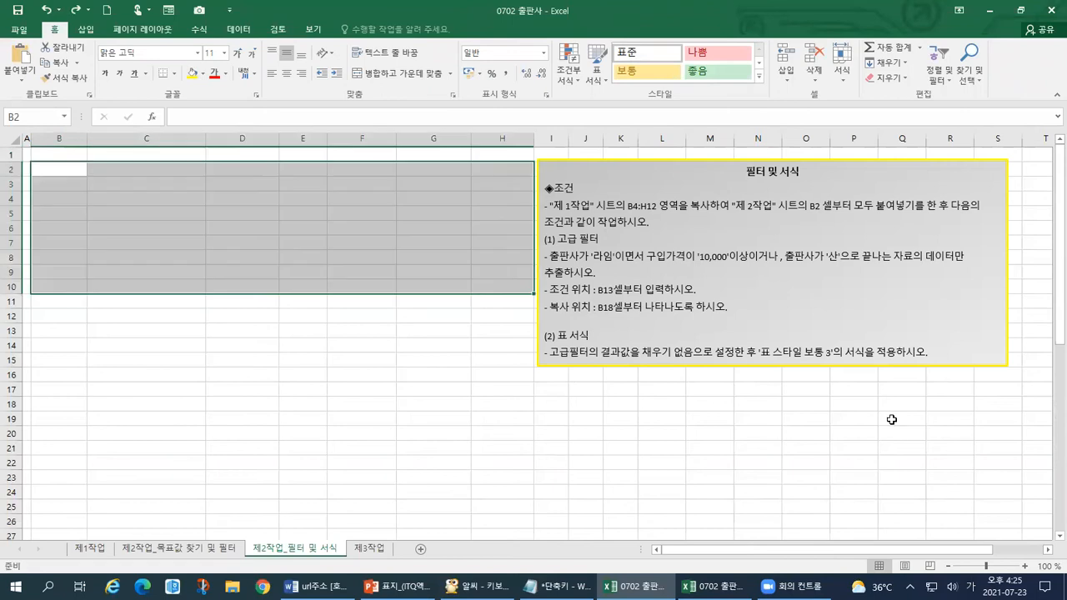
key("ctrl+y")
key("ctrl+y")
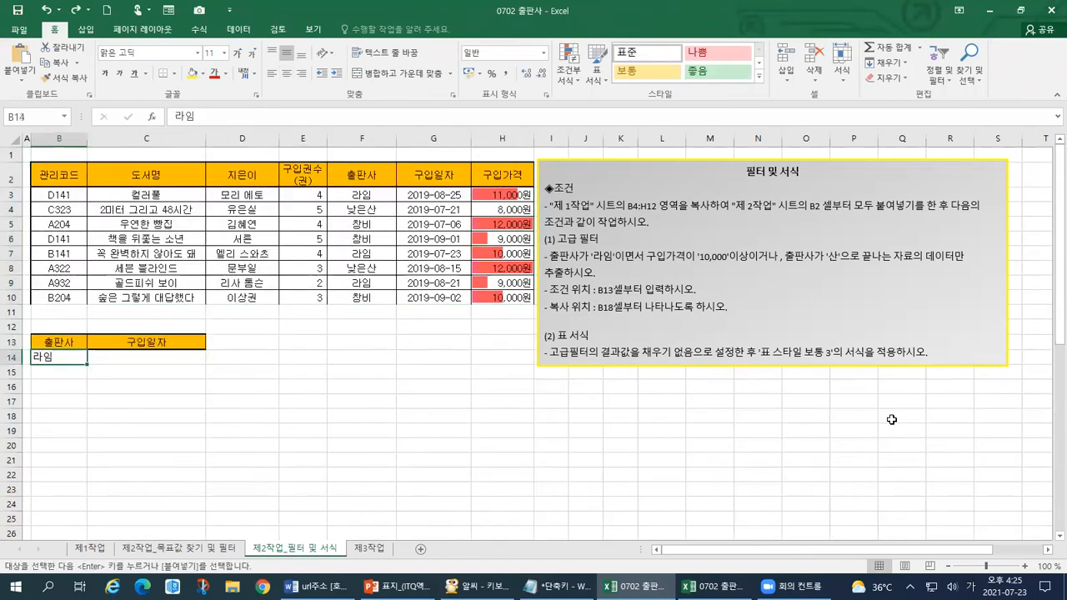
key("Down")
key("Down")
key("Down")
key("Down")
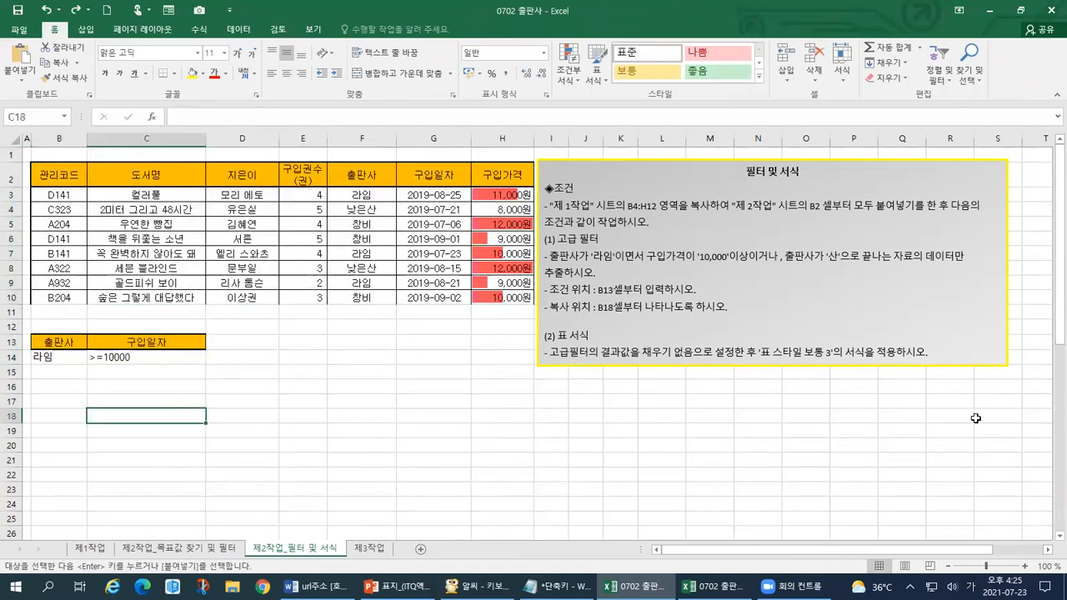
Step: Delete the picture copy of the book table below the worksheet data and return to cell I16
scroll(892, 419, "down", 8)
left_click(612, 316)
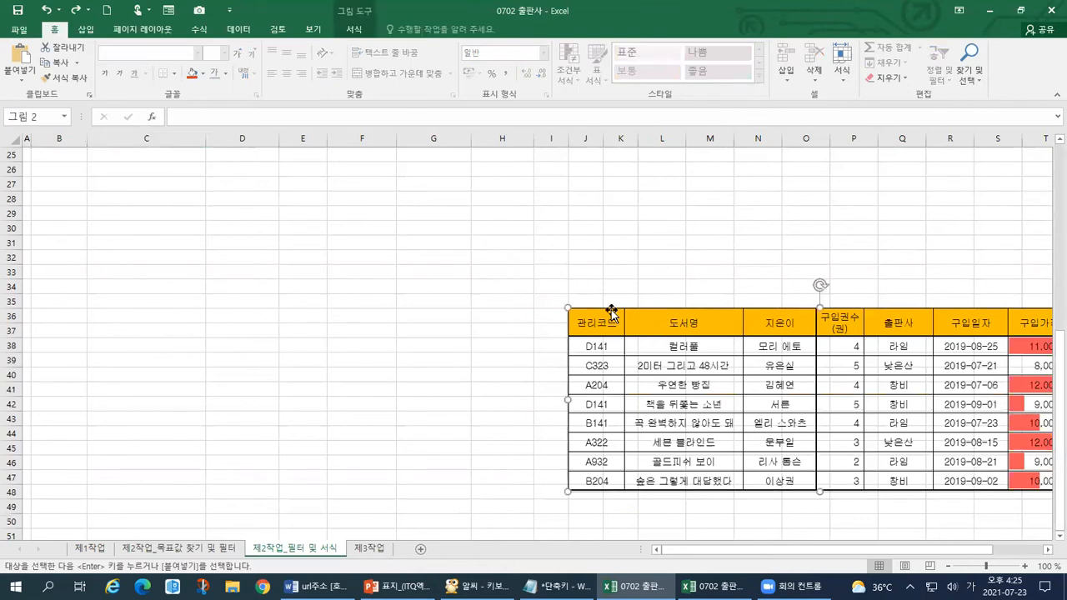
key("Delete")
scroll(617, 367, "up", 8)
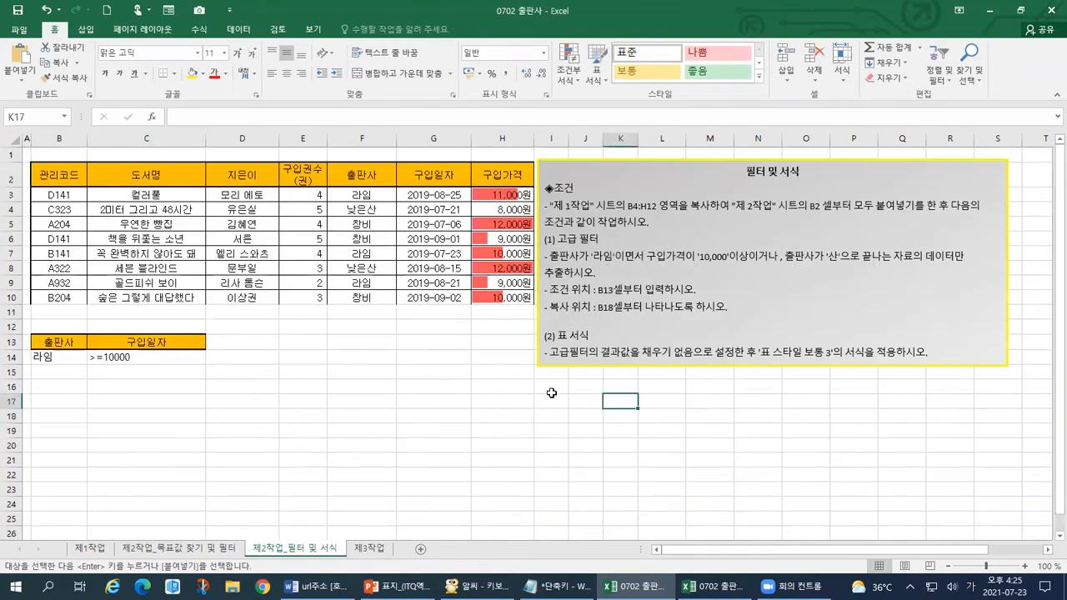
left_click(557, 391)
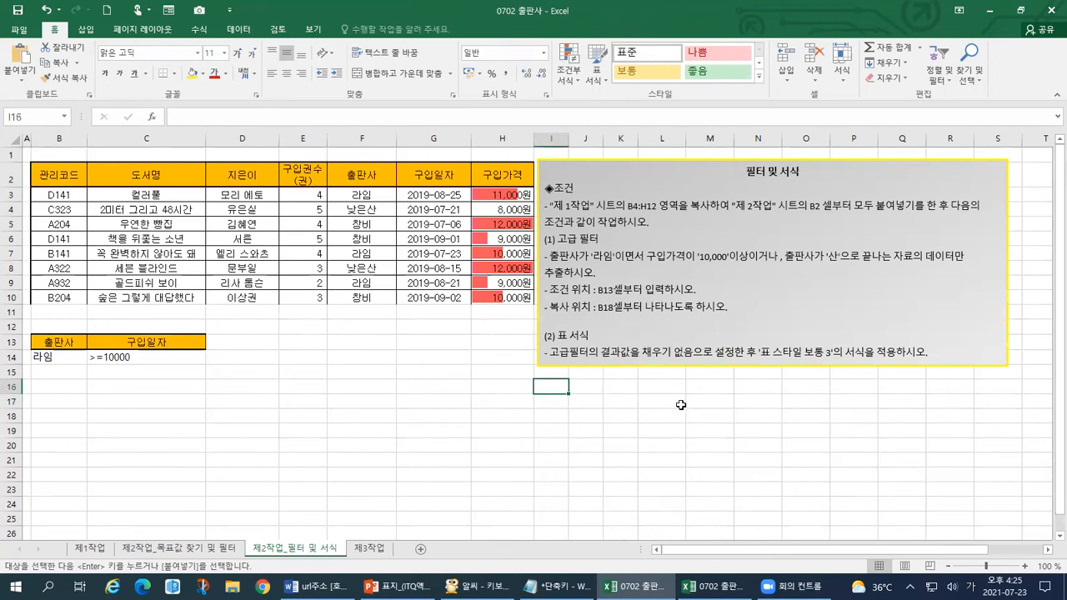
Step: Widen column J to make room for wildcard examples below the instruction box
left_click(585, 138)
left_click_drag(603, 139, 802, 139)
left_click(614, 383)
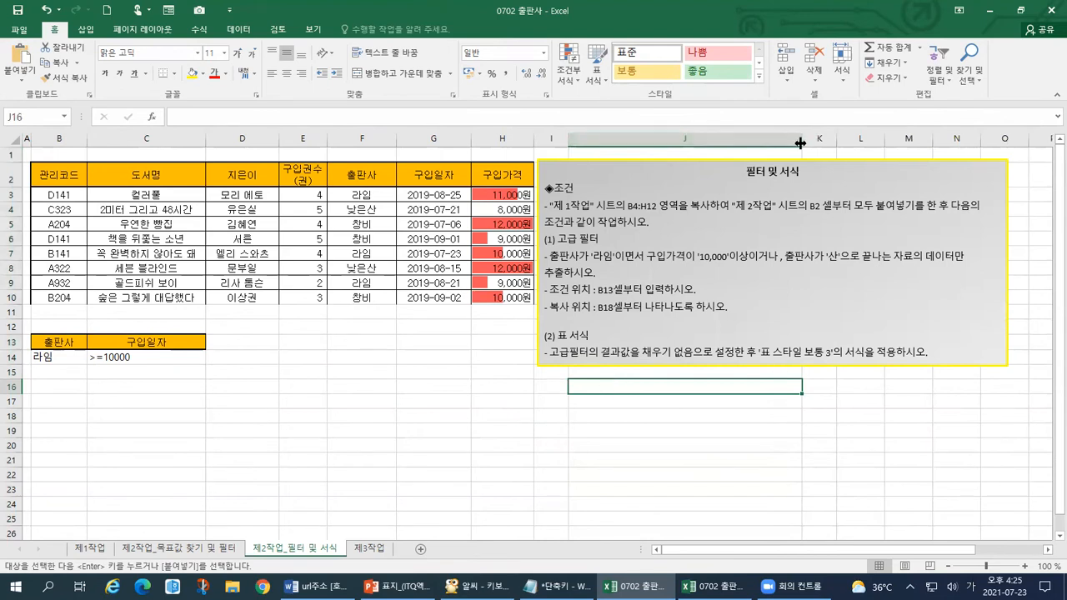
left_click_drag(803, 138, 694, 138)
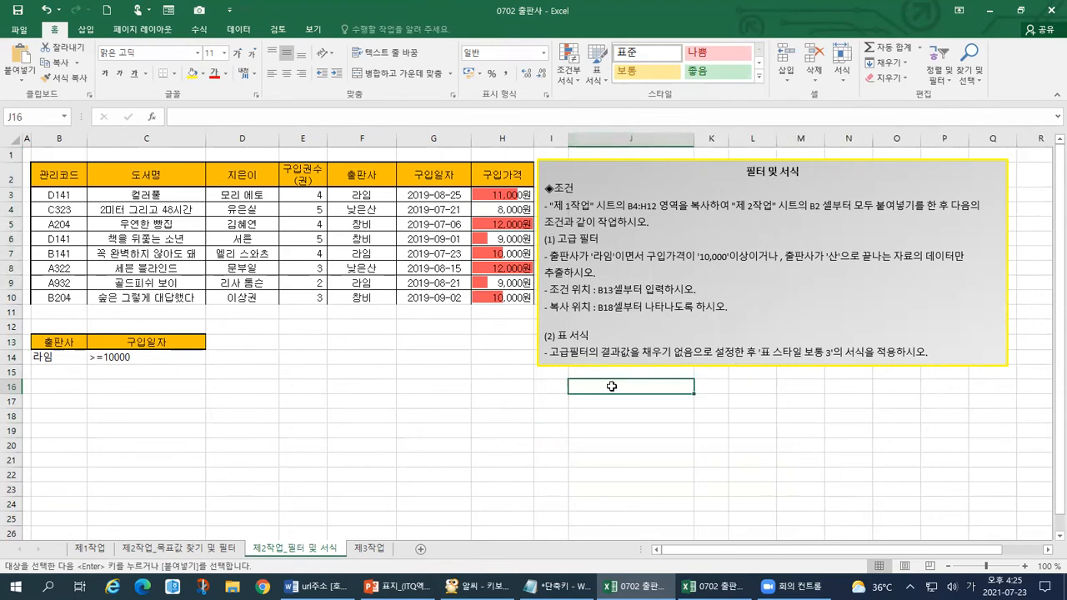
Step: Enter the wildcard examples *산, *산* and 산* in cells J16 to J18
type("*산")
key("Return")
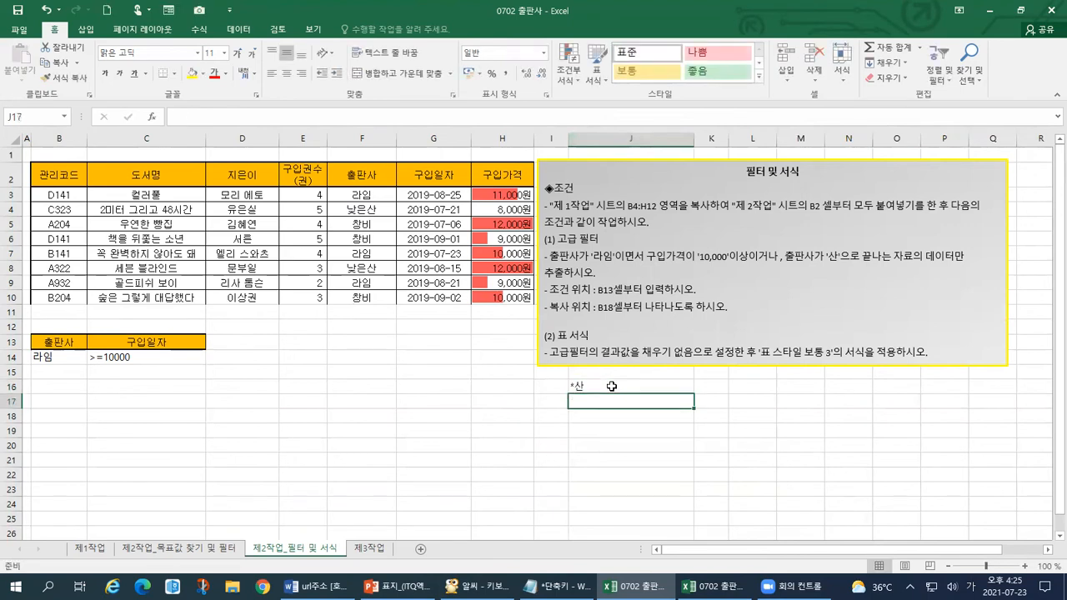
type("*사ㄴ*")
key("Return")
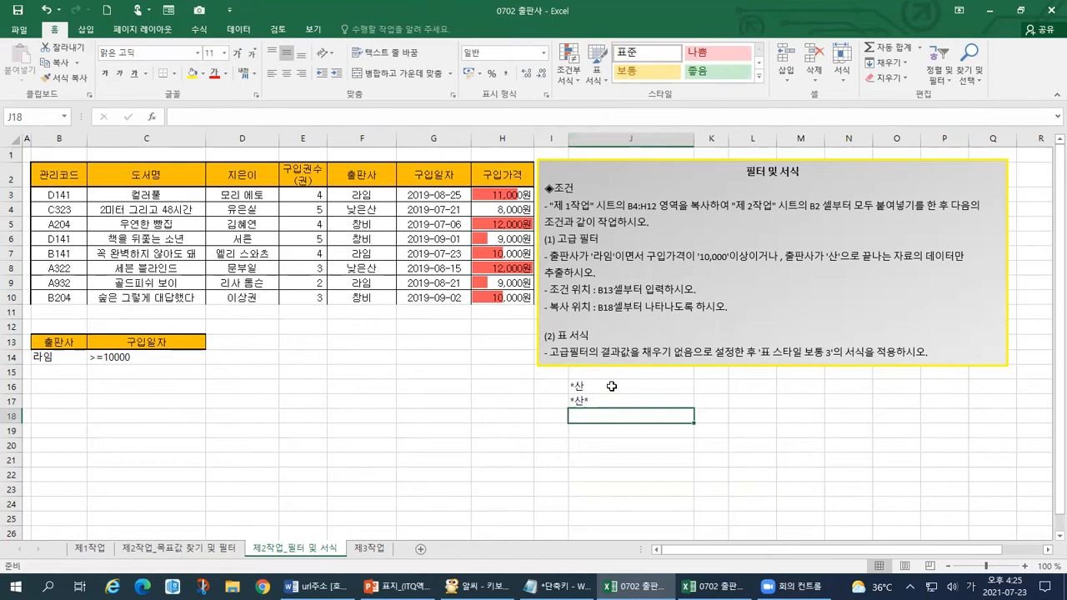
type("산*")
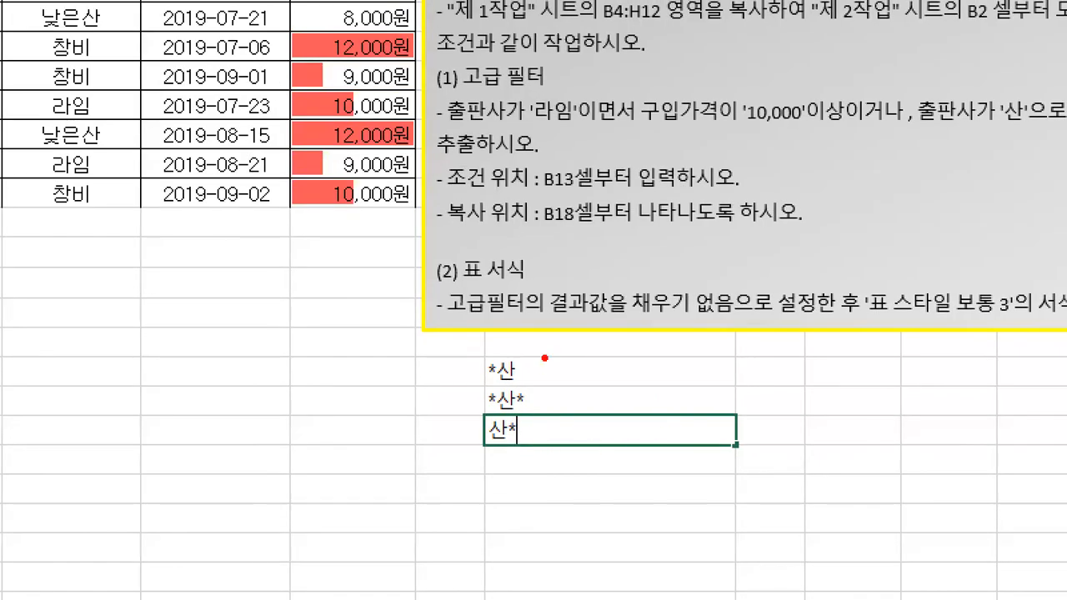
Step: Switch to the keyboard image, examine where the asterisk key is, and return to the 0702 출판사 workbook
mouse_move(544, 359)
left_mouse_down()
mouse_move(472, 352)
mouse_move(469, 457)
mouse_move(542, 359)
left_mouse_up()
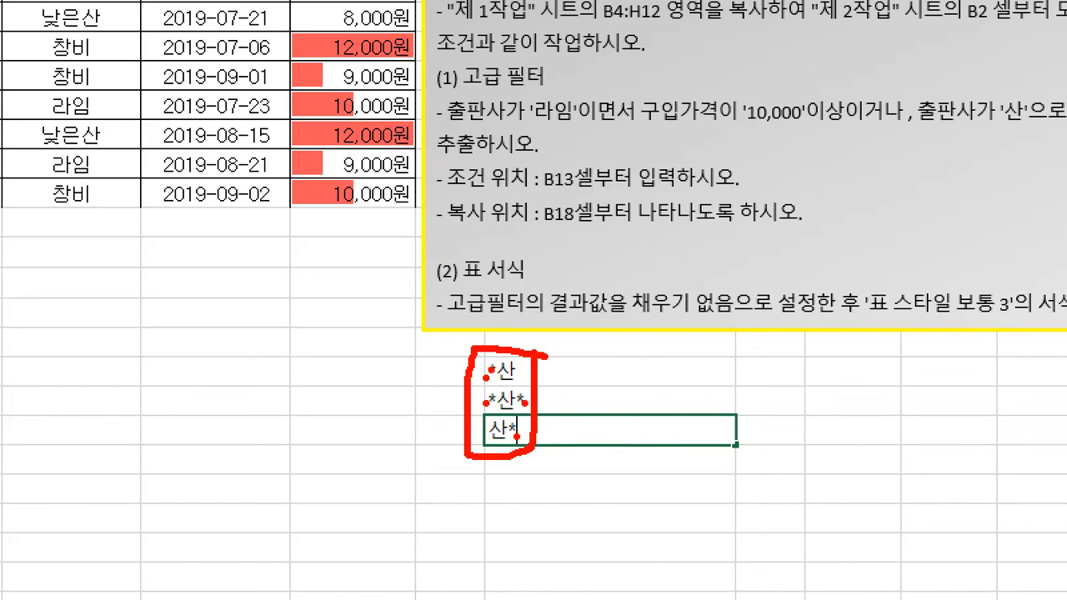
key("alt+Tab")
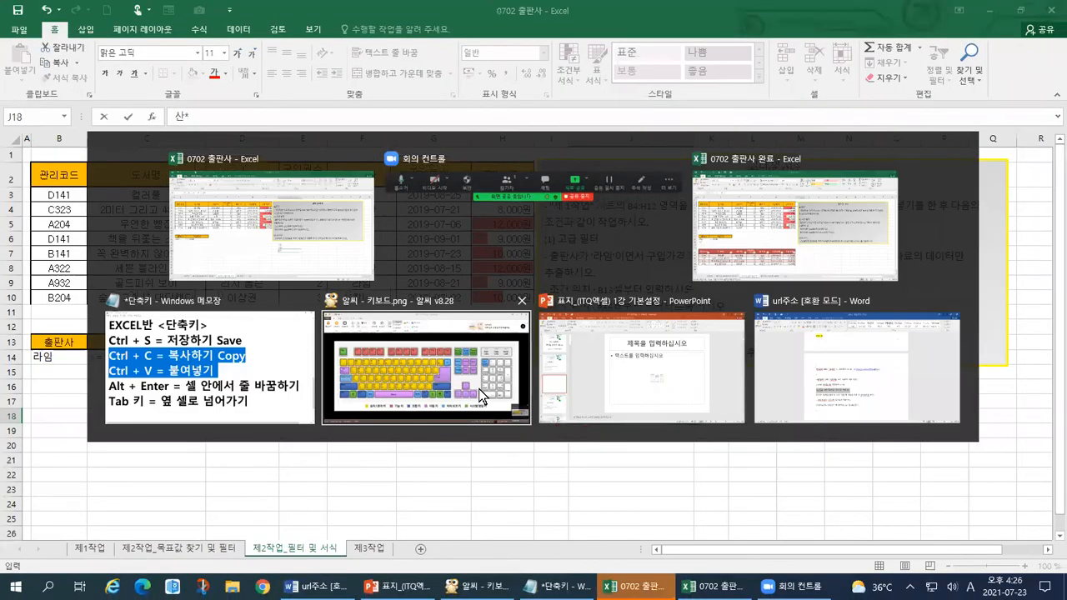
left_click(479, 388)
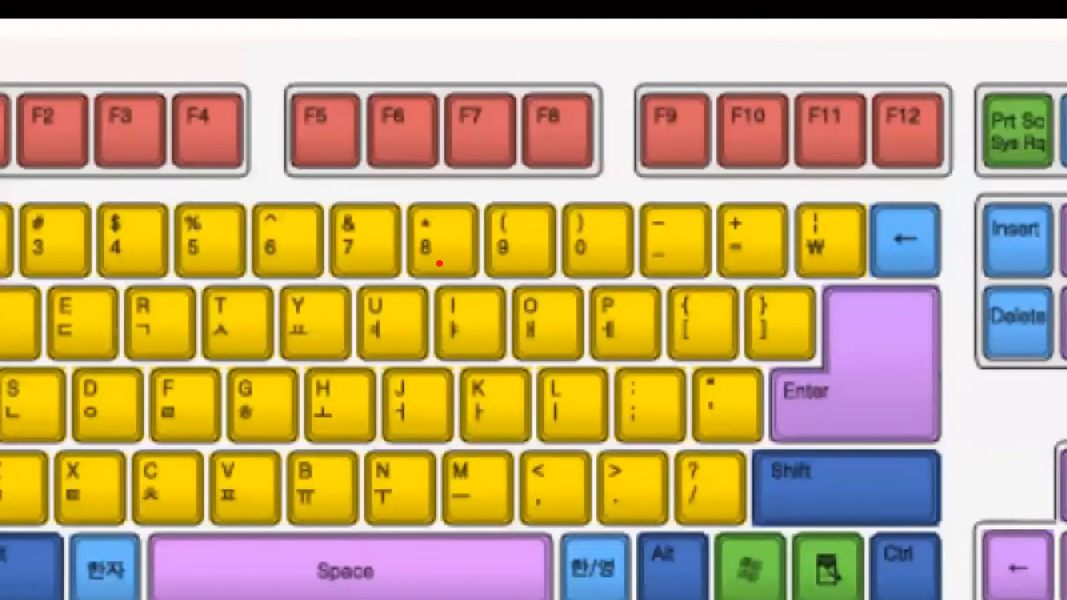
mouse_move(442, 265)
left_mouse_down()
mouse_move(404, 242)
mouse_move(434, 197)
mouse_move(460, 246)
mouse_move(440, 268)
left_mouse_up()
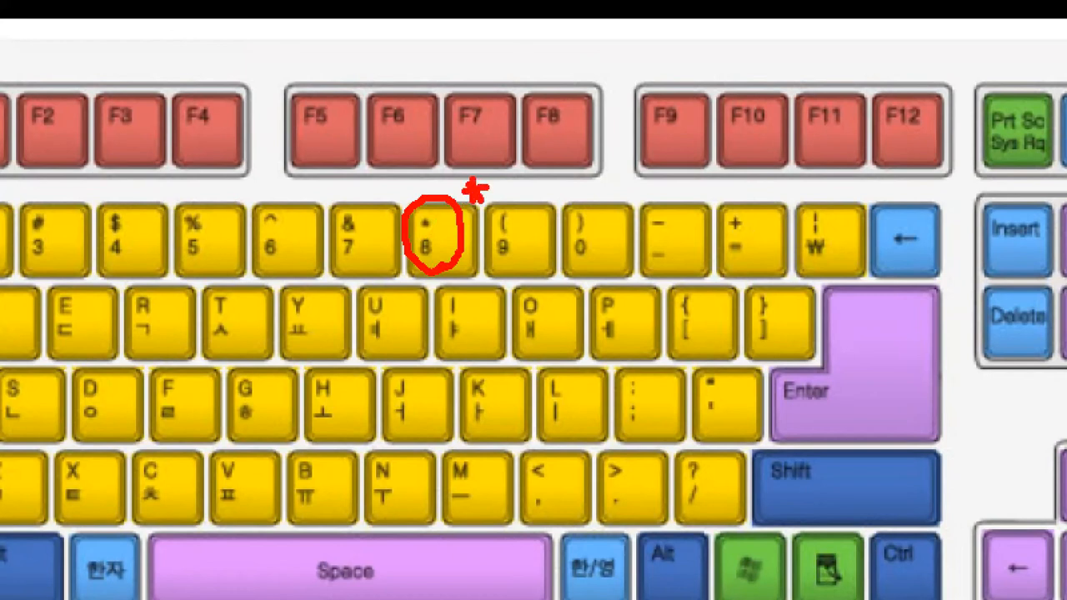
key("alt+Tab")
left_click(476, 262)
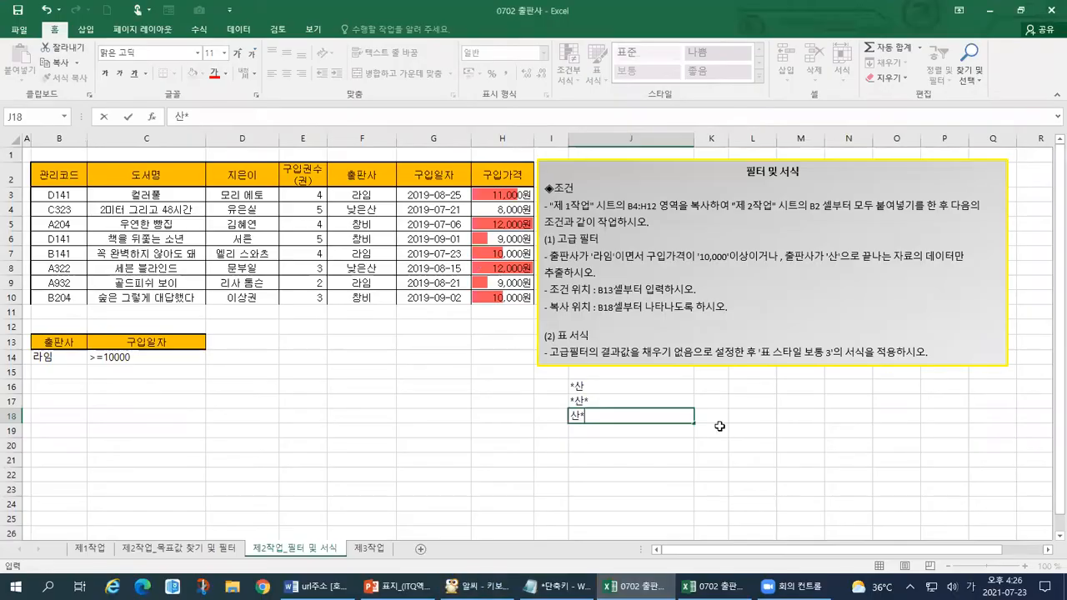
mouse_move(411, 354)
left_mouse_down()
mouse_move(394, 357)
mouse_move(398, 337)
mouse_move(388, 361)
mouse_move(409, 373)
left_mouse_up()
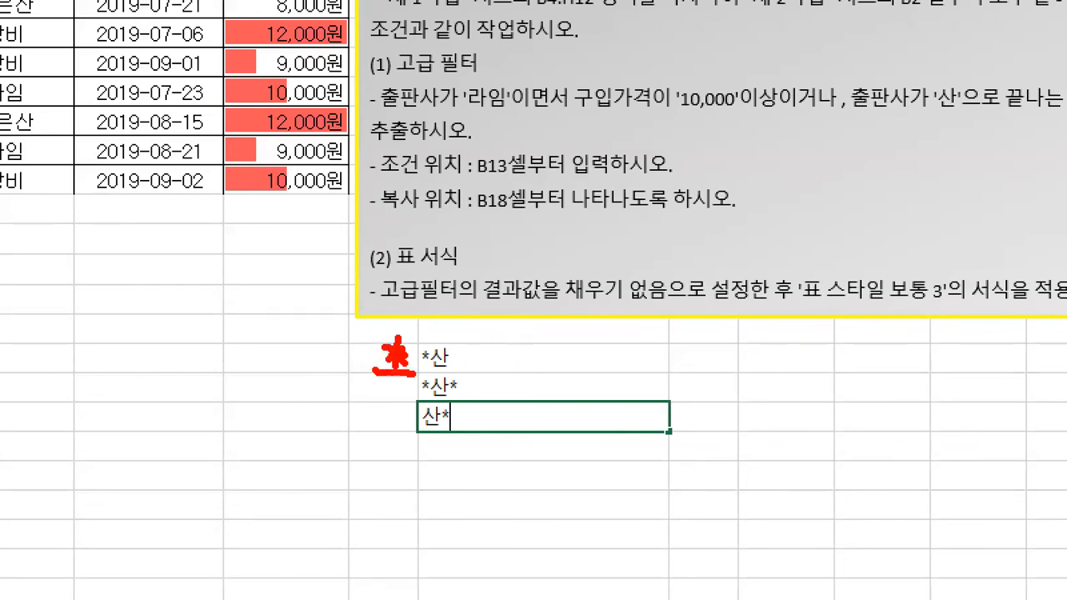
mouse_move(366, 337)
left_mouse_down()
mouse_move(270, 376)
mouse_move(368, 367)
mouse_move(368, 336)
left_mouse_up()
mouse_move(774, 315)
left_mouse_down()
mouse_move(594, 330)
mouse_move(758, 355)
mouse_move(755, 305)
mouse_move(789, 337)
mouse_move(829, 332)
left_mouse_up()
mouse_move(834, 295)
left_mouse_down()
mouse_move(835, 339)
mouse_move(852, 317)
mouse_move(841, 358)
left_mouse_up()
left_click_drag(457, 361, 572, 333)
left_click_drag(482, 345, 487, 364)
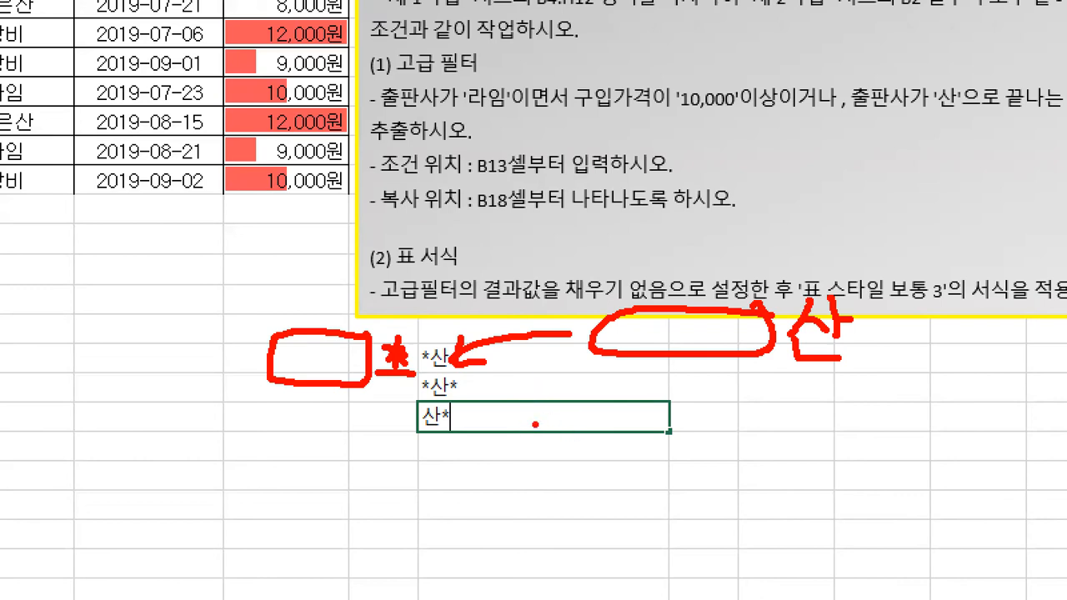
mouse_move(418, 428)
left_mouse_down()
mouse_move(477, 427)
mouse_move(502, 403)
mouse_move(494, 423)
mouse_move(465, 401)
mouse_move(520, 427)
mouse_move(522, 409)
left_mouse_up()
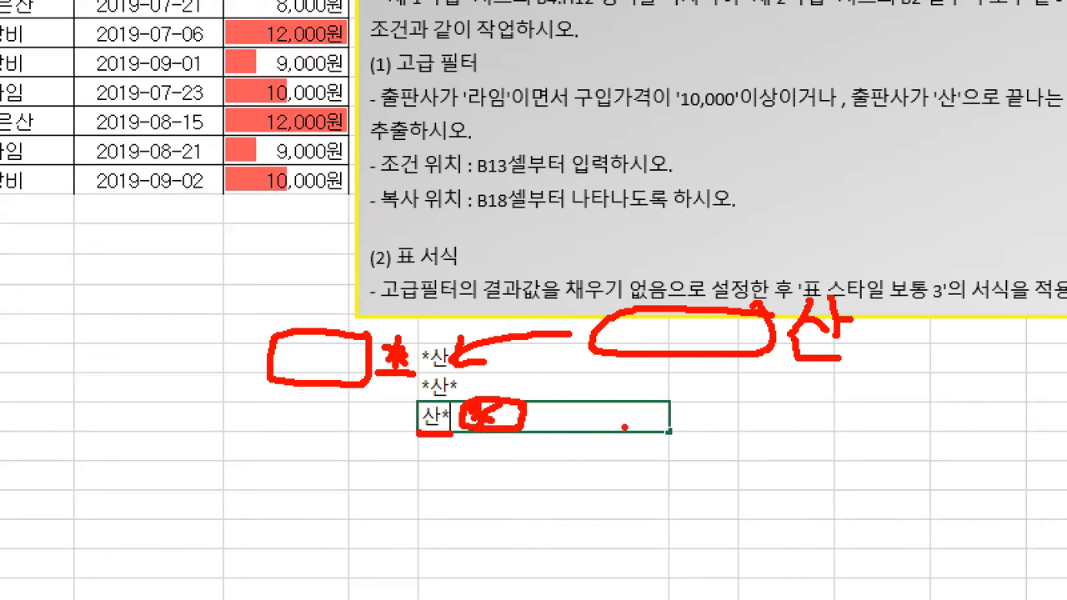
mouse_move(622, 438)
left_mouse_down()
mouse_move(611, 471)
mouse_move(667, 454)
left_mouse_up()
mouse_move(614, 465)
left_mouse_down()
mouse_move(615, 482)
mouse_move(634, 483)
left_mouse_up()
mouse_move(723, 430)
left_mouse_down()
mouse_move(737, 482)
mouse_move(822, 435)
mouse_move(710, 434)
left_mouse_up()
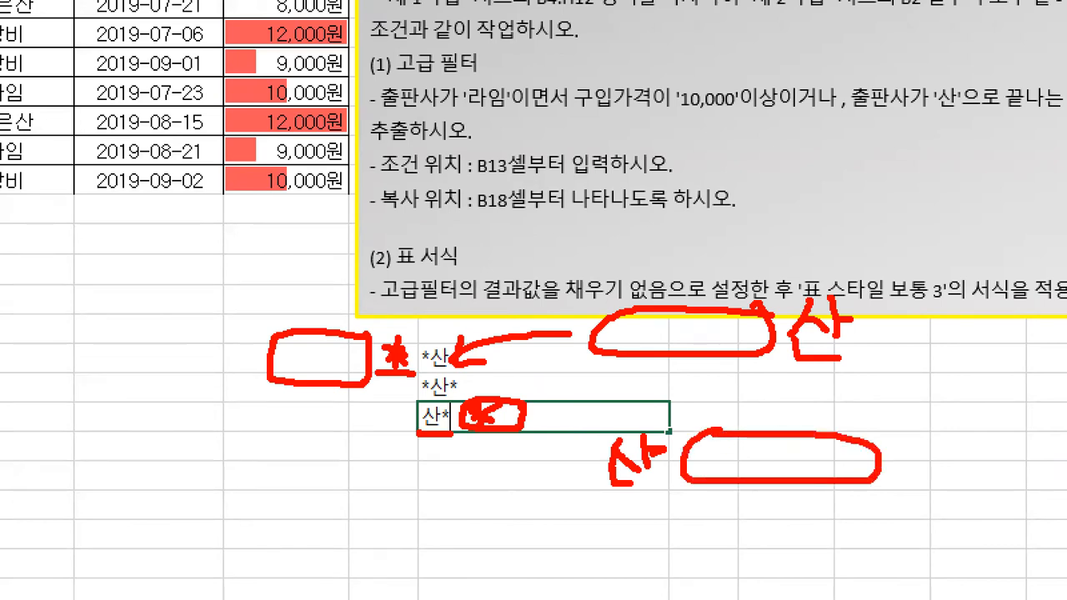
left_click_drag(413, 390, 415, 394)
mouse_move(698, 365)
left_mouse_down()
mouse_move(680, 395)
mouse_move(722, 394)
mouse_move(744, 379)
left_mouse_up()
left_click_drag(702, 393, 729, 413)
mouse_move(644, 373)
left_mouse_down()
mouse_move(604, 385)
mouse_move(655, 417)
mouse_move(642, 370)
left_mouse_up()
mouse_move(784, 376)
left_mouse_down()
mouse_move(752, 401)
mouse_move(790, 382)
mouse_move(767, 359)
left_mouse_up()
left_click_drag(879, 329, 896, 336)
left_click_drag(886, 345, 895, 343)
mouse_move(879, 389)
left_mouse_down()
mouse_move(897, 387)
mouse_move(901, 402)
left_mouse_up()
left_click_drag(896, 457, 924, 457)
left_click_drag(899, 467, 926, 466)
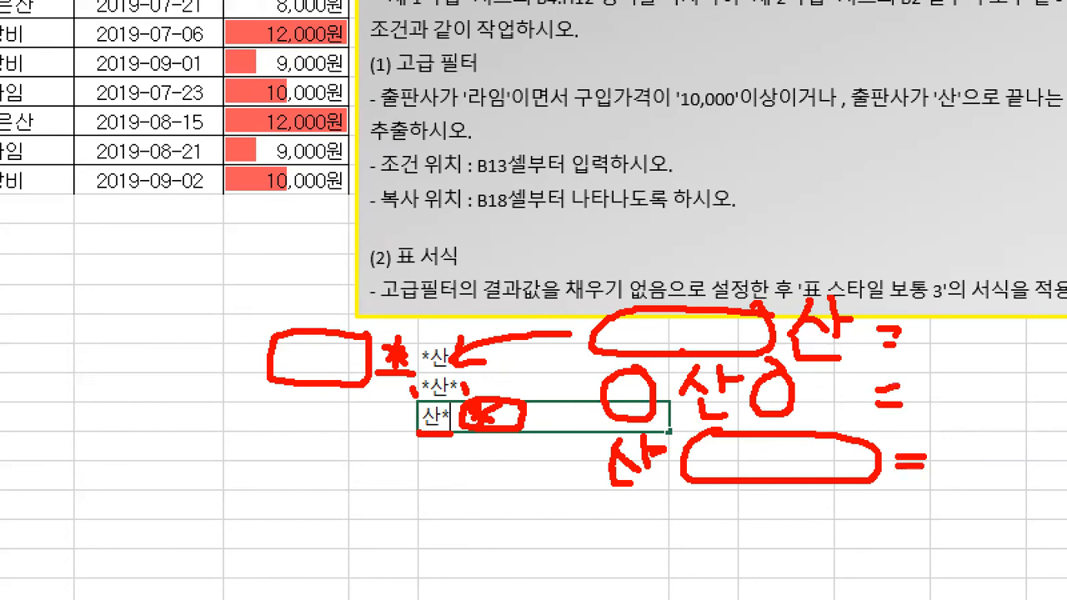
left_click_drag(628, 334, 733, 335)
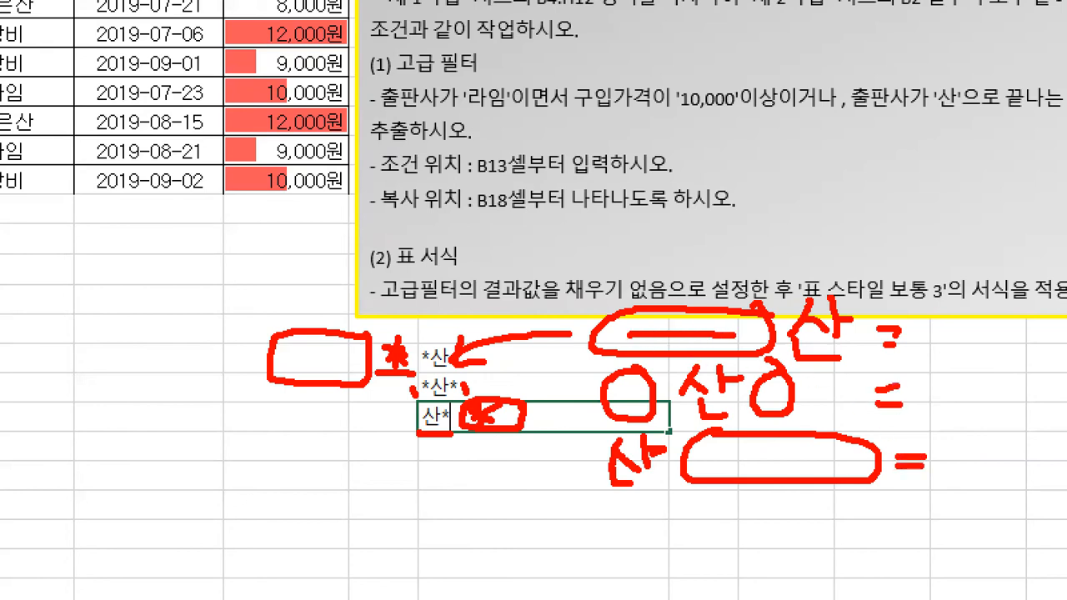
left_click_drag(618, 398, 639, 399)
left_click_drag(768, 402, 777, 395)
left_click_drag(705, 462, 834, 459)
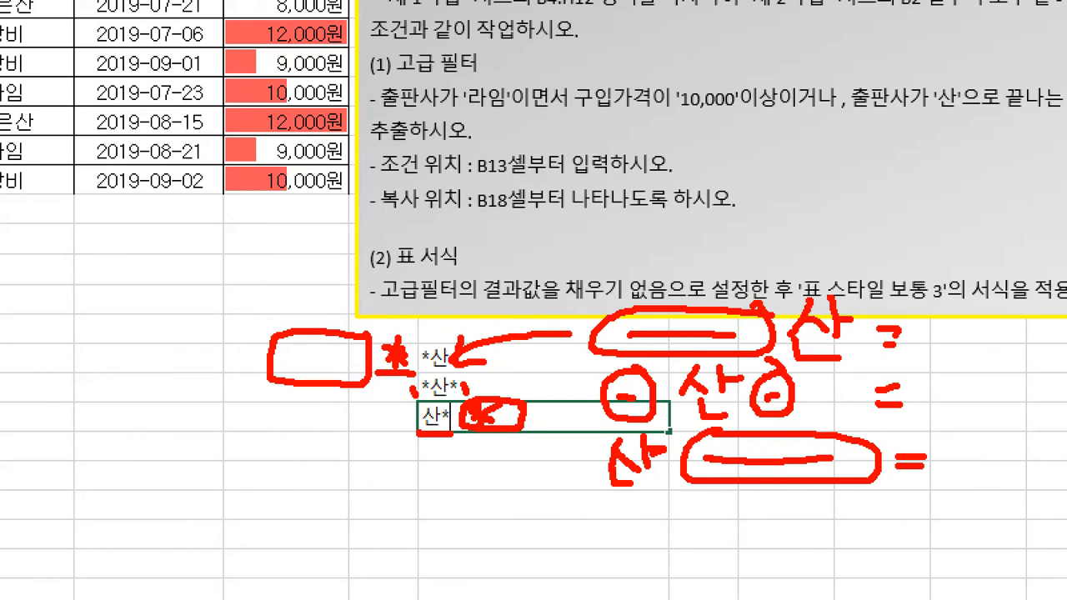
key("Escape")
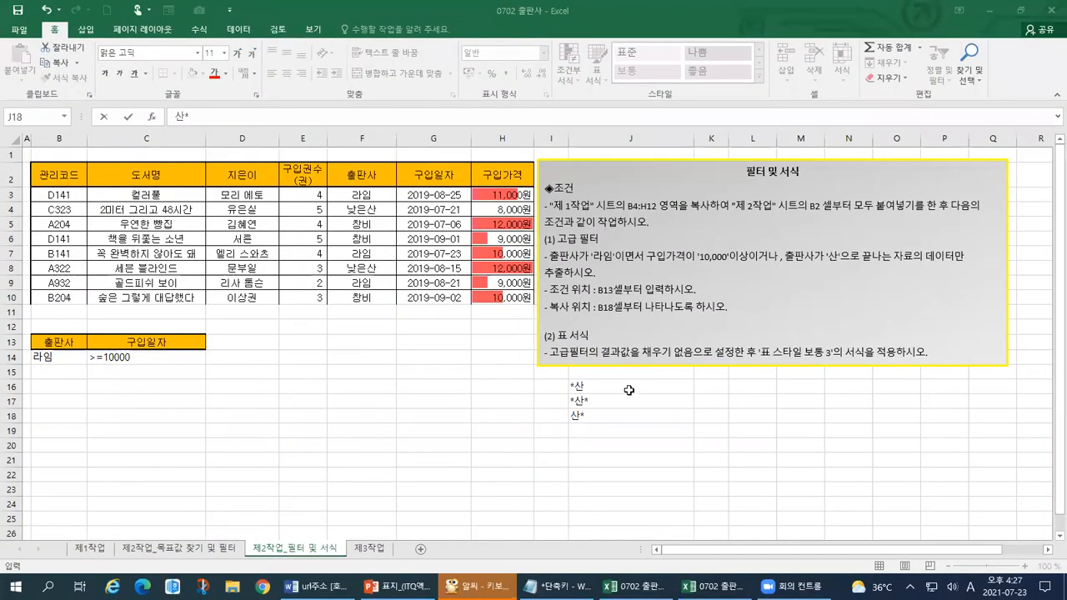
Step: Widen column K and enter the illustration ~~~~산 in cell K16 beside the *산 example
left_click(621, 386)
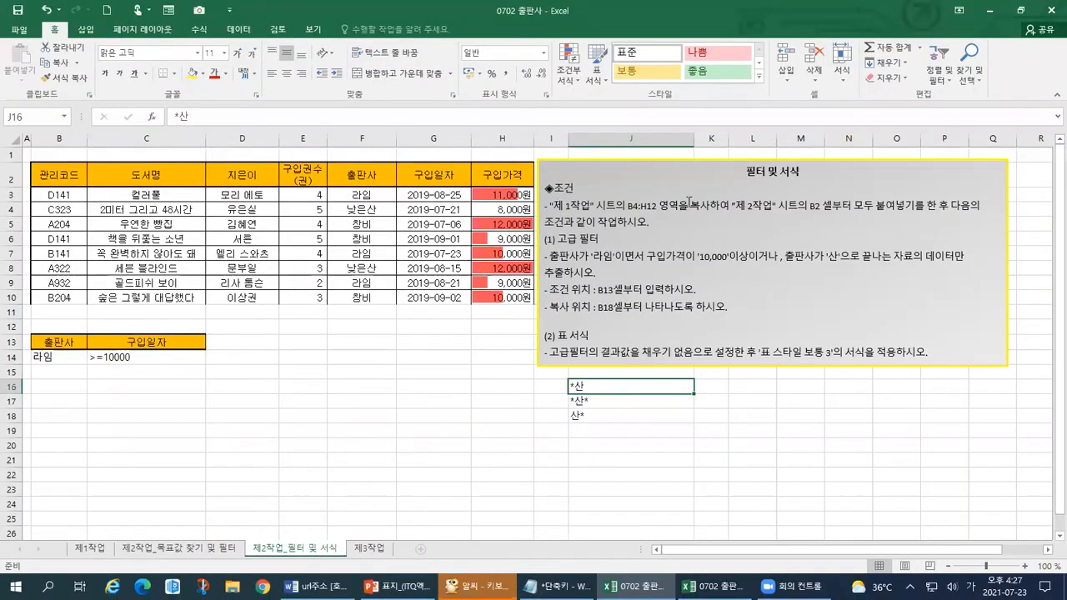
left_click(712, 139)
left_click_drag(729, 139, 822, 140)
left_click(724, 382)
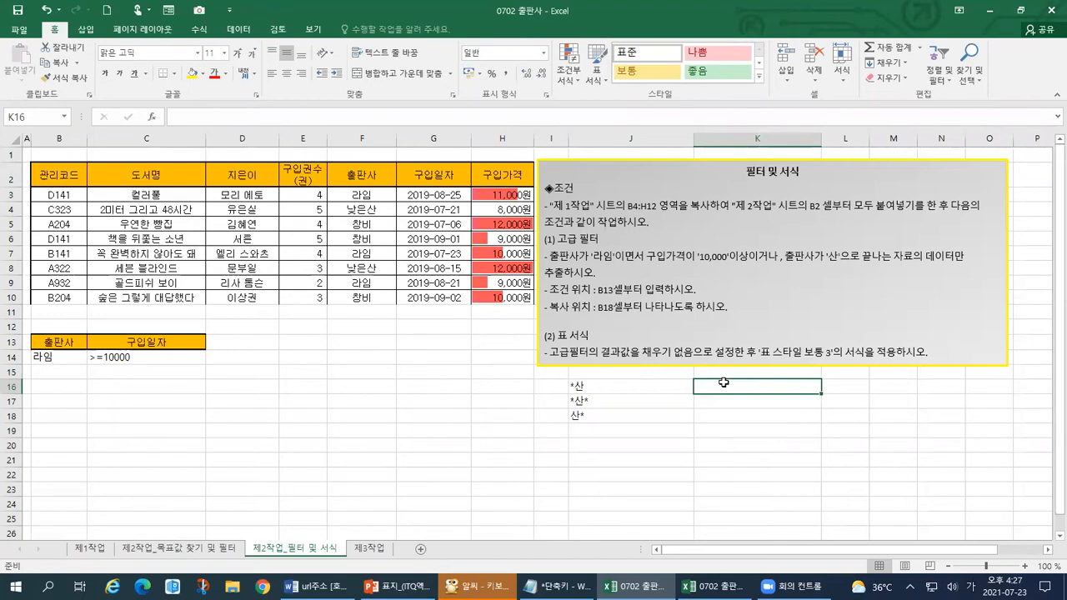
type("~~~~사ㅓ")
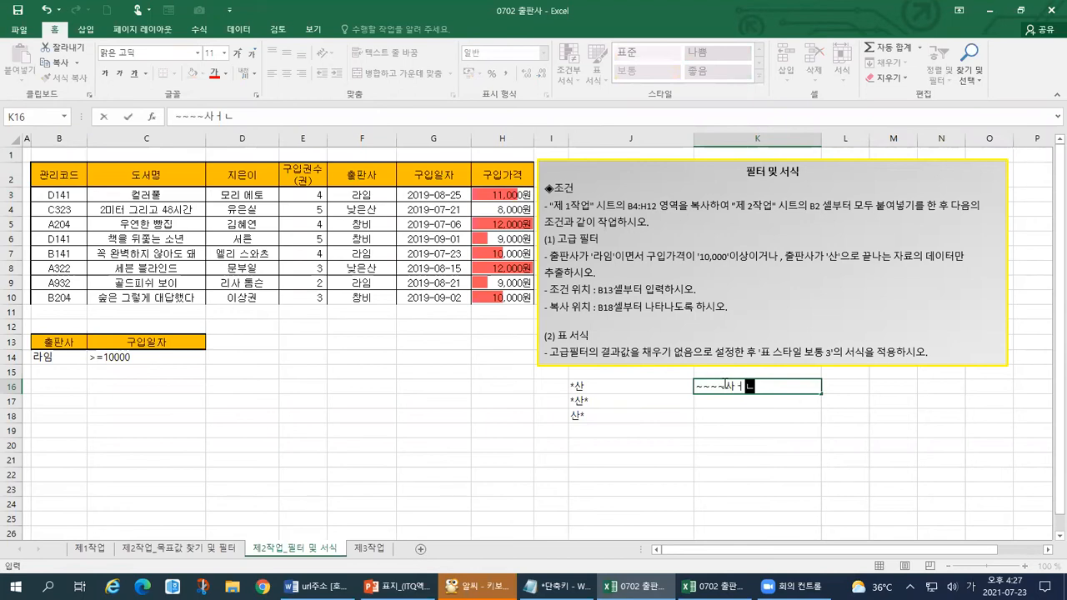
type("ㄴ")
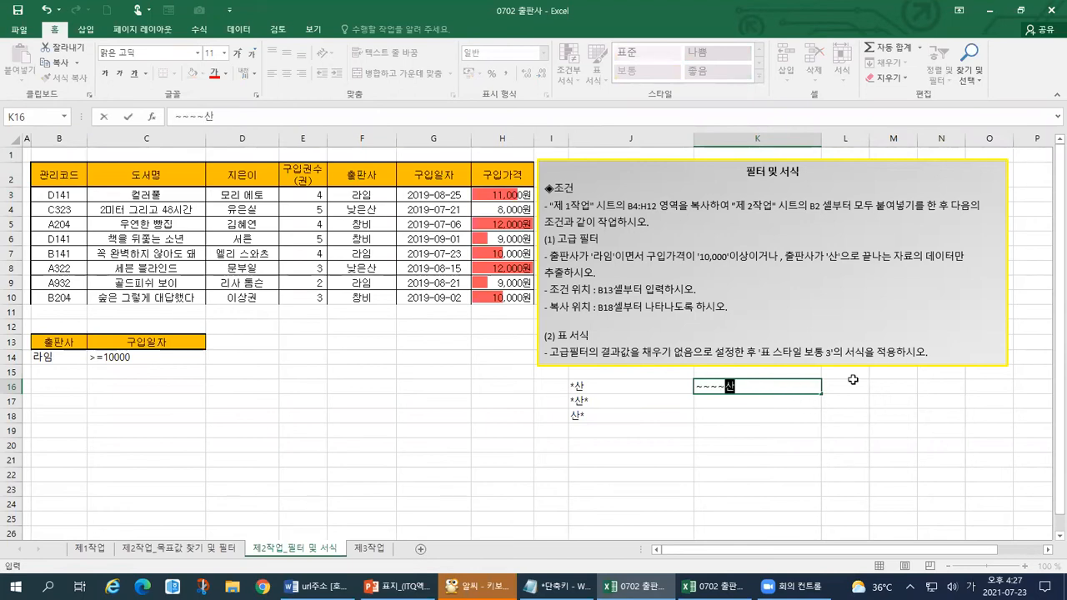
left_click(933, 384)
left_click(816, 391)
left_click_drag(694, 396, 710, 395)
mouse_move(618, 396)
left_mouse_down()
mouse_move(684, 396)
mouse_move(591, 392)
mouse_move(637, 360)
mouse_move(642, 392)
left_mouse_up()
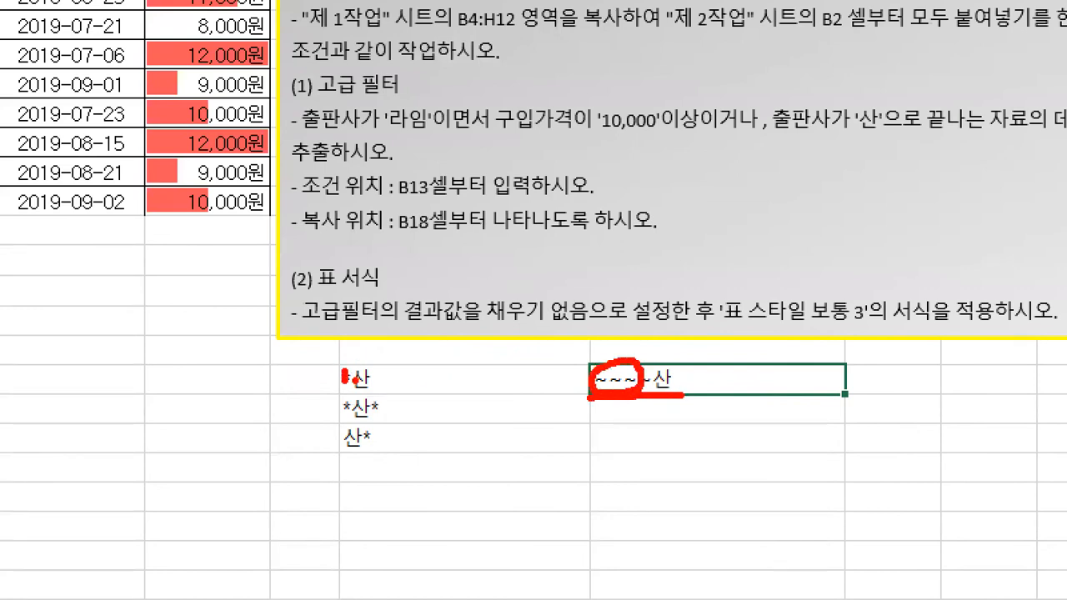
mouse_move(283, 351)
left_mouse_down()
mouse_move(282, 368)
mouse_move(295, 351)
mouse_move(295, 365)
left_mouse_up()
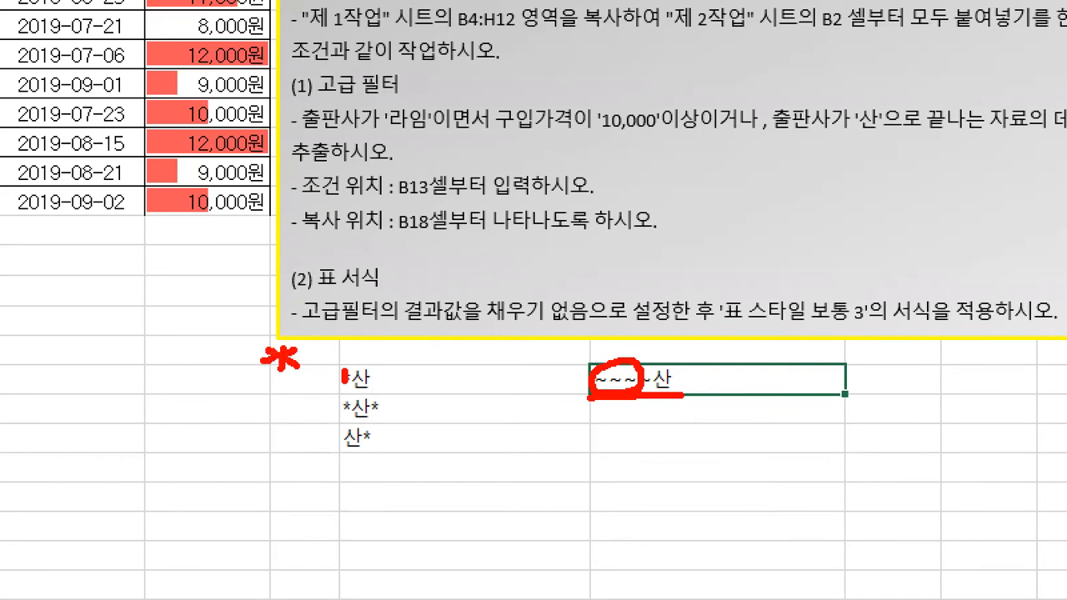
left_click_drag(333, 397, 374, 393)
left_click_drag(648, 391, 677, 385)
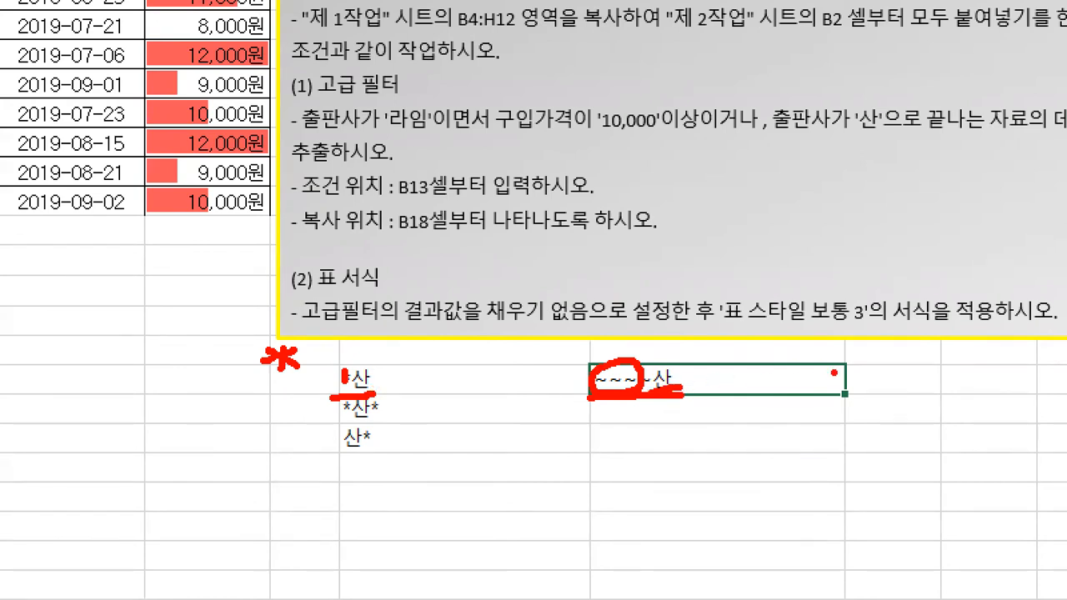
key("Escape")
Step: Widen column L and enter the description 산으로 끝나는 데이터 in cell L16 for the *산 example
left_click(838, 384)
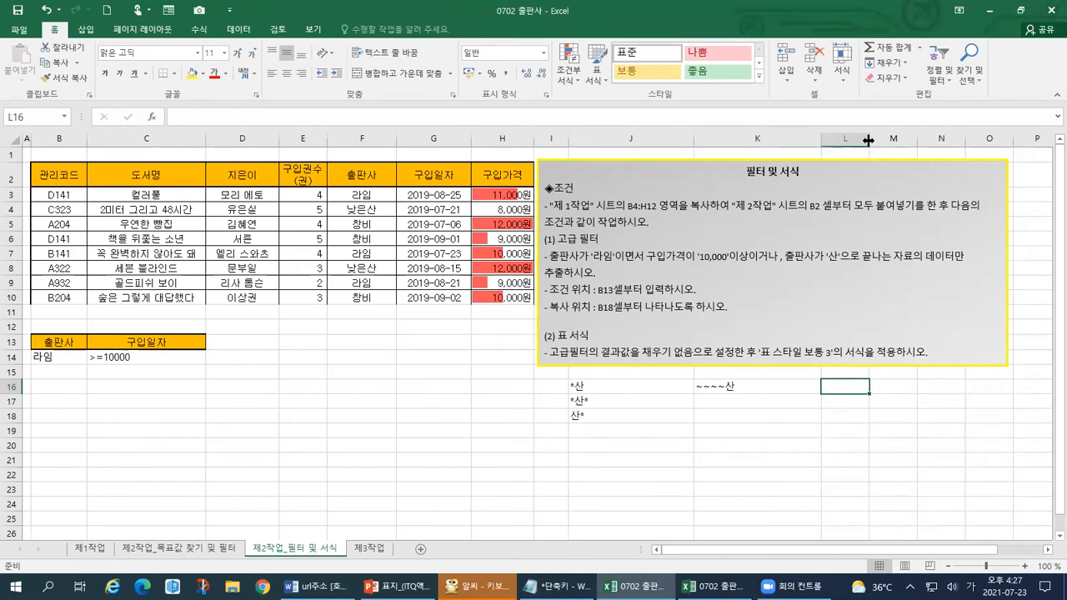
left_click_drag(869, 138, 903, 138)
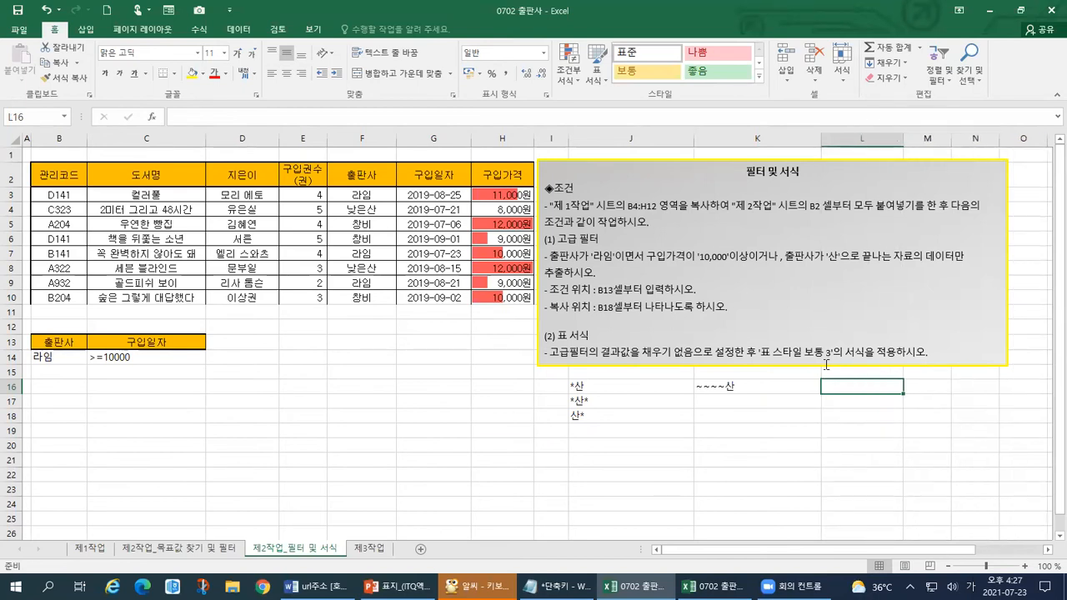
type("산으로 끝나")
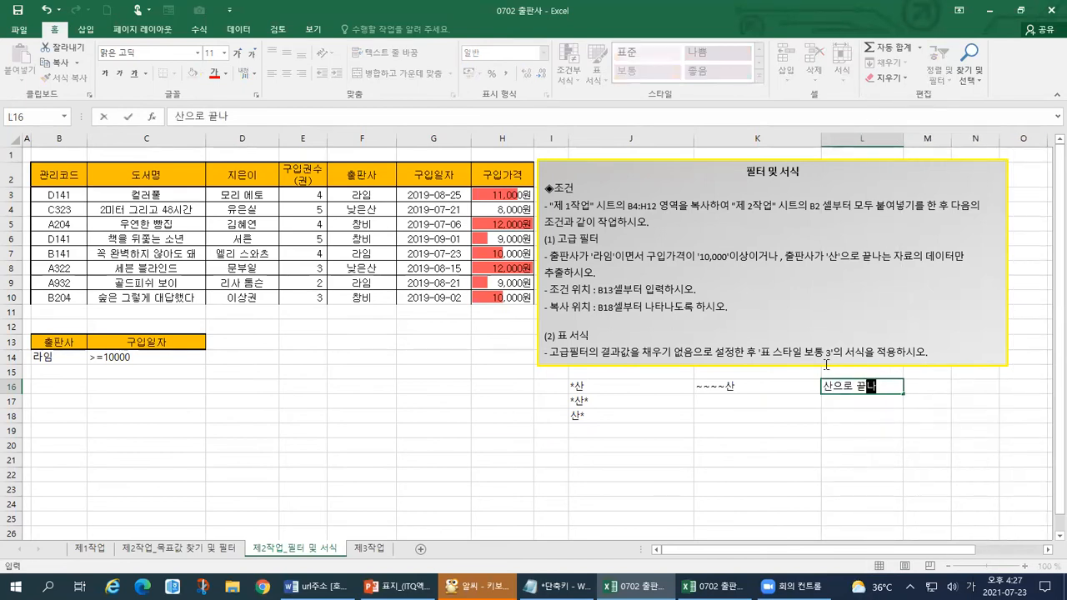
type("는 ㄷ데이터")
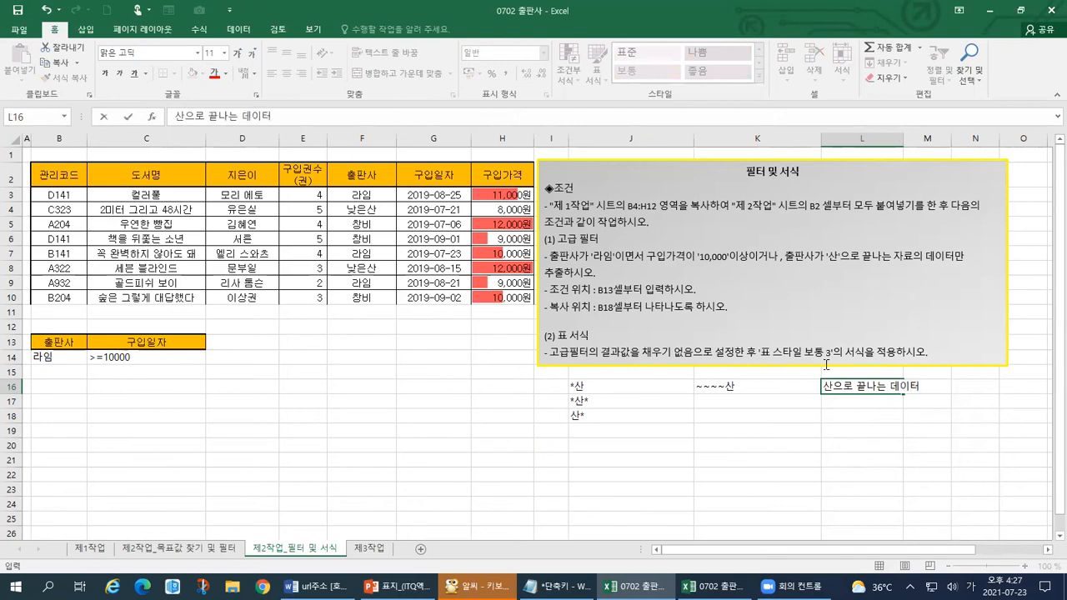
key("Return")
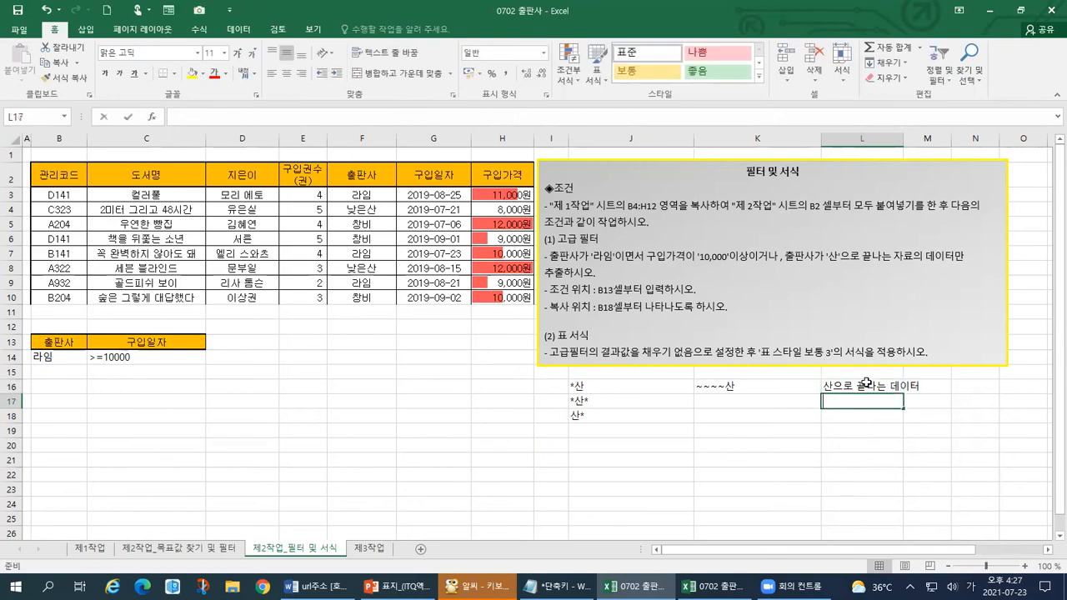
Step: Enter the descriptions 산이 포함되어있는 데이터 in cell L17 and 산으로 시작하는 데이터 in cell L18
type("산이 포함되어있는 데이")
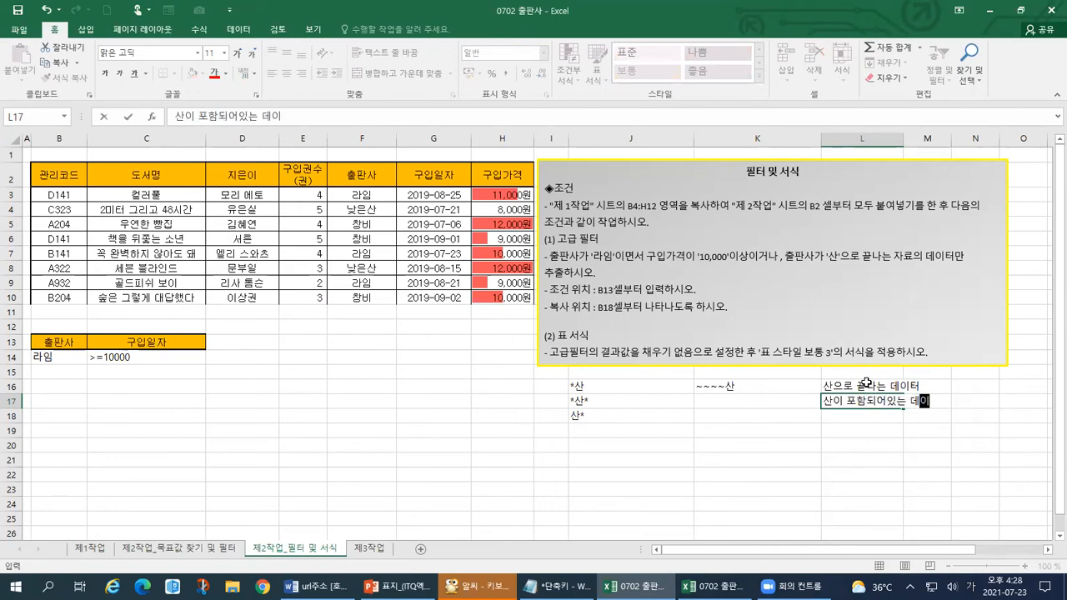
type("터")
key("Return")
type("산을고")
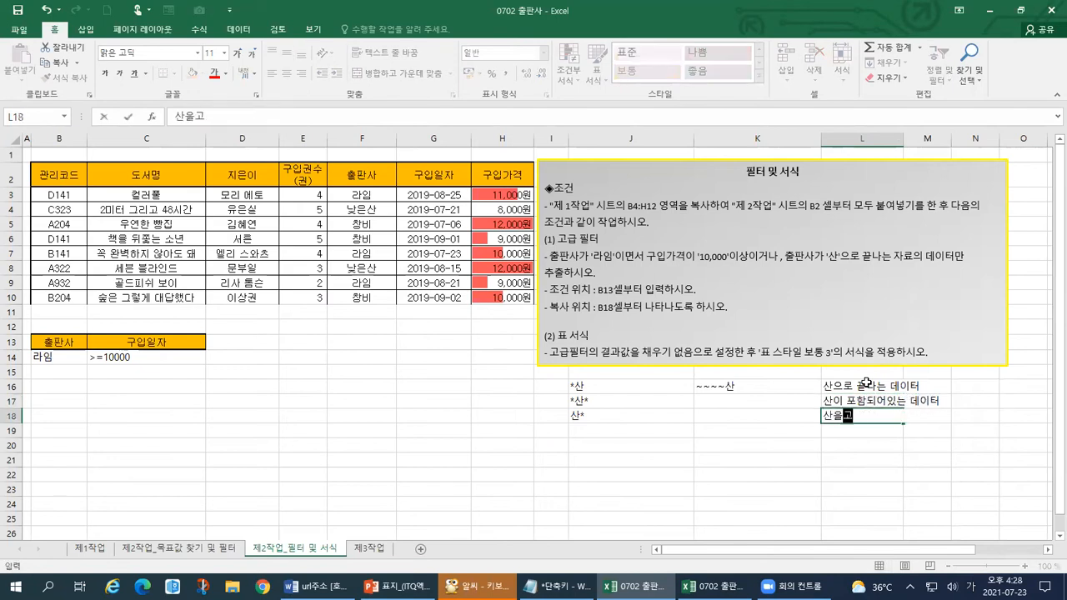
key("BackSpace")
key("BackSpace")
type("으로 시작한")
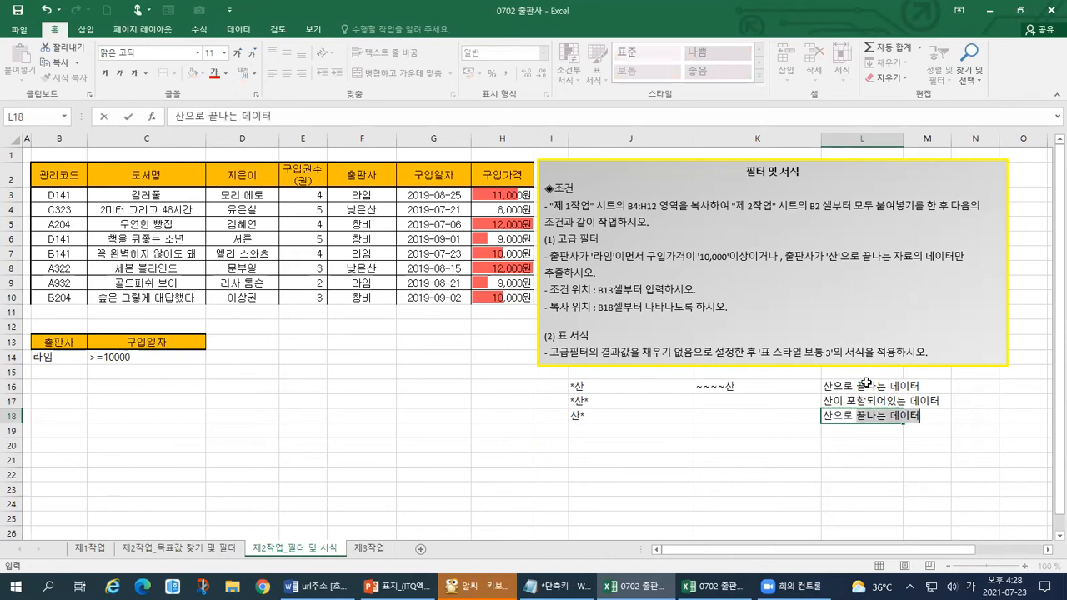
type("는 데이터")
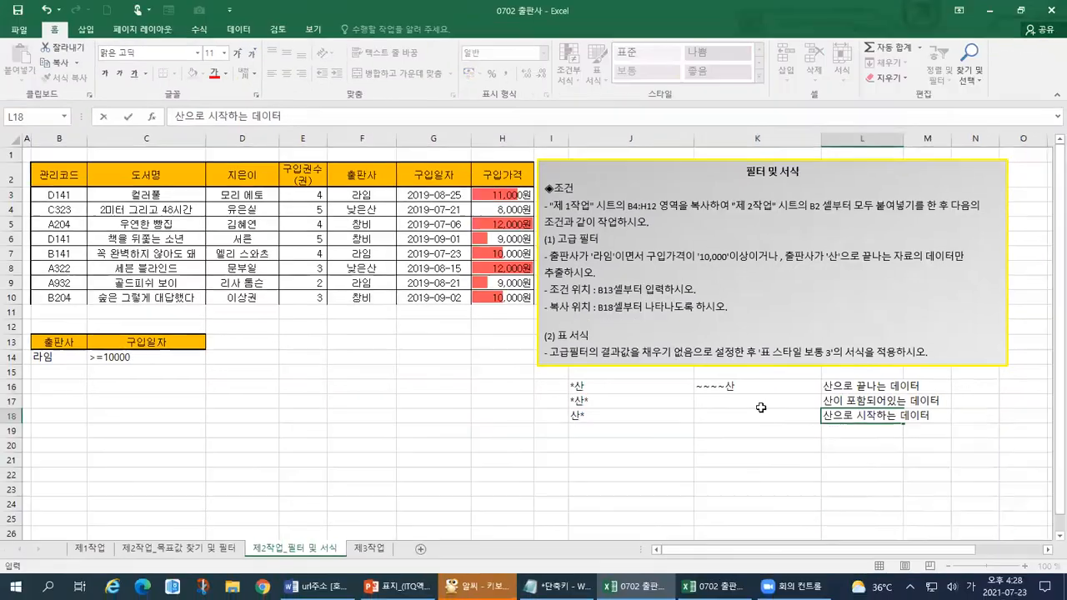
Step: Enter the illustrations ~~산~~ in cell K17 and 산~~~~ in cell K18 beside the wildcard examples
left_click(761, 403)
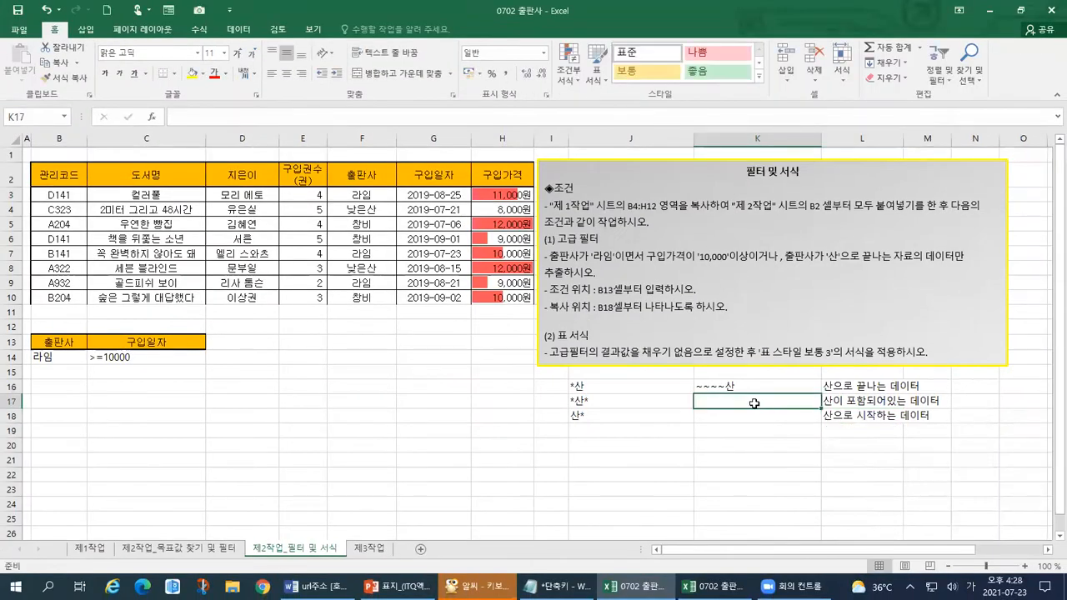
type("~~산~~")
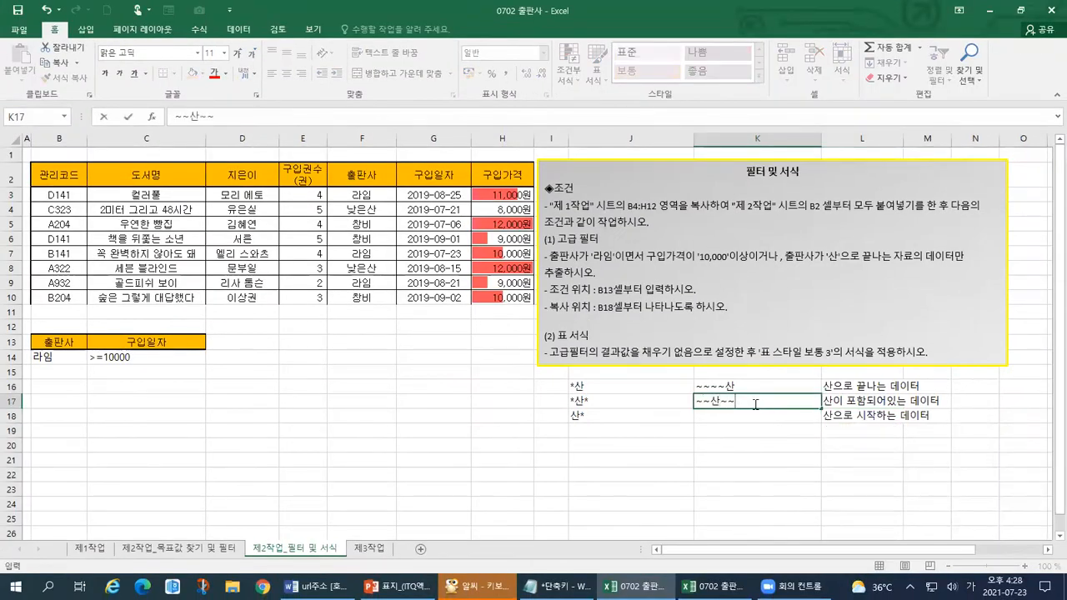
key("Return")
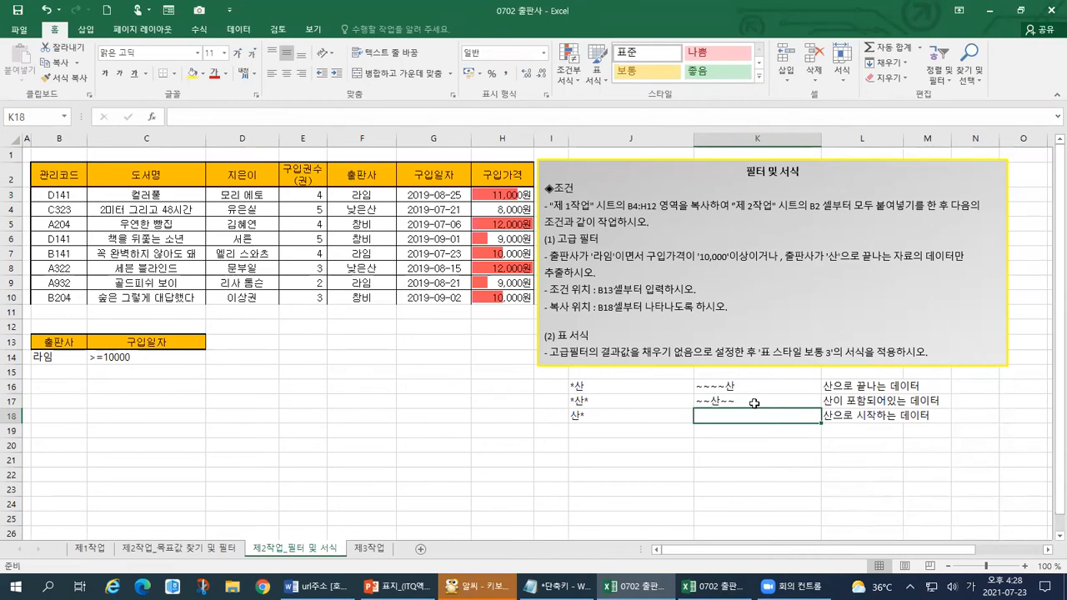
type("산~~~~")
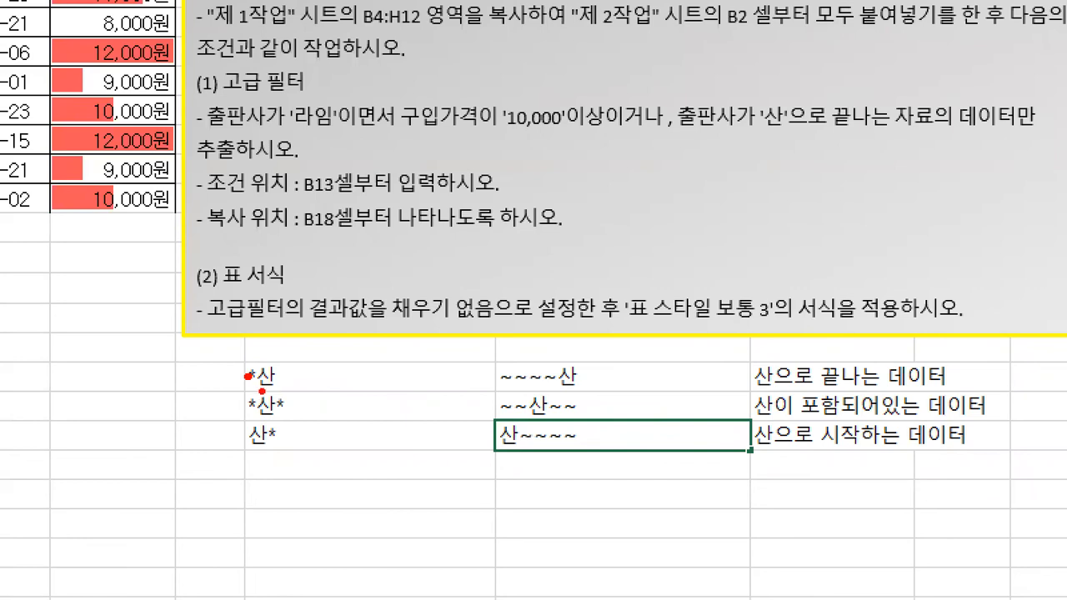
Step: Zoom in on the wildcard examples and mark the *산 row's illustration and description with red underlines, an arrow and a check mark
mouse_move(491, 380)
left_mouse_down()
mouse_move(550, 376)
mouse_move(565, 389)
left_mouse_up()
left_click_drag(752, 394, 952, 385)
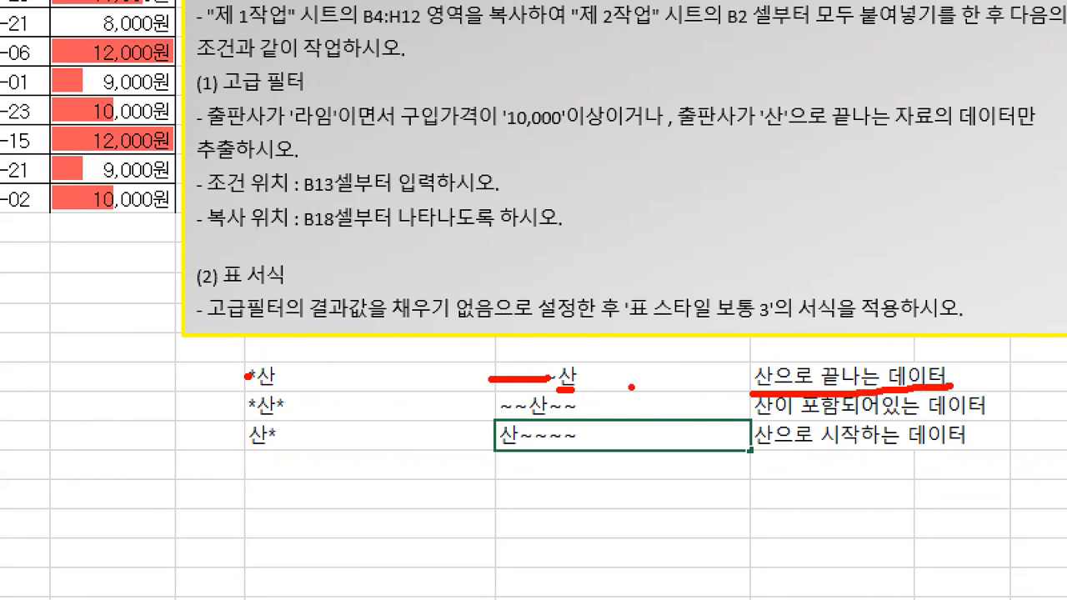
mouse_move(583, 371)
left_mouse_down()
mouse_move(594, 359)
mouse_move(574, 380)
mouse_move(604, 367)
left_mouse_up()
left_click_drag(742, 359, 764, 351)
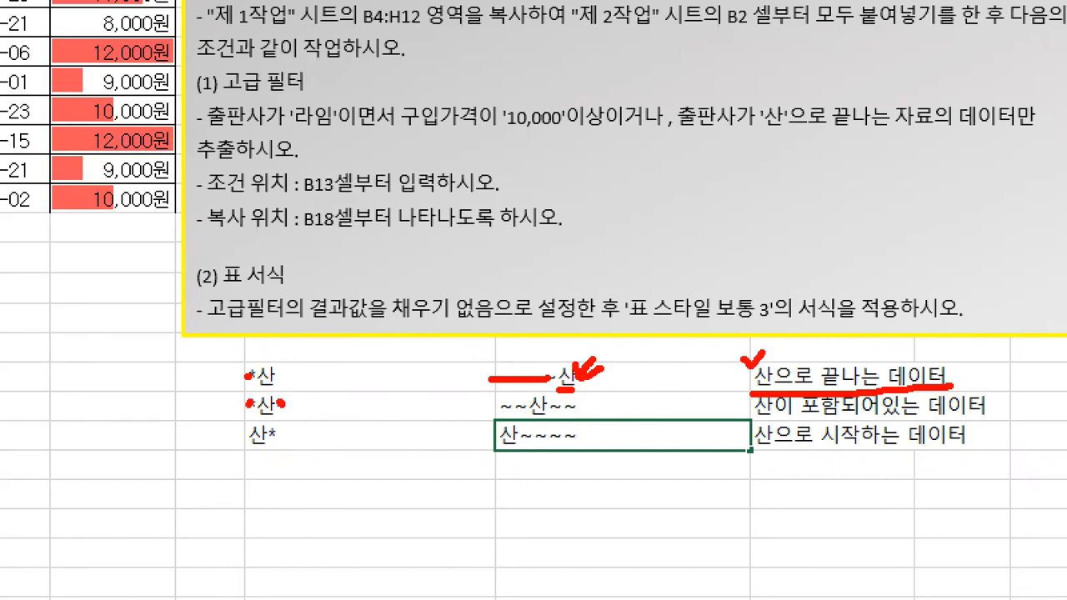
Step: Mark the illustrations and descriptions of the *산* and 산* rows with red pen strokes
left_click_drag(487, 406, 585, 404)
left_click_drag(757, 415, 992, 415)
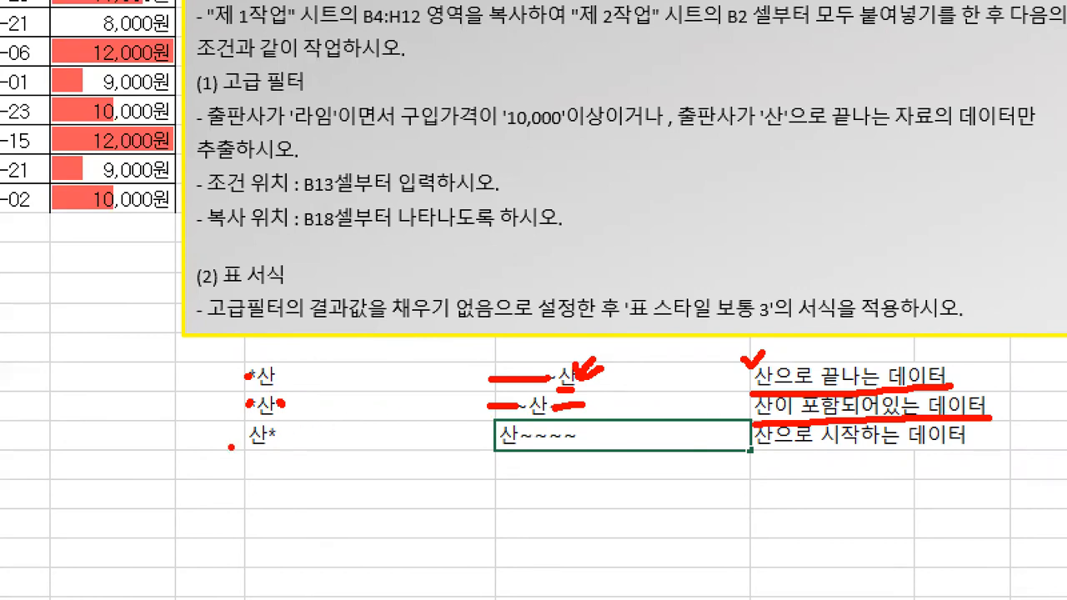
left_click(272, 434)
left_click_drag(498, 447, 584, 446)
left_click_drag(735, 448, 1011, 455)
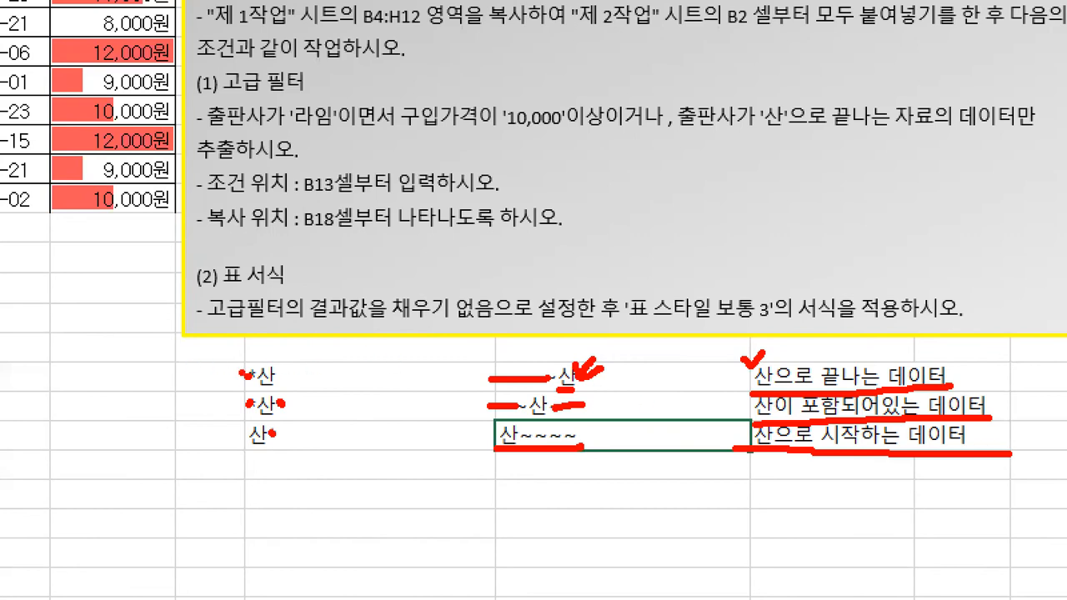
left_click_drag(522, 437, 586, 435)
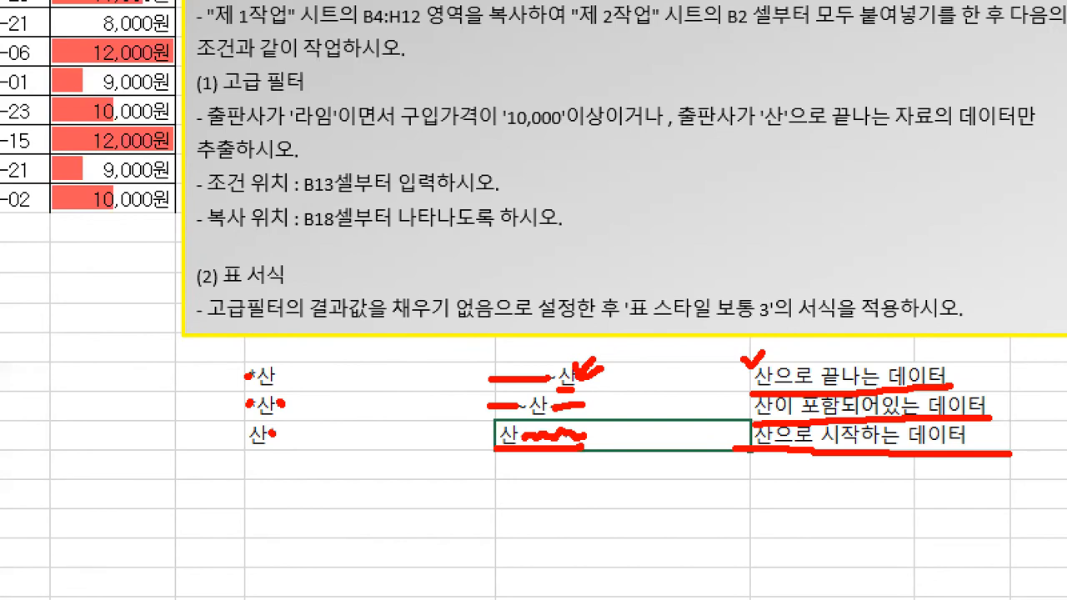
Step: Draw a large red asterisk beside the examples, then underline, circle and point an arrow at the '산'으로 끝나는 condition
mouse_move(65, 334)
left_mouse_down()
mouse_move(64, 376)
mouse_move(90, 347)
mouse_move(86, 371)
left_mouse_up()
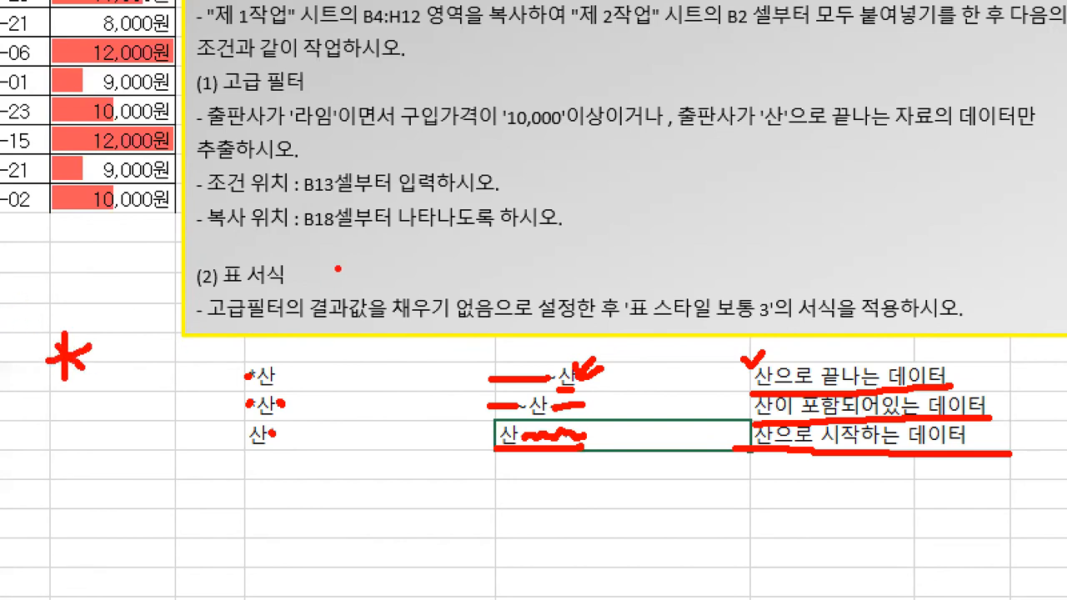
left_click_drag(684, 141, 975, 132)
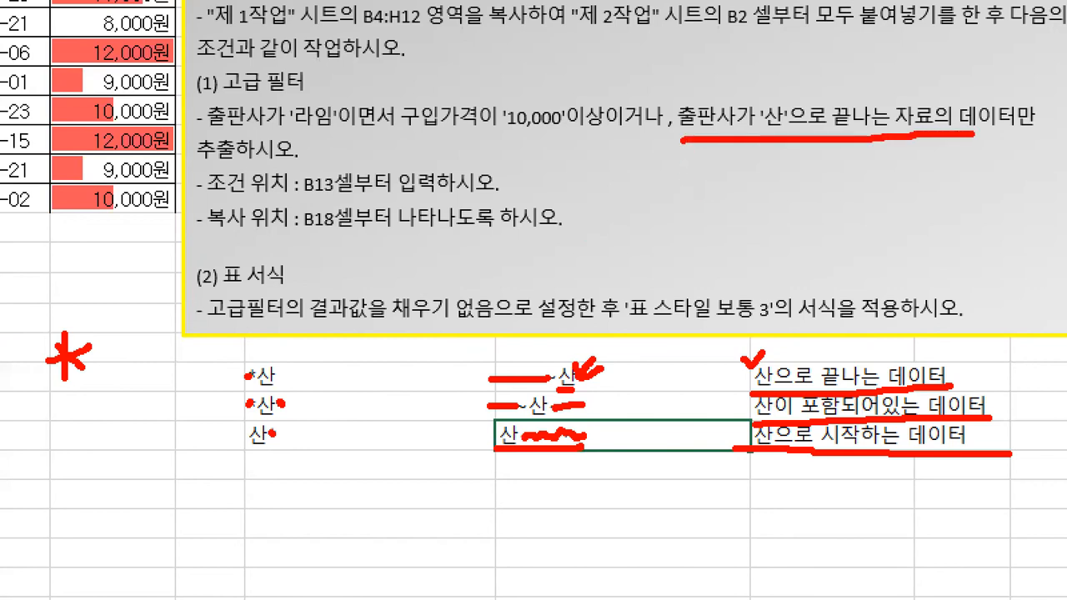
mouse_move(843, 227)
left_mouse_down()
mouse_move(841, 159)
mouse_move(881, 184)
left_mouse_up()
mouse_move(765, 107)
left_mouse_down()
mouse_move(793, 80)
mouse_move(912, 80)
mouse_move(924, 140)
mouse_move(774, 155)
mouse_move(760, 130)
left_mouse_up()
Step: Add red marks around the 산으로 끝나는 데이터 row and draw an arrow pointing to its *산 example
left_click(786, 363)
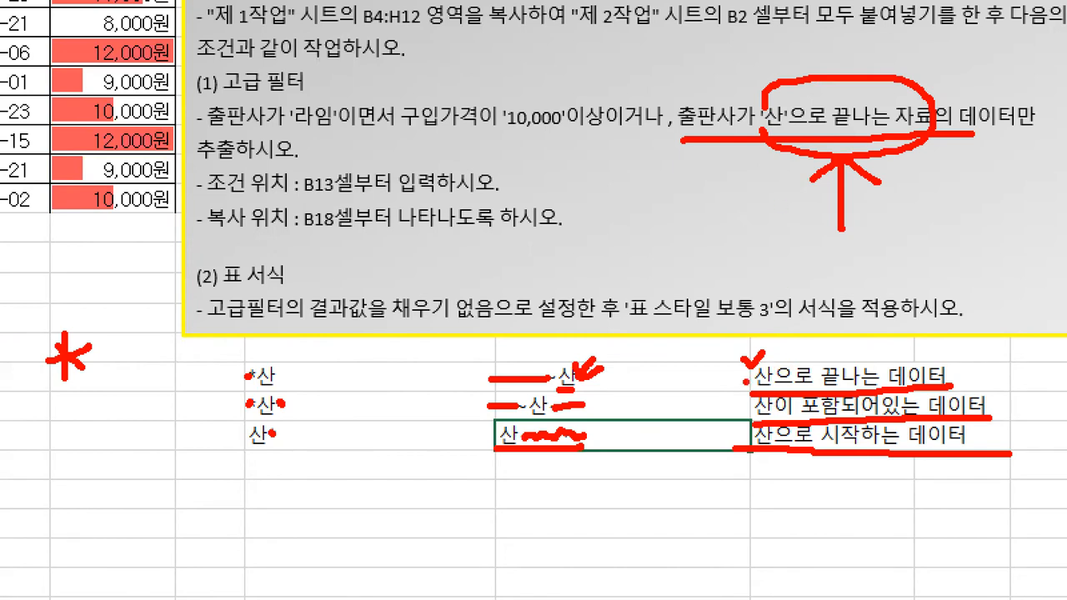
left_click_drag(953, 375, 967, 375)
left_click_drag(610, 381, 662, 381)
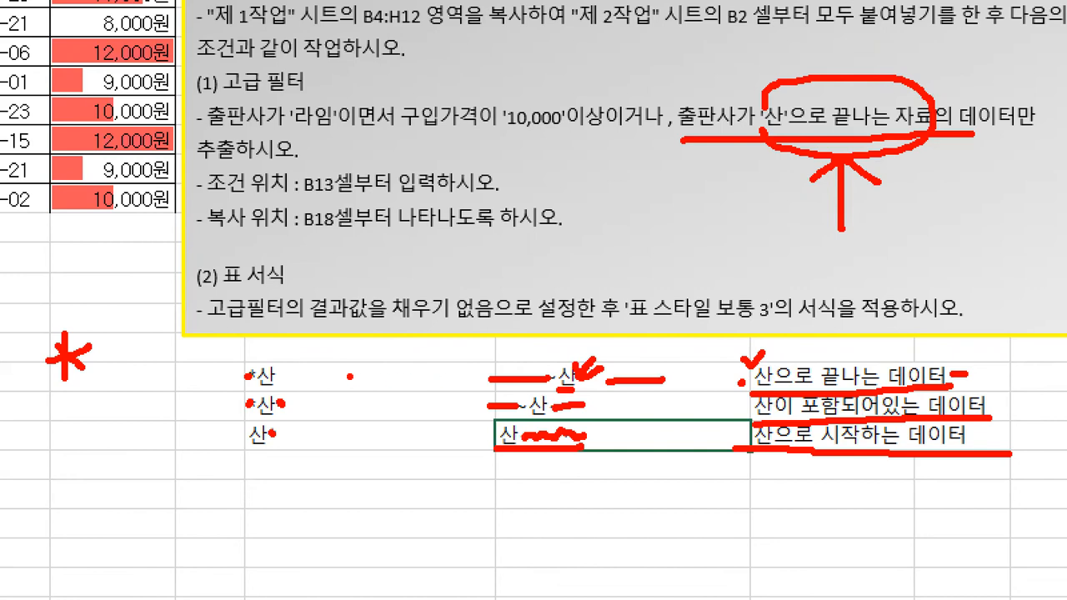
mouse_move(296, 380)
left_mouse_down()
mouse_move(360, 381)
mouse_move(294, 380)
mouse_move(318, 391)
left_mouse_up()
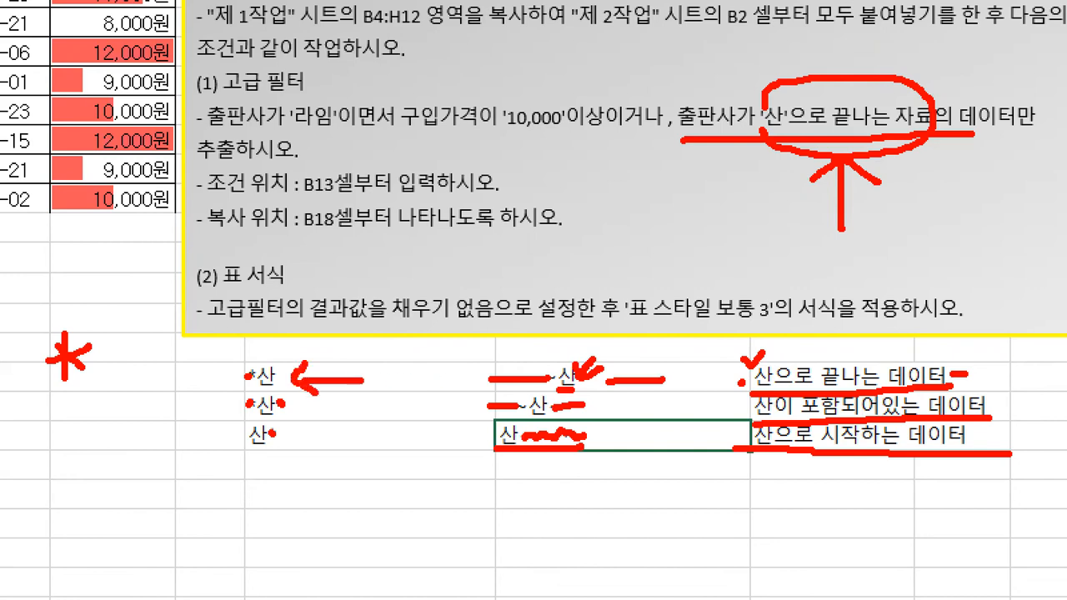
Step: Complete the handwritten *산, underline the publisher condition again and link the two with a long red arrow
mouse_move(136, 313)
left_mouse_down()
mouse_move(106, 359)
mouse_move(156, 352)
mouse_move(117, 365)
mouse_move(162, 380)
left_mouse_up()
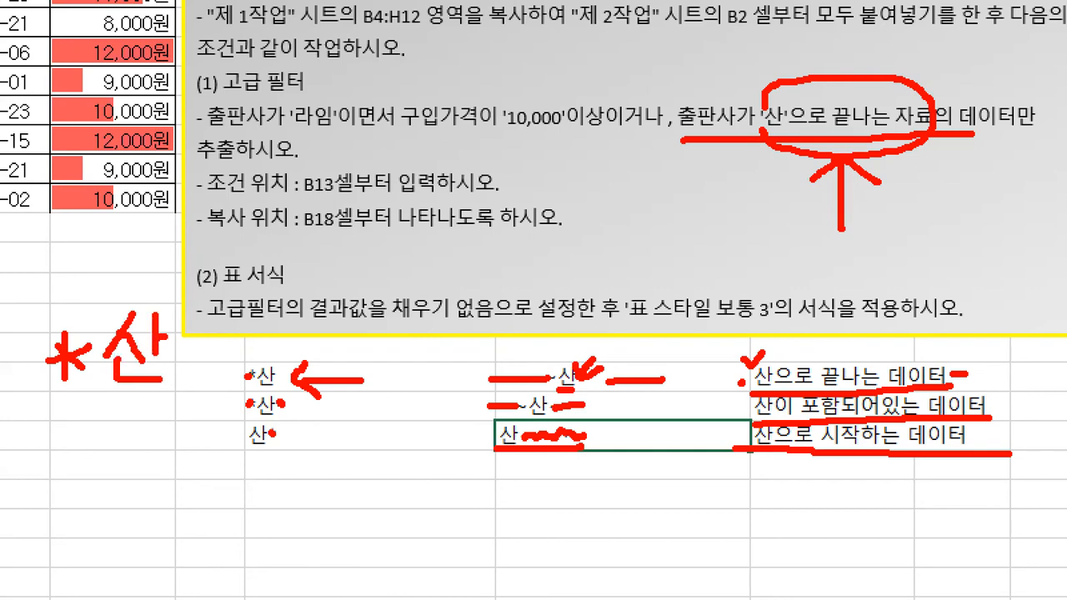
left_click_drag(667, 173, 965, 163)
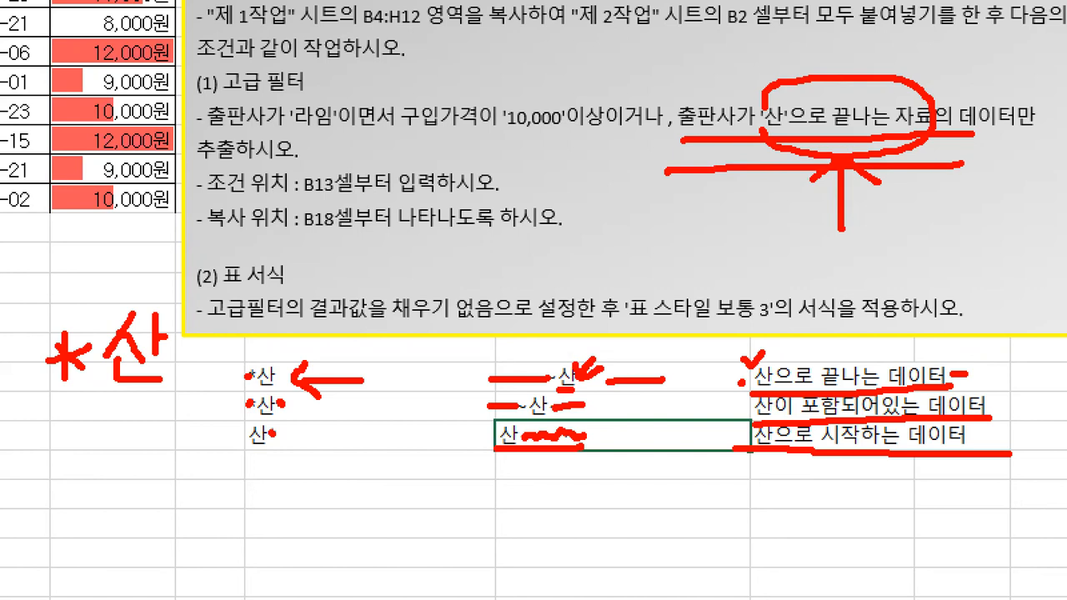
mouse_move(784, 178)
left_mouse_down()
mouse_move(310, 268)
mouse_move(173, 311)
left_mouse_up()
left_click_drag(175, 284, 206, 322)
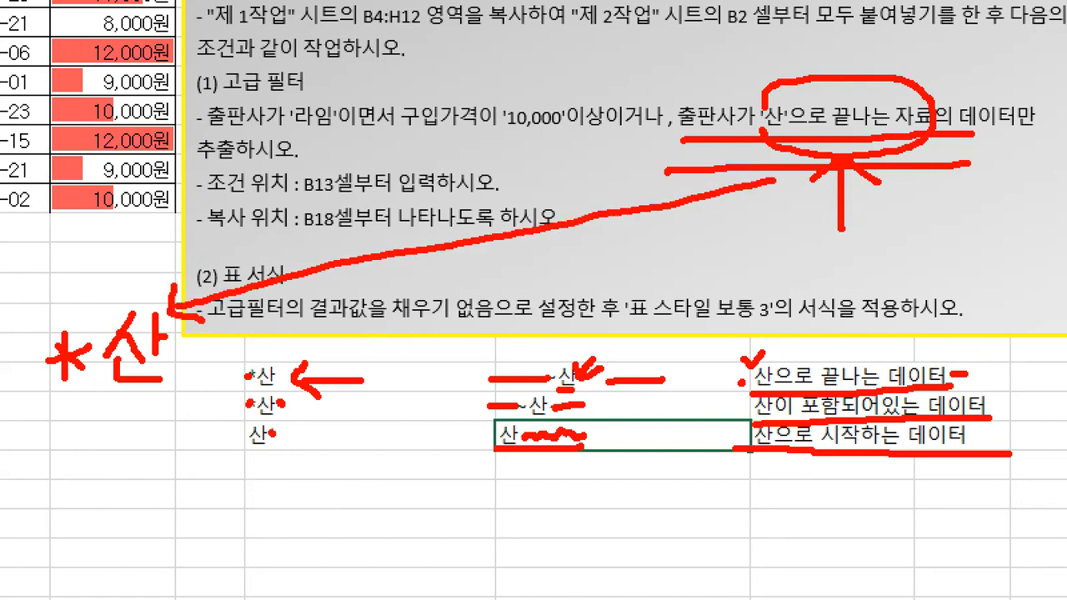
Step: Circle the handwritten asterisk and write a boxed ~산 beneath it in red pen
mouse_move(102, 394)
left_mouse_down()
mouse_move(35, 385)
mouse_move(65, 308)
mouse_move(95, 365)
mouse_move(74, 415)
left_mouse_up()
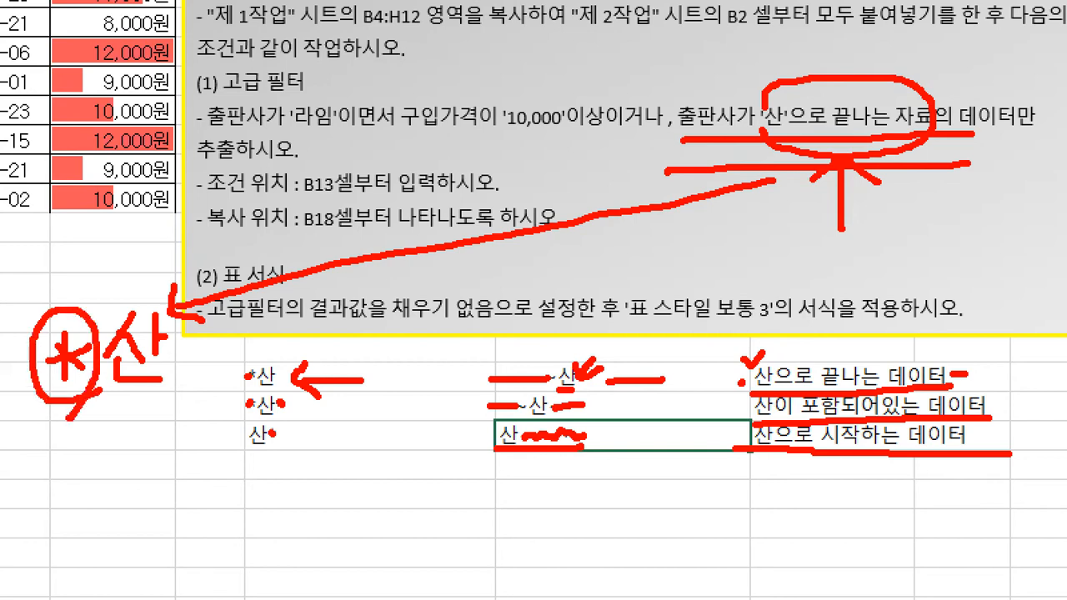
left_click_drag(8, 439, 99, 433)
mouse_move(135, 400)
left_mouse_down()
mouse_move(117, 437)
mouse_move(146, 441)
left_mouse_up()
left_click_drag(154, 393, 154, 441)
mouse_move(157, 411)
left_mouse_down()
mouse_move(173, 410)
mouse_move(136, 454)
mouse_move(178, 455)
left_mouse_up()
mouse_move(3, 495)
left_mouse_down()
mouse_move(200, 490)
mouse_move(40, 383)
mouse_move(3, 491)
left_mouse_up()
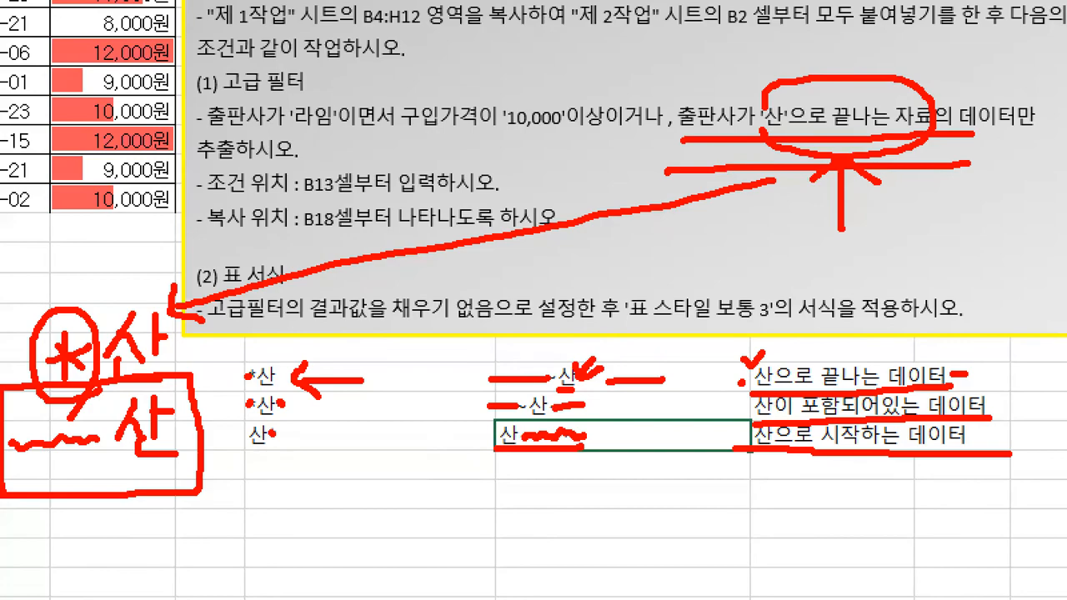
Step: Clear the pen marks, zoom in on the book table and underline 낮은산 in cells F4 and F8
key("Escape")
key("ctrl+1")
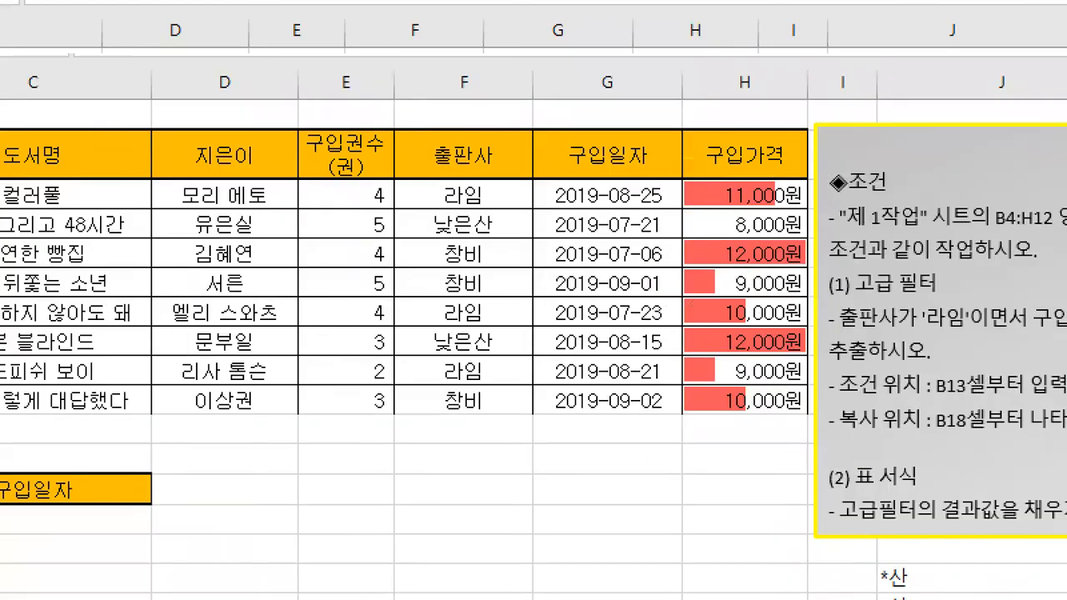
left_click(134, 170)
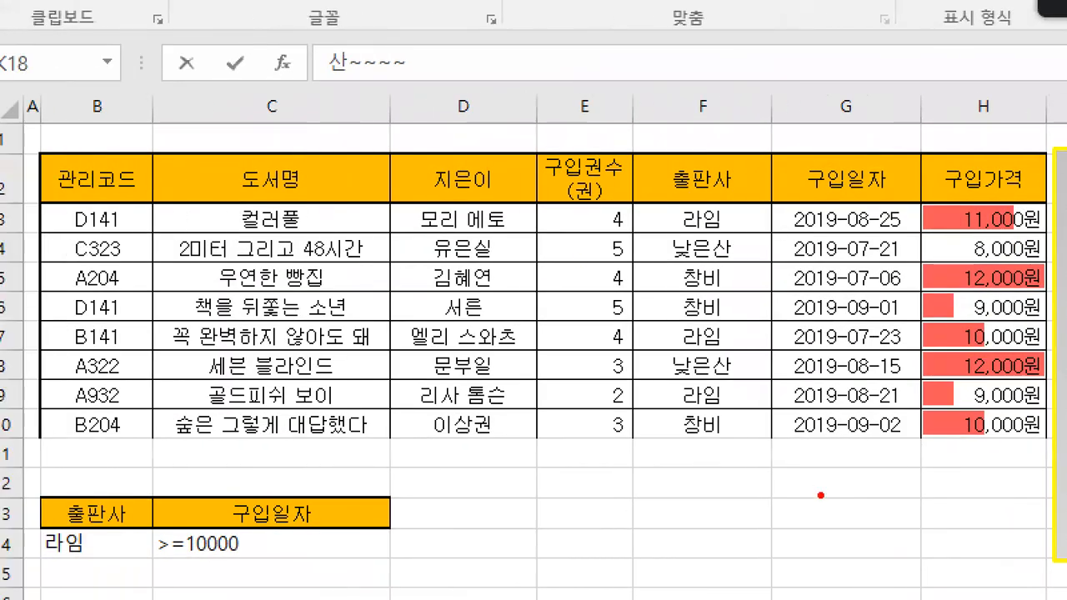
left_click_drag(659, 268, 726, 266)
left_click_drag(655, 388, 739, 389)
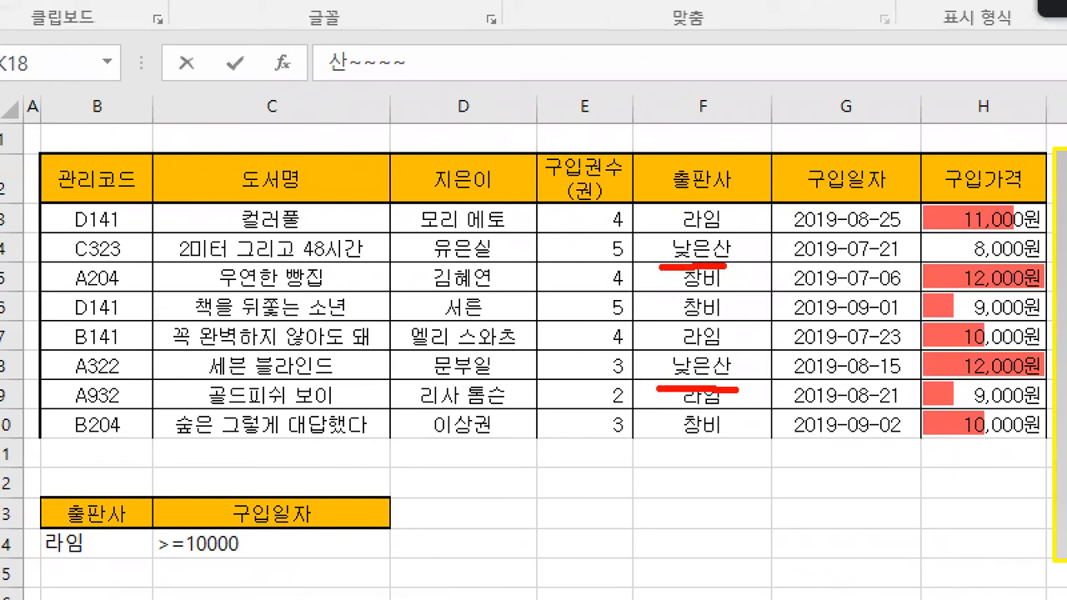
Step: Slash and circle the 도서명 and 지은이 data in red, and circle 산 in both 낮은산 entries
left_click_drag(269, 219, 190, 313)
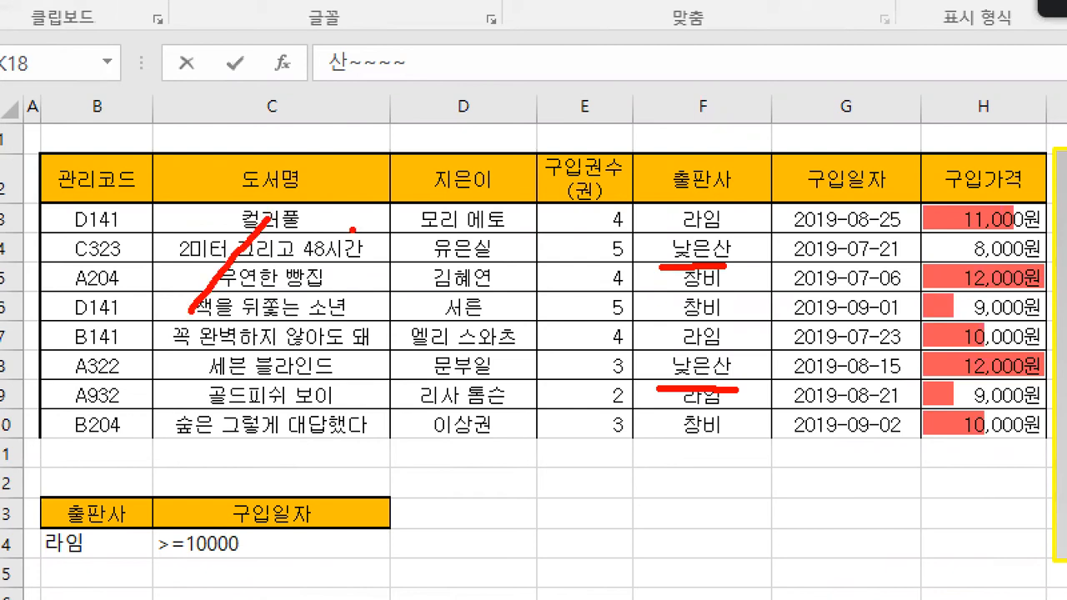
left_click_drag(350, 235, 242, 379)
left_click_drag(352, 315, 259, 434)
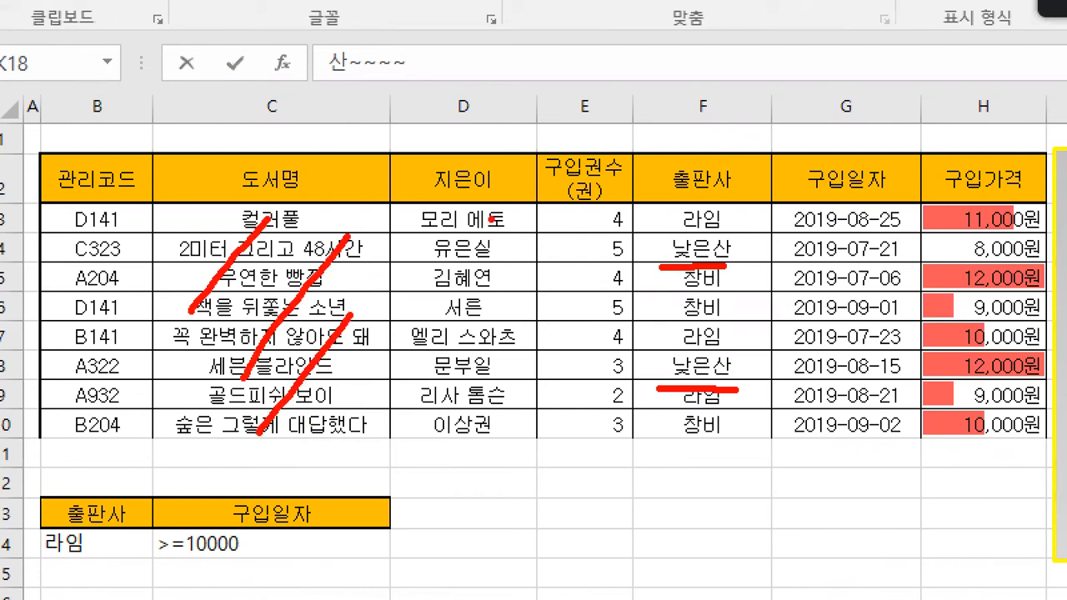
mouse_move(108, 316)
left_mouse_down()
mouse_move(440, 454)
mouse_move(553, 377)
mouse_move(444, 463)
left_mouse_up()
mouse_move(742, 256)
left_mouse_down()
mouse_move(725, 263)
mouse_move(705, 242)
mouse_move(739, 254)
left_mouse_up()
mouse_move(733, 377)
left_mouse_down()
mouse_move(707, 352)
mouse_move(744, 367)
mouse_move(736, 384)
left_mouse_up()
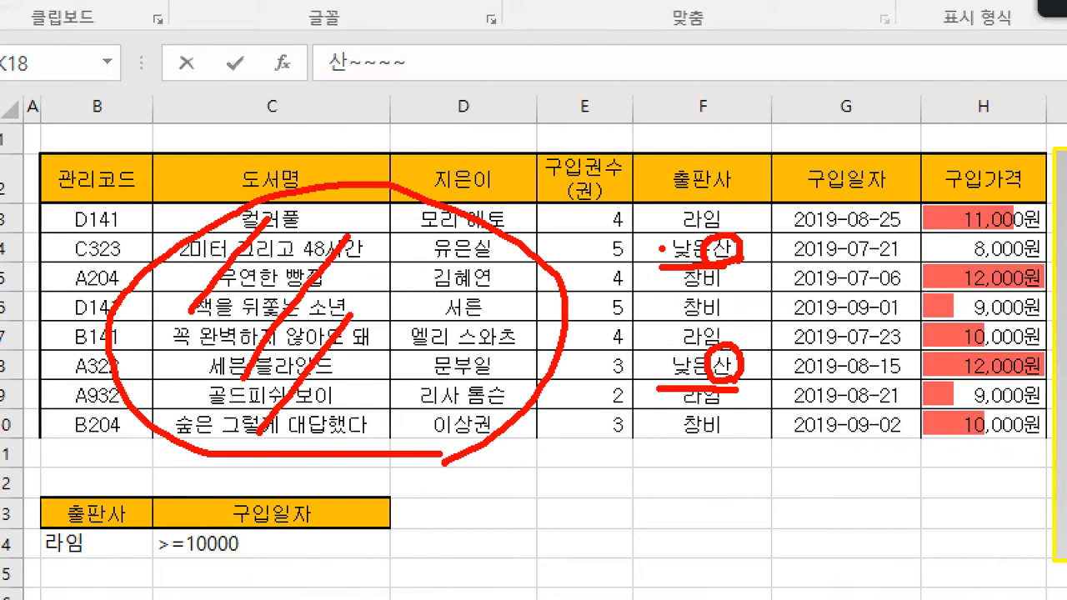
Step: Handwrite ~산 in red pen in the empty area below the book table
left_click_drag(612, 521, 701, 519)
mouse_move(759, 467)
left_mouse_down()
mouse_move(734, 509)
mouse_move(770, 514)
left_mouse_up()
left_click_drag(786, 460, 788, 520)
left_click_drag(792, 486, 814, 480)
mouse_move(737, 521)
left_mouse_down()
mouse_move(742, 533)
mouse_move(799, 536)
left_mouse_up()
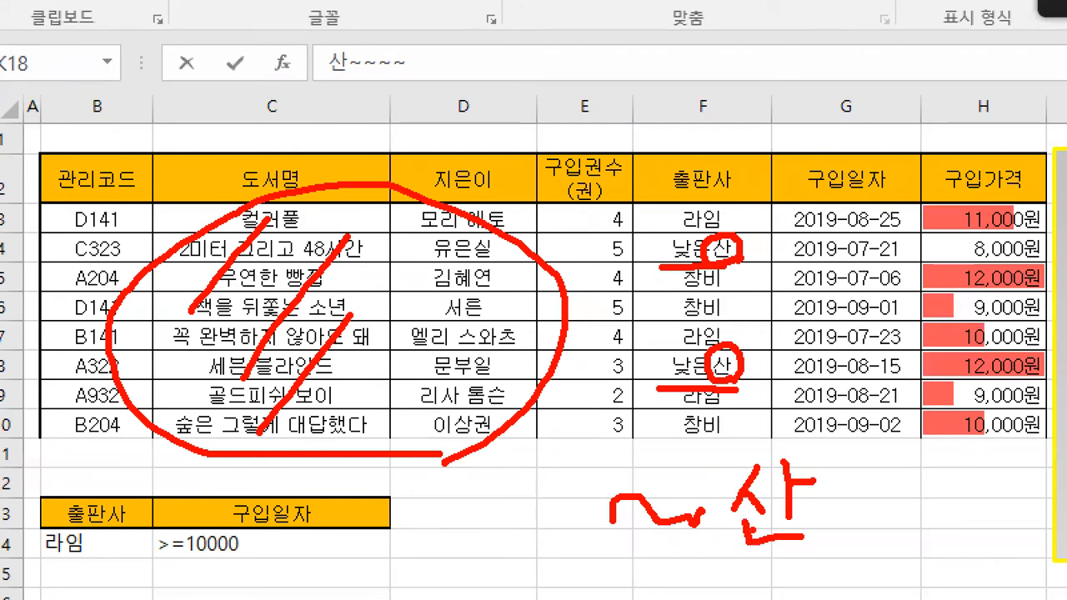
Step: Handwrite *산 in red pen beside the handwritten ~산
mouse_move(905, 502)
left_mouse_down()
mouse_move(957, 495)
mouse_move(913, 529)
left_mouse_up()
left_click_drag(918, 482, 957, 525)
mouse_move(1006, 459)
left_mouse_down()
mouse_move(977, 505)
mouse_move(1012, 502)
left_mouse_up()
left_click_drag(1026, 450, 1025, 506)
left_click_drag(1031, 480, 1049, 477)
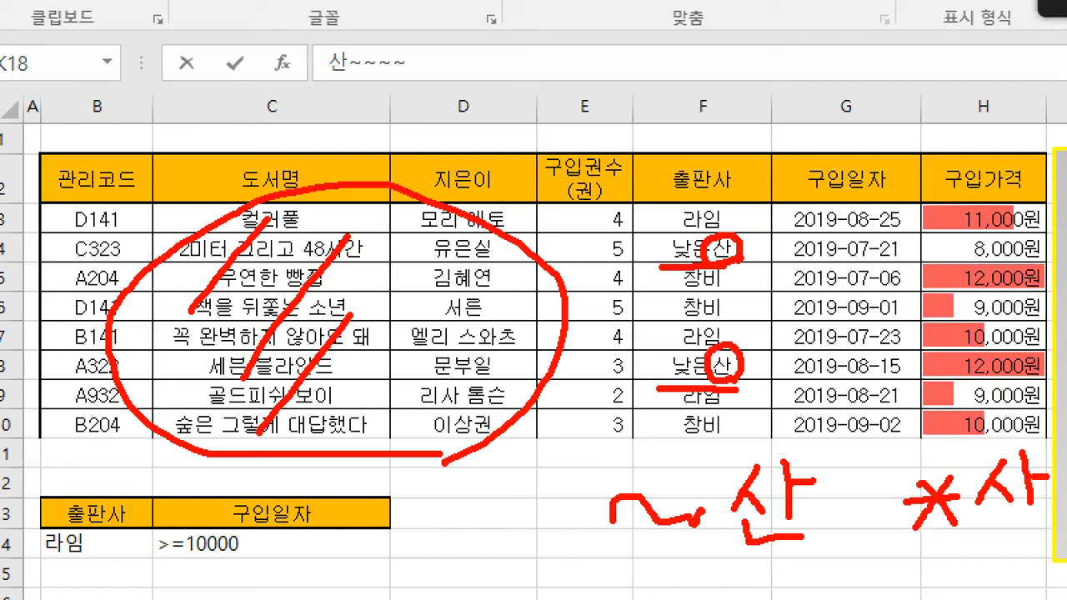
left_click_drag(974, 521, 977, 542)
left_click_drag(977, 542, 1026, 539)
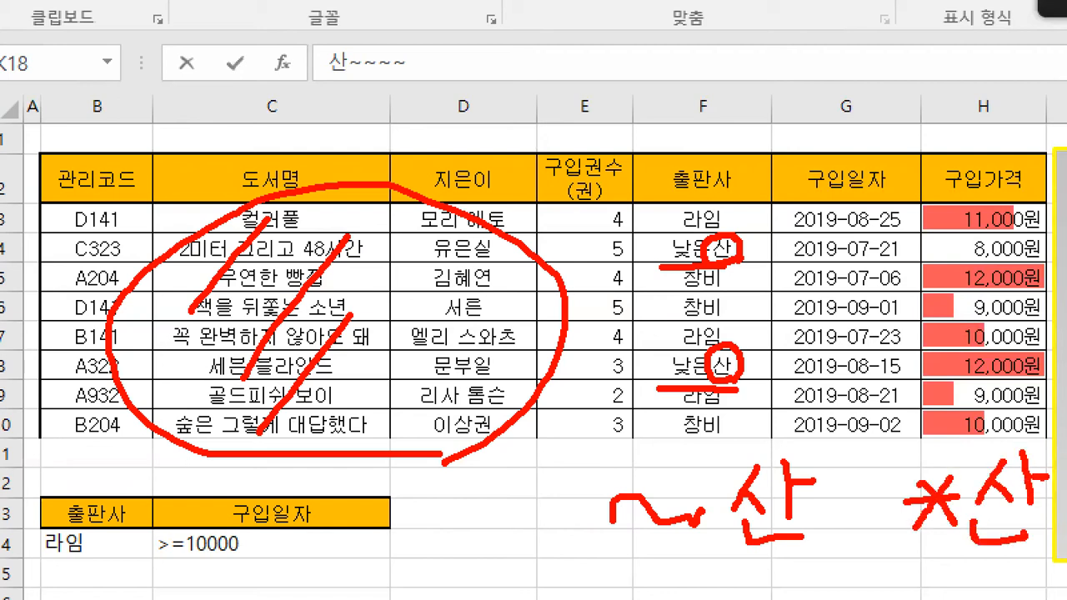
Step: Clear the pen marks, zoom in on the instructions and underline the condition 출판사가 '산'으로 끝나는 자료의 데이터만
key("Escape")
key("ctrl+1")
left_click(693, 247)
left_click_drag(620, 279, 964, 277)
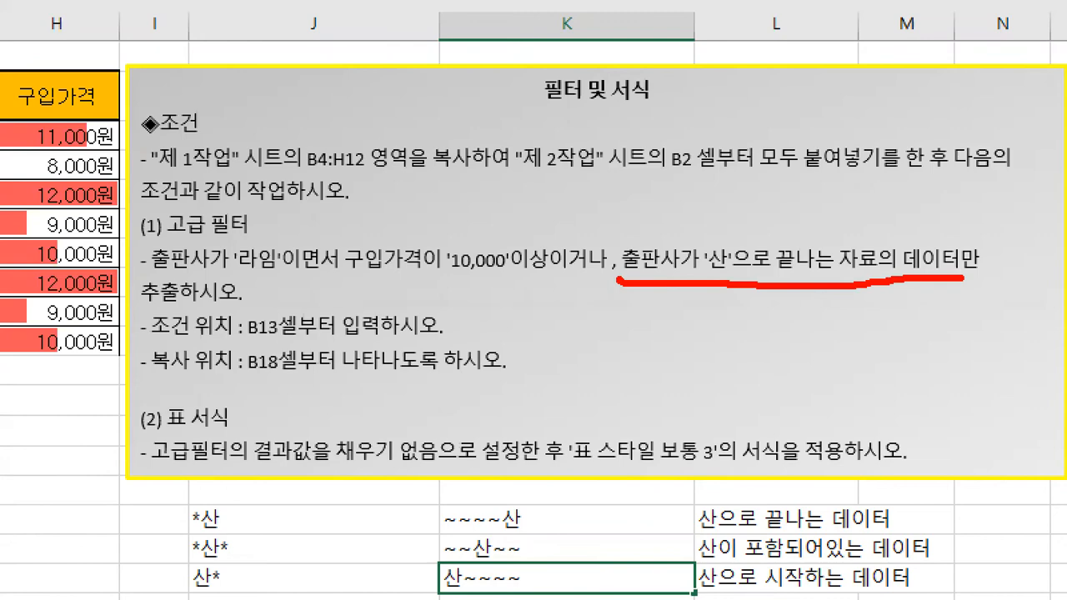
Step: Select cell B15 under 라임, and mark the 출판사 criteria header and that cell in red pen
key("Escape")
left_click(80, 374)
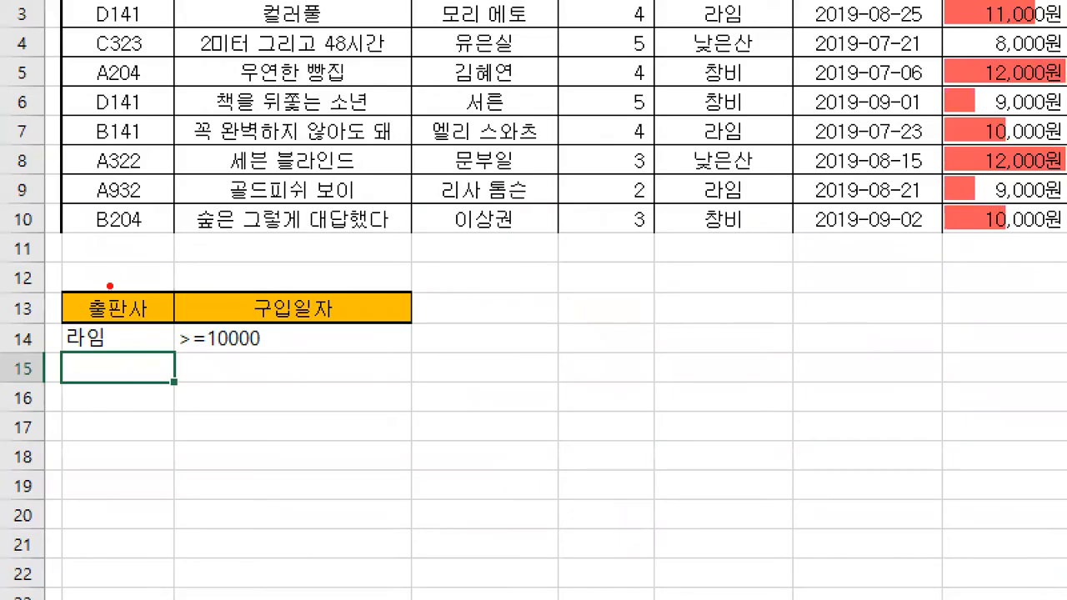
left_click_drag(109, 285, 130, 272)
left_click_drag(60, 388, 161, 385)
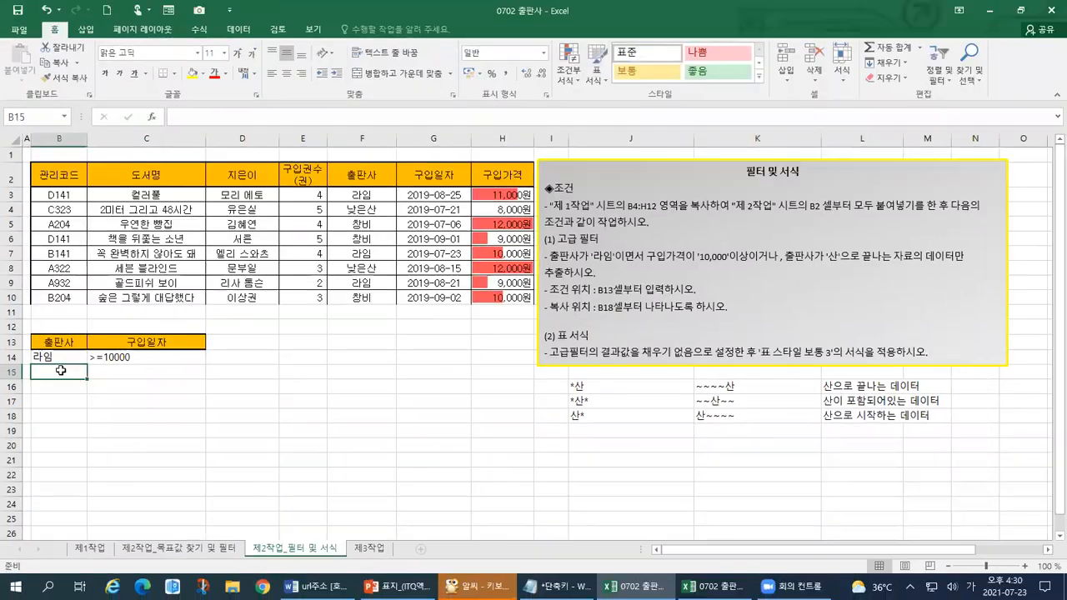
Step: Enter *산 in B15 and mark the criteria block in red pen, clearing the pen marks
type("*산")
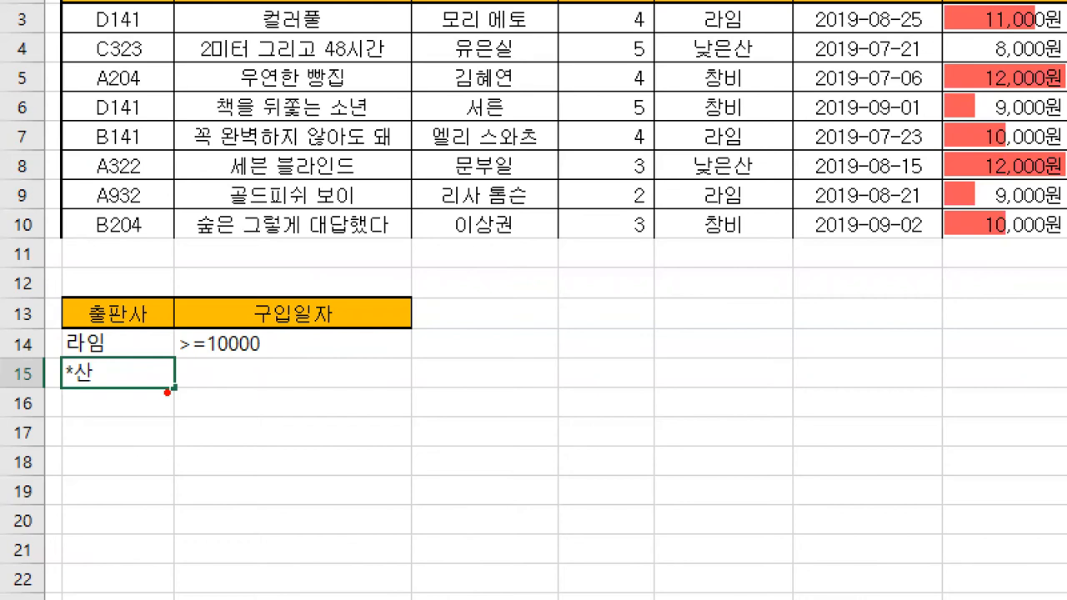
mouse_move(74, 267)
left_mouse_down()
mouse_move(83, 289)
mouse_move(104, 263)
left_mouse_up()
mouse_move(148, 354)
left_mouse_down()
mouse_move(100, 357)
mouse_move(56, 307)
mouse_move(161, 301)
mouse_move(163, 342)
mouse_move(134, 351)
left_mouse_up()
left_click_drag(123, 255, 126, 280)
left_click(138, 277)
mouse_move(250, 292)
left_mouse_down()
mouse_move(180, 332)
mouse_move(285, 362)
mouse_move(378, 354)
left_mouse_up()
key("Escape")
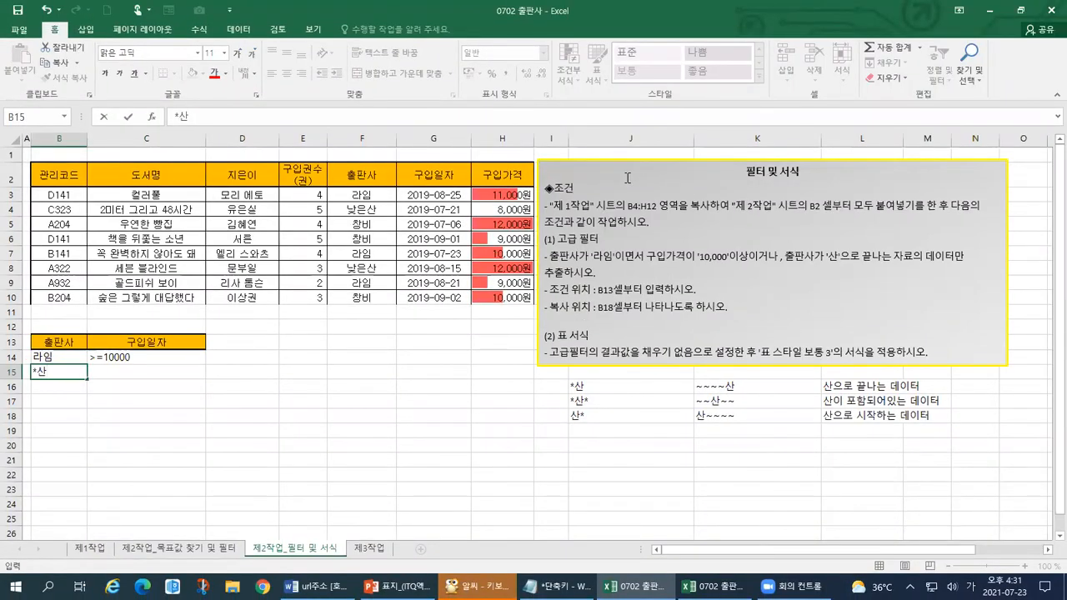
Step: Copy the 구입가격 header from the book table onto the second criteria header in C13
left_click(506, 176)
key("ctrl+c")
left_click(178, 332)
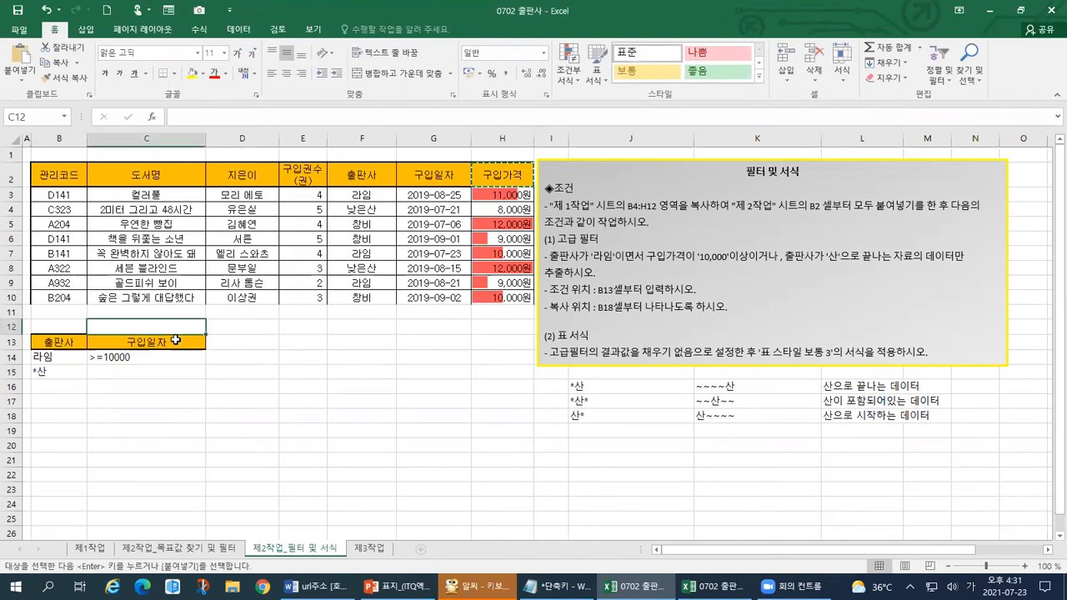
left_click(176, 340)
key("ctrl+v")
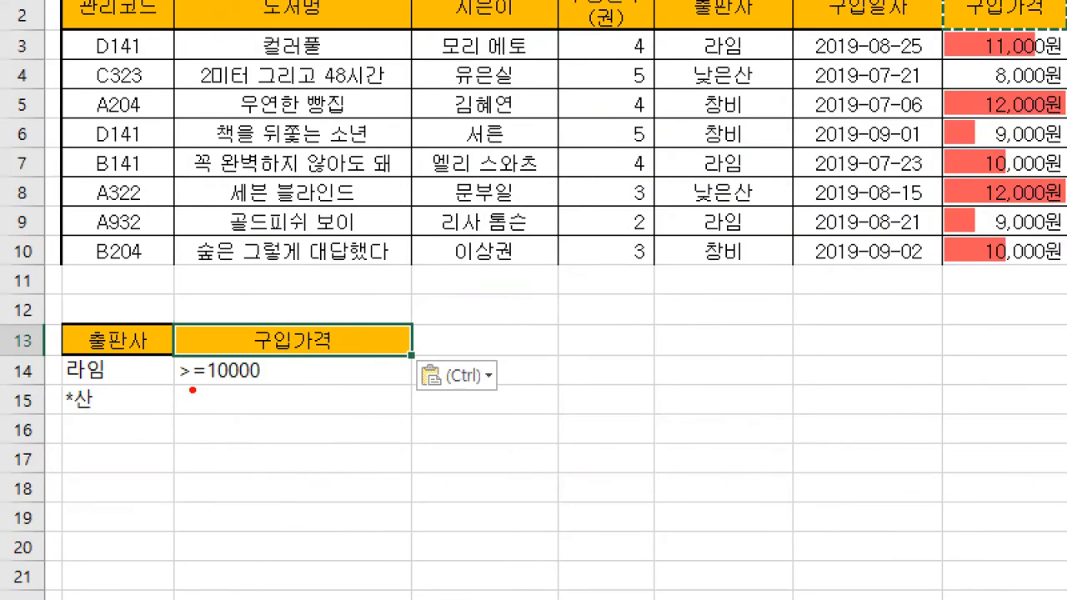
Step: Outline the 출판사/라임 and 구입가격/>=10000 criteria pairs in red pen, and clear the marks
left_click_drag(89, 363, 110, 365)
mouse_move(220, 390)
left_mouse_down()
mouse_move(375, 392)
mouse_move(408, 317)
mouse_move(175, 319)
mouse_move(178, 382)
mouse_move(148, 385)
mouse_move(57, 342)
mouse_move(167, 332)
mouse_move(143, 380)
left_mouse_up()
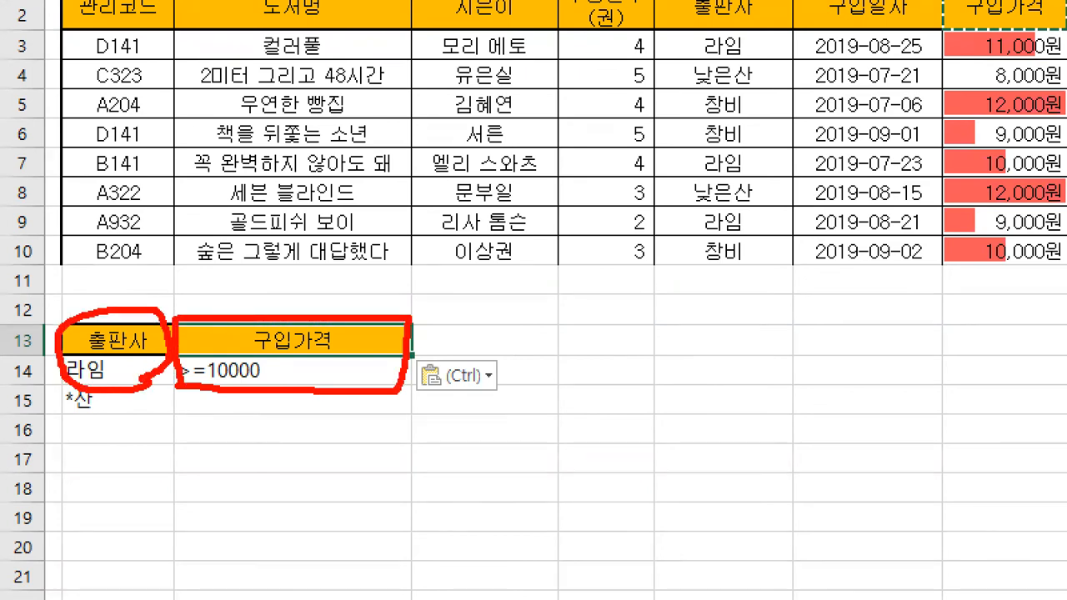
key("Escape")
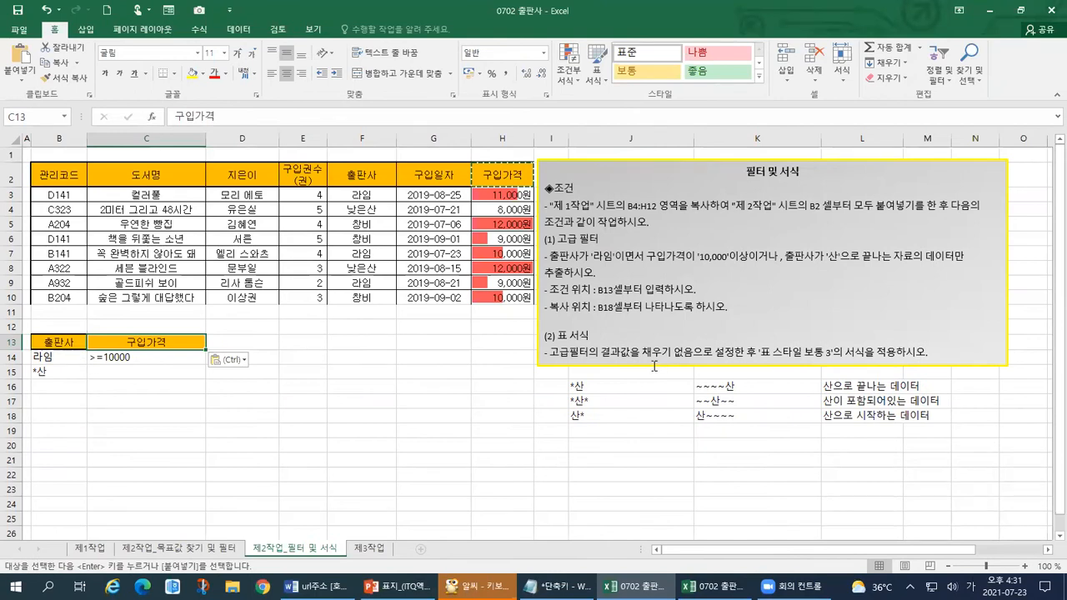
Step: Zoom in on the criteria block and circle the 출판사/라임 pair, the 구입가격/>=10000 pair and *산 in red pen
left_click(250, 346)
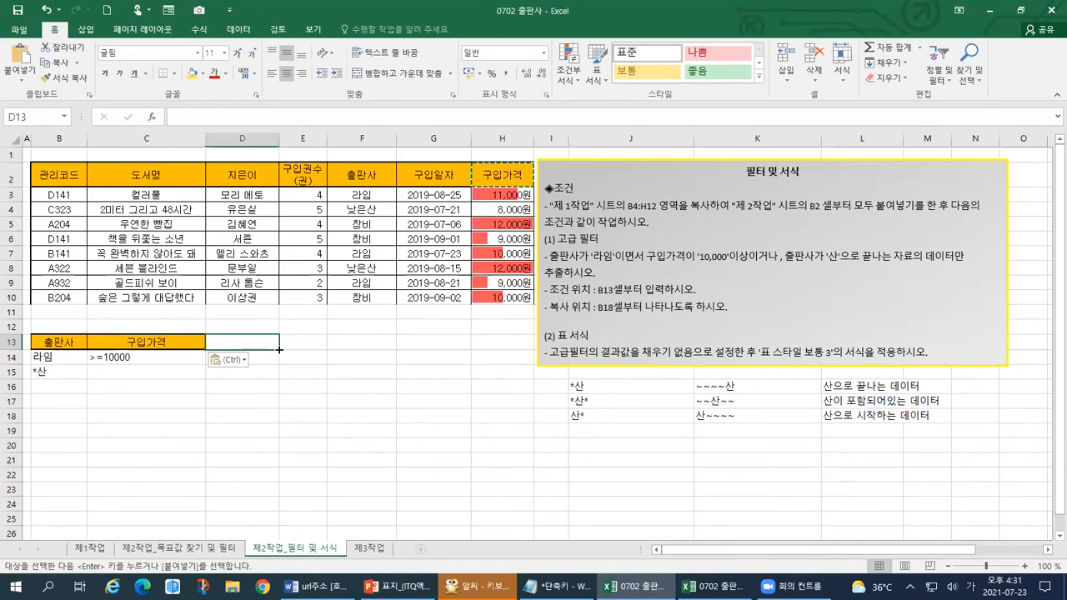
key("ctrl+1")
left_click(79, 331)
mouse_move(82, 308)
left_mouse_down()
mouse_move(51, 335)
mouse_move(97, 377)
mouse_move(147, 343)
mouse_move(95, 299)
mouse_move(73, 302)
left_mouse_up()
mouse_move(239, 313)
left_mouse_down()
mouse_move(163, 338)
mouse_move(276, 380)
mouse_move(361, 327)
mouse_move(217, 305)
left_mouse_up()
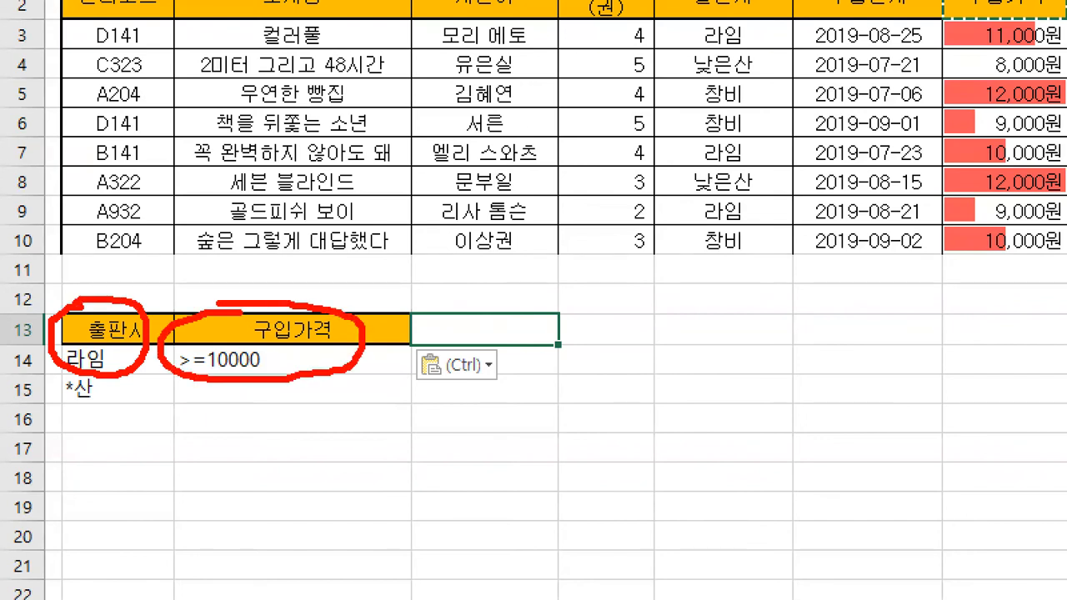
left_click_drag(119, 356, 118, 346)
left_click_drag(70, 403, 97, 407)
mouse_move(102, 381)
left_mouse_down()
mouse_move(90, 411)
mouse_move(65, 370)
mouse_move(110, 392)
mouse_move(107, 407)
left_mouse_up()
Step: Number the circled criteria in red pen, and clear the pen marks
left_click_drag(138, 276, 134, 302)
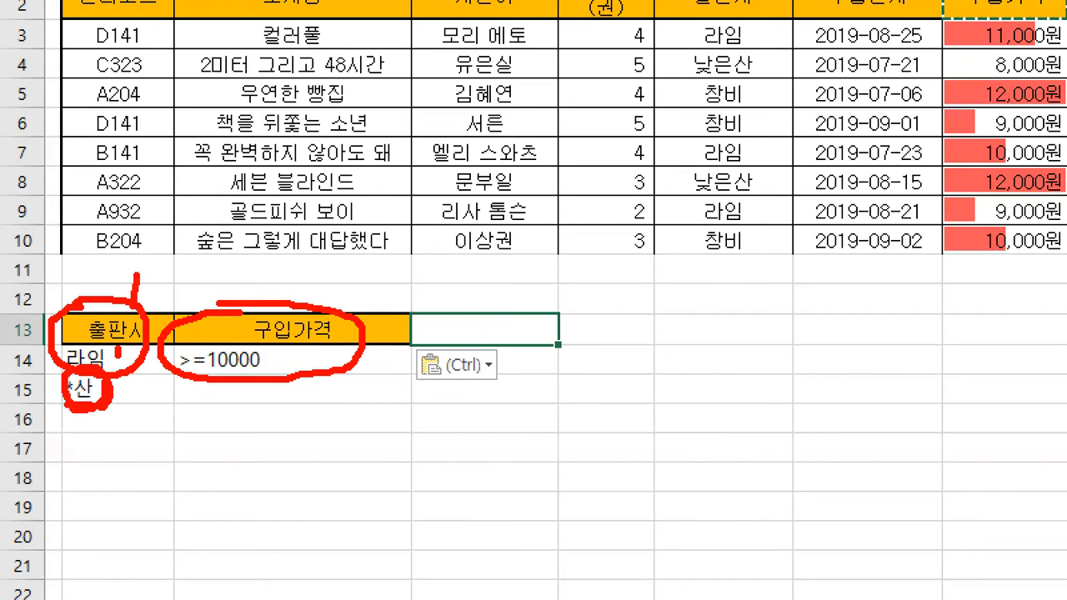
left_click_drag(247, 270, 279, 292)
left_click(131, 398)
mouse_move(127, 386)
left_mouse_down()
mouse_move(142, 406)
mouse_move(123, 423)
left_mouse_up()
key("Escape")
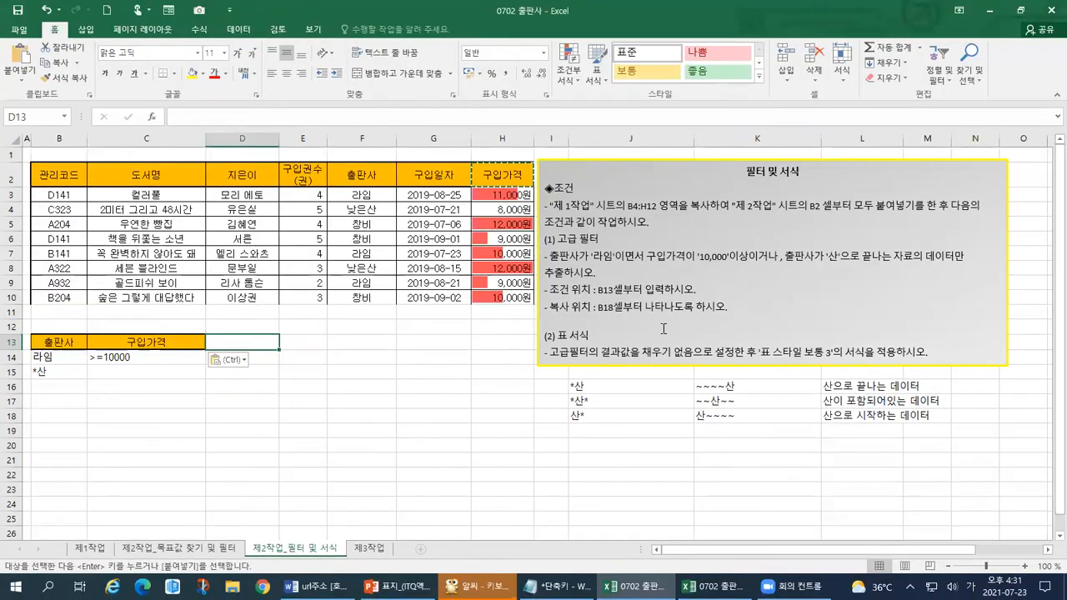
Step: Zoom in on the instructions and box the 라임, 10,000 이상 and '산'으로 끝나는 conditions in red pen
key("ctrl+1")
left_click_drag(546, 265, 620, 266)
mouse_move(282, 304)
left_mouse_down()
mouse_move(330, 280)
mouse_move(167, 265)
mouse_move(119, 299)
mouse_move(147, 301)
left_mouse_up()
mouse_move(347, 293)
left_mouse_down()
mouse_move(335, 307)
mouse_move(543, 309)
mouse_move(471, 261)
mouse_move(334, 269)
mouse_move(338, 307)
left_mouse_up()
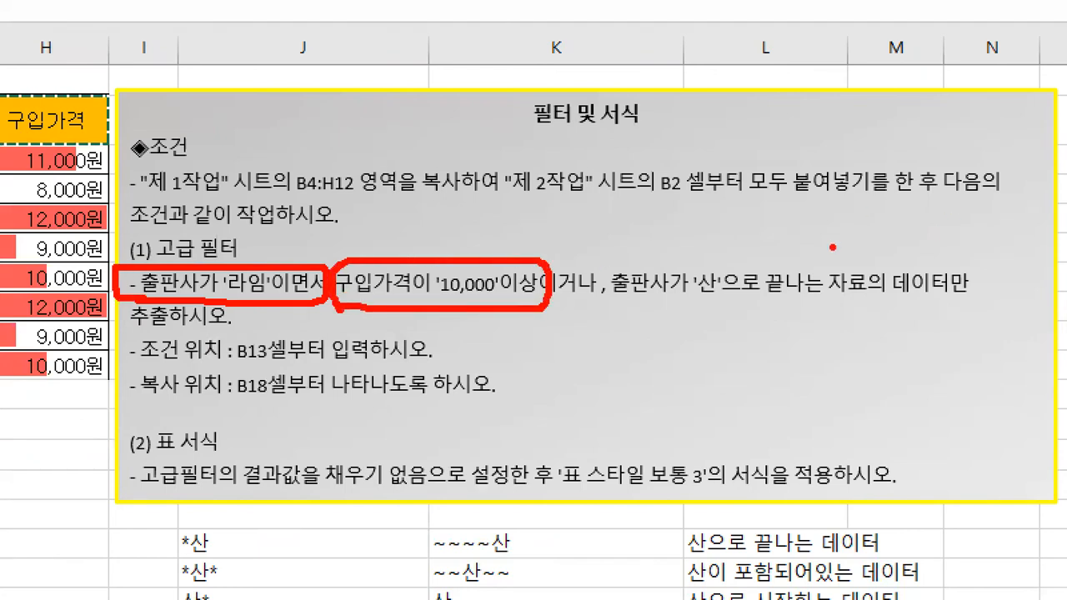
mouse_move(607, 304)
left_mouse_down()
mouse_move(815, 306)
mouse_move(859, 252)
mouse_move(615, 268)
mouse_move(612, 305)
left_mouse_up()
Step: Number the boxed conditions 1, 2 and 3, underline 이면서 and 이거나 in red pen, and clear the marks
left_click_drag(306, 230, 306, 253)
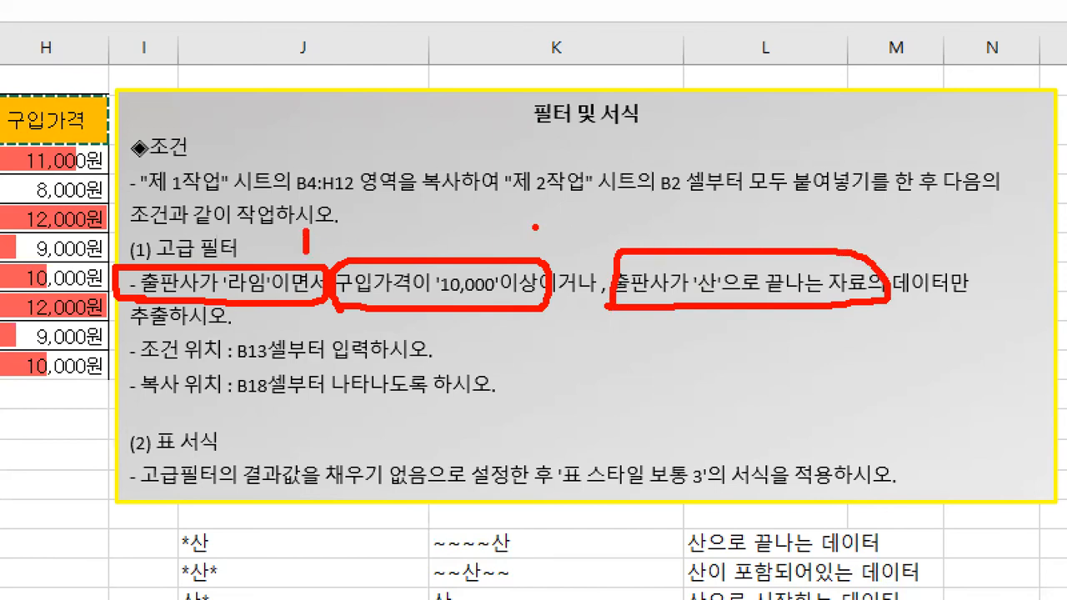
left_click_drag(536, 225, 574, 241)
left_click_drag(821, 206, 825, 247)
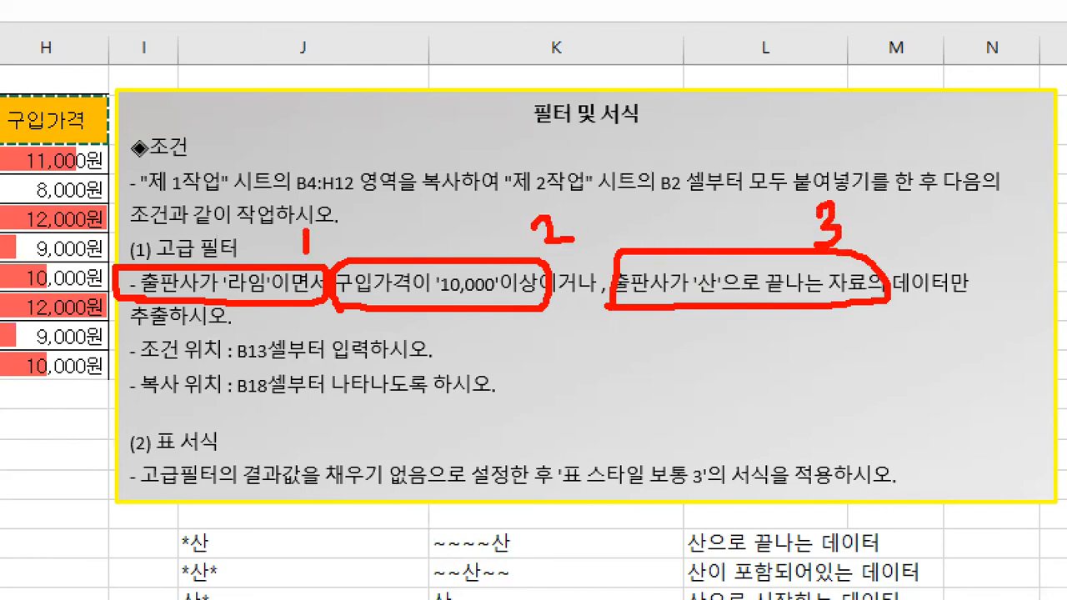
left_click_drag(276, 319, 339, 317)
left_click_drag(534, 313, 572, 325)
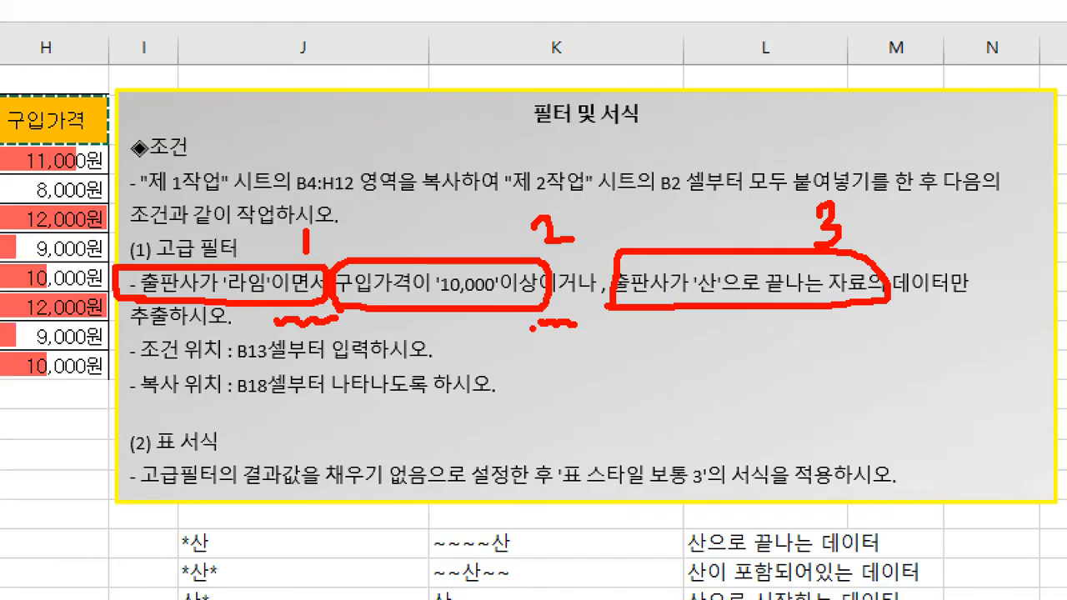
key("Escape")
Step: Underline criteria rows 14 and 15, box the 라임 and >=10000 row in red pen, and clear the marks
key("ctrl+1")
left_click(97, 365)
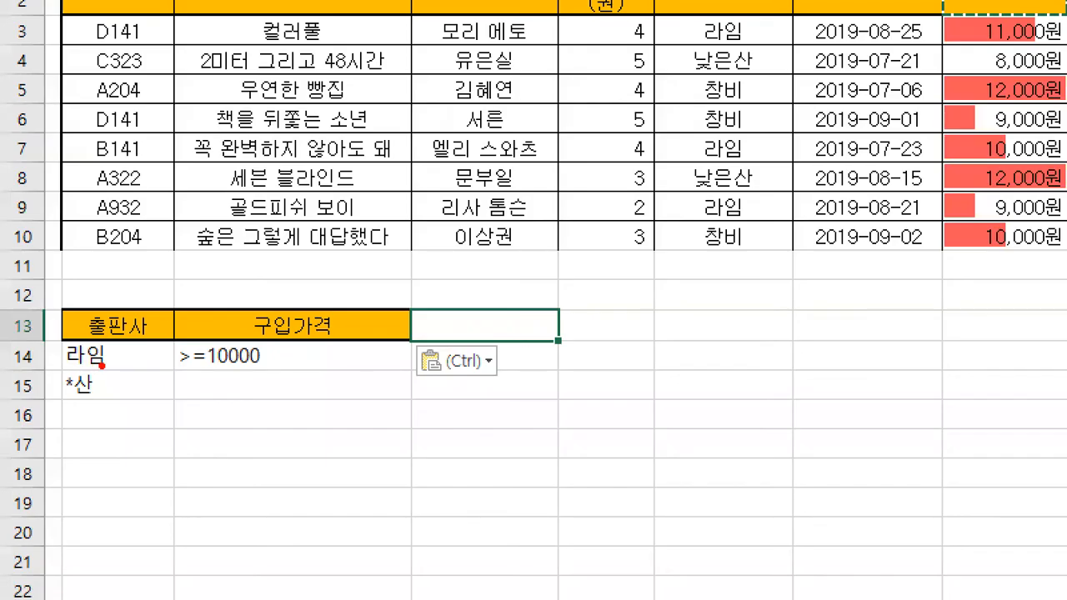
left_click_drag(51, 369, 405, 359)
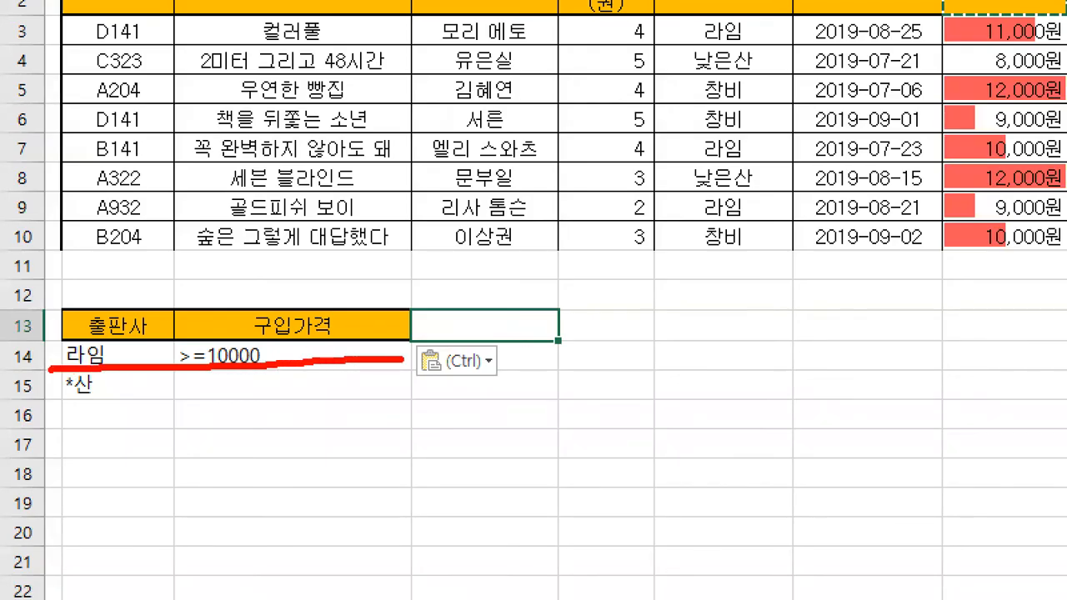
left_click_drag(56, 403, 405, 398)
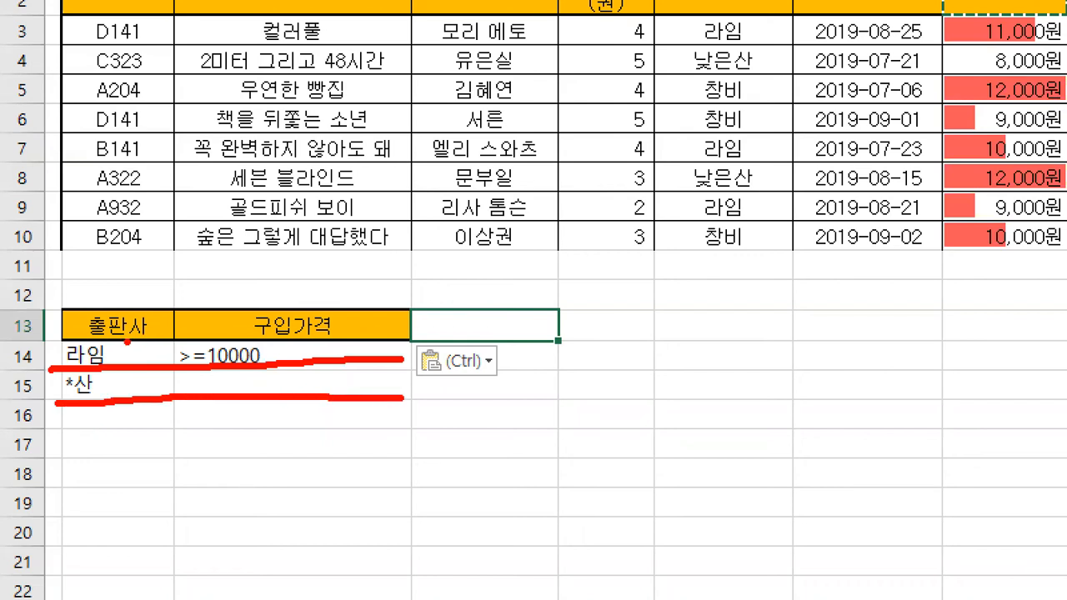
mouse_move(50, 372)
left_mouse_down()
mouse_move(55, 342)
mouse_move(351, 343)
mouse_move(381, 366)
mouse_move(254, 371)
left_mouse_up()
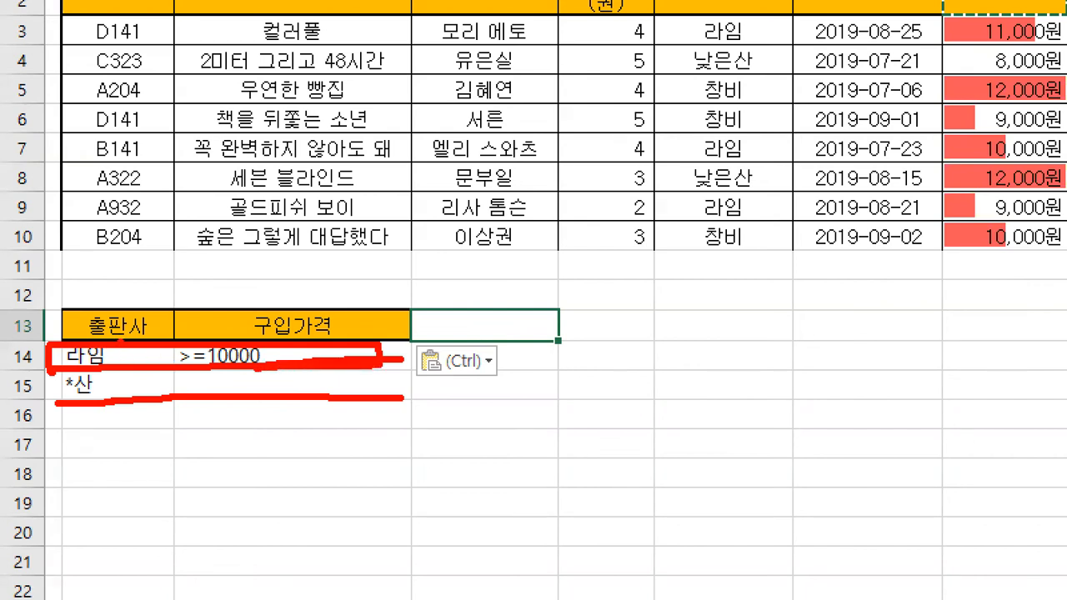
left_click_drag(123, 347, 123, 359)
left_click_drag(57, 373, 389, 368)
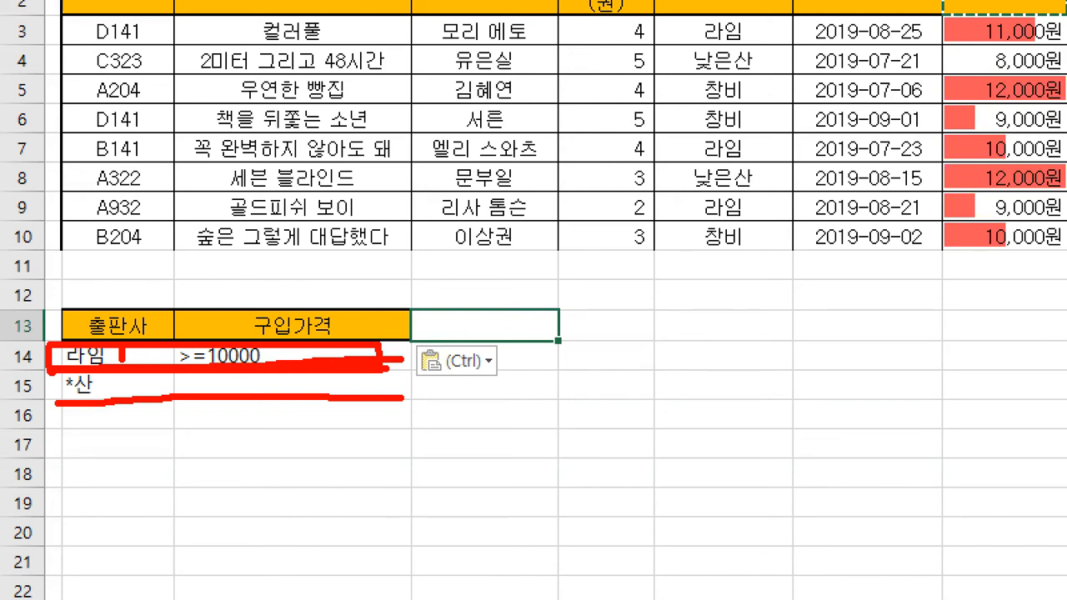
key("Escape")
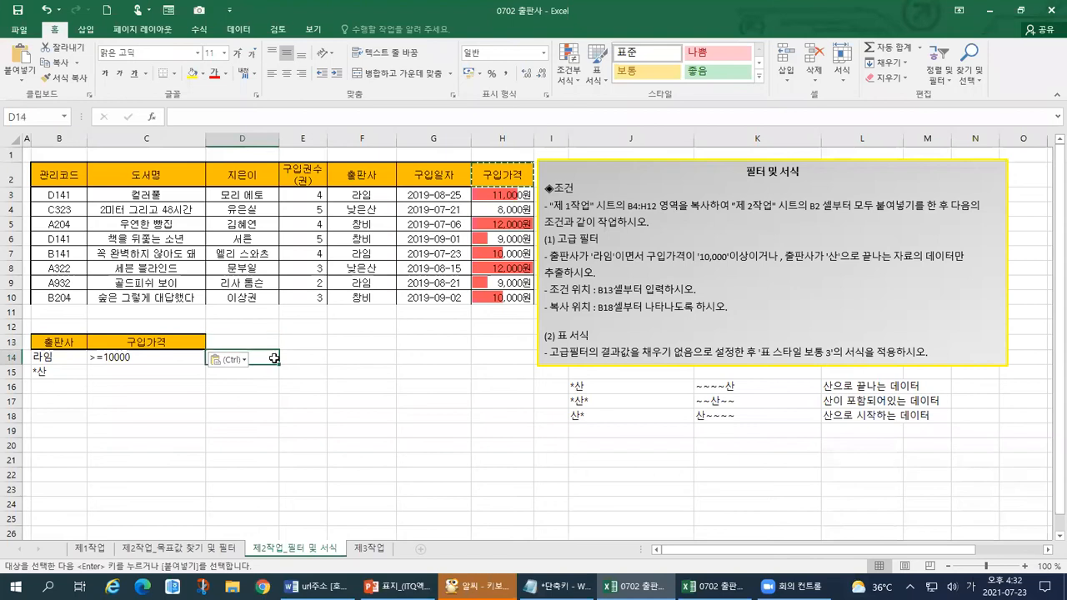
Step: Enter the note and조건 in D14 beside the 라임 and >=10000 criteria
type("a")
type("nd")
type("whrjs")
key("BackSpace")
key("BackSpace")
key("BackSpace")
key("BackSpace")
key("BackSpace")
key("Hangul")
type("조거")
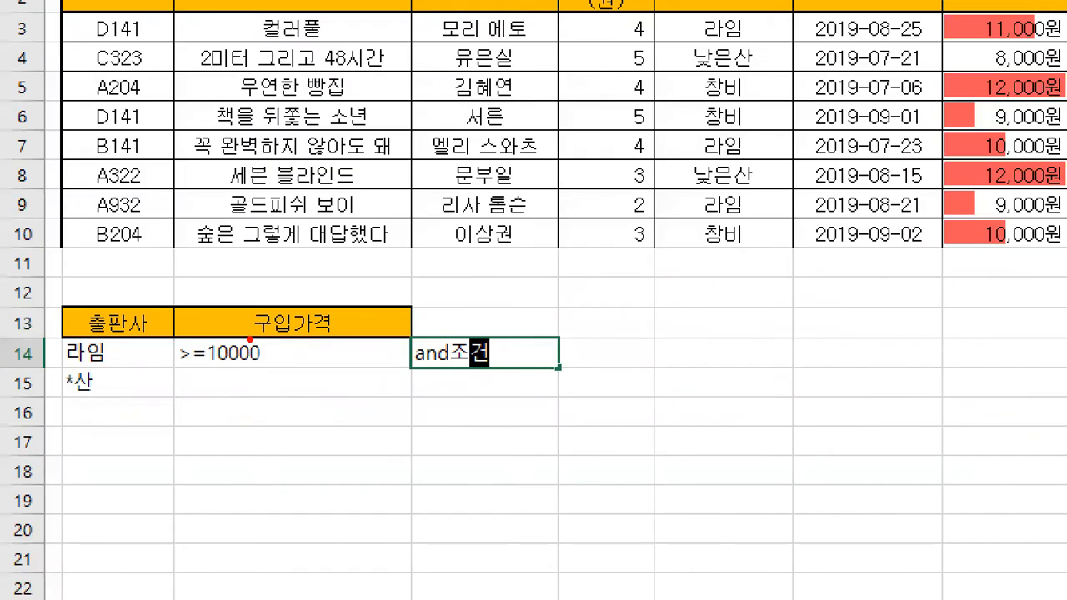
Step: Underline and조건, 라임 and >=10000 in row 14 in red pen
mouse_move(417, 369)
left_mouse_down()
mouse_move(382, 368)
mouse_move(490, 367)
mouse_move(499, 380)
left_mouse_up()
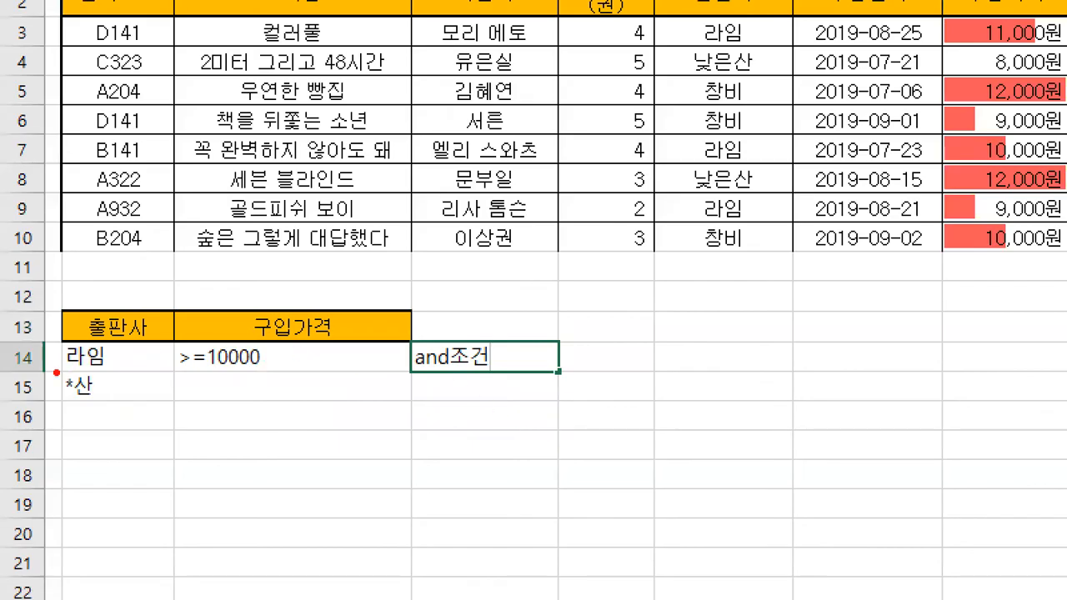
left_click_drag(25, 365, 81, 364)
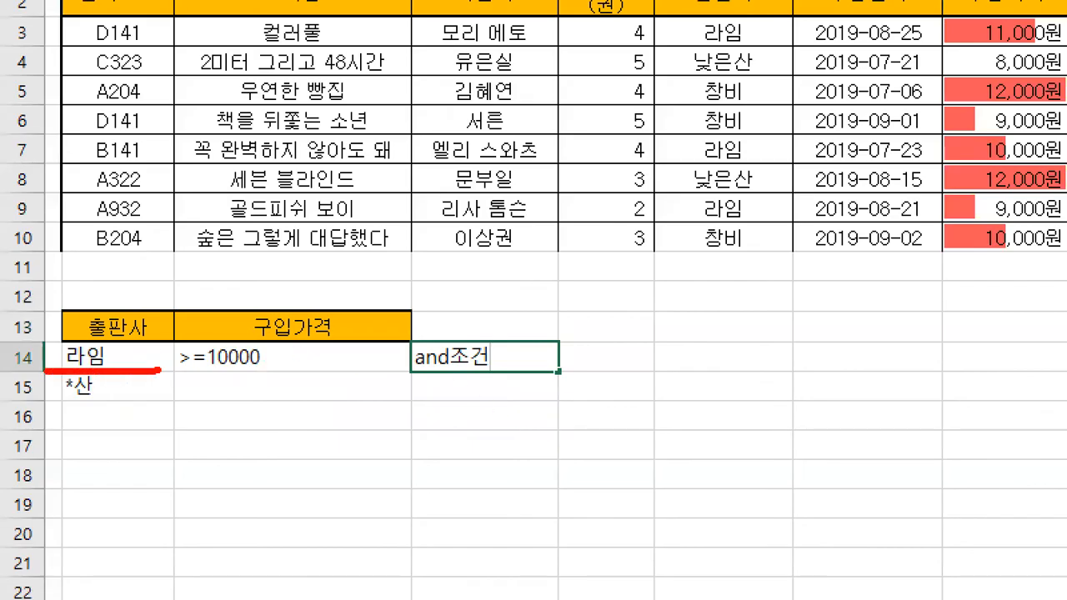
left_click_drag(160, 372, 406, 368)
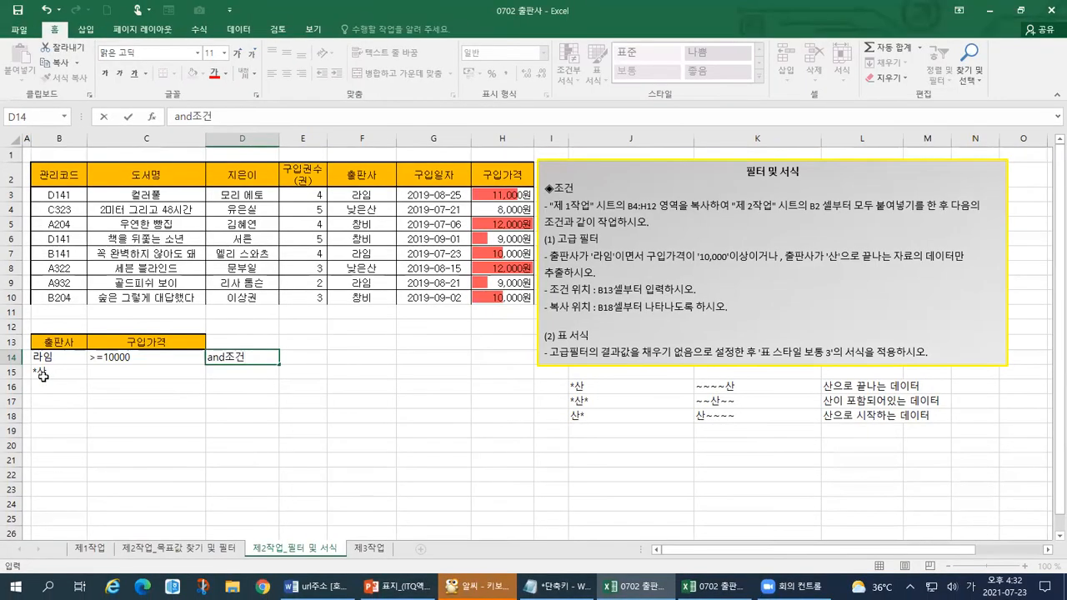
Step: Enter the note or조건 in D15 beside the *산 criterion
left_click(44, 375)
left_click(223, 369)
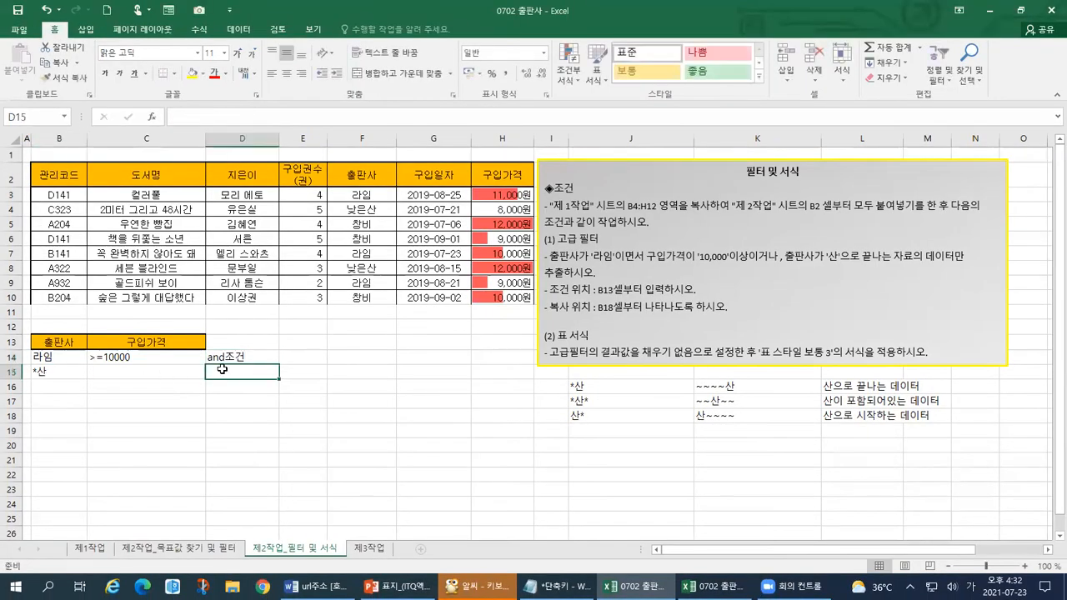
type("ir")
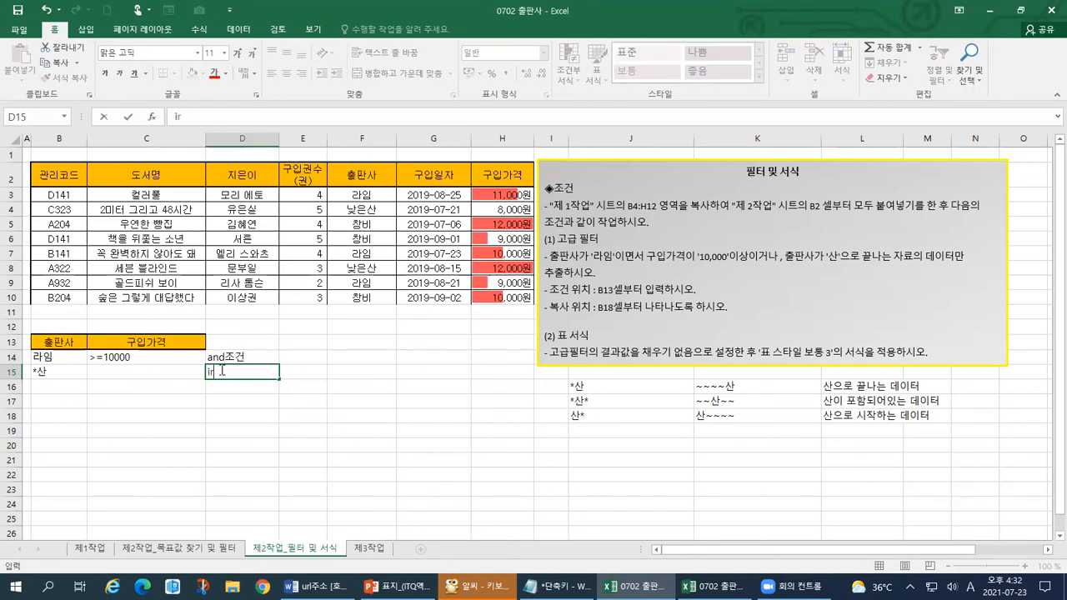
key("BackSpace")
type("orㅈㅗㄱㅓㄴ")
key("Return")
Step: Zoom in, underline or조건 and handwrite ~이거나 beside it in red pen
left_click_drag(201, 380, 227, 380)
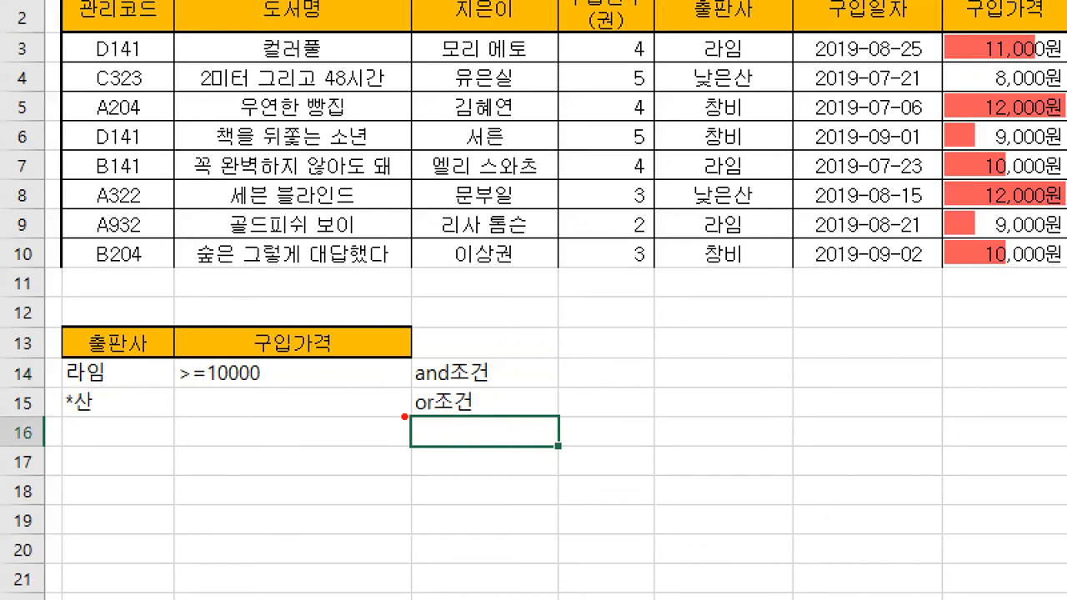
mouse_move(564, 436)
left_mouse_down()
mouse_move(606, 425)
mouse_move(629, 443)
mouse_move(644, 429)
left_mouse_up()
mouse_move(671, 412)
left_mouse_down()
mouse_move(675, 455)
mouse_move(699, 443)
left_mouse_up()
left_click_drag(706, 425, 720, 422)
left_click_drag(735, 407, 732, 450)
left_click_drag(744, 411, 766, 446)
left_click_drag(766, 428, 805, 411)
Step: Handwrite ~이면서 in red pen beside and조건
left_click_drag(546, 362, 589, 360)
mouse_move(609, 333)
left_mouse_down()
mouse_move(602, 367)
mouse_move(631, 389)
left_mouse_up()
mouse_move(640, 326)
left_mouse_down()
mouse_move(667, 372)
mouse_move(686, 346)
left_mouse_up()
left_click_drag(672, 355, 706, 367)
mouse_move(709, 329)
left_mouse_down()
mouse_move(700, 360)
mouse_move(734, 352)
mouse_move(733, 368)
left_mouse_up()
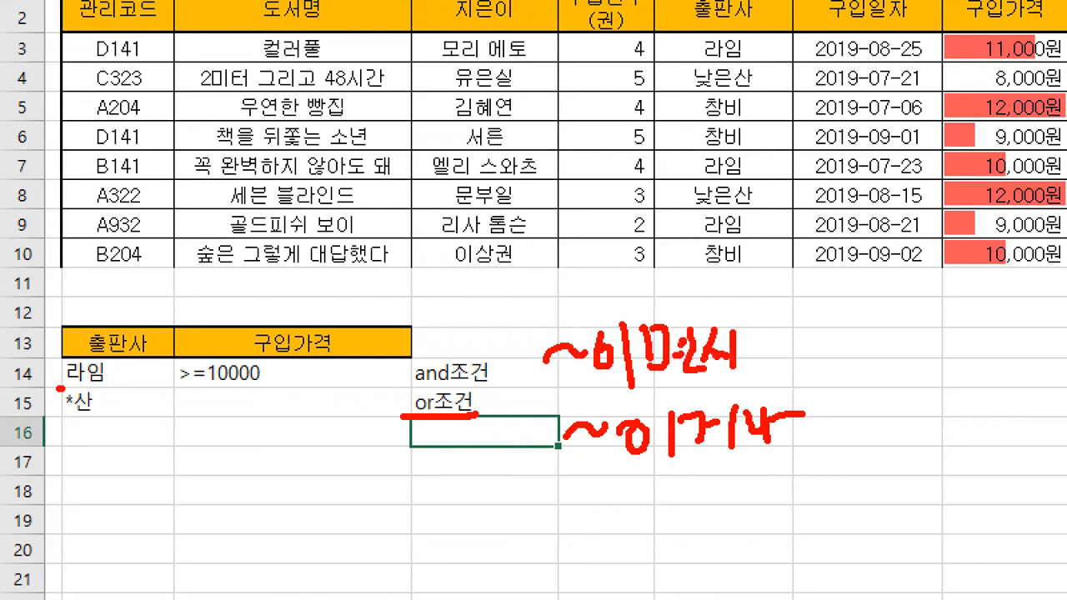
Step: Underline 라임, >=10000 and *산, and mark the criteria headers with an arrow and ticks in red pen
left_click_drag(60, 389, 158, 388)
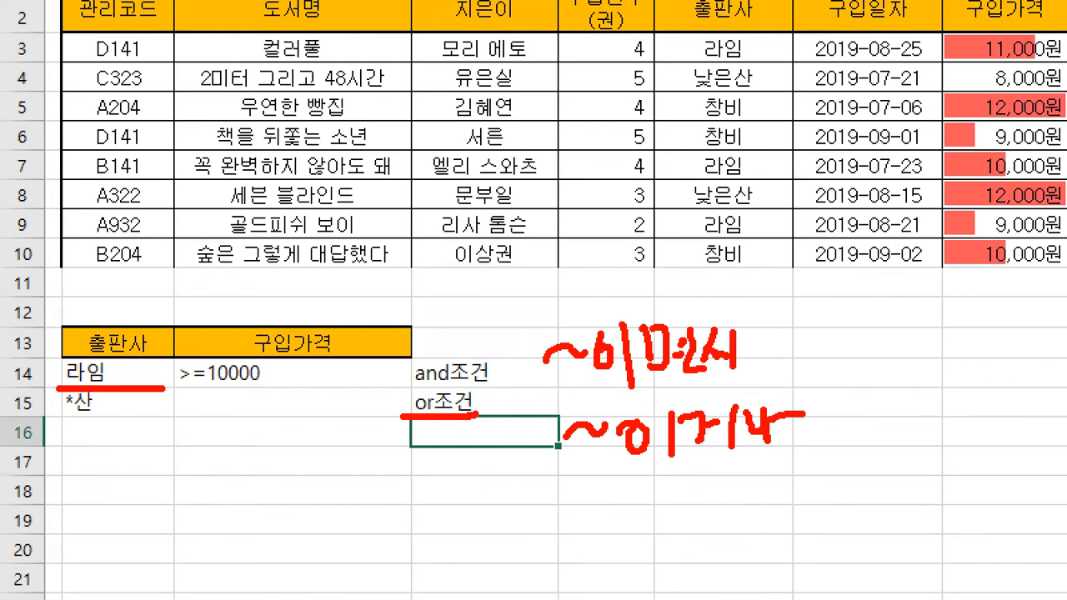
left_click_drag(48, 286, 75, 328)
left_click_drag(43, 318, 76, 330)
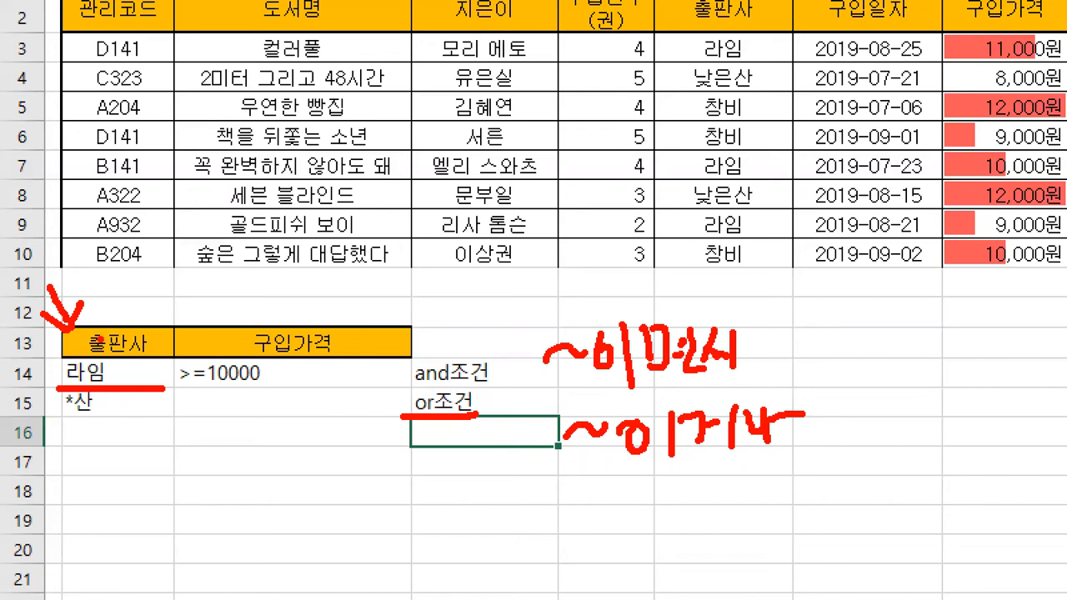
left_click_drag(149, 369, 171, 367)
left_click(342, 337)
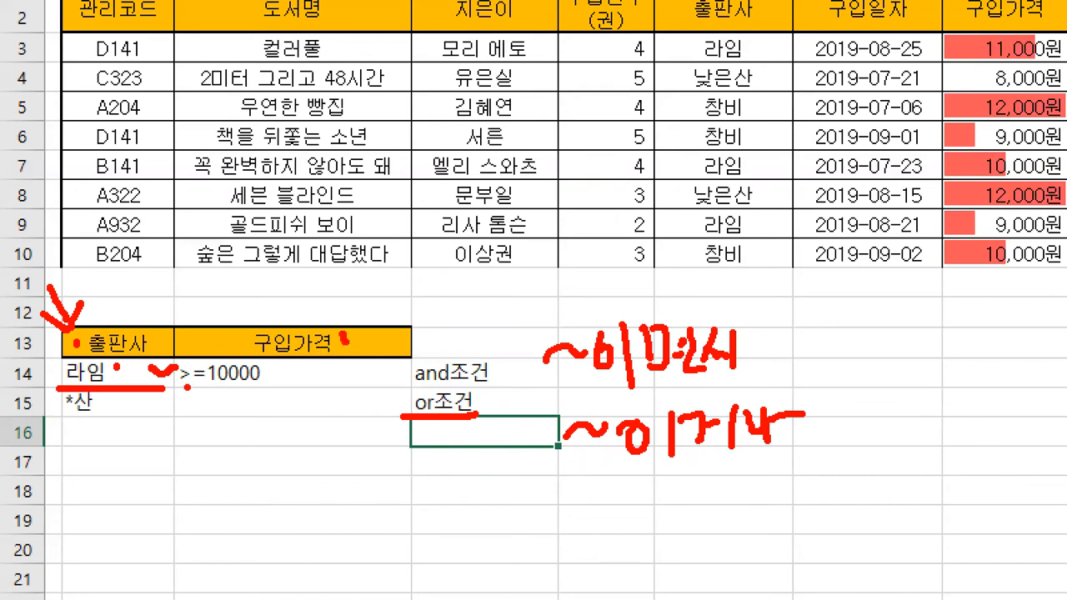
left_click_drag(181, 382, 260, 384)
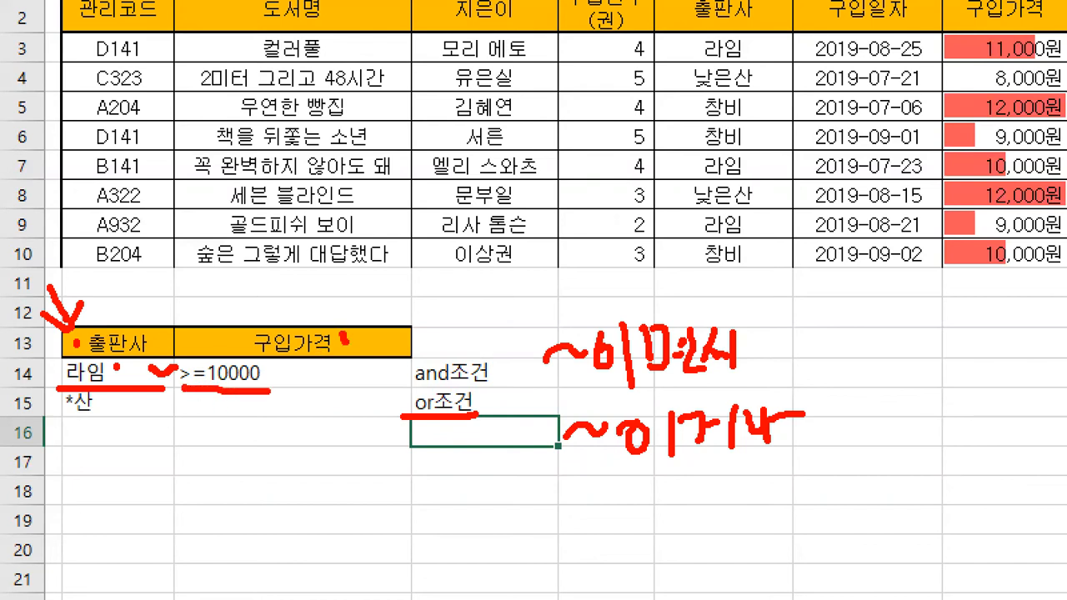
mouse_move(126, 292)
left_mouse_down()
mouse_move(141, 315)
mouse_move(154, 289)
left_mouse_up()
left_click_drag(51, 424, 164, 410)
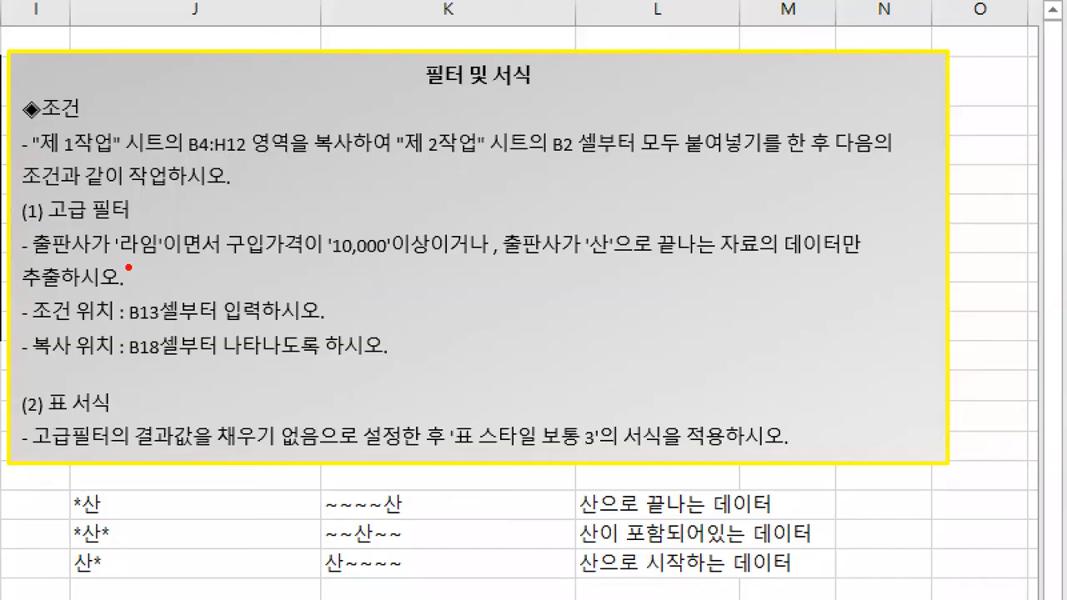
Step: Underline the advanced filter condition in red pen, divide it after 라임이면서 with a slash marked a, and underline the 10,000 price condition
left_click_drag(29, 260, 870, 256)
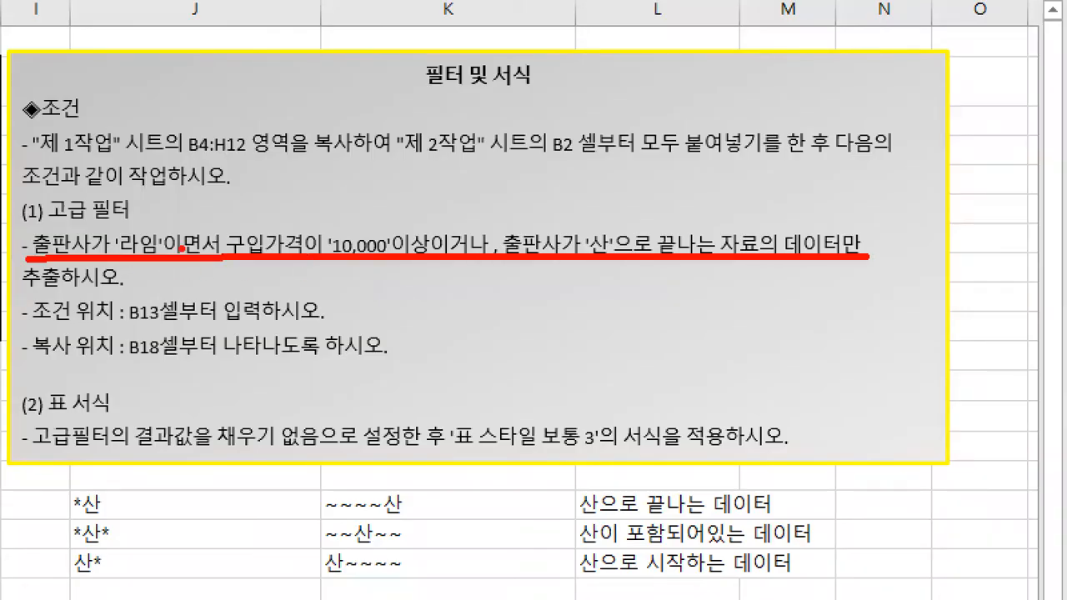
left_click_drag(250, 187, 209, 281)
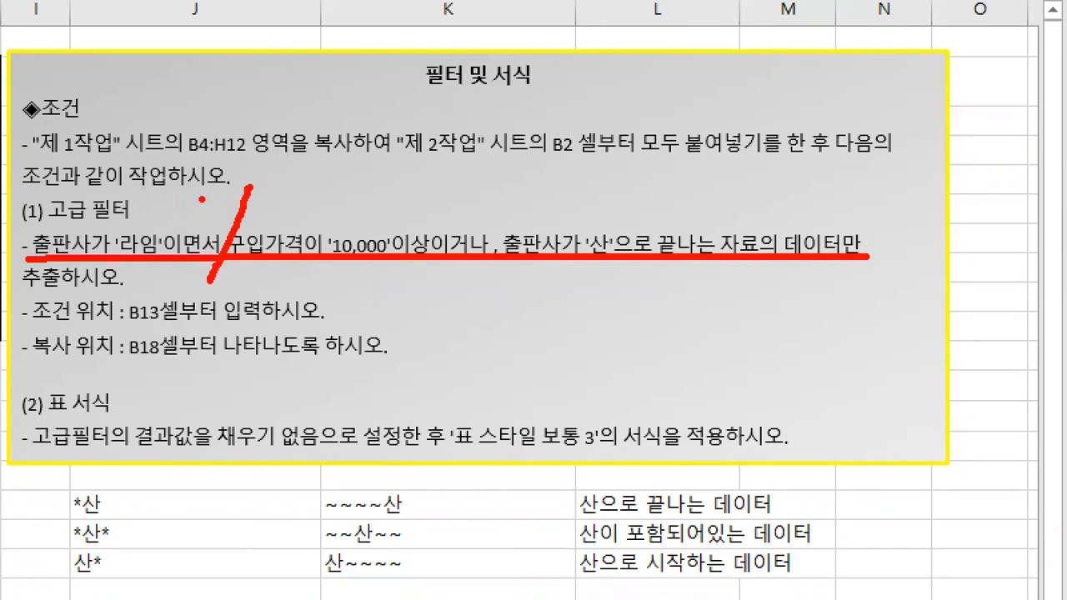
left_click_drag(204, 201, 215, 220)
left_click_drag(224, 273, 422, 276)
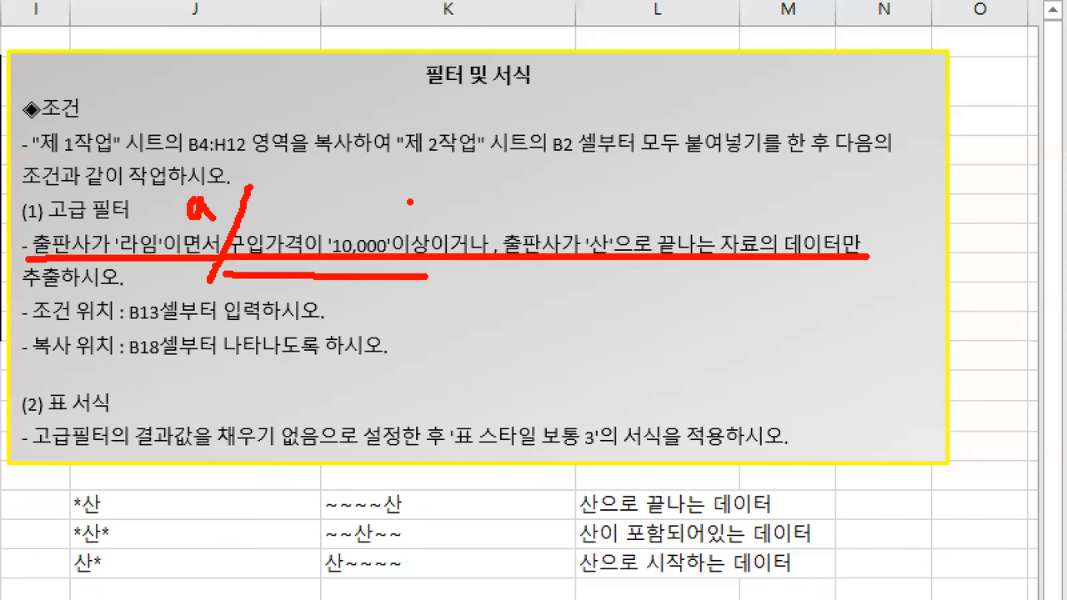
Step: Divide the condition after 이거나 with a red slash, handwrite or above it, and box the parts on both sides
mouse_move(524, 199)
left_mouse_down()
mouse_move(484, 296)
mouse_move(440, 227)
mouse_move(480, 269)
mouse_move(452, 274)
left_mouse_up()
mouse_move(503, 175)
left_mouse_down()
mouse_move(532, 208)
mouse_move(564, 168)
left_mouse_up()
mouse_move(9, 275)
left_mouse_down()
mouse_move(376, 270)
mouse_move(471, 208)
mouse_move(138, 207)
left_mouse_up()
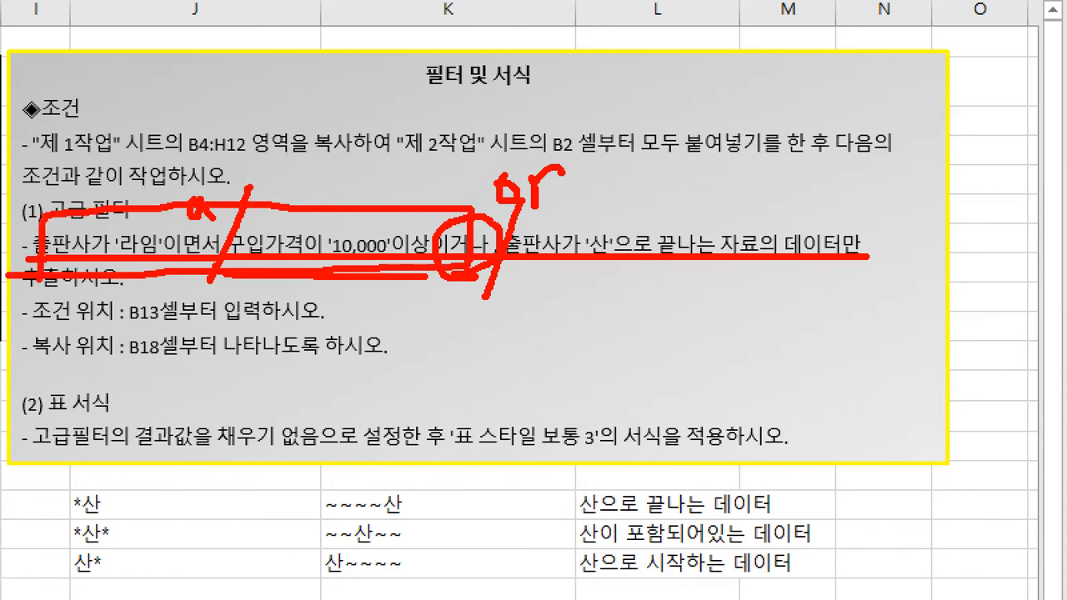
mouse_move(514, 273)
left_mouse_down()
mouse_move(663, 273)
mouse_move(784, 202)
mouse_move(535, 205)
mouse_move(499, 283)
left_mouse_up()
Step: Handwrite *산 in red pen below the condition for publishers ending in 산 and underline 산
left_click_drag(639, 297, 640, 346)
mouse_move(666, 310)
left_mouse_down()
mouse_move(613, 330)
mouse_move(665, 337)
left_mouse_up()
left_click(698, 293)
left_click_drag(698, 293, 687, 326)
left_click_drag(699, 303, 717, 325)
left_click_drag(717, 286, 718, 326)
left_click_drag(720, 307, 739, 302)
mouse_move(685, 342)
left_mouse_down()
mouse_move(688, 351)
mouse_move(727, 350)
left_mouse_up()
Step: Underline 조건 위치 : B13 in the instructions and box the criteria range B13:C15 in red pen
left_click_drag(17, 328, 202, 329)
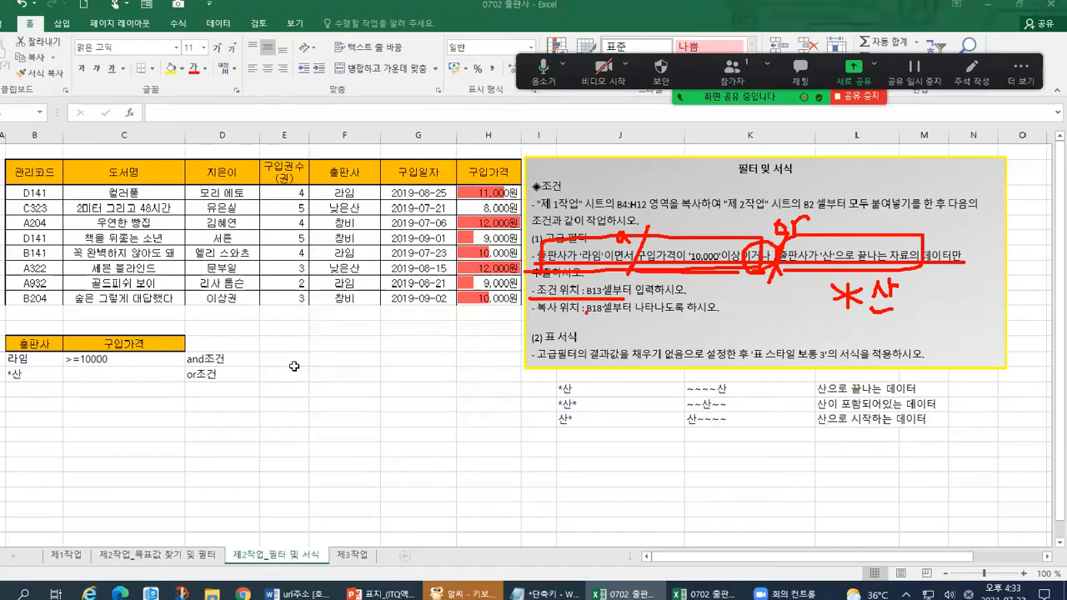
key("Escape")
mouse_move(20, 264)
left_mouse_down()
mouse_move(31, 348)
mouse_move(323, 397)
mouse_move(210, 277)
mouse_move(43, 280)
left_mouse_up()
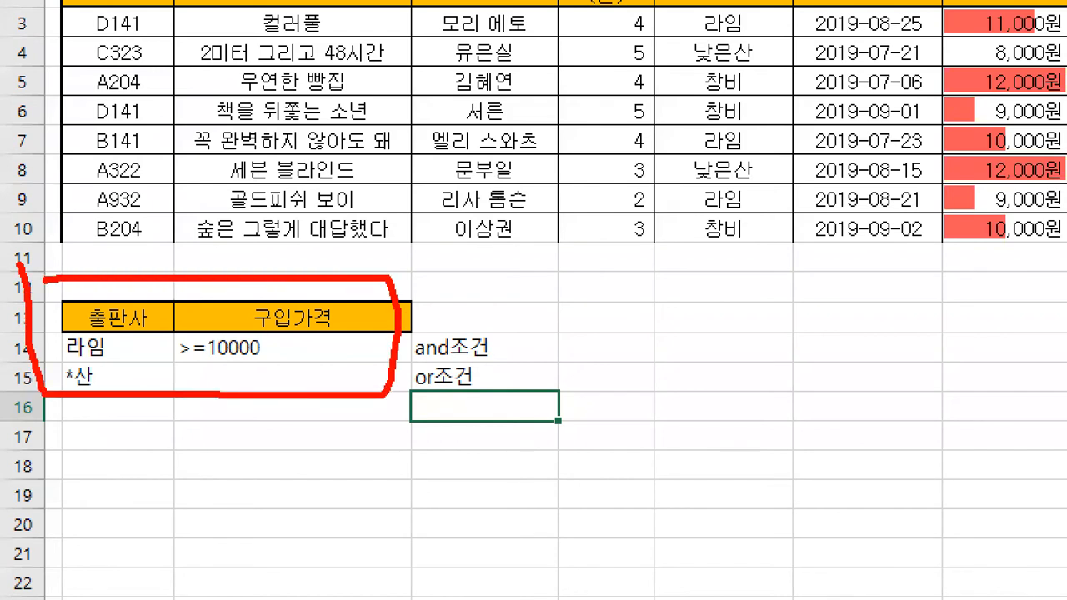
key("Escape")
Step: Zoom in on the instructions, underline the 복사 위치 : B18 line and mark the advanced filter condition in red pen
key("ctrl+1")
left_click(591, 318)
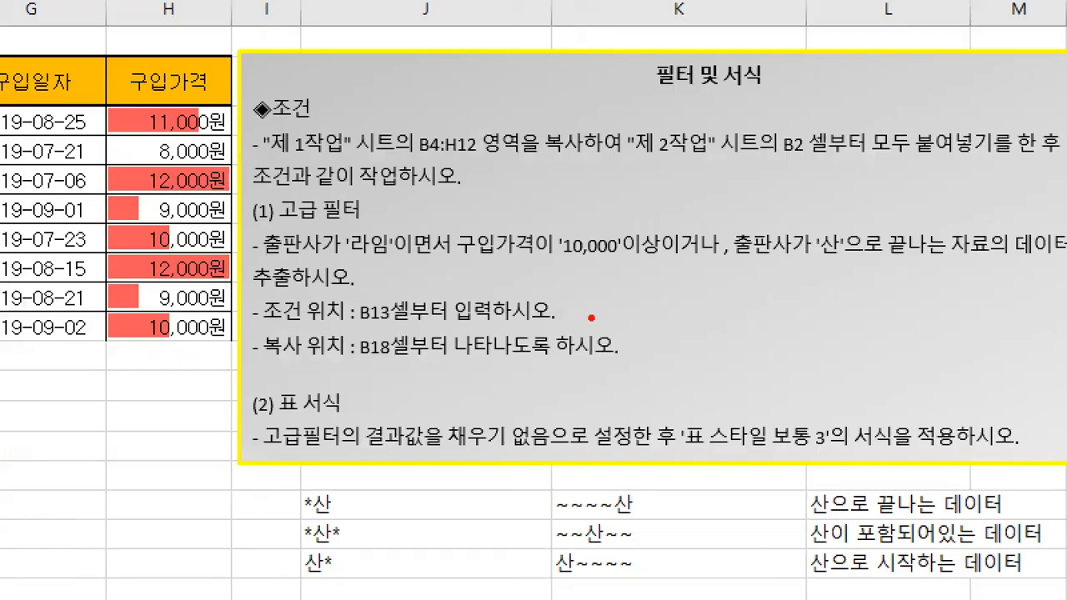
left_click_drag(260, 370, 592, 364)
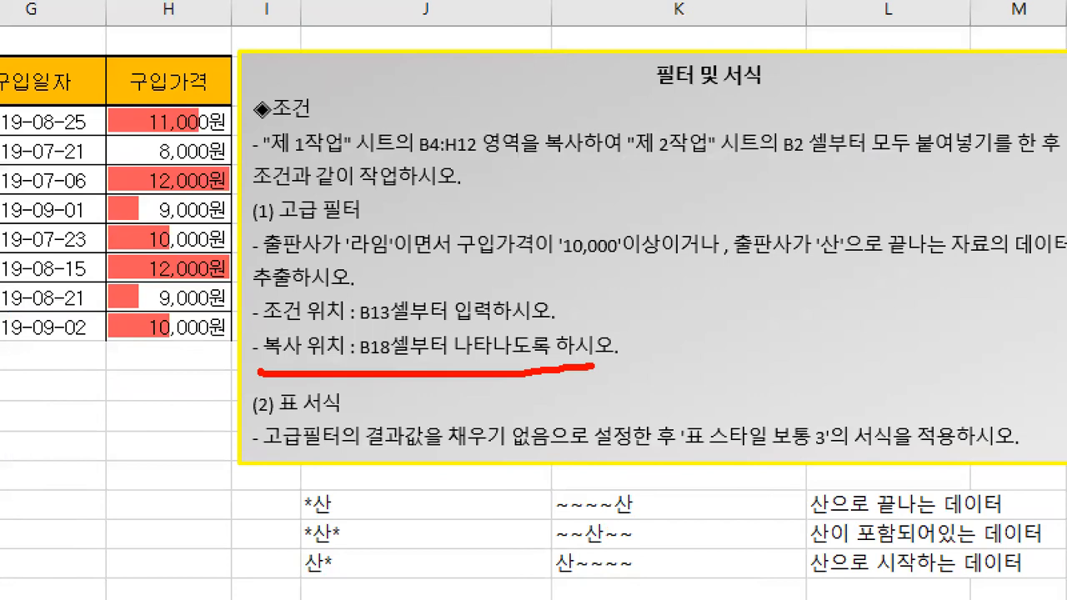
mouse_move(256, 257)
left_mouse_down()
mouse_move(963, 247)
mouse_move(1004, 249)
mouse_move(1031, 265)
mouse_move(1054, 241)
mouse_move(1008, 272)
left_mouse_up()
left_click_drag(241, 299, 289, 294)
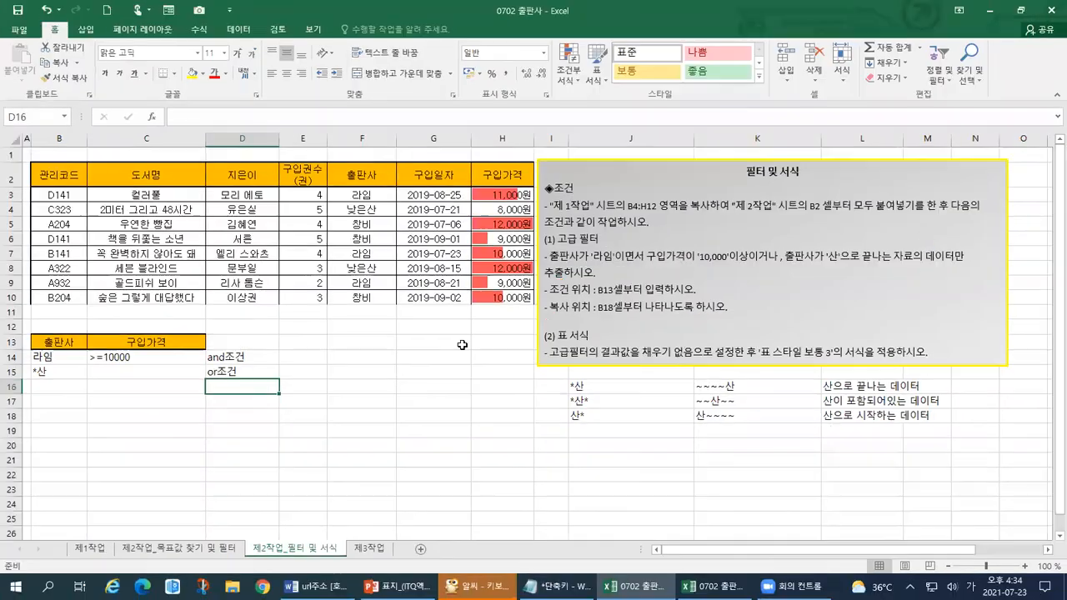
Step: Clear the and조건 and or조건 notes from D14:D16
left_click_drag(250, 354, 244, 382)
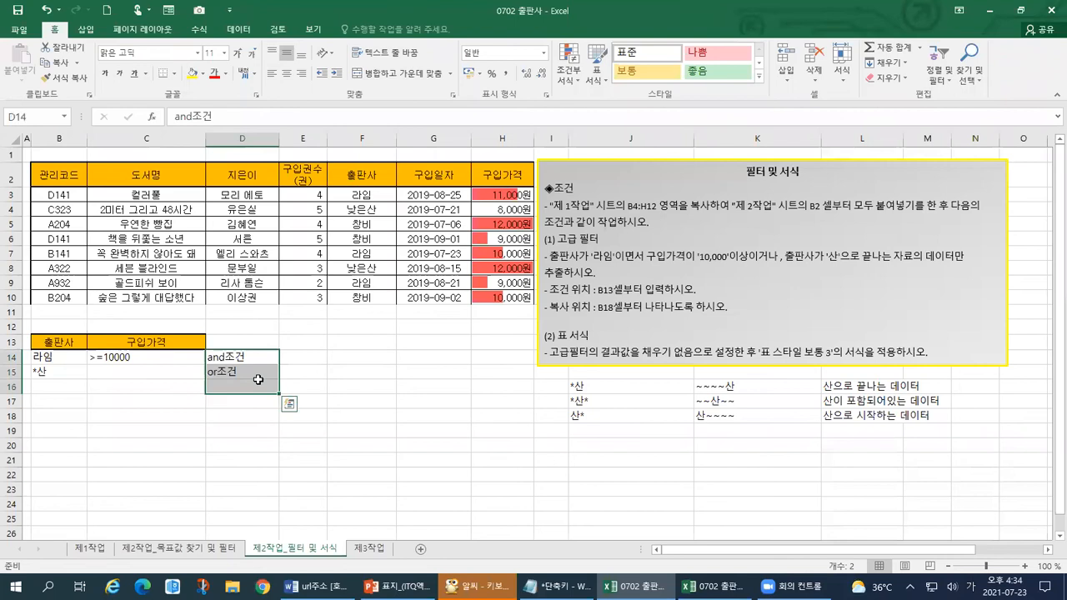
key("Delete")
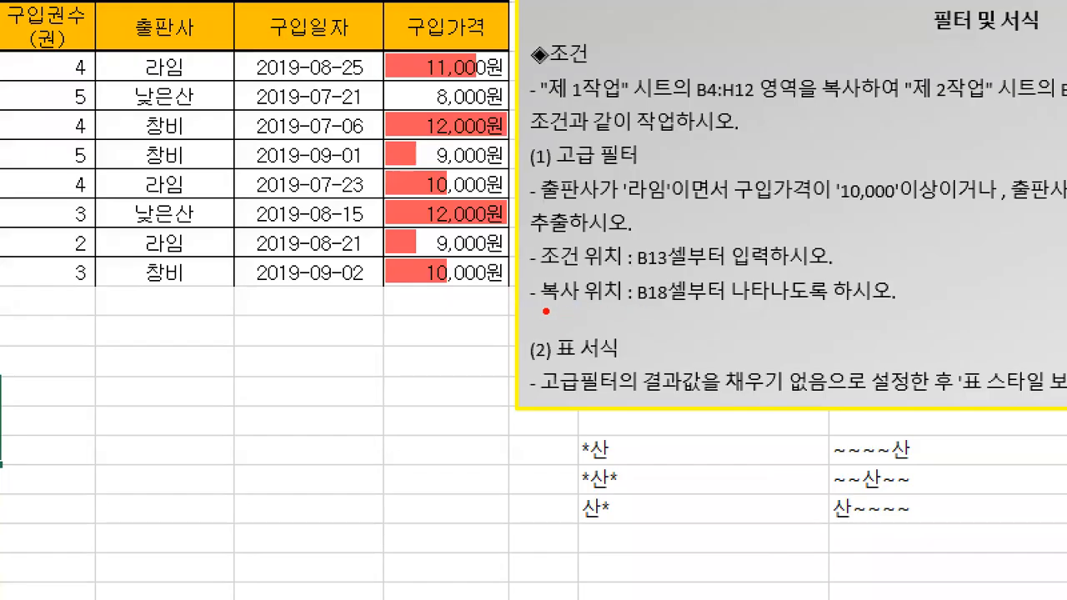
Step: Underline 복사 위치 : B18 in the instructions, then select cell B18 and tick it in red pen
left_click_drag(551, 316, 625, 318)
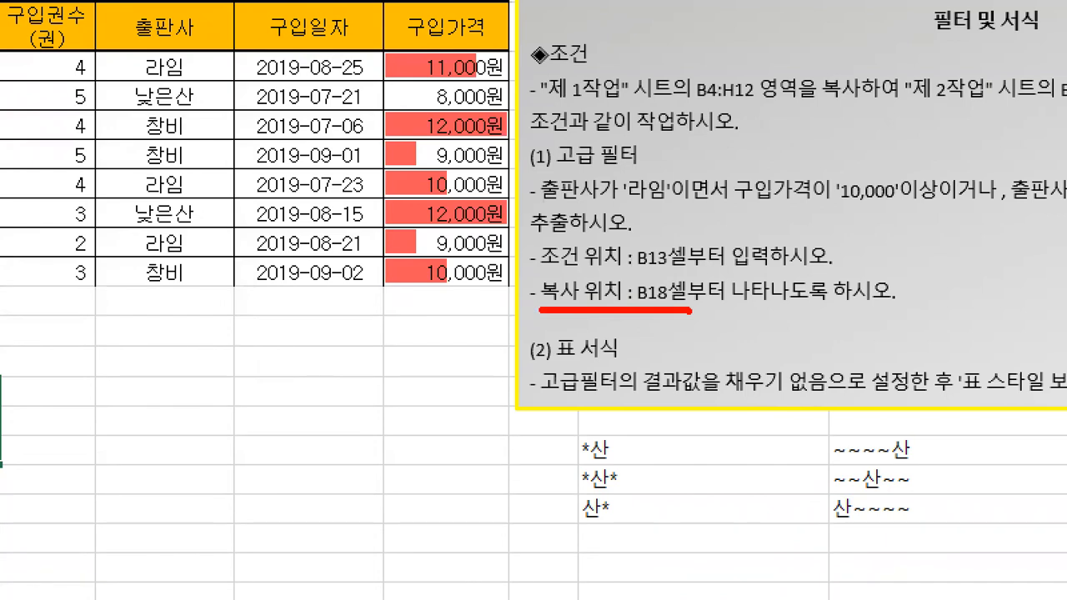
left_click_drag(631, 276, 646, 271)
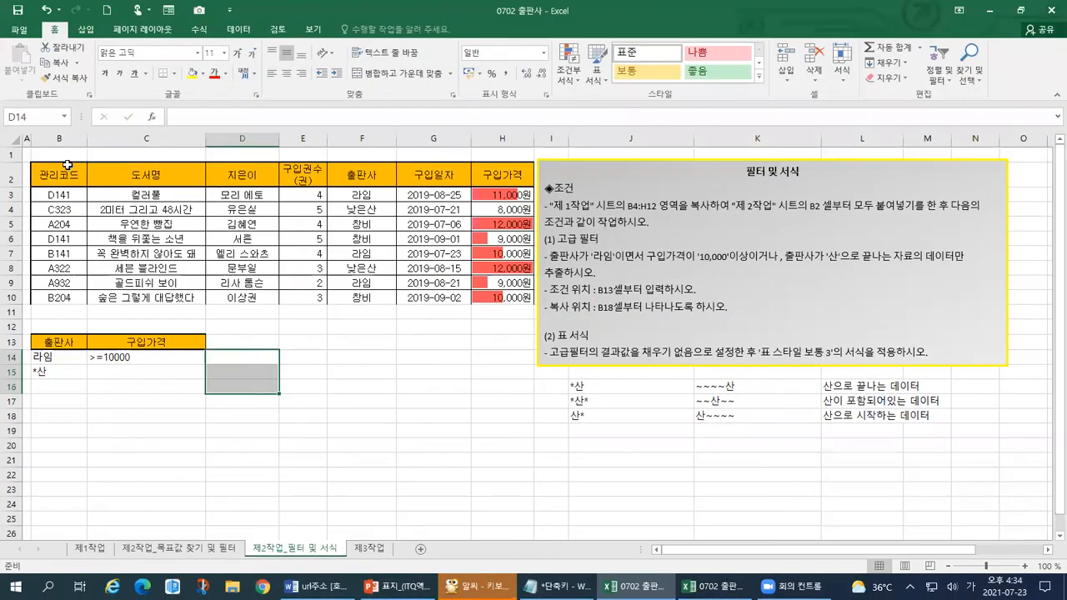
left_click_drag(58, 139, 52, 317)
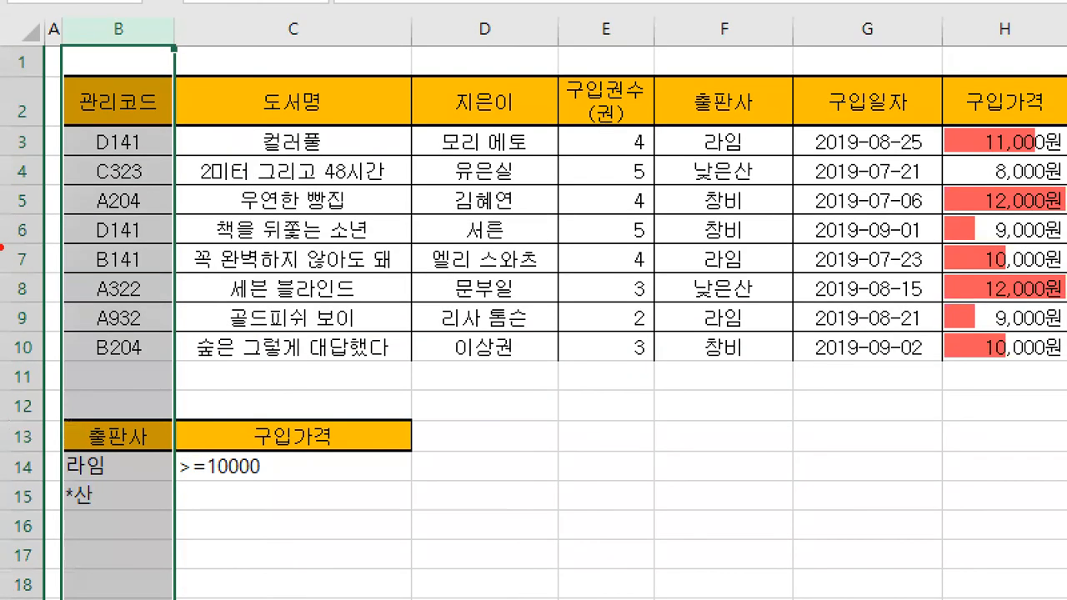
mouse_move(76, 566)
left_mouse_down()
mouse_move(138, 597)
mouse_move(101, 563)
mouse_move(84, 567)
left_mouse_up()
left_click_drag(100, 582, 117, 579)
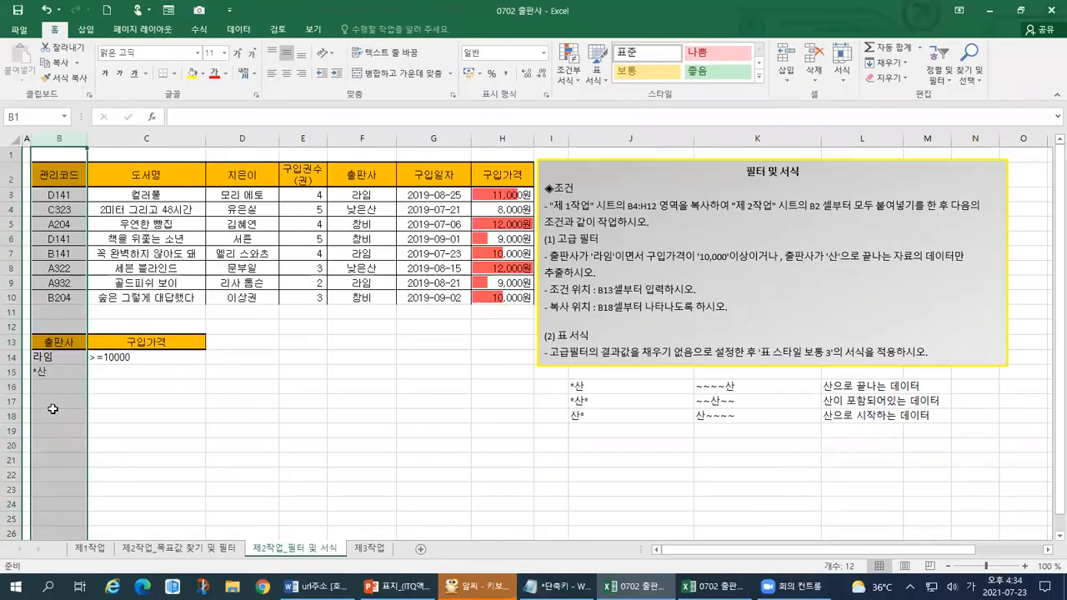
left_click(53, 409)
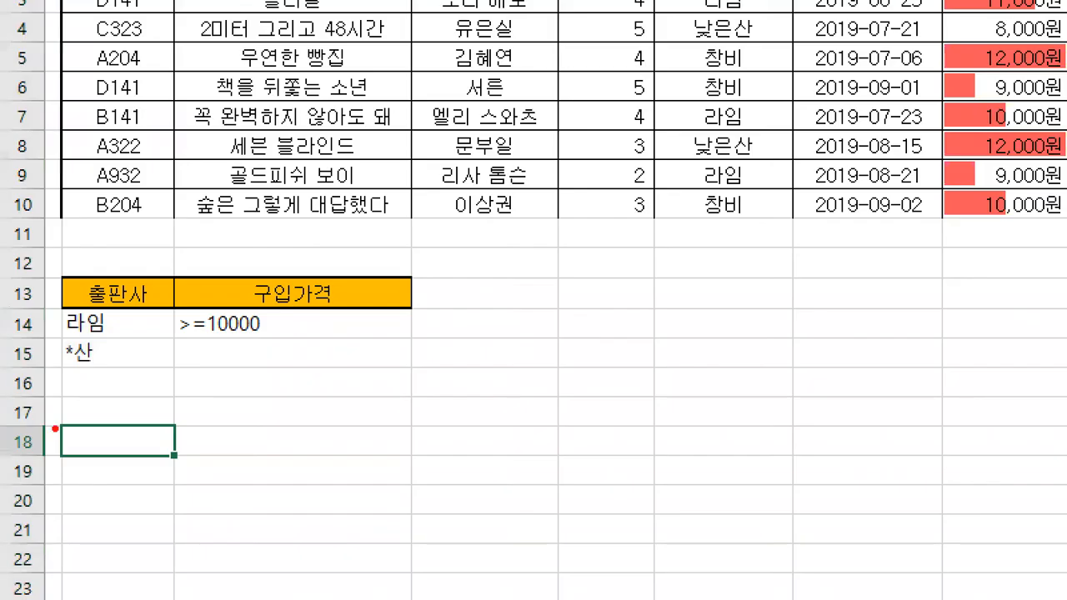
left_click_drag(68, 427, 96, 419)
key("Escape")
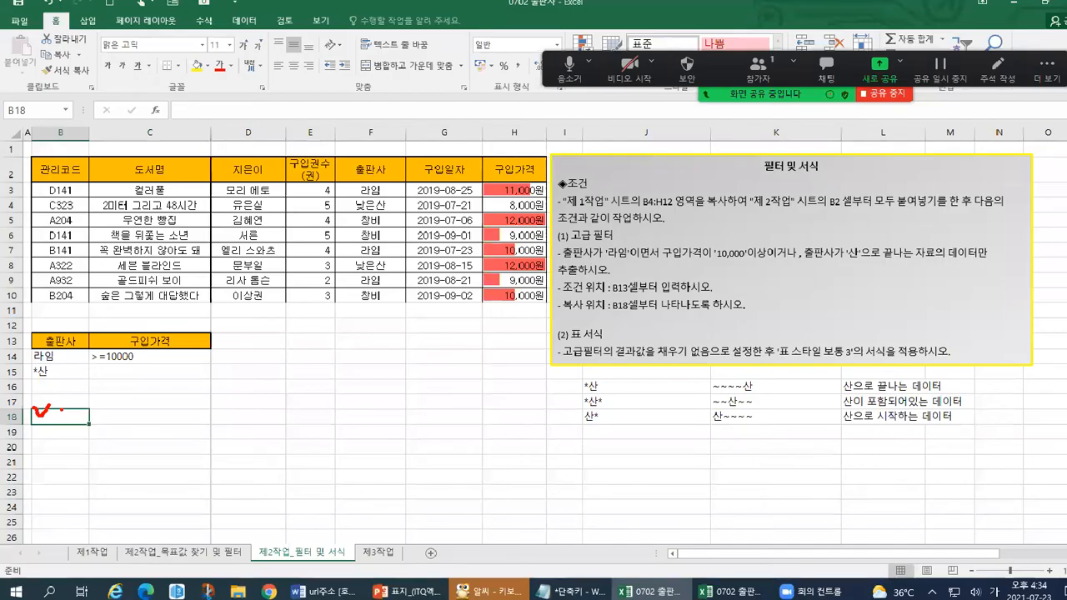
Step: Display the data commands, circle 데이터 and draw red slashes separating the command groups
left_click(242, 32)
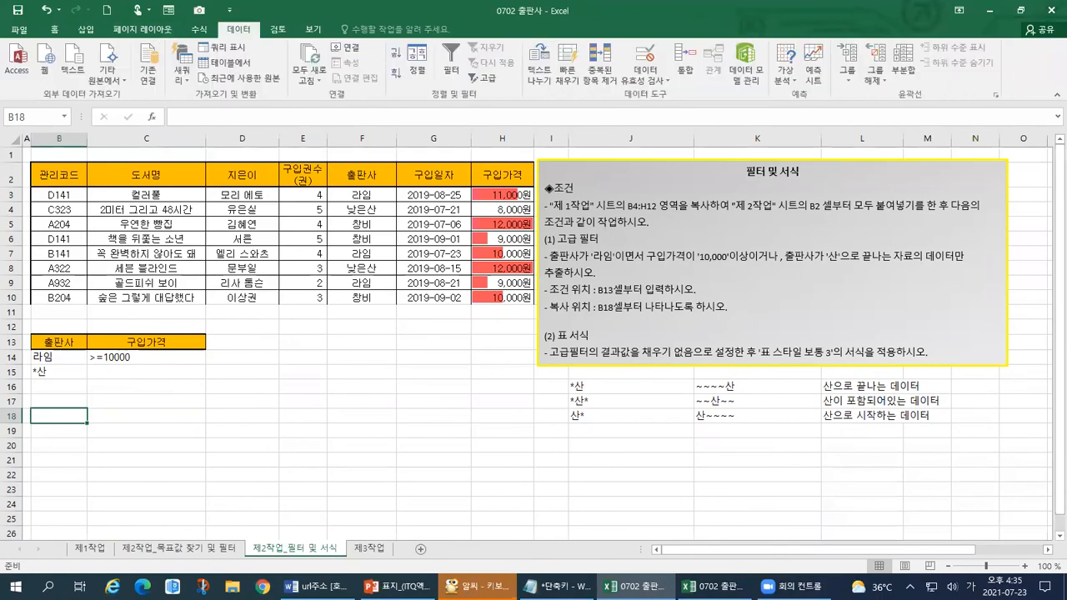
mouse_move(506, 77)
left_mouse_down()
mouse_move(464, 83)
mouse_move(445, 28)
mouse_move(511, 35)
mouse_move(500, 83)
left_mouse_up()
left_click_drag(177, 95, 78, 171)
left_click_drag(313, 120, 231, 181)
left_click_drag(473, 111, 433, 164)
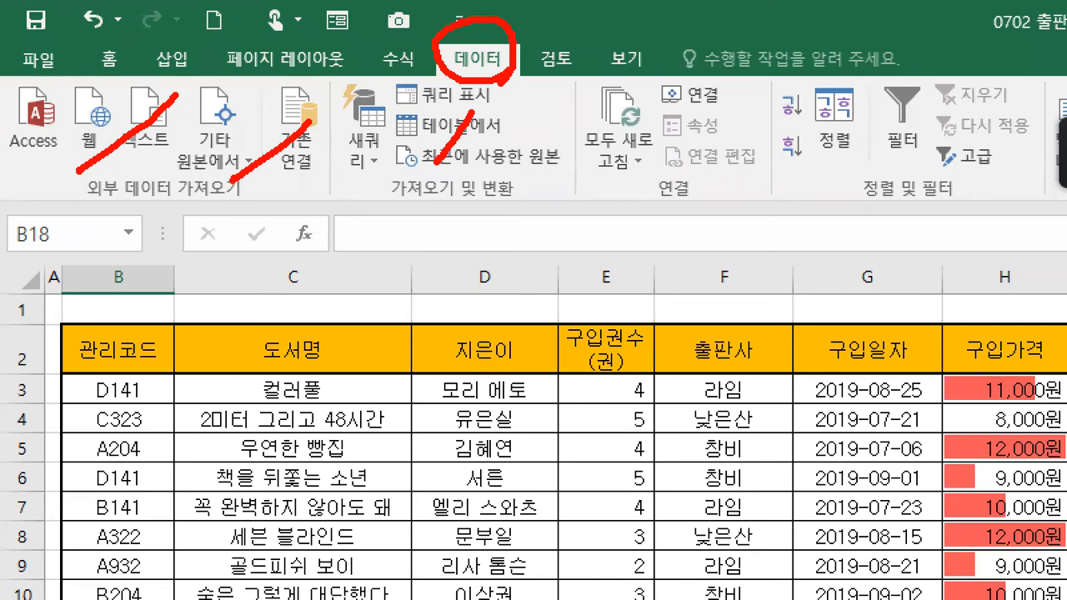
left_click_drag(675, 95, 624, 166)
left_click_drag(872, 130, 838, 173)
left_click_drag(962, 114, 923, 177)
key("Escape")
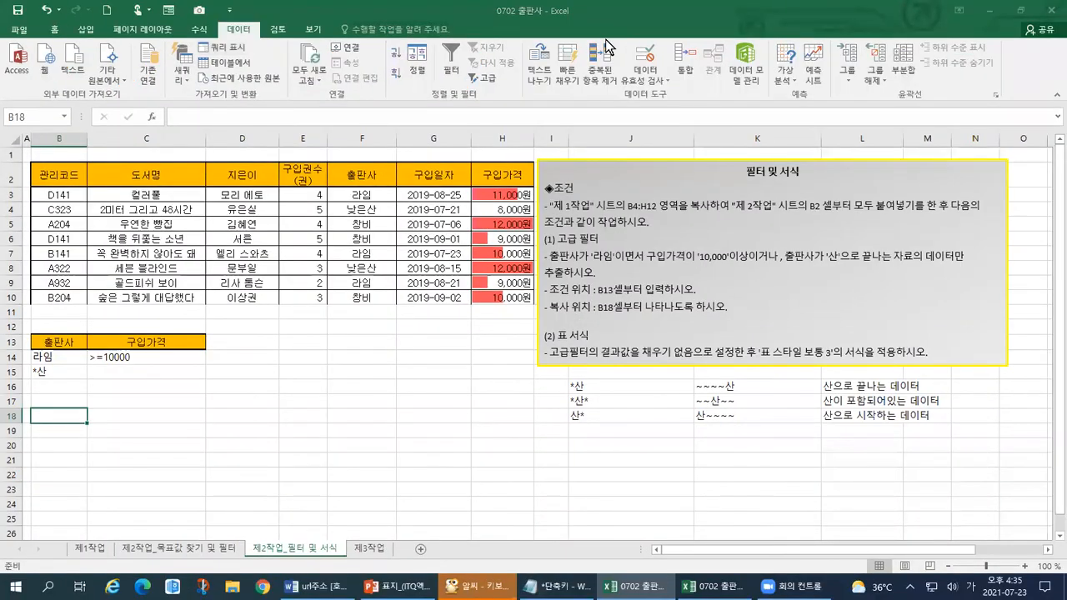
Step: Zoom in on the data commands and circle 가상 분석 in red pen
key("ctrl+1")
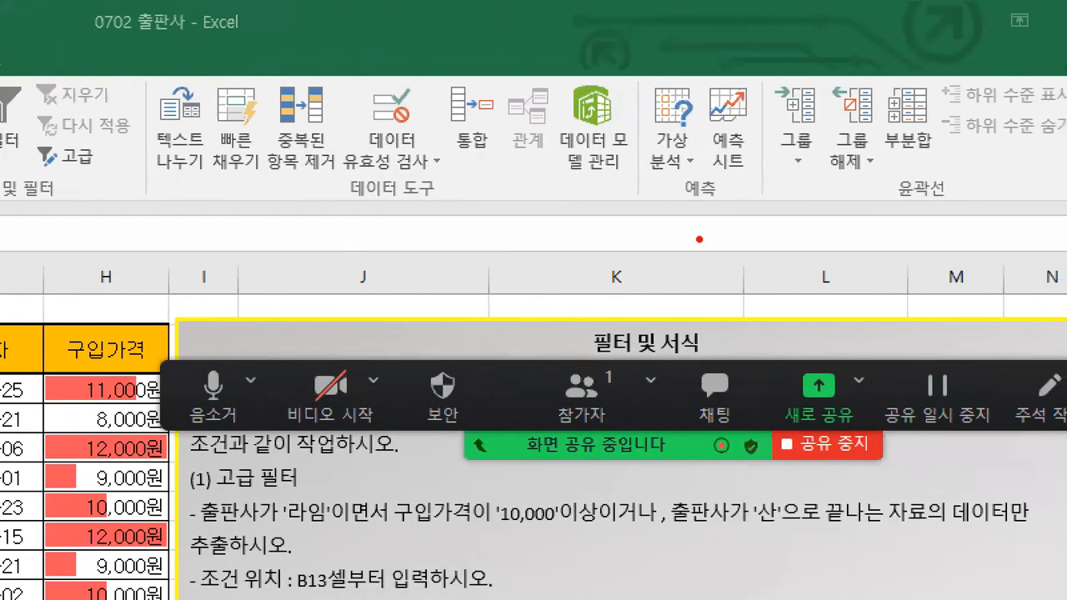
mouse_move(680, 182)
left_mouse_down()
mouse_move(634, 158)
mouse_move(687, 50)
mouse_move(710, 146)
mouse_move(665, 214)
left_mouse_up()
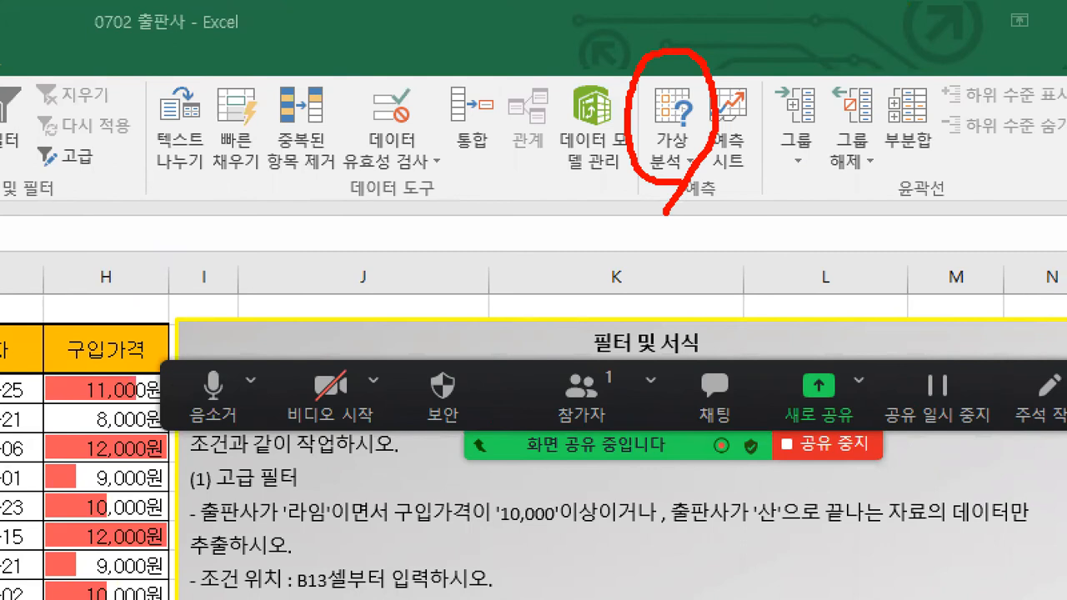
key("Escape")
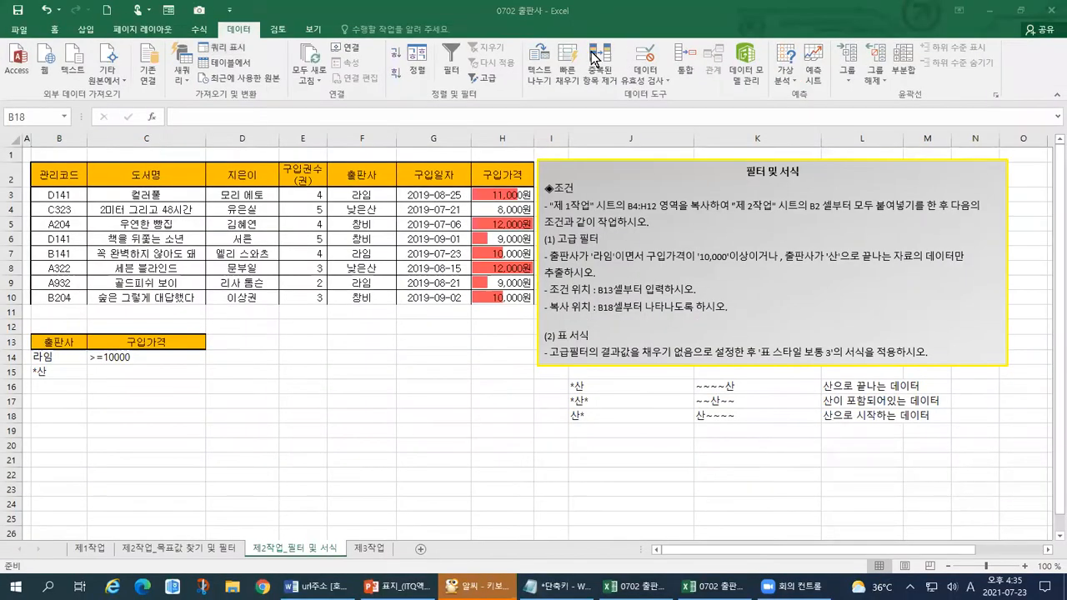
Step: Circle 데이터 and the 정렬 및 필터 group in red pen, and tick and underline the group's name
key("ctrl+1")
mouse_move(73, 80)
left_mouse_down()
mouse_move(63, 80)
mouse_move(32, 24)
mouse_move(92, 79)
mouse_move(68, 82)
left_mouse_up()
mouse_move(535, 219)
left_mouse_down()
mouse_move(380, 170)
mouse_move(482, 57)
mouse_move(615, 187)
mouse_move(520, 231)
left_mouse_up()
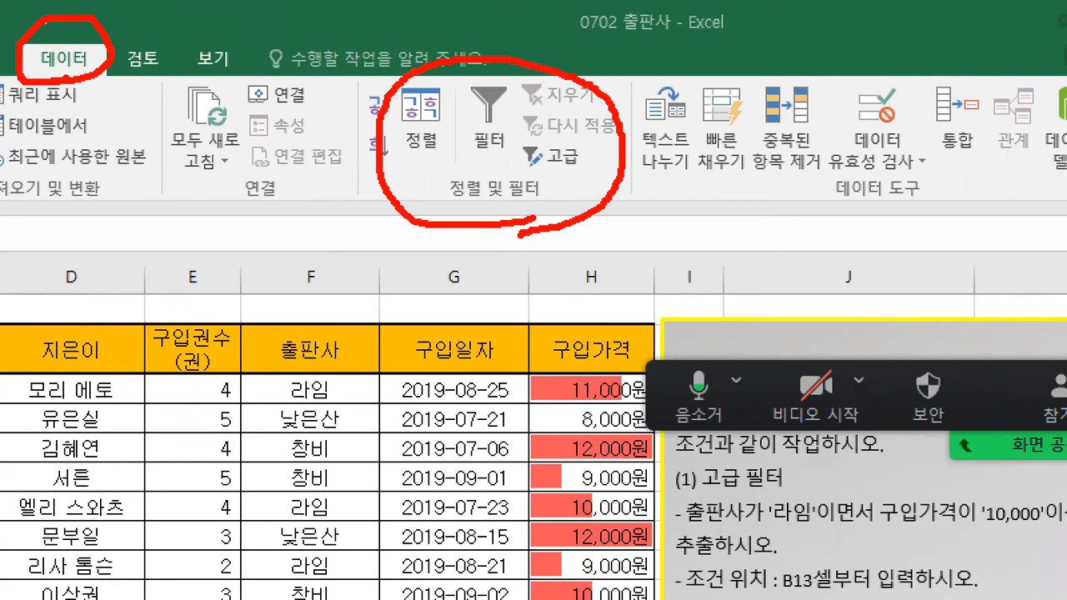
mouse_move(423, 169)
left_mouse_down()
mouse_move(430, 189)
mouse_move(449, 167)
left_mouse_up()
left_click_drag(550, 173, 564, 177)
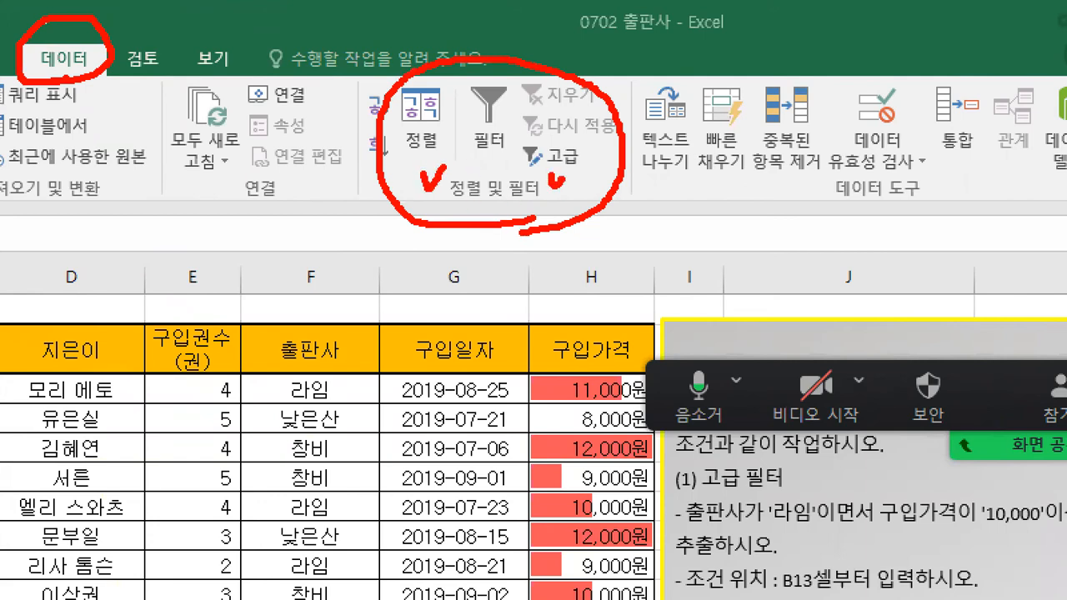
left_click_drag(429, 203, 537, 200)
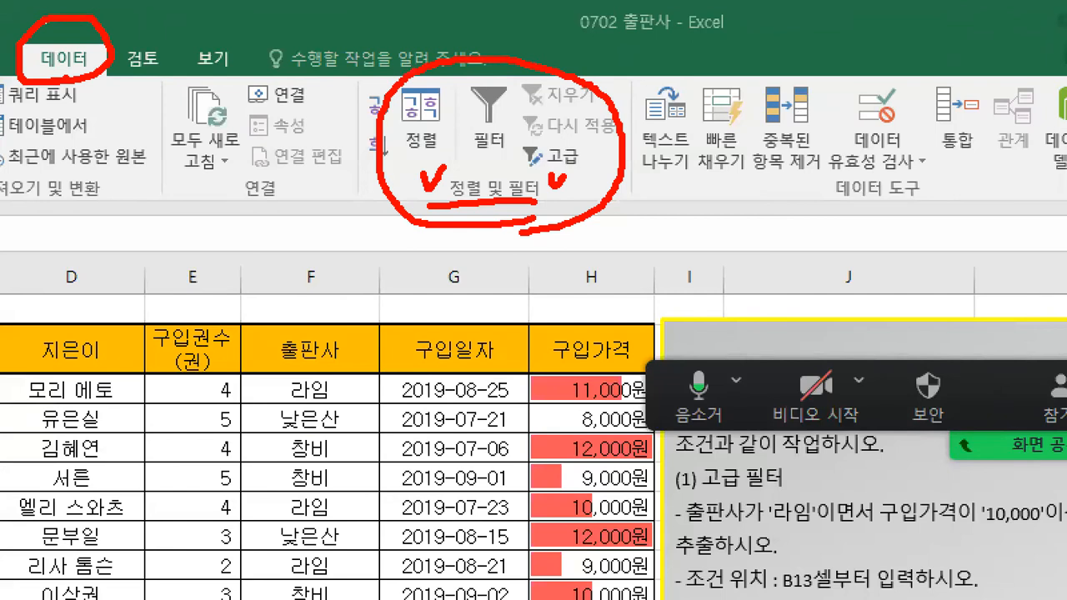
Step: Mark the 필터 and 고급 commands within the 정렬 및 필터 group in red pen
left_click_drag(586, 150, 607, 144)
left_click_drag(483, 76, 484, 91)
mouse_move(497, 157)
left_mouse_down()
mouse_move(447, 146)
mouse_move(493, 80)
mouse_move(502, 158)
left_mouse_up()
mouse_move(551, 187)
left_mouse_down()
mouse_move(509, 162)
mouse_move(557, 179)
mouse_move(522, 195)
left_mouse_up()
left_click_drag(597, 168, 569, 181)
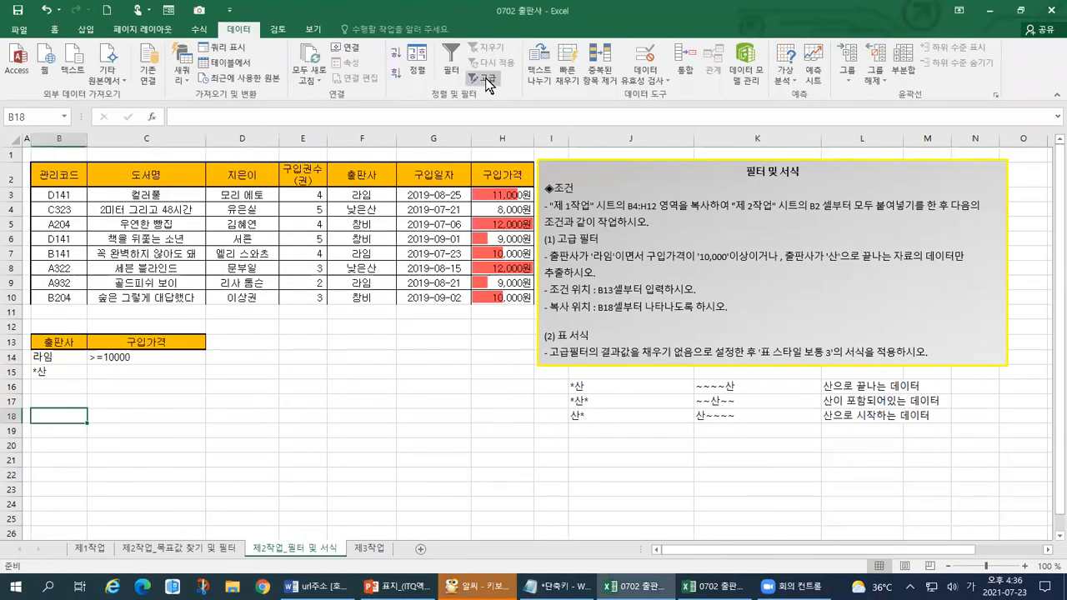
Step: Open the advanced filter settings and underline 고급 and the 고급 필터 title in red pen
left_click(488, 82)
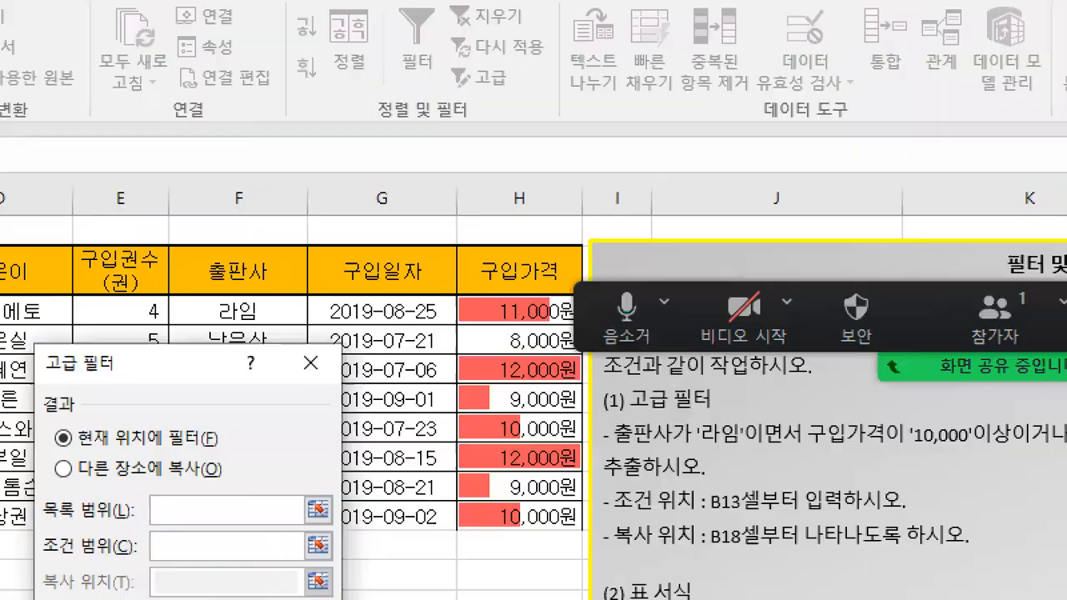
left_click_drag(458, 87, 510, 85)
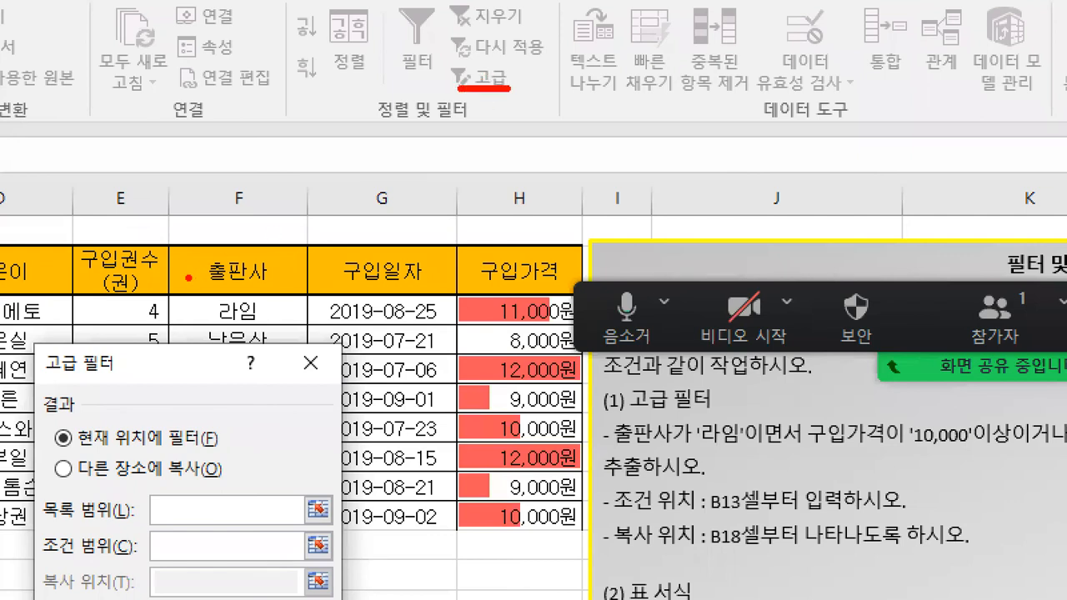
mouse_move(113, 382)
left_mouse_down()
mouse_move(41, 376)
mouse_move(93, 342)
mouse_move(107, 382)
mouse_move(93, 408)
left_mouse_up()
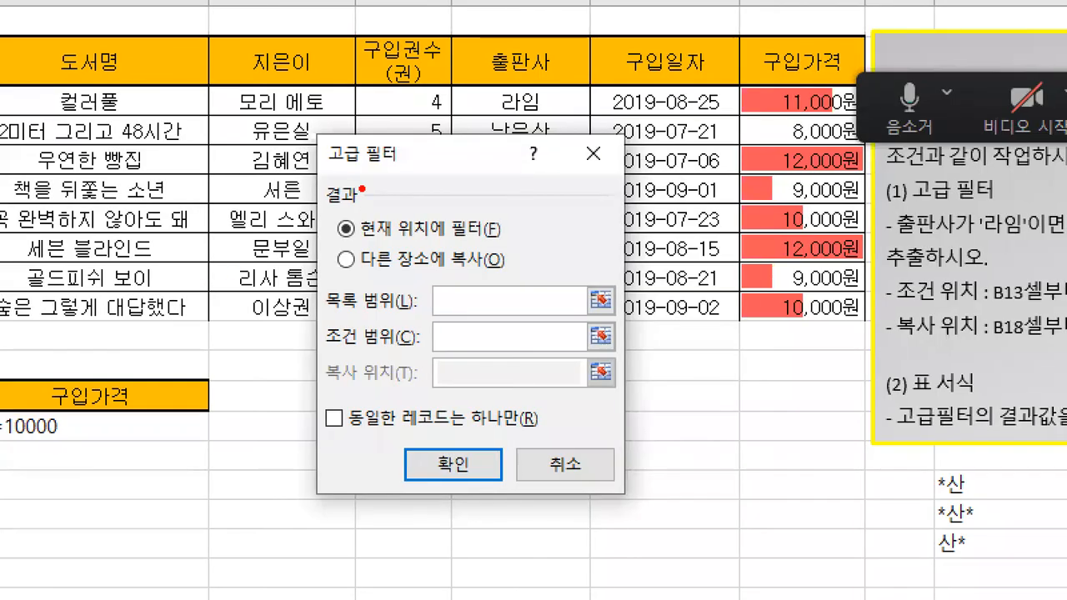
left_click_drag(327, 173, 408, 178)
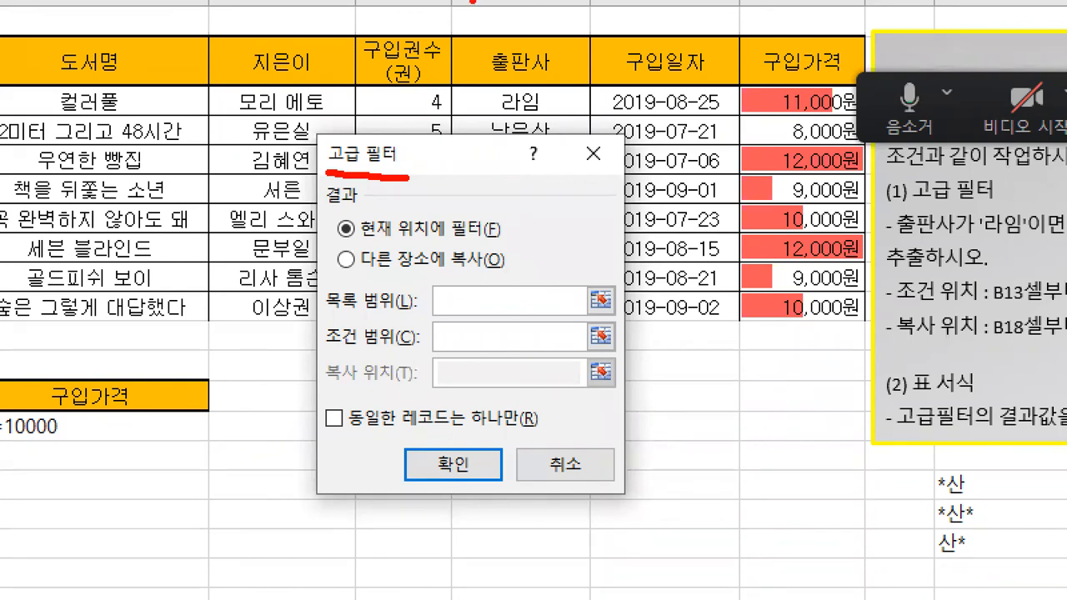
Step: Box 목록 범위, 조건 범위 and 복사 위치, underline their entry fields and mark the list range selector in red pen
mouse_move(419, 281)
left_mouse_down()
mouse_move(318, 323)
mouse_move(407, 387)
mouse_move(417, 284)
mouse_move(533, 305)
left_mouse_up()
left_click_drag(427, 341, 535, 340)
left_click_drag(434, 372, 501, 371)
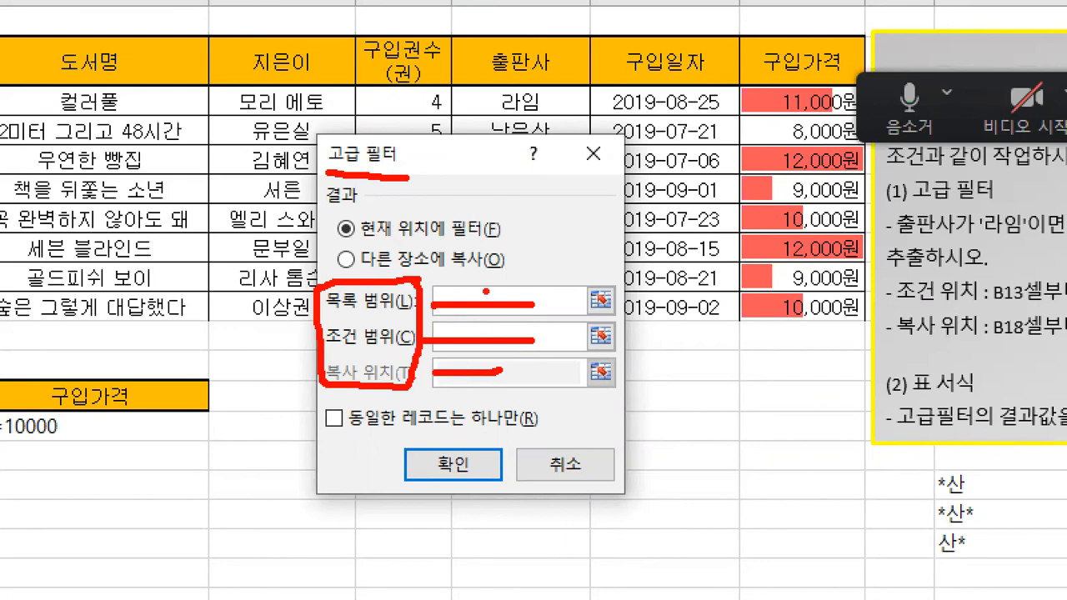
mouse_move(607, 315)
left_mouse_down()
mouse_move(584, 321)
mouse_move(576, 279)
mouse_move(615, 297)
mouse_move(605, 322)
left_mouse_up()
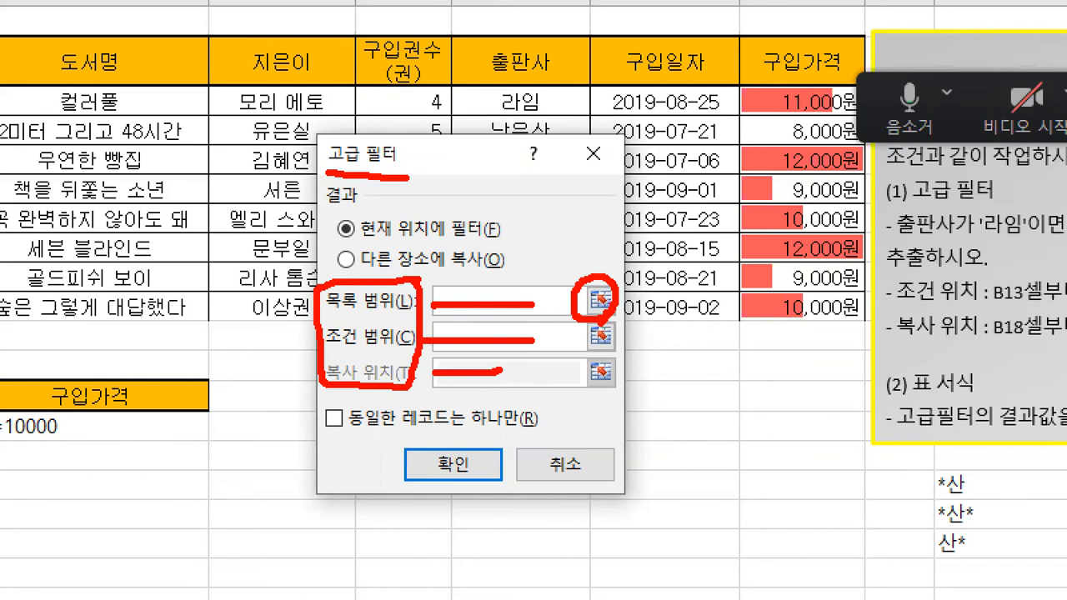
mouse_move(517, 277)
left_mouse_down()
mouse_move(507, 293)
mouse_move(521, 289)
left_mouse_up()
mouse_move(558, 265)
left_mouse_down()
mouse_move(535, 302)
mouse_move(557, 306)
left_mouse_up()
left_click_drag(589, 244, 607, 243)
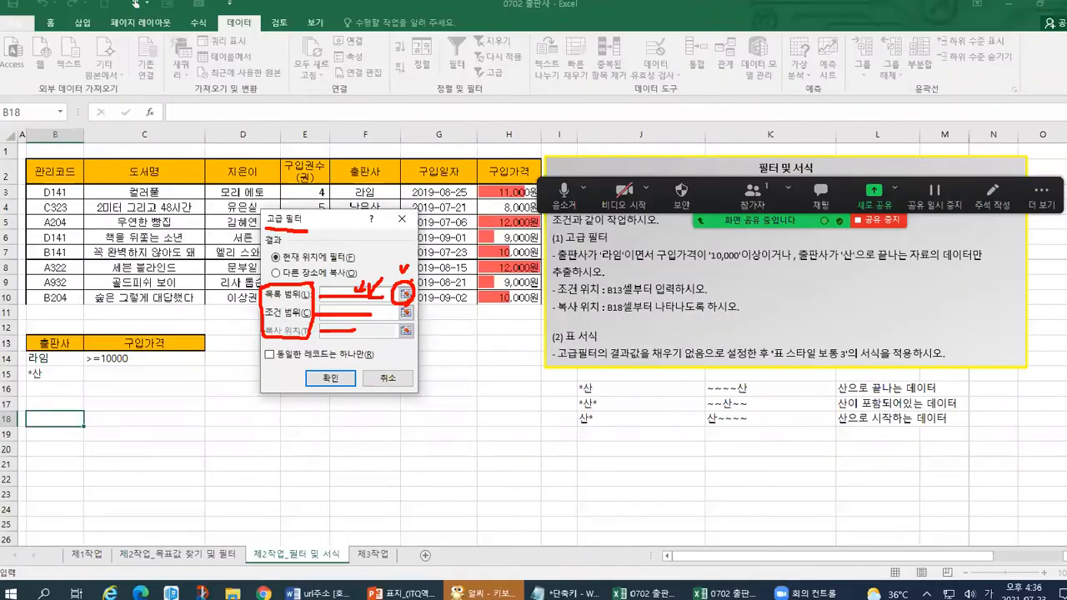
Step: Clear the pen marks, zoom in on the advanced filter settings and underline 목록 범위 in red pen
key("ctrl+1")
left_click(368, 304)
left_click_drag(301, 333, 381, 331)
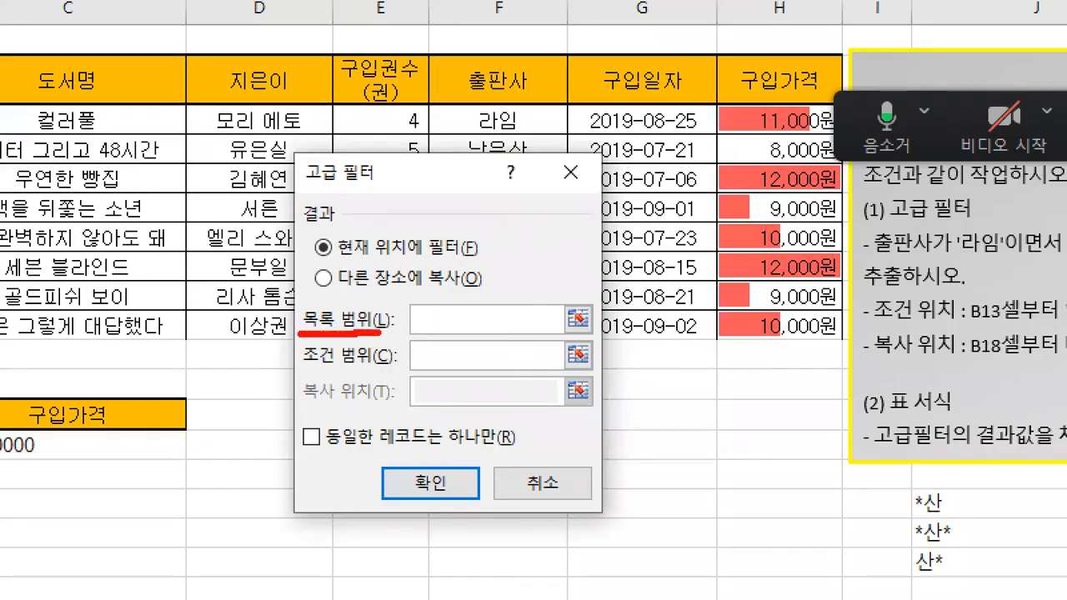
Step: Circle the 목록 범위 range selector in red pen, open its range selection and return to the advanced filter settings
mouse_move(591, 334)
left_mouse_down()
mouse_move(552, 331)
mouse_move(591, 291)
mouse_move(604, 337)
mouse_move(589, 342)
left_mouse_up()
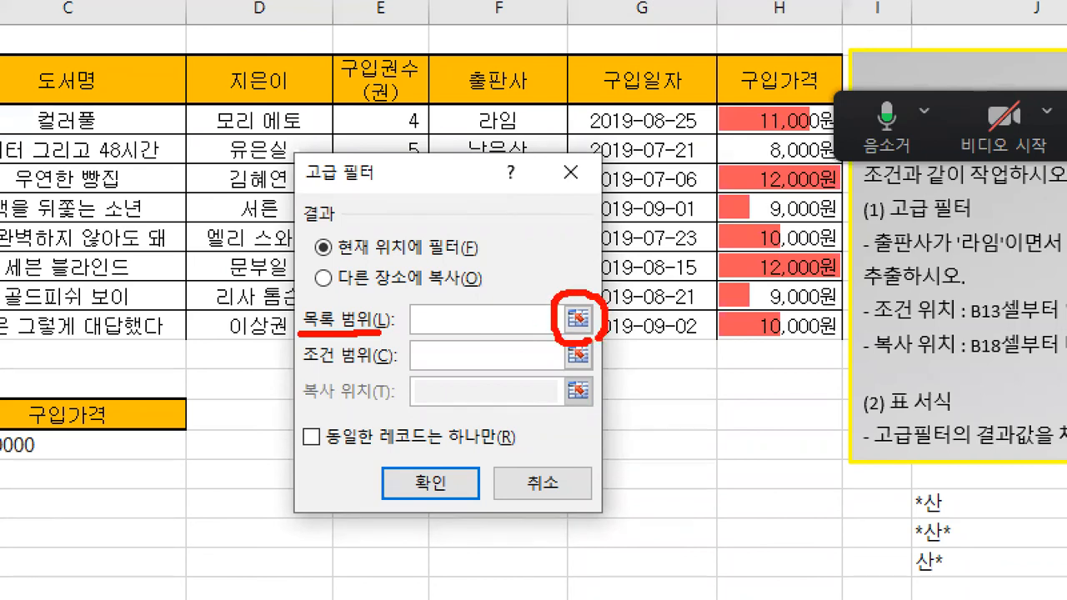
mouse_move(568, 271)
left_mouse_down()
mouse_move(572, 281)
mouse_move(589, 262)
left_mouse_up()
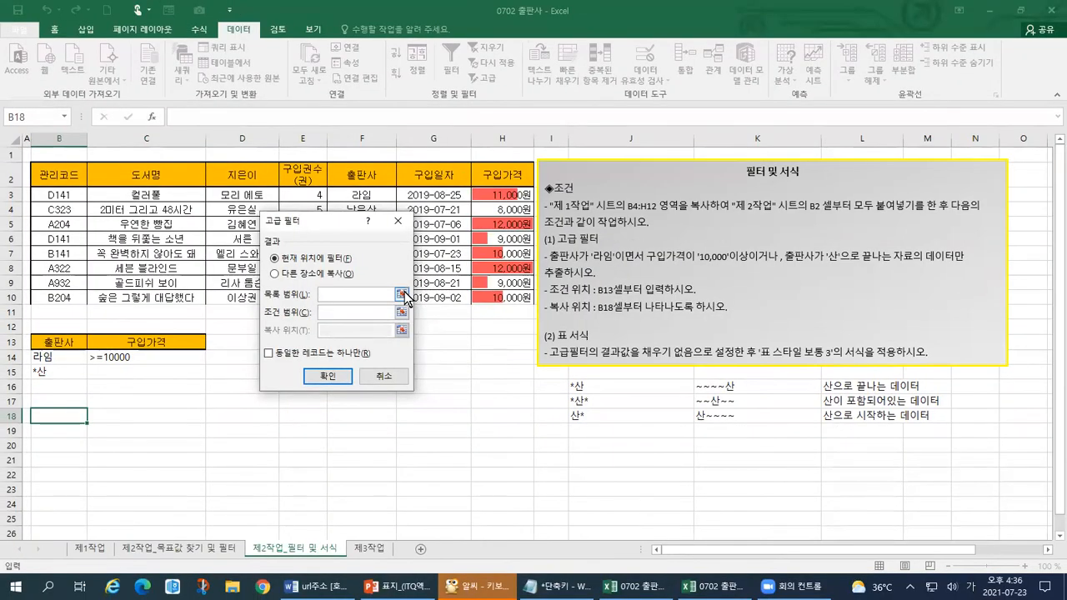
left_click(402, 294)
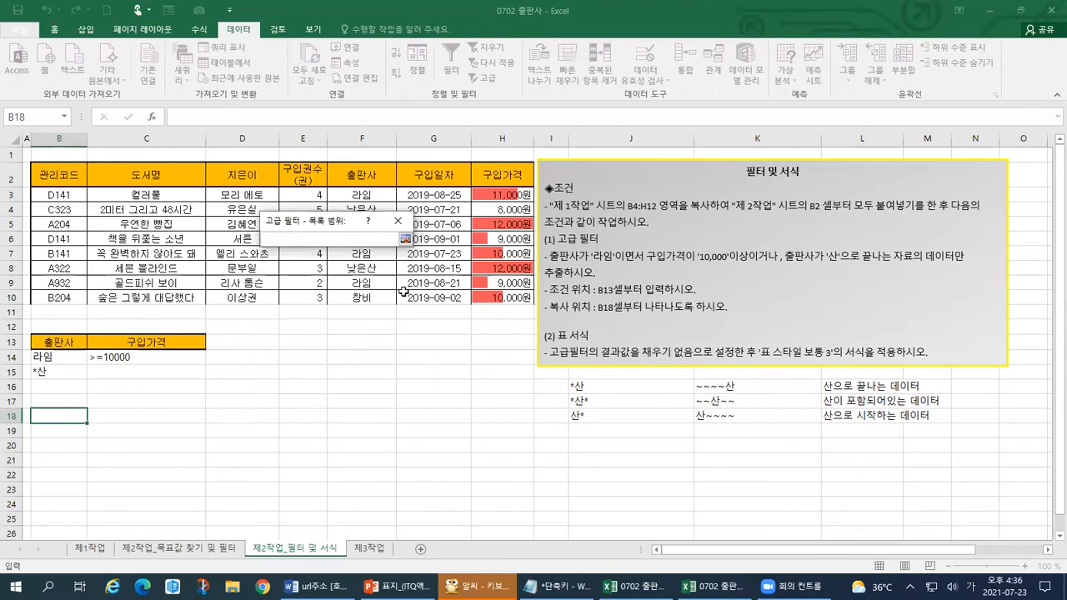
key("Return")
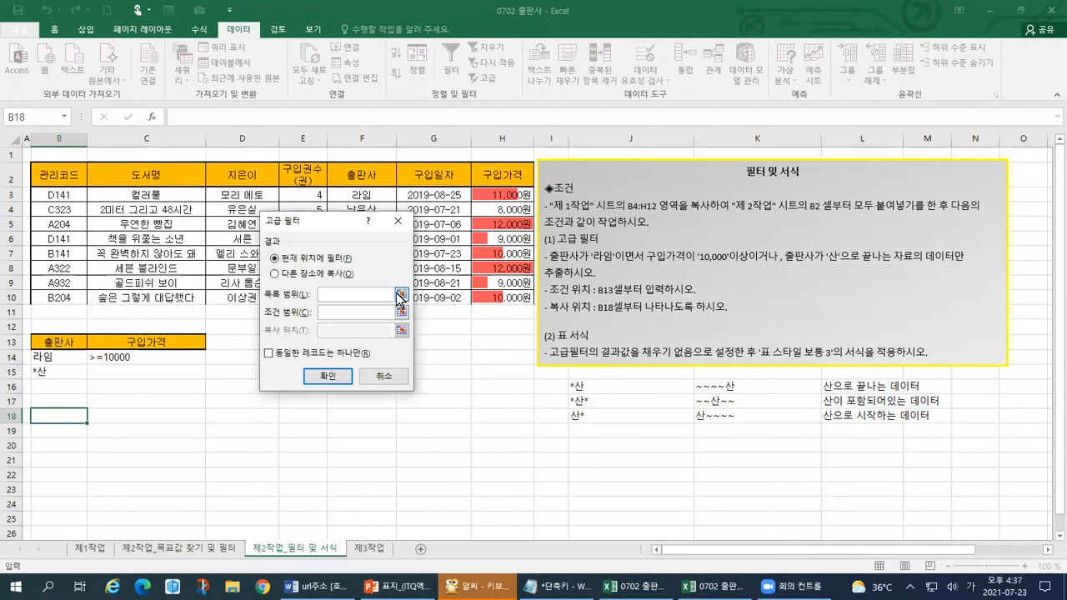
Step: Move the 목록 범위 selection box below the table, underline its title in red pen and choose B2:H10 as the list range
left_click(402, 296)
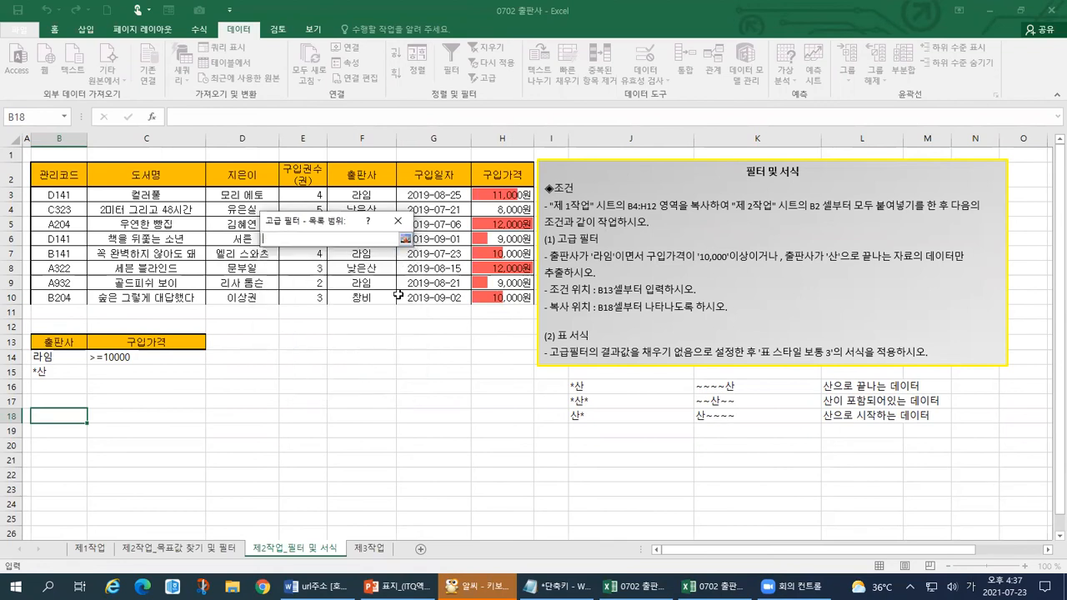
mouse_move(331, 226)
left_mouse_down()
mouse_move(363, 365)
mouse_move(349, 363)
mouse_move(414, 363)
left_mouse_up()
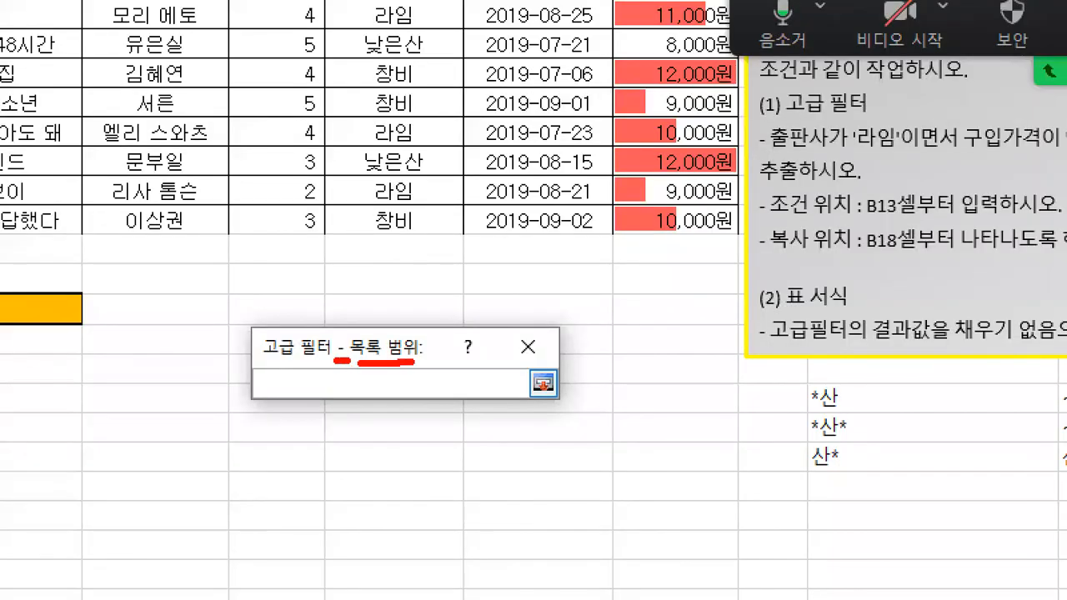
left_click_drag(267, 377, 268, 391)
key("Escape")
left_click_drag(67, 179, 490, 296)
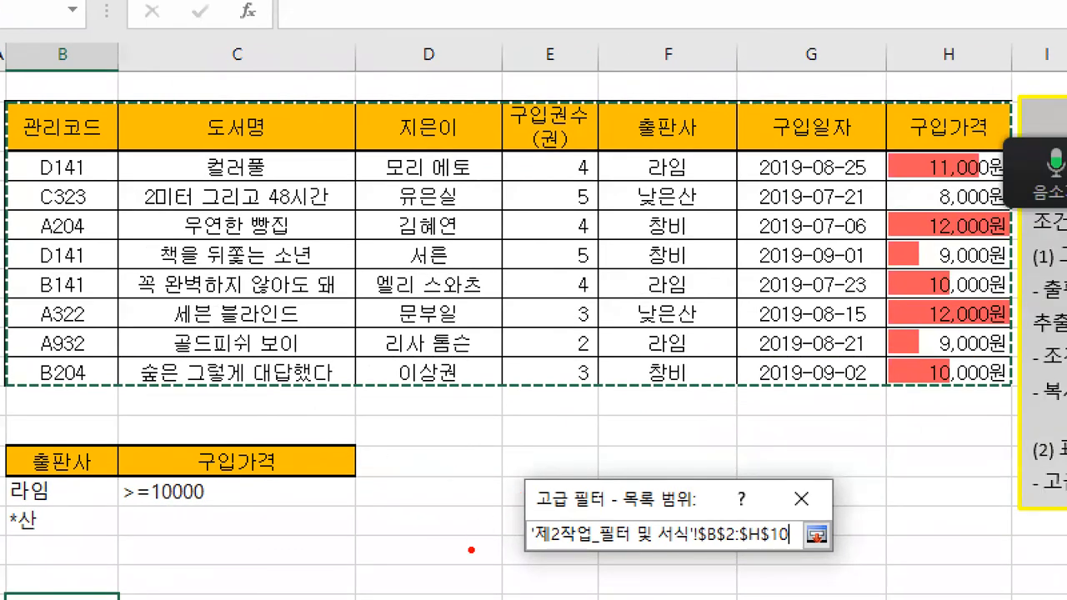
Step: Mark the sheet name and $B$2:$H$10 in the list range reference in red pen and accept the range
mouse_move(484, 556)
left_mouse_down()
mouse_move(540, 550)
mouse_move(527, 570)
mouse_move(772, 552)
left_mouse_up()
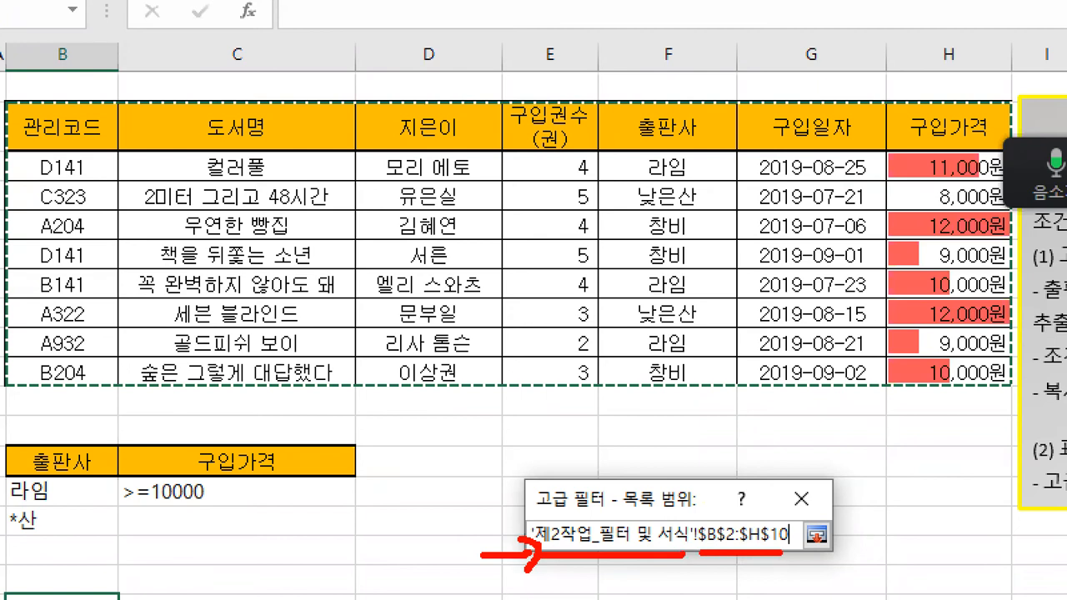
mouse_move(460, 519)
left_mouse_down()
mouse_move(515, 528)
mouse_move(492, 544)
left_mouse_up()
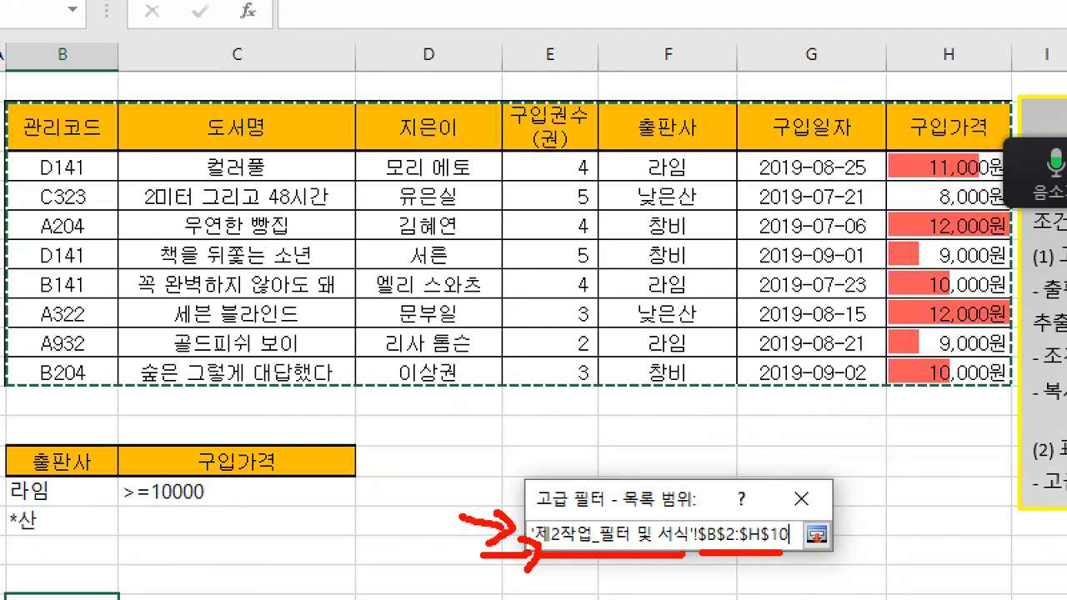
left_click_drag(622, 515, 684, 516)
mouse_move(839, 543)
left_mouse_down()
mouse_move(836, 560)
mouse_move(788, 530)
mouse_move(849, 540)
mouse_move(813, 571)
left_mouse_up()
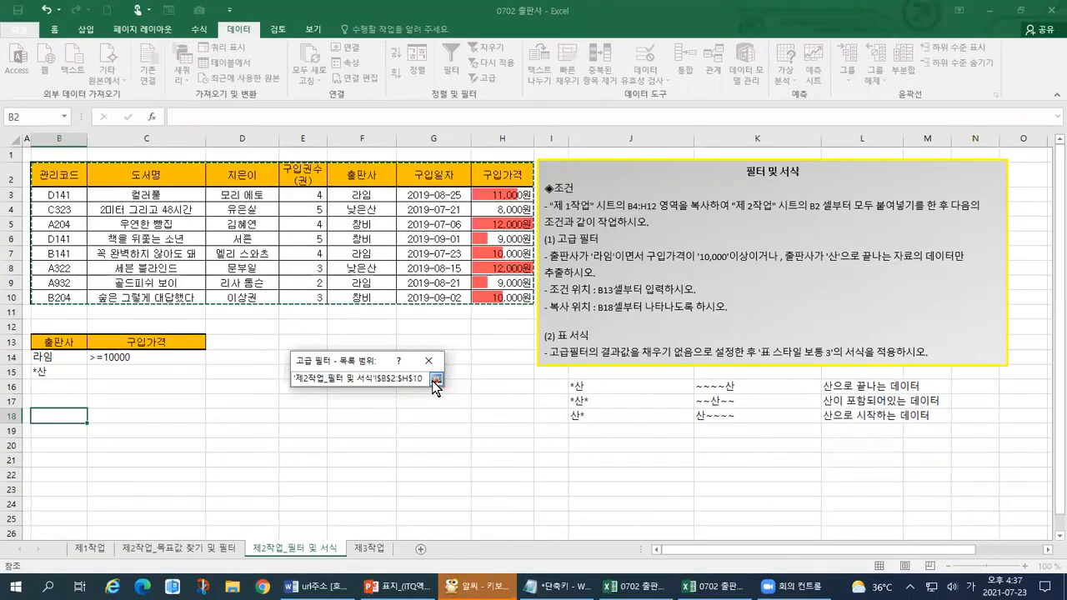
left_click(817, 534)
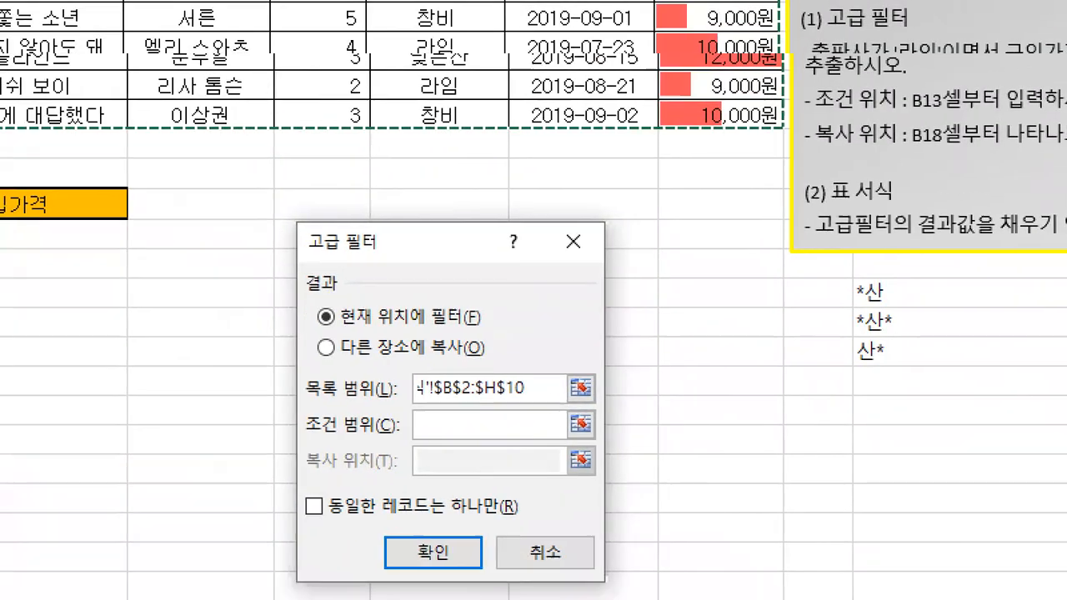
Step: Underline 고급 필터 and 조건 범위 and mark the criteria entry field and its range selector in red pen
left_click_drag(293, 371, 299, 370)
left_click_drag(314, 259, 381, 263)
left_click(376, 275)
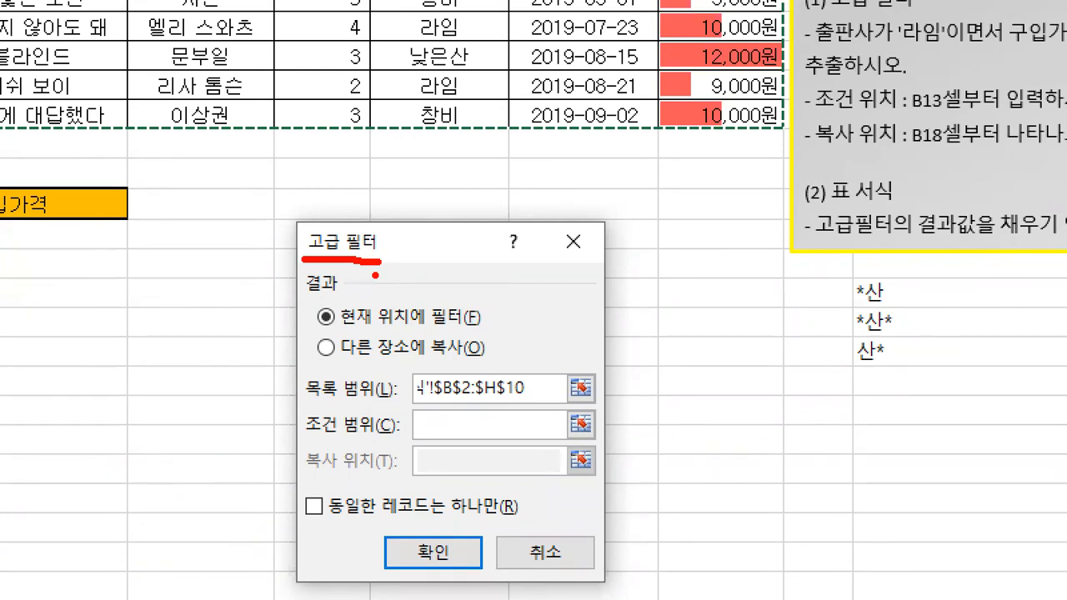
left_click_drag(303, 433, 400, 435)
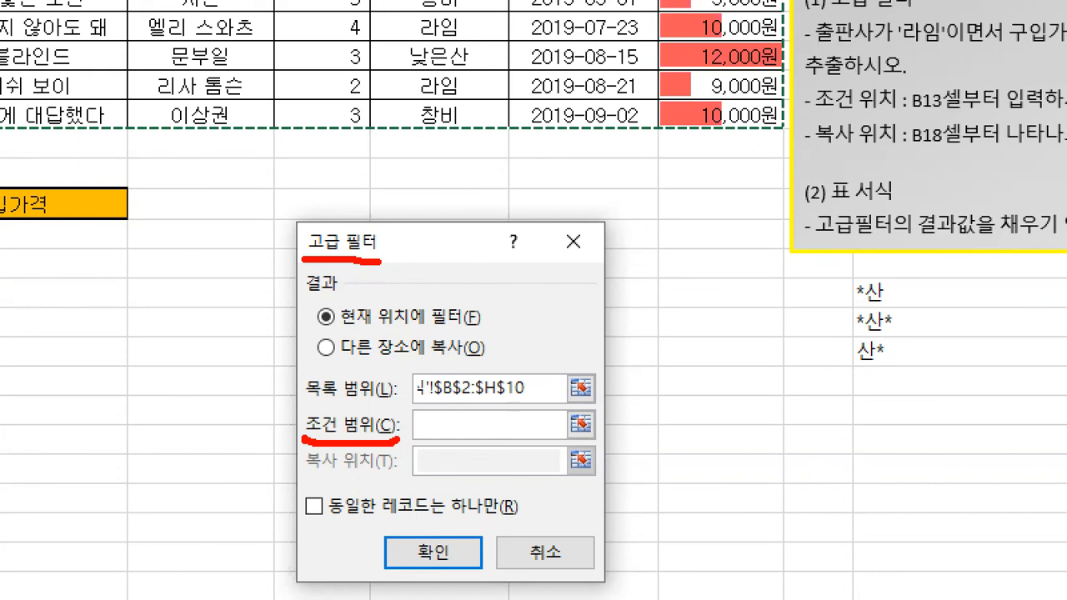
mouse_move(583, 441)
left_mouse_down()
mouse_move(553, 437)
mouse_move(596, 408)
mouse_move(593, 439)
left_mouse_up()
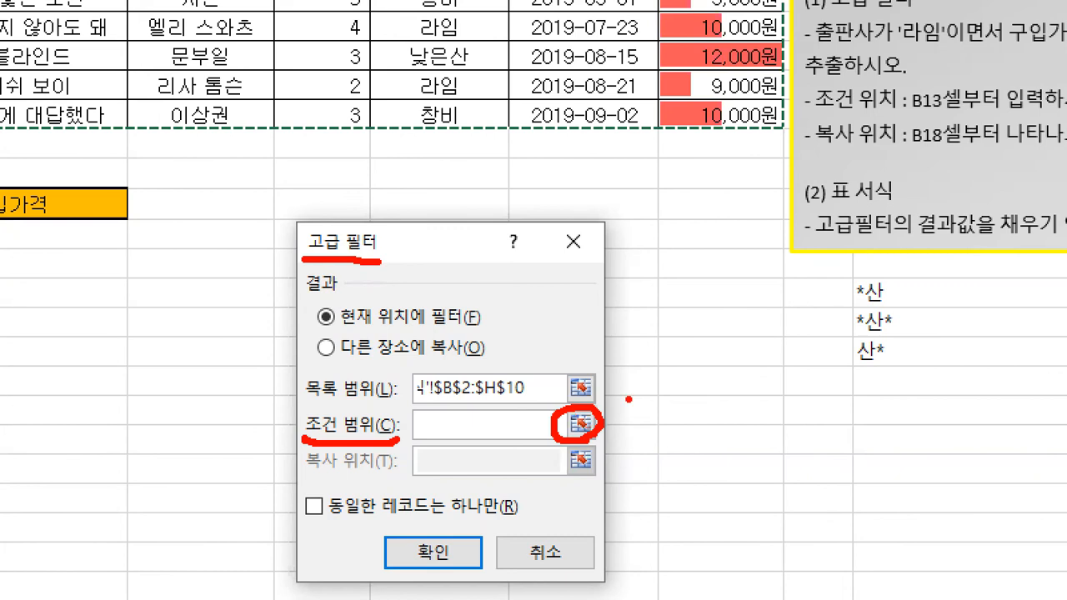
mouse_move(416, 429)
left_mouse_down()
mouse_move(439, 413)
mouse_move(548, 426)
left_mouse_up()
left_click_drag(617, 408, 645, 398)
key("Escape")
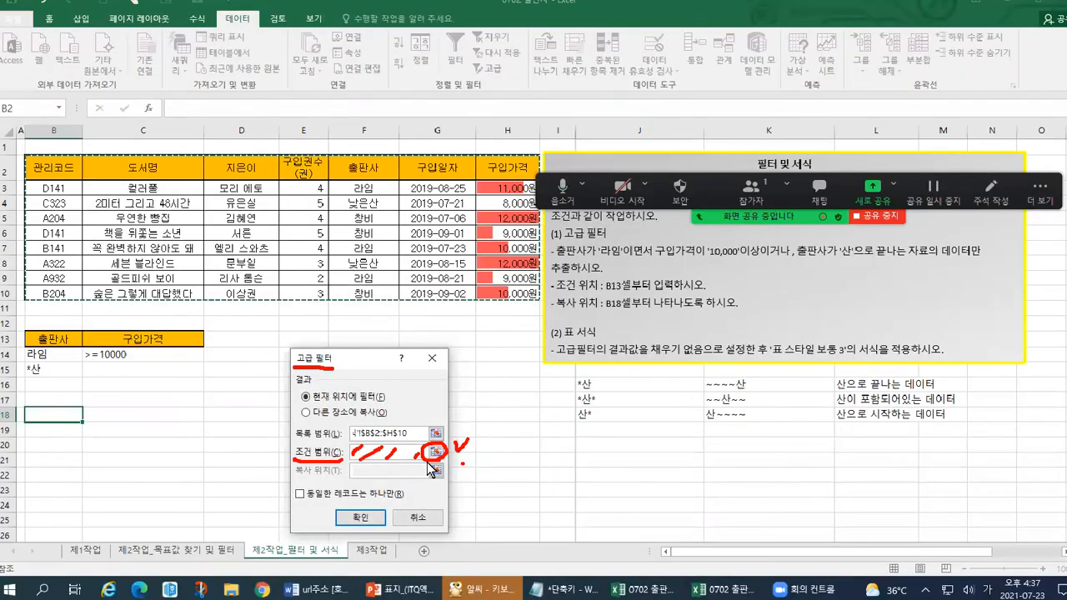
Step: Set the advanced filter's 조건 범위 to B13:C15
left_click(432, 454)
left_click(432, 454)
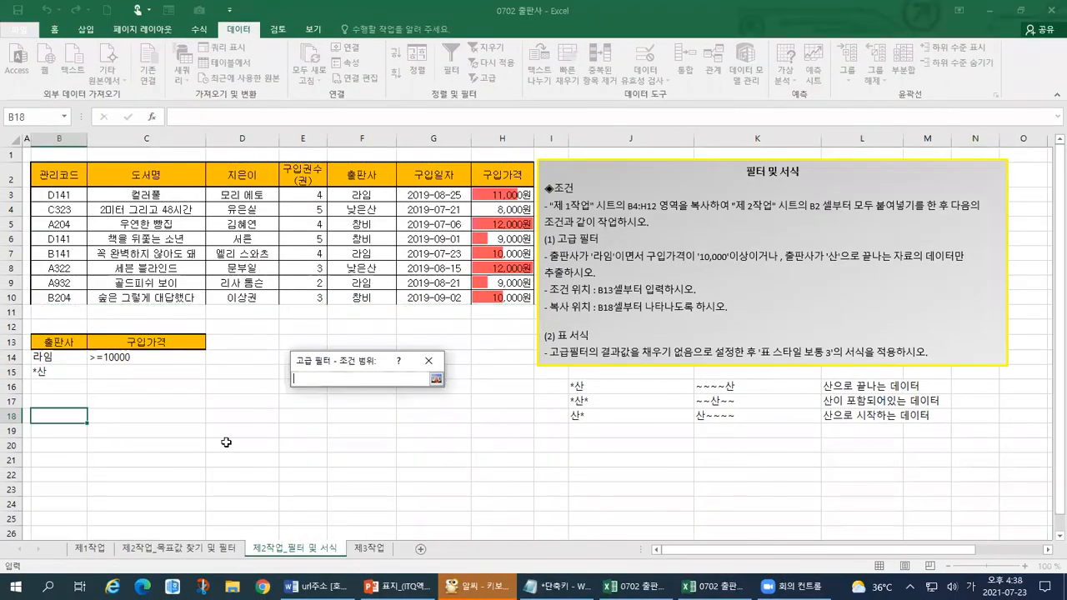
left_click_drag(54, 342, 154, 370)
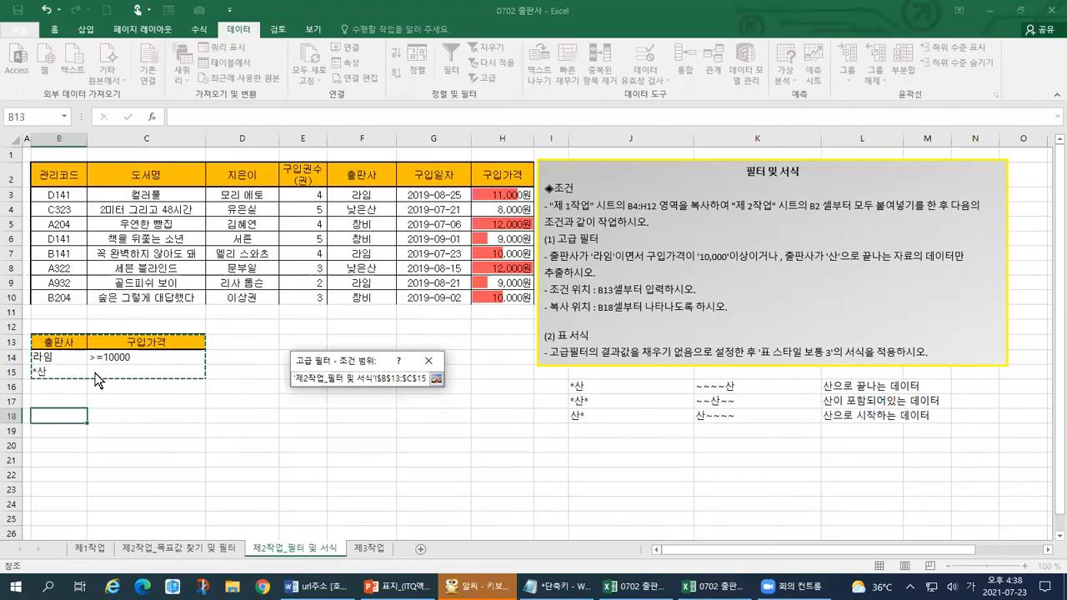
Step: Point red arrows from the criteria table to the $B$13:$C$15 reference, underline it, circle its selector and accept the criteria range
key("ctrl+1")
left_click(3, 371)
mouse_move(139, 327)
left_mouse_down()
mouse_move(180, 355)
mouse_move(140, 370)
left_mouse_up()
left_click_drag(564, 413, 874, 389)
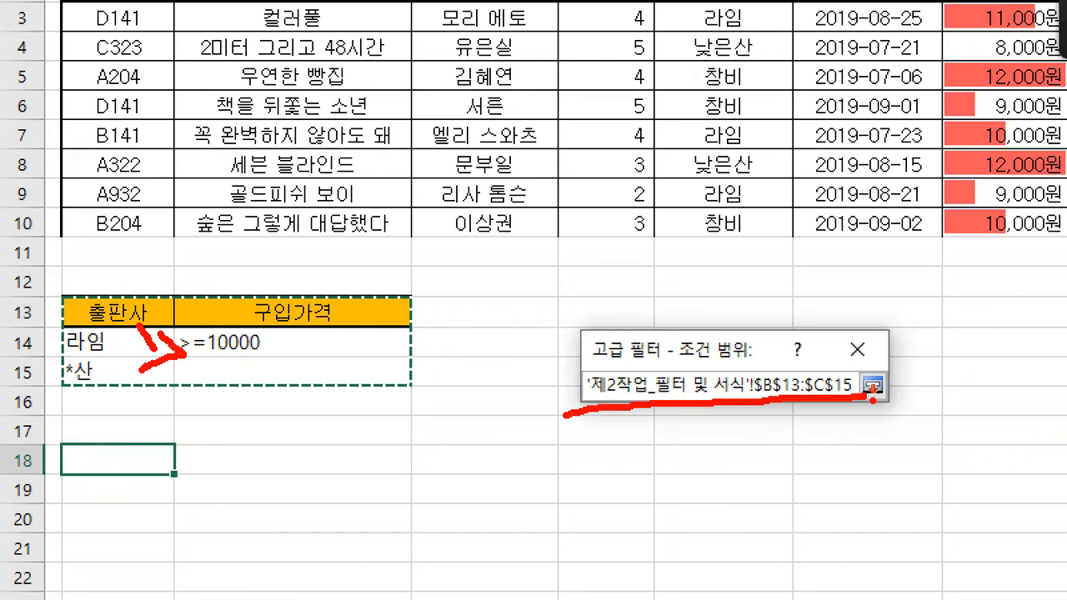
left_click_drag(333, 354, 573, 382)
left_click_drag(561, 358, 566, 399)
mouse_move(889, 406)
left_mouse_down()
mouse_move(860, 408)
mouse_move(881, 358)
mouse_move(904, 399)
mouse_move(888, 421)
left_mouse_up()
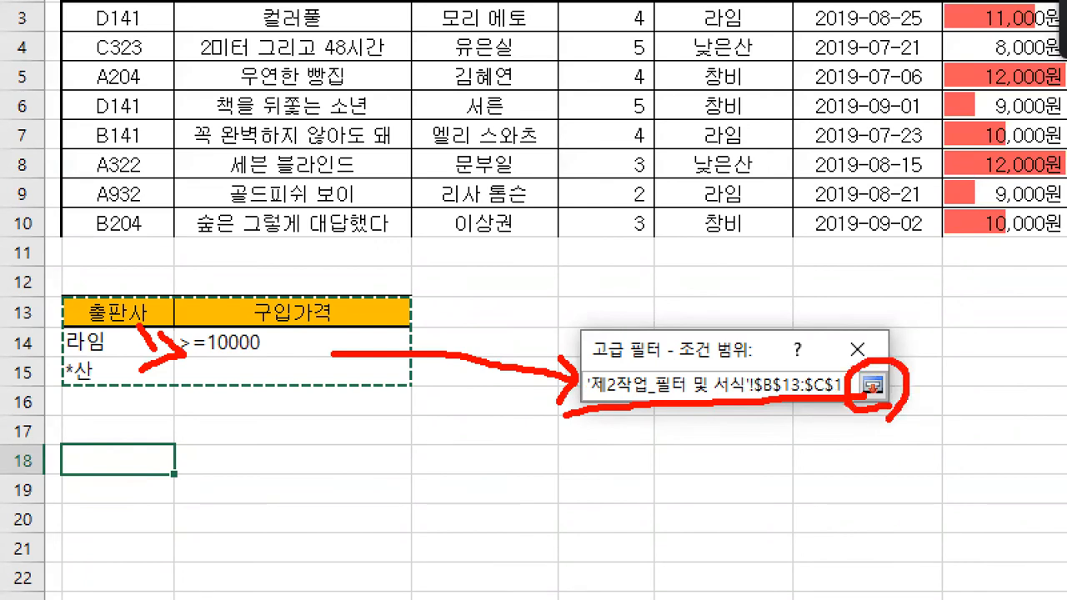
left_click_drag(904, 351, 926, 349)
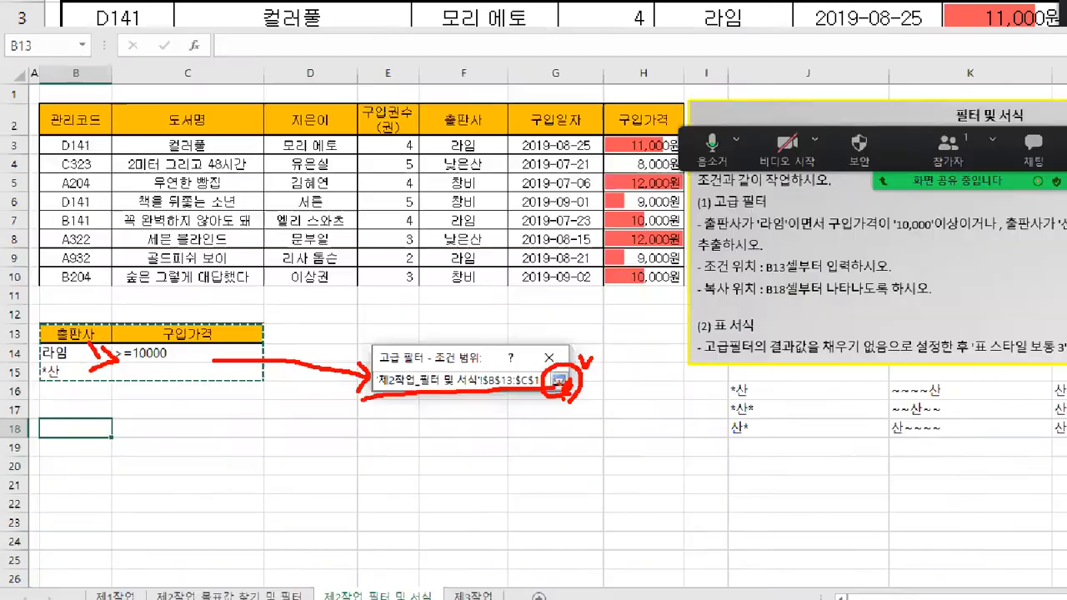
left_click(558, 379)
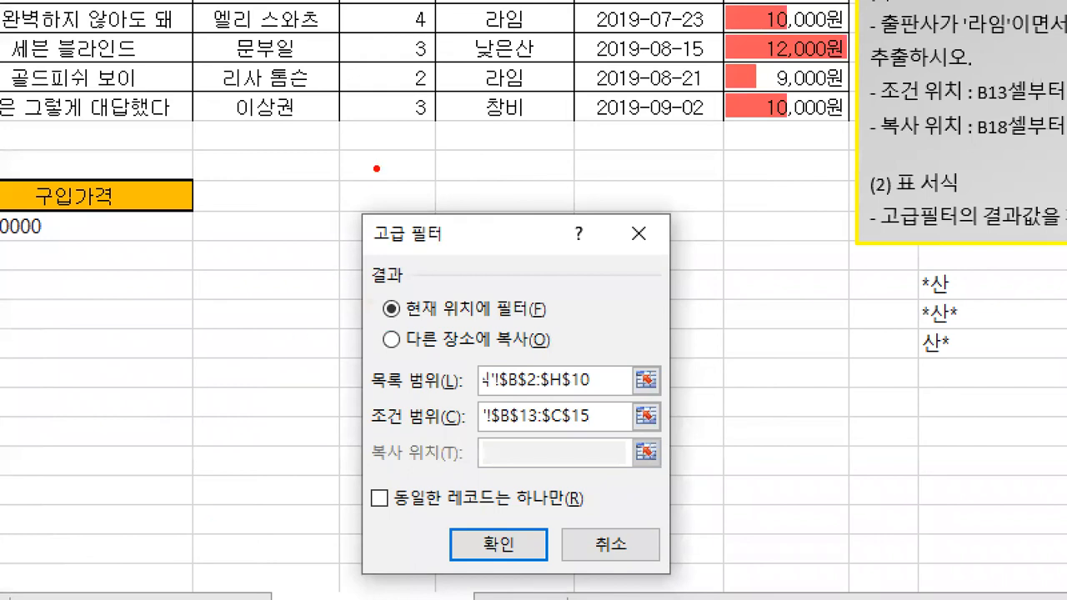
Step: Bracket the advanced filter settings, box the 복사 위치 field and mark the B18 copy location instruction in red pen
mouse_move(377, 169)
left_mouse_down()
mouse_move(351, 519)
mouse_move(380, 569)
left_mouse_up()
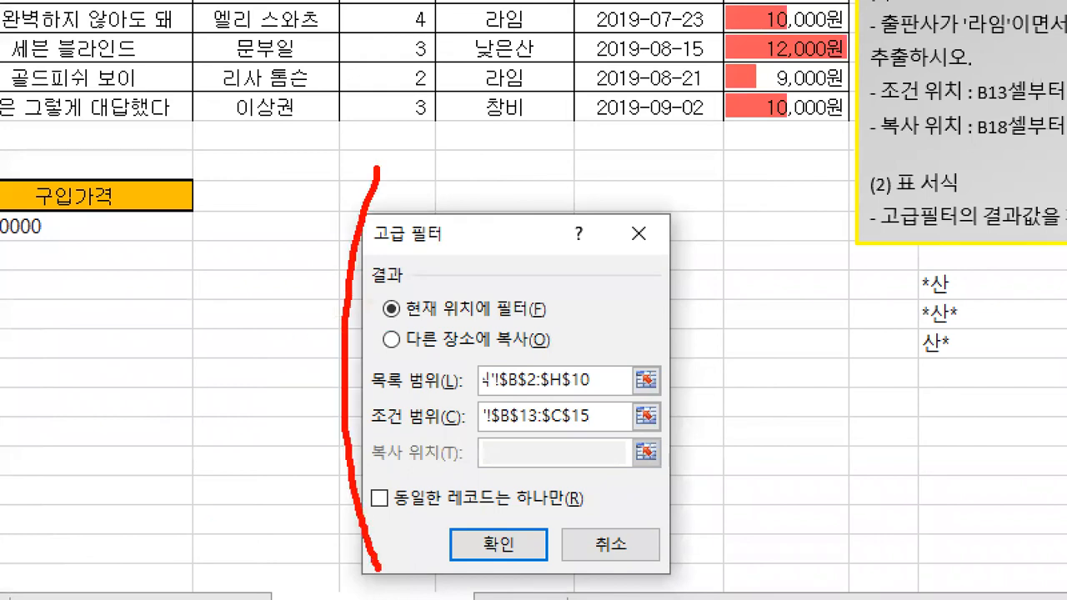
mouse_move(449, 470)
left_mouse_down()
mouse_move(609, 466)
mouse_move(582, 436)
mouse_move(482, 437)
mouse_move(485, 466)
left_mouse_up()
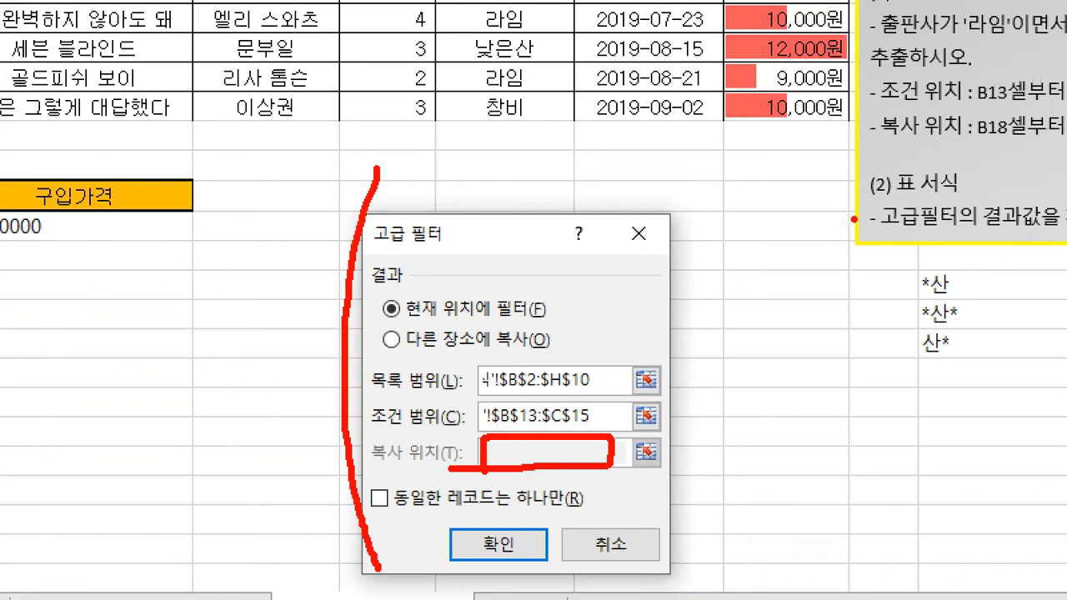
mouse_move(878, 147)
left_mouse_down()
mouse_move(1026, 148)
mouse_move(975, 114)
mouse_move(888, 138)
left_mouse_up()
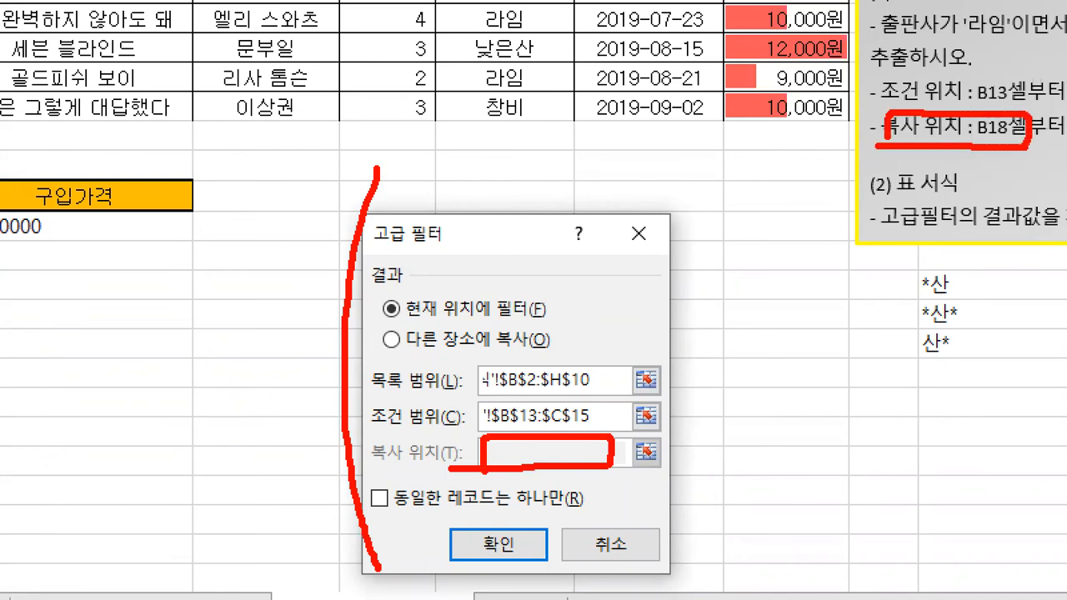
left_click_drag(364, 466, 447, 463)
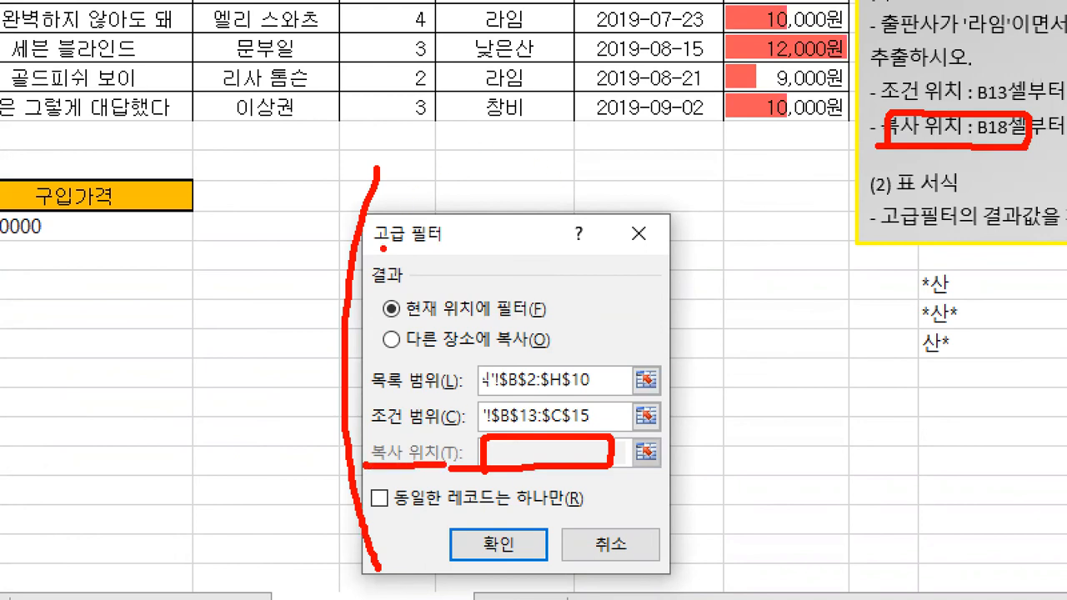
Step: Underline 결과, 현재 위치에 필터 and 다른 장소에 복사 in red pen, mark their options and emphasize B18 in the instructions
left_click_drag(367, 291, 412, 286)
left_click_drag(384, 322, 555, 320)
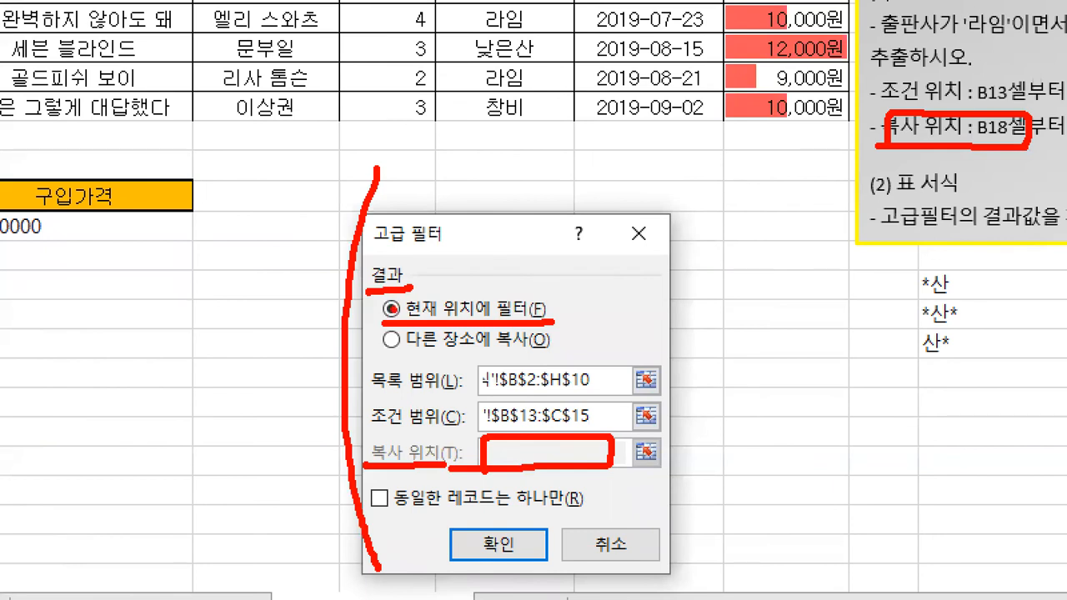
left_click_drag(968, 164, 1007, 163)
left_click_drag(473, 253, 454, 286)
mouse_move(441, 265)
left_mouse_down()
mouse_move(448, 283)
mouse_move(482, 280)
left_mouse_up()
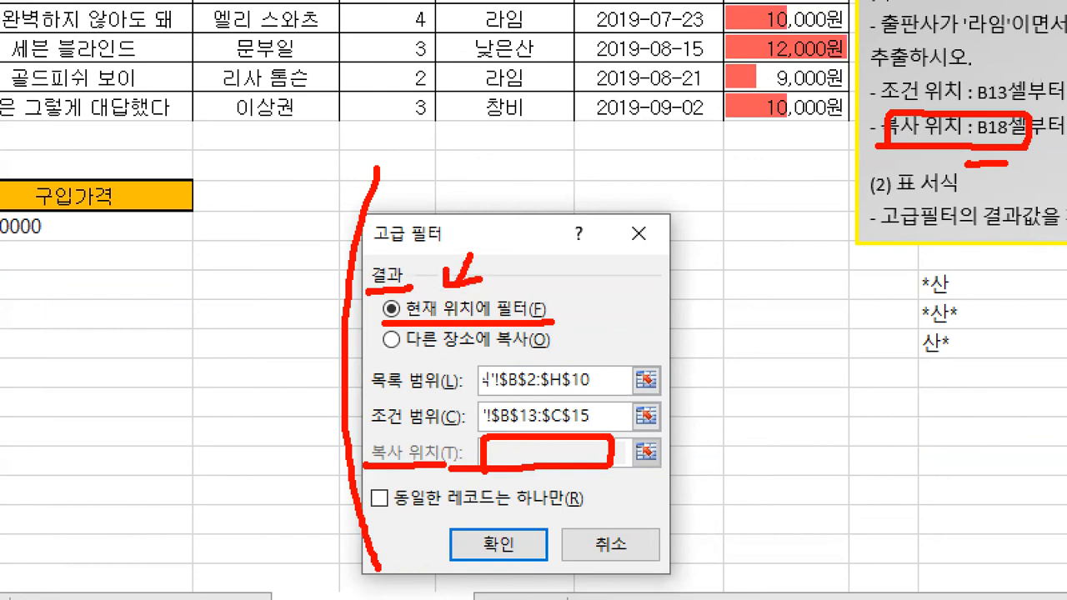
left_click_drag(989, 139, 1006, 129)
left_click_drag(382, 359, 572, 350)
left_click_drag(394, 344, 383, 332)
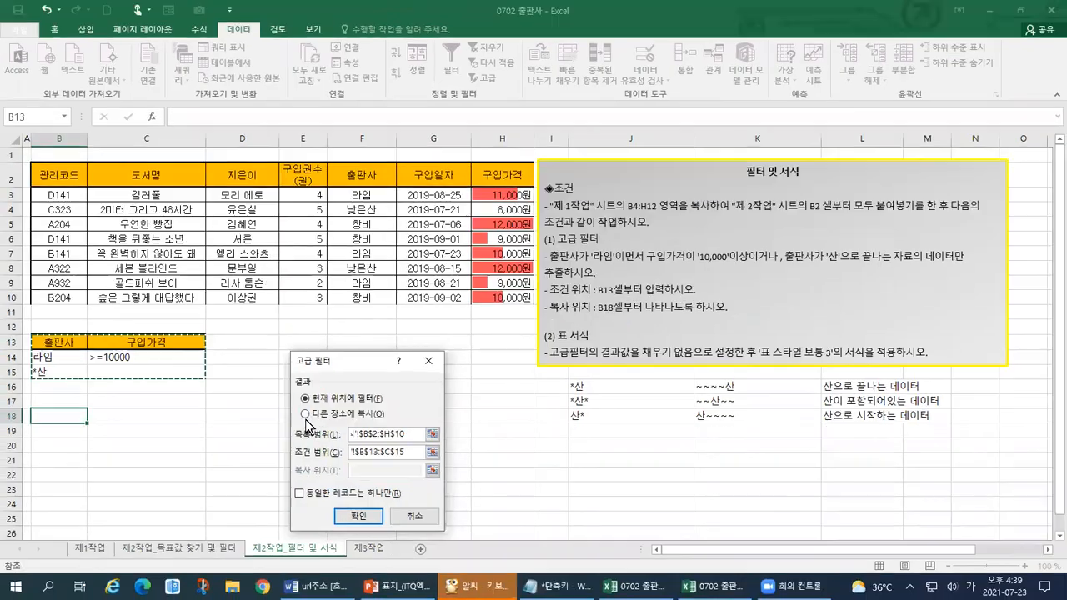
Step: Choose 다른 장소에 복사 and underline 복사 위치, its entry field and B18 in the instructions in red pen
left_click(391, 340)
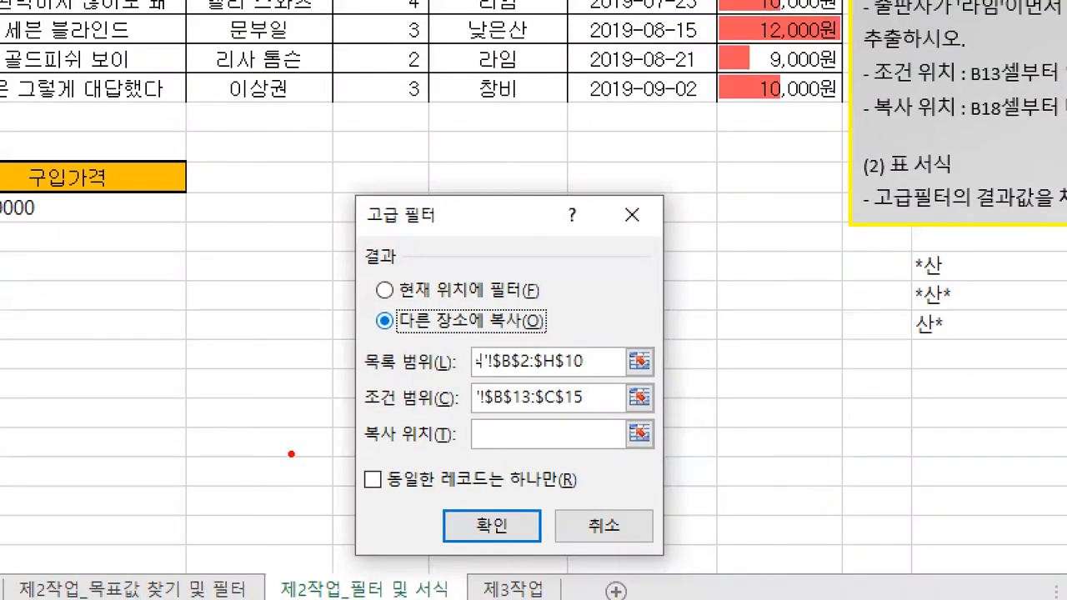
left_click_drag(360, 453, 594, 451)
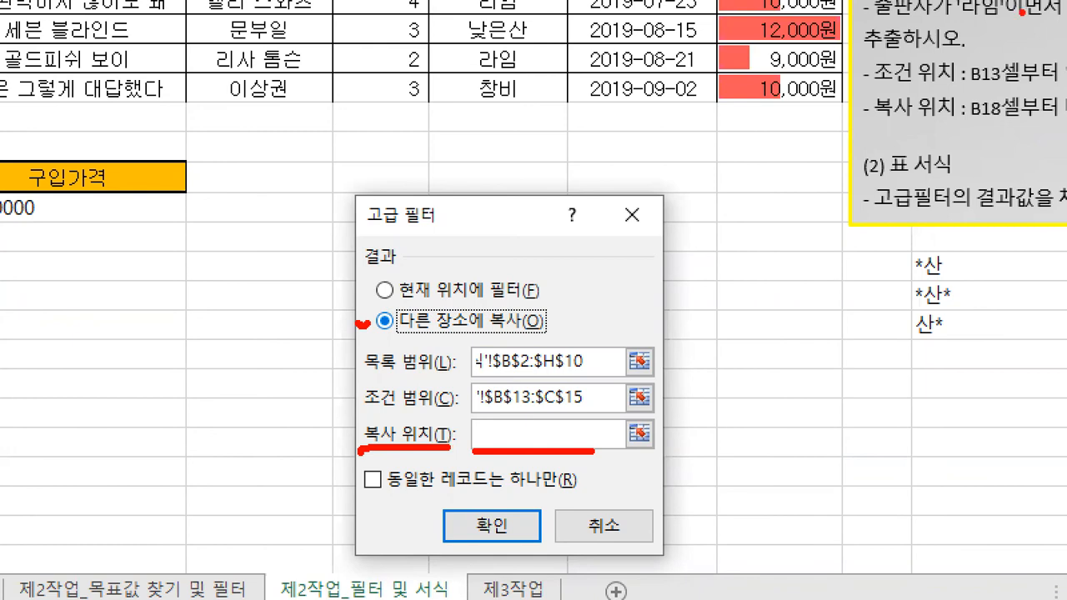
left_click_drag(973, 126, 1012, 126)
key("Escape")
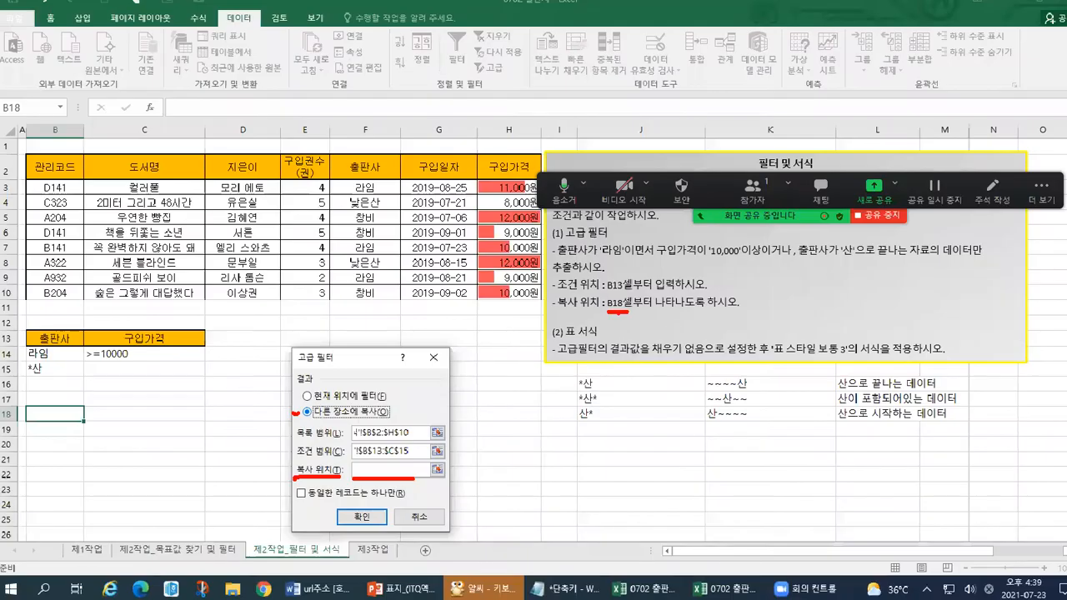
Step: Circle the 복사 위치 range selector in red pen, open it and underline its empty reference field
key("ctrl+1")
left_click(408, 490)
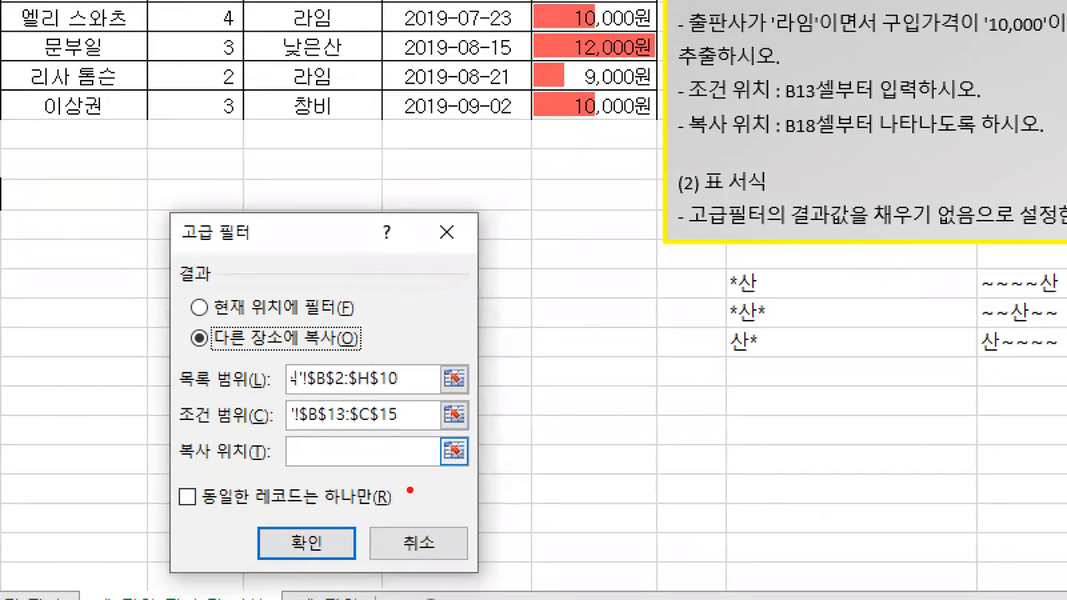
mouse_move(480, 480)
left_mouse_down()
mouse_move(429, 453)
mouse_move(480, 427)
mouse_move(450, 494)
mouse_move(429, 500)
left_mouse_up()
key("Escape")
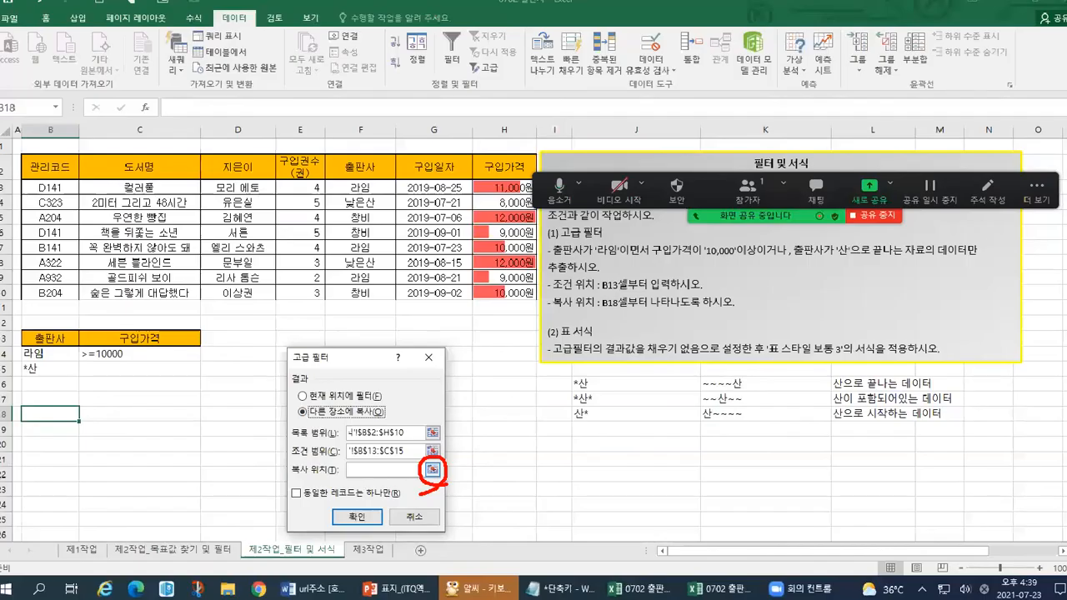
left_click(435, 471)
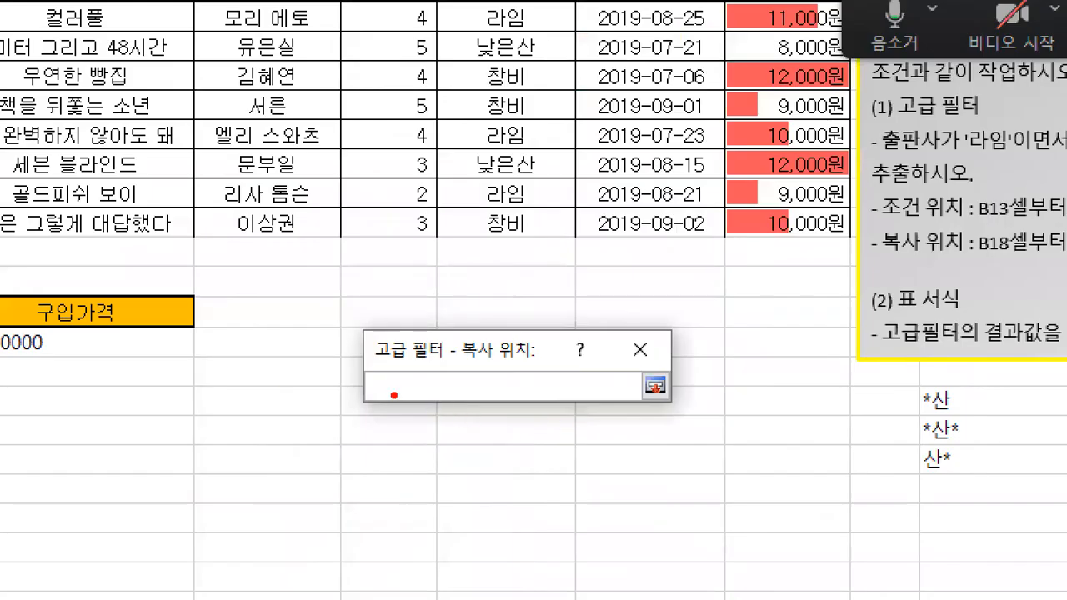
left_click_drag(293, 379, 382, 381)
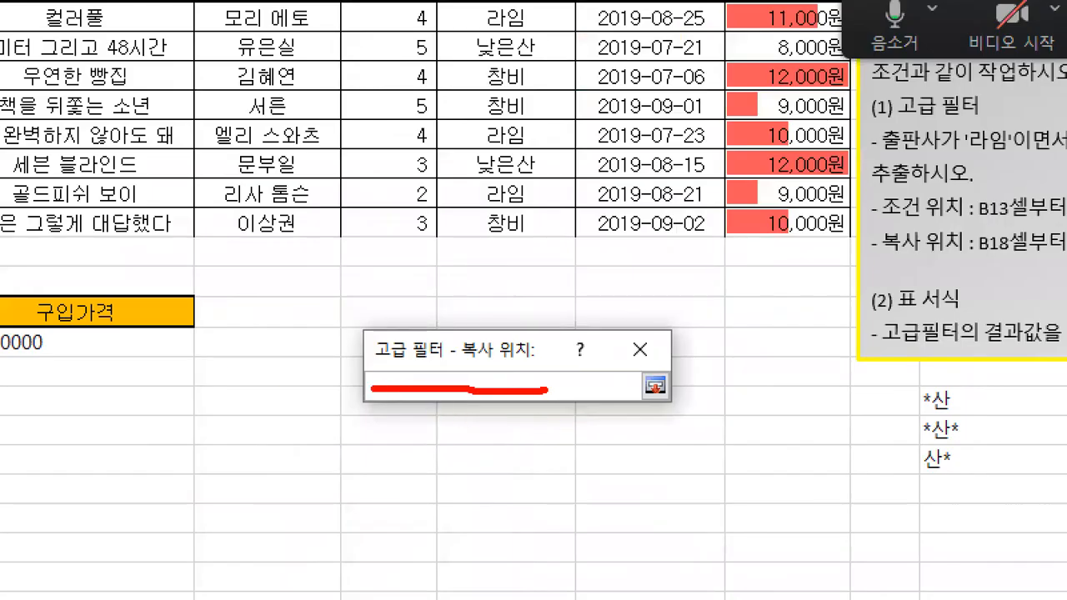
key("Escape")
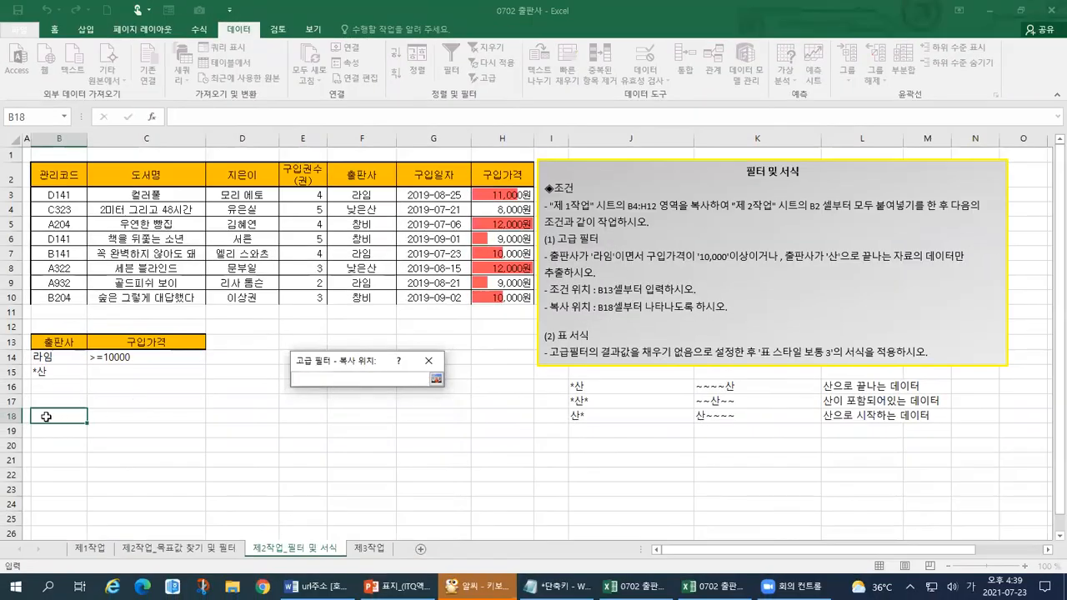
Step: Pick cell B18 as the copy location, mark the cell, underline its reference and draw a large $ sign in red pen
left_click(46, 415)
left_click_drag(98, 381, 110, 380)
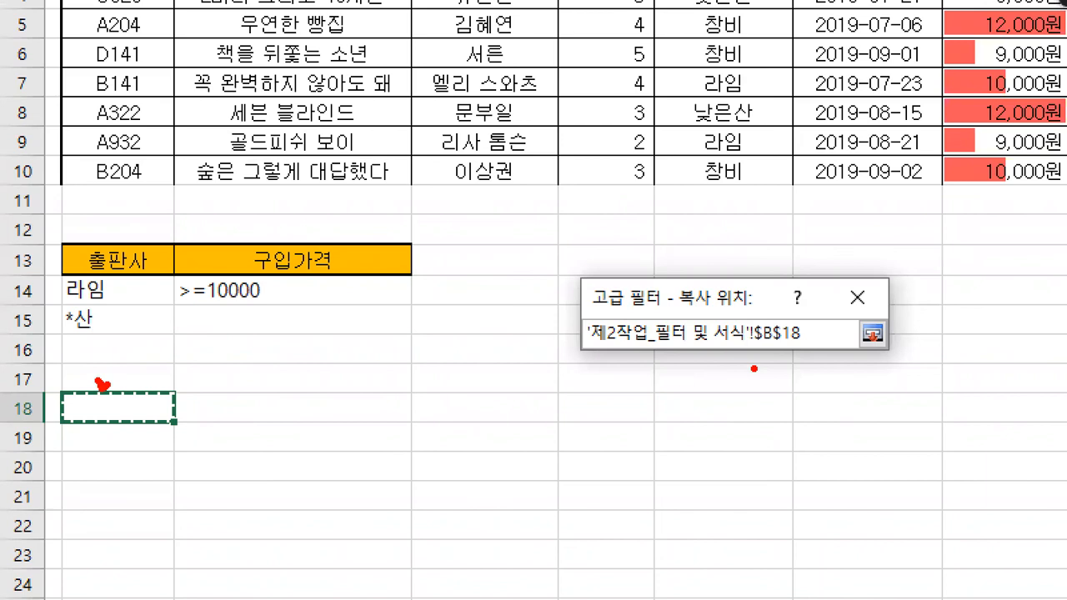
left_click_drag(578, 344, 807, 345)
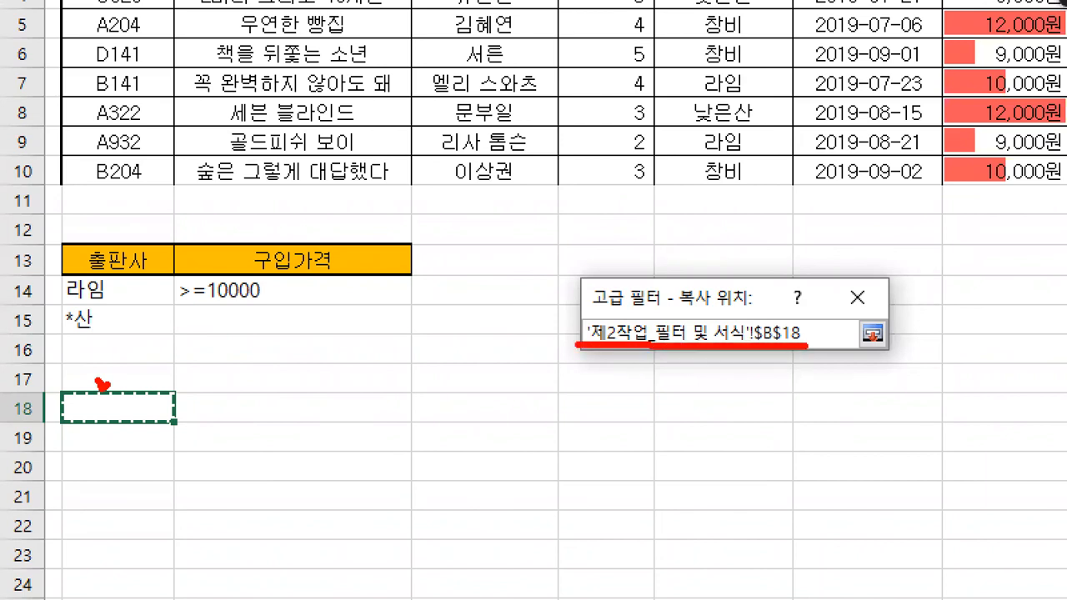
left_click_drag(759, 316, 763, 325)
mouse_move(756, 409)
left_mouse_down()
mouse_move(719, 413)
mouse_move(698, 446)
left_mouse_up()
left_click_drag(734, 369, 734, 508)
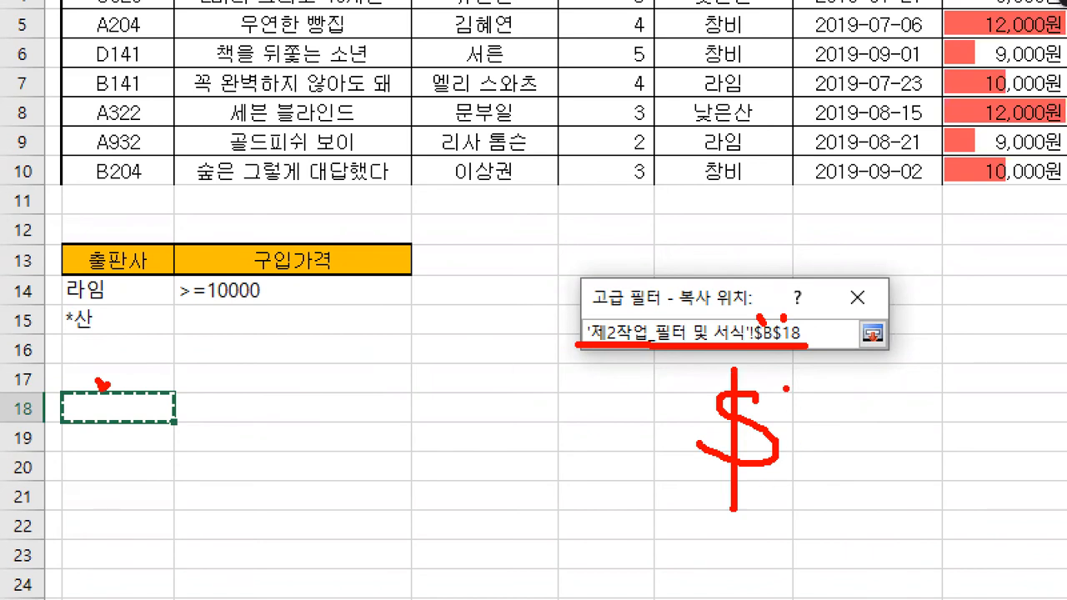
key("Escape")
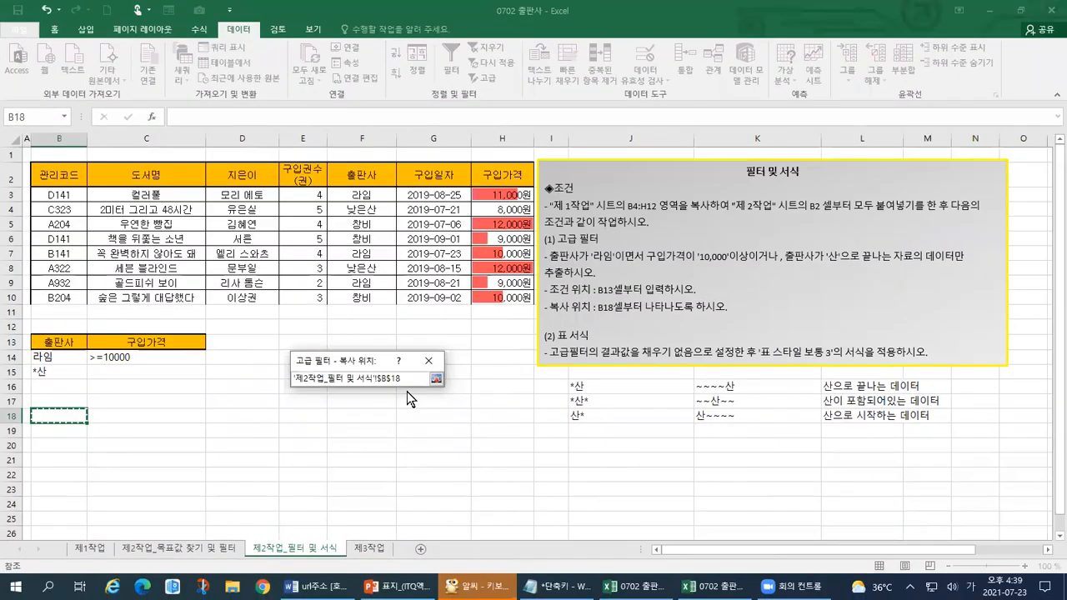
Step: Mark cell B18, circle the range selector and underline 고급 필터 in red pen, and accept $B$18 as the copy location
key("ctrl+1")
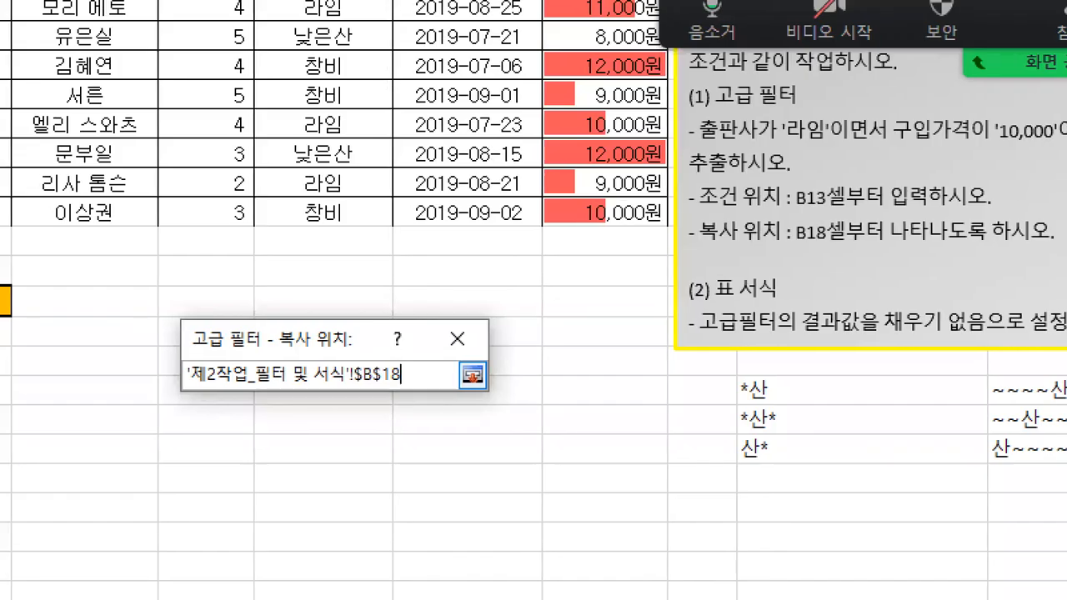
left_click(77, 410)
mouse_move(67, 380)
left_mouse_down()
mouse_move(74, 393)
mouse_move(84, 382)
left_mouse_up()
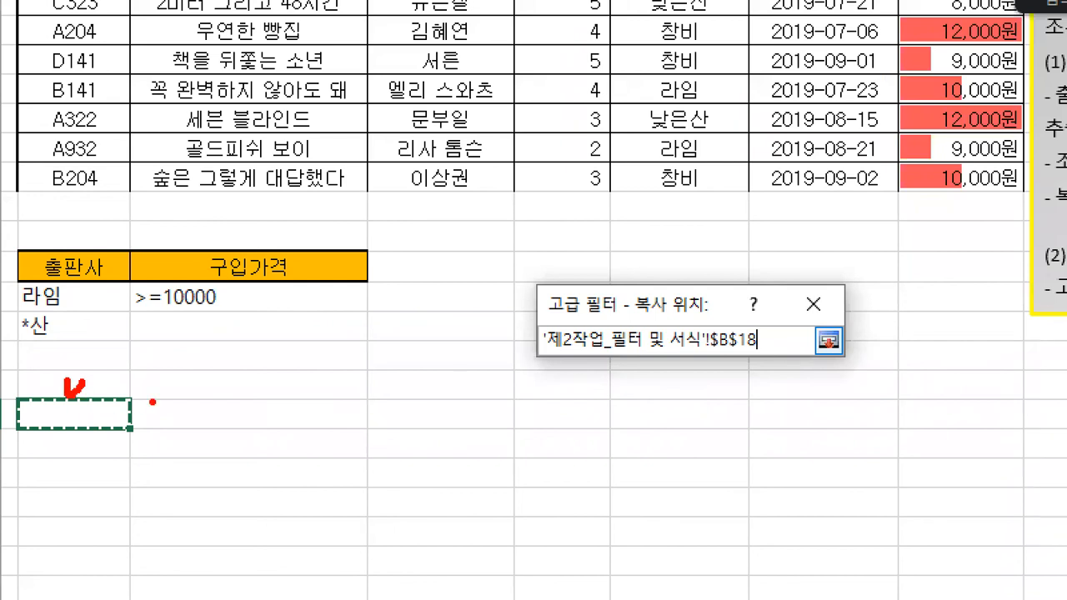
key("Escape")
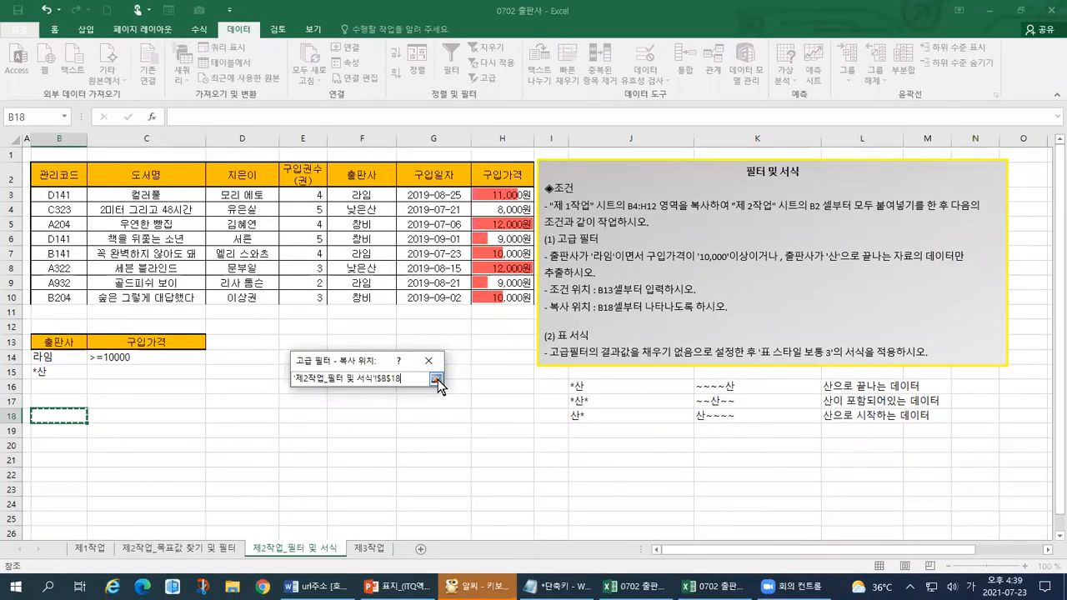
key("ctrl+1")
mouse_move(447, 384)
left_mouse_down()
mouse_move(423, 396)
mouse_move(439, 364)
mouse_move(432, 437)
left_mouse_up()
left_click_drag(143, 357, 219, 358)
key("Escape")
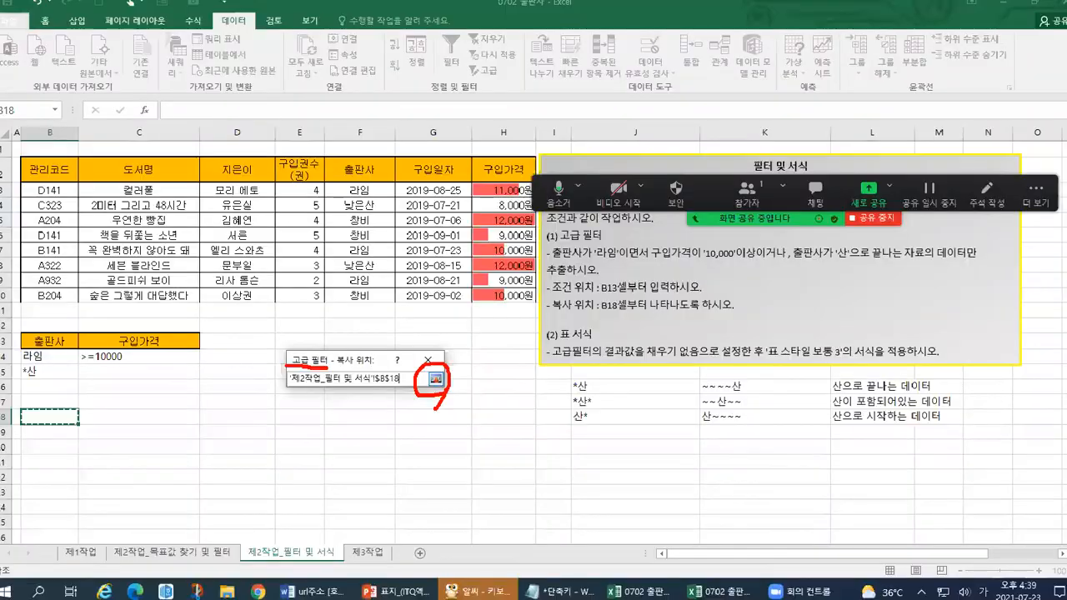
left_click(435, 378)
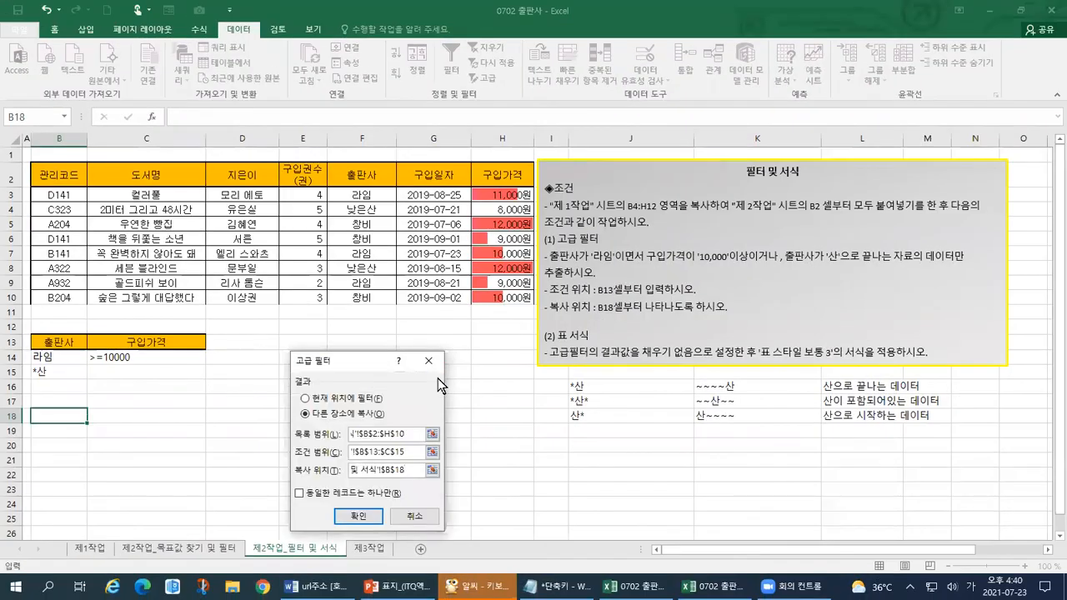
Step: Box the 목록 범위, 조건 범위 and 복사 위치 settings in red pen and circle their references
key("ctrl+1")
left_click(318, 542)
mouse_move(262, 416)
left_mouse_down()
mouse_move(398, 417)
mouse_move(601, 350)
mouse_move(334, 296)
mouse_move(249, 388)
mouse_move(250, 414)
left_mouse_up()
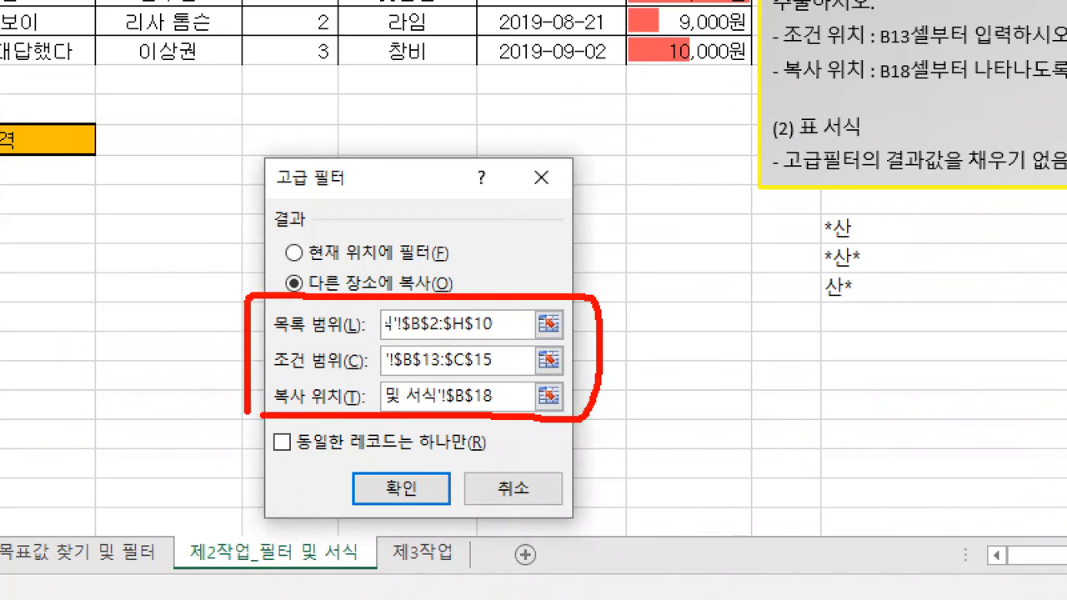
mouse_move(463, 387)
left_mouse_down()
mouse_move(390, 406)
mouse_move(452, 315)
mouse_move(477, 393)
left_mouse_up()
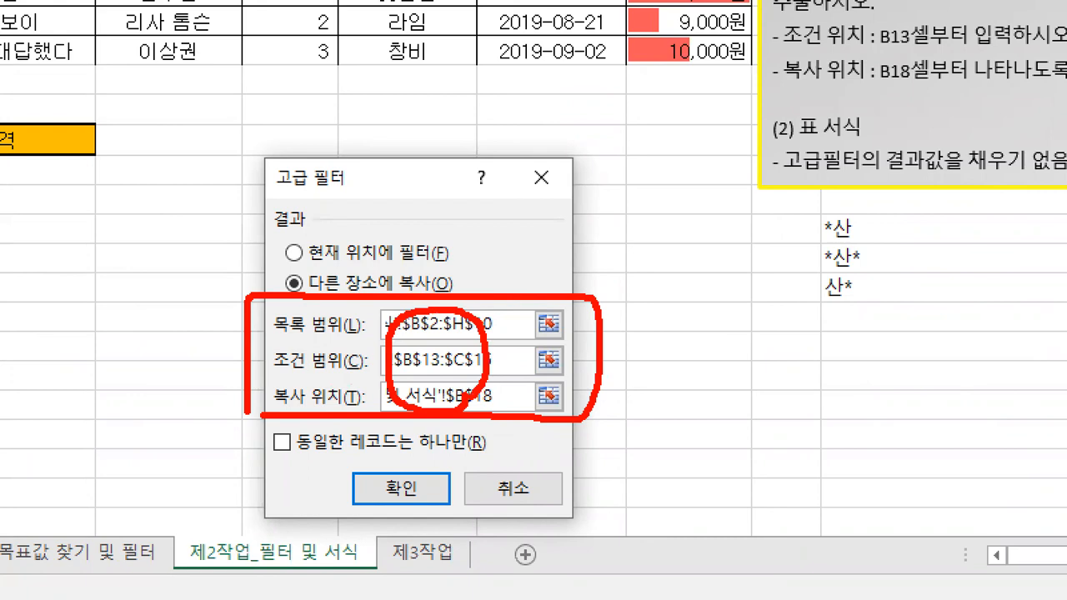
Step: Mark 다른 장소에 복사, 확인 and the B18 instruction in red pen, and run the advanced filter
left_click_drag(271, 276, 293, 277)
left_click_drag(850, 105, 970, 87)
left_click_drag(489, 260, 465, 283)
mouse_move(464, 265)
left_mouse_down()
mouse_move(465, 284)
mouse_move(487, 283)
left_mouse_up()
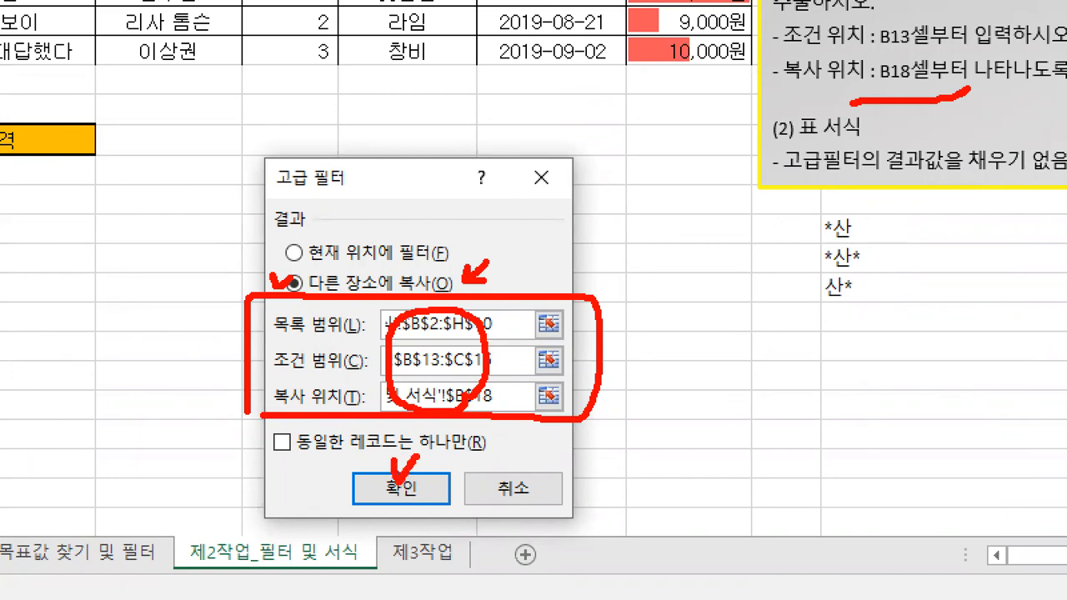
key("Escape")
left_click(359, 517)
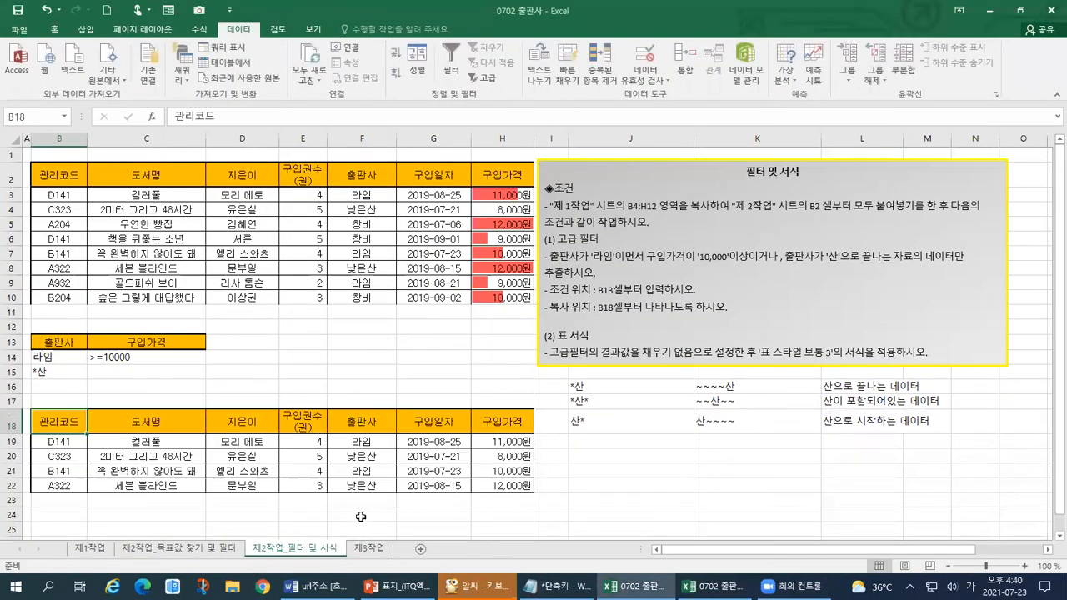
Step: Circle the criteria table at B13:C15 and outline the extracted results from B18 in red pen
key("ctrl+1")
mouse_move(80, 155)
left_mouse_down()
mouse_move(46, 242)
mouse_move(396, 263)
mouse_move(175, 154)
mouse_move(80, 155)
left_mouse_up()
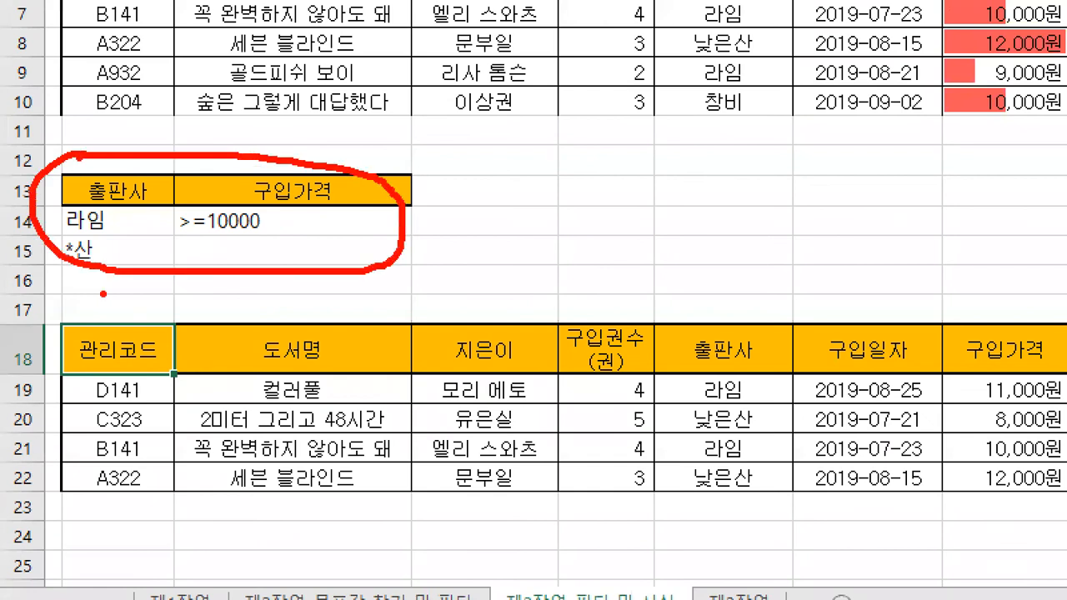
mouse_move(61, 305)
left_mouse_down()
mouse_move(35, 388)
mouse_move(51, 517)
mouse_move(580, 541)
mouse_move(1066, 410)
mouse_move(644, 293)
mouse_move(37, 293)
left_mouse_up()
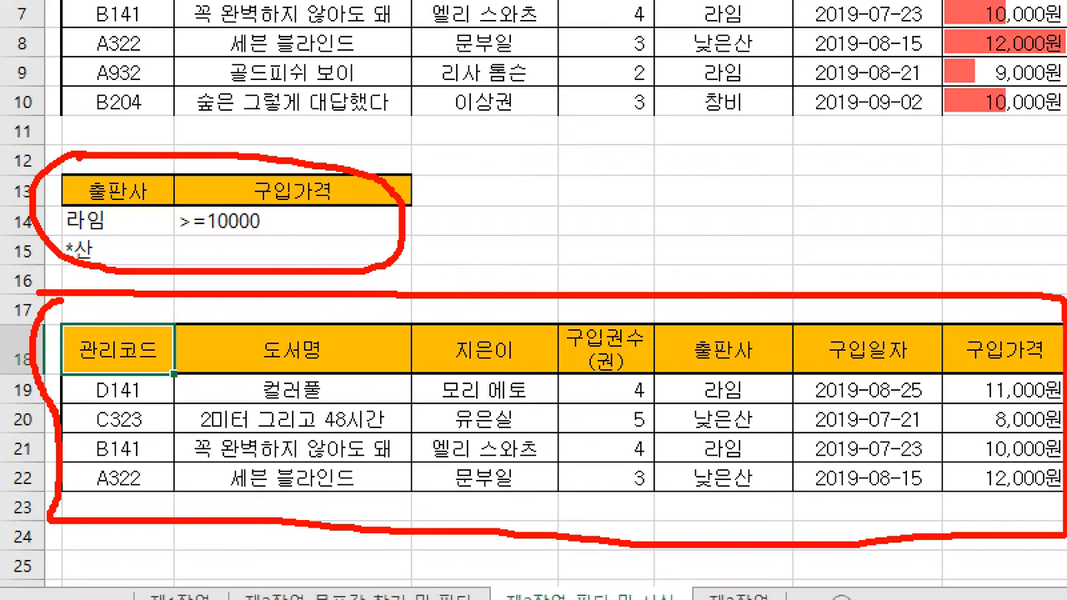
key("Escape")
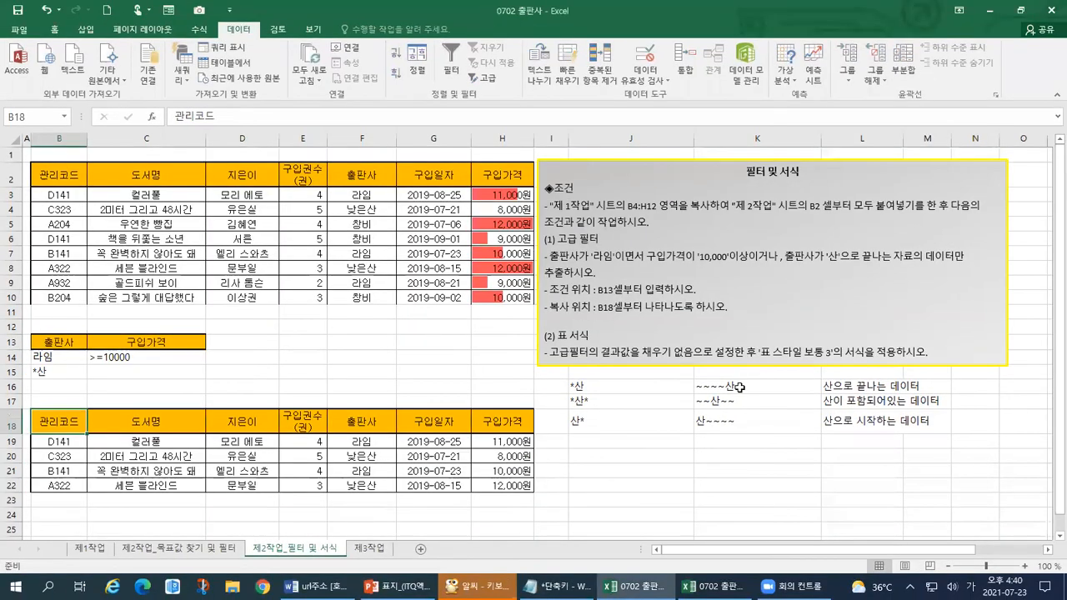
Step: Underline the fill removal and 표 스타일 보통 3 parts of the 표 서식 instruction in red pen, separating them with a slash
key("ctrl+1")
left_click(738, 353)
left_click_drag(321, 405, 619, 398)
left_click_drag(775, 303, 707, 434)
mouse_move(756, 390)
left_mouse_down()
mouse_move(941, 395)
mouse_move(1048, 385)
left_mouse_up()
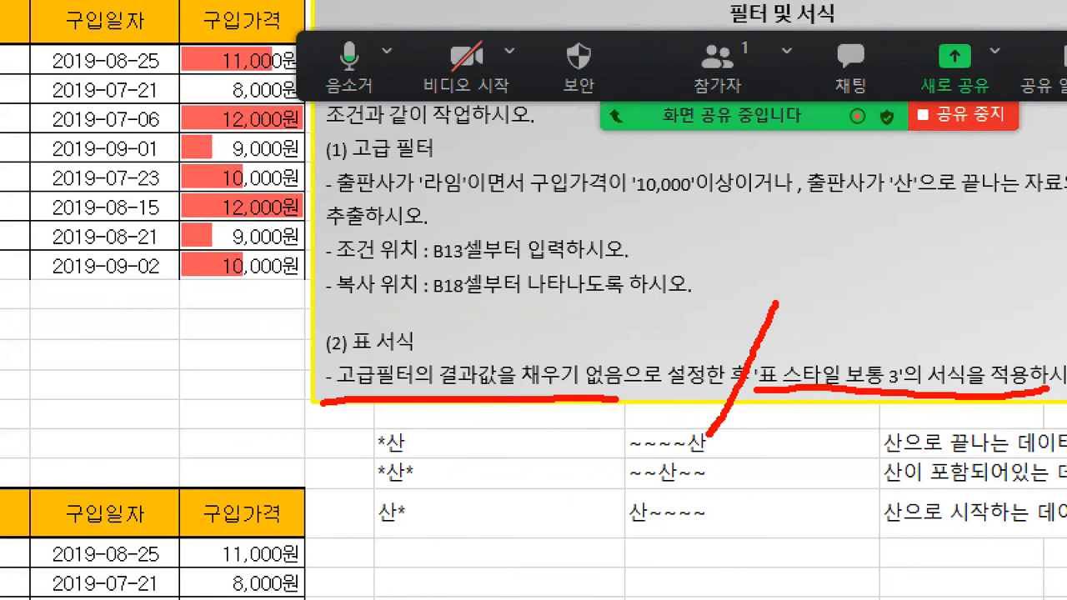
mouse_move(544, 323)
left_mouse_down()
mouse_move(544, 350)
mouse_move(567, 342)
left_mouse_up()
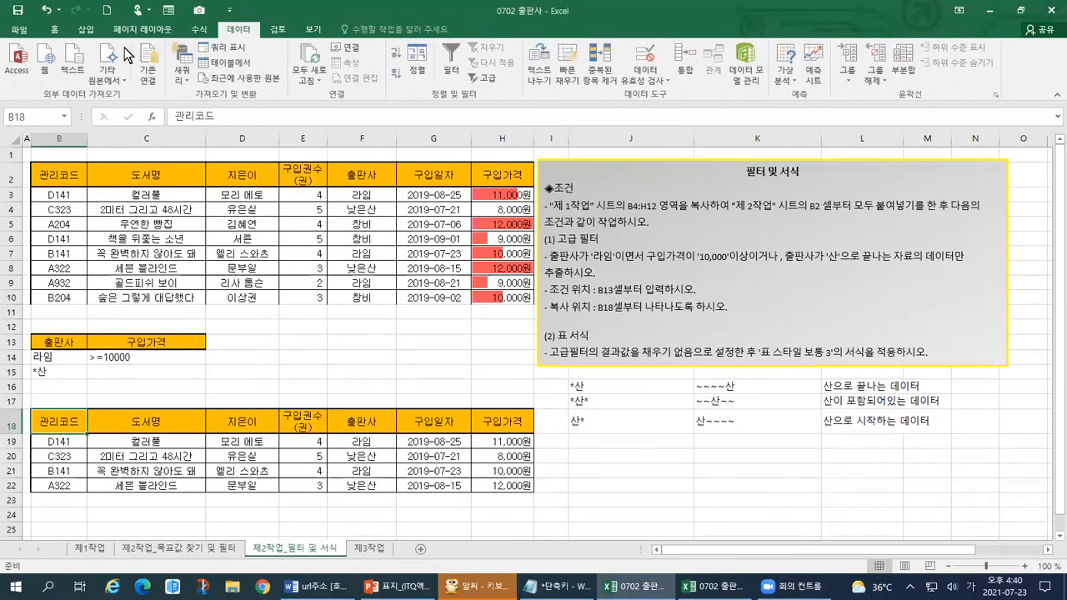
Step: Select the extracted results B18:H22 and draw a red arrow from the 관리코드 header across to the 구입가격 column
left_click(57, 32)
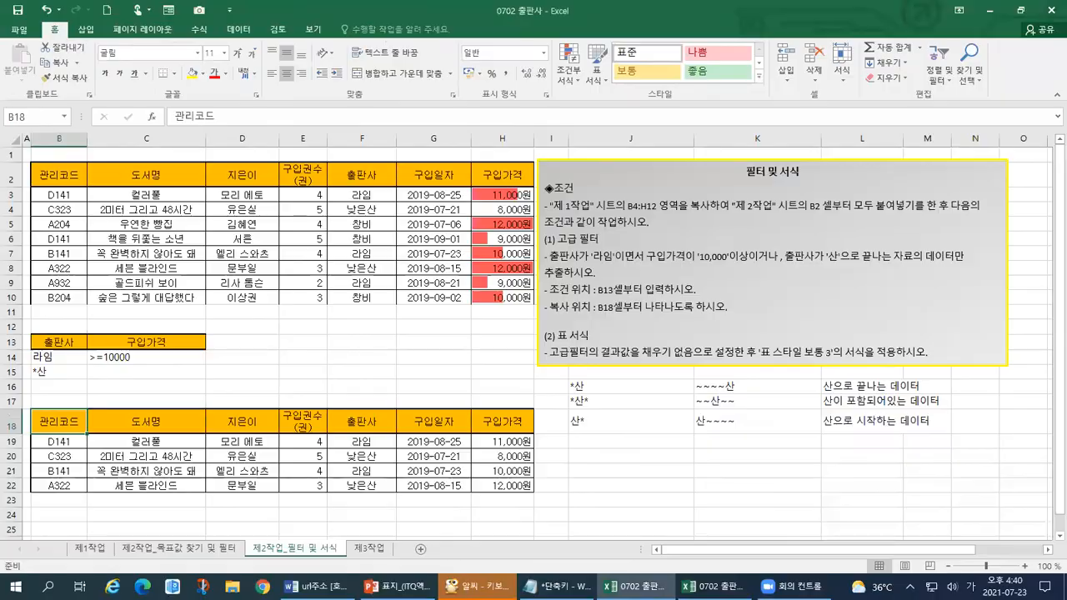
mouse_move(513, 63)
left_mouse_down()
mouse_move(435, 79)
mouse_move(513, 125)
mouse_move(508, 134)
left_mouse_up()
mouse_move(118, 69)
left_mouse_down()
mouse_move(77, 78)
mouse_move(137, 23)
mouse_move(125, 82)
left_mouse_up()
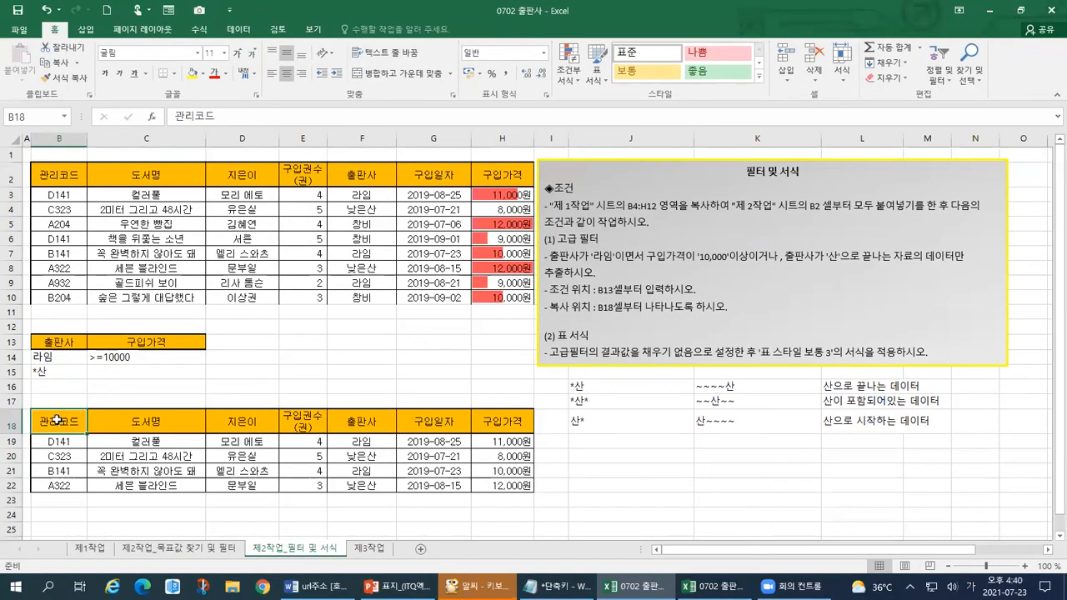
mouse_move(56, 421)
left_mouse_down()
mouse_move(383, 485)
mouse_move(501, 486)
left_mouse_up()
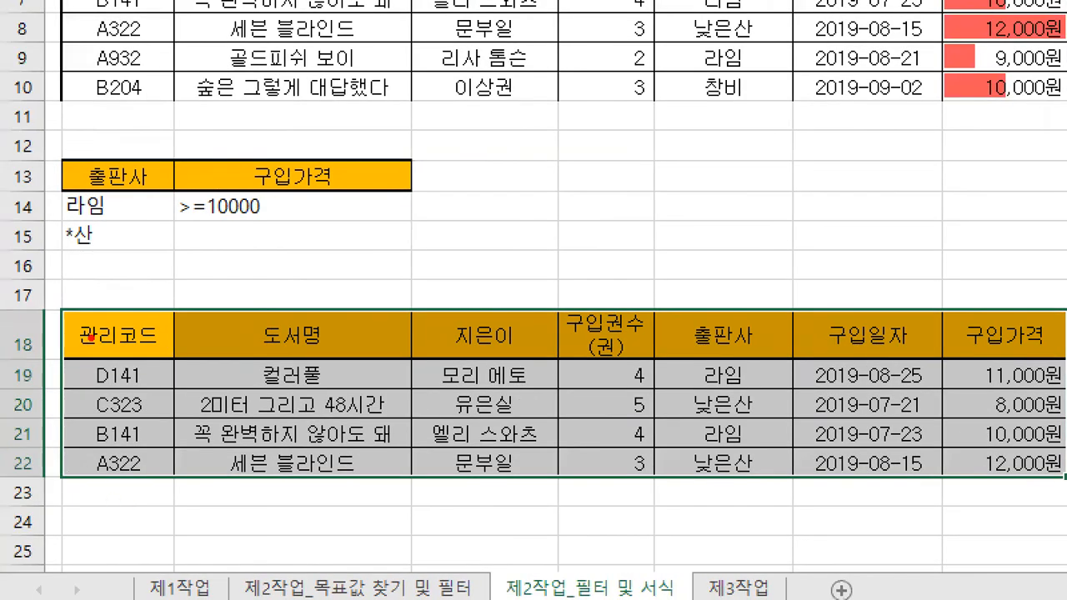
left_click_drag(48, 426, 428, 462)
left_click_drag(855, 415, 1031, 426)
left_click_drag(1019, 387, 997, 464)
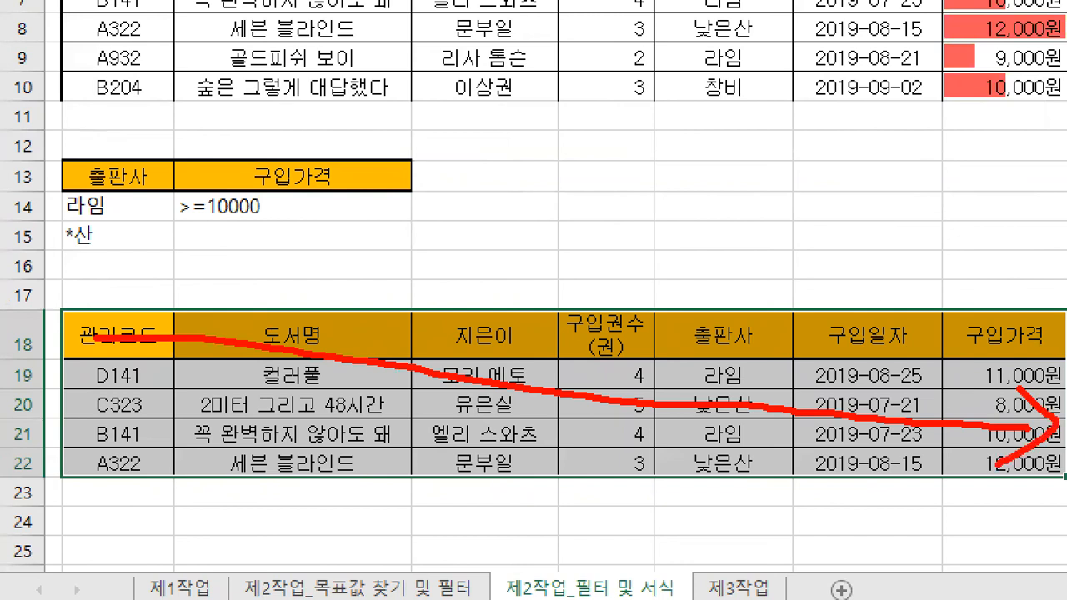
Step: Add short red pen strokes and underline 채우기 없음 in the 표 서식 instruction
mouse_move(191, 318)
left_mouse_down()
mouse_move(193, 334)
mouse_move(211, 336)
left_mouse_up()
left_click_drag(238, 320, 241, 336)
left_click_drag(270, 316, 270, 334)
mouse_move(290, 332)
left_mouse_down()
mouse_move(293, 314)
mouse_move(319, 352)
mouse_move(351, 343)
left_mouse_up()
mouse_move(355, 320)
left_mouse_down()
mouse_move(367, 345)
mouse_move(383, 345)
left_mouse_up()
left_click_drag(389, 323, 396, 334)
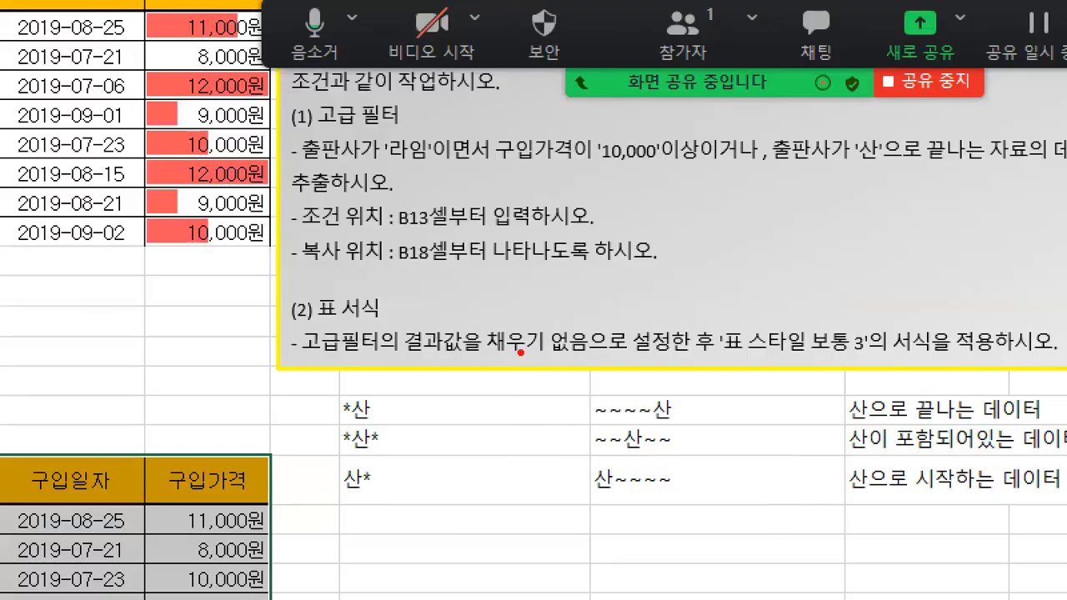
left_click_drag(460, 364, 556, 358)
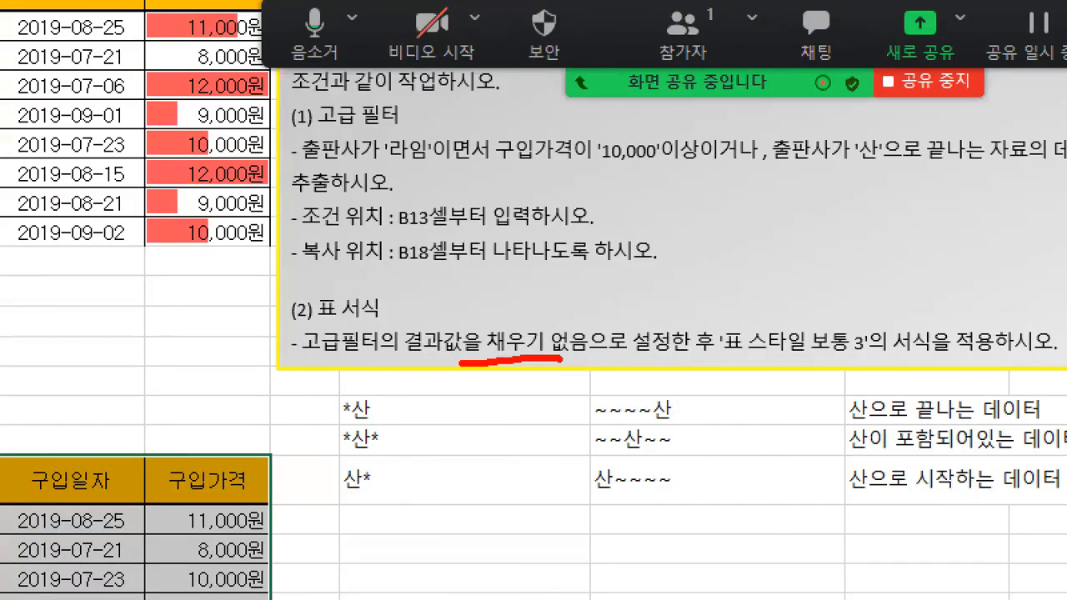
key("Escape")
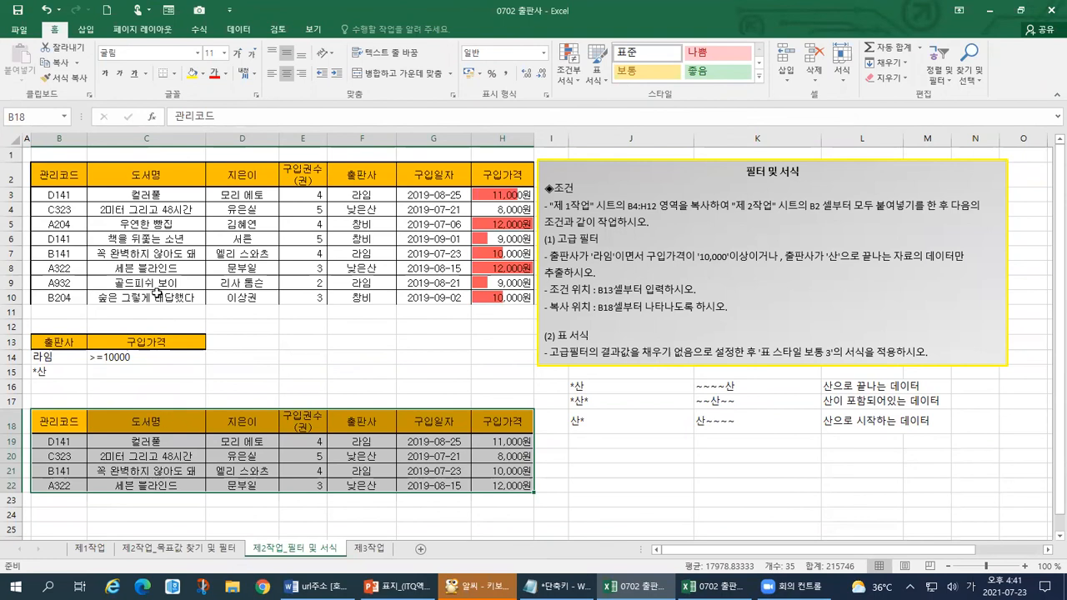
left_click(203, 74)
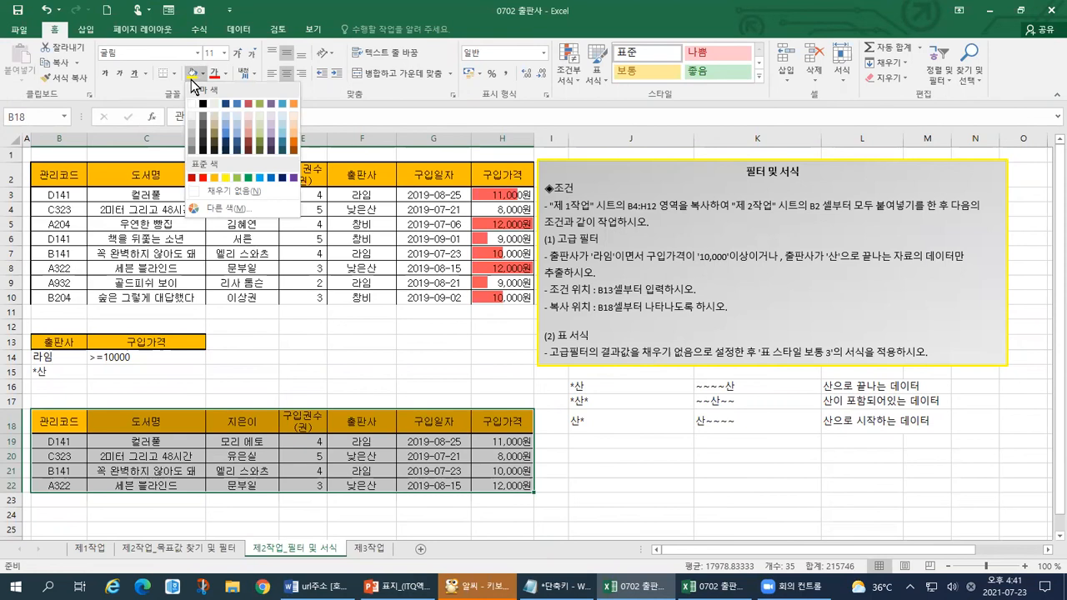
left_click(311, 109)
left_click(193, 75)
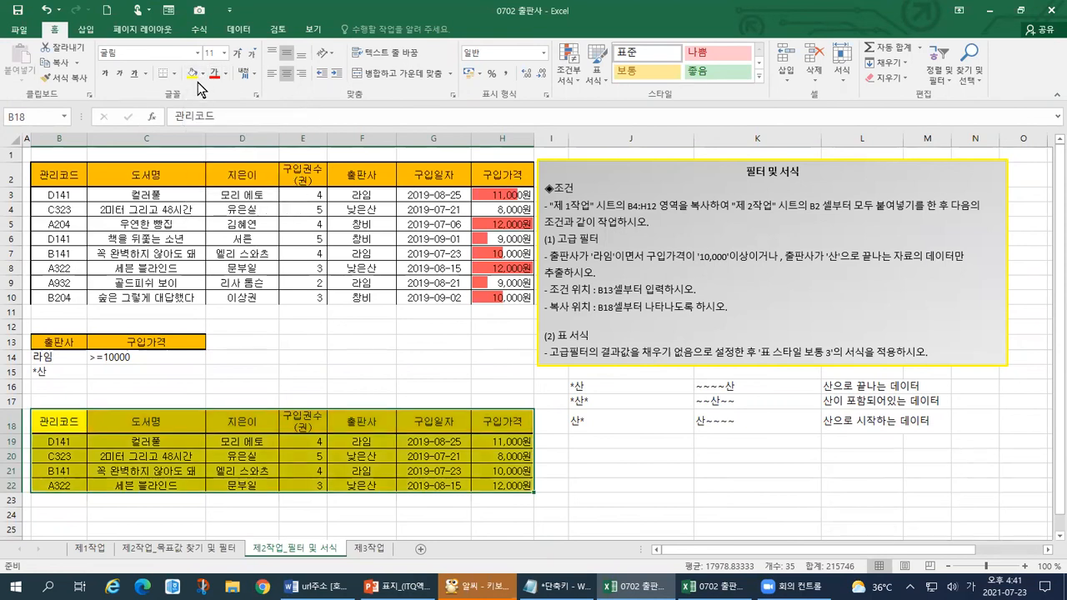
key("ctrl+z")
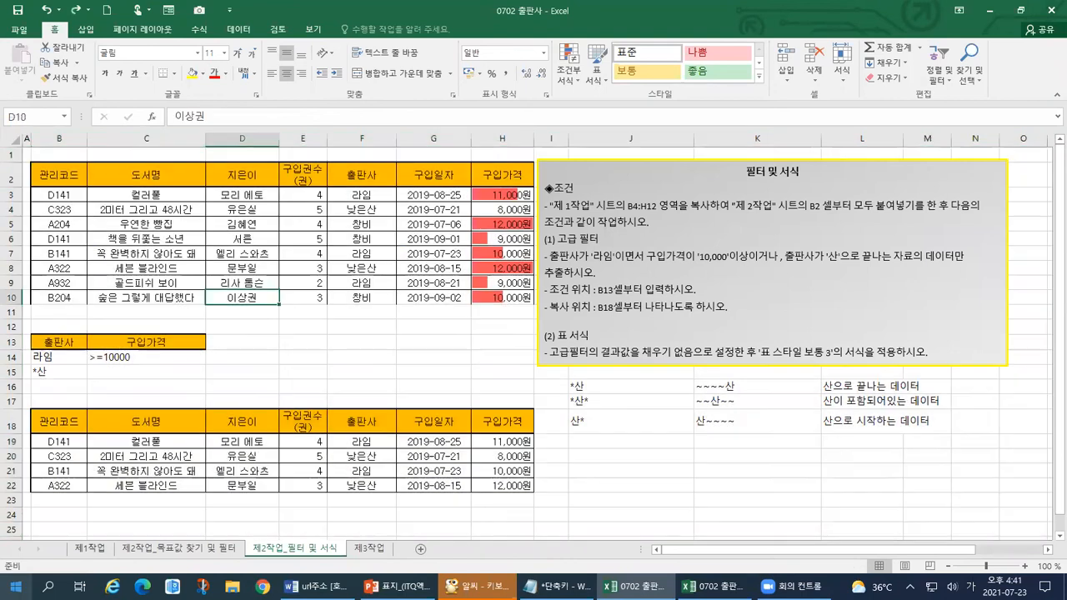
left_click(241, 297)
Step: Select the extracted results B18:H22, show the fill colours, and mark 홈, the fill colour tool and 채우기 없음 in red pen
left_click_drag(67, 423, 509, 487)
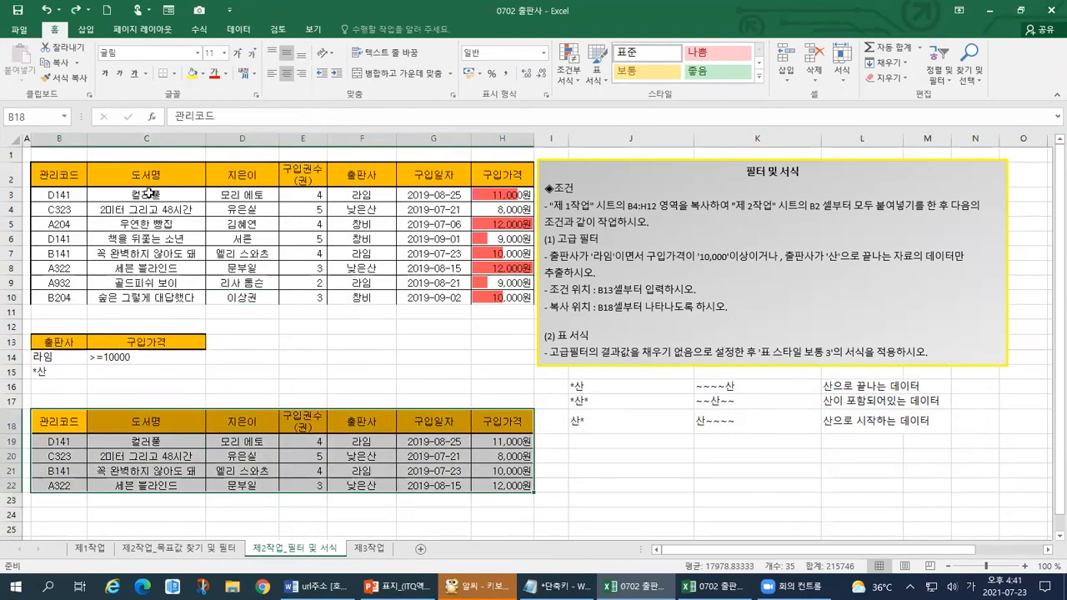
key("ctrl+q")
left_click(203, 73)
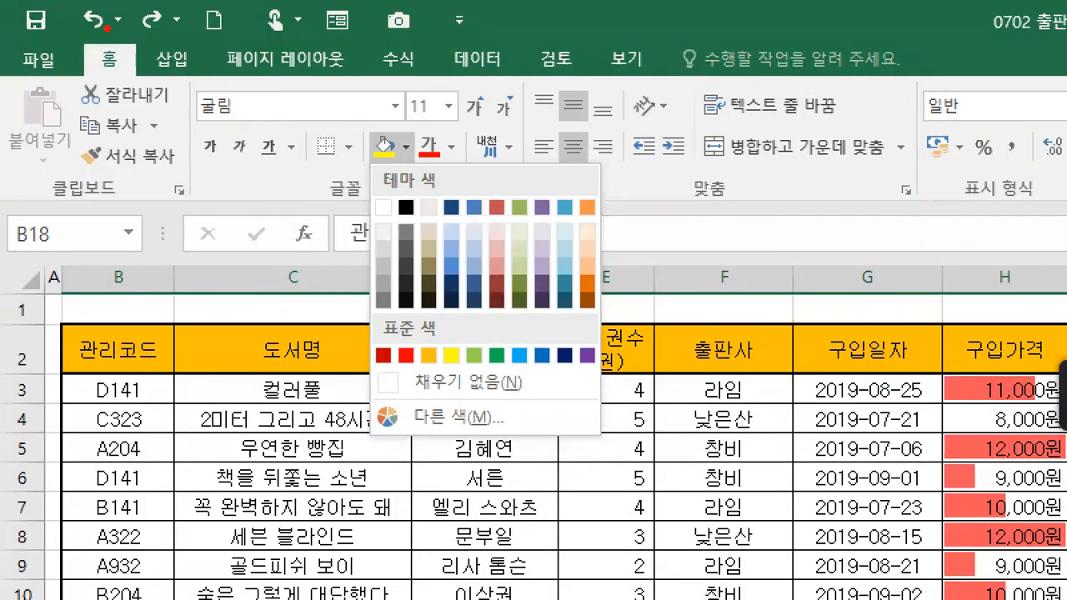
mouse_move(143, 84)
left_mouse_down()
mouse_move(86, 36)
mouse_move(114, 98)
left_mouse_up()
mouse_move(418, 162)
left_mouse_down()
mouse_move(394, 171)
mouse_move(360, 150)
mouse_move(417, 117)
mouse_move(427, 166)
left_mouse_up()
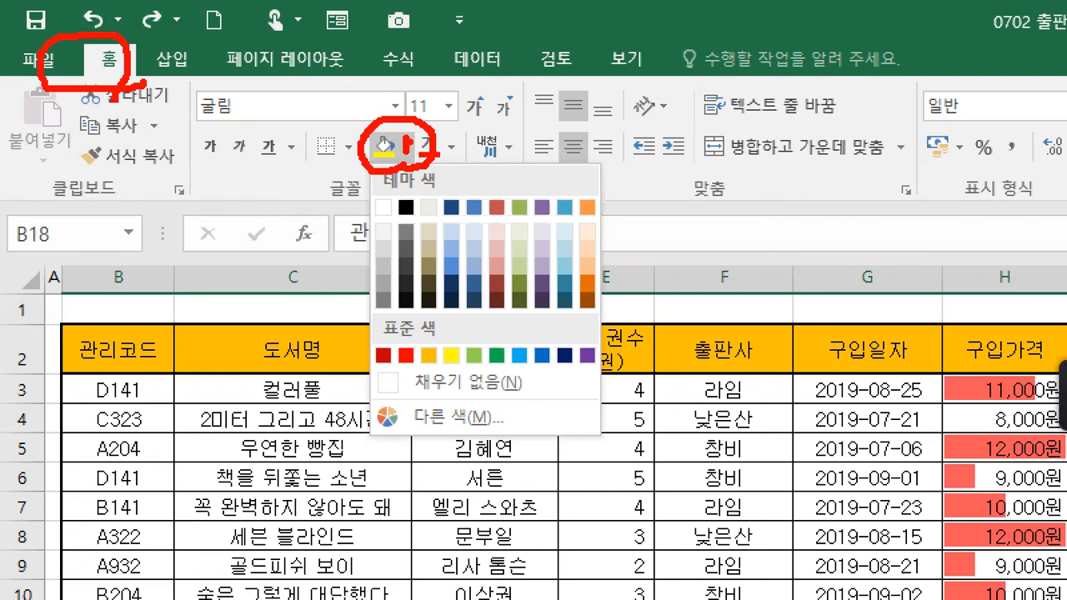
mouse_move(383, 401)
left_mouse_down()
mouse_move(568, 353)
mouse_move(364, 393)
mouse_move(400, 400)
left_mouse_up()
left_click_drag(544, 369, 569, 362)
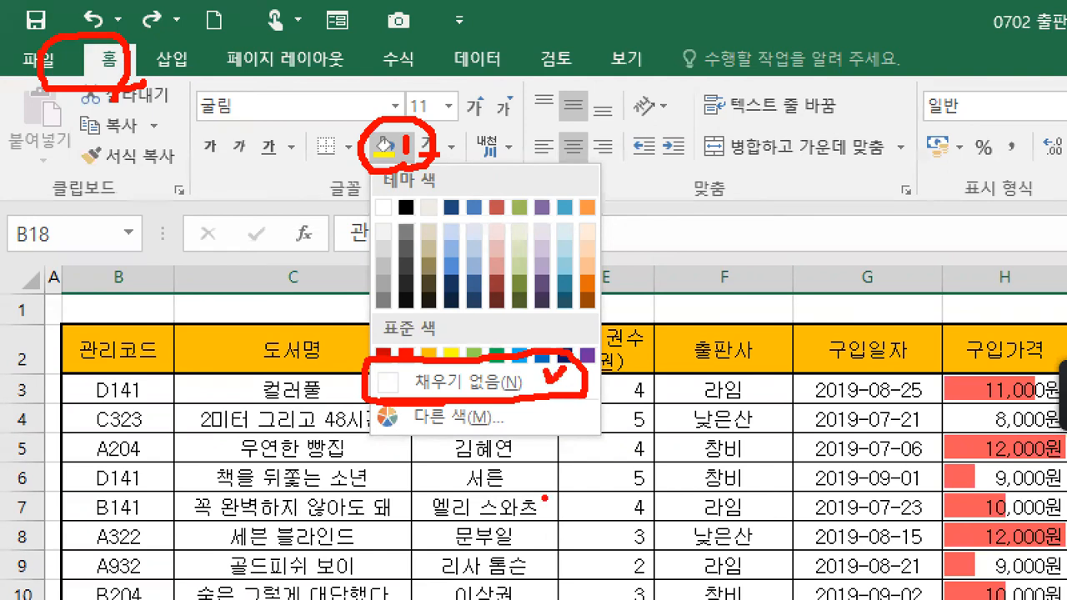
Step: Add red pen check marks at 홈, the fill colour tool and 채우기 없음, and connect the last two with a curved line
left_click_drag(76, 56, 107, 50)
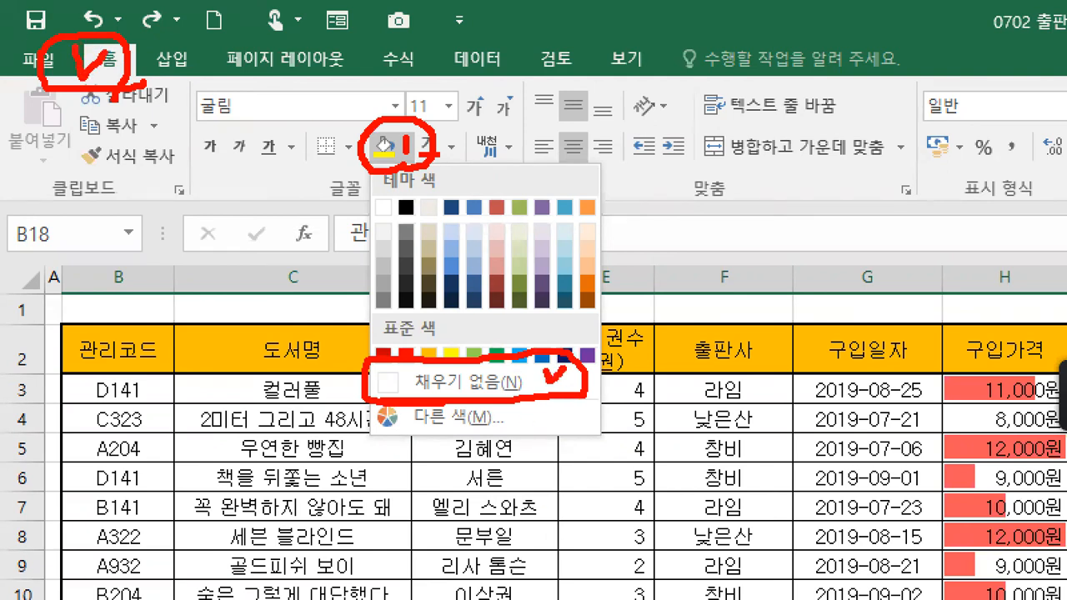
left_click_drag(392, 112, 407, 94)
mouse_move(383, 159)
left_mouse_down()
mouse_move(347, 275)
mouse_move(404, 431)
left_mouse_up()
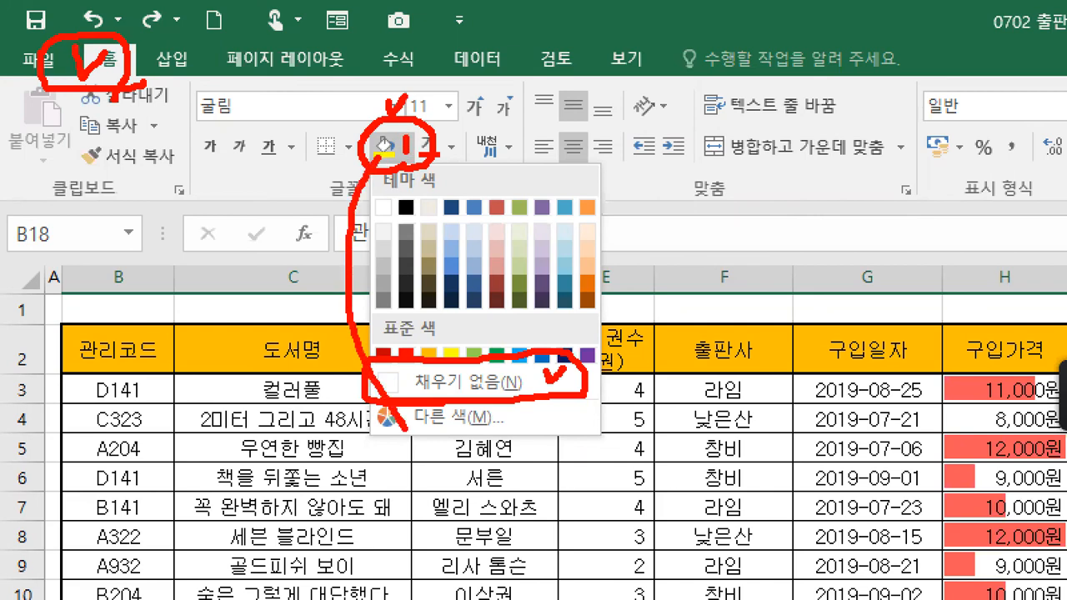
mouse_move(517, 369)
left_mouse_down()
mouse_move(526, 379)
mouse_move(534, 366)
left_mouse_up()
key("Escape")
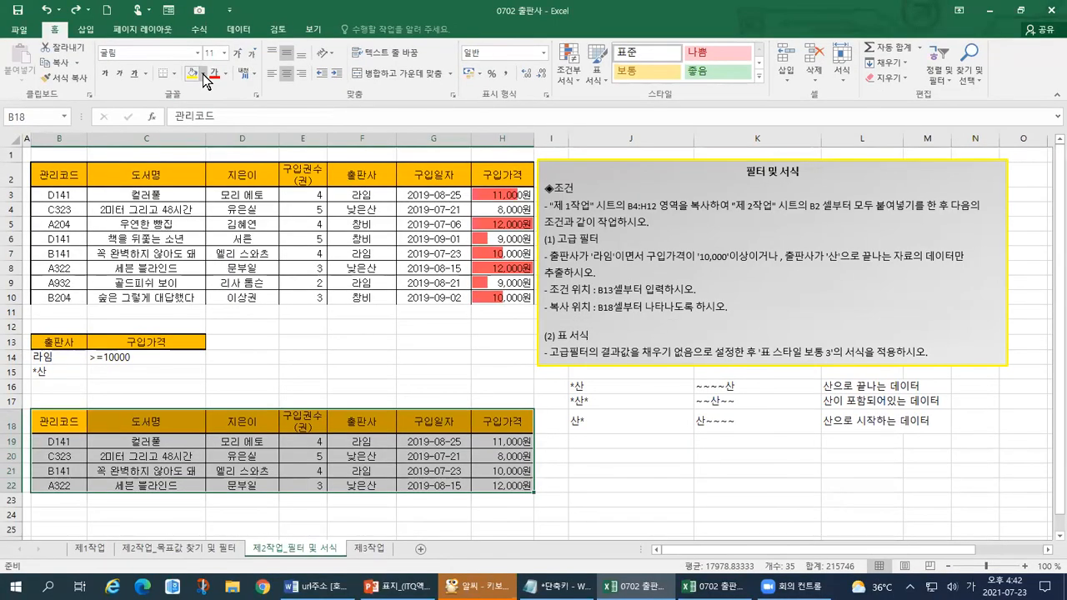
Step: Set the fill of the extracted results B18:H22 to 채우기 없음
left_click(203, 75)
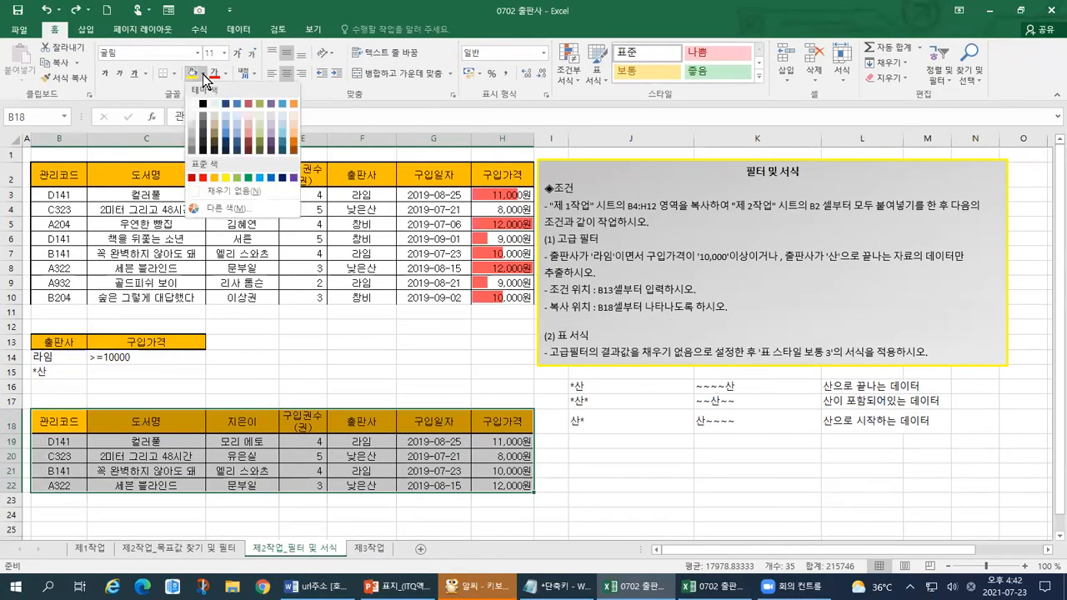
left_click(209, 191)
Step: Draw a red pen arrow at the 관리코드 header in B18 and diagonal strokes across the extracted results
key("ctrl+1")
left_click(77, 508)
mouse_move(157, 249)
left_mouse_down()
mouse_move(133, 307)
mouse_move(197, 265)
left_mouse_up()
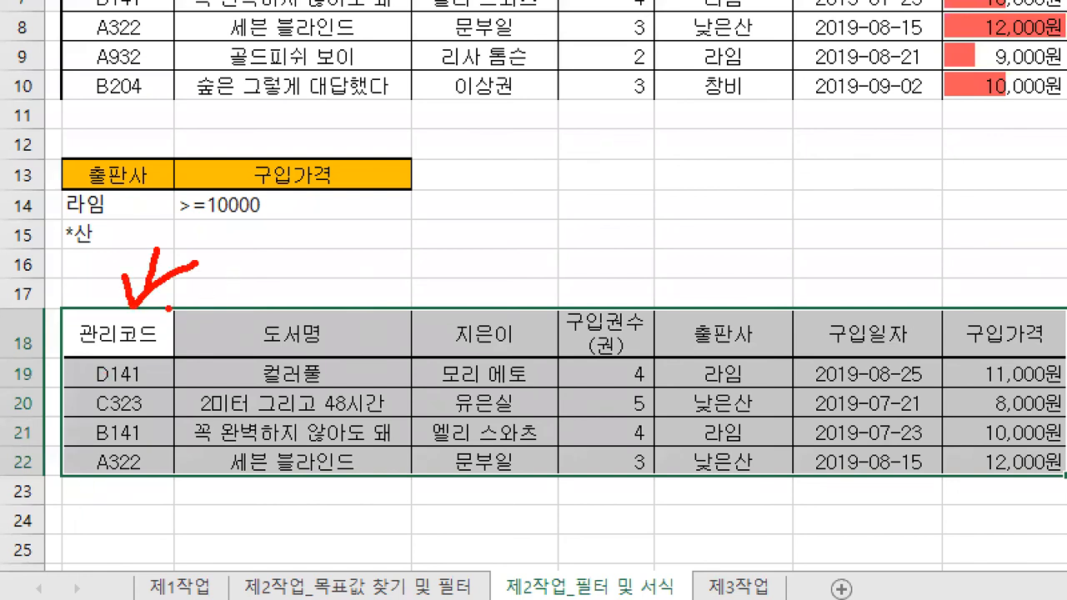
left_click_drag(137, 340, 60, 436)
left_click_drag(205, 342, 141, 427)
left_click_drag(268, 342, 229, 417)
left_click_drag(355, 346, 319, 429)
left_click_drag(446, 350, 402, 447)
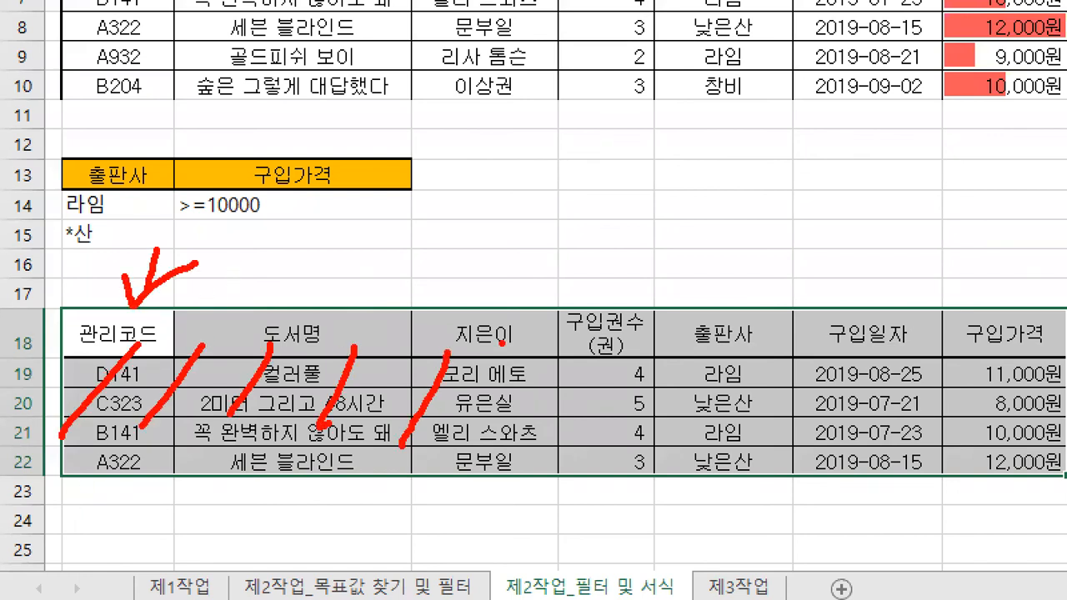
left_click_drag(502, 350, 471, 459)
key("Escape")
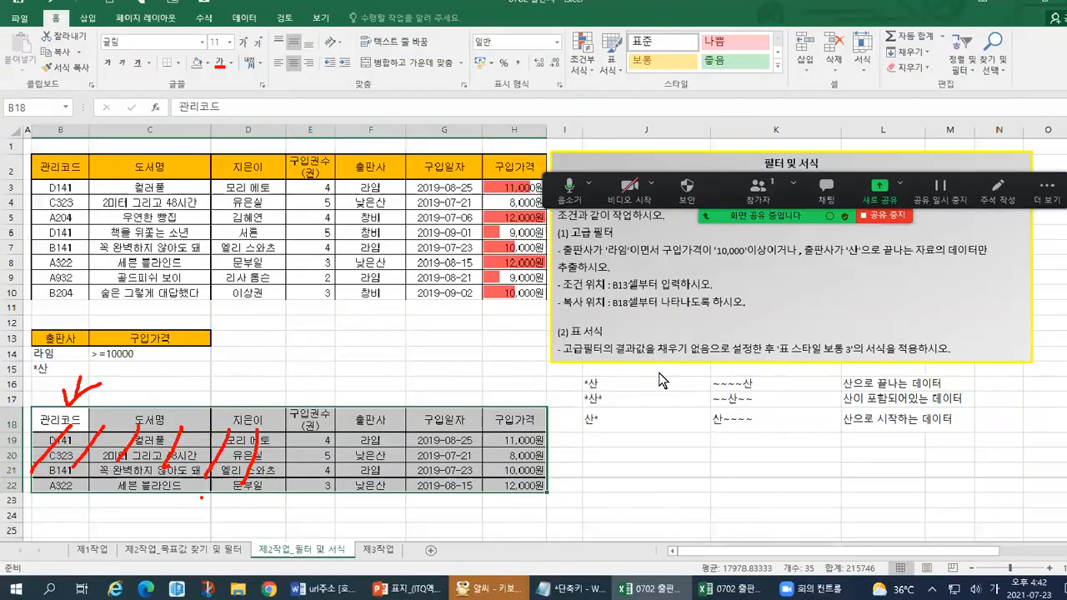
Step: Separate the two parts of the 표 서식 instruction with a red slash and underline the fill removal and 표 스타일 보통 3
key("ctrl+1")
left_click(948, 344)
left_click_drag(342, 312, 288, 423)
left_click_drag(2, 384, 293, 384)
left_click_drag(444, 385, 604, 384)
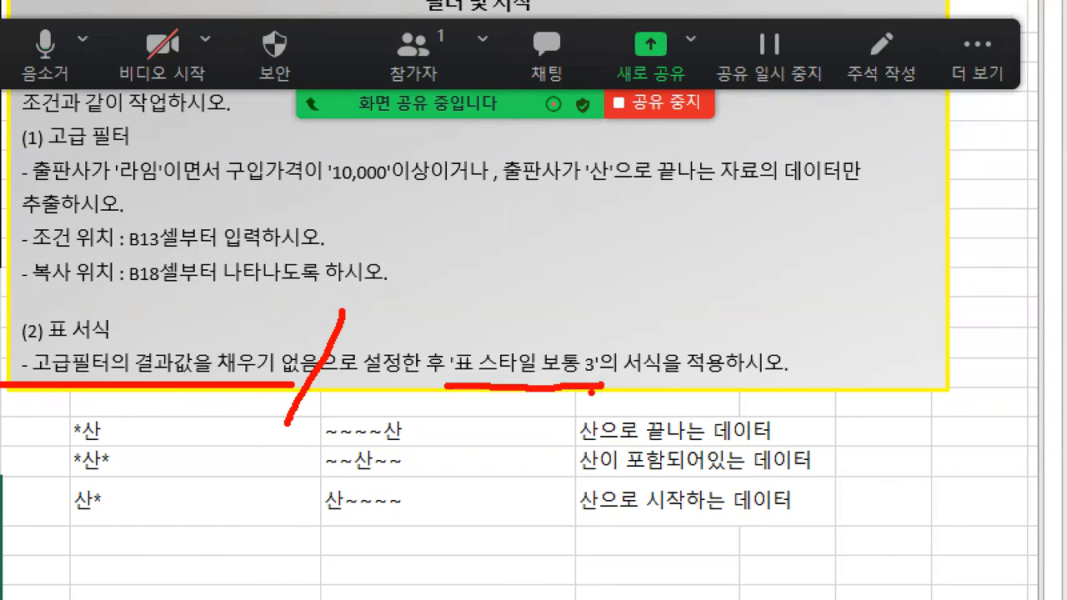
key("Escape")
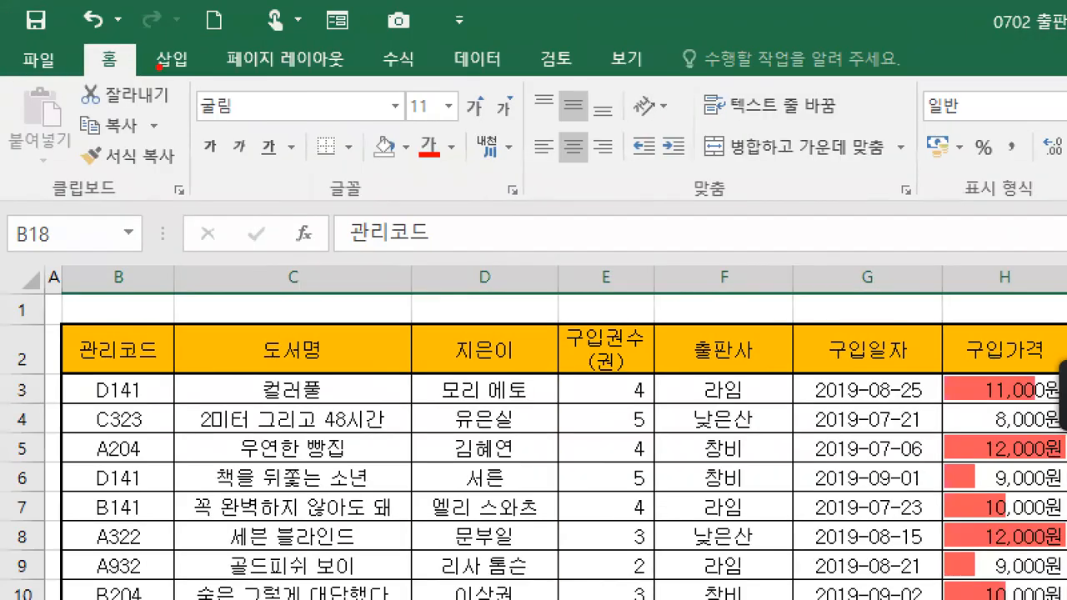
Step: Mark the 홈 tab, the 스타일 group label and the cell styles gallery's expand arrow in red pen
mouse_move(162, 70)
left_mouse_down()
mouse_move(73, 46)
mouse_move(140, 80)
mouse_move(134, 113)
left_mouse_up()
left_click_drag(162, 153, 952, 167)
mouse_move(948, 130)
left_mouse_down()
mouse_move(997, 152)
mouse_move(874, 222)
left_mouse_up()
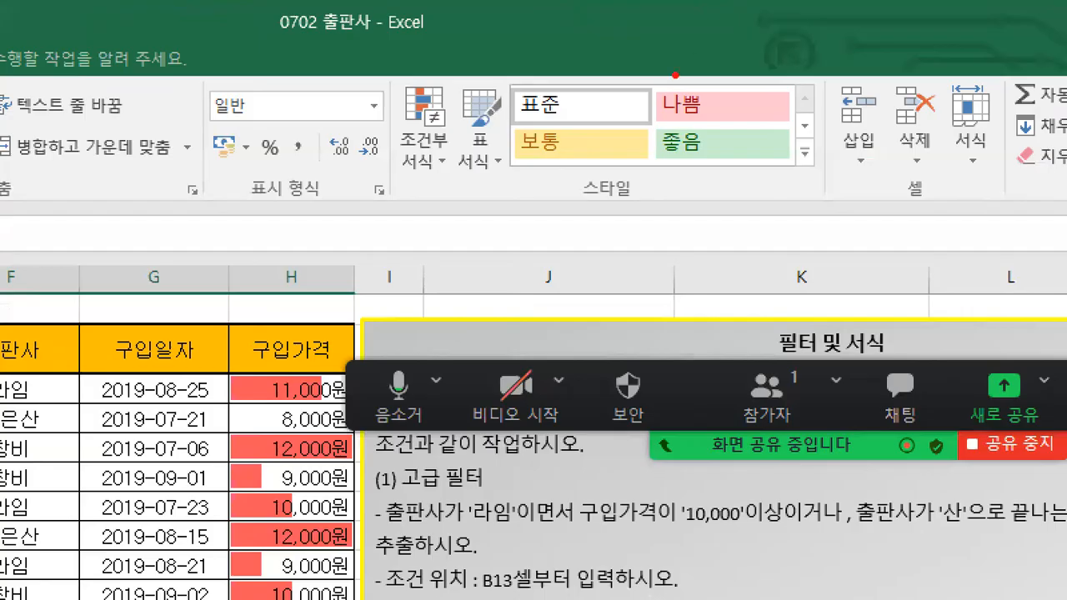
left_click_drag(693, 106, 675, 85)
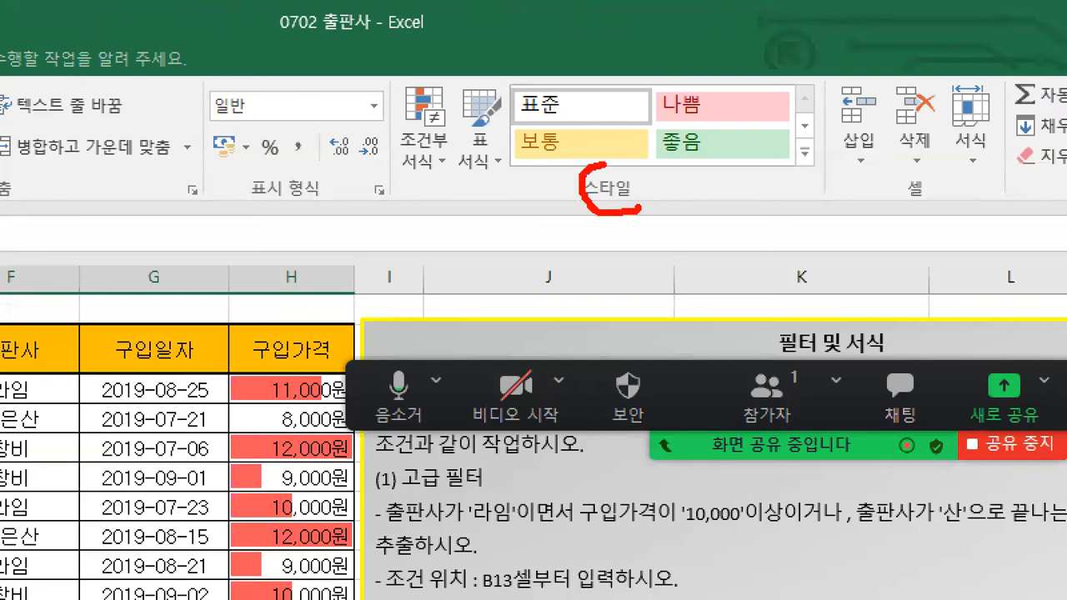
left_click_drag(607, 164, 613, 236)
mouse_move(824, 173)
left_mouse_down()
mouse_move(792, 176)
mouse_move(766, 115)
mouse_move(818, 82)
mouse_move(806, 215)
left_mouse_up()
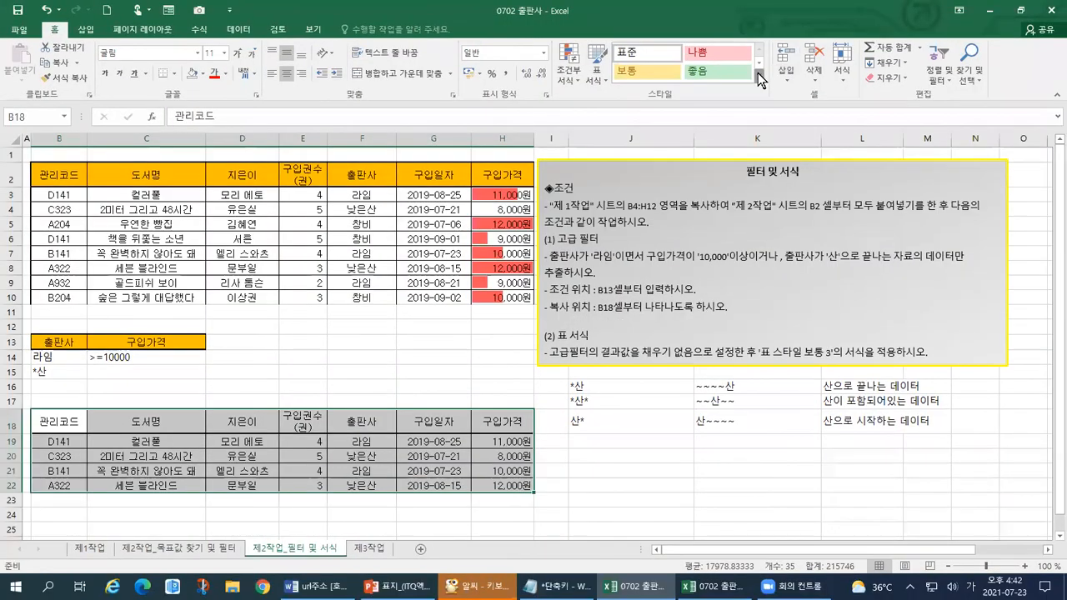
Step: Show the full cell styles gallery and box 표 스타일 보통 3 in the 표 서식 instruction in red pen
left_click(758, 72)
key("Escape")
left_click(761, 65)
left_click(762, 73)
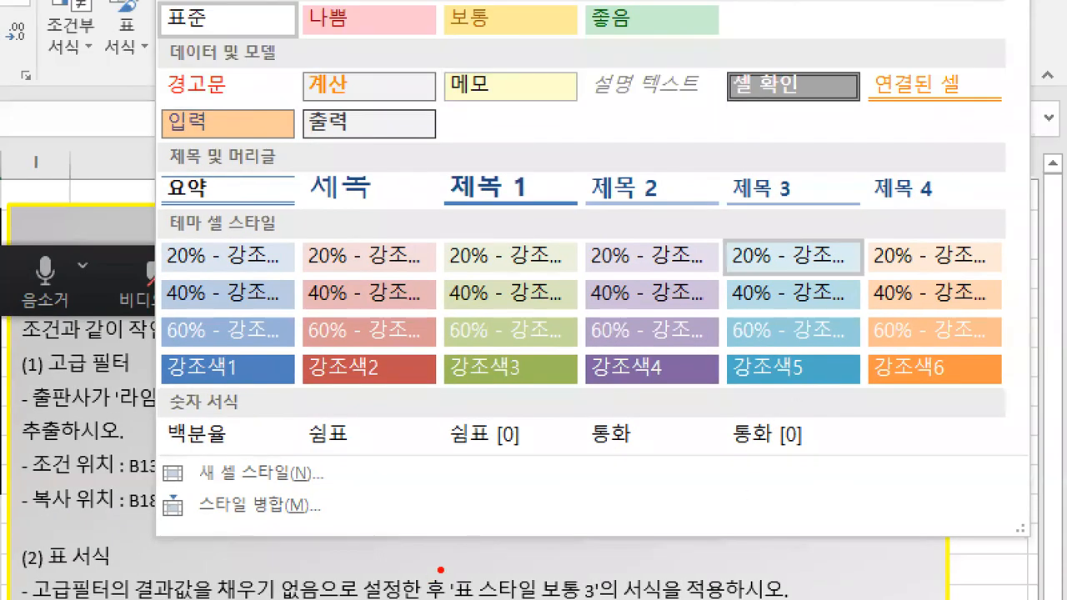
mouse_move(440, 570)
left_mouse_down()
mouse_move(577, 598)
mouse_move(595, 566)
mouse_move(442, 564)
left_mouse_up()
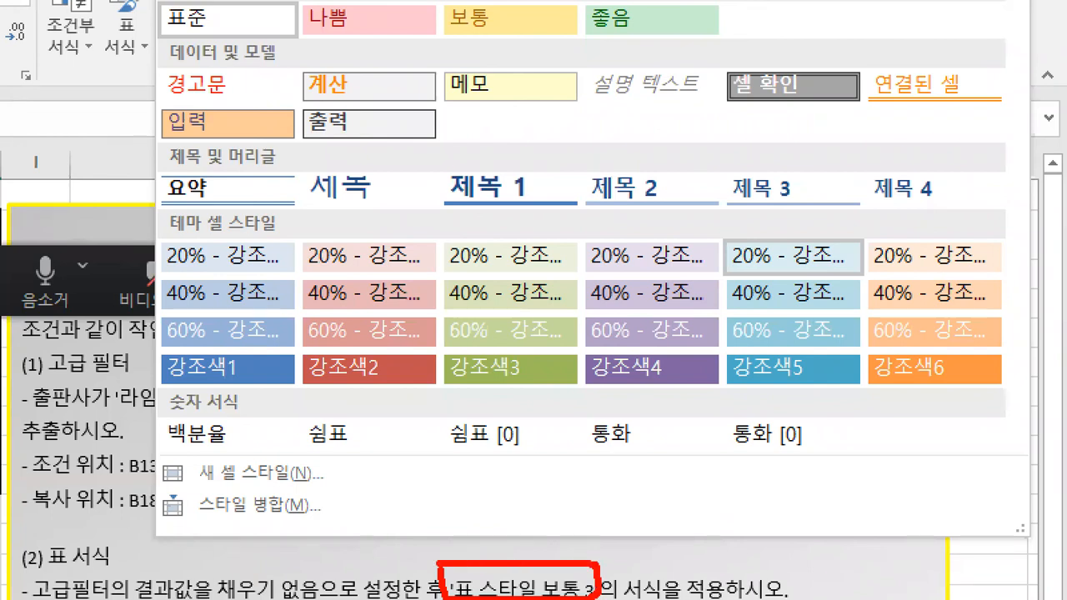
key("Escape")
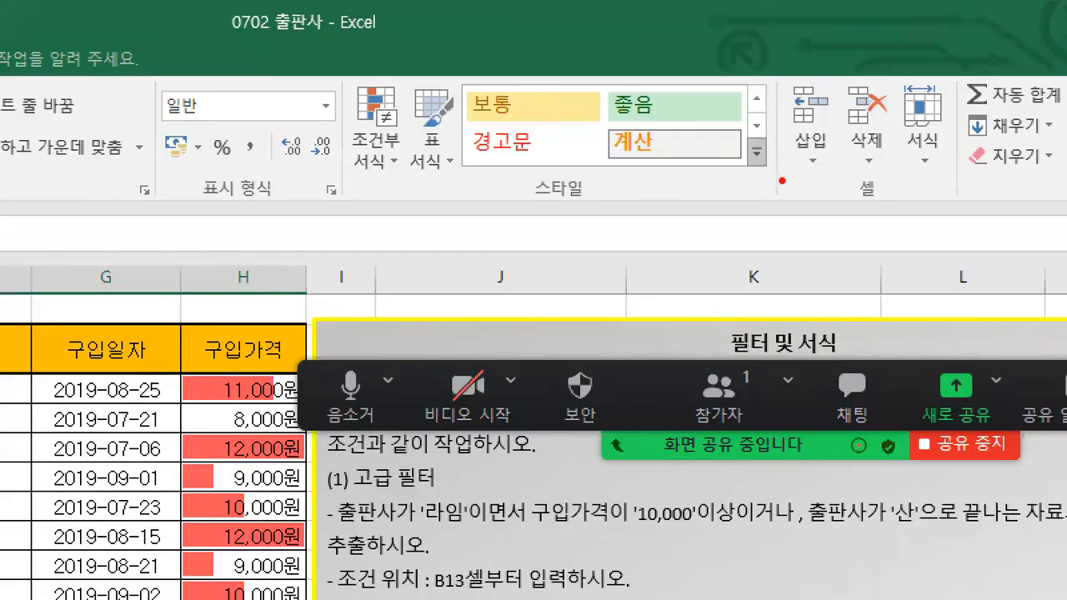
Step: Cross out the cell styles gallery's expand arrow in red pen and box the 표 서식 tool
mouse_move(782, 180)
left_mouse_down()
mouse_move(747, 184)
mouse_move(741, 135)
mouse_move(781, 176)
mouse_move(755, 210)
left_mouse_up()
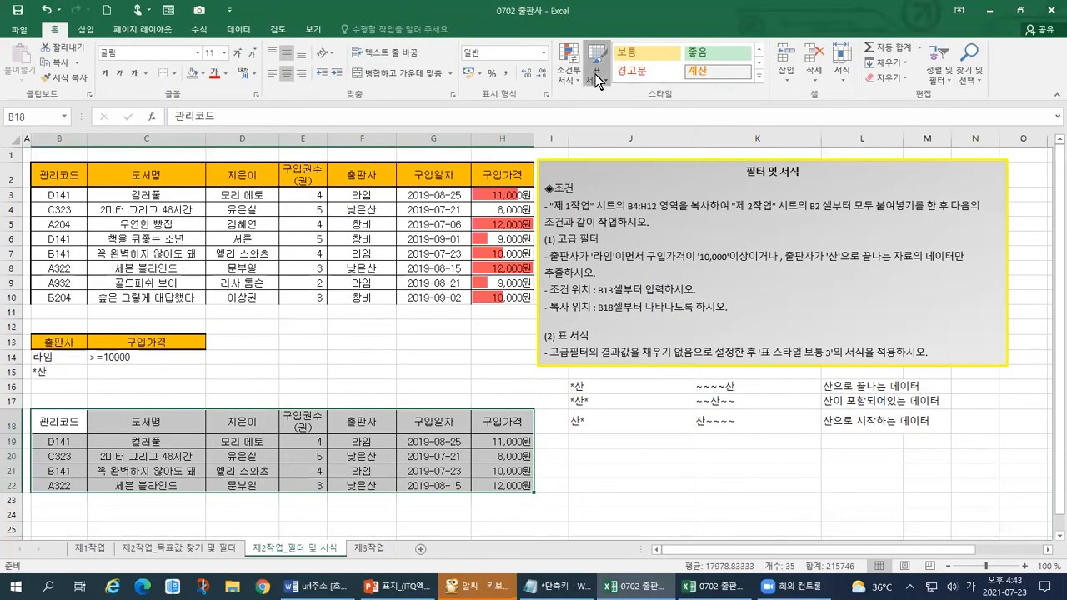
left_click(433, 158)
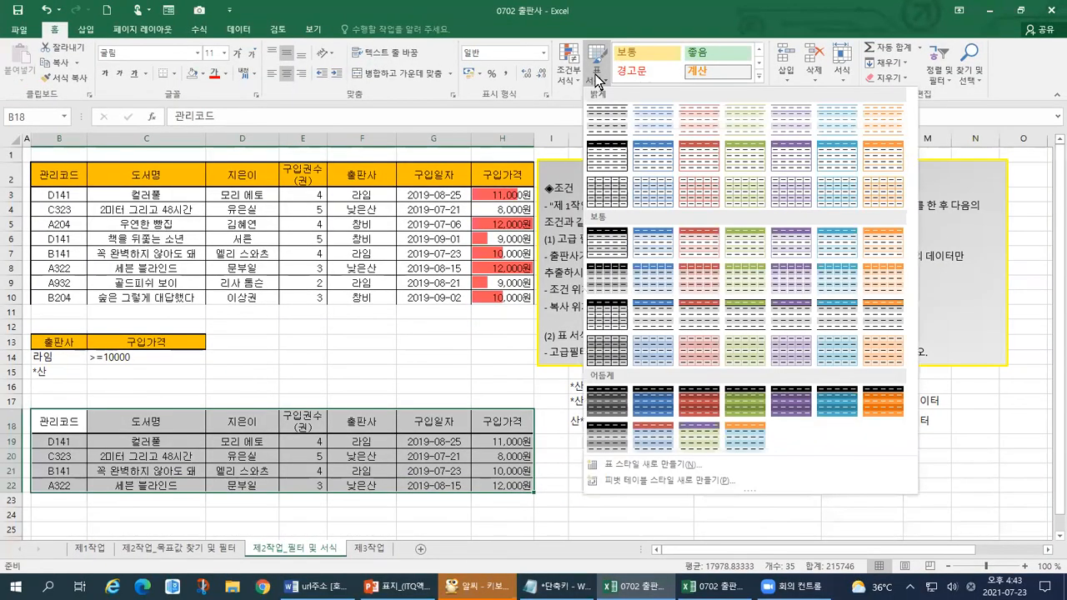
left_click(599, 81)
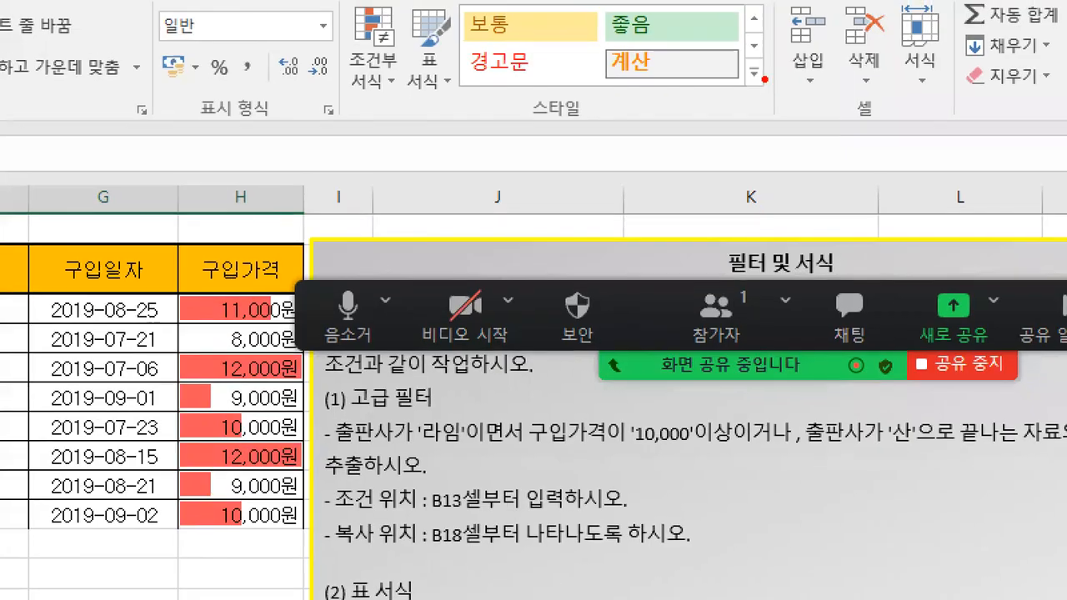
mouse_move(762, 53)
left_mouse_down()
mouse_move(750, 82)
mouse_move(765, 85)
left_mouse_up()
mouse_move(464, 101)
left_mouse_down()
mouse_move(395, 2)
mouse_move(450, 98)
mouse_move(432, 131)
left_mouse_up()
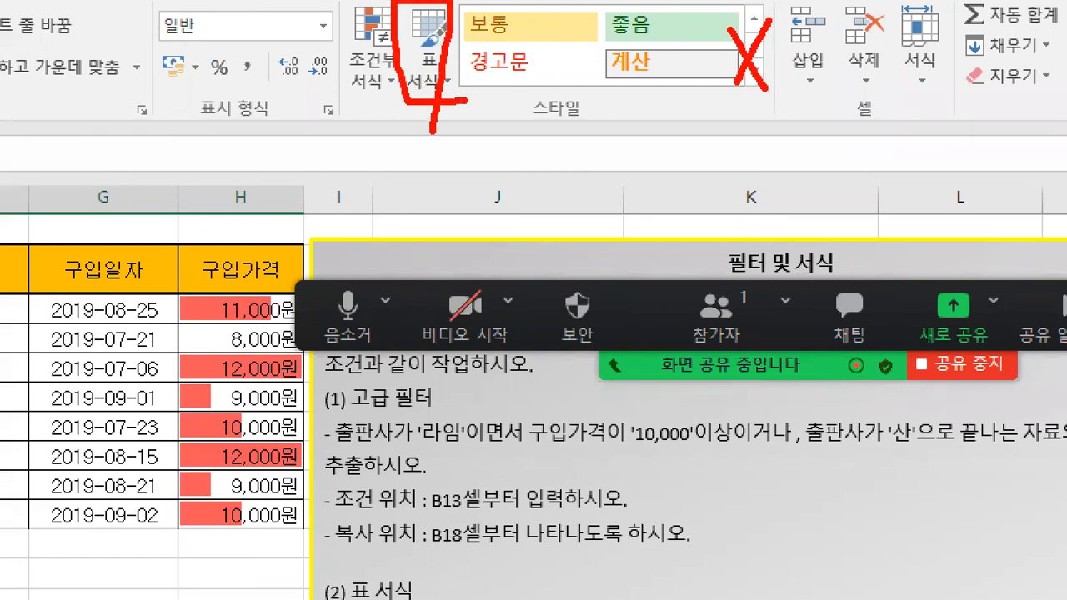
key("Escape")
Step: Show the 표 서식 styles, outline the whole gallery in red pen, and mark the purple, turquoise and orange 밝게 styles
left_click(431, 73)
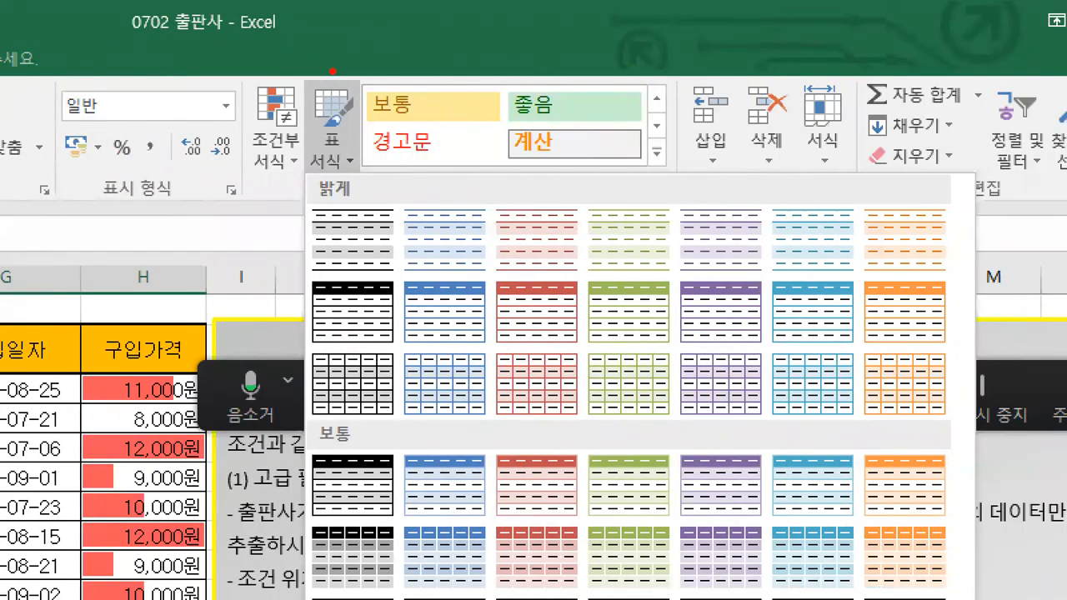
left_click_drag(331, 75, 360, 56)
mouse_move(309, 178)
left_mouse_down()
mouse_move(282, 488)
mouse_move(294, 599)
left_mouse_up()
mouse_move(277, 187)
left_mouse_down()
mouse_move(1003, 187)
mouse_move(1003, 599)
left_mouse_up()
mouse_move(805, 347)
left_mouse_down()
mouse_move(834, 266)
mouse_move(807, 344)
mouse_move(695, 345)
mouse_move(761, 294)
mouse_move(742, 360)
left_mouse_up()
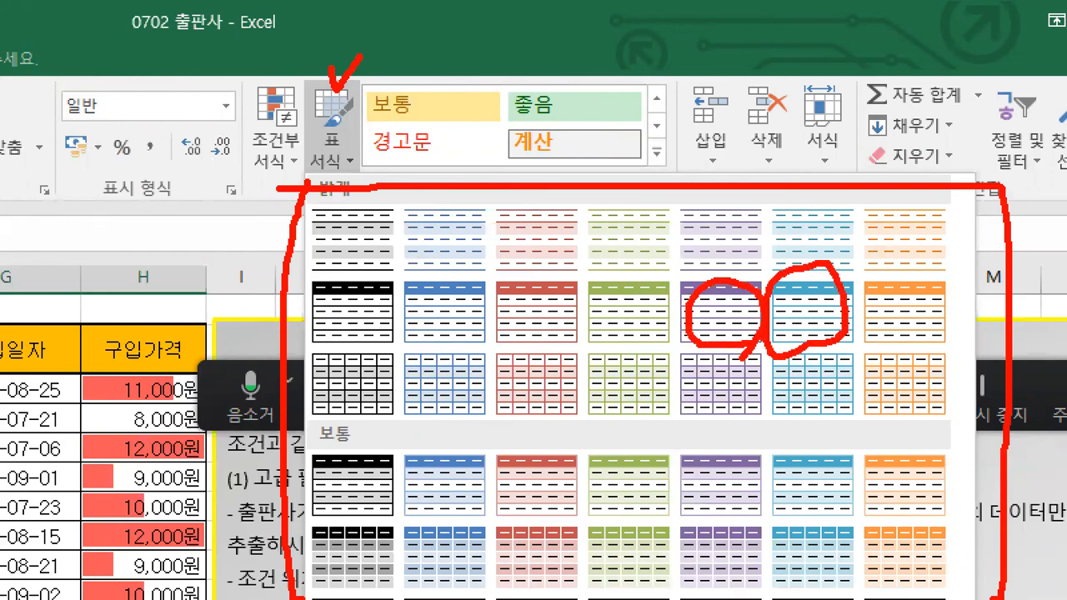
mouse_move(910, 250)
left_mouse_down()
mouse_move(917, 300)
mouse_move(889, 275)
mouse_move(937, 272)
left_mouse_up()
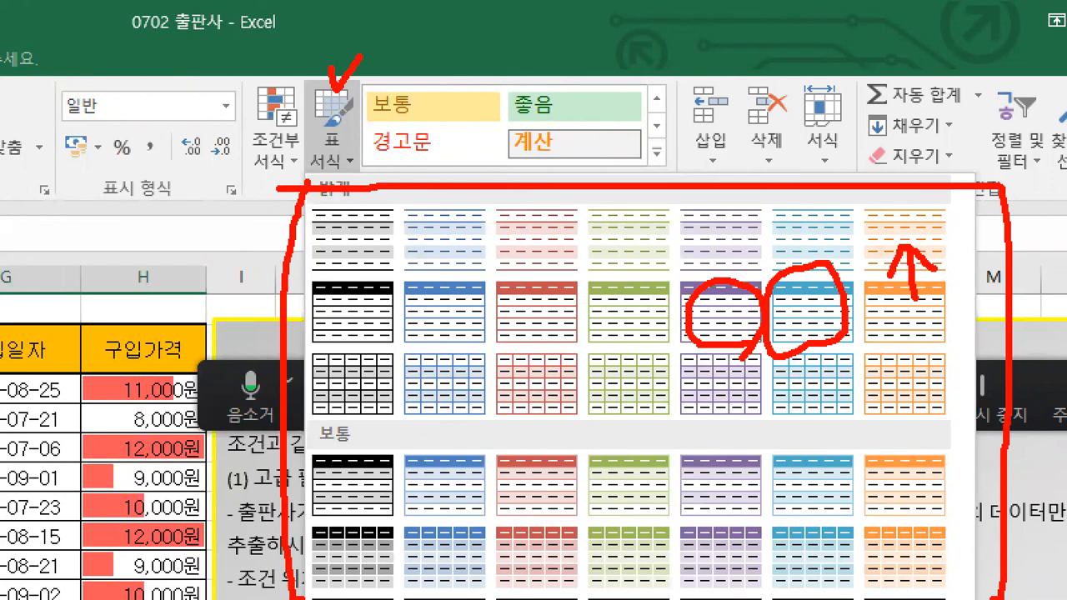
key("Escape")
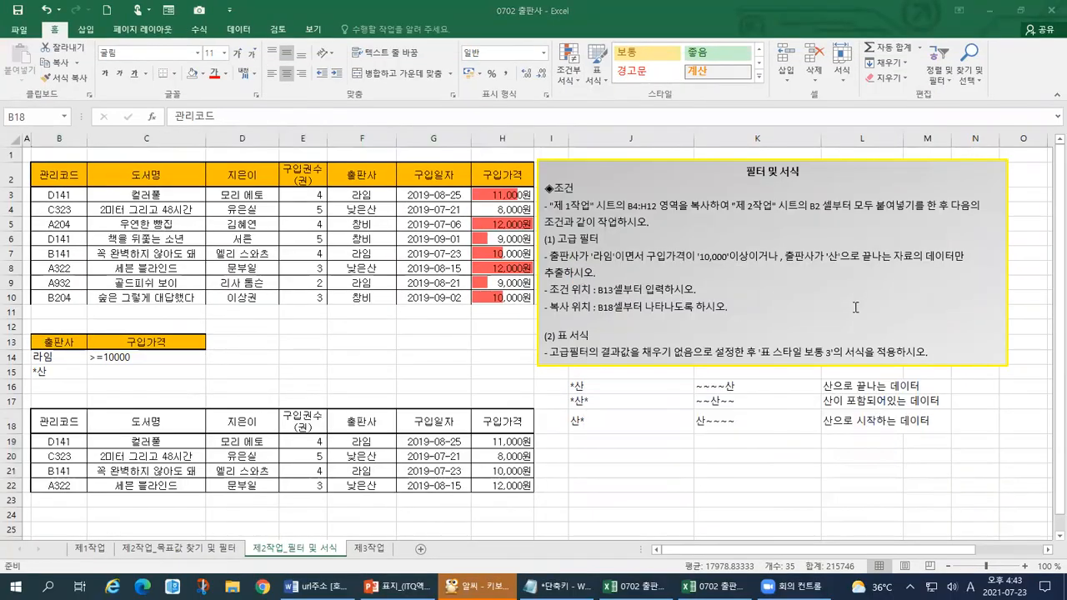
Step: Show the 표 서식 styles again and underline the 보통 category in red pen with a check mark
left_click(600, 75)
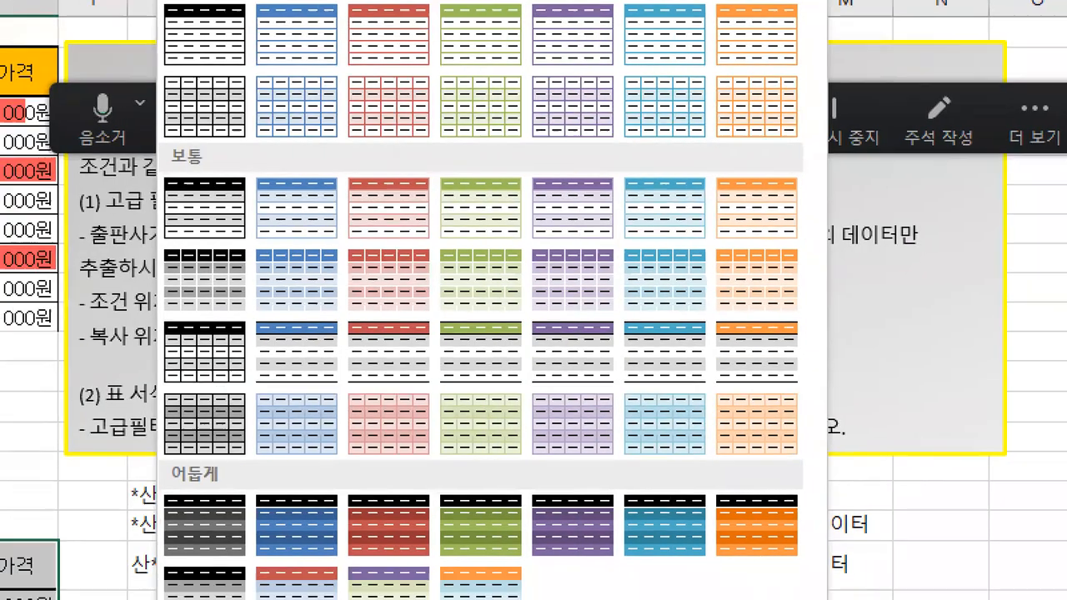
left_click(932, 279)
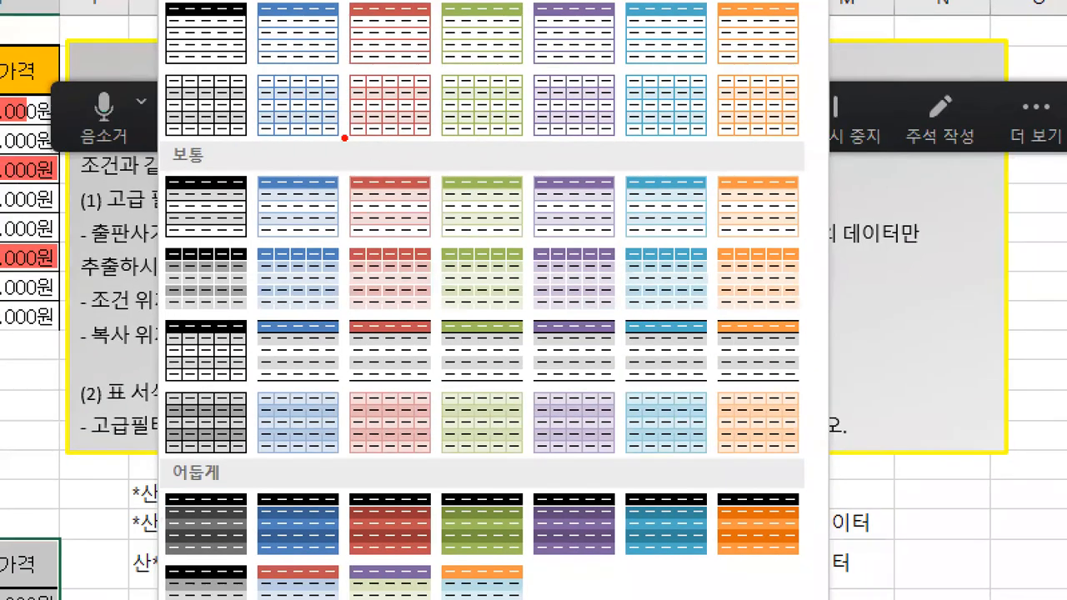
left_click_drag(211, 145, 214, 155)
left_click_drag(170, 166, 218, 163)
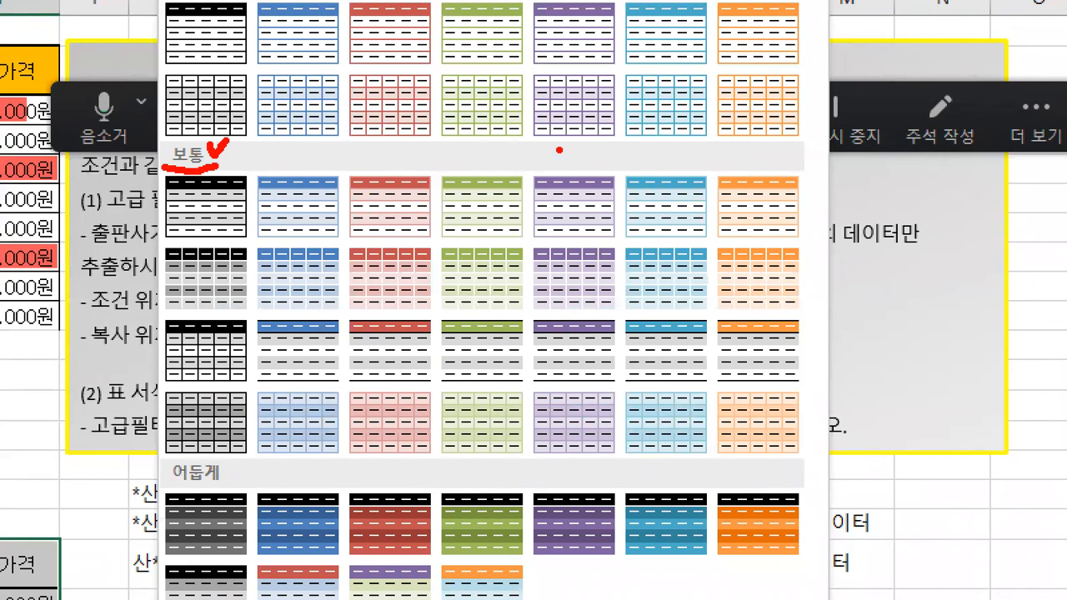
key("Escape")
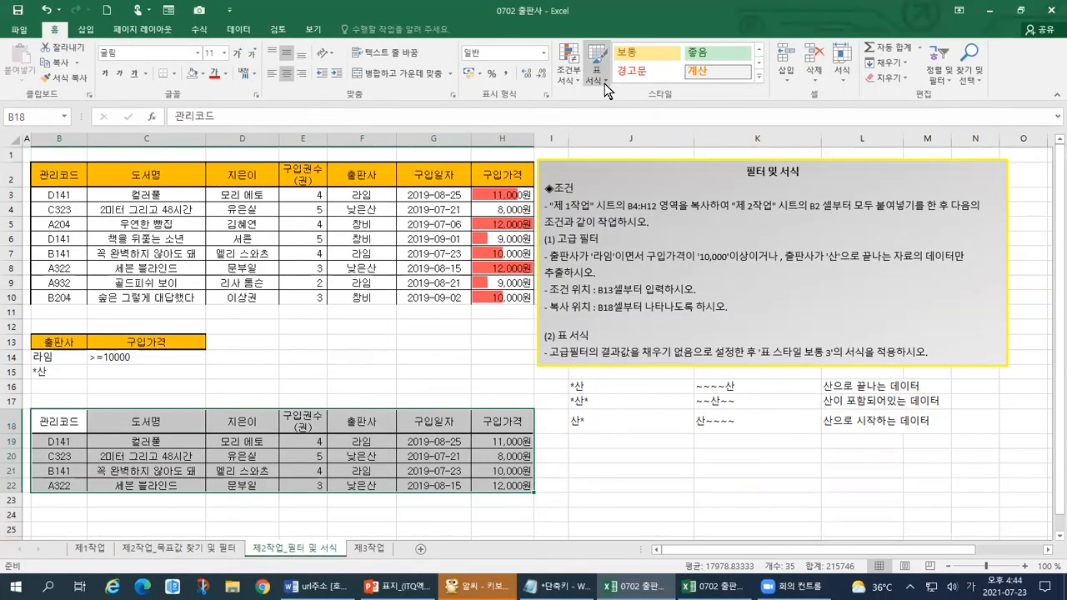
Step: Show the 표 서식 styles, circle the 보통 category in red pen, and mark its red third style with an arrow and check mark
left_click(604, 83)
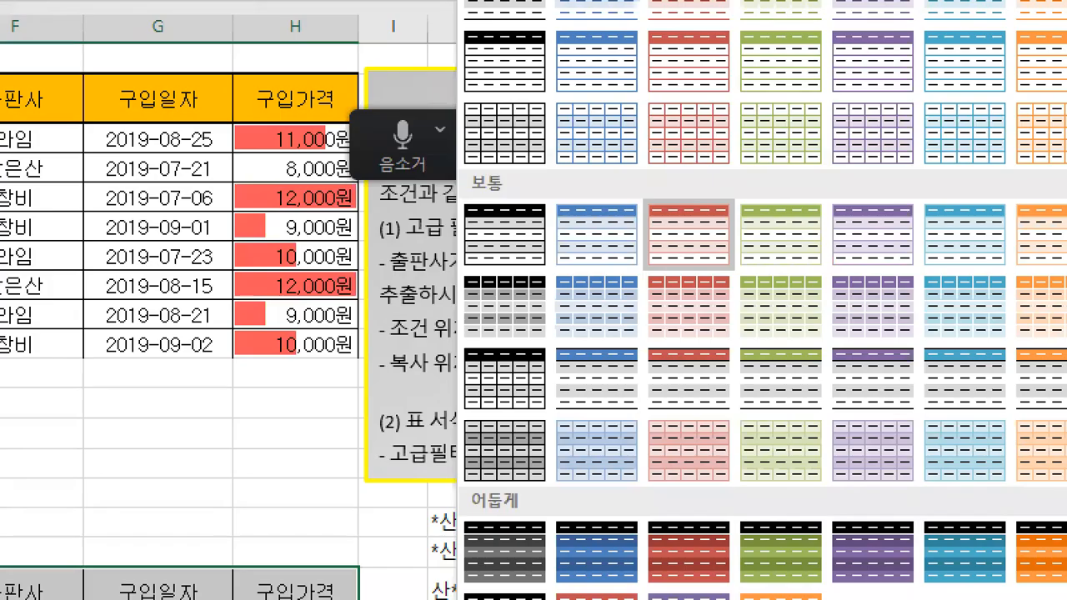
left_click_drag(694, 255, 701, 298)
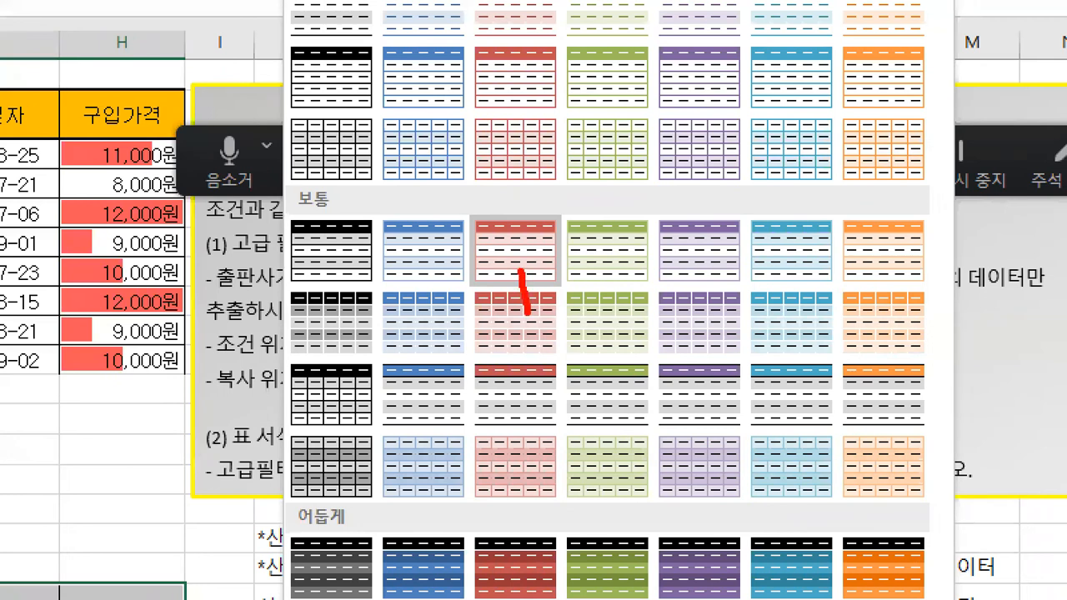
mouse_move(516, 263)
left_mouse_down()
mouse_move(506, 295)
mouse_move(542, 271)
mouse_move(563, 279)
mouse_move(488, 297)
left_mouse_up()
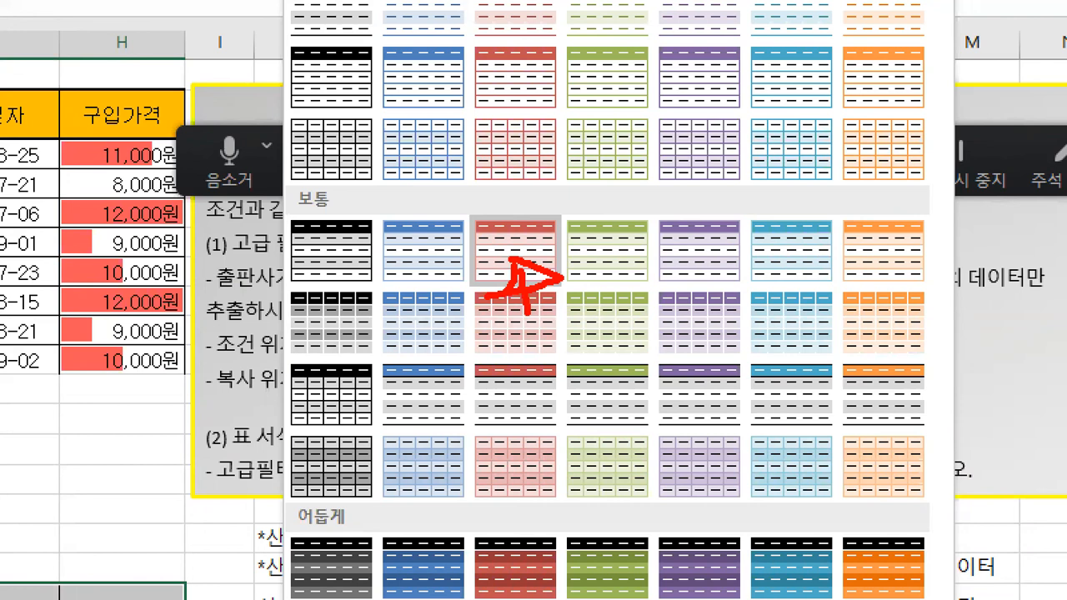
mouse_move(327, 215)
left_mouse_down()
mouse_move(287, 207)
mouse_move(310, 174)
mouse_move(325, 213)
left_mouse_up()
left_click_drag(493, 200, 522, 197)
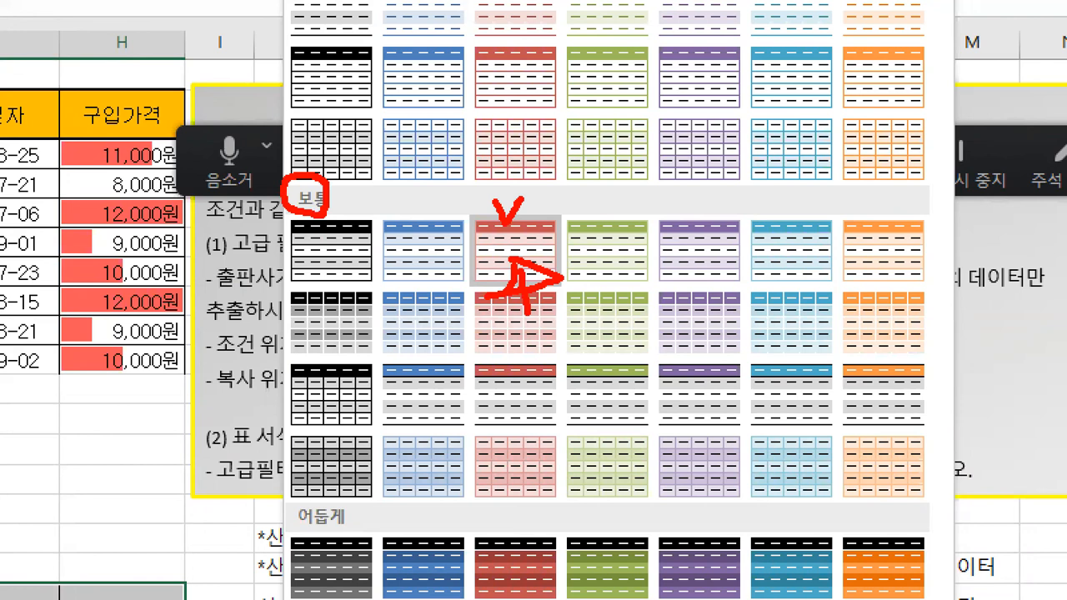
Step: Show the 표 서식 gallery once more and mark the red third style under 보통 in red pen
key("Escape")
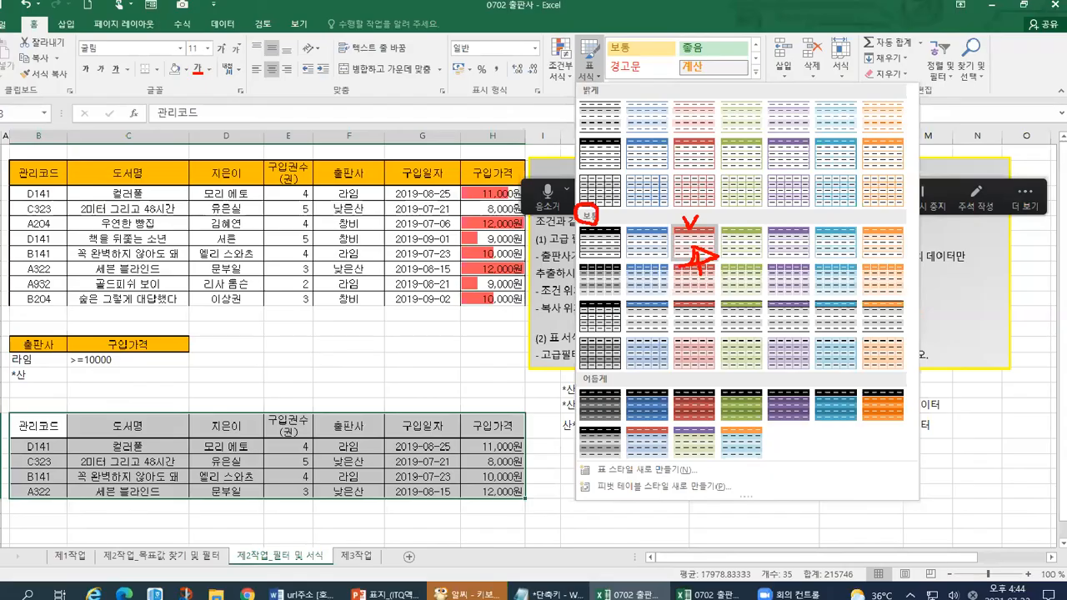
left_click(588, 81)
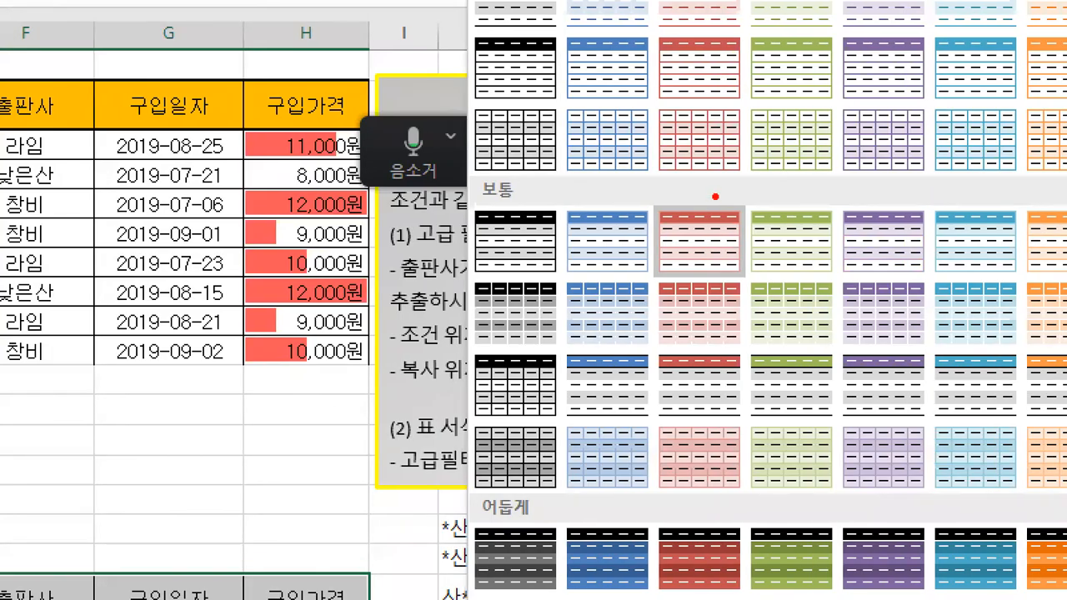
left_click_drag(715, 196, 744, 185)
mouse_move(729, 261)
left_mouse_down()
mouse_move(641, 234)
mouse_move(750, 234)
mouse_move(685, 288)
left_mouse_up()
key("Escape")
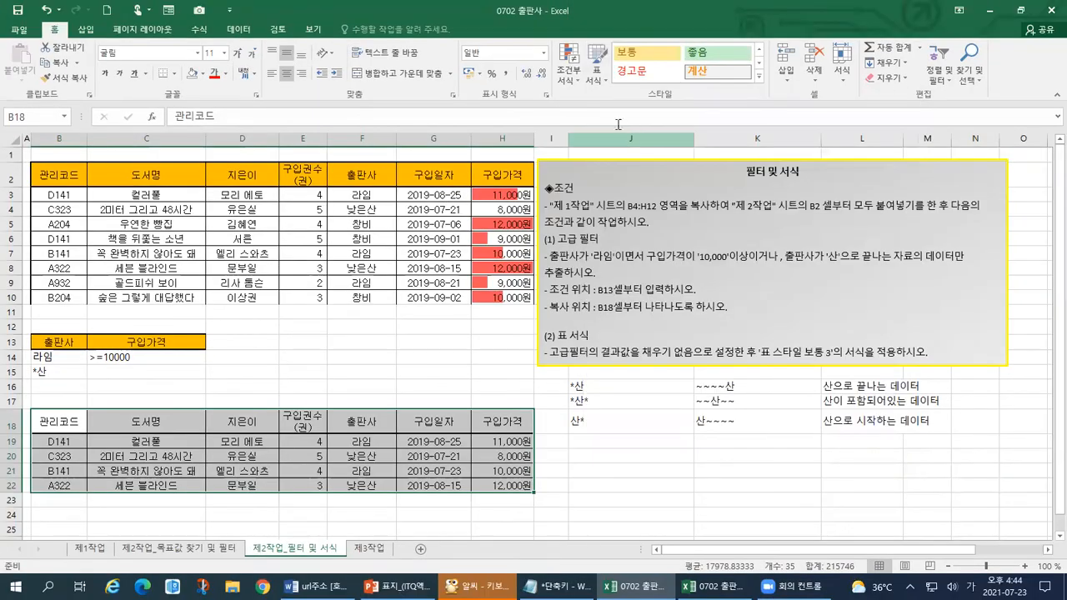
Step: Apply 표 스타일 보통 3 to B18:H22 with headers included, marking the dialog's data range and 확인 in red pen before confirming
left_click(598, 79)
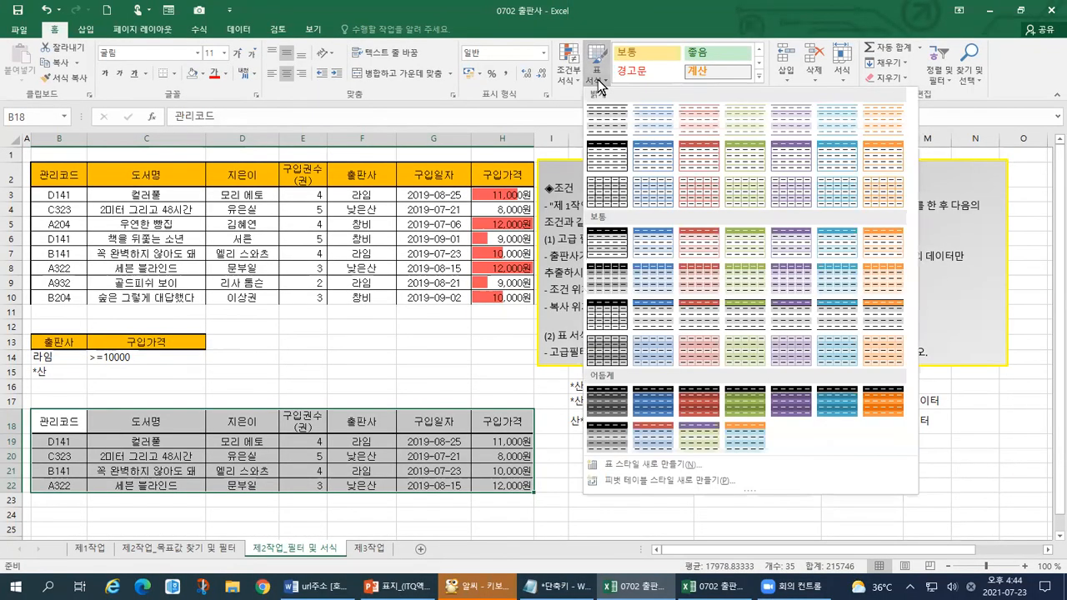
left_click(700, 250)
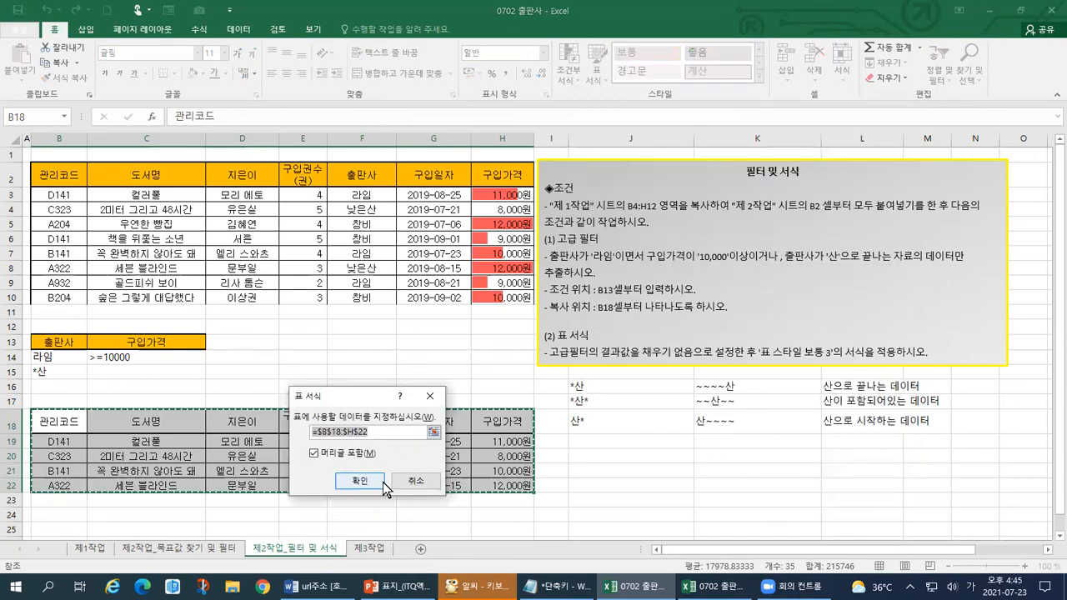
key("ctrl+1")
left_click(311, 291)
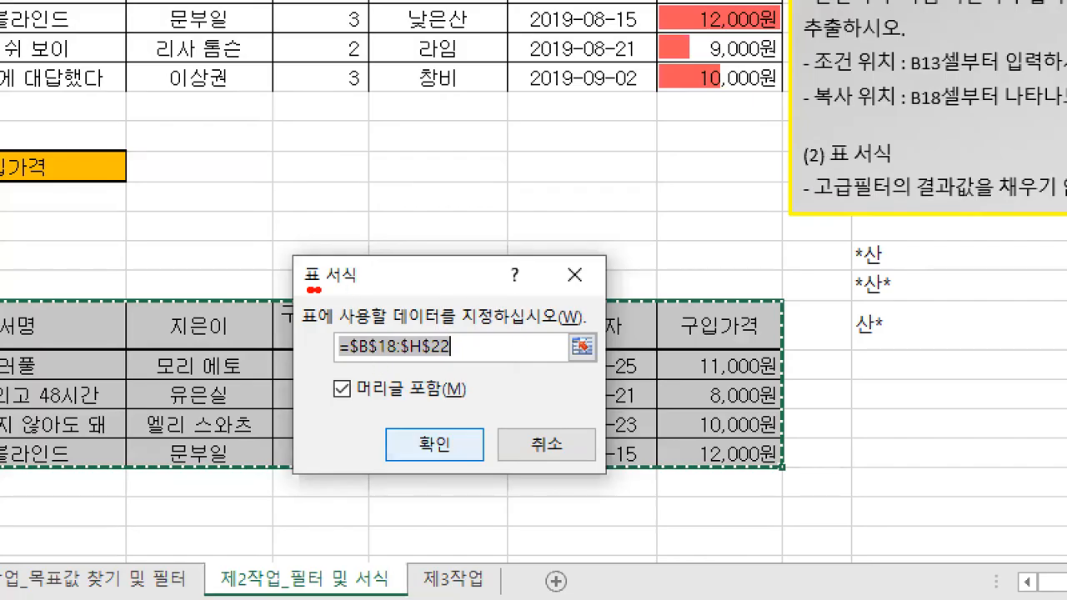
left_click_drag(307, 343, 477, 336)
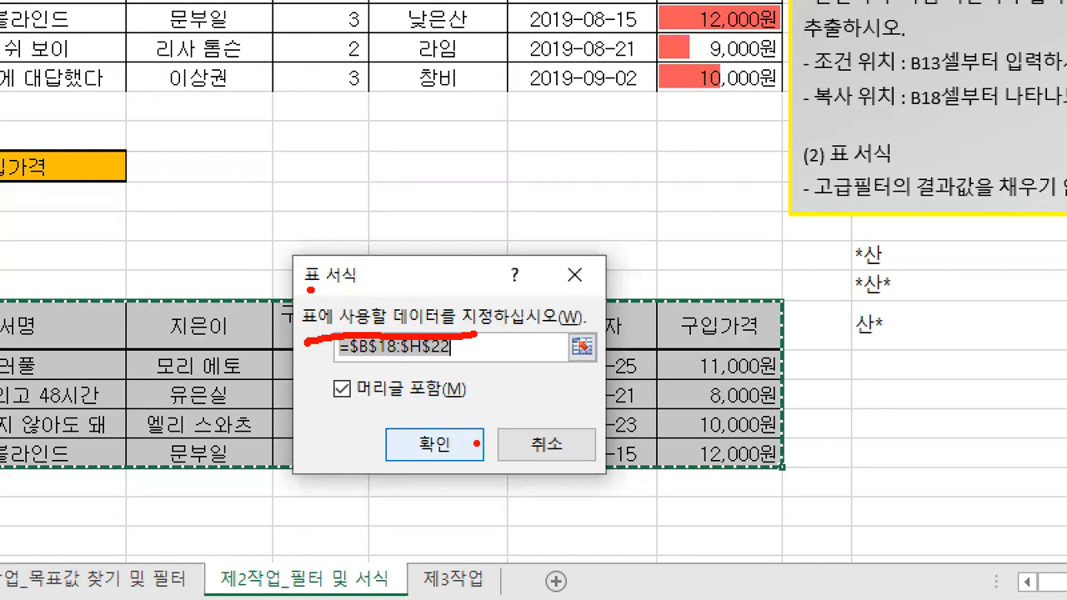
left_click_drag(344, 367, 450, 355)
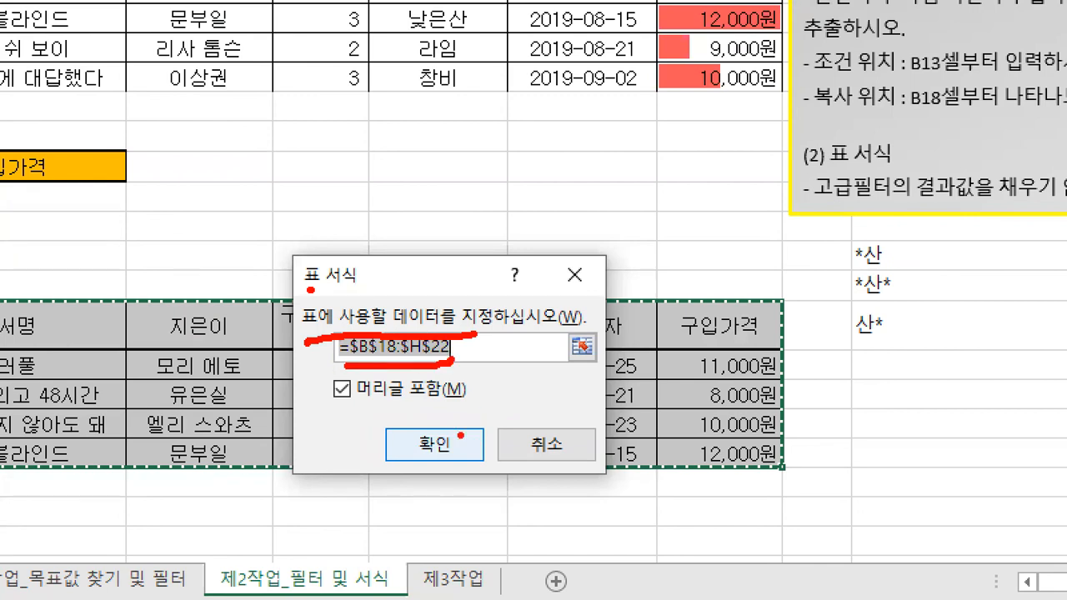
left_click_drag(424, 415, 474, 397)
key("Escape")
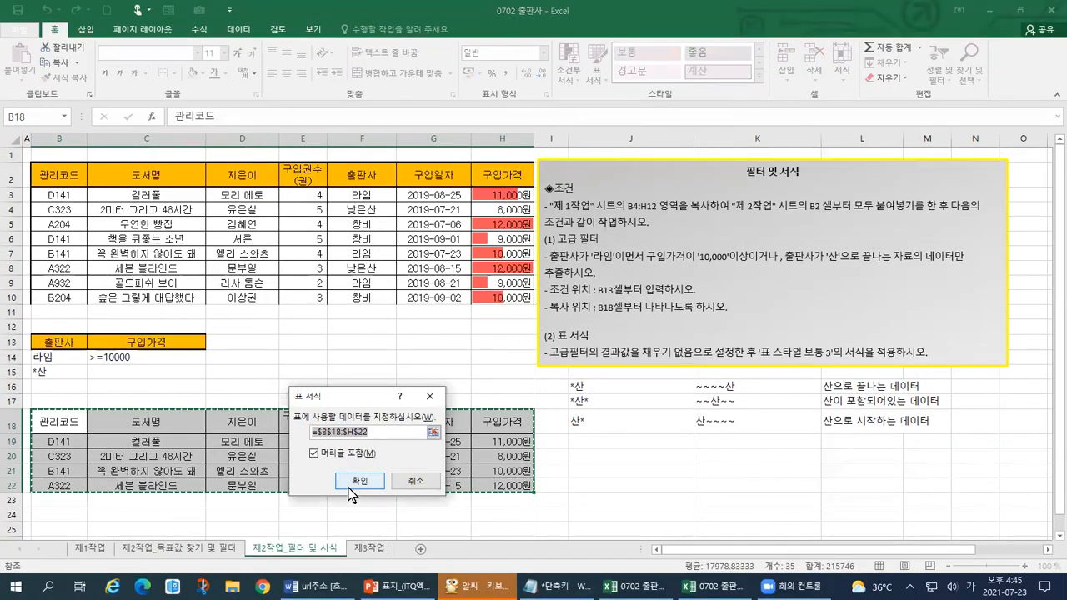
left_click(349, 487)
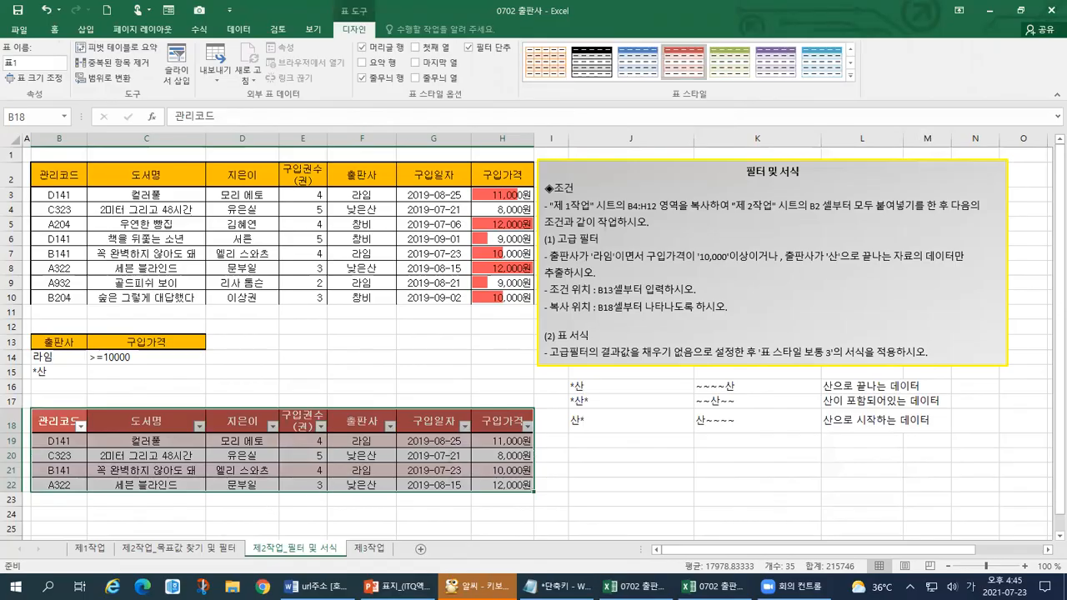
Step: Mark the formatted results table's header row and filter arrows in red pen
key("ctrl+1")
left_click(134, 510)
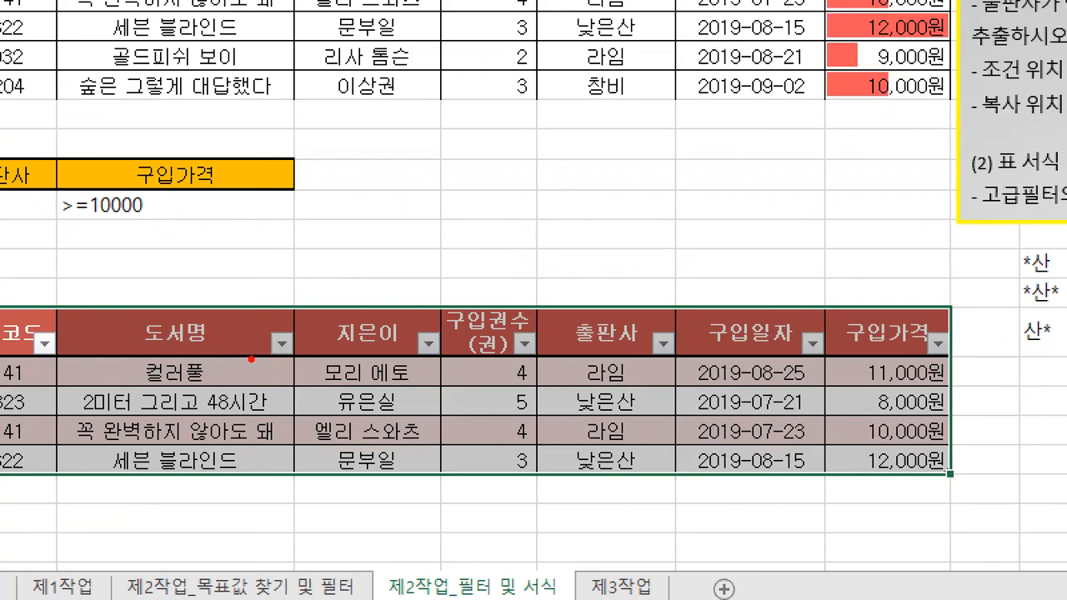
mouse_move(302, 360)
left_mouse_down()
mouse_move(275, 326)
mouse_move(279, 374)
left_mouse_up()
mouse_move(64, 348)
left_mouse_down()
mouse_move(28, 357)
mouse_move(46, 354)
mouse_move(33, 377)
left_mouse_up()
left_click_drag(701, 125, 613, 189)
mouse_move(713, 107)
left_mouse_down()
mouse_move(761, 97)
mouse_move(737, 169)
mouse_move(682, 112)
left_mouse_up()
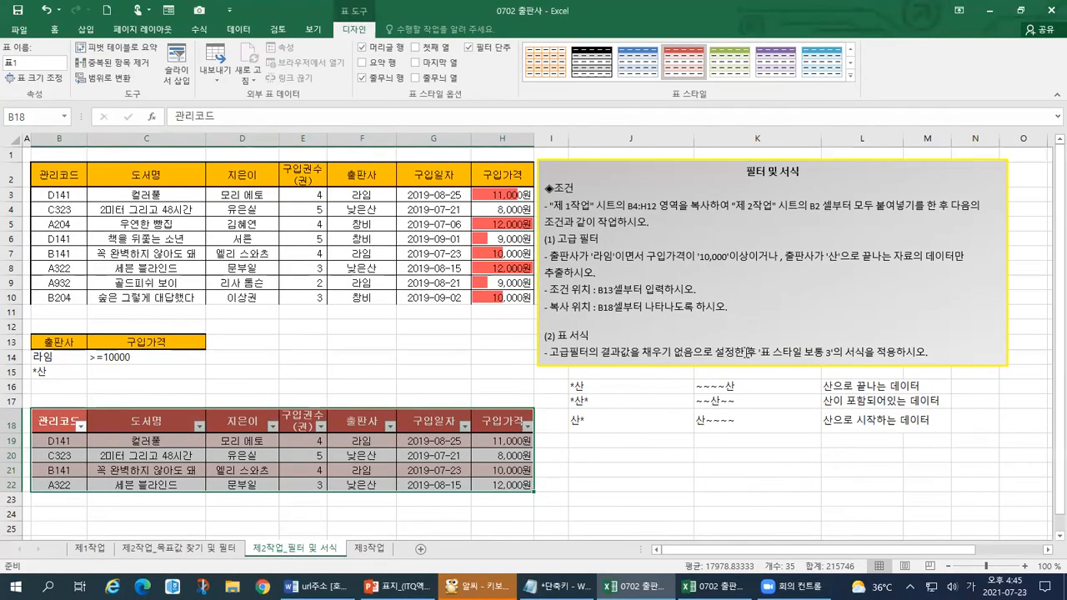
Step: Highlight '표 스타일 보통 3' in the instruction text box and circle the whole (2) 표 서식 section in red pen
left_click_drag(747, 352, 834, 351)
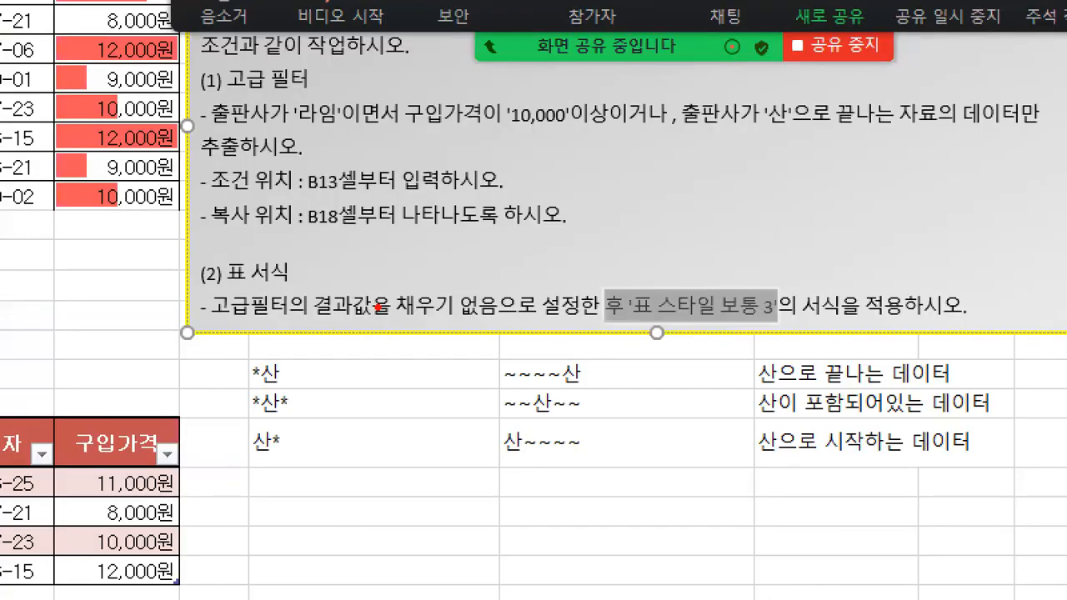
mouse_move(306, 248)
left_mouse_down()
mouse_move(215, 251)
mouse_move(492, 329)
mouse_move(959, 337)
mouse_move(859, 248)
mouse_move(271, 245)
left_mouse_up()
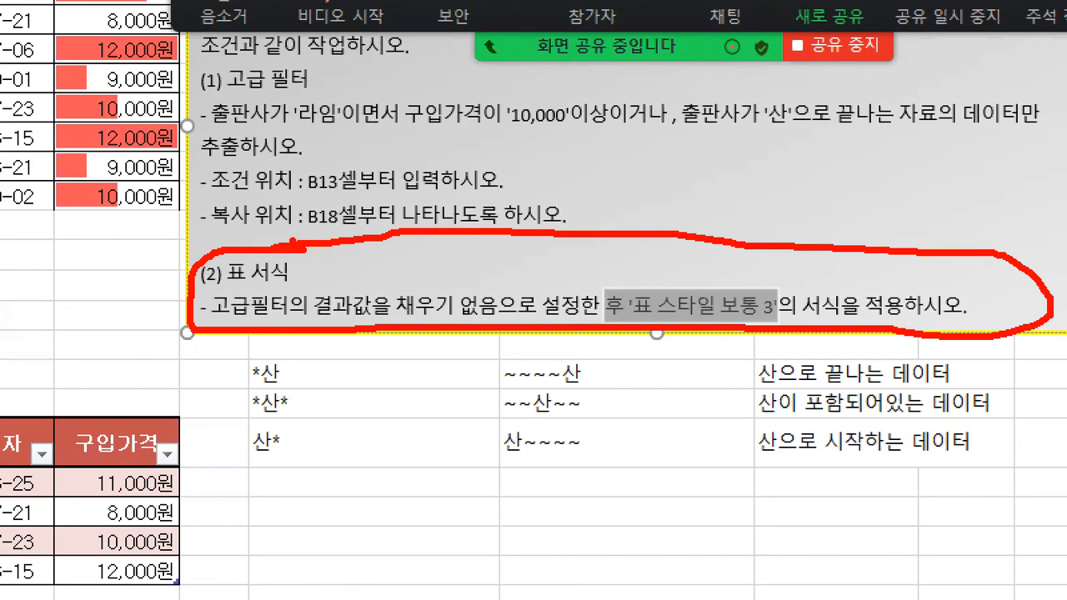
key("Escape")
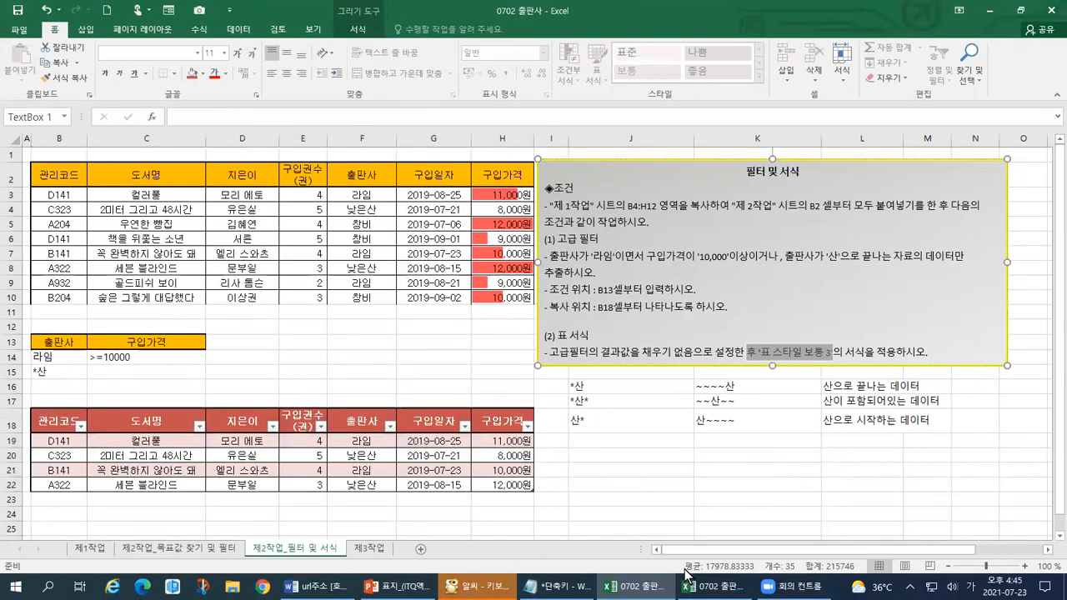
Step: Compare the result with the completed workbook 0702 출판사 완료 and return to 0702 출판사
left_click(705, 586)
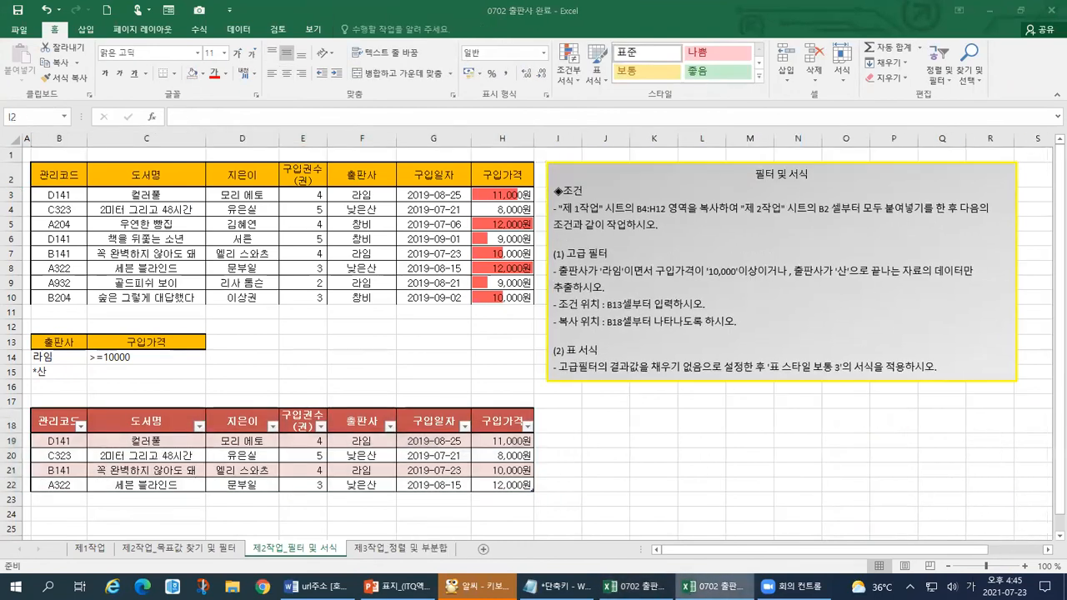
key("alt+Tab")
key("alt+Tab")
key("alt+Tab")
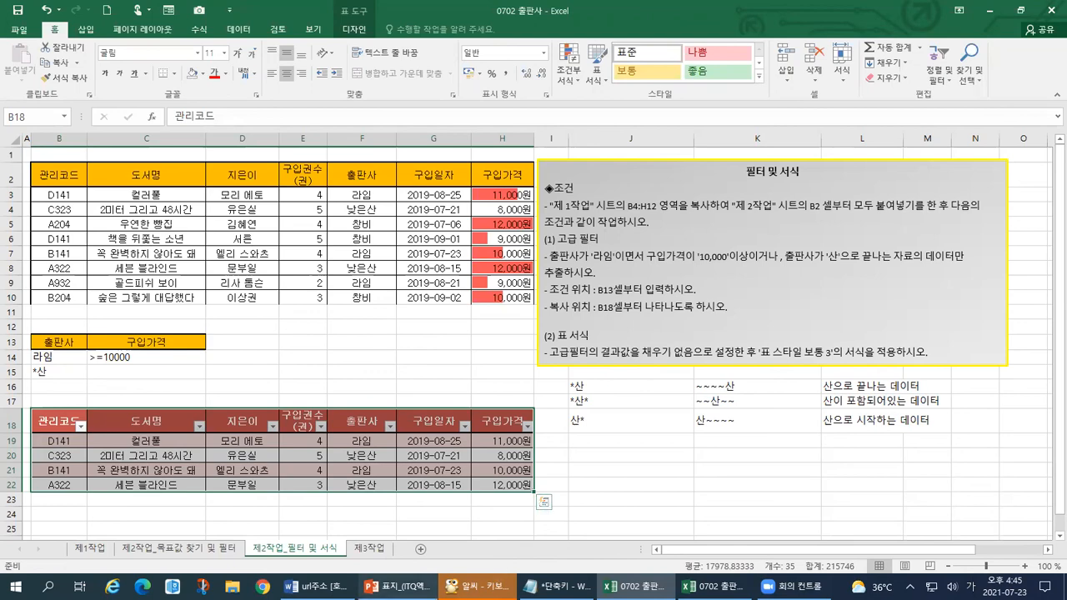
Step: Open the 제2작업_목표값 찾기 및 필터 sheet, then circle and label its tab and the 제2작업_필터 및 서식 tab in red pen
left_click(196, 551)
mouse_move(197, 557)
left_mouse_down()
mouse_move(176, 566)
mouse_move(225, 515)
mouse_move(207, 558)
left_mouse_up()
mouse_move(220, 417)
left_mouse_down()
mouse_move(237, 436)
mouse_move(267, 415)
mouse_move(272, 449)
mouse_move(295, 464)
left_mouse_up()
mouse_move(524, 504)
left_mouse_down()
mouse_move(347, 516)
mouse_move(527, 457)
mouse_move(446, 547)
left_mouse_up()
mouse_move(417, 458)
left_mouse_down()
mouse_move(450, 503)
mouse_move(479, 460)
mouse_move(504, 485)
mouse_move(472, 519)
left_mouse_up()
left_click_drag(464, 476, 492, 472)
left_click_drag(490, 489, 488, 520)
left_click(445, 531)
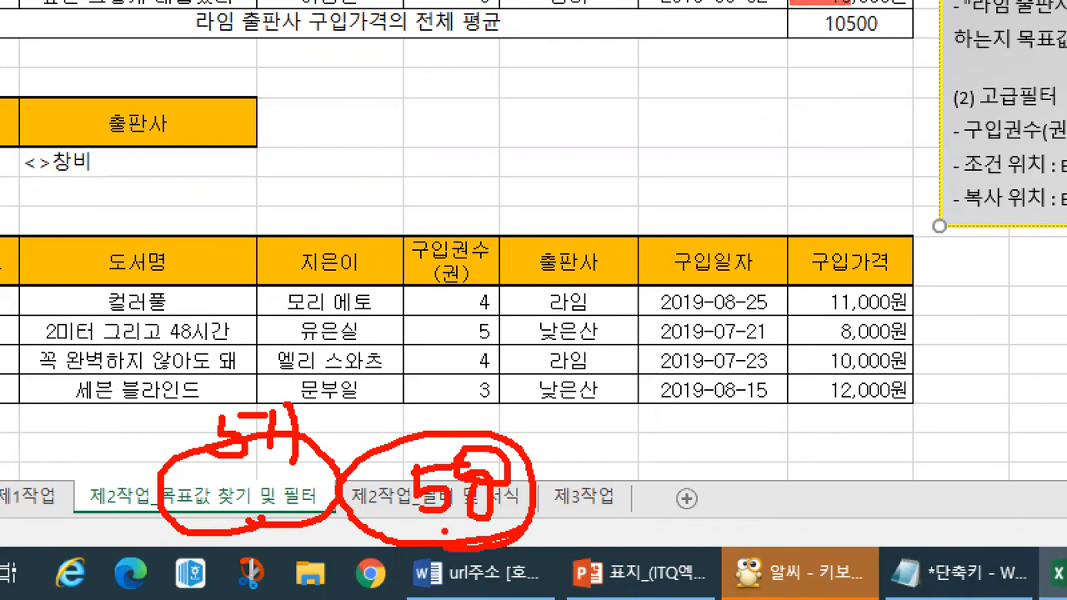
Step: Circle the 제3작업 sheet tab in red pen and add check marks above it and both 제2작업 tabs
mouse_move(657, 540)
left_mouse_down()
mouse_move(571, 530)
mouse_move(636, 429)
mouse_move(548, 532)
left_mouse_up()
mouse_move(165, 380)
left_mouse_down()
mouse_move(170, 399)
mouse_move(191, 374)
left_mouse_up()
left_click_drag(415, 390, 443, 383)
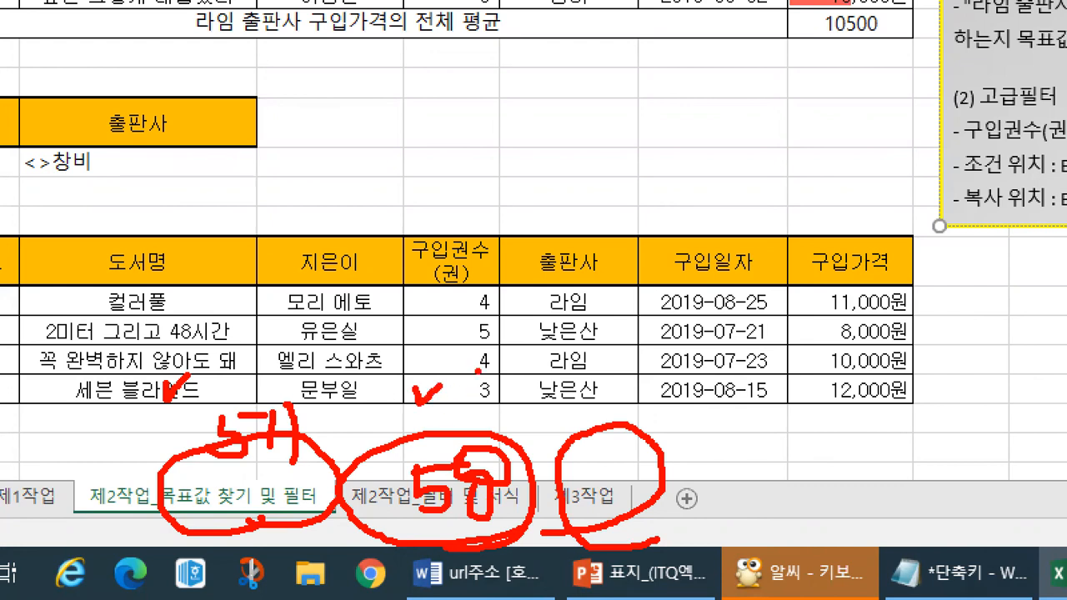
left_click_drag(608, 431, 631, 435)
key("Escape")
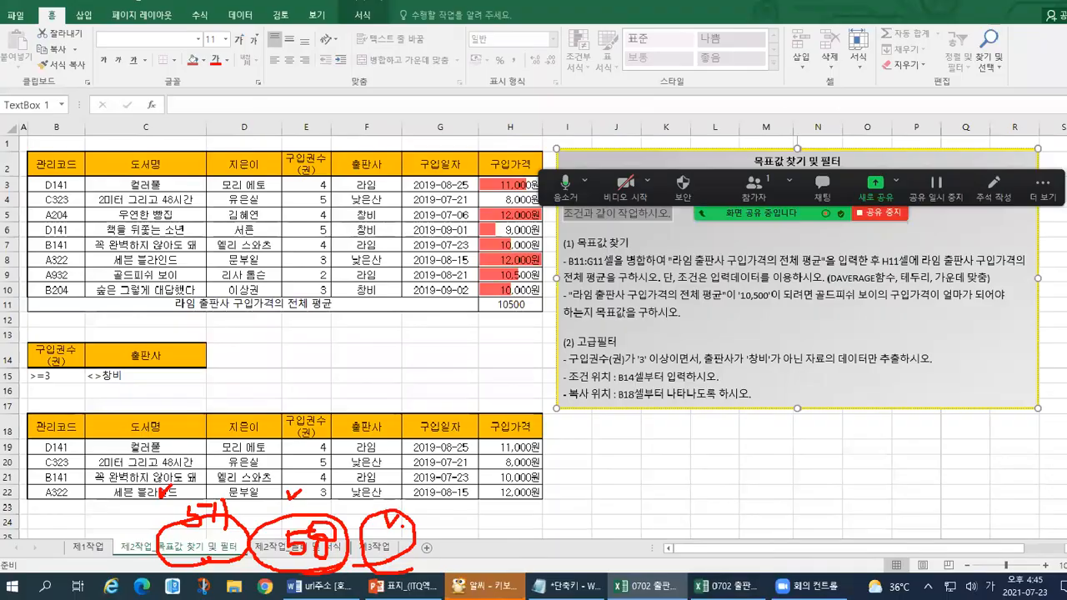
Step: Cancel closing the workbook and return to the 제2작업_필터 및 서식 sheet
key("alt+F4")
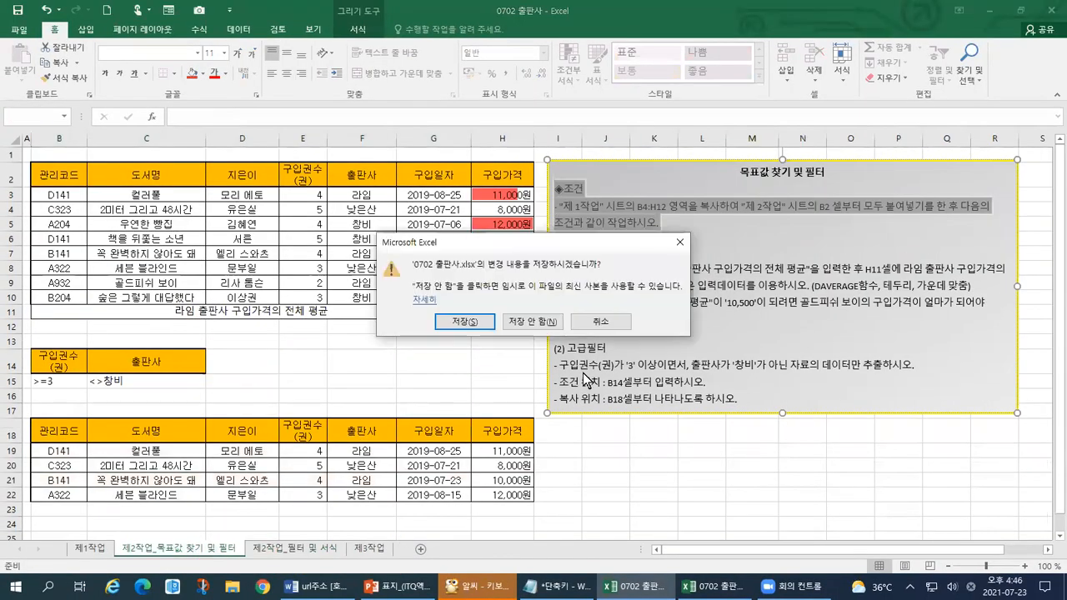
key("Escape")
left_click(333, 550)
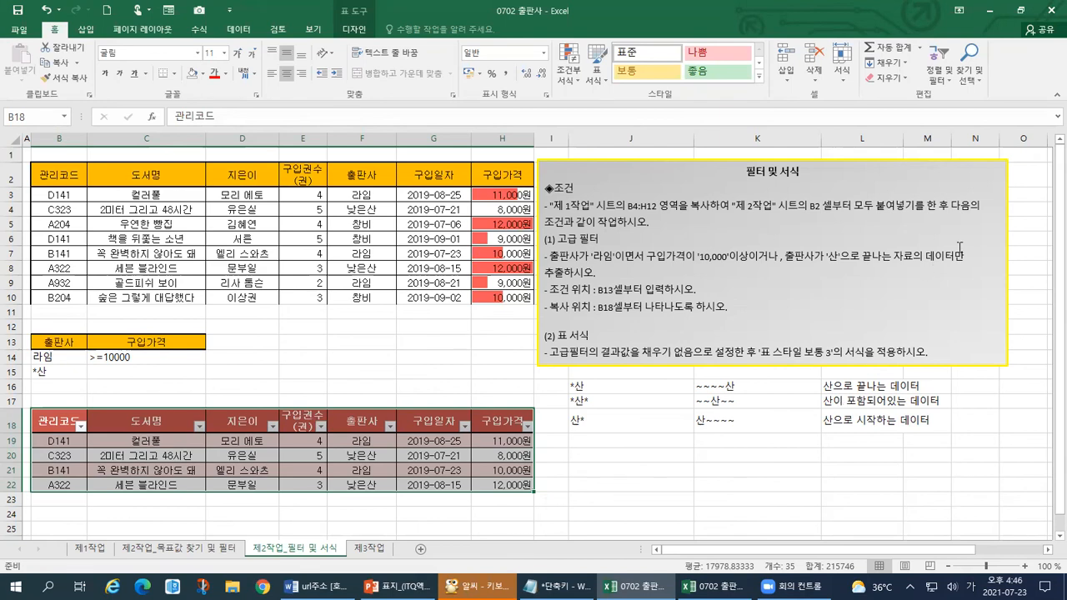
left_click(903, 387)
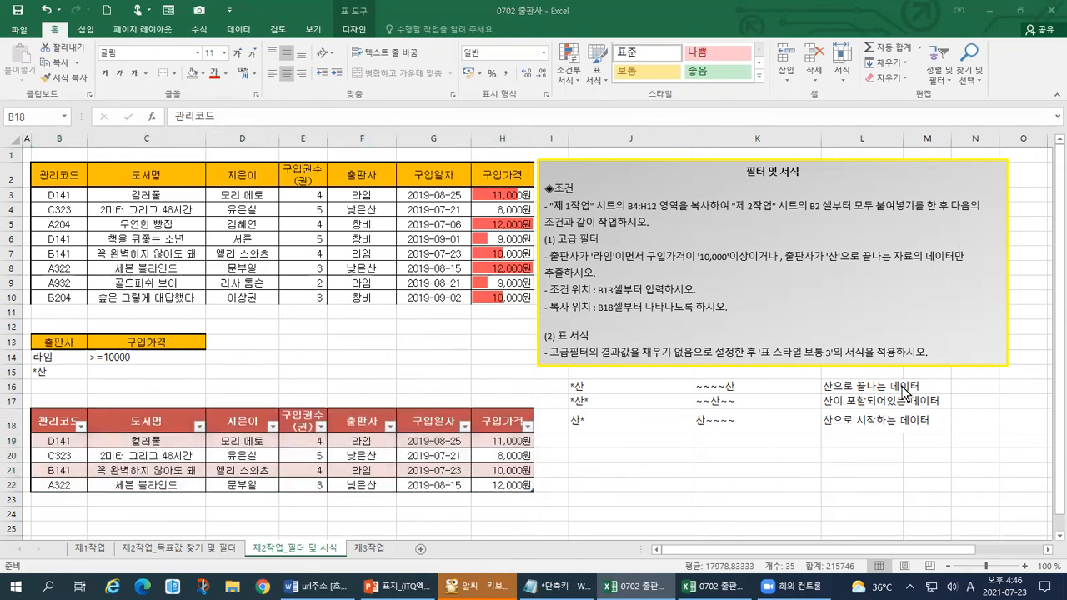